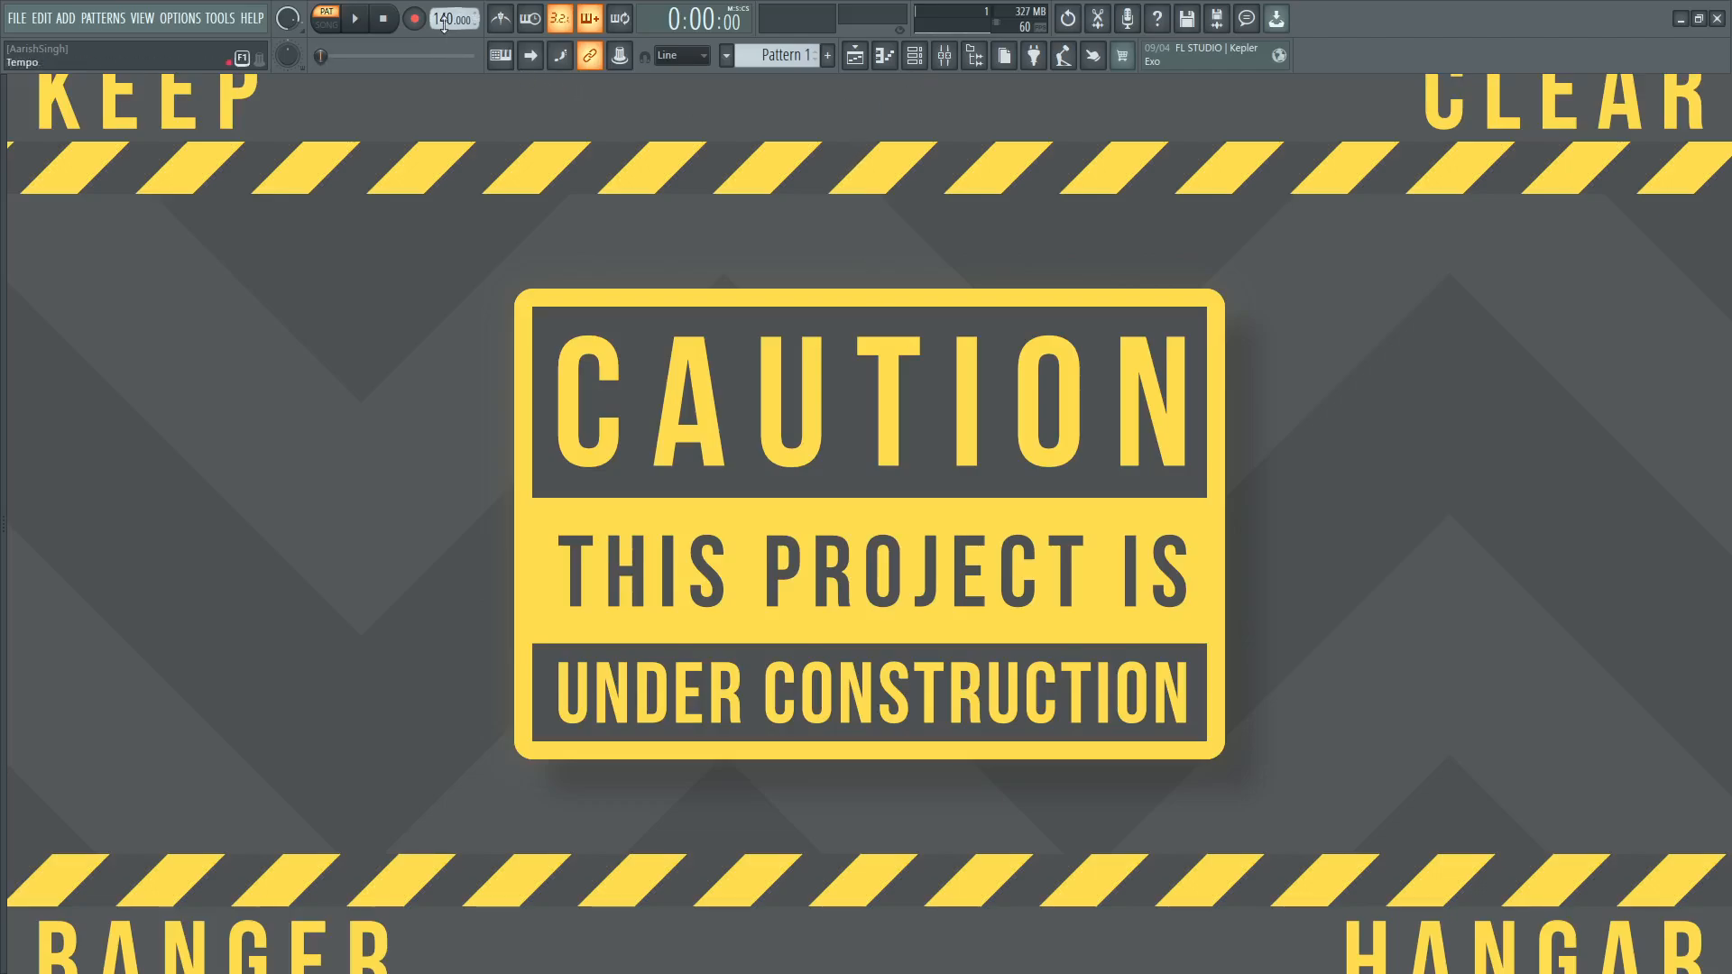
Set the project tempo to 145 BPM.
left_click_drag(444, 24, 444, 13)
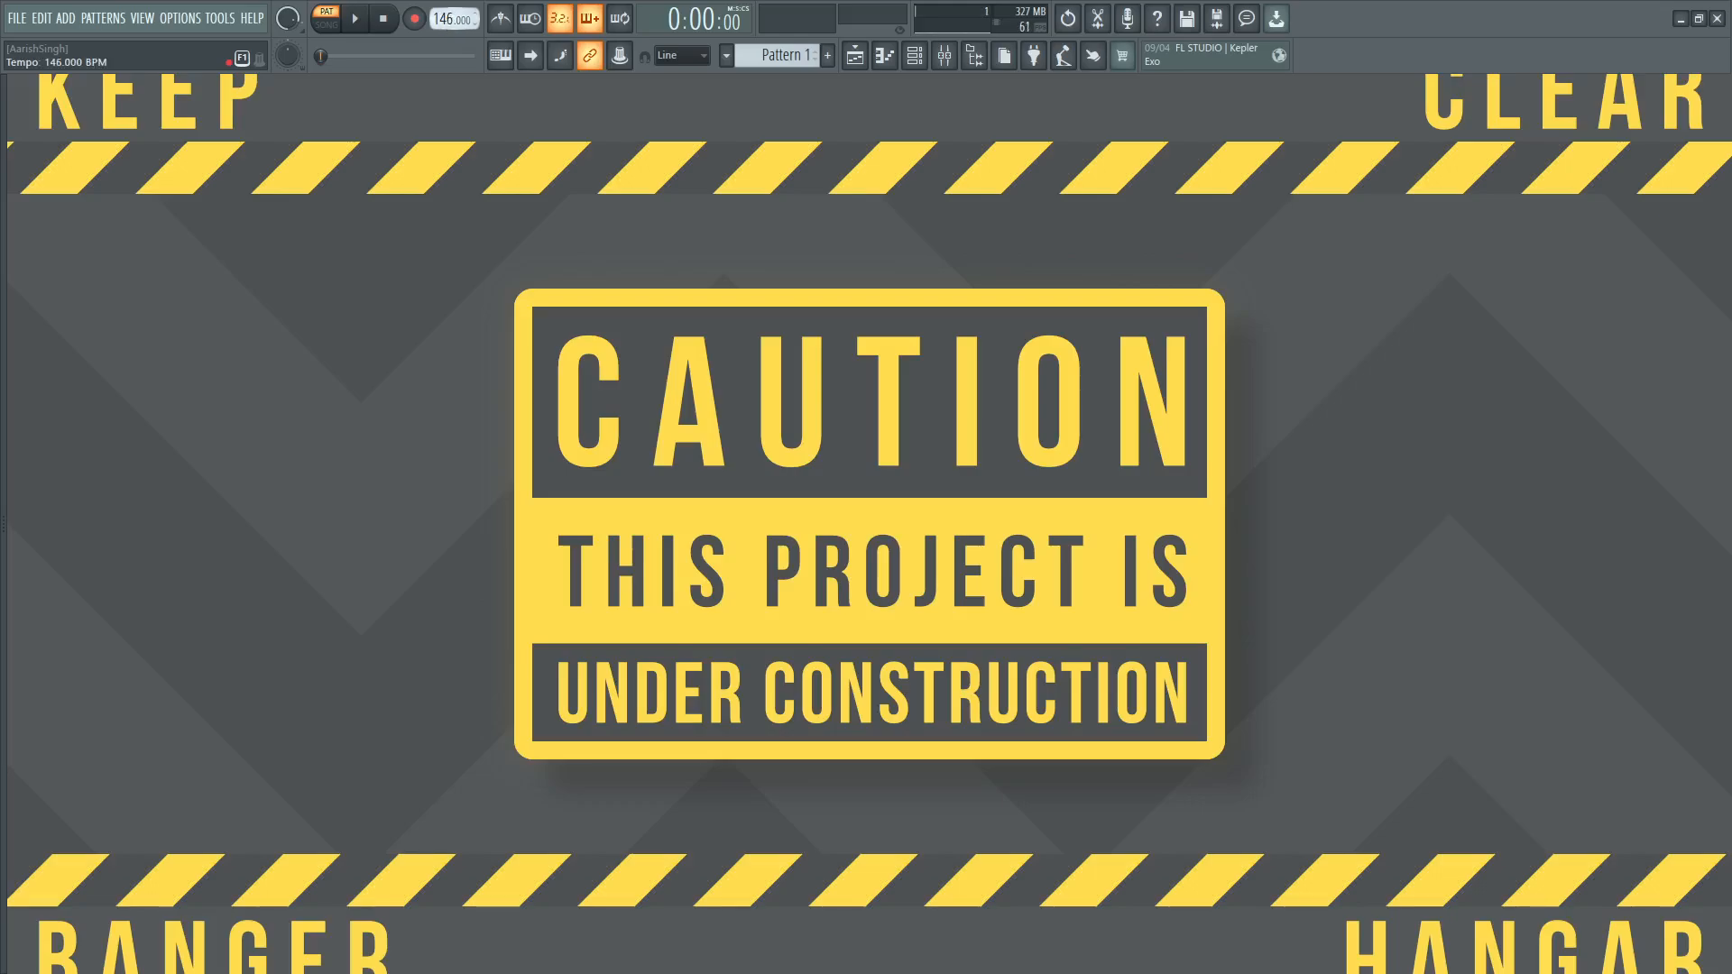
Audition several counter snare samples from the Greeze (UK Drill) drum kit in the sample browser, then close it.
key("alt+F8")
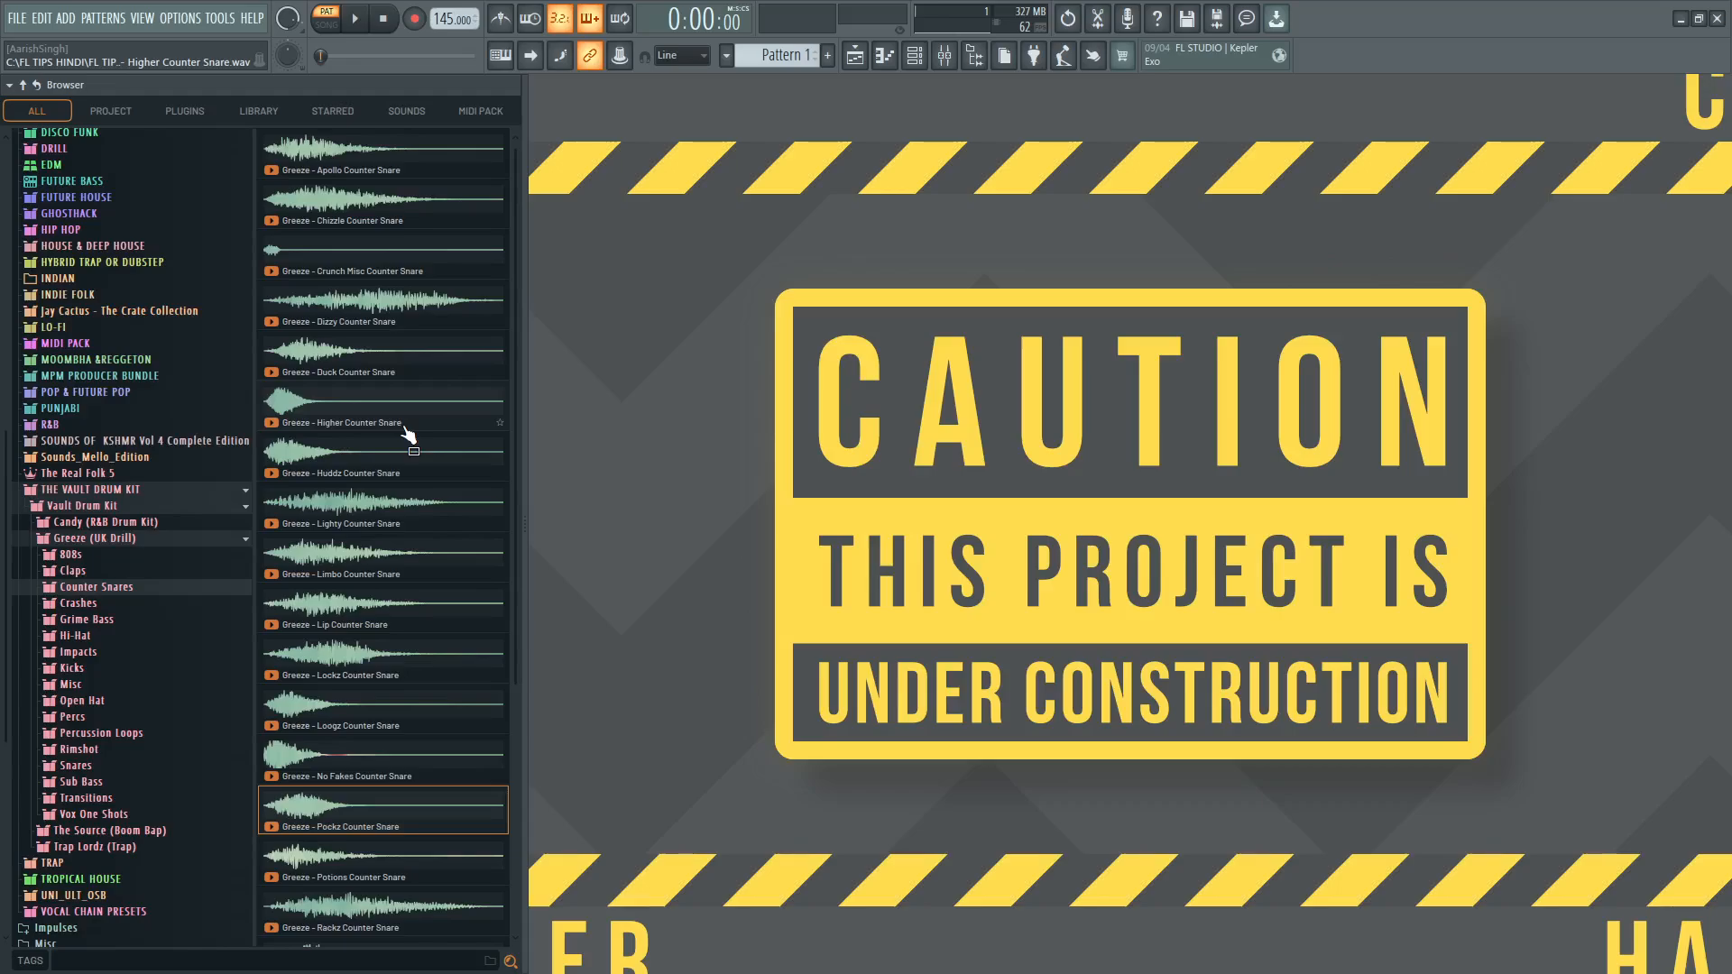
left_click(379, 501)
left_click(374, 657)
left_click(374, 744)
left_click(381, 341)
left_click(374, 397)
left_click(362, 321)
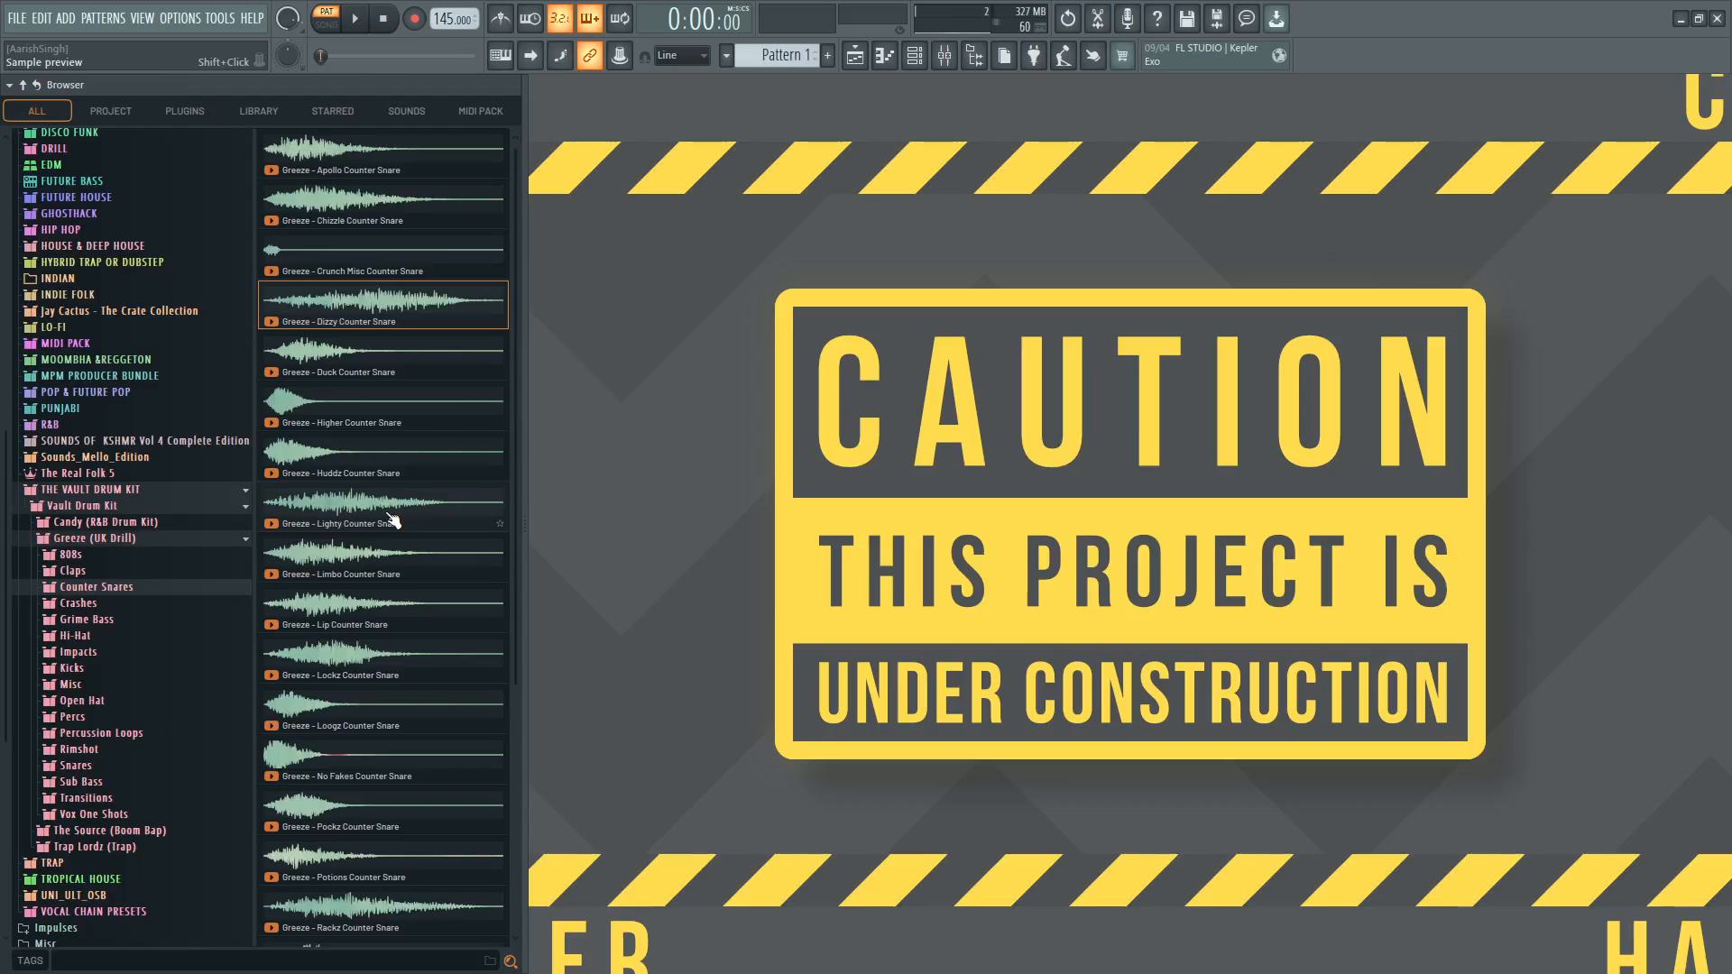
key("alt+F8")
Show the channel rack and add a Morphine instrument channel.
key("F6")
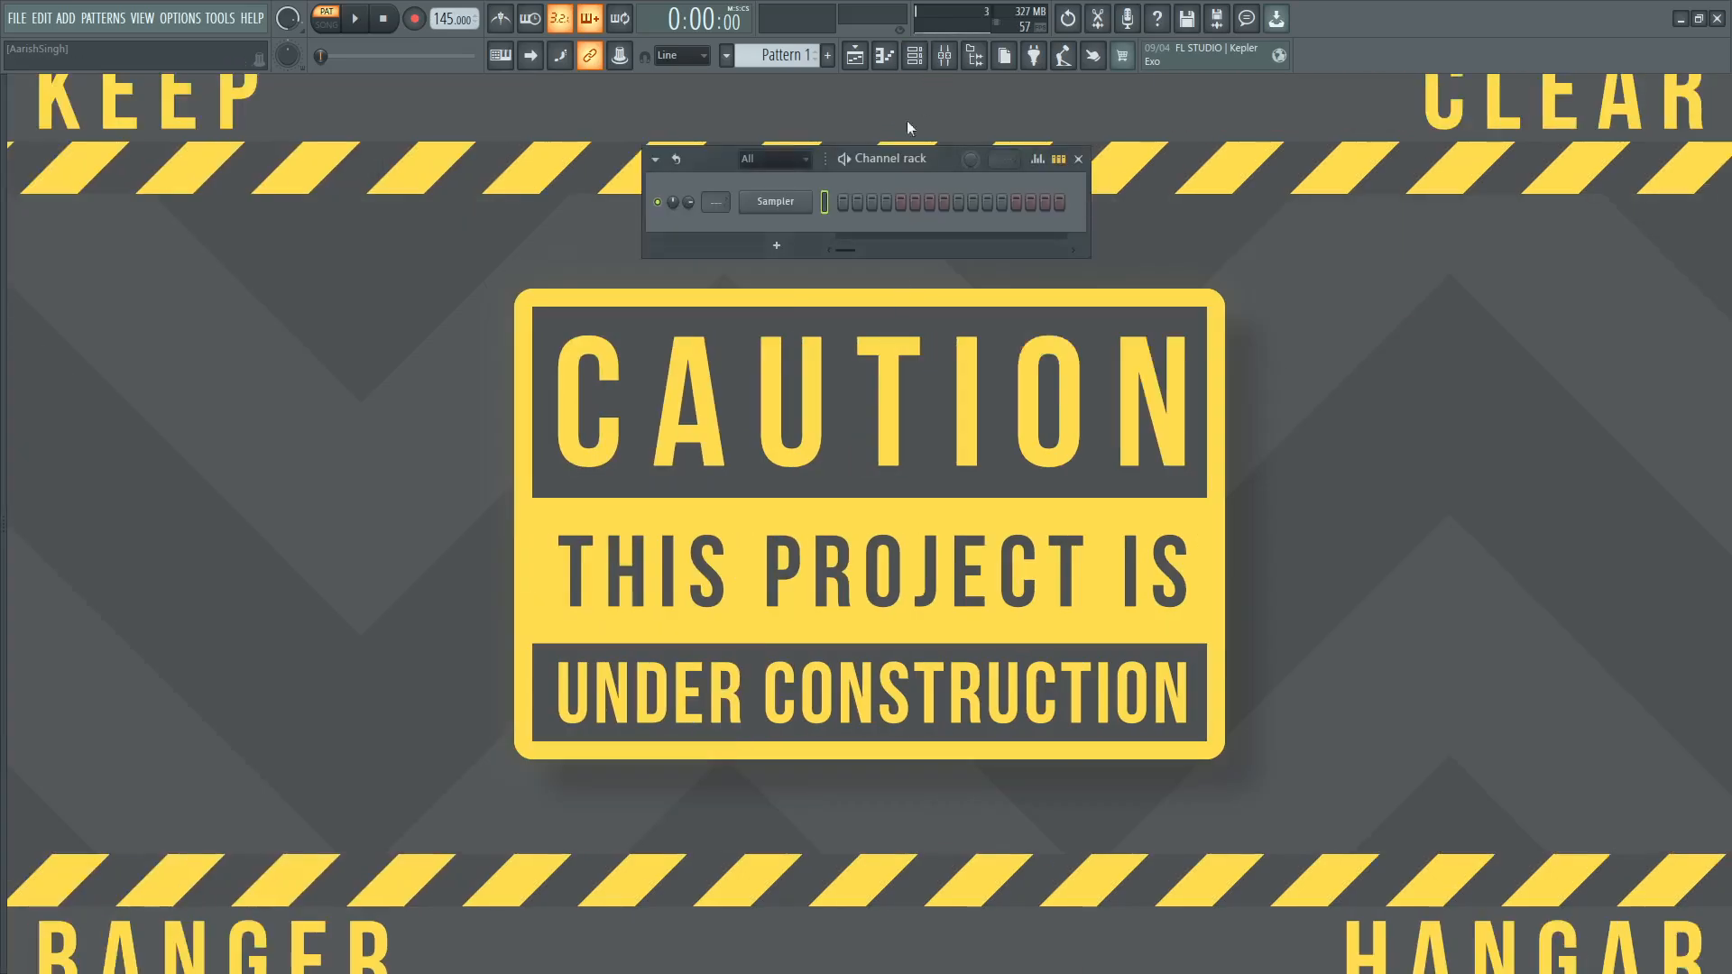
left_click(778, 246)
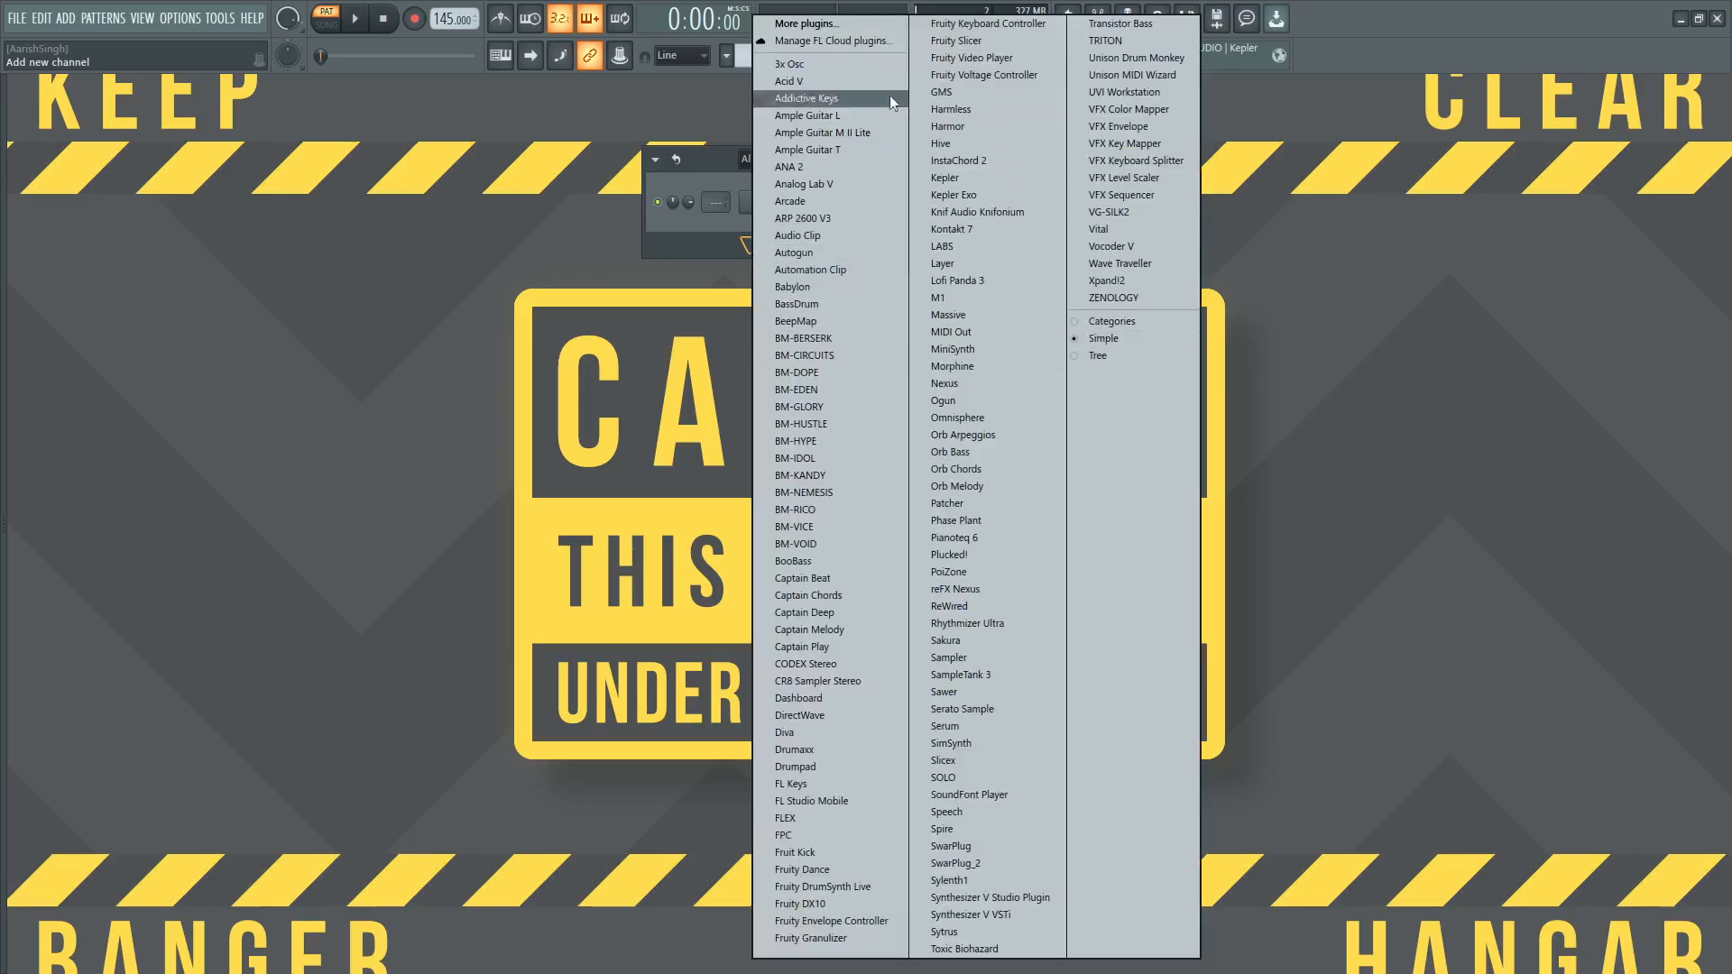
left_click(973, 366)
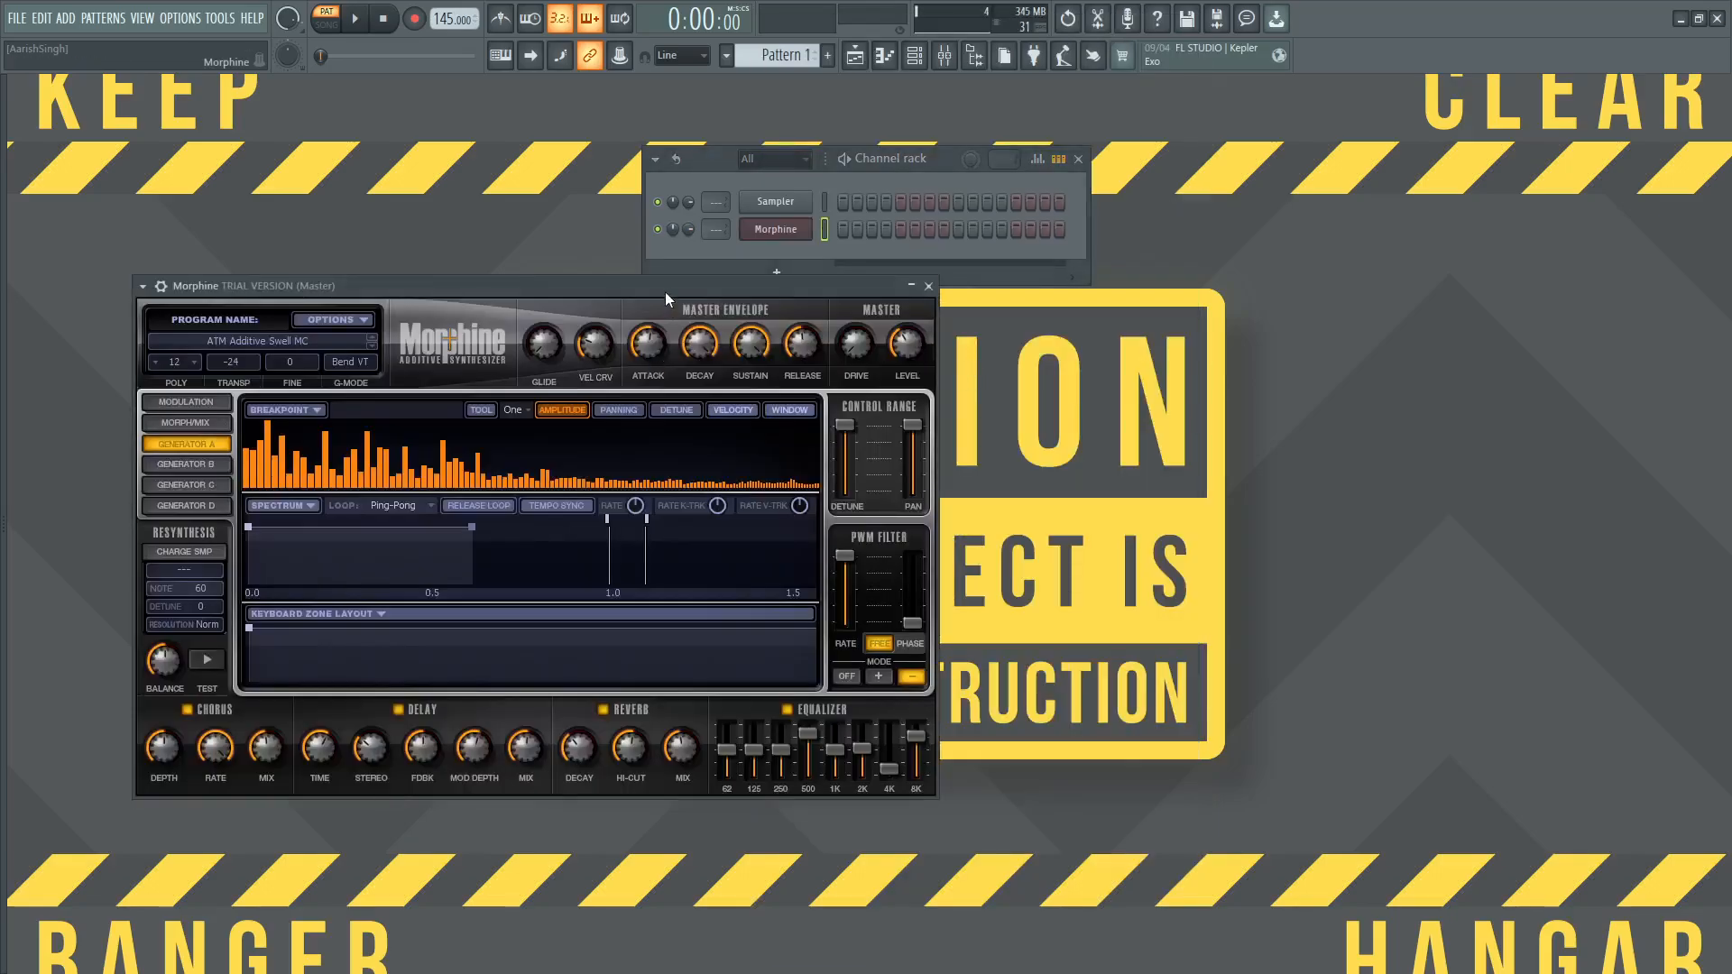
Try presets from Morphine's Keyboards bank, load KBD Butter Organ FG and close the instrument window.
left_click(413, 345)
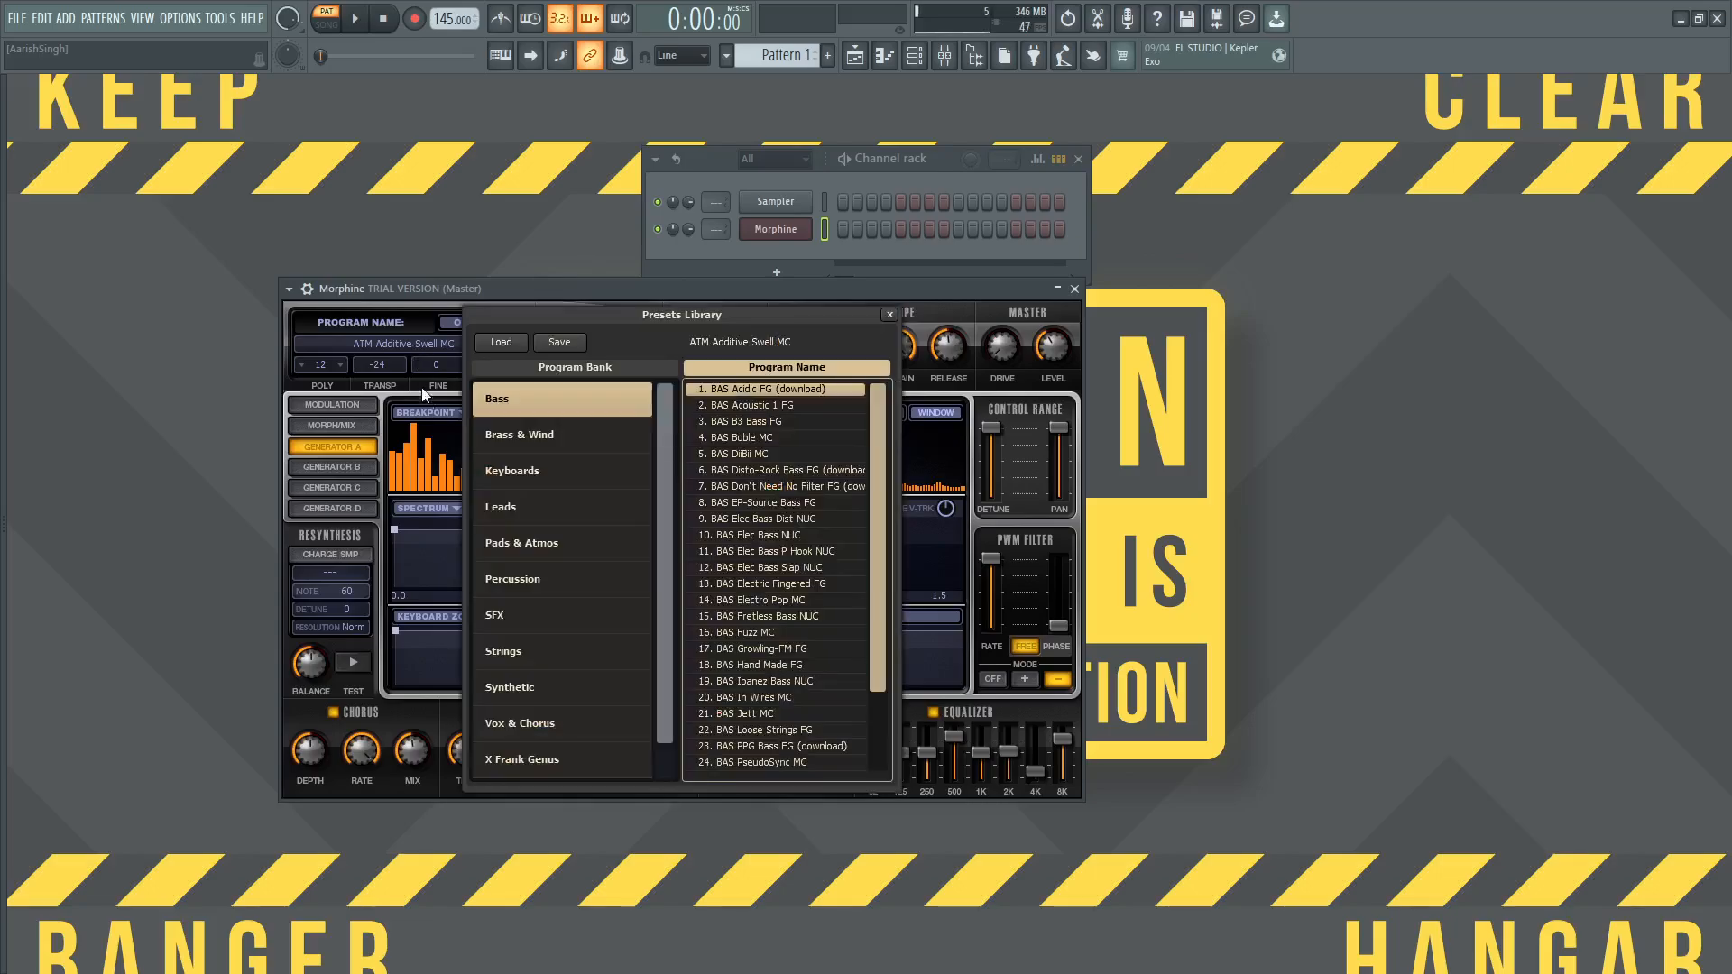
left_click(531, 469)
left_click(757, 389)
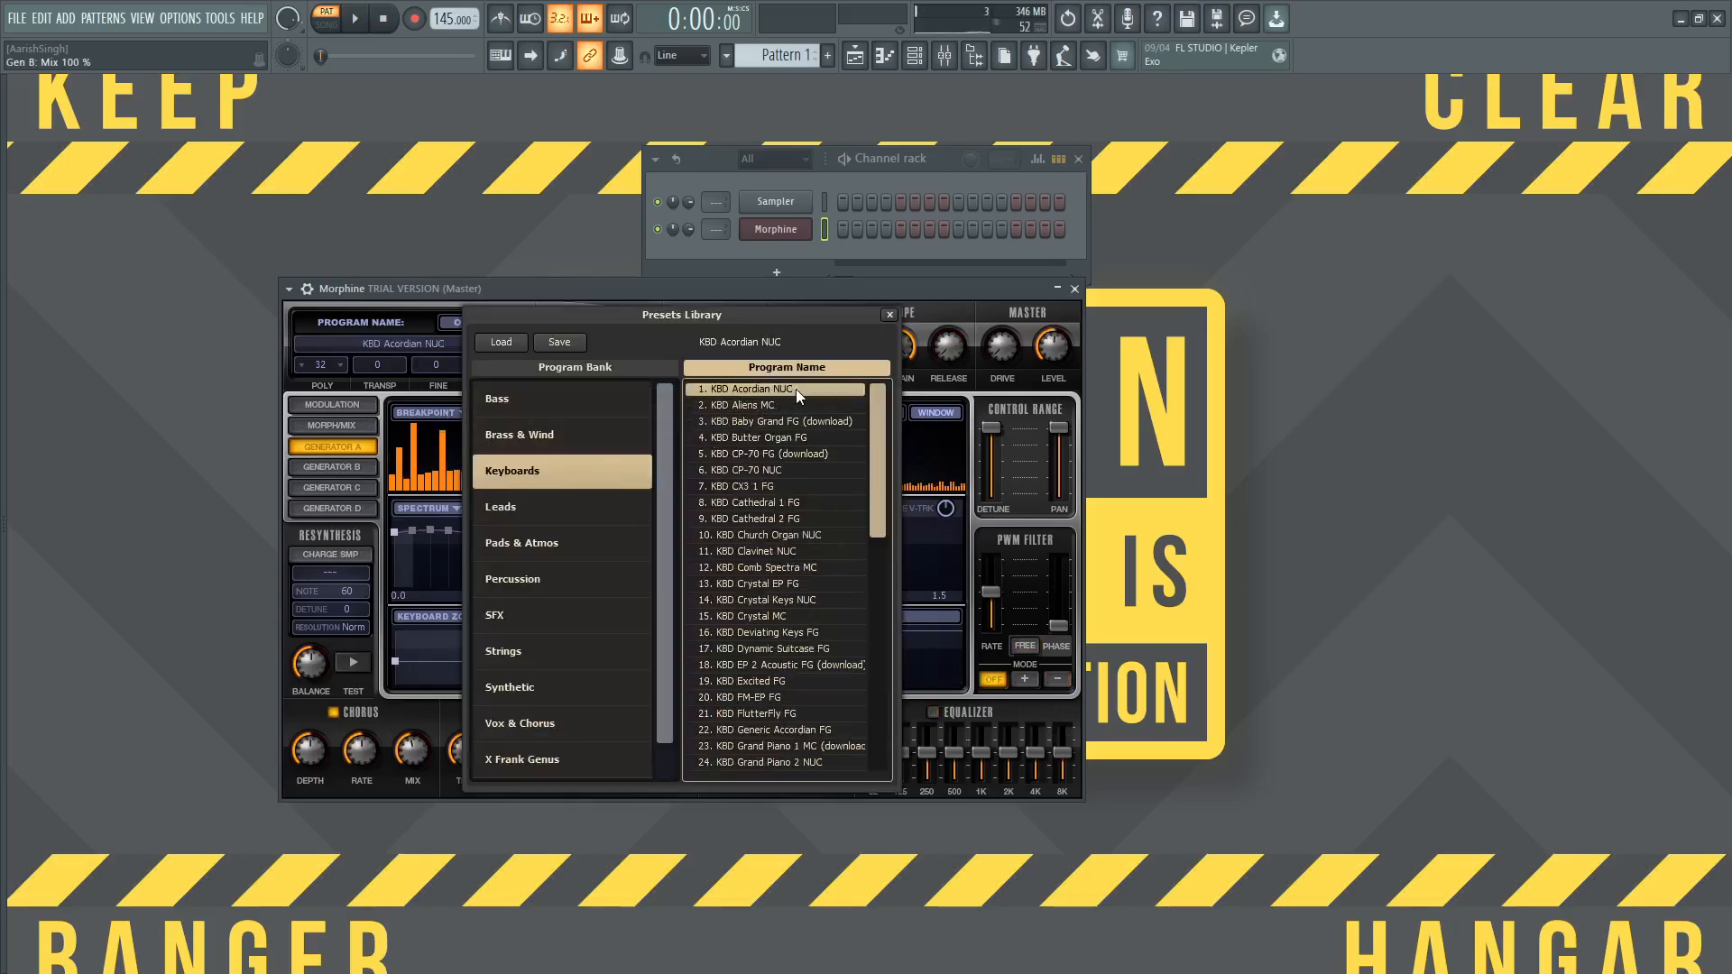
left_click(781, 405)
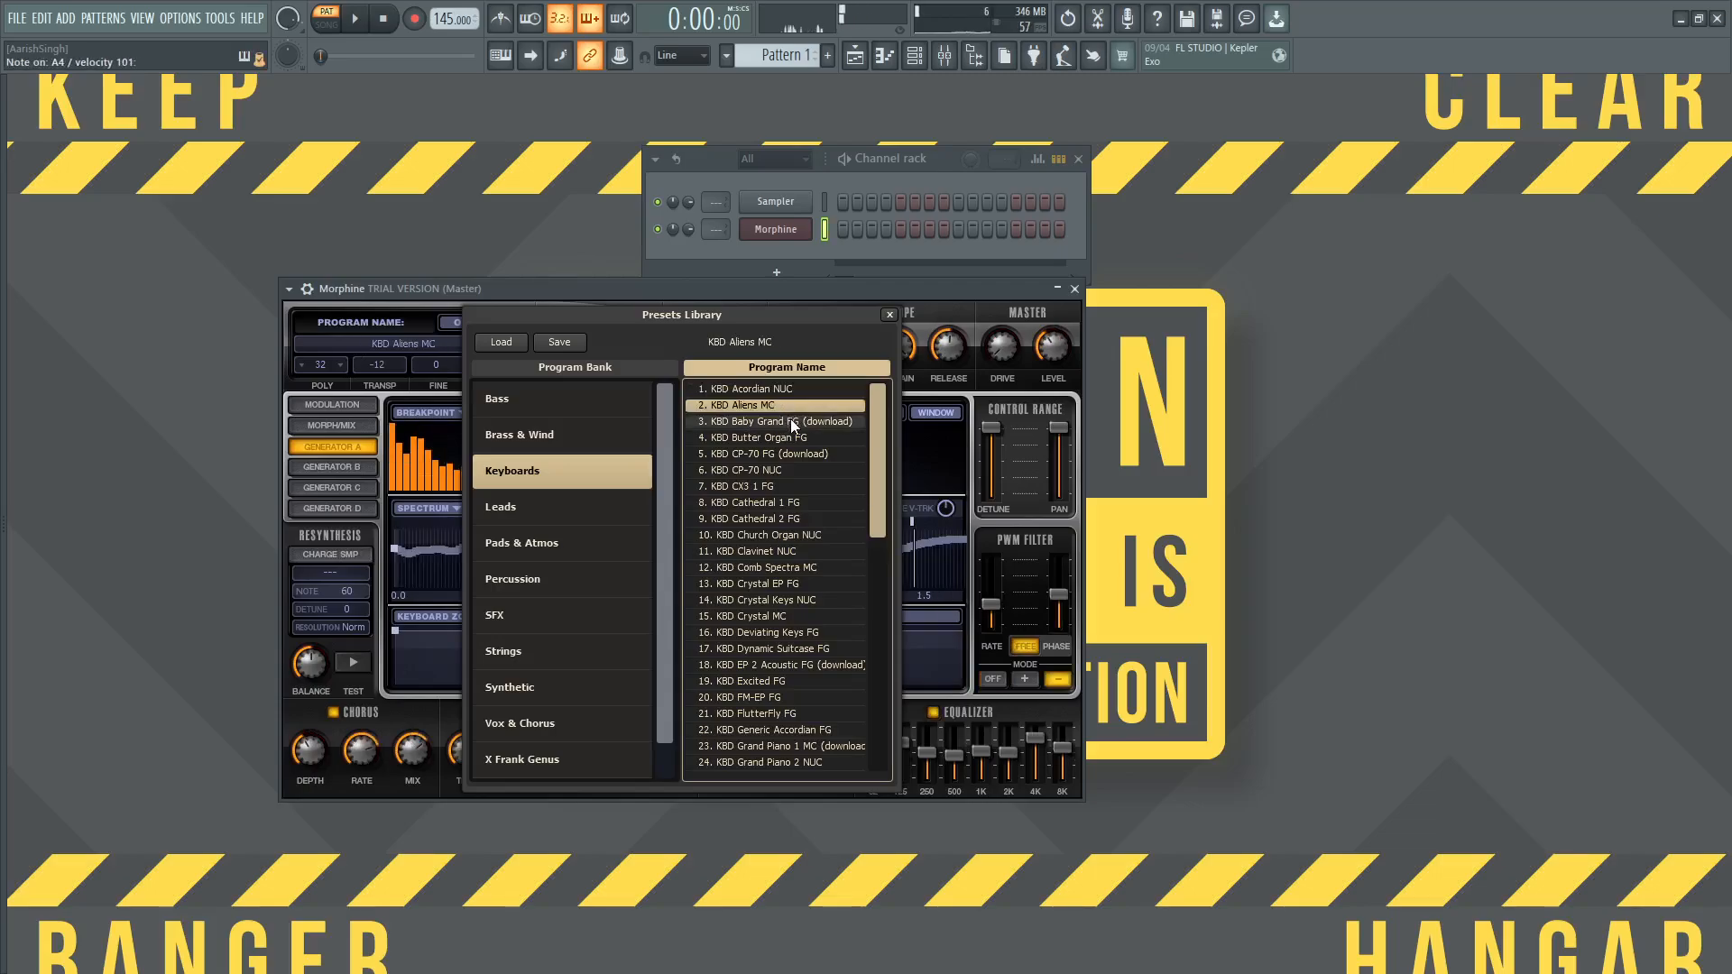
left_click(790, 418)
left_click(790, 437)
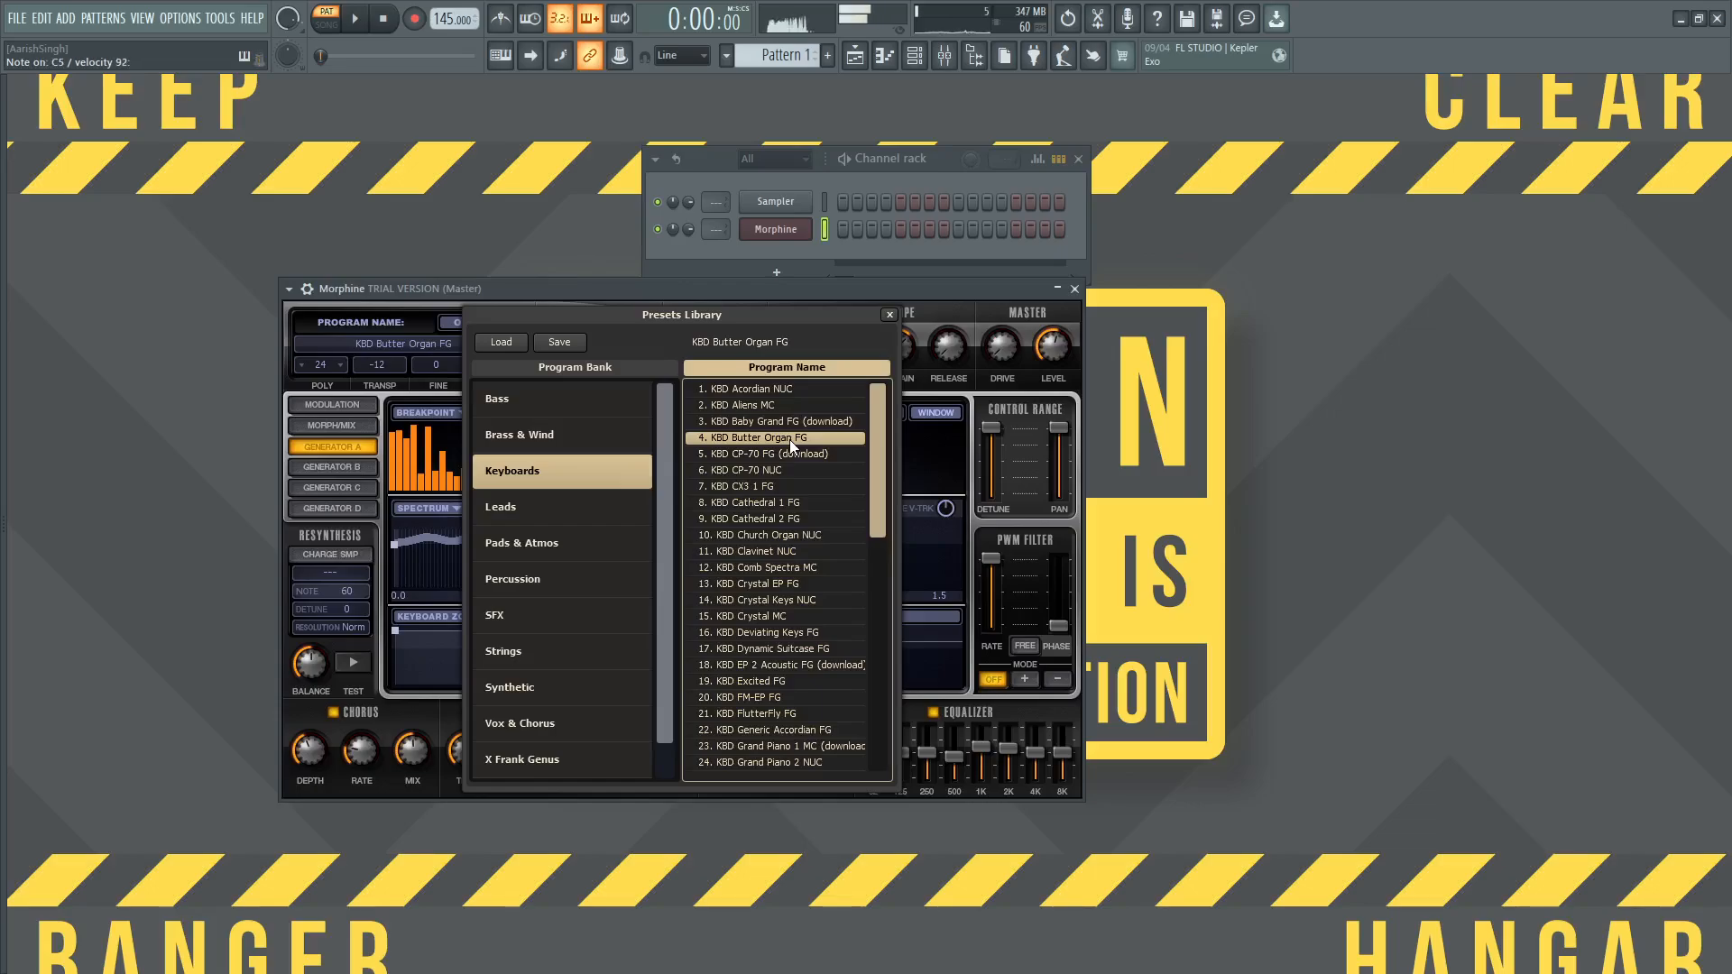
left_click(792, 450)
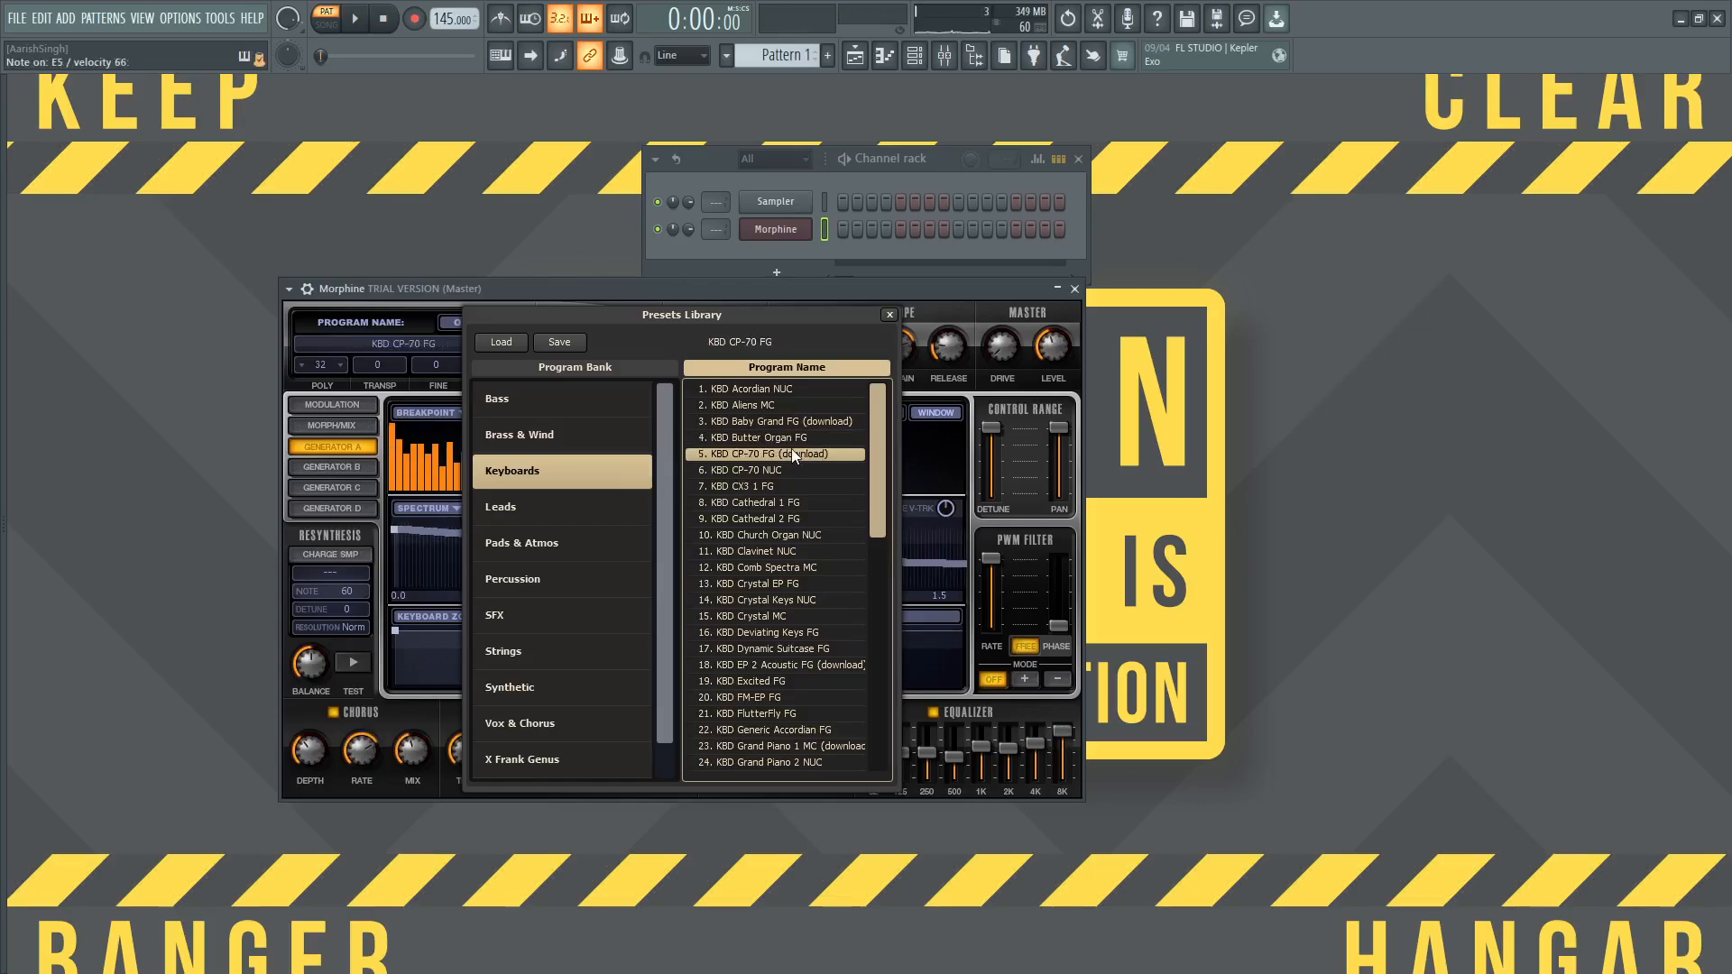
left_click(781, 439)
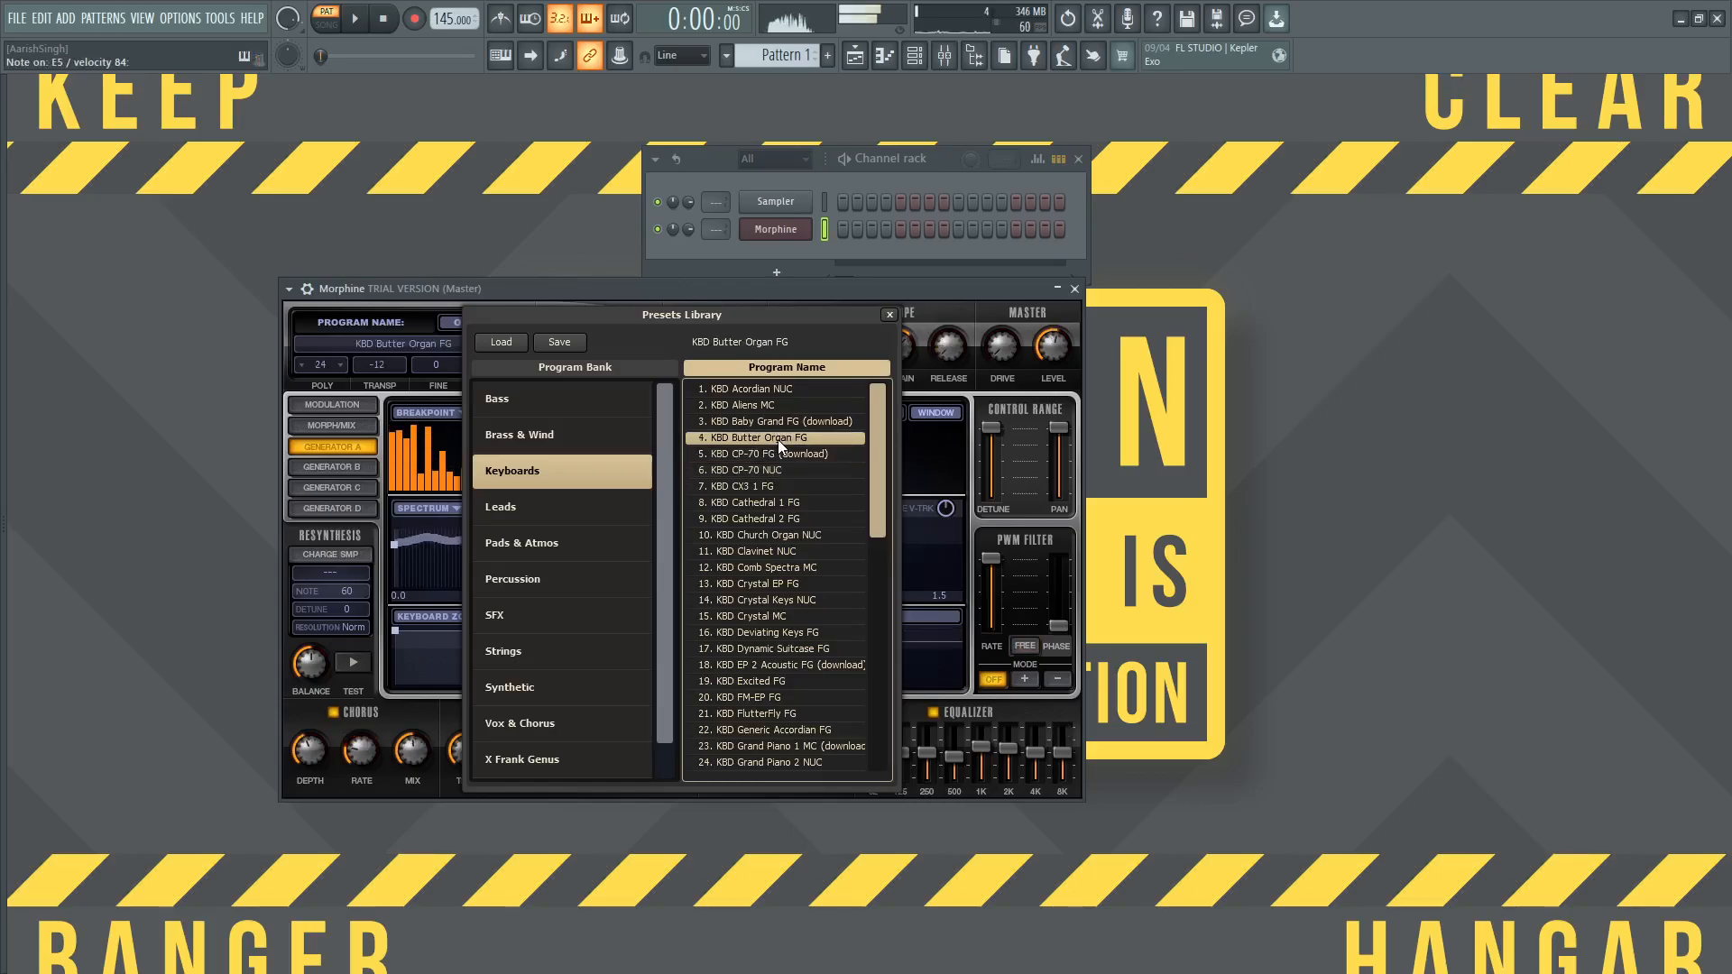
left_click(783, 231)
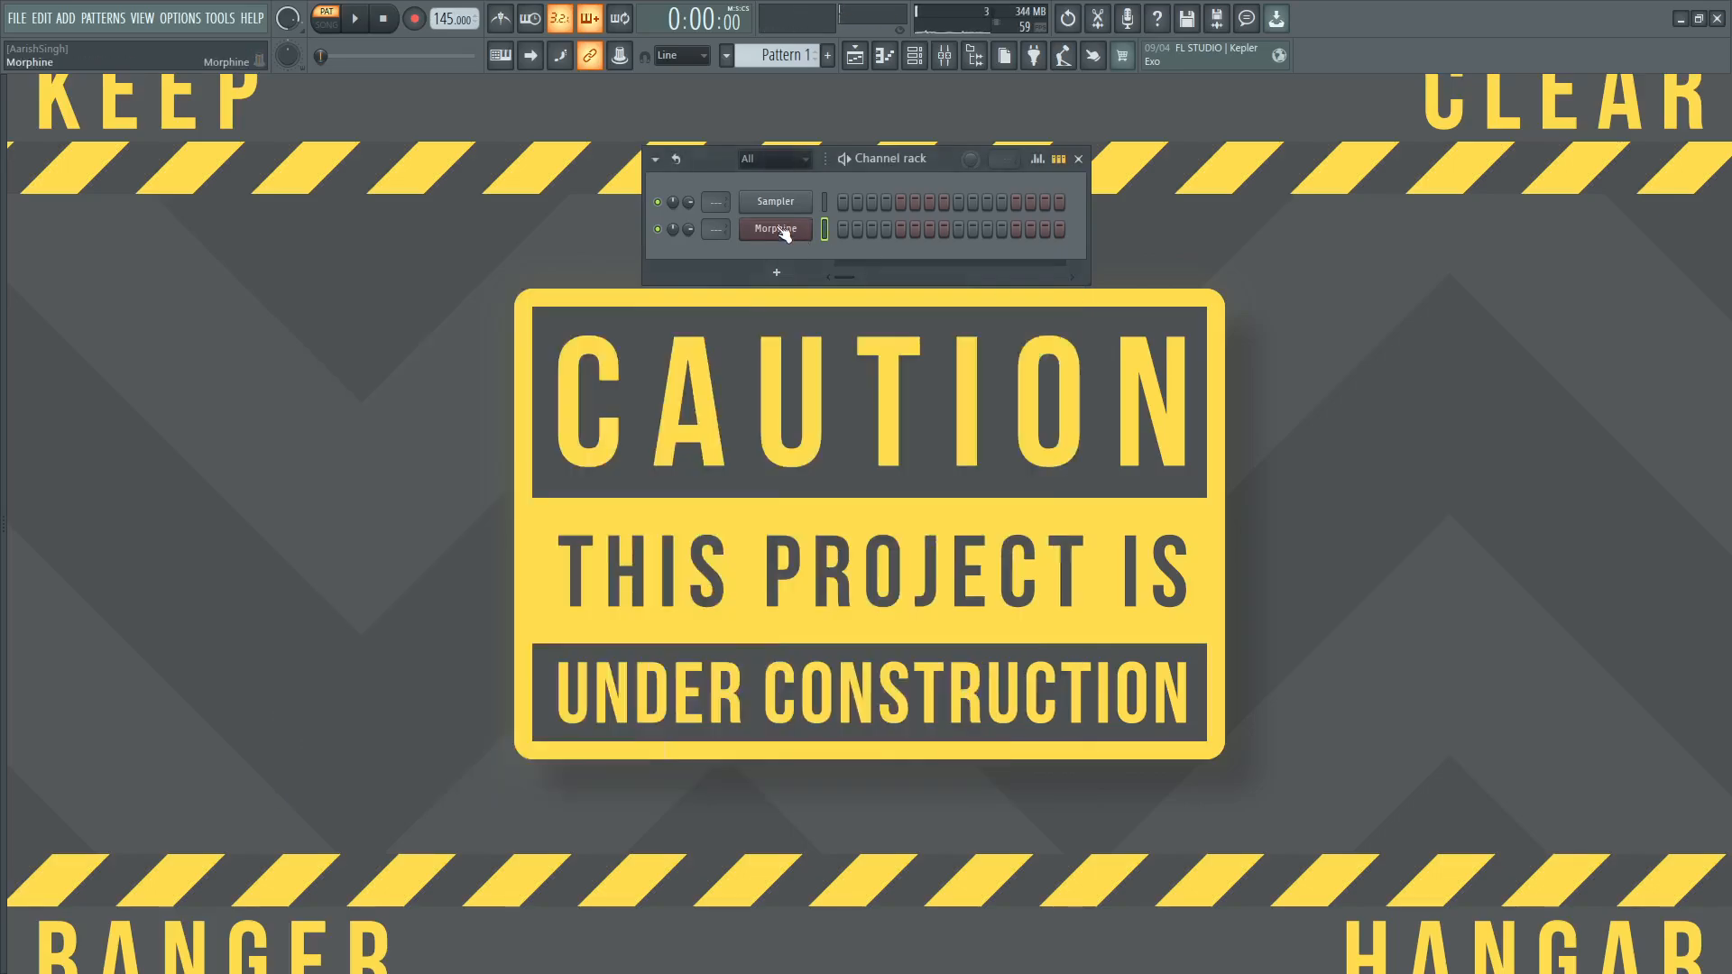
Bring up the Morphine channel's piano roll and set its scale to Minor Natural (Aeolian) with root note A.
right_click(784, 231)
left_click(844, 227)
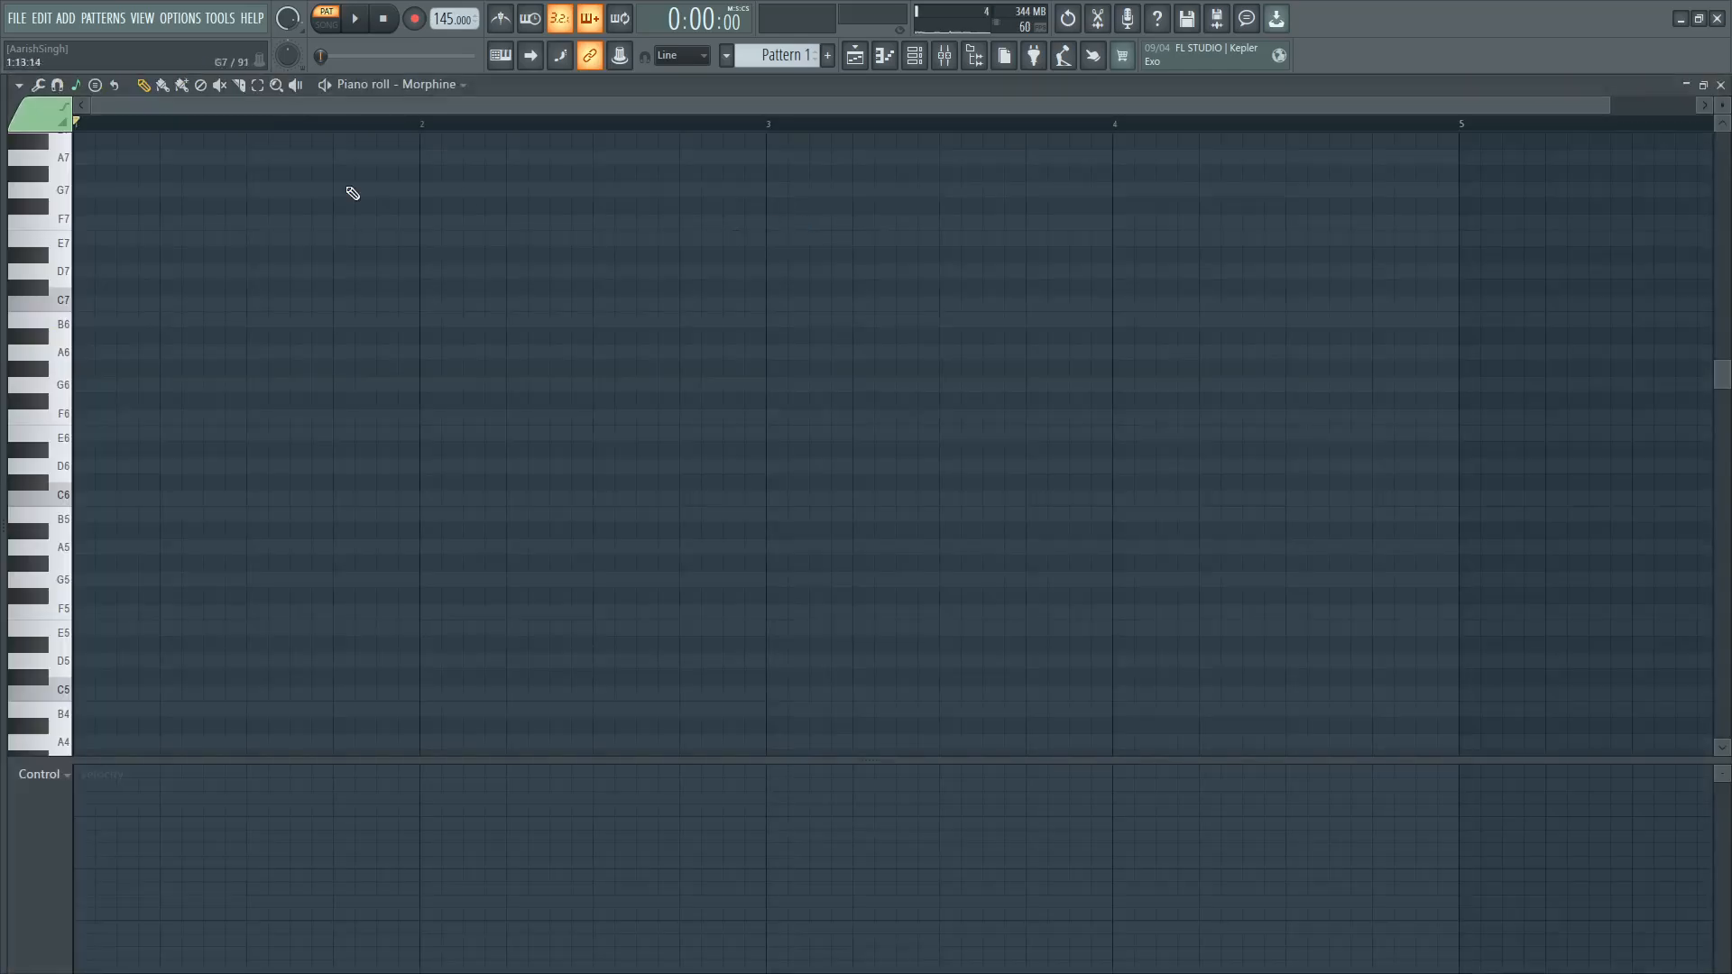
left_click(85, 85)
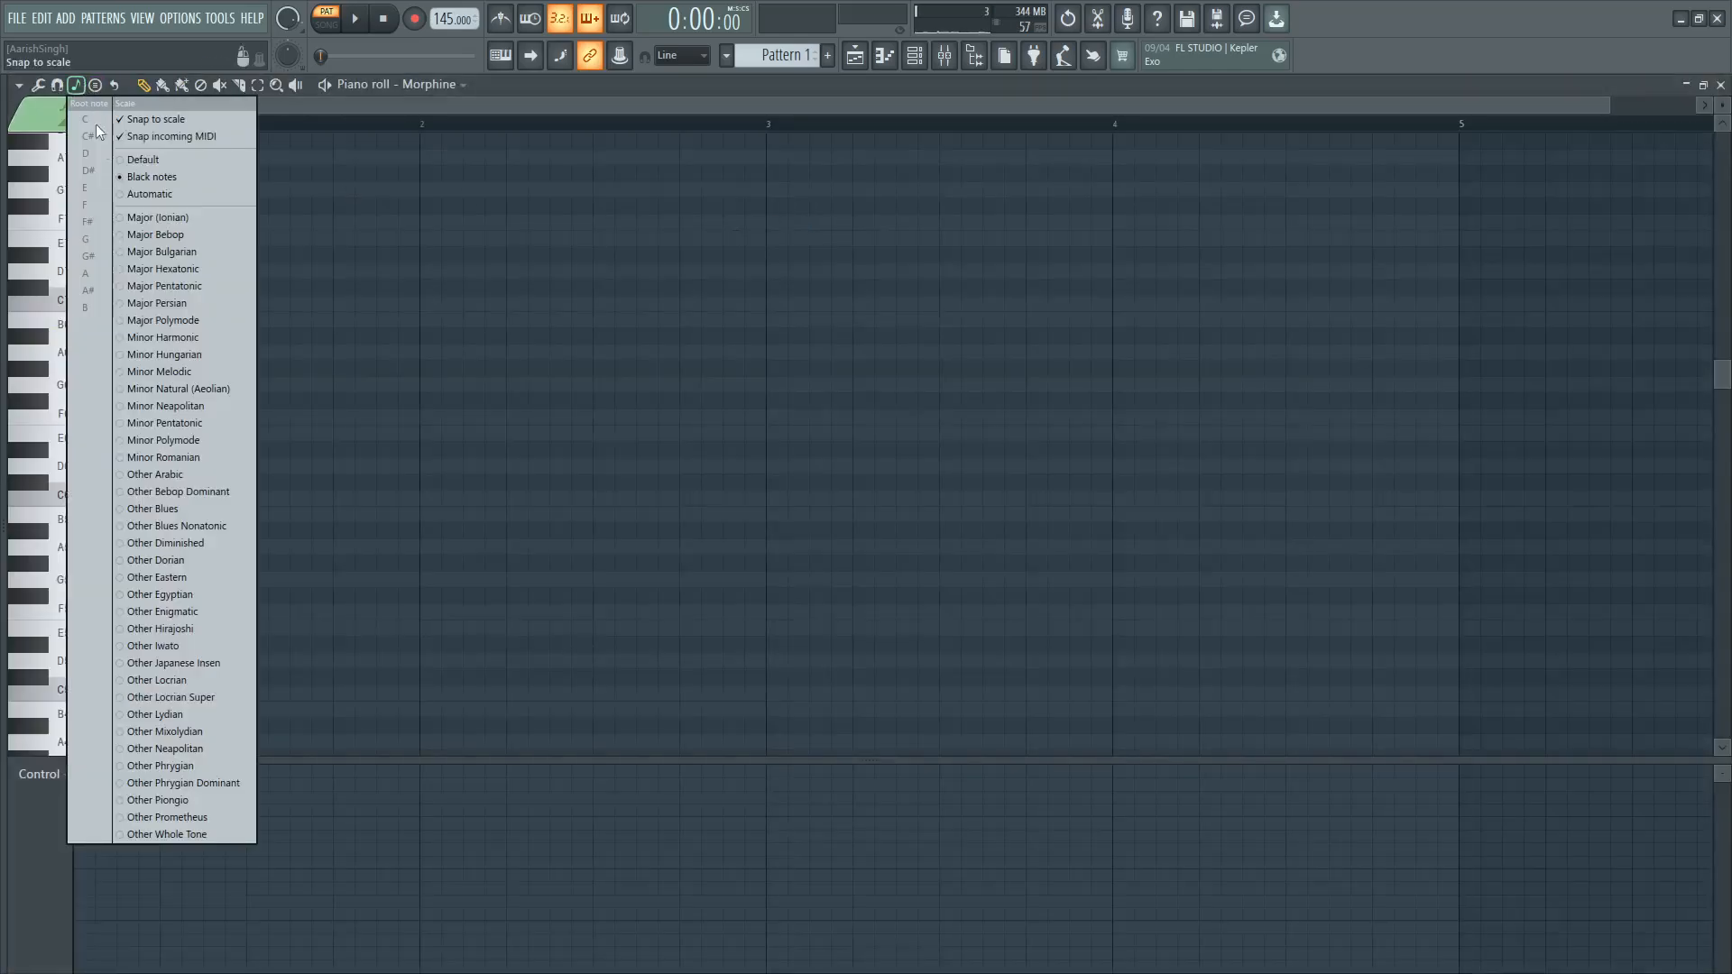
left_click(180, 388)
left_click(88, 273)
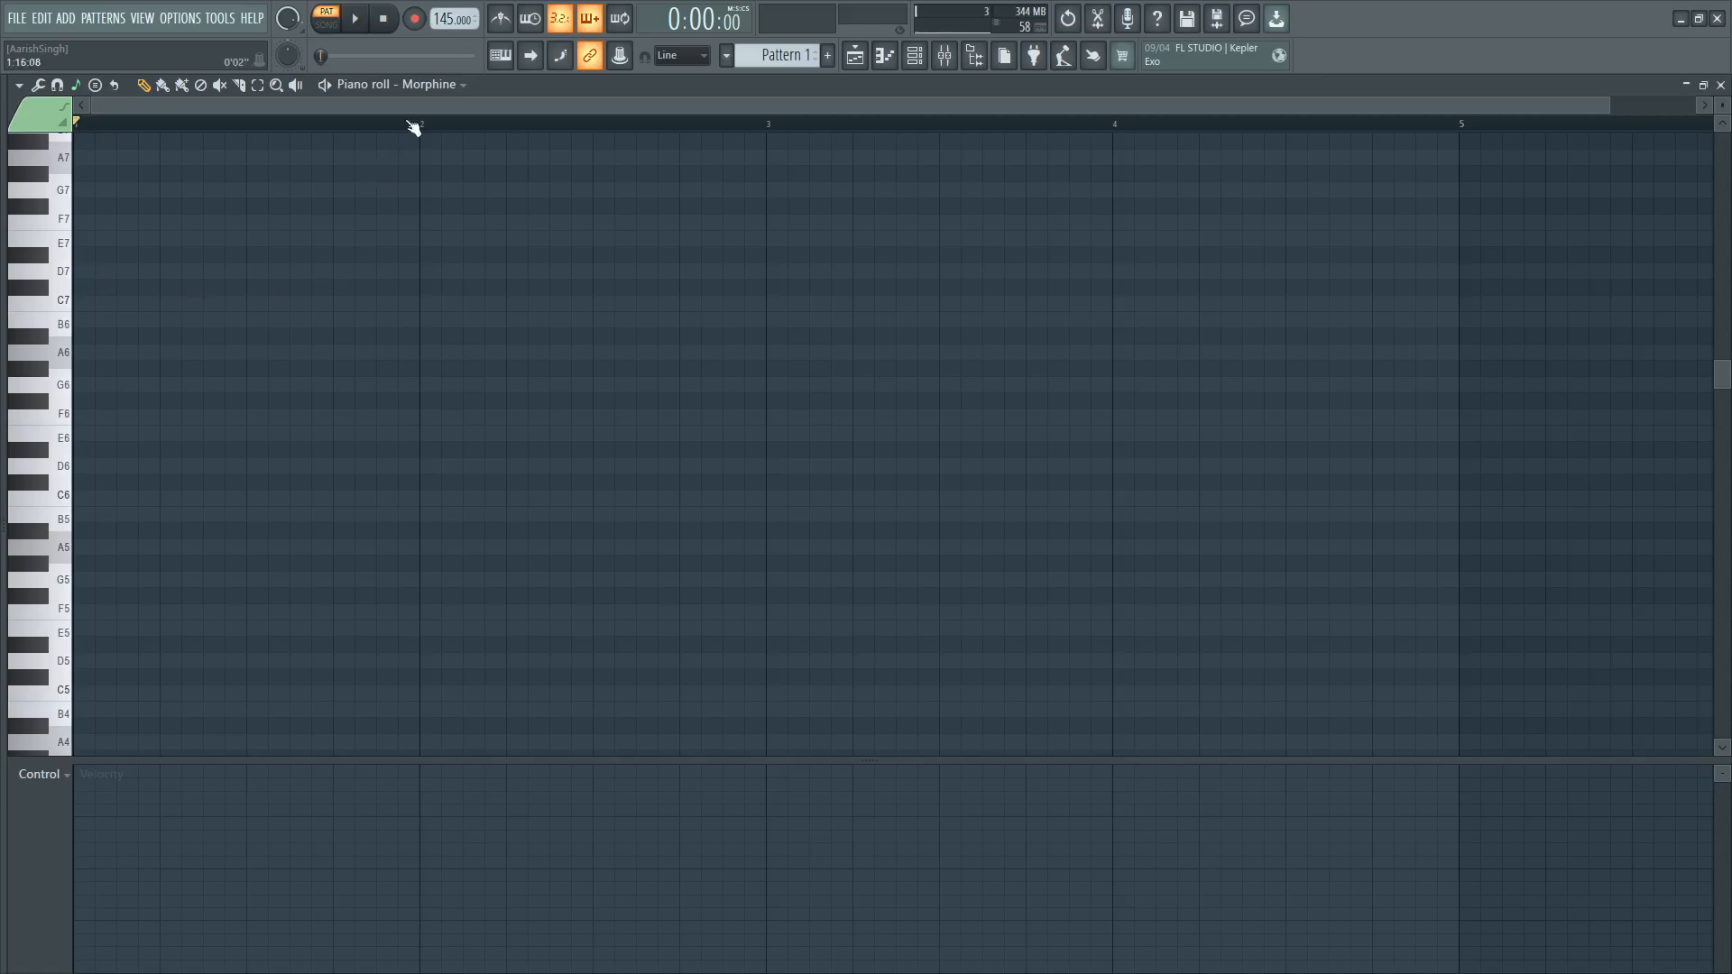
left_click_drag(1605, 106, 482, 112)
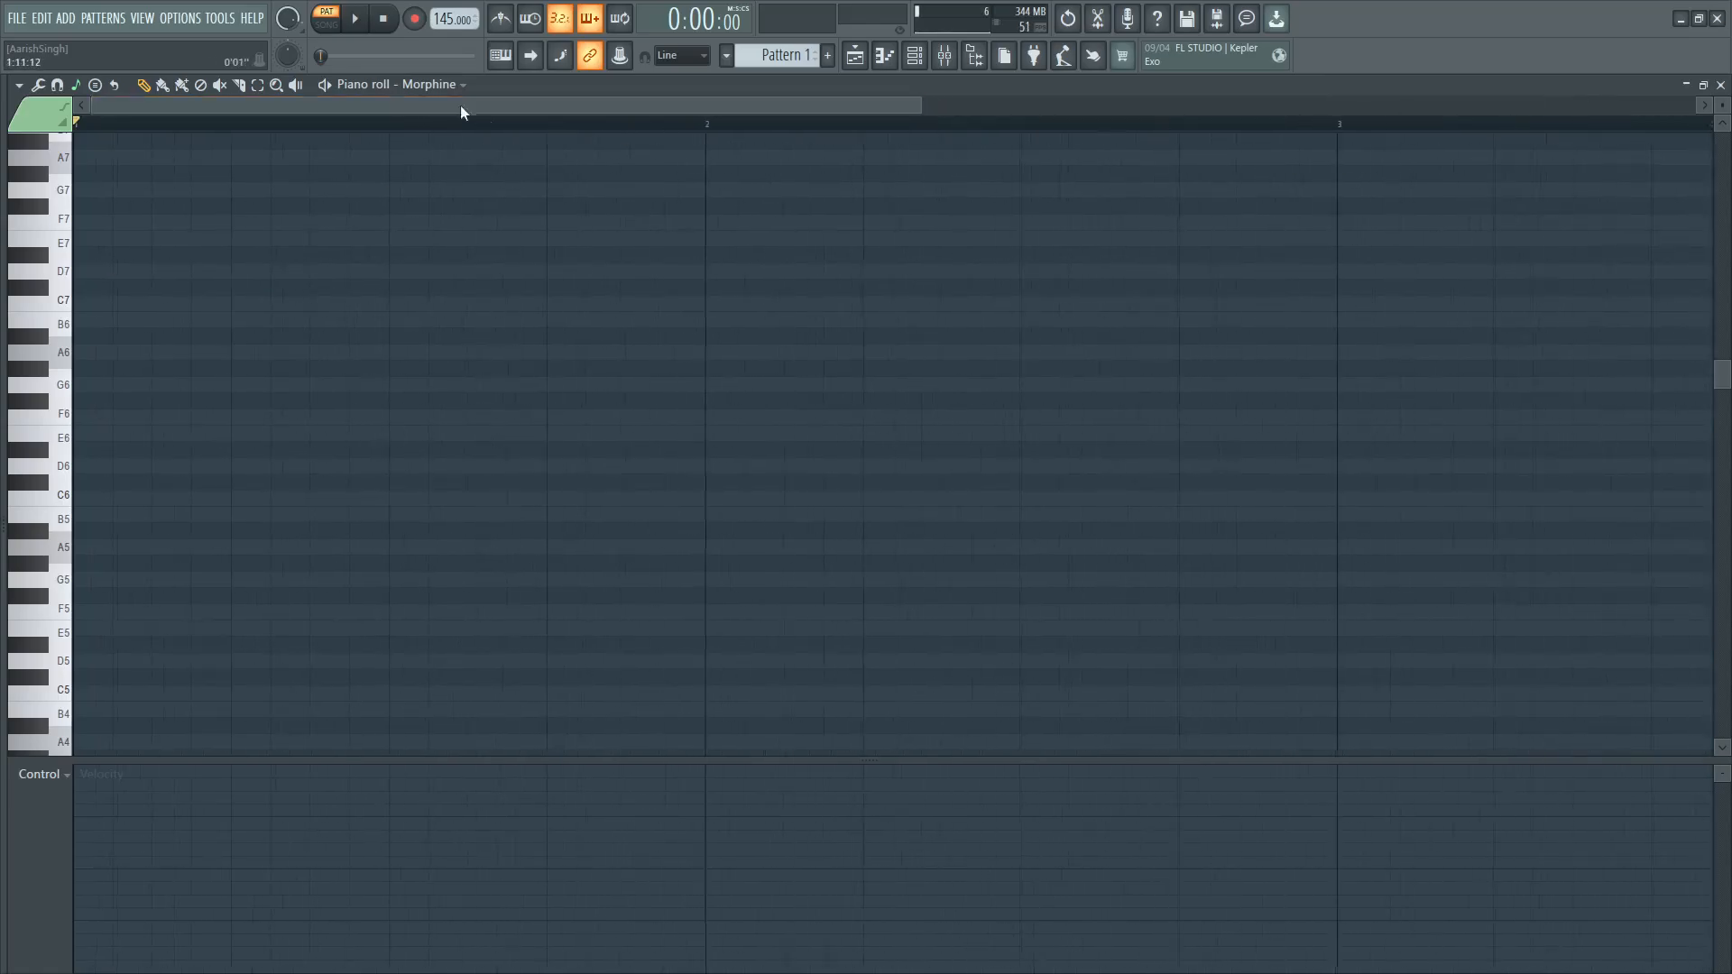
left_click(416, 23)
key("space")
left_click(420, 28)
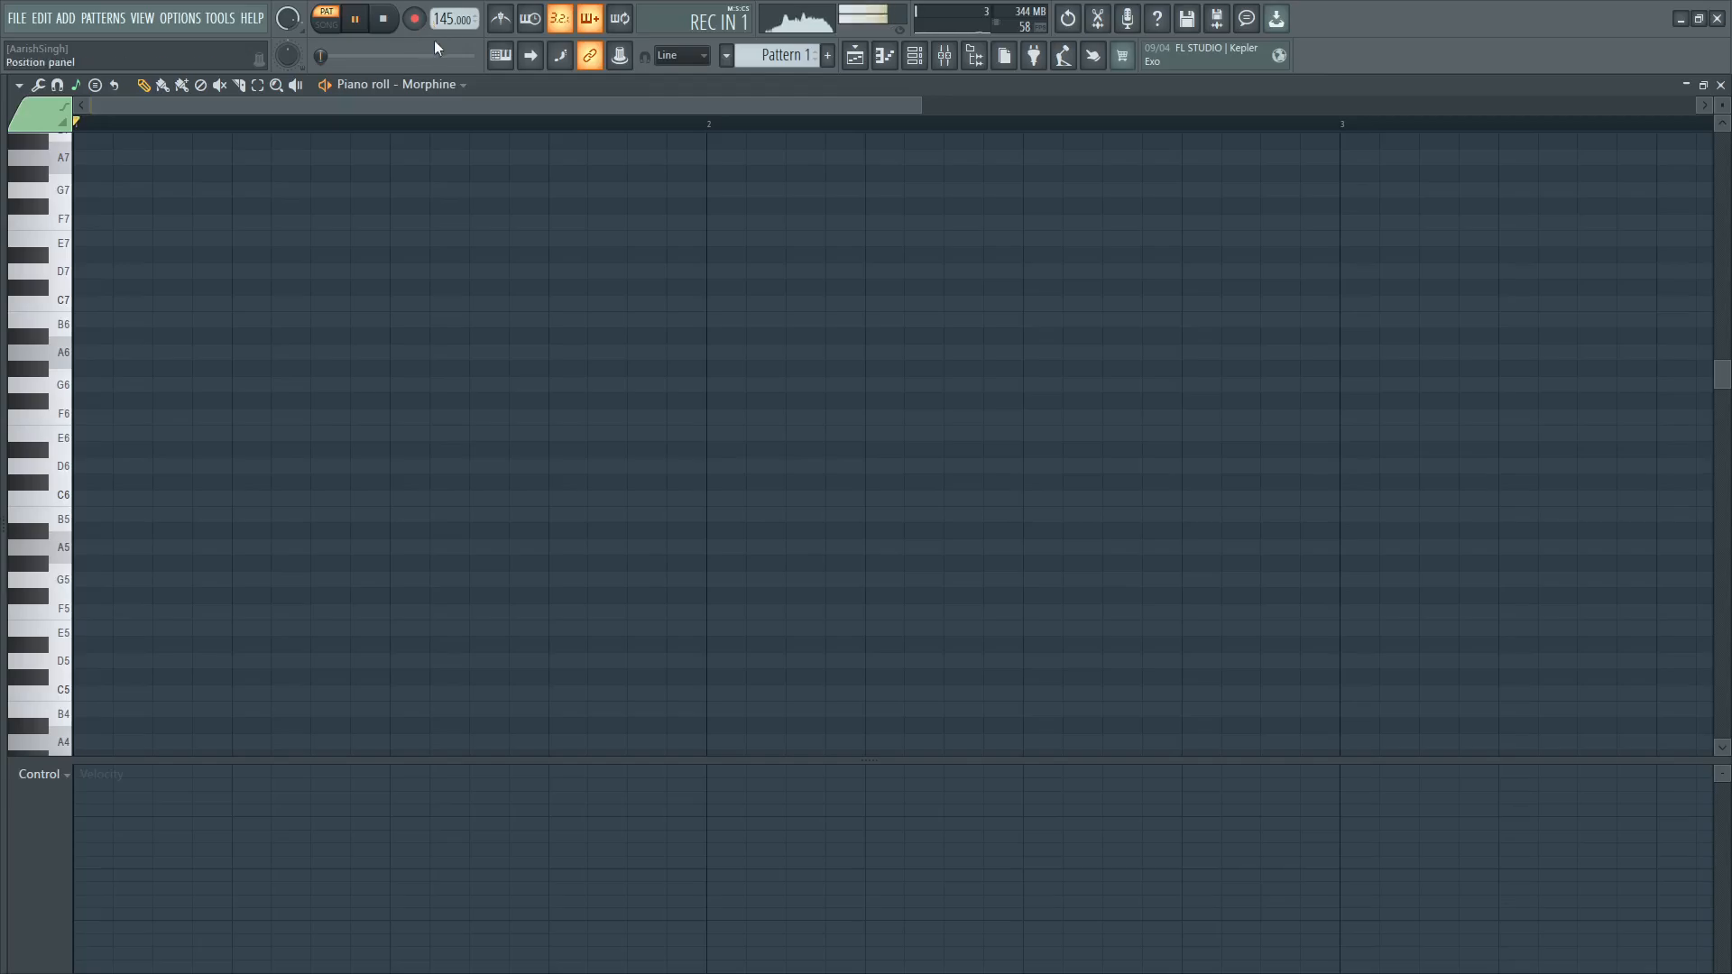
key("space")
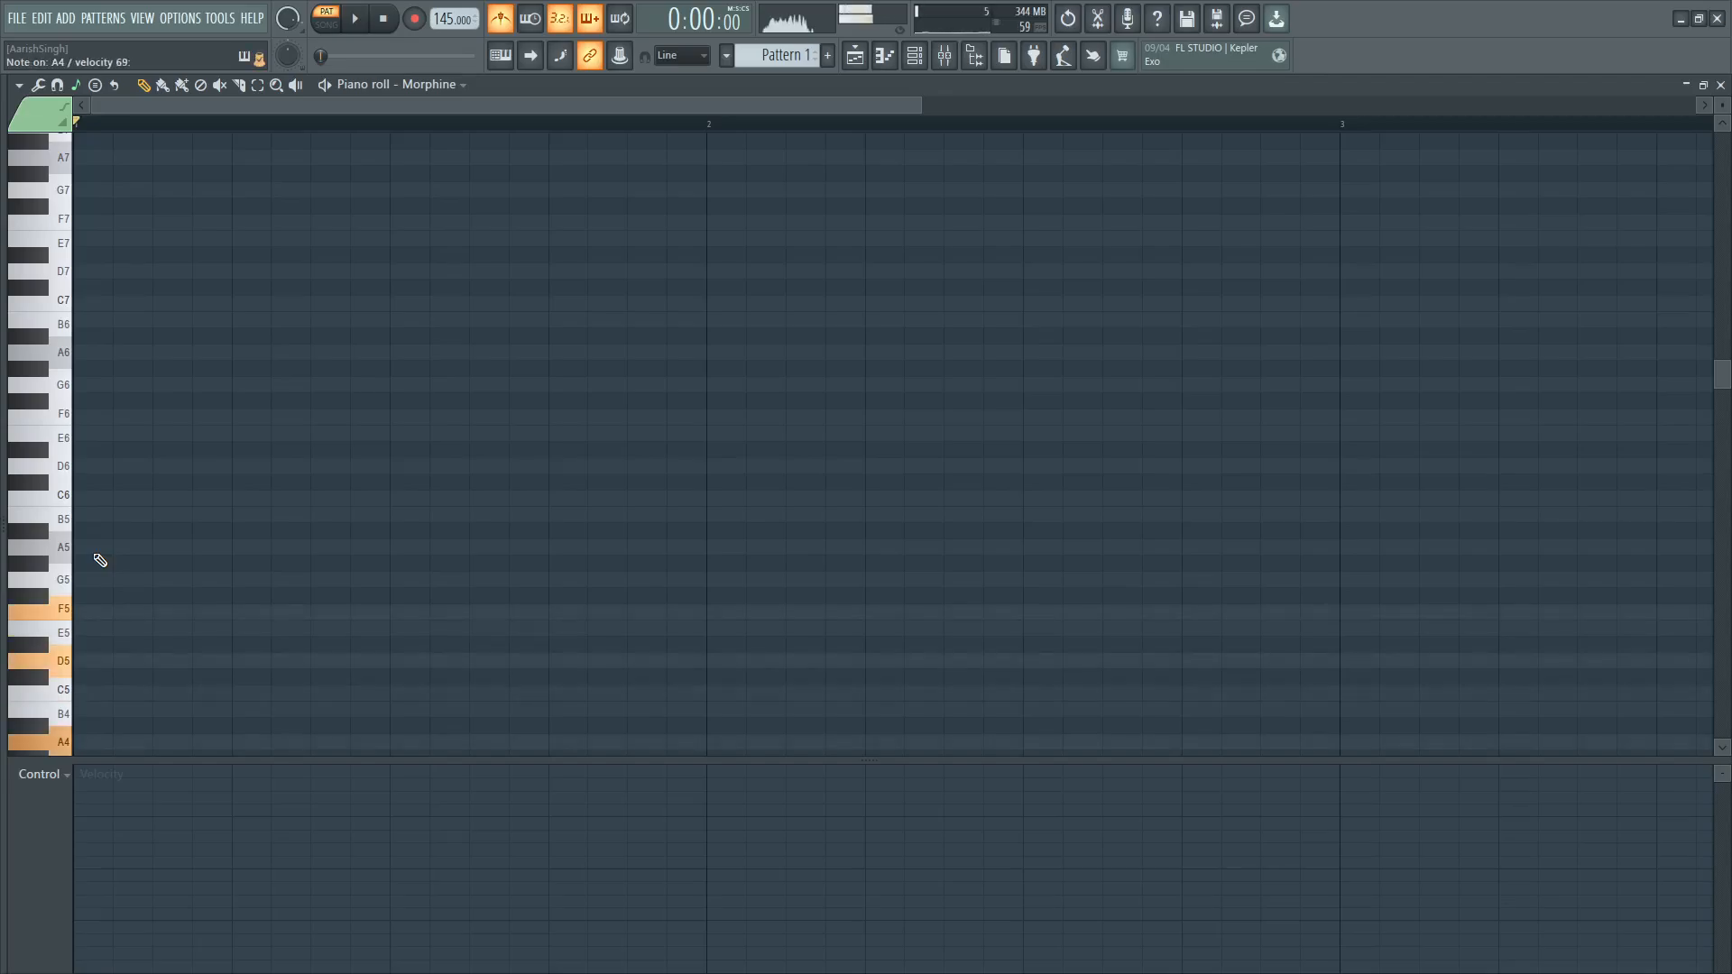
key("space")
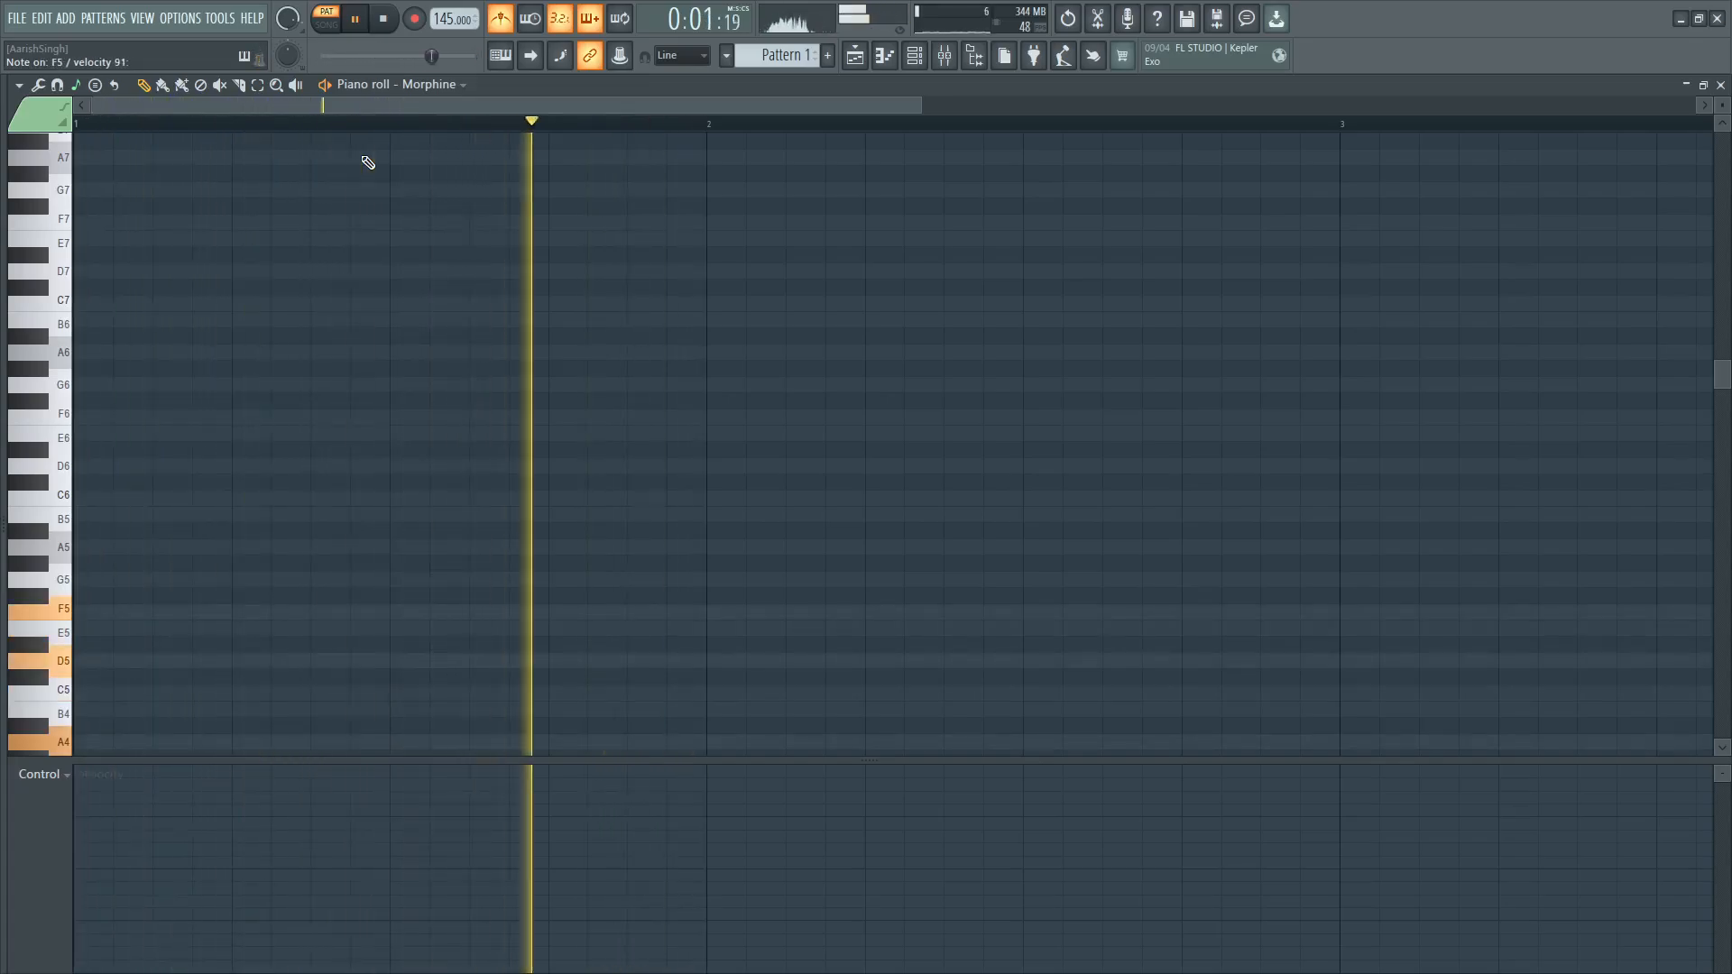
key("space")
left_click(122, 548)
left_click_drag(96, 551, 90, 549)
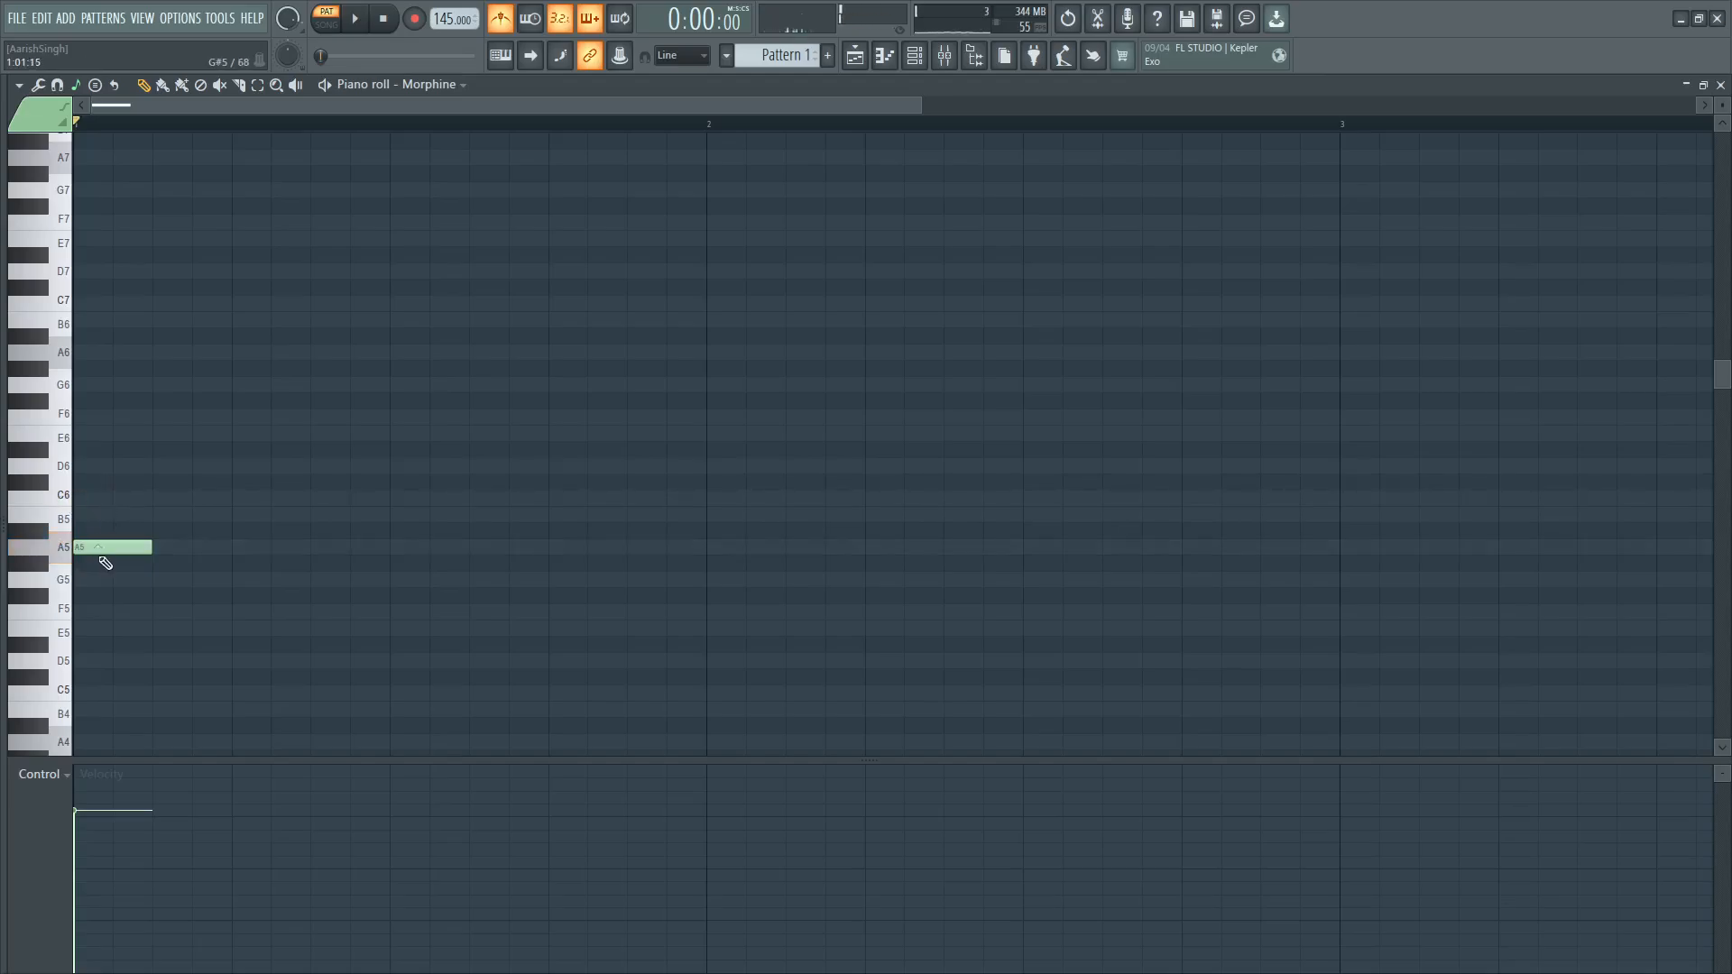
right_click(102, 550)
Draw a chord of A4, C5 and E5 at the start of bar 1, extend it to half a bar and play it.
scroll(100, 587, "down", 2)
left_click(96, 645)
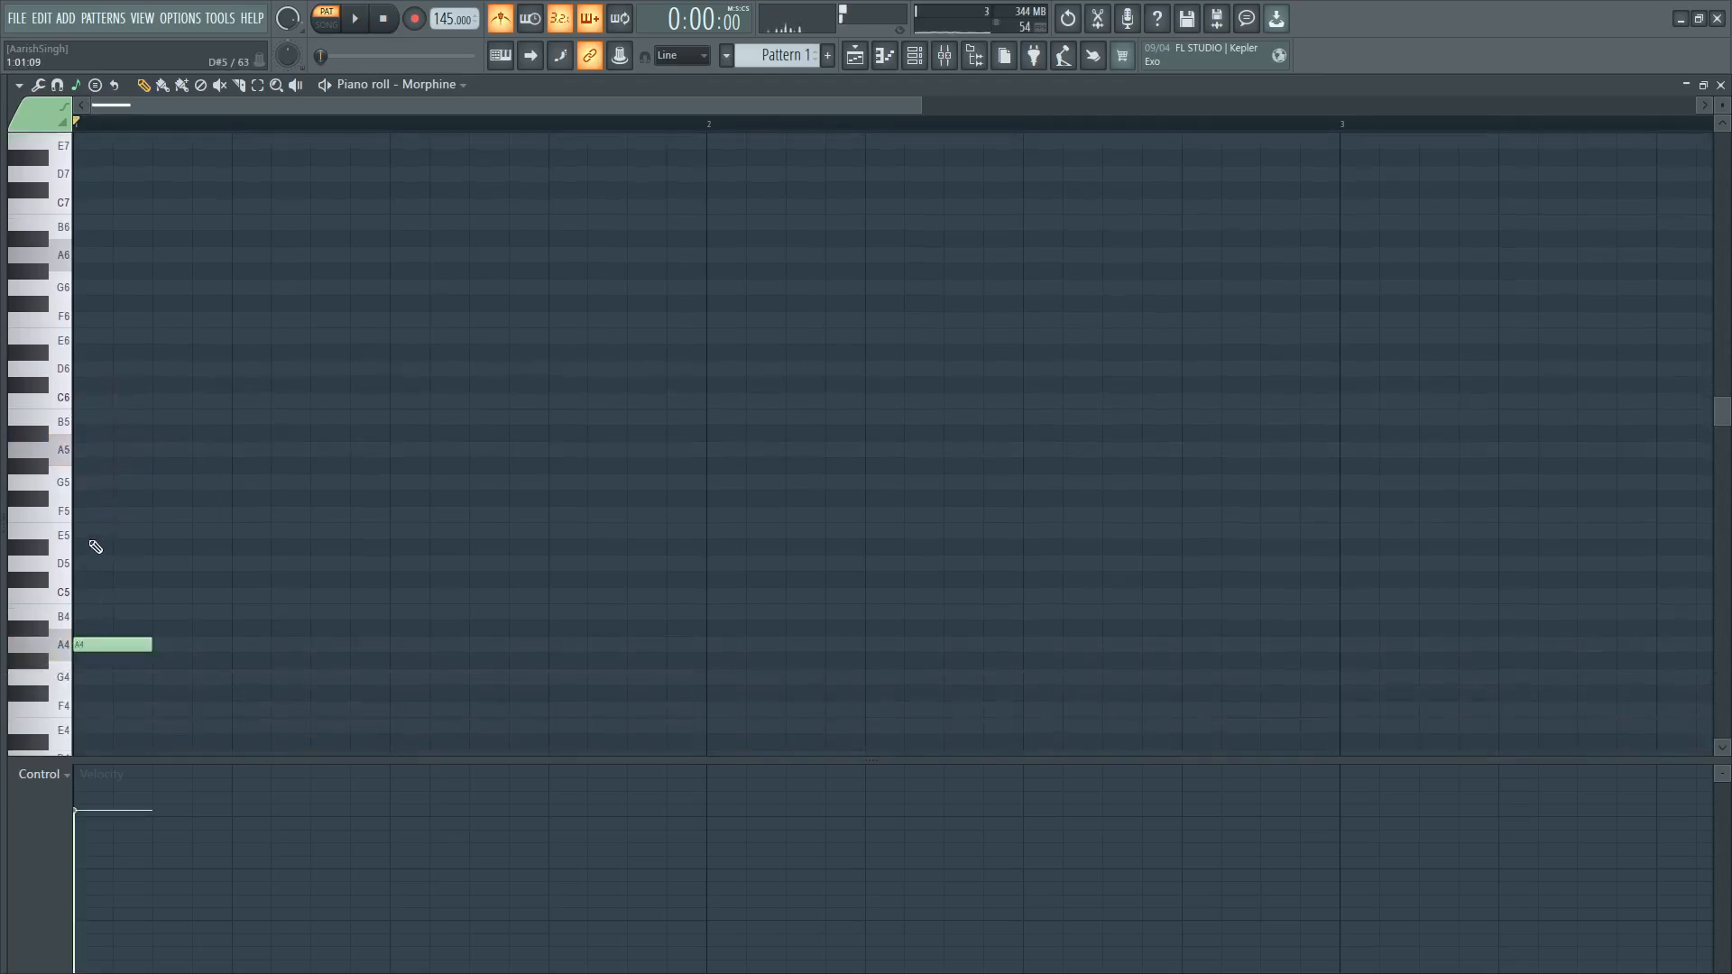
left_click(83, 596)
left_click(79, 532)
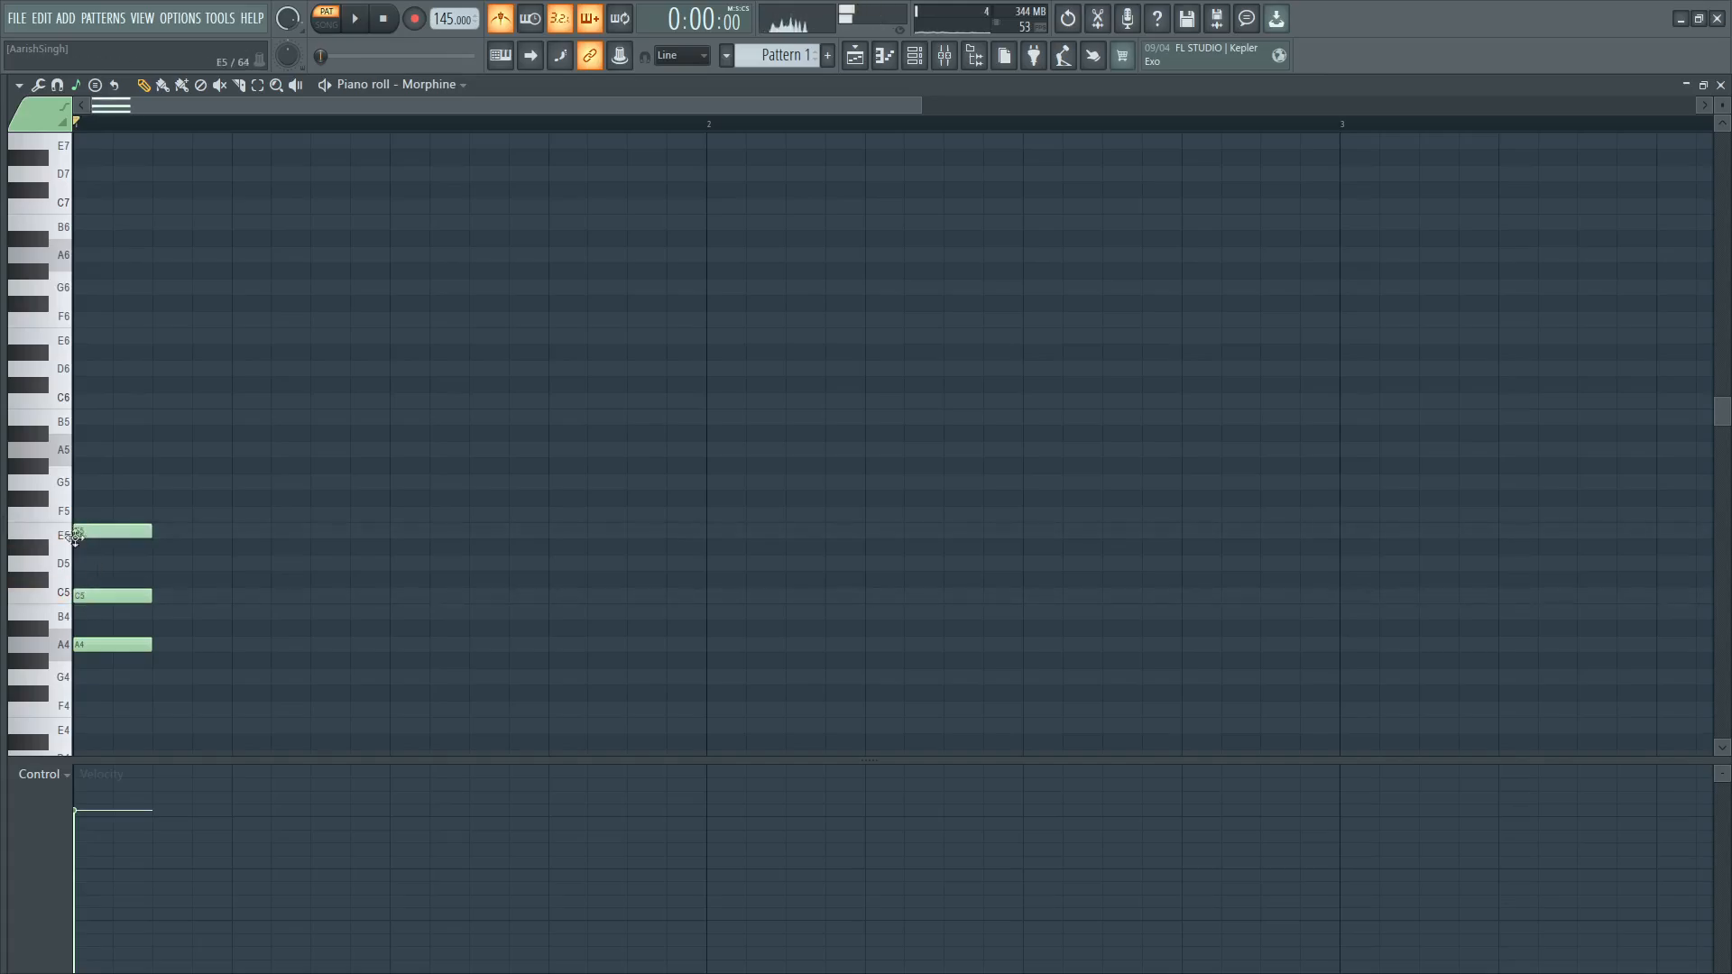
left_click_drag(172, 476, 390, 646)
key("space")
key("space")
left_click_drag(360, 490, 244, 693)
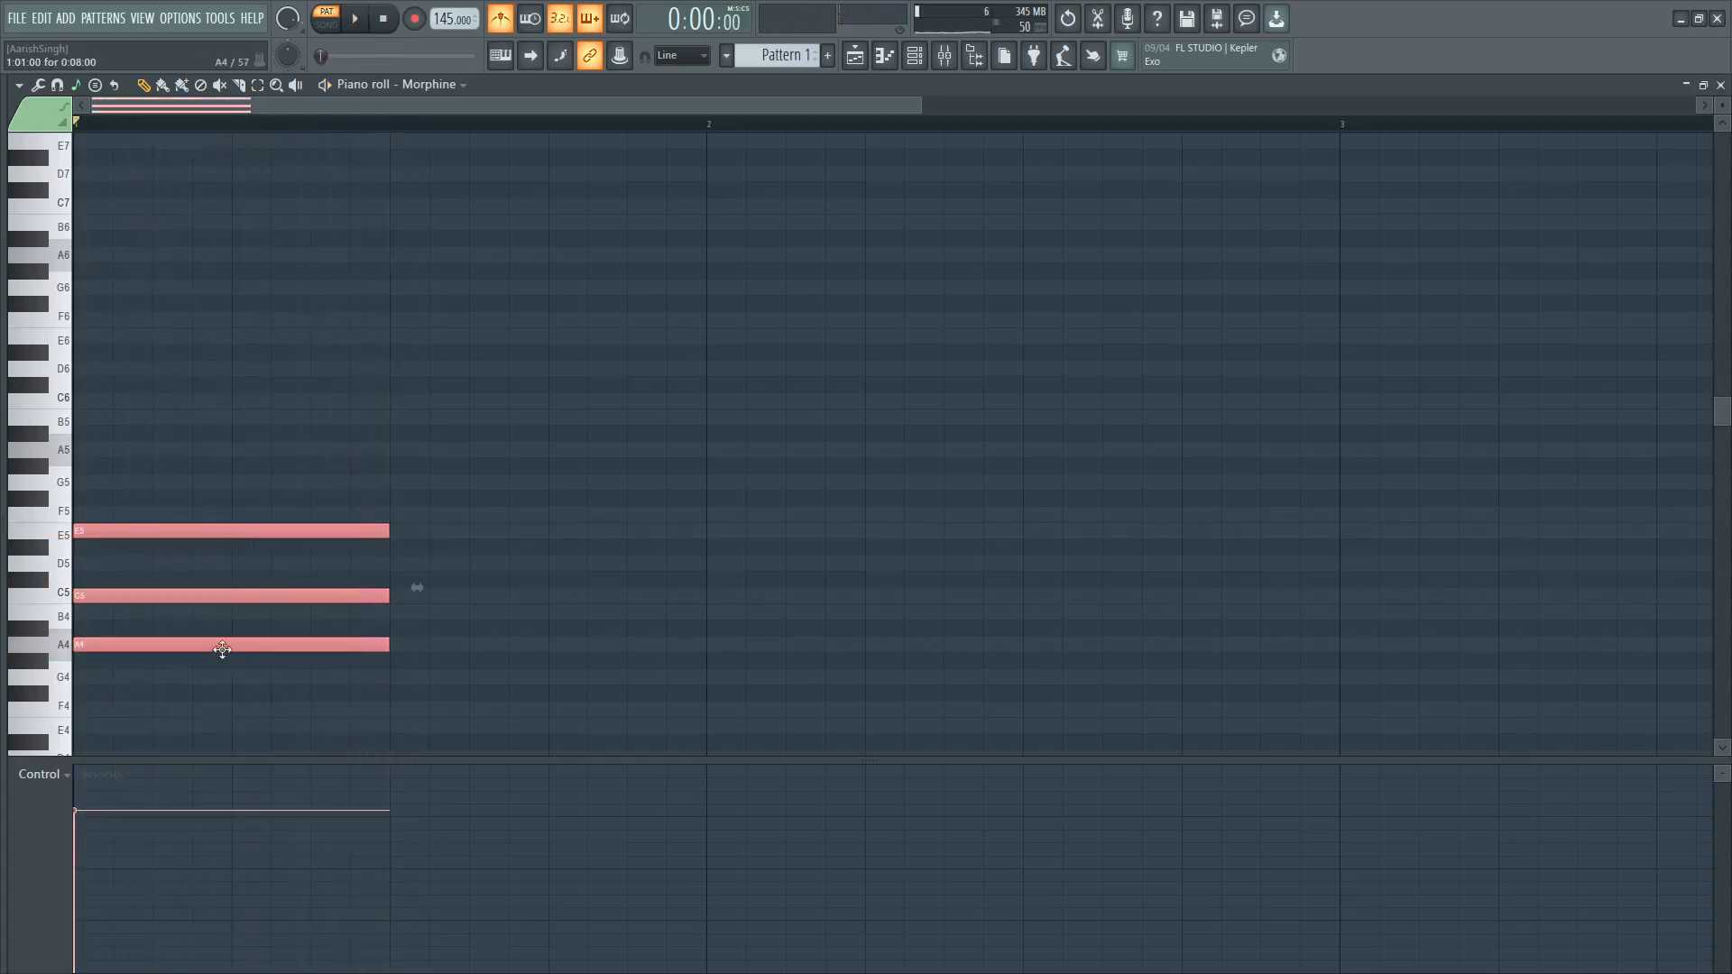
Add a second half-bar chord of A4, D5 and F5 in the second half of bar 1 and play it back.
left_click(214, 646)
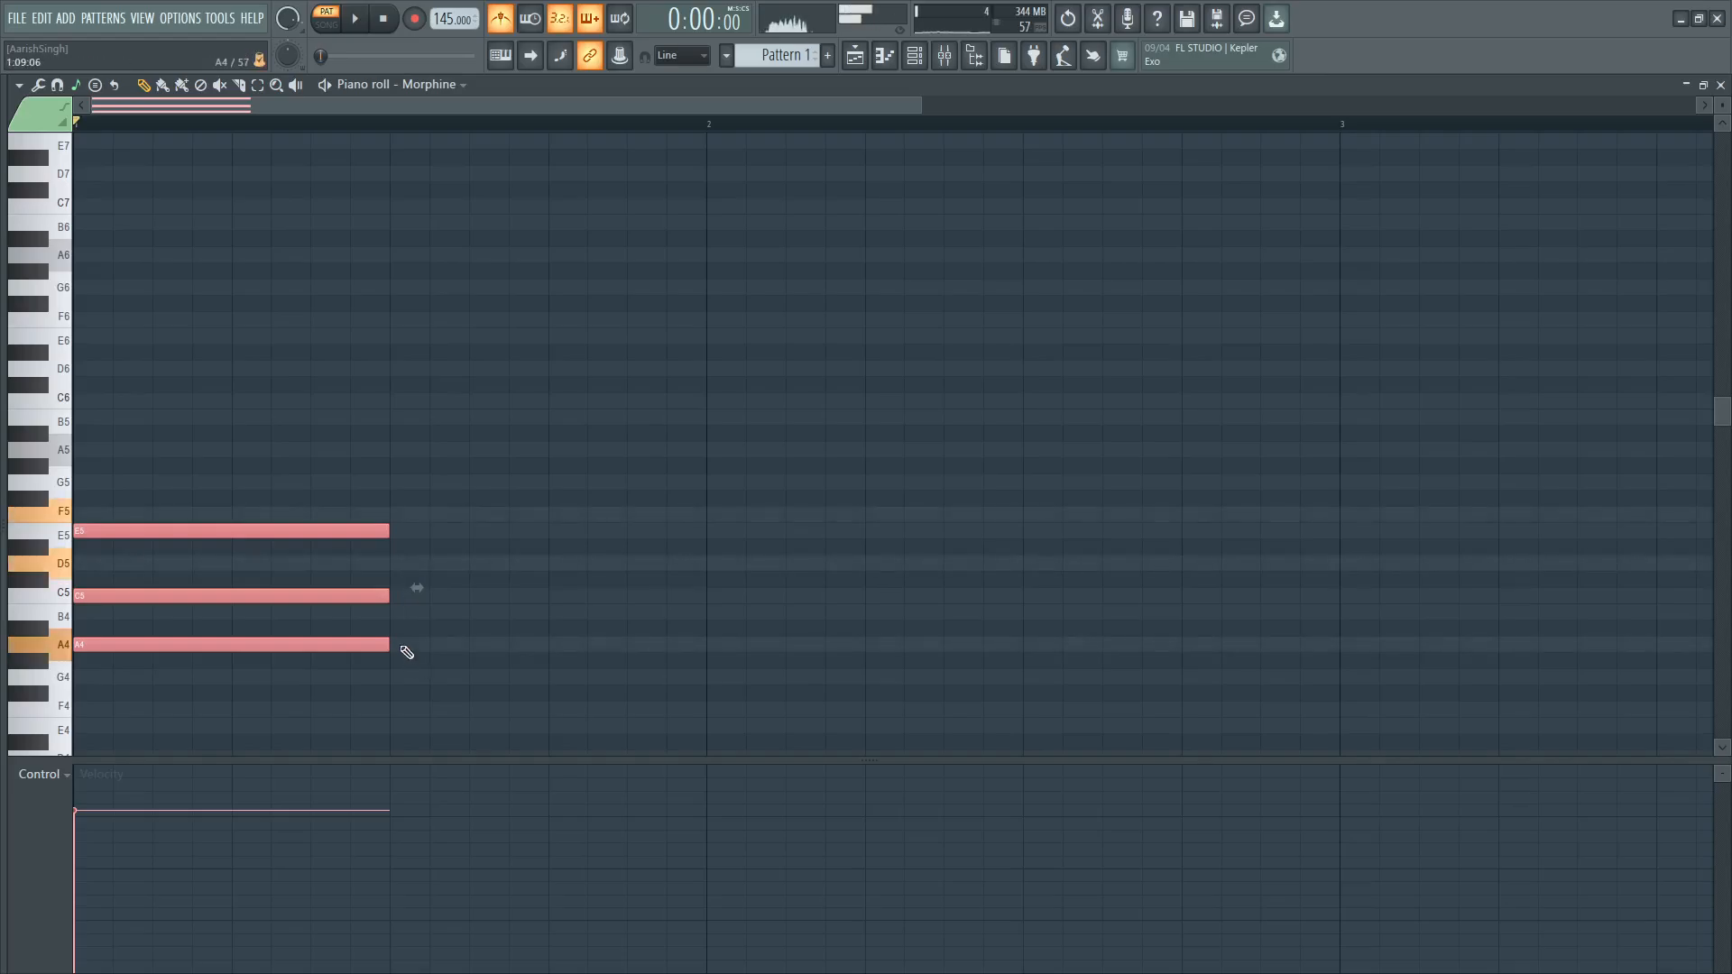
left_click(403, 644)
left_click(402, 563)
left_click(414, 515)
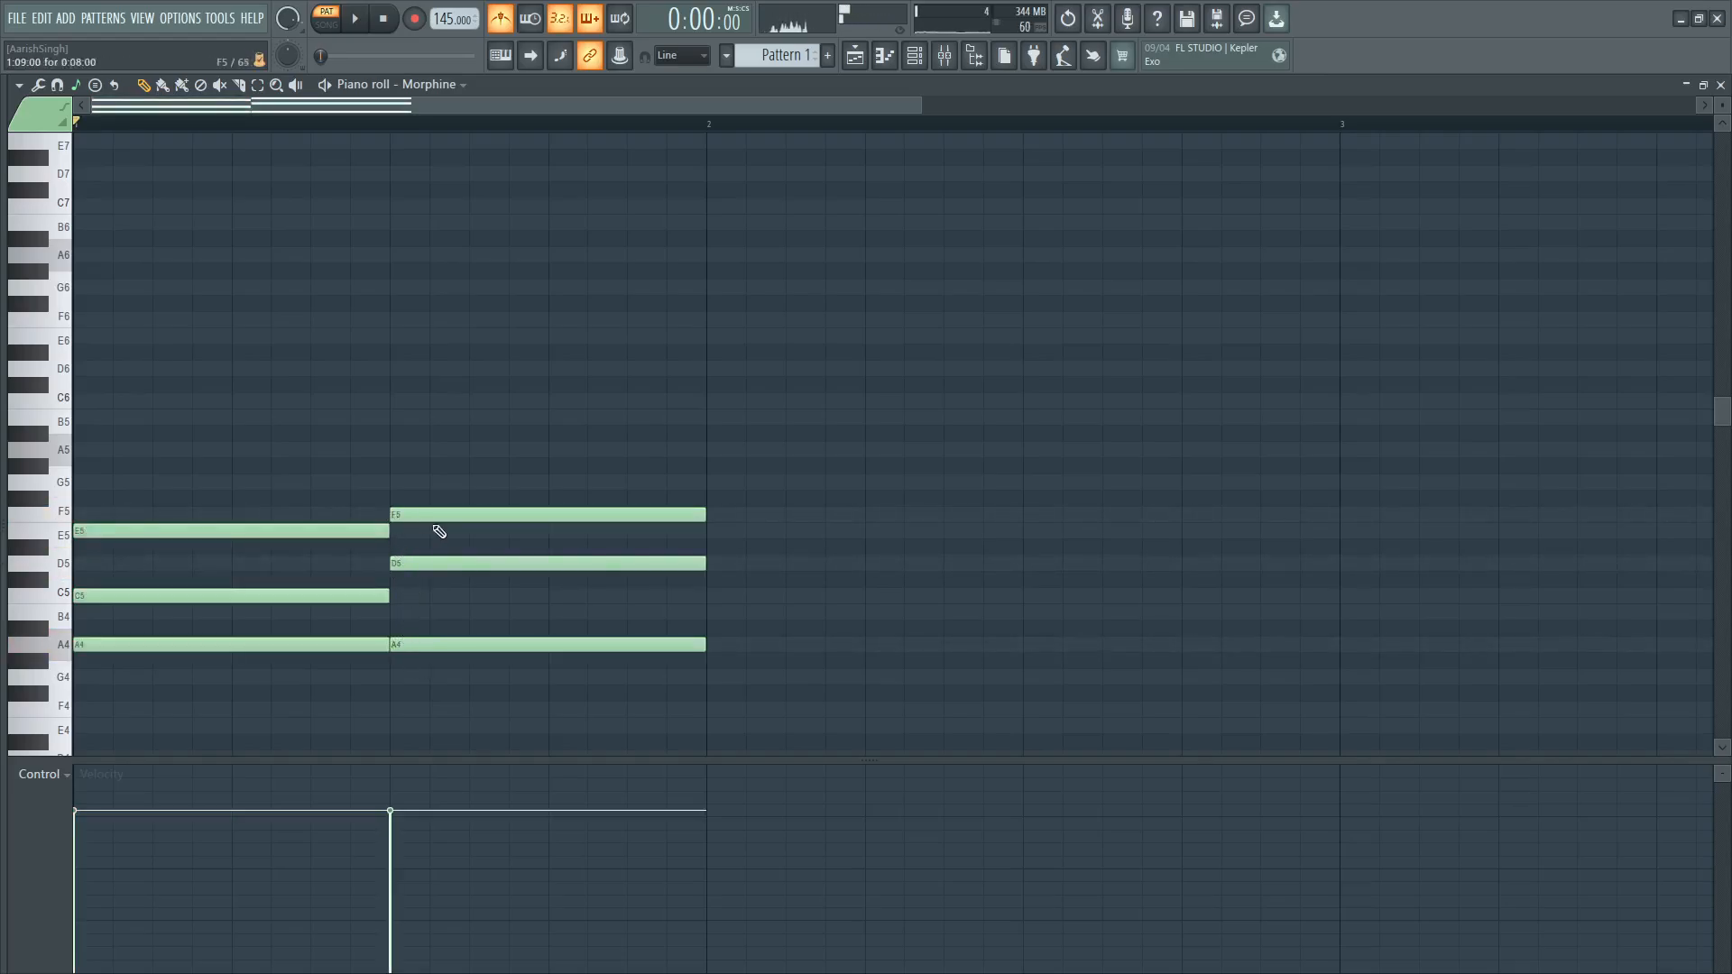
key("space")
Play back the two chords of bar 1 and duplicate them into bar 2.
left_click_drag(740, 461, 252, 666)
key("space")
key("space")
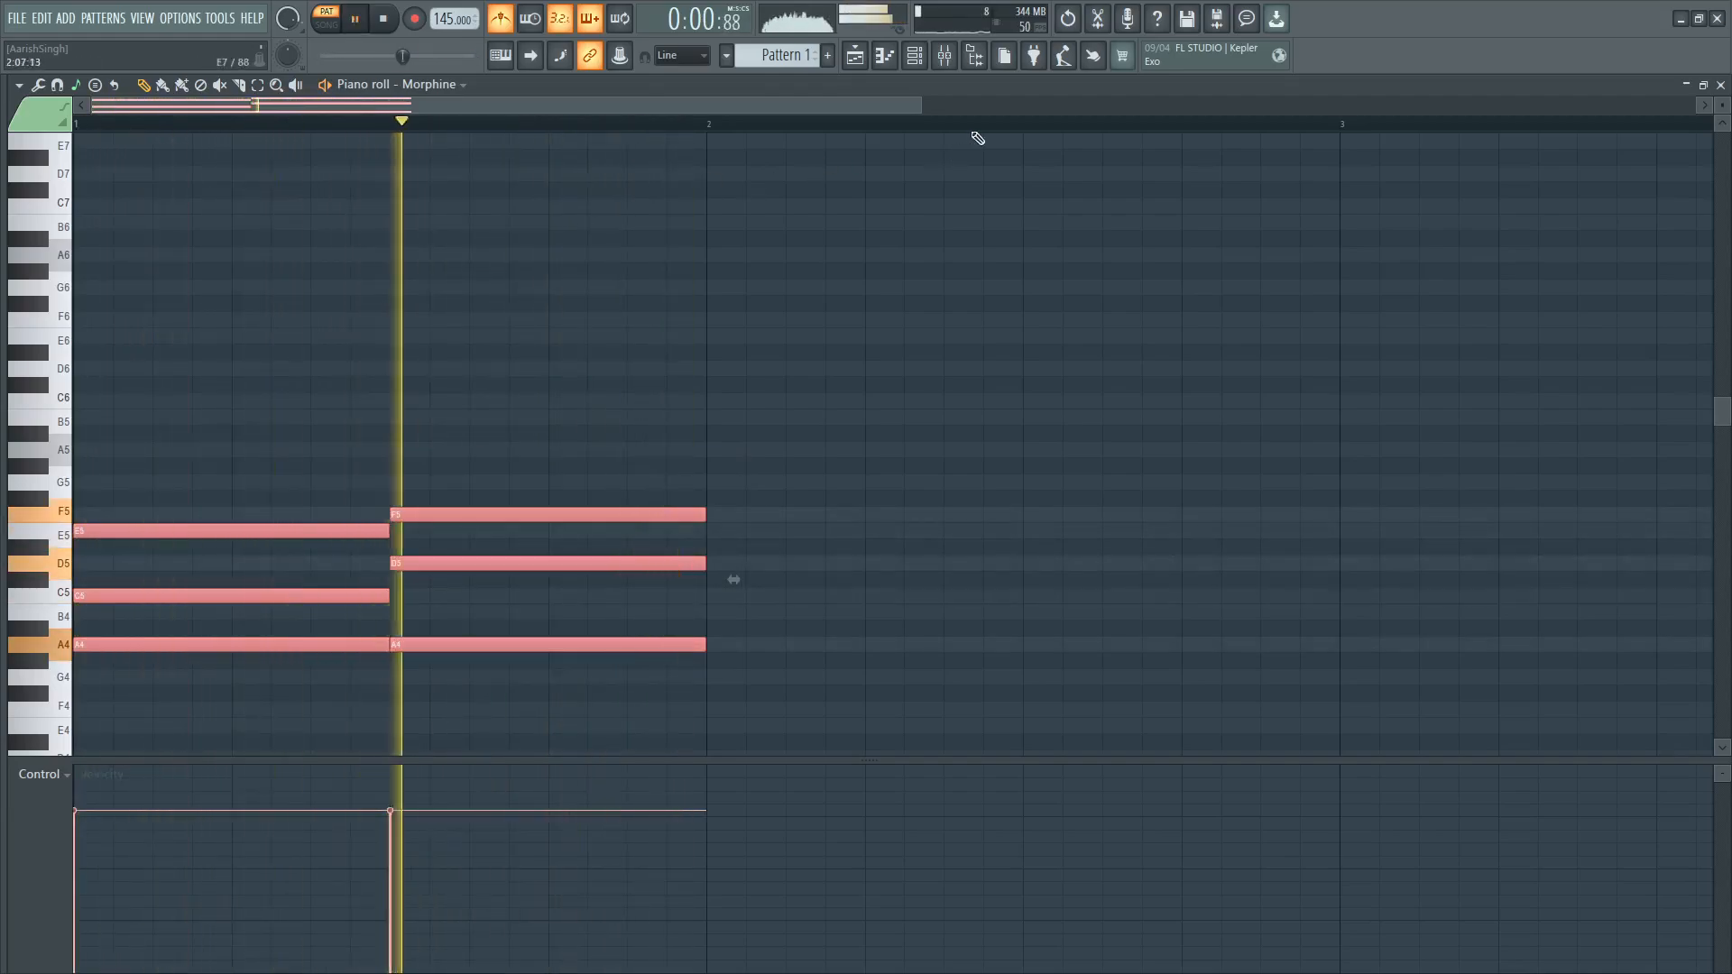
scroll(719, 471, "down", 1)
key("space")
left_click_drag(663, 474, 255, 694)
key("ctrl+b")
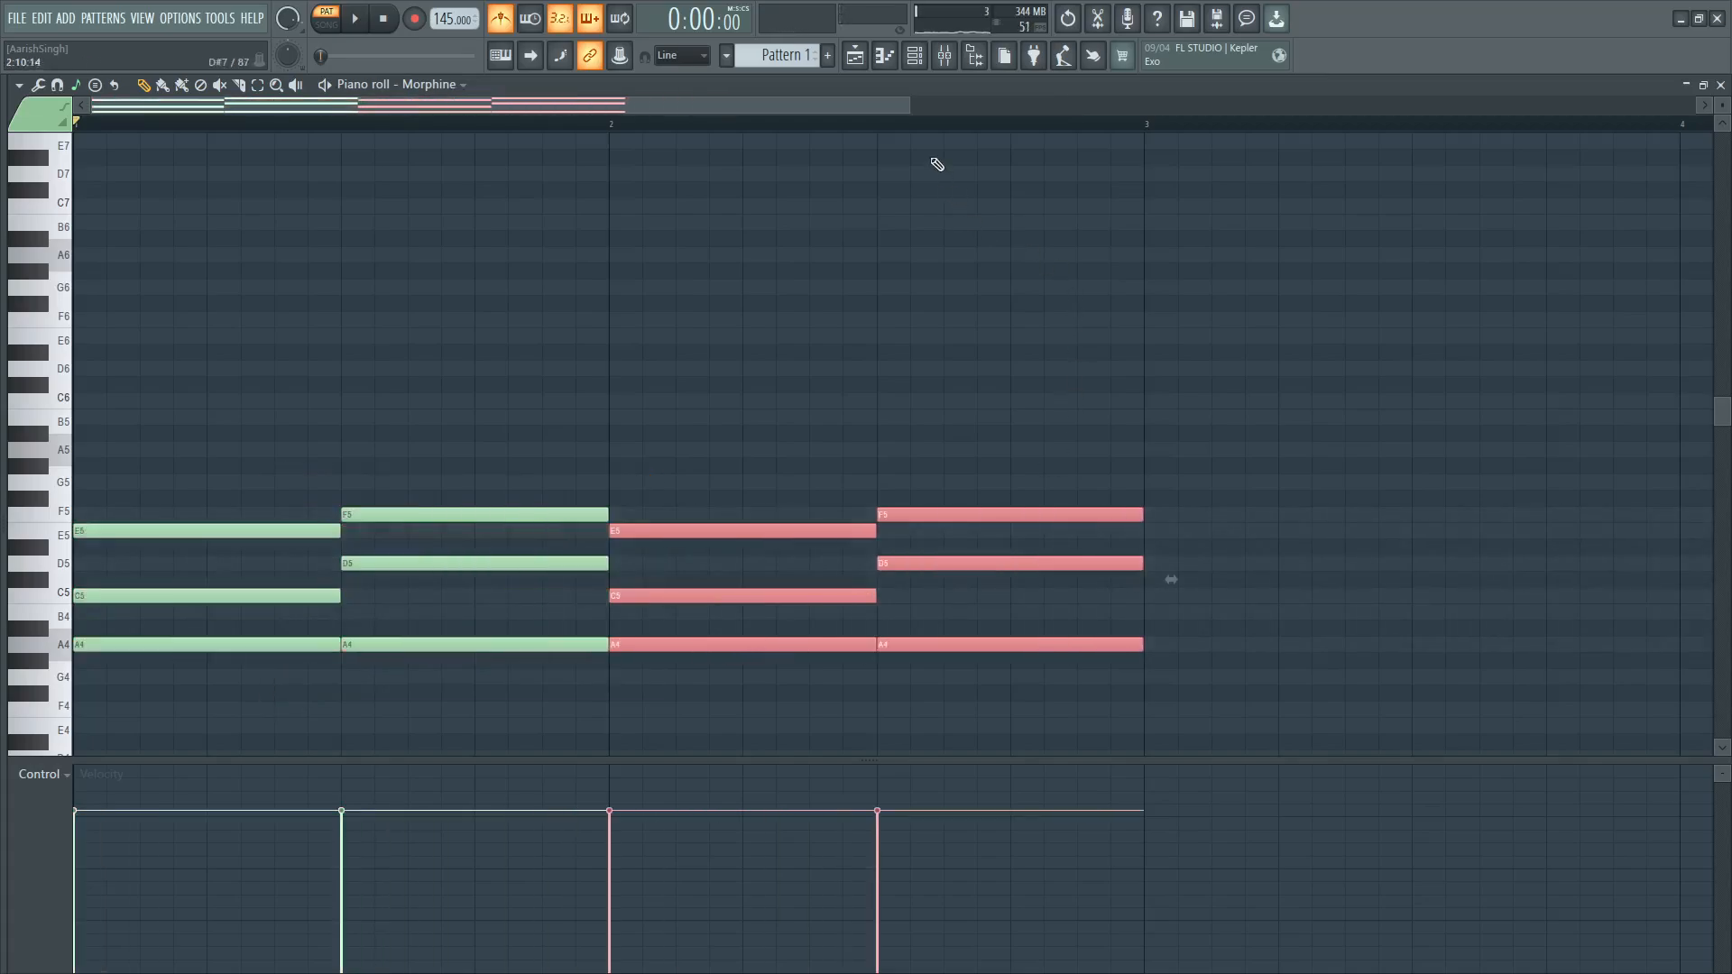
Change the last chord of bar 2 to A4, B4 and E5, and play back the progression.
left_click_drag(910, 107, 1135, 107)
right_click(801, 516)
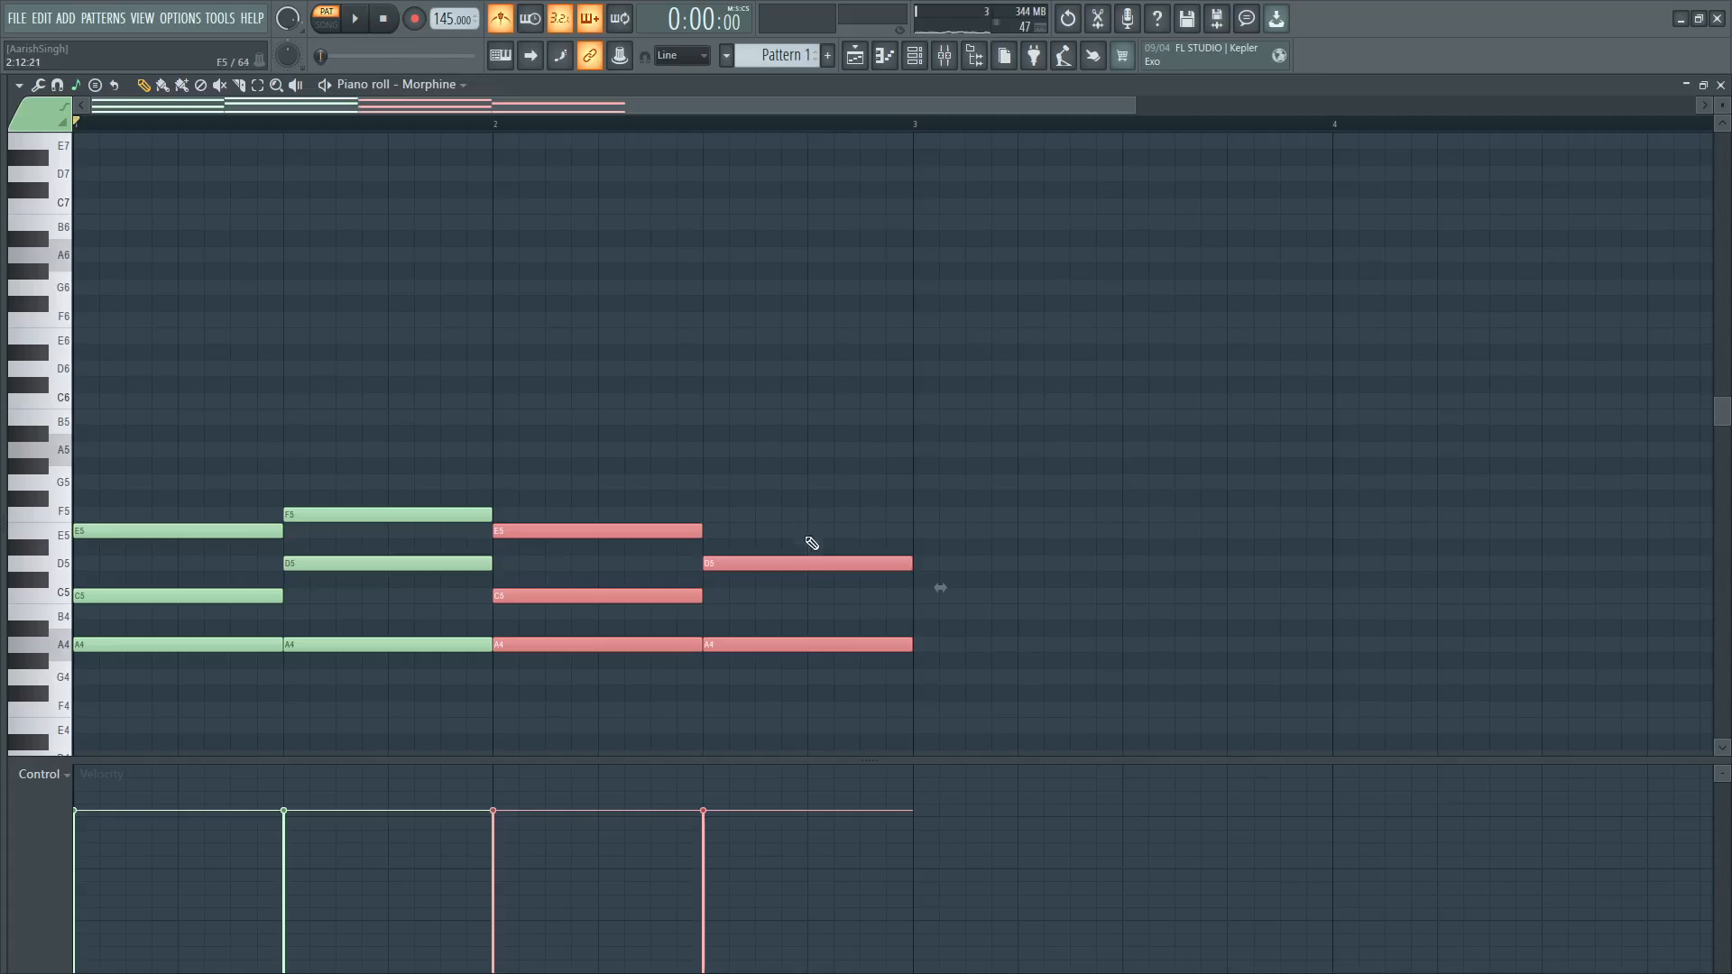
left_click(721, 516)
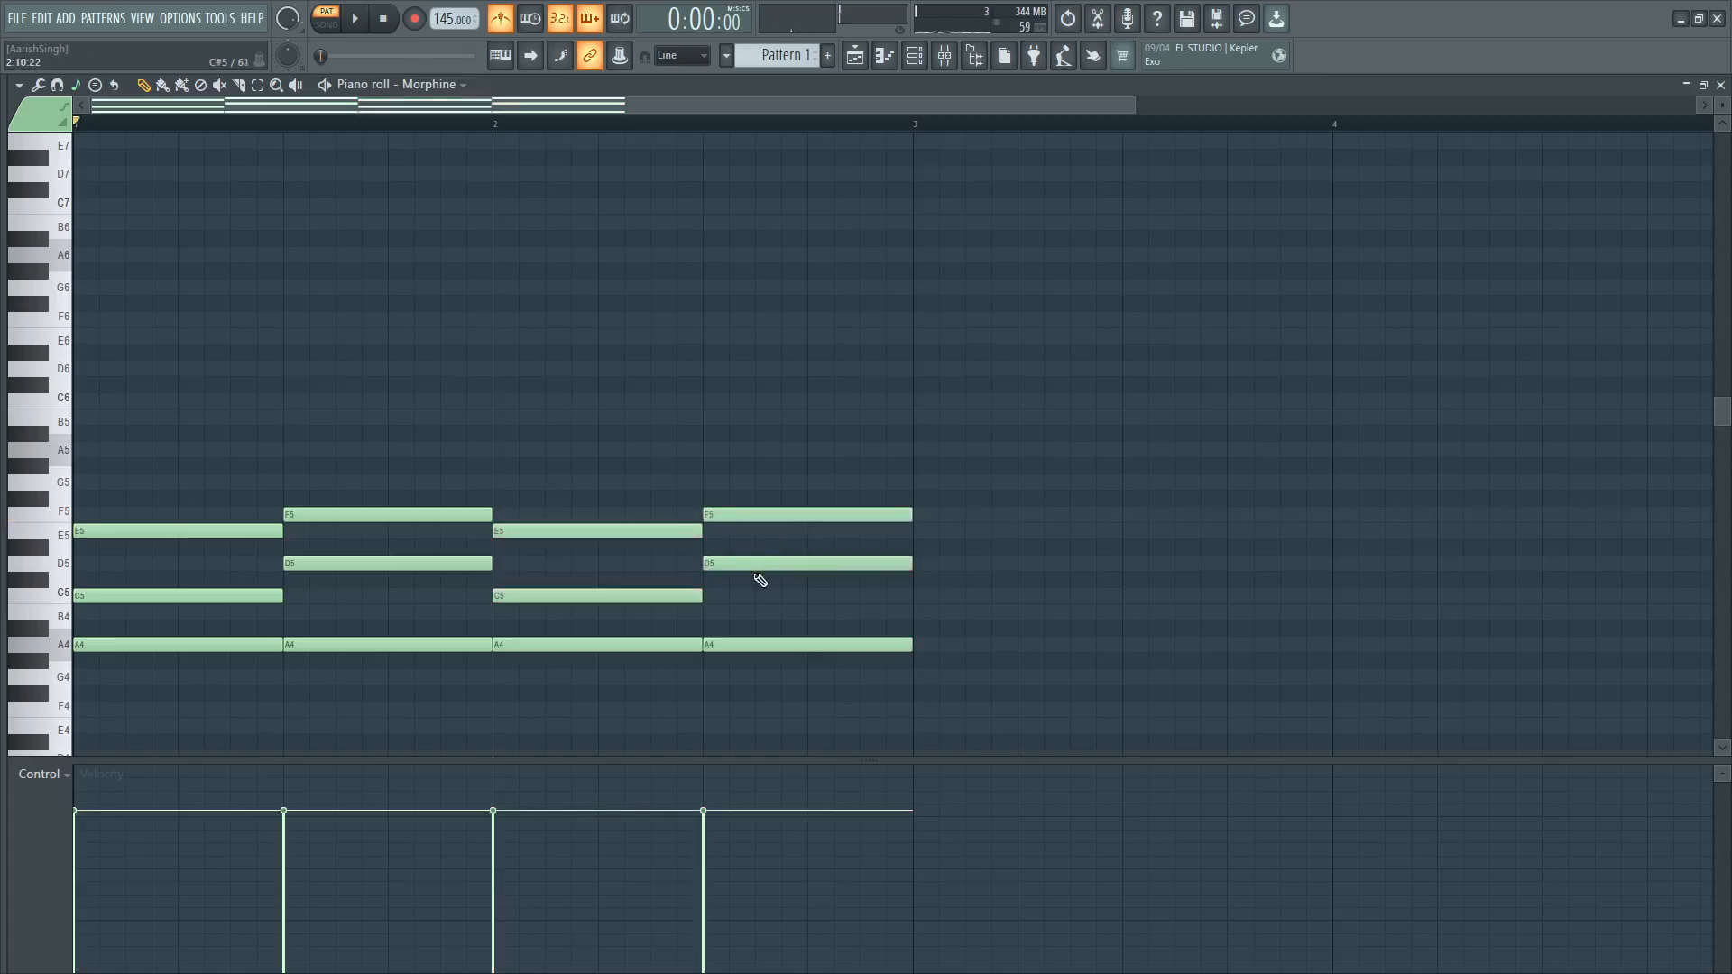
right_click(751, 565)
right_click(734, 516)
left_click(722, 532)
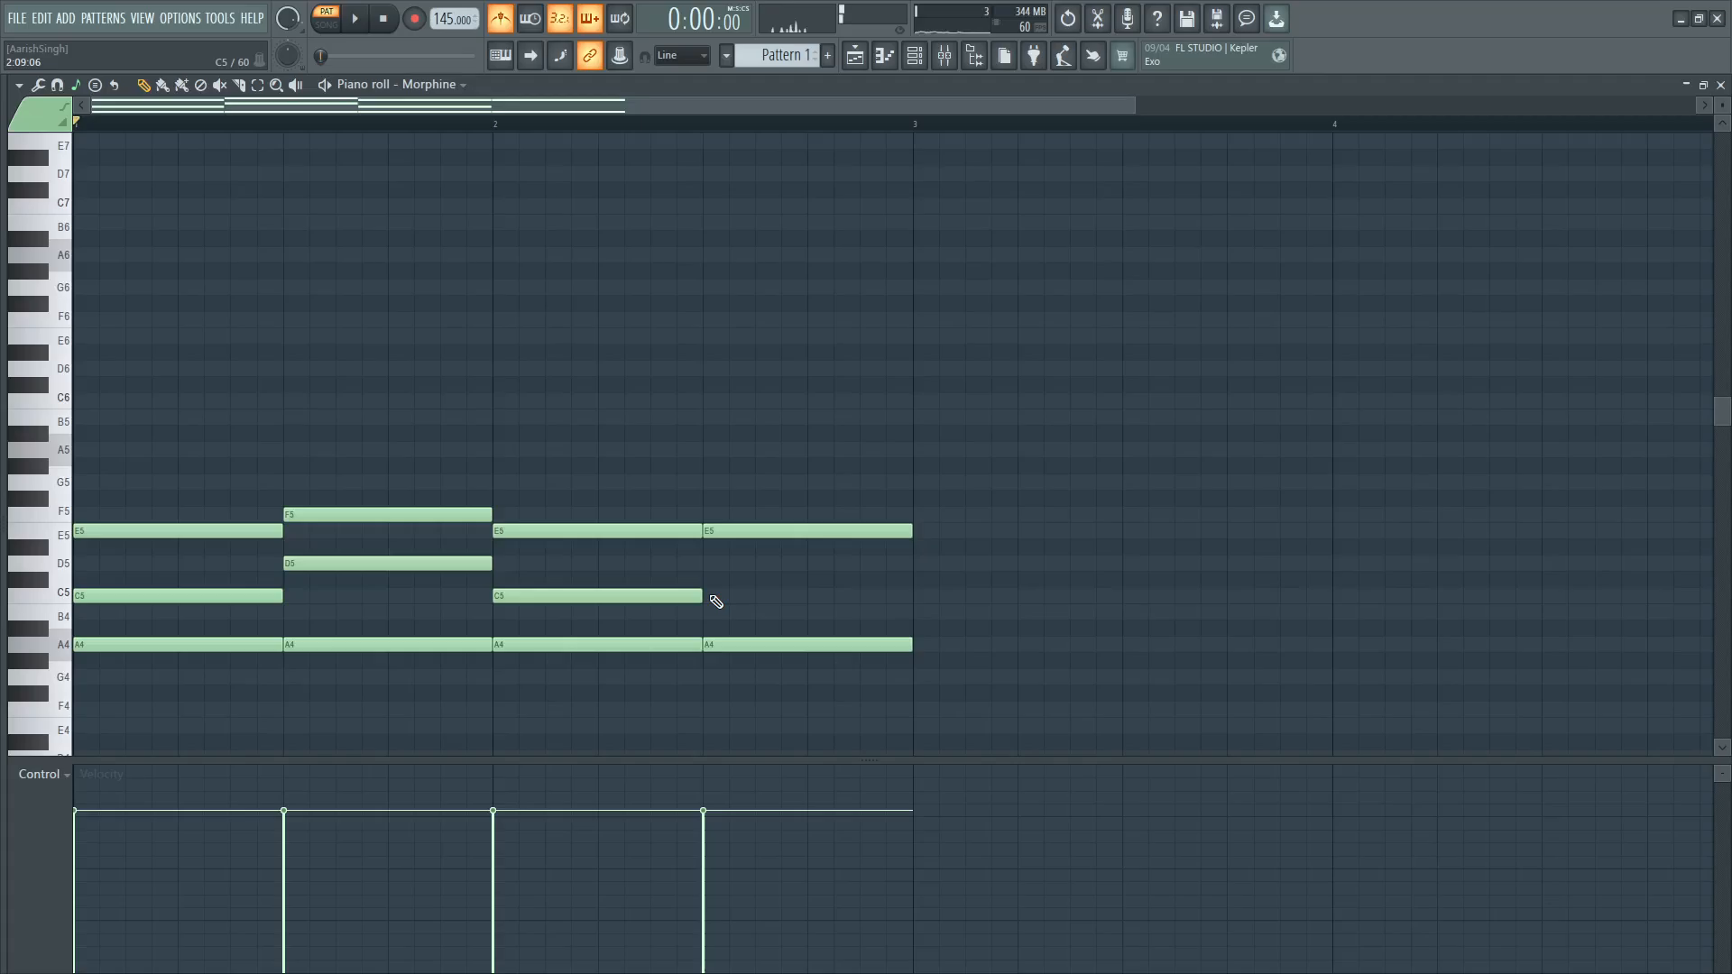
left_click(717, 613)
key("space")
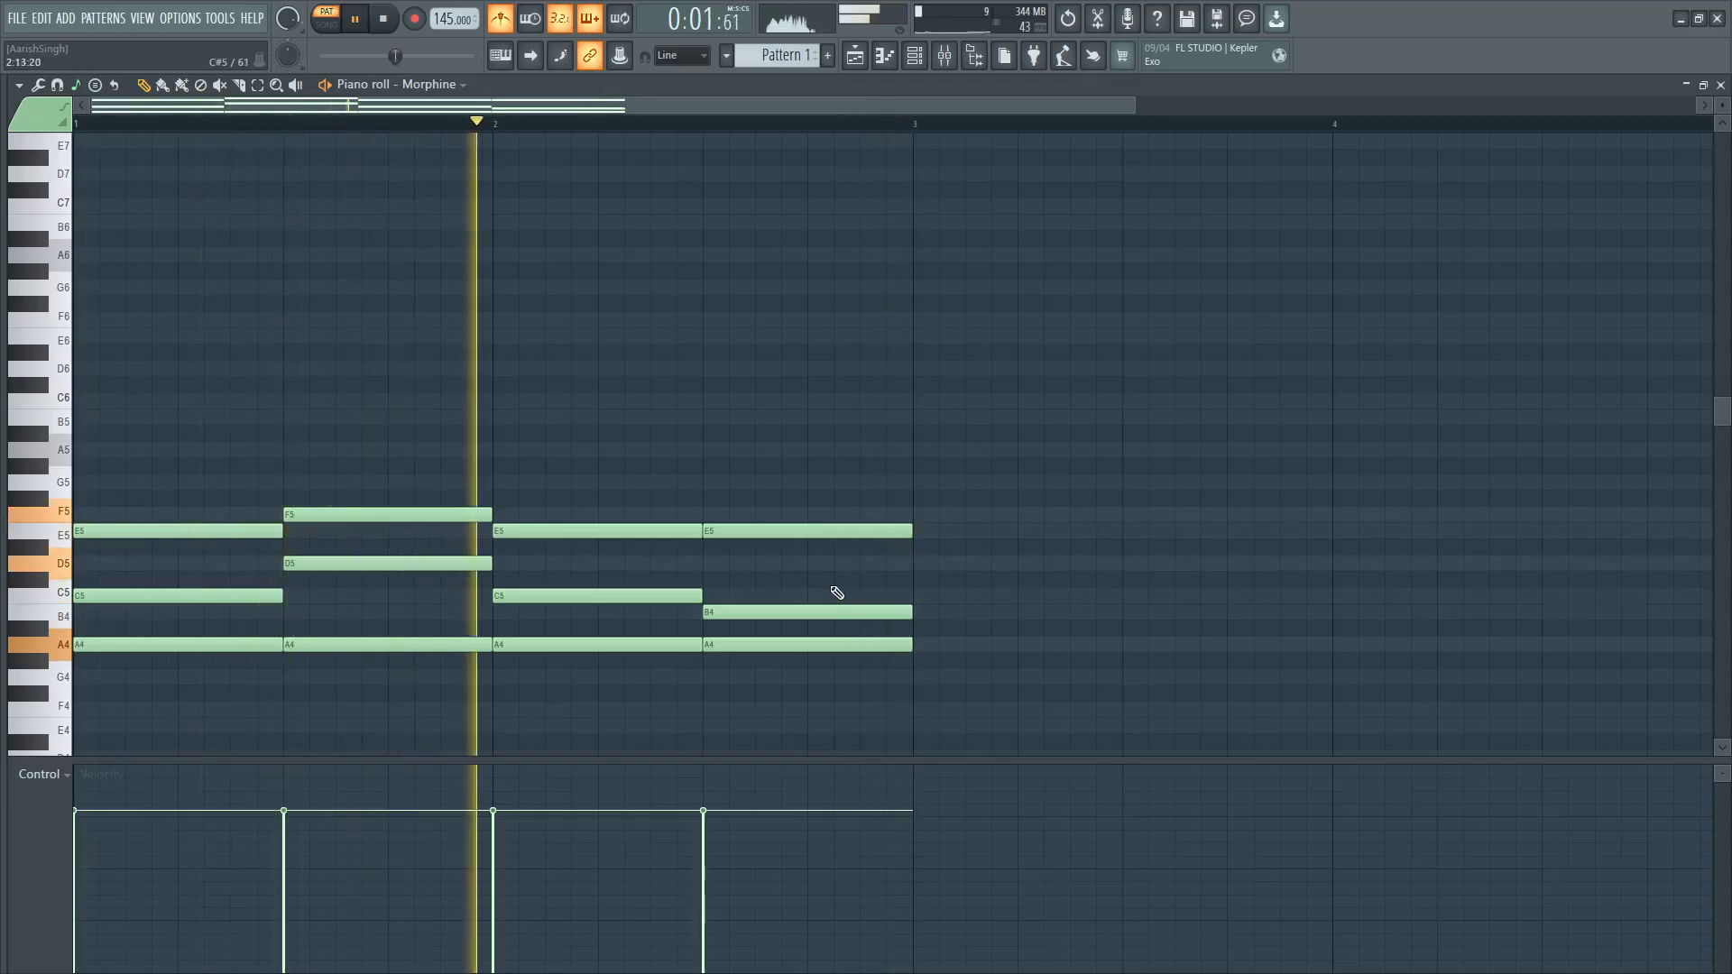
key("space")
Duplicate the whole two-bar chord progression into bars 3 and 4 and play it back.
left_click_drag(981, 461, 233, 690)
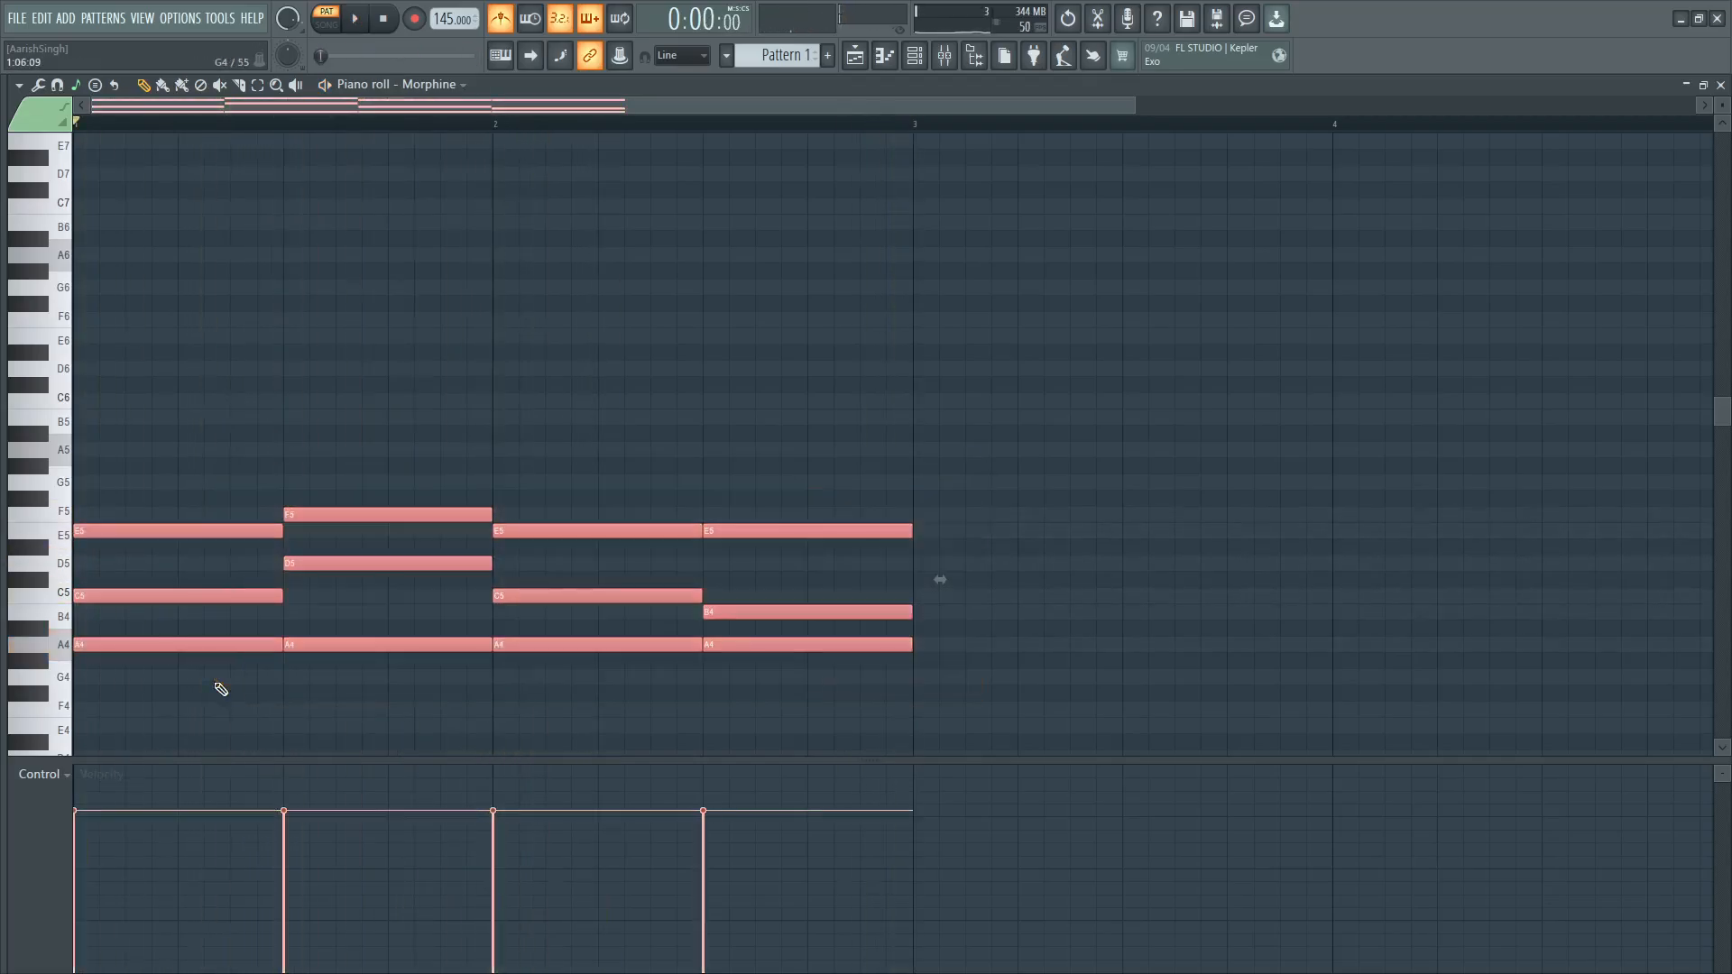
key("ctrl+b")
key("space")
left_click_drag(965, 111, 1370, 111)
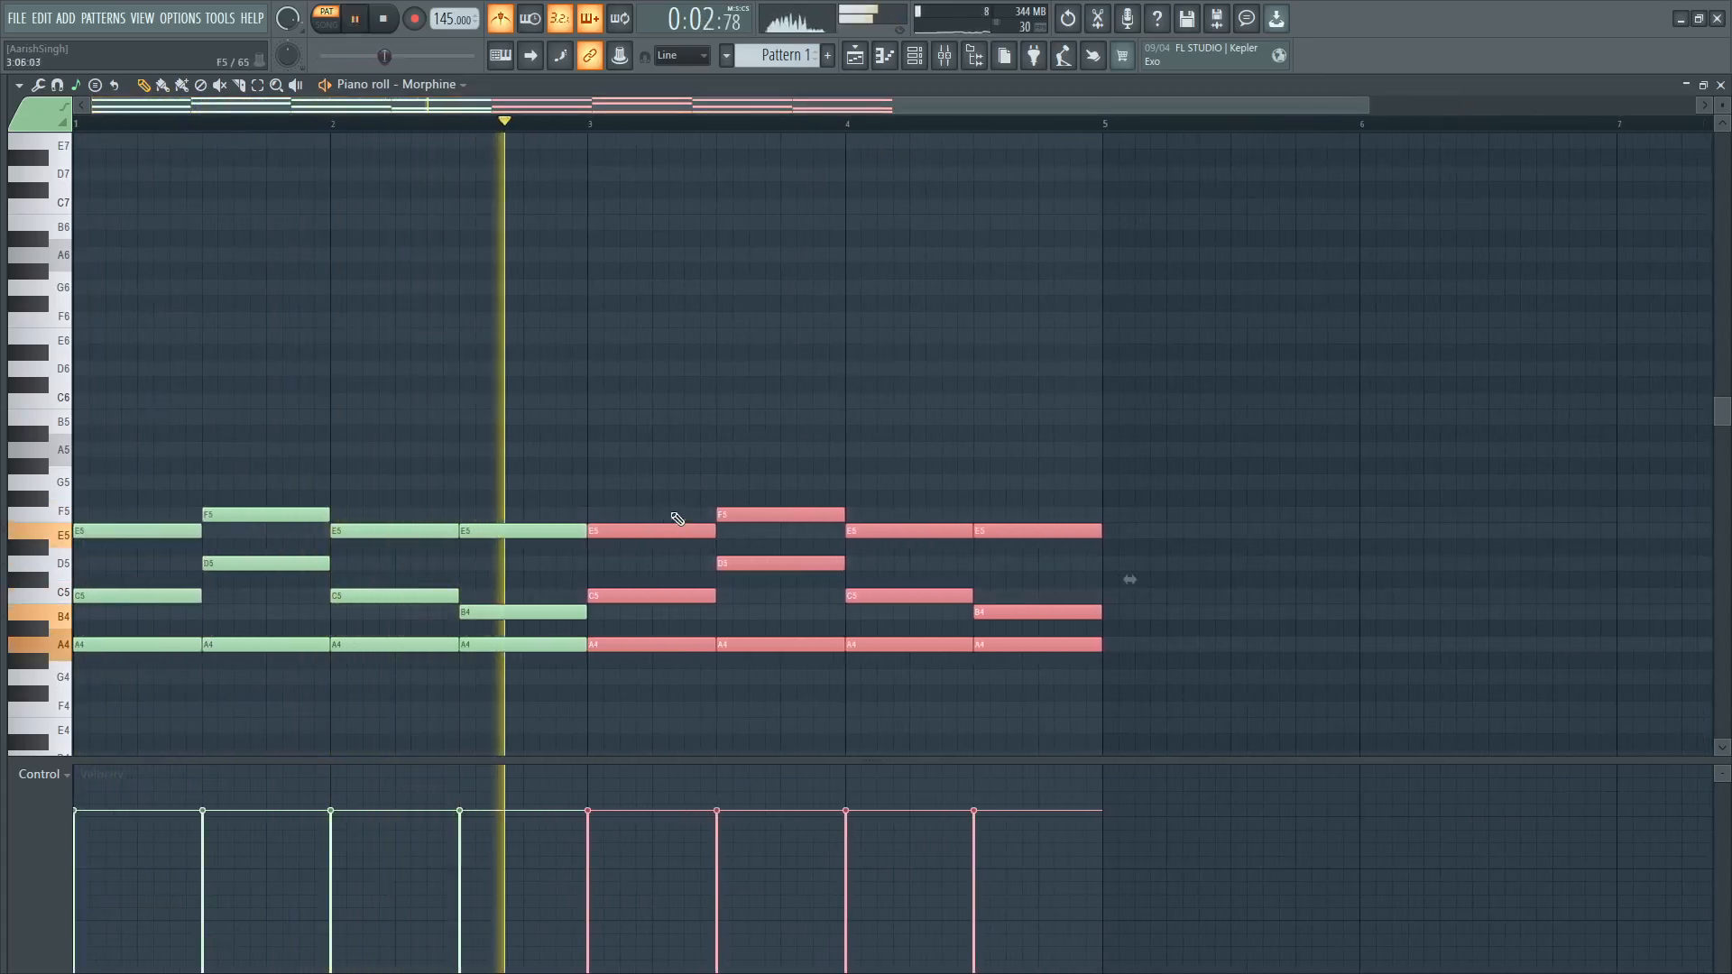
scroll(812, 442, "down", 3)
key("space")
Add half-bar bass notes A3 and D4 under the two chords of bar 1 and play them back.
scroll(116, 690, "down", 1)
left_click(86, 693)
left_click_drag(82, 693, 78, 693)
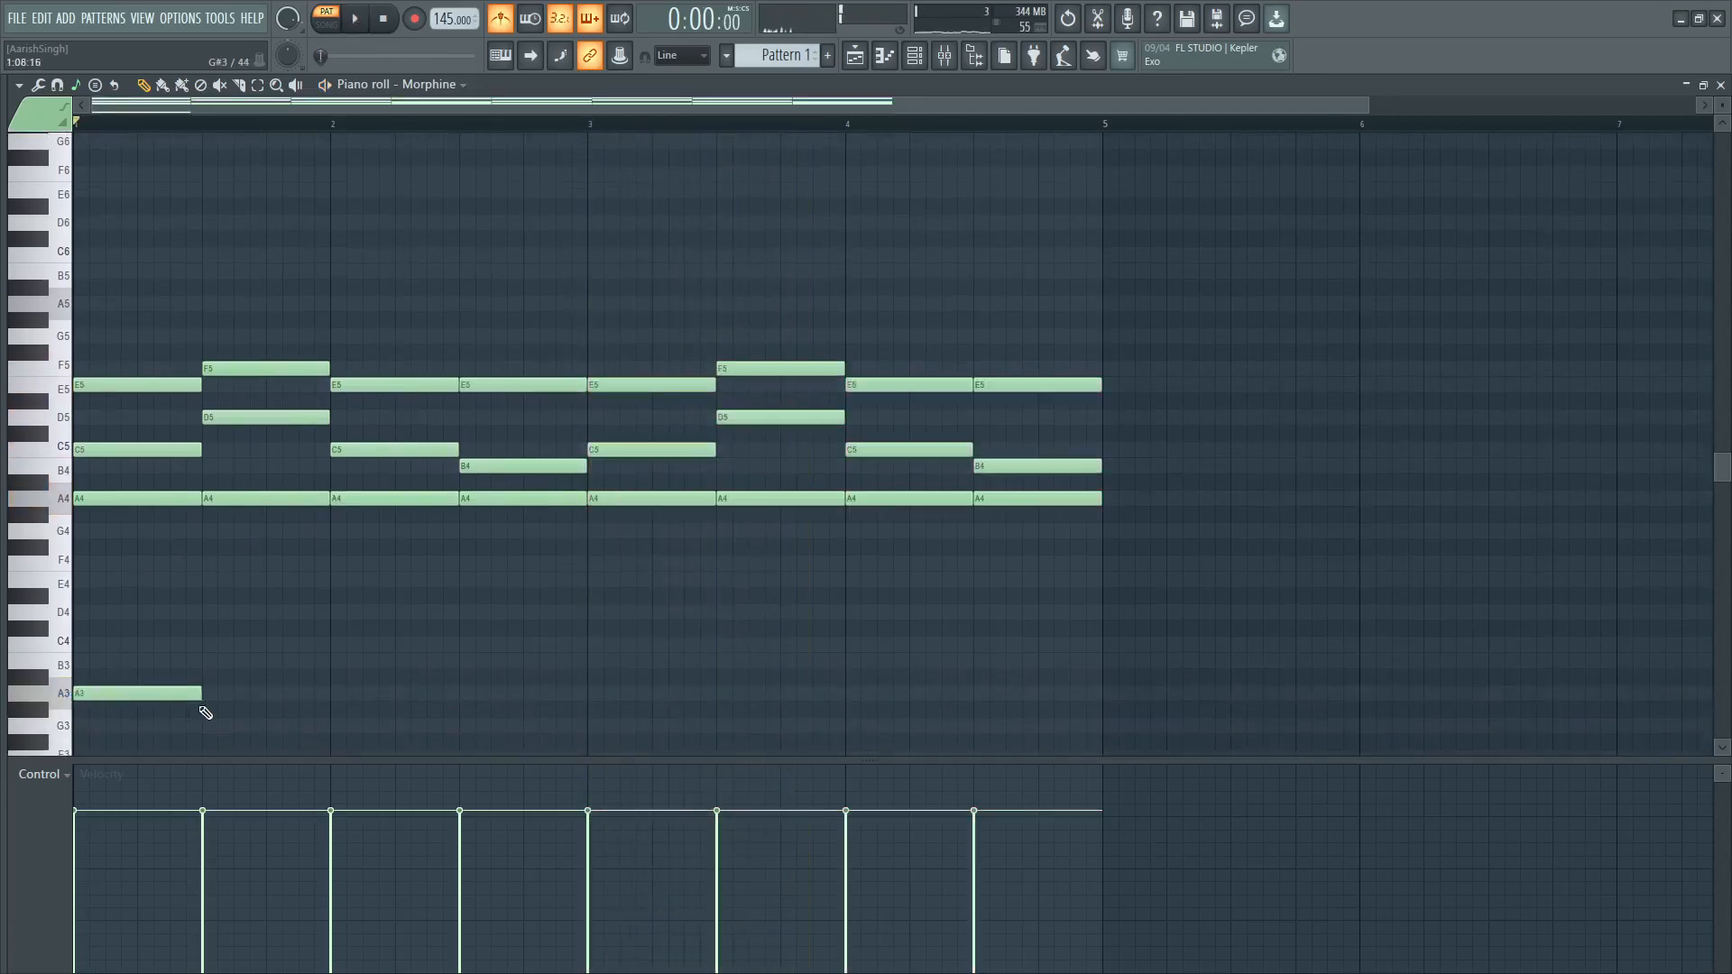
key("space")
left_click(218, 695)
key("space")
Add half-bar bass notes A3 and B3 under the two chords of bar 2 and play them back.
left_click_drag(237, 694, 406, 704)
key("space")
key("space")
left_click(515, 589)
left_click_drag(496, 617, 501, 668)
key("space")
Duplicate the four bass notes of bars 1 and 2 into bars 3 and 4 and play back the pattern.
left_click_drag(646, 554, 133, 760)
left_click_drag(142, 695, 659, 676)
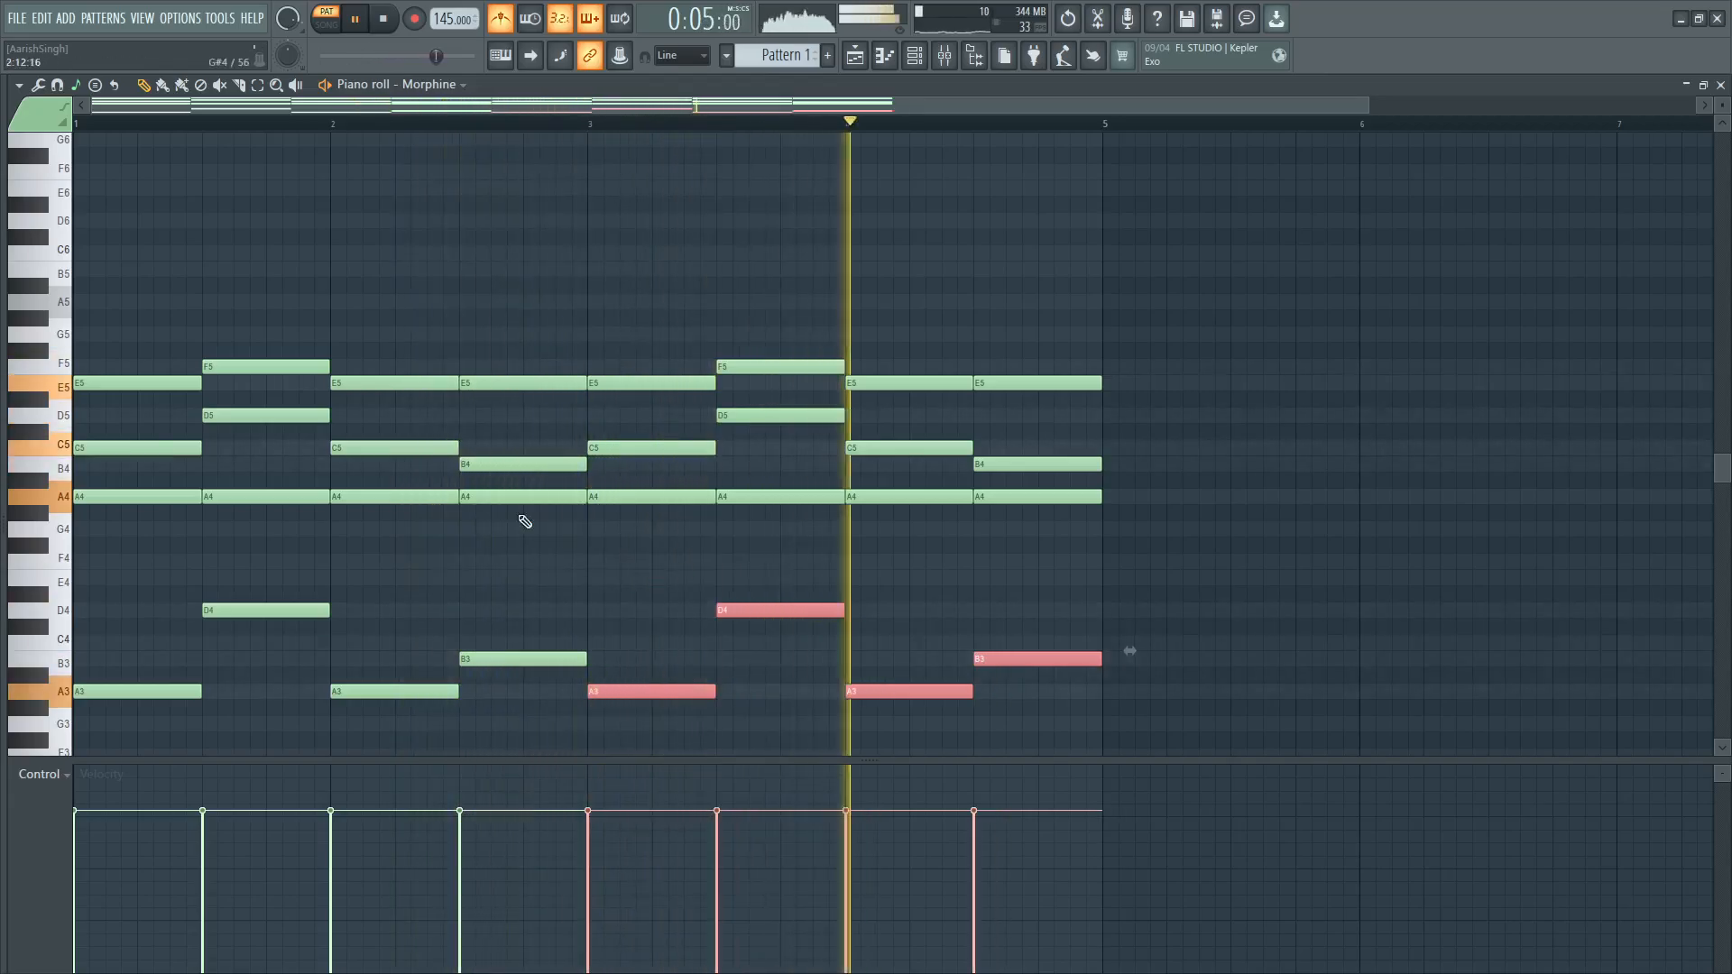
key("space")
scroll(200, 323, "up", 1)
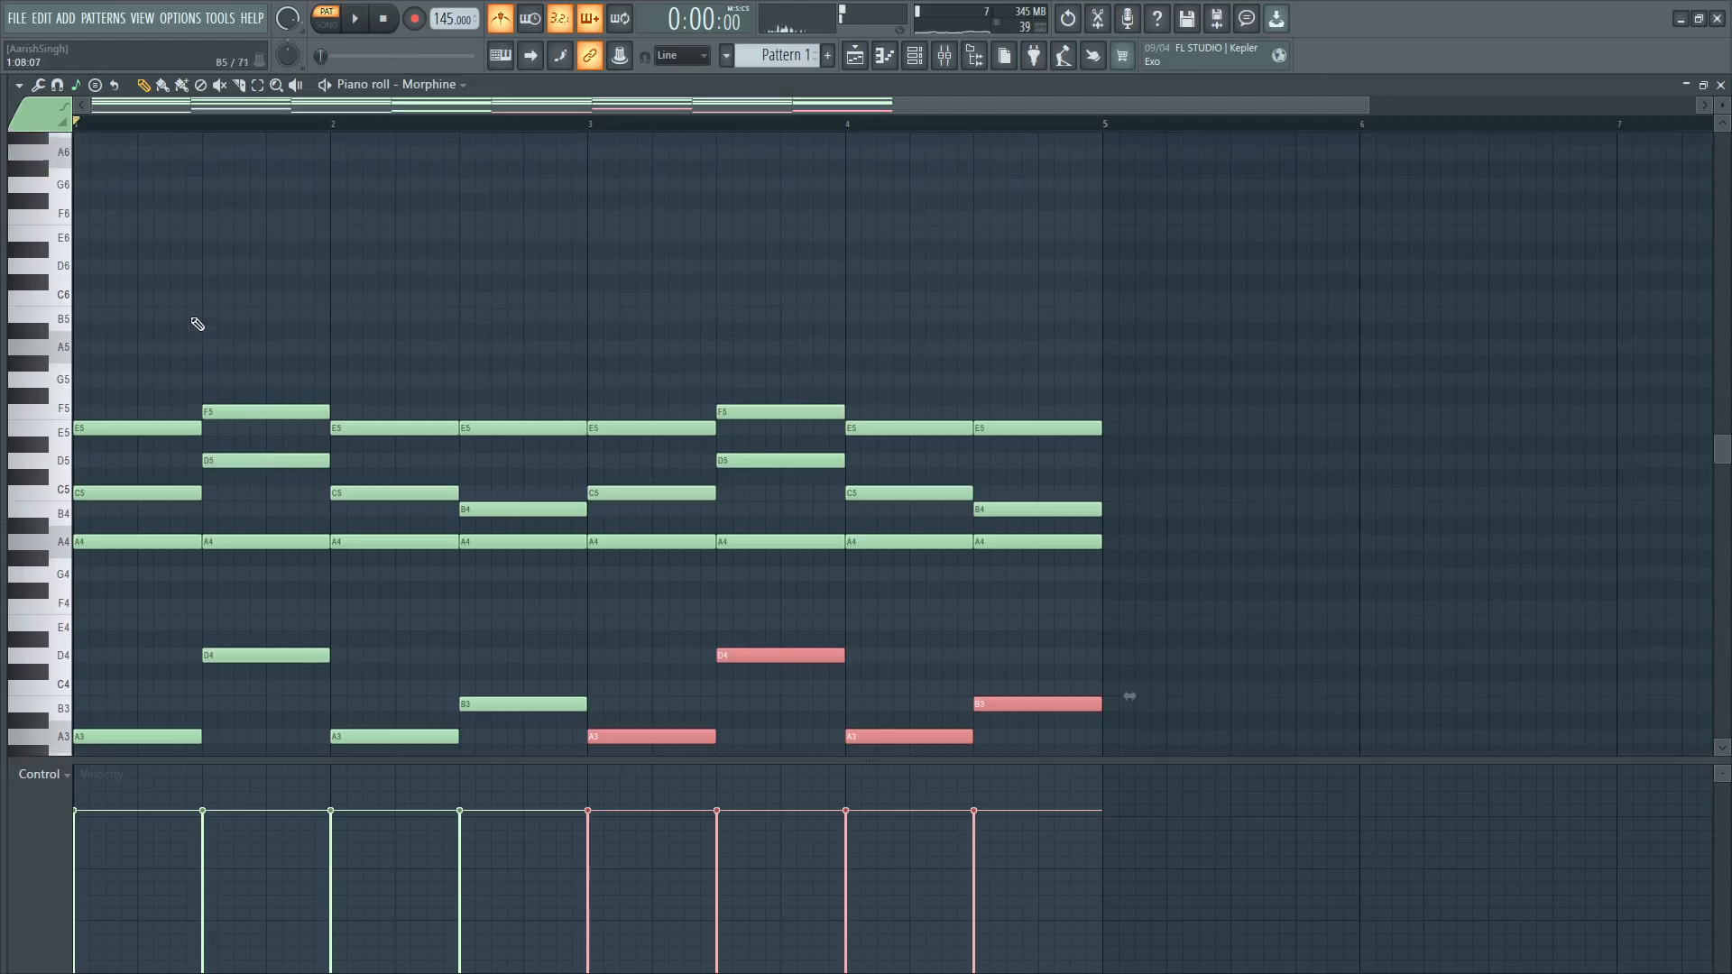
scroll(197, 324, "down", 1)
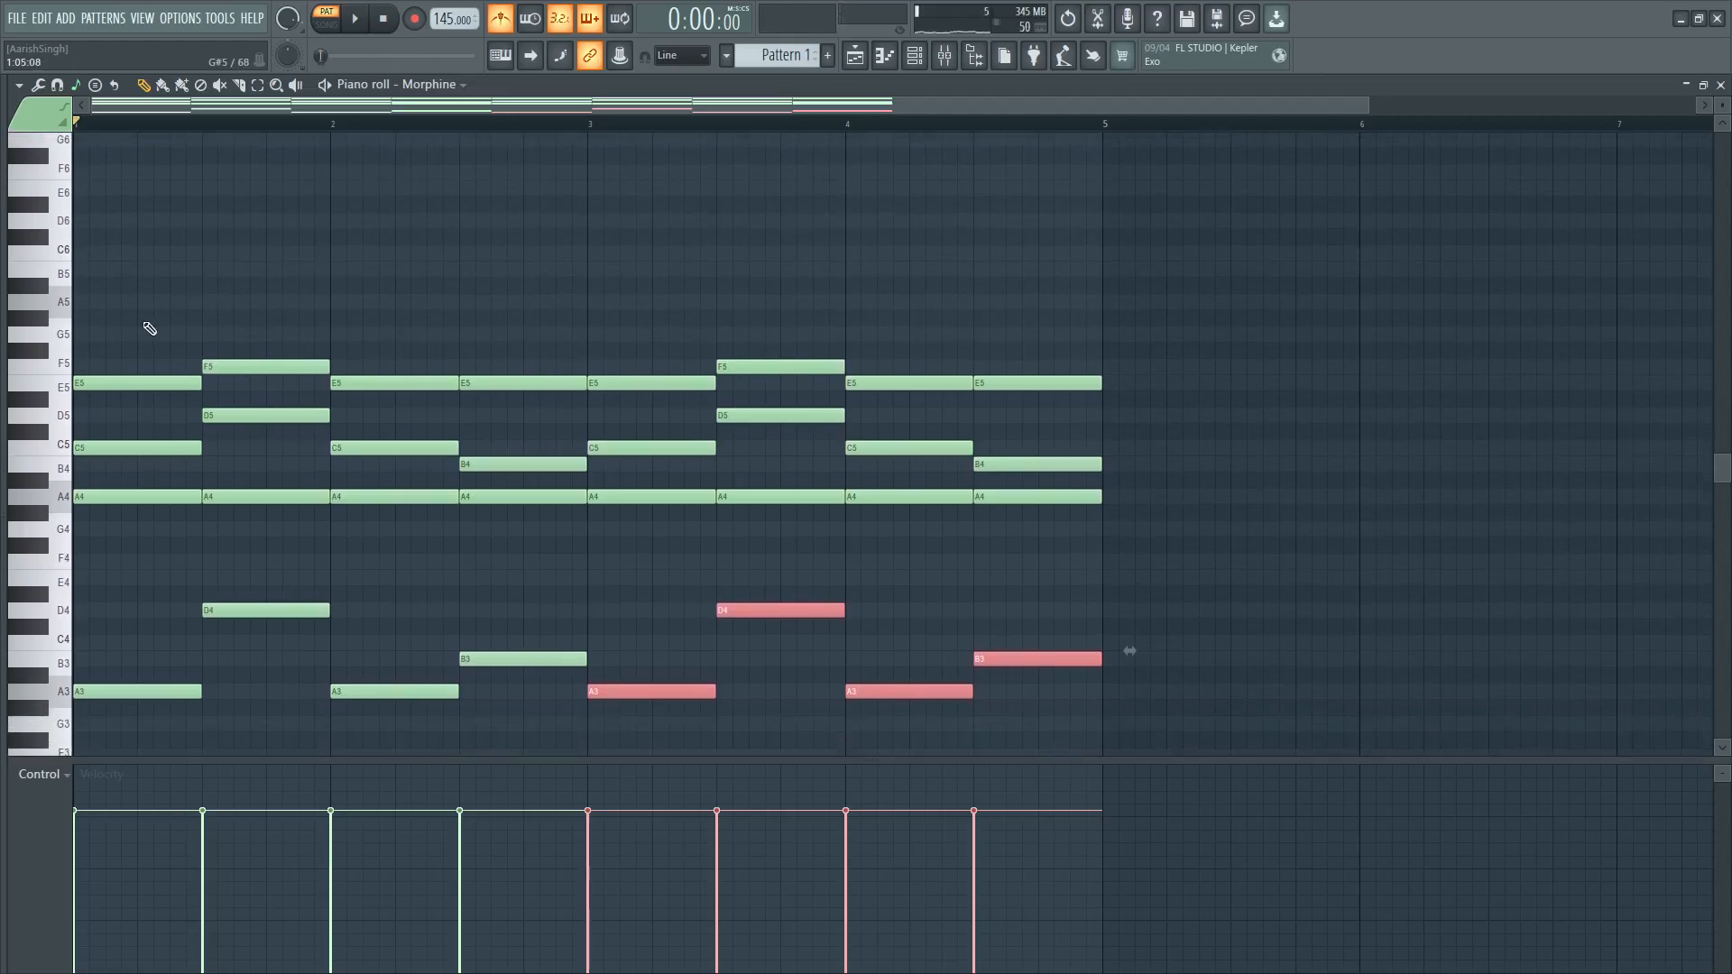
scroll(150, 329, "up", 1)
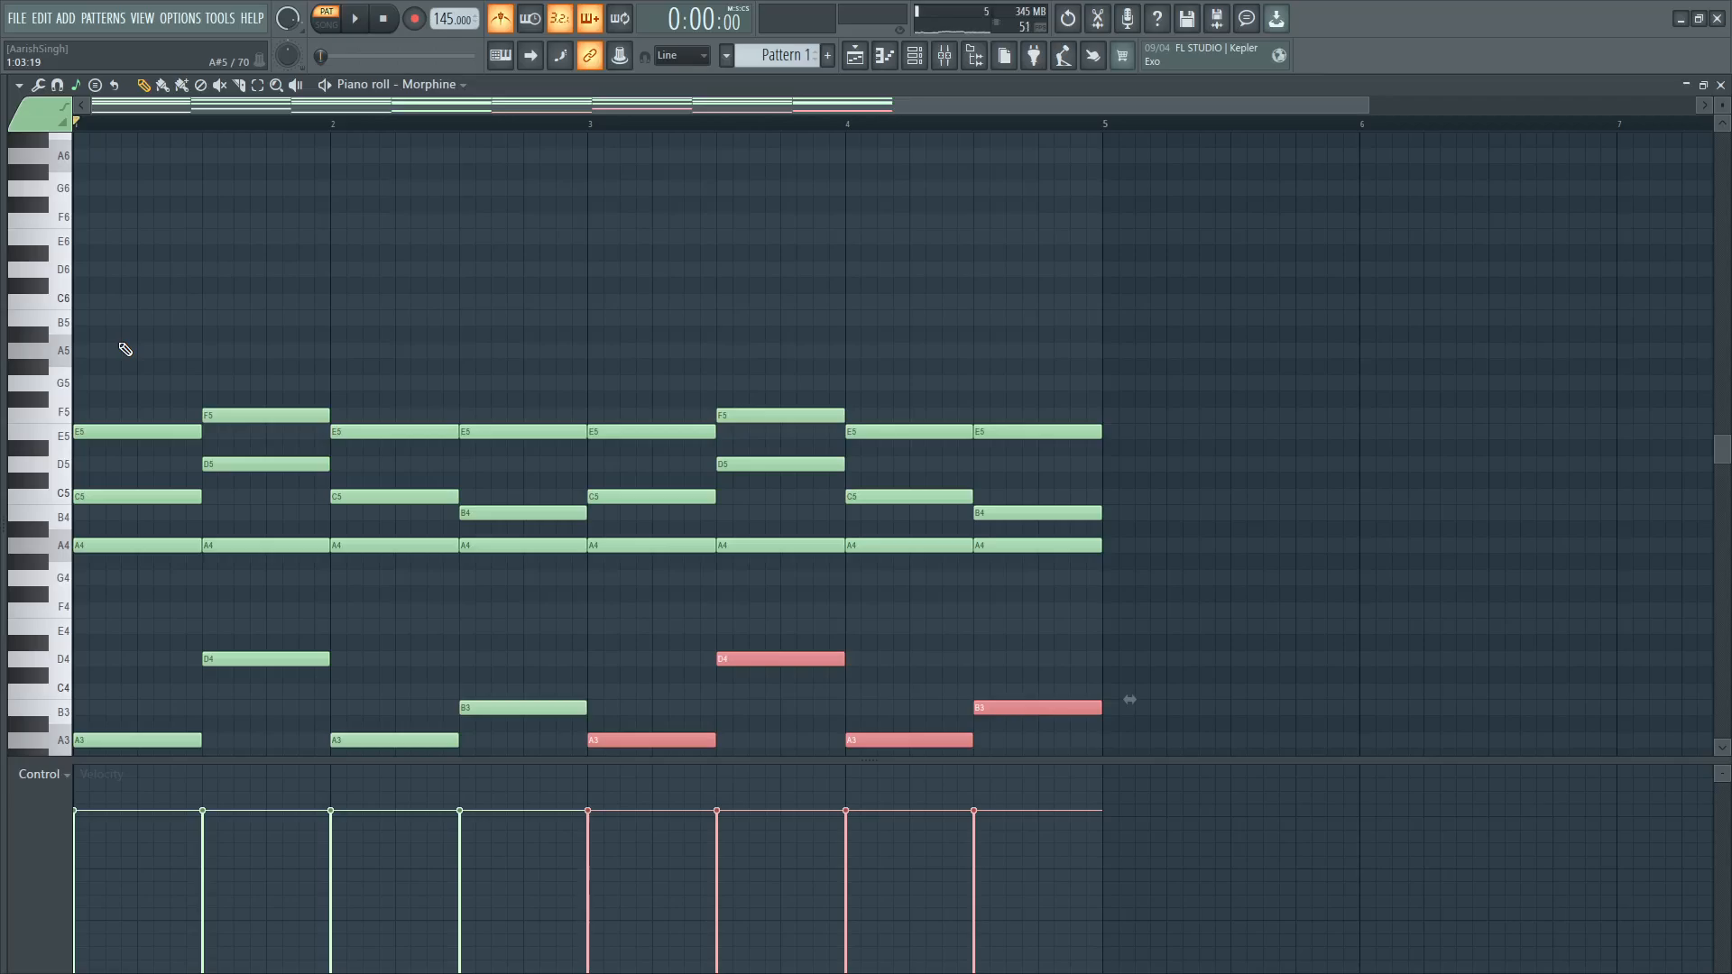
scroll(279, 684, "down", 3)
left_click_drag(1119, 287, 203, 500)
scroll(302, 347, "up", 3)
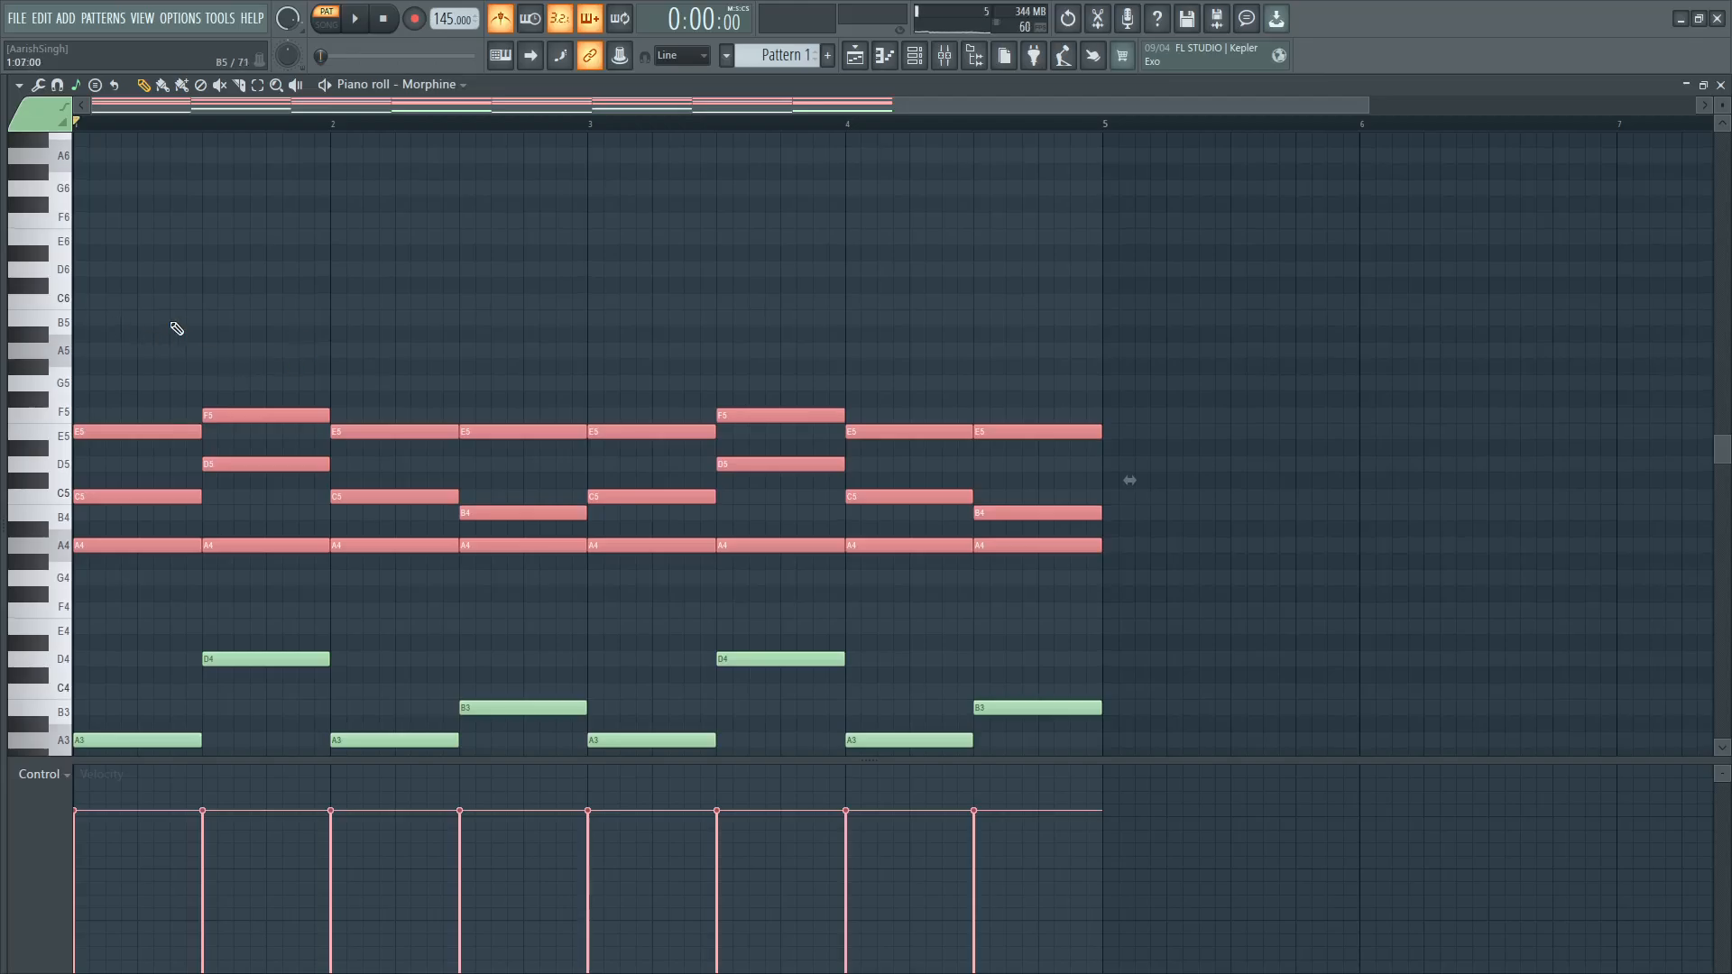
Add short melody notes C6 and B5 above the first chord of bar 1, both ending where the second chord starts, and play them back.
left_click(145, 305)
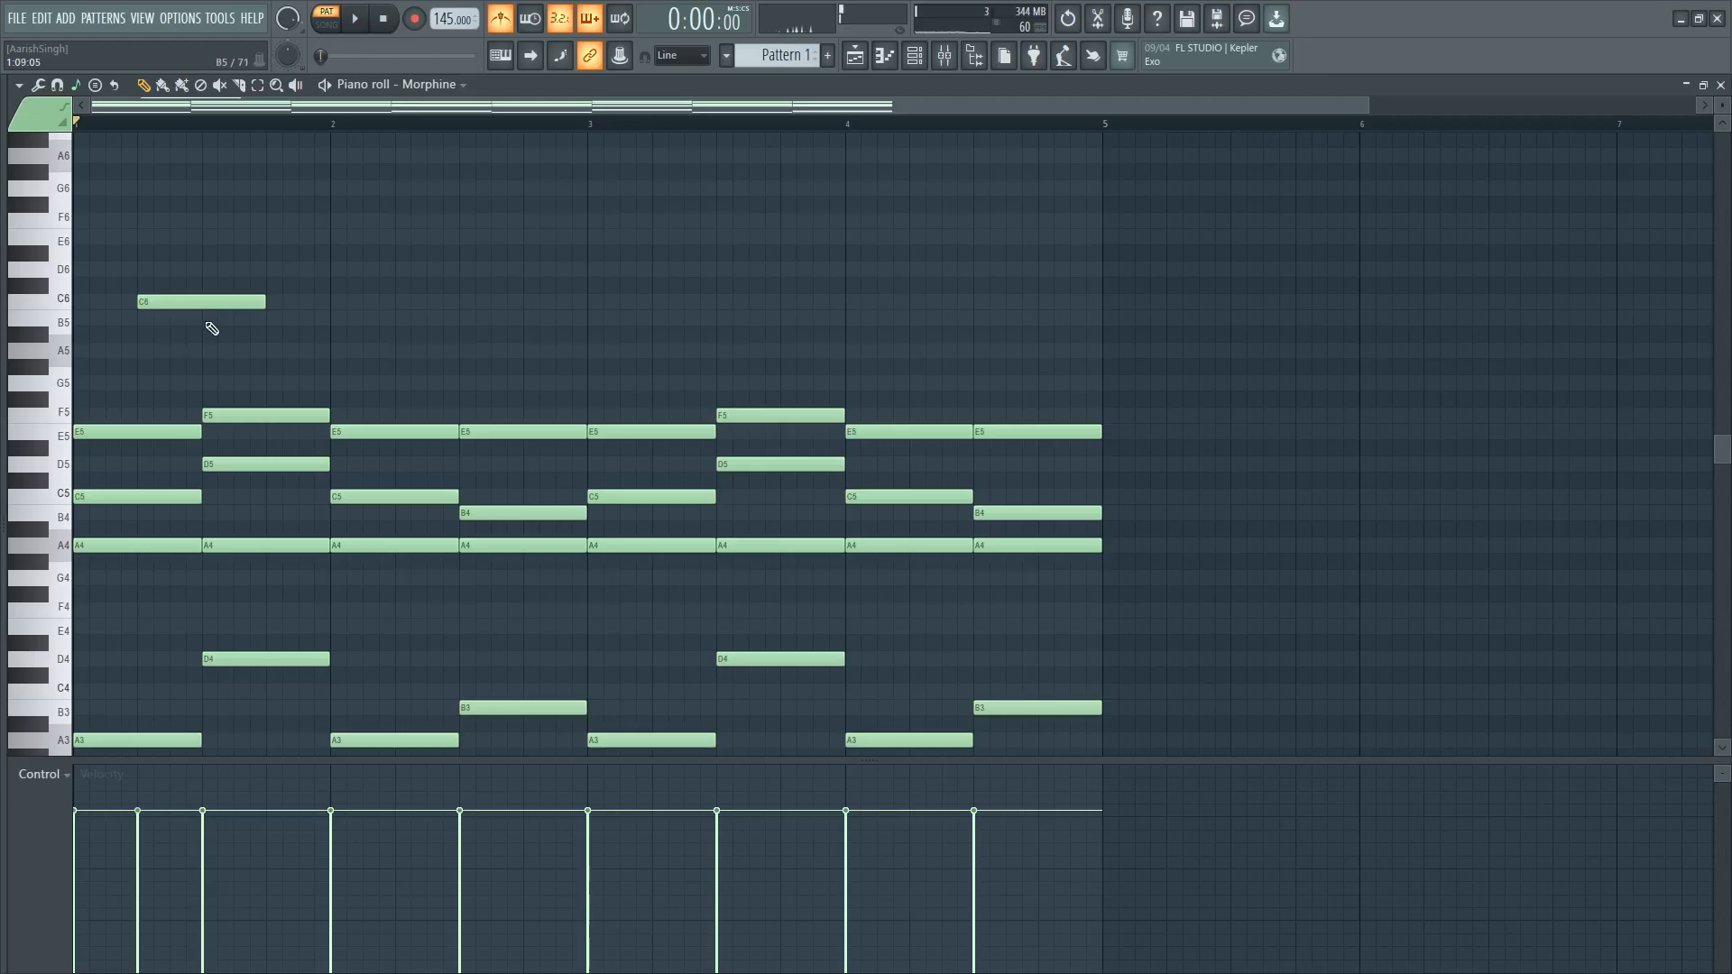
key("space")
left_click(177, 319)
key("space")
key("space")
left_click_drag(230, 321, 197, 318)
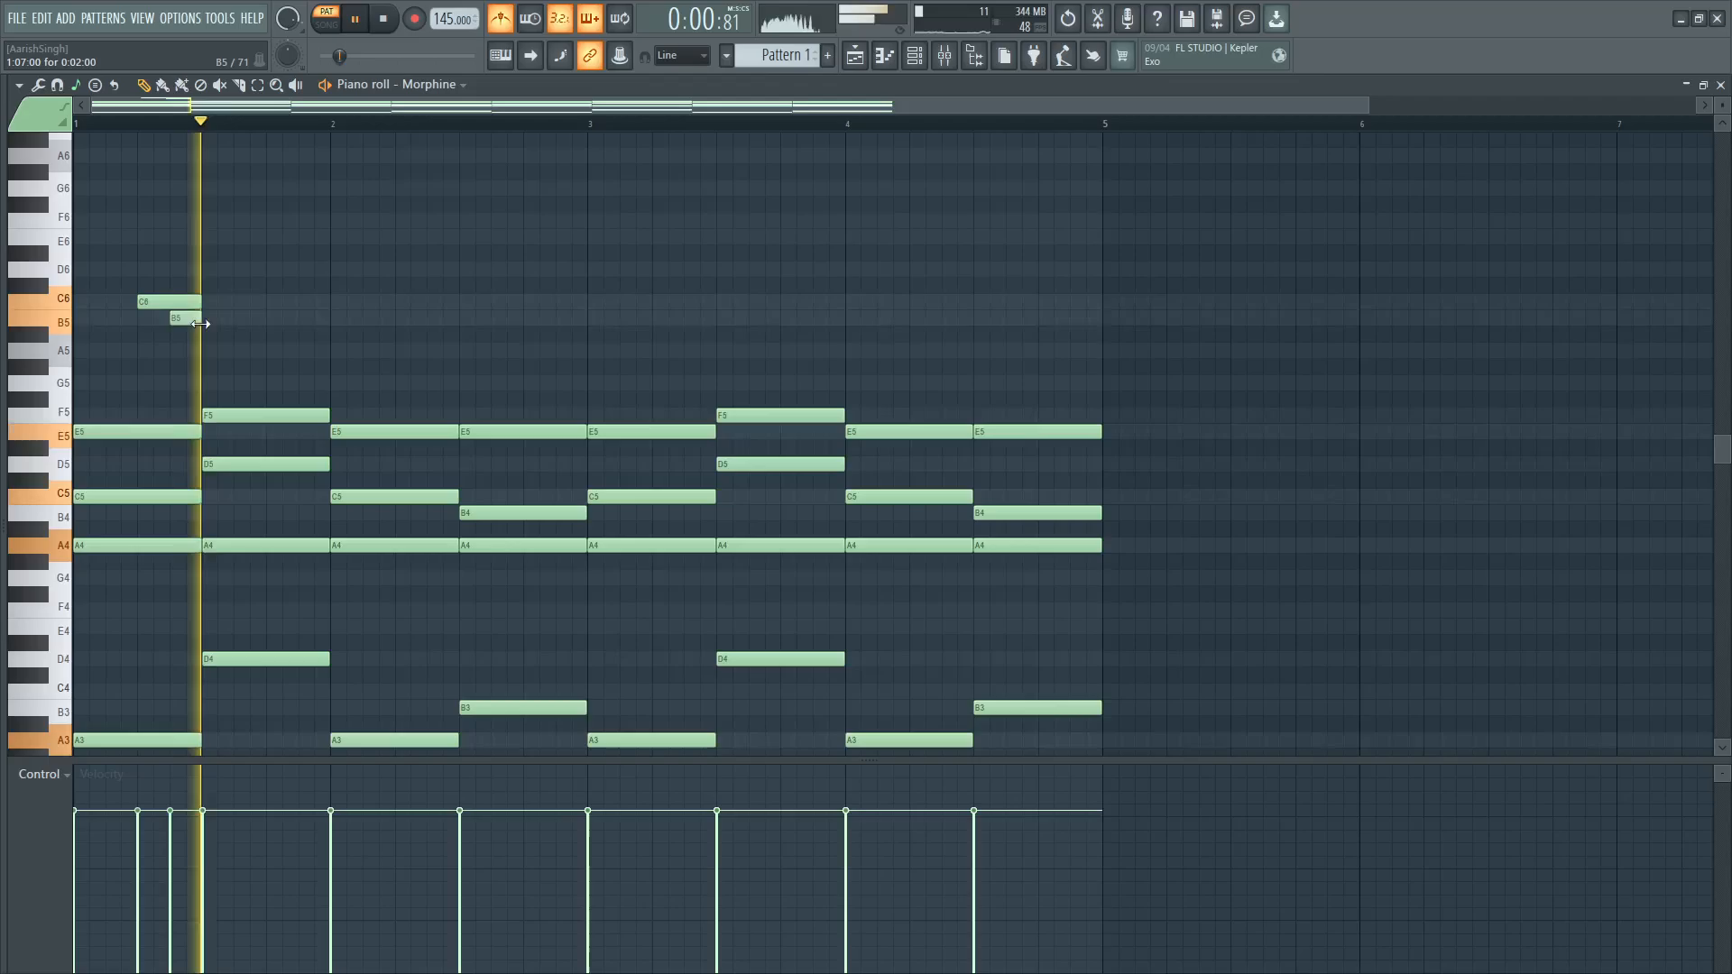
key("space")
key("space")
Try an extra melody note over the second chord of bar 1, moved down to F5, and play it back.
left_click(273, 384)
key("space")
key("space")
mouse_move(288, 383)
left_mouse_down()
mouse_move(271, 340)
mouse_move(289, 417)
left_mouse_up()
key("space")
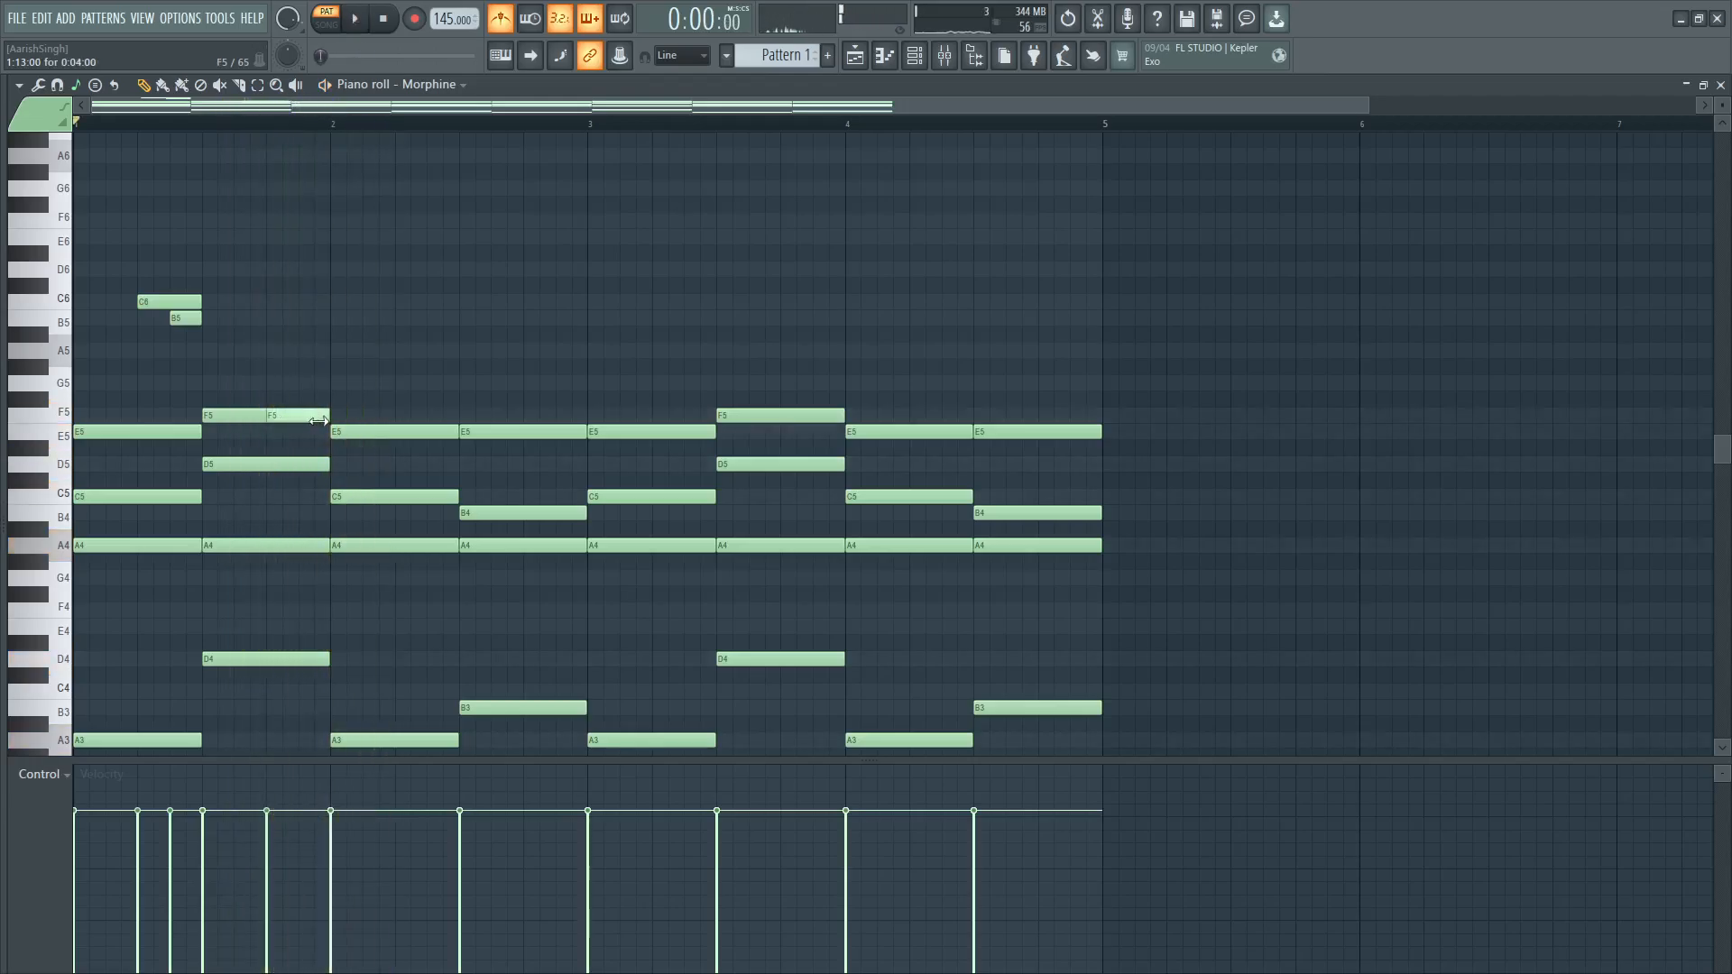
Slice the F5 of bar 1's second chord so its last eighth note repeats, and play it back.
key("space")
key("space")
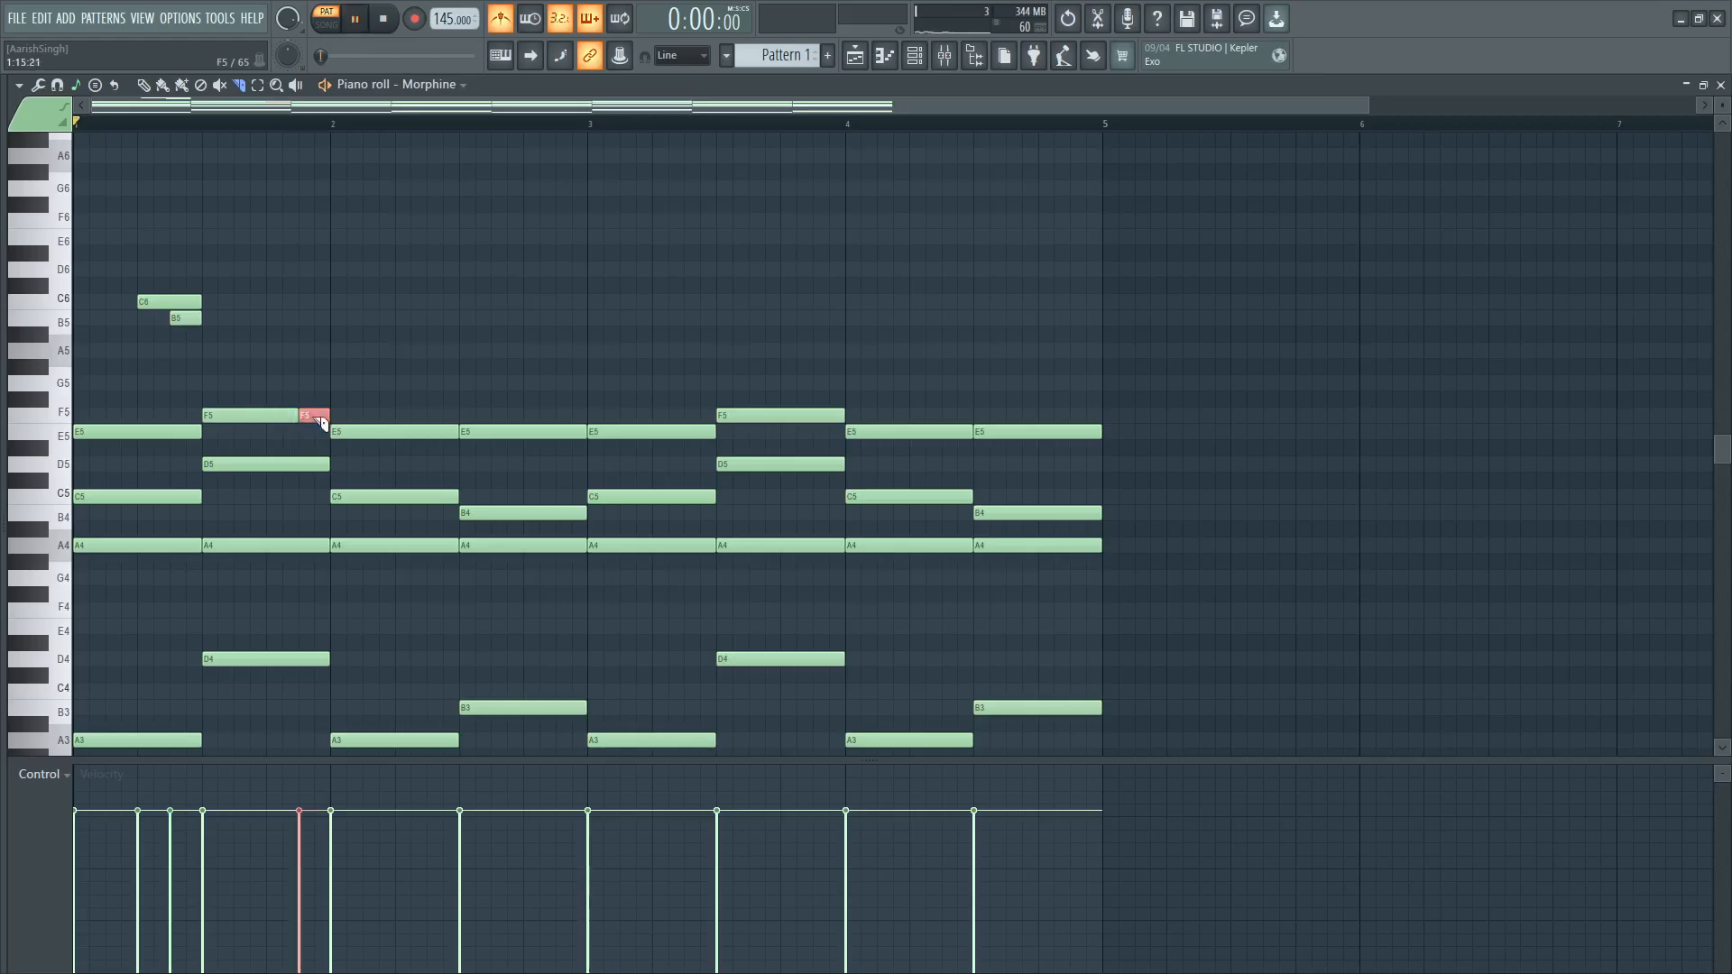
key("space")
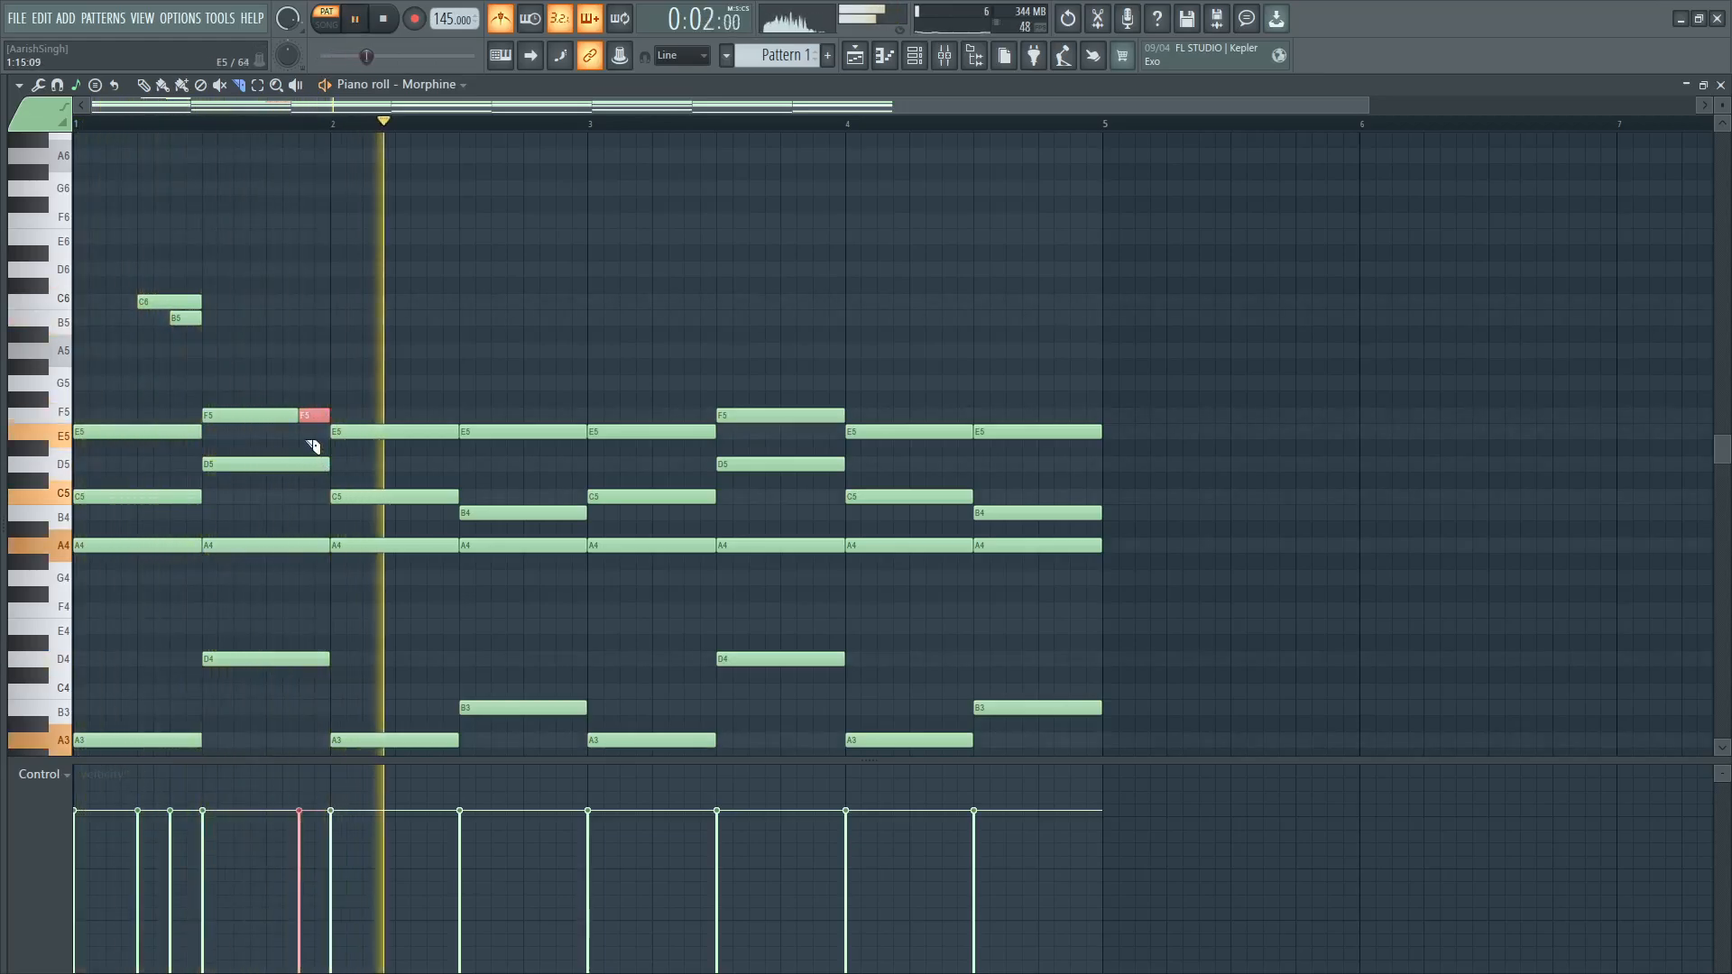
key("space")
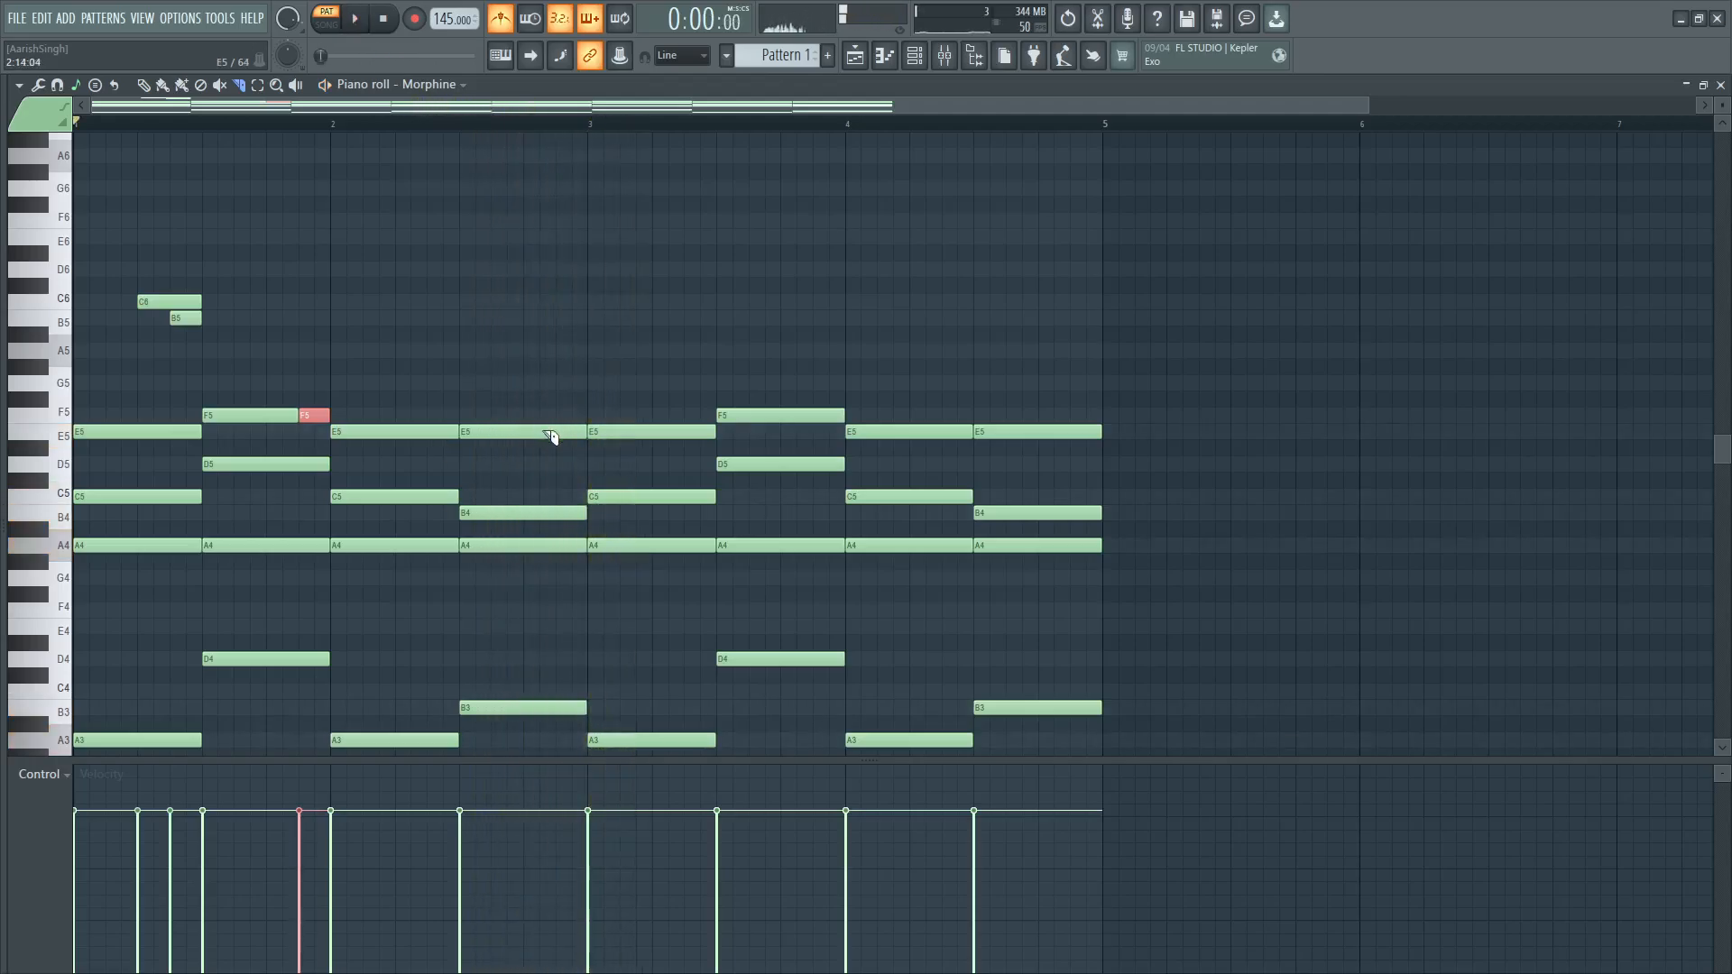
Duplicate the C6 and B5 melody notes into bar 3 and slice the F5 of bar 3's second chord in half.
mouse_move(292, 267)
left_mouse_down()
mouse_move(169, 334)
mouse_move(229, 313)
mouse_move(702, 316)
left_mouse_up()
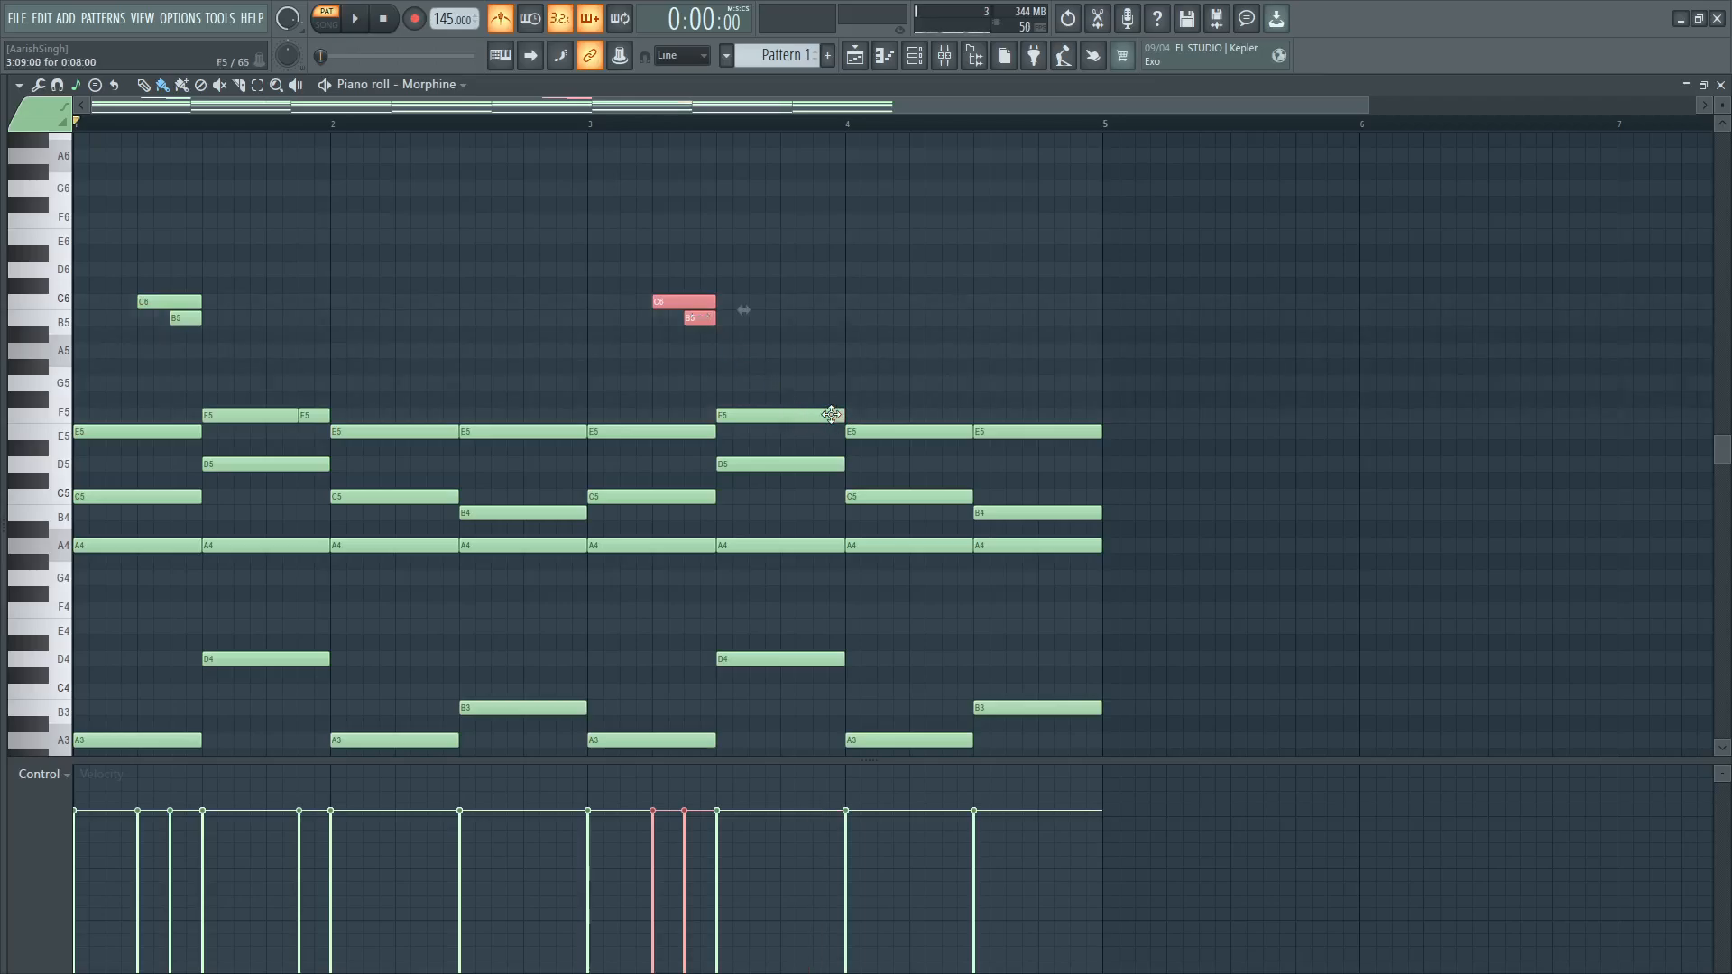
left_click_drag(782, 398, 782, 433)
key("space")
key("space")
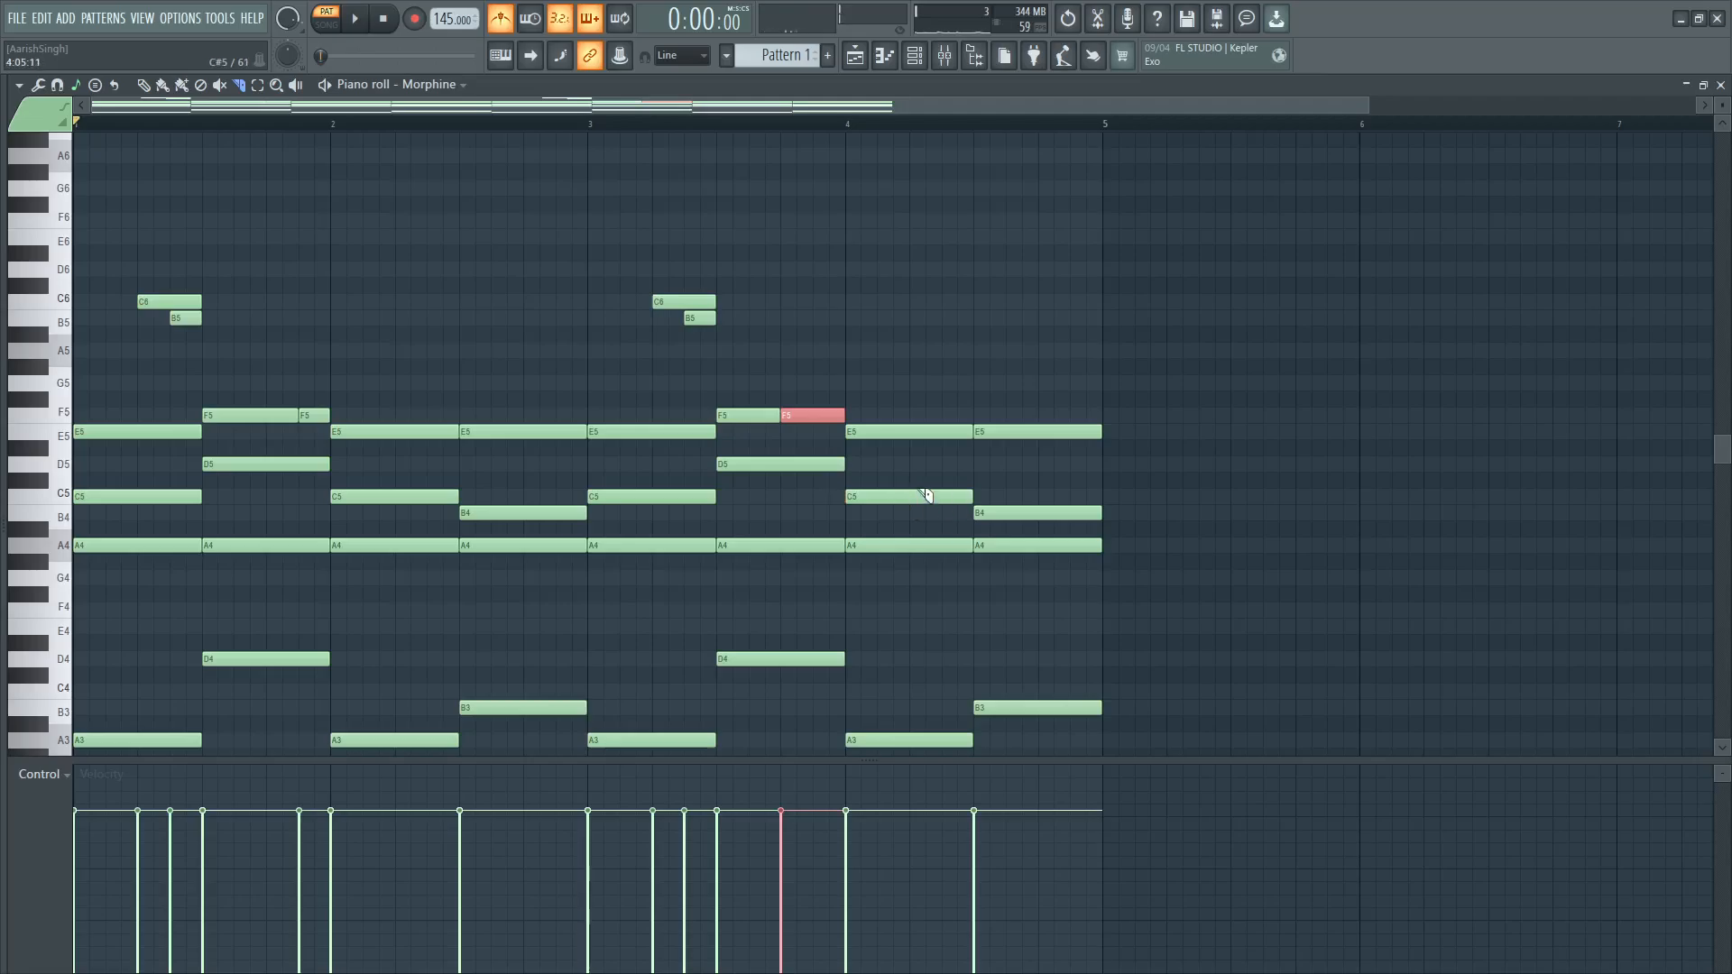
Slice the D5 near the end of bar 3 and bar 4's last E5, B4 and A4 at staggered points, and play back the pattern.
left_click_drag(828, 456, 828, 478)
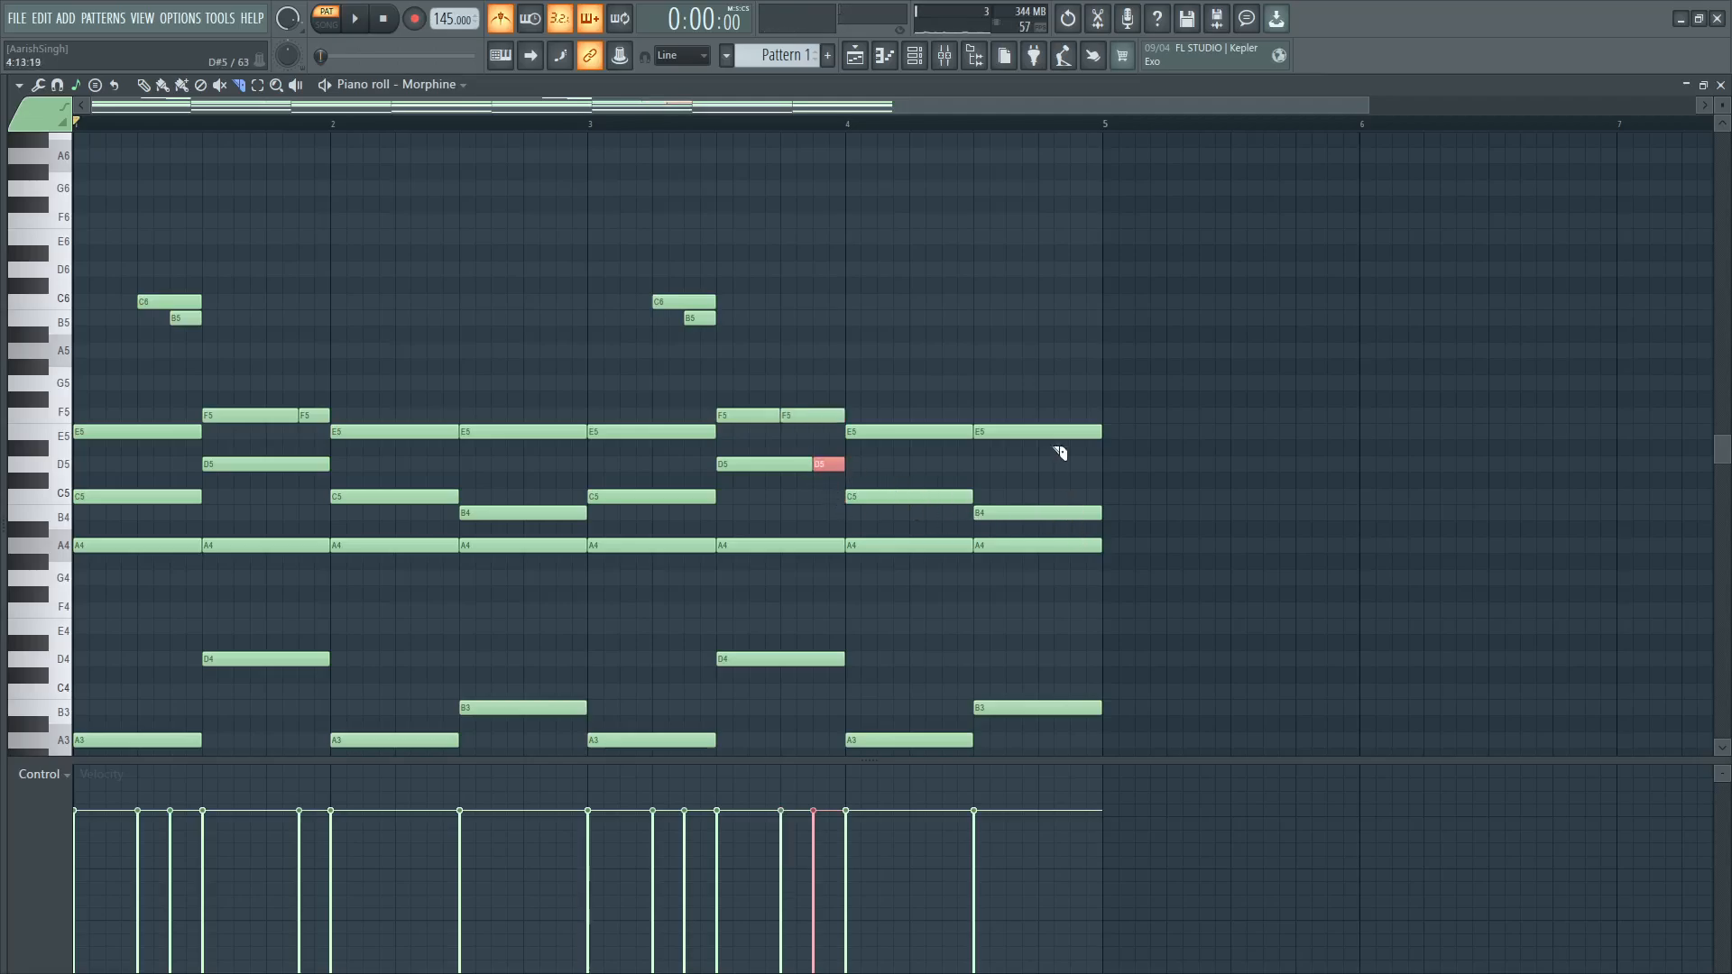
left_click_drag(1049, 481, 1074, 528)
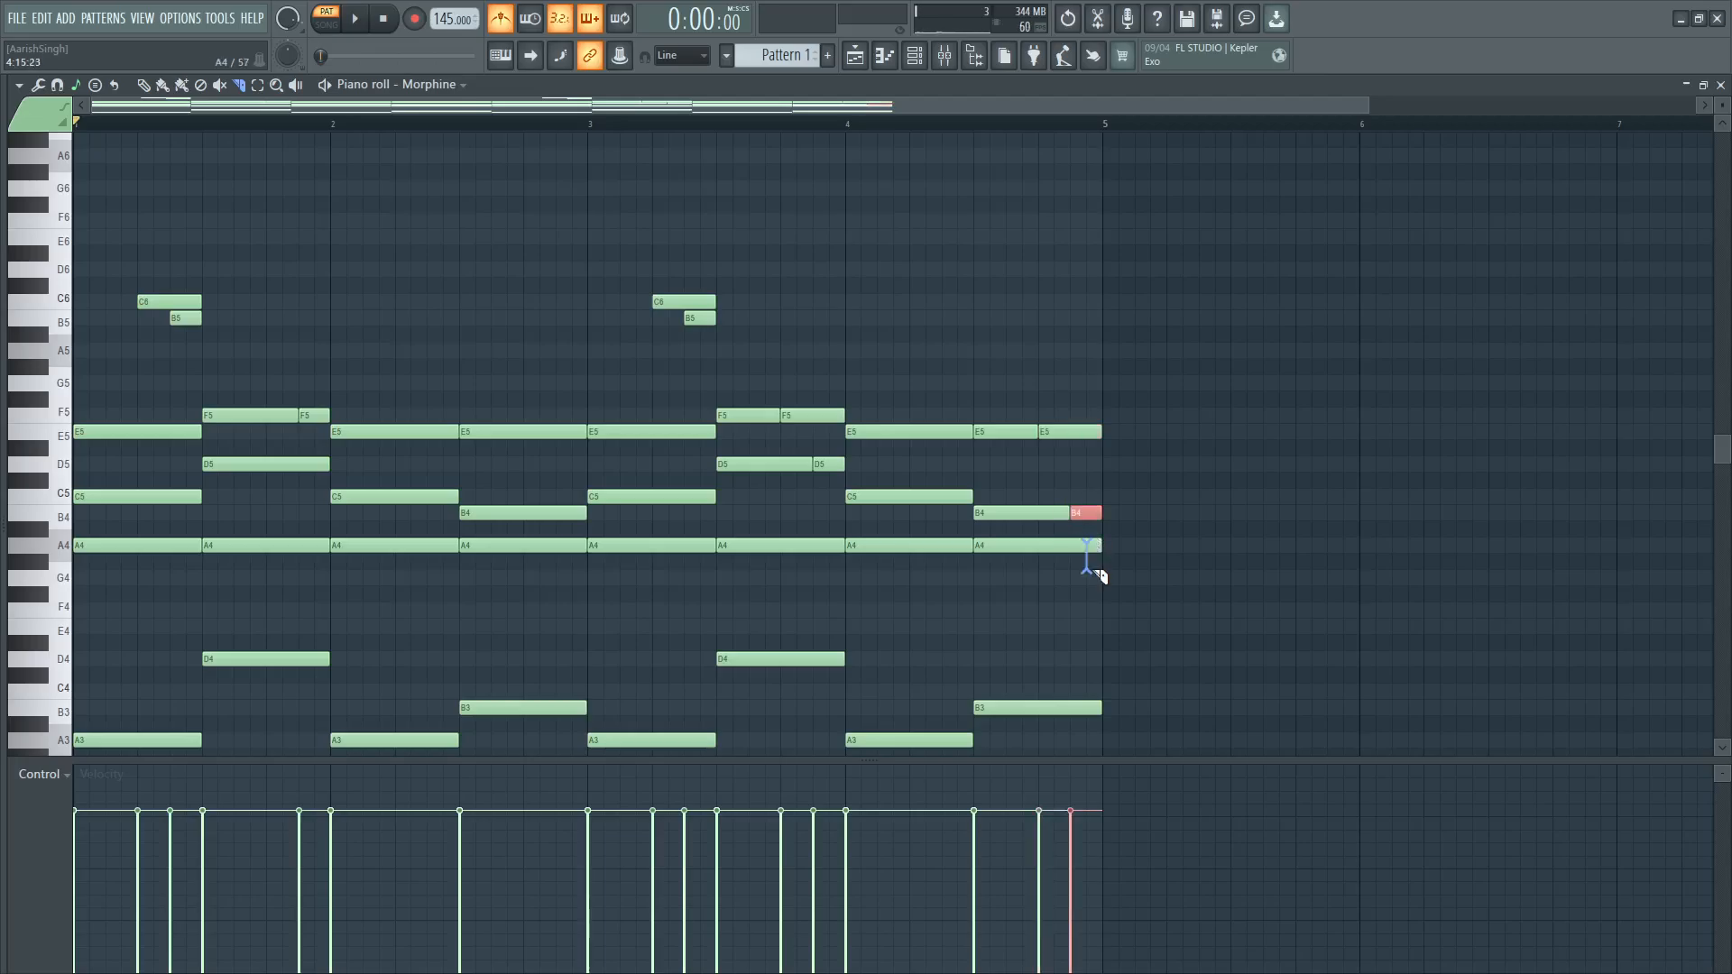
key("space")
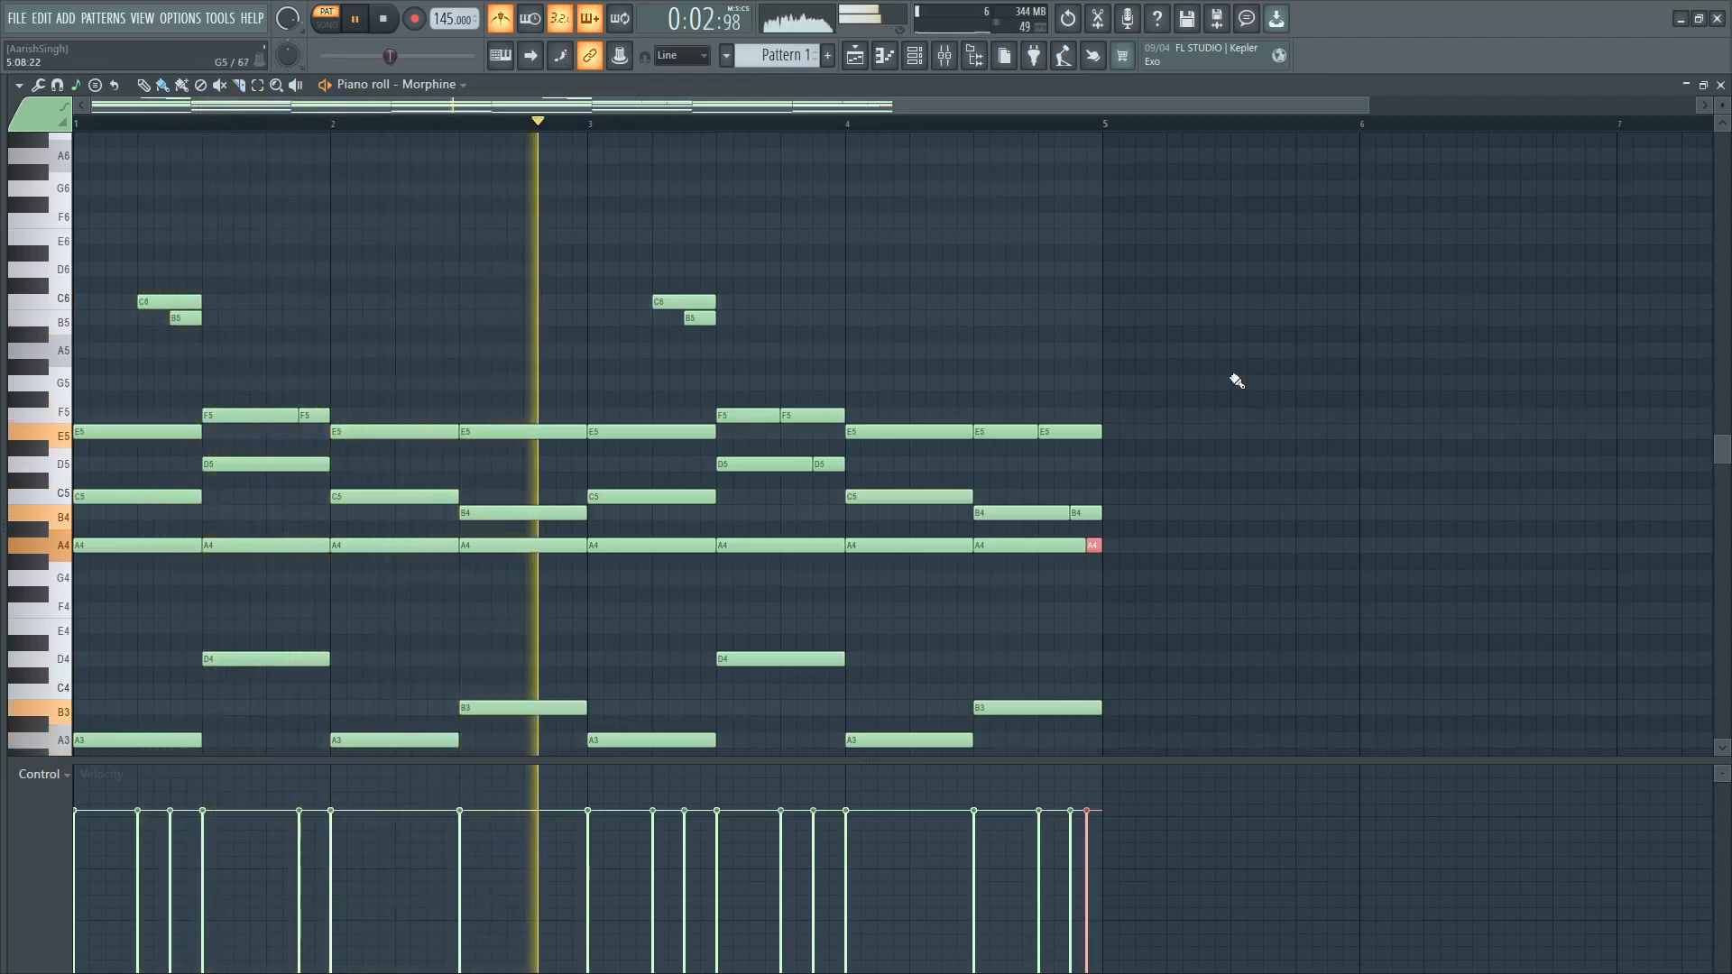
scroll(1237, 381, "down", 3)
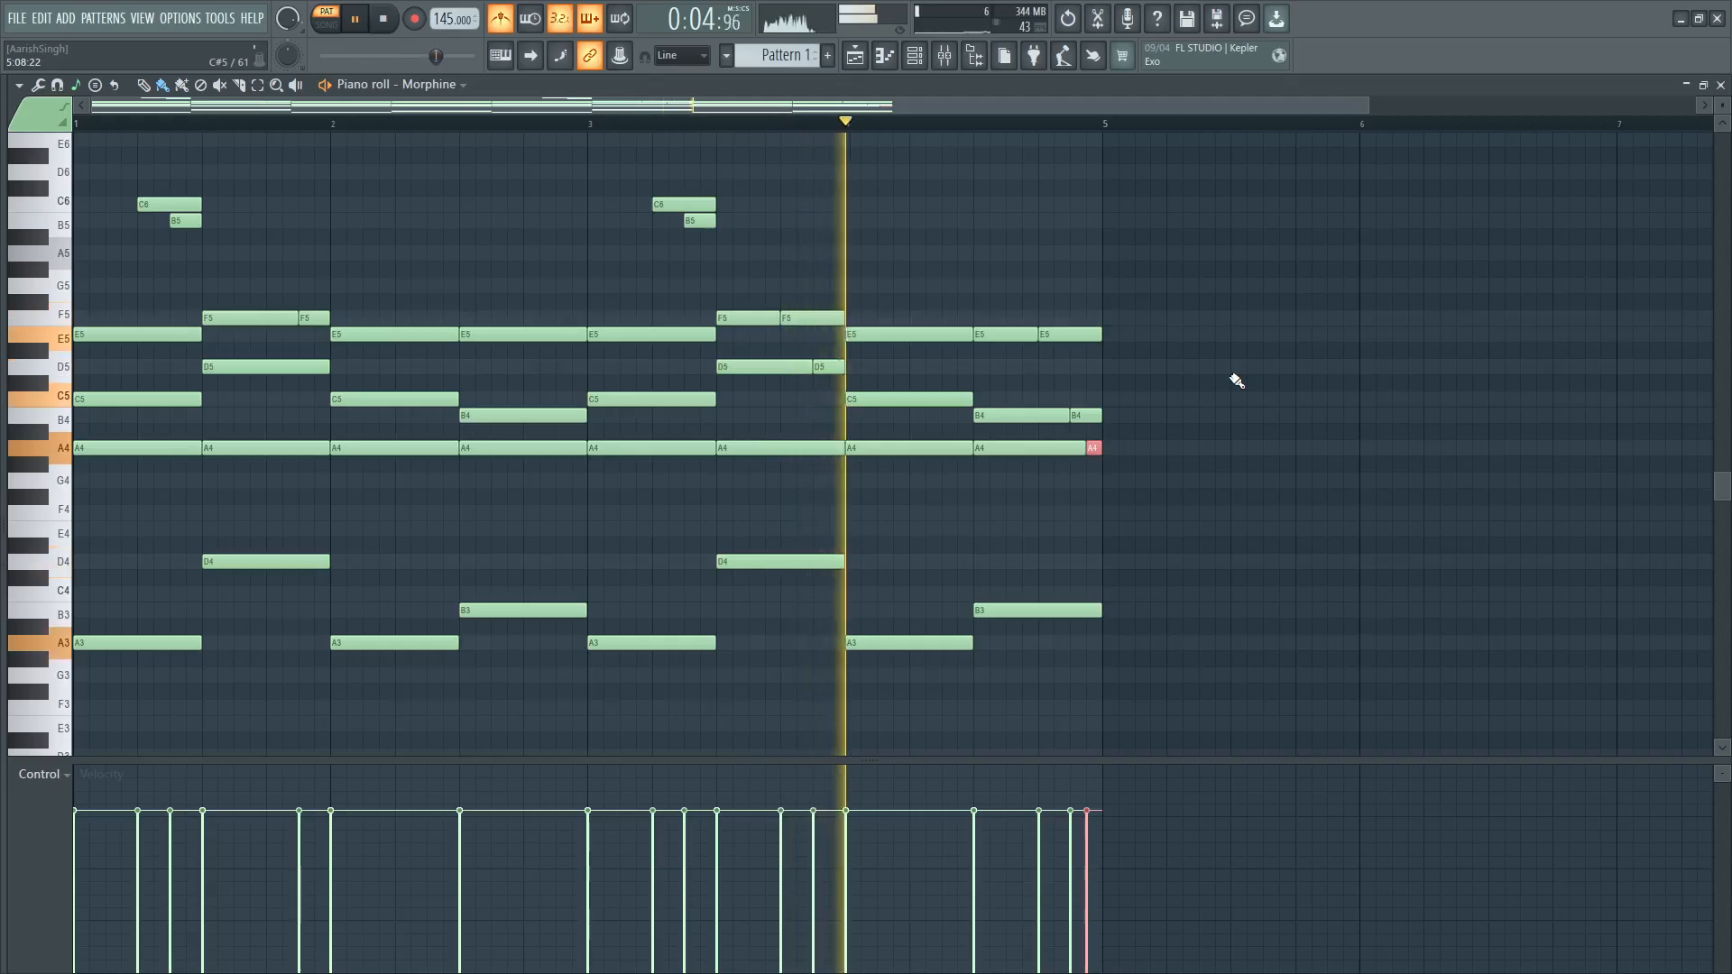
key("space")
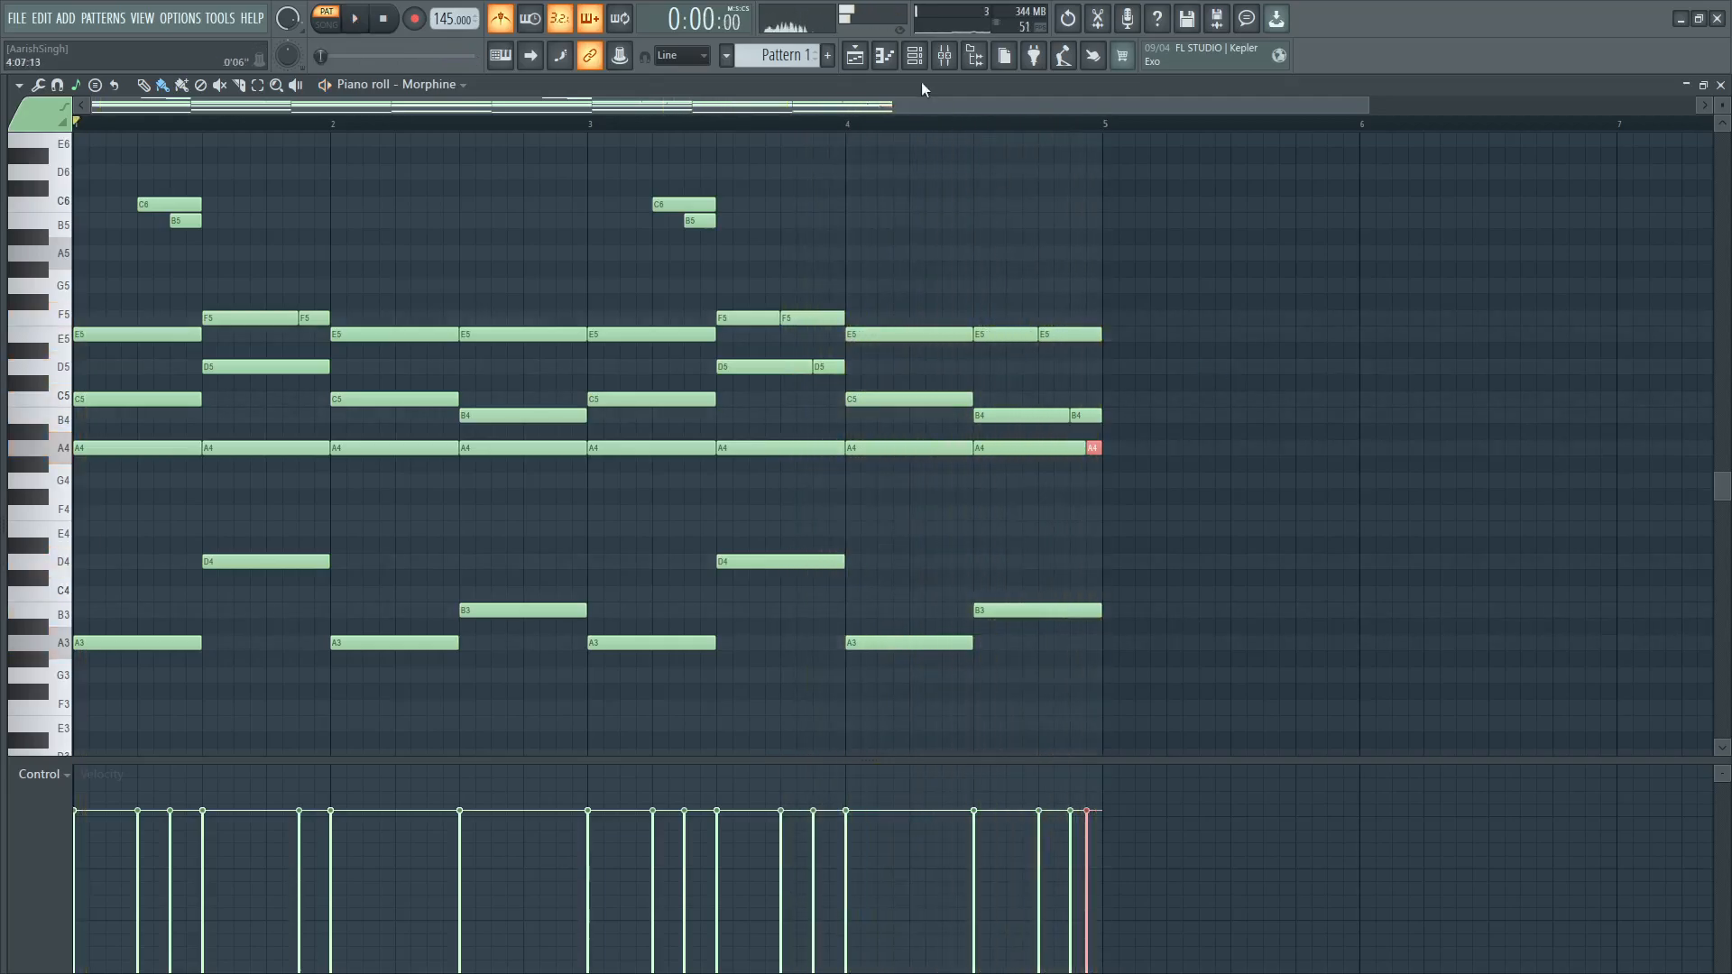
Add a GMS synthesizer channel to the channel rack.
left_click(915, 55)
right_click(799, 245)
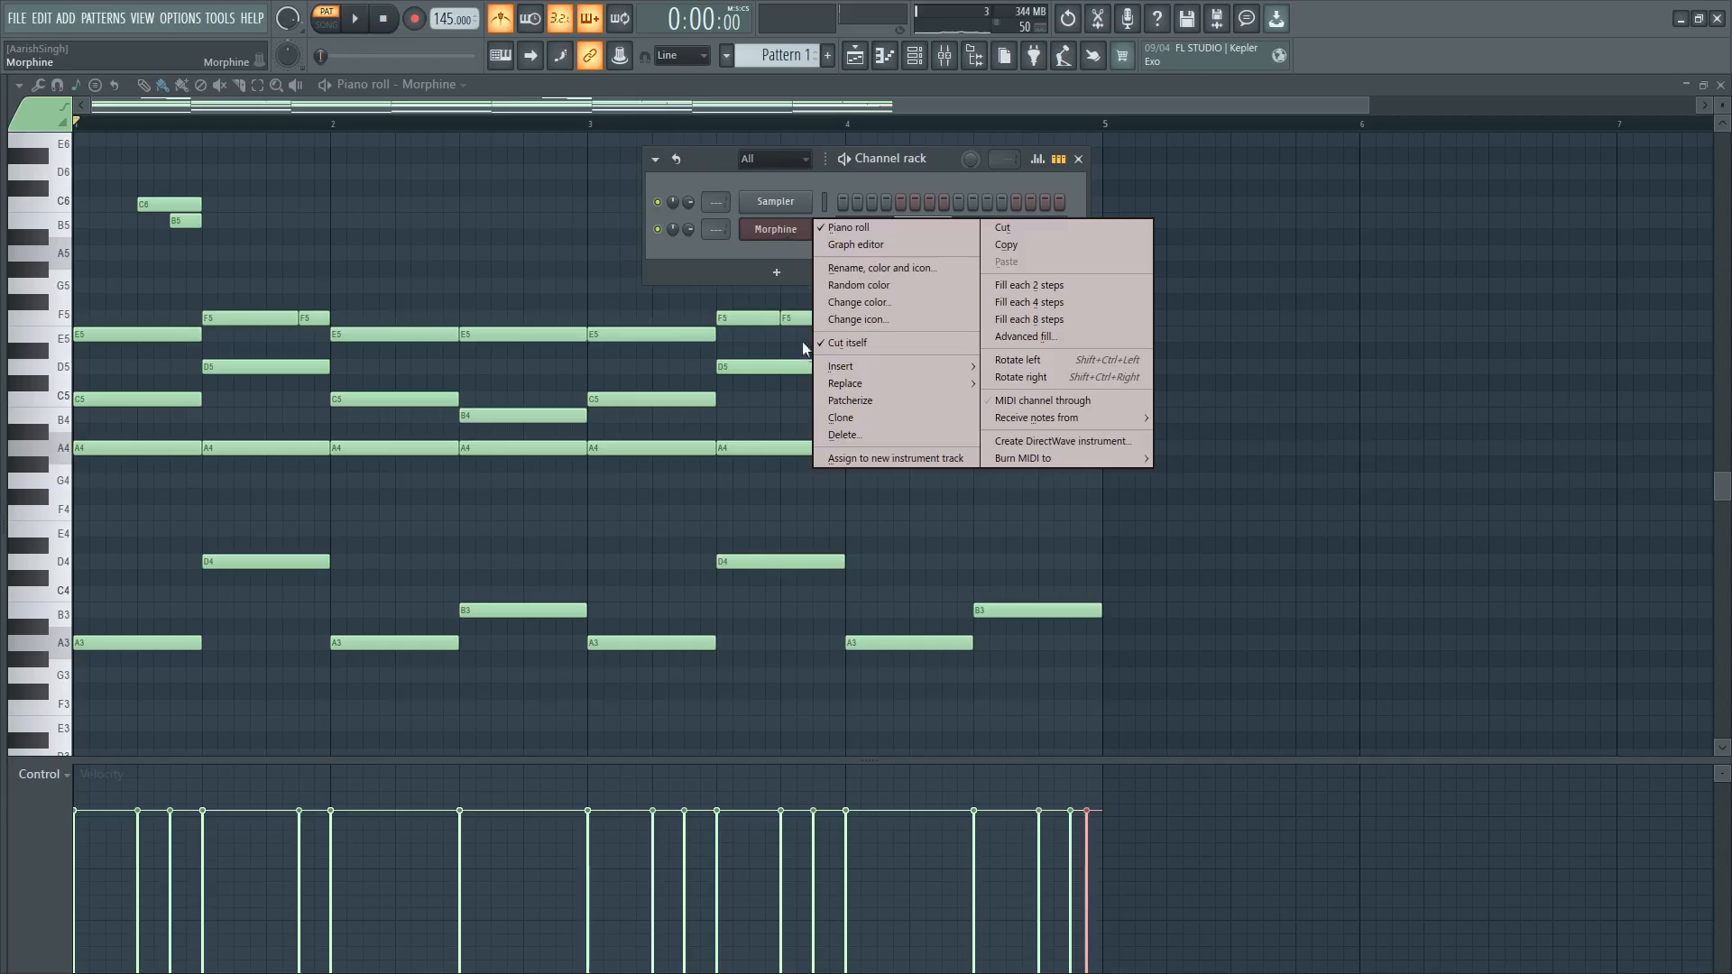
left_click(778, 269)
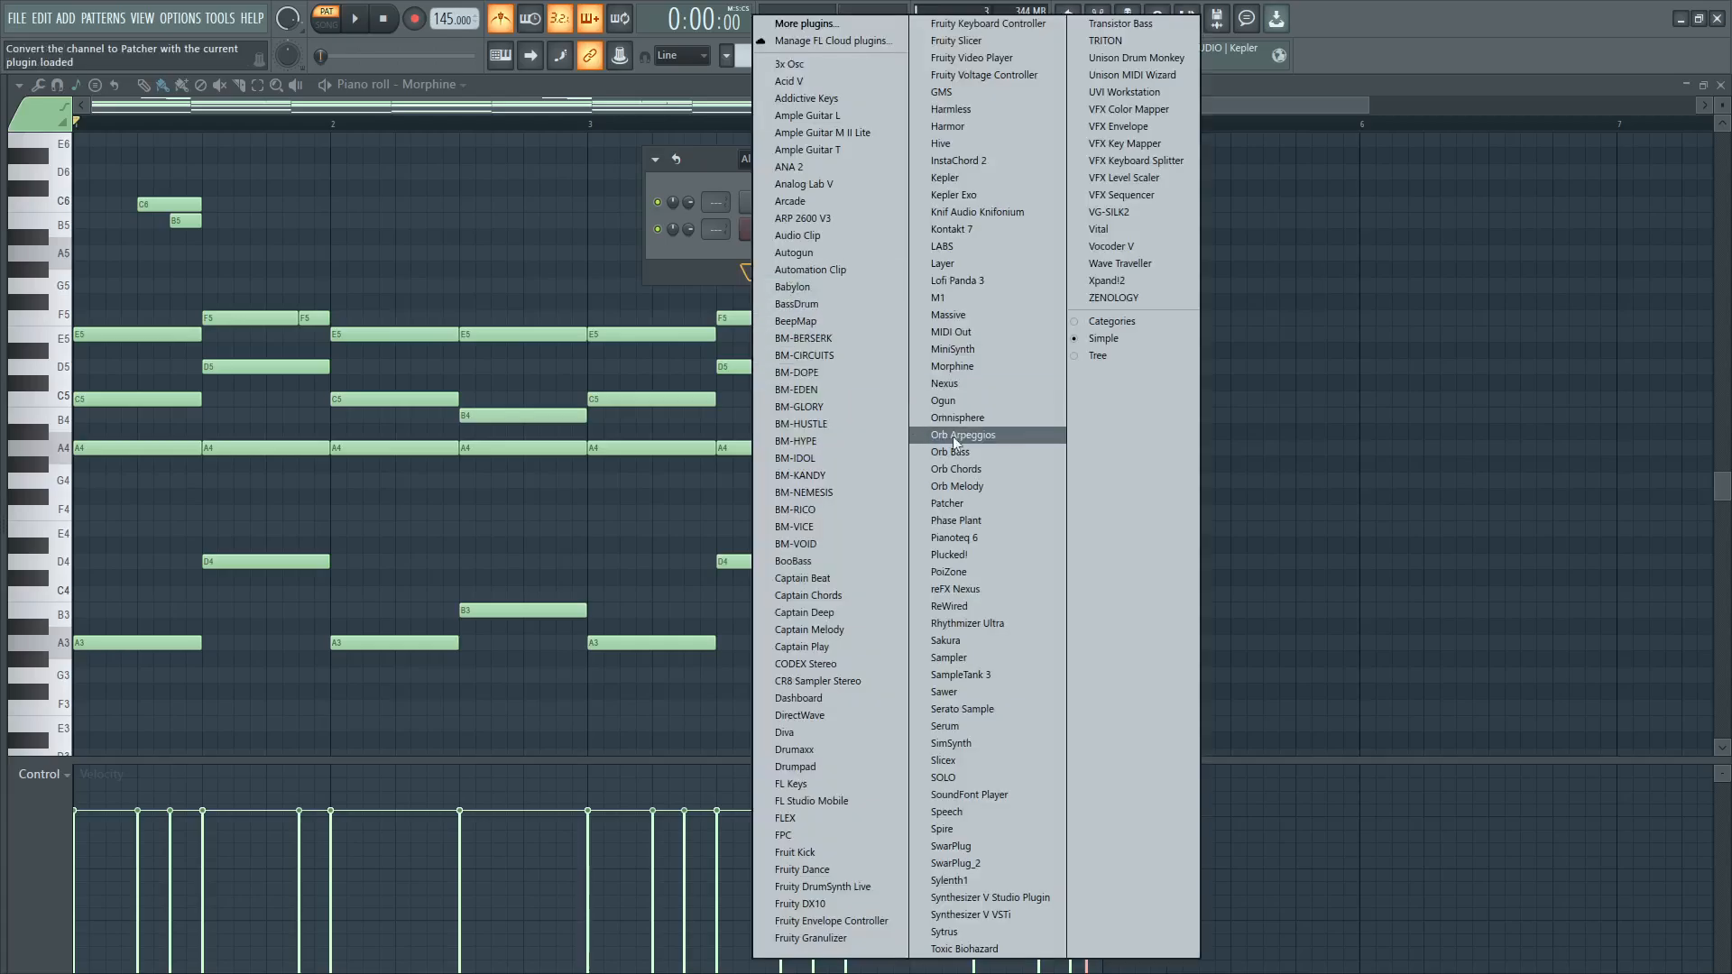
left_click(951, 92)
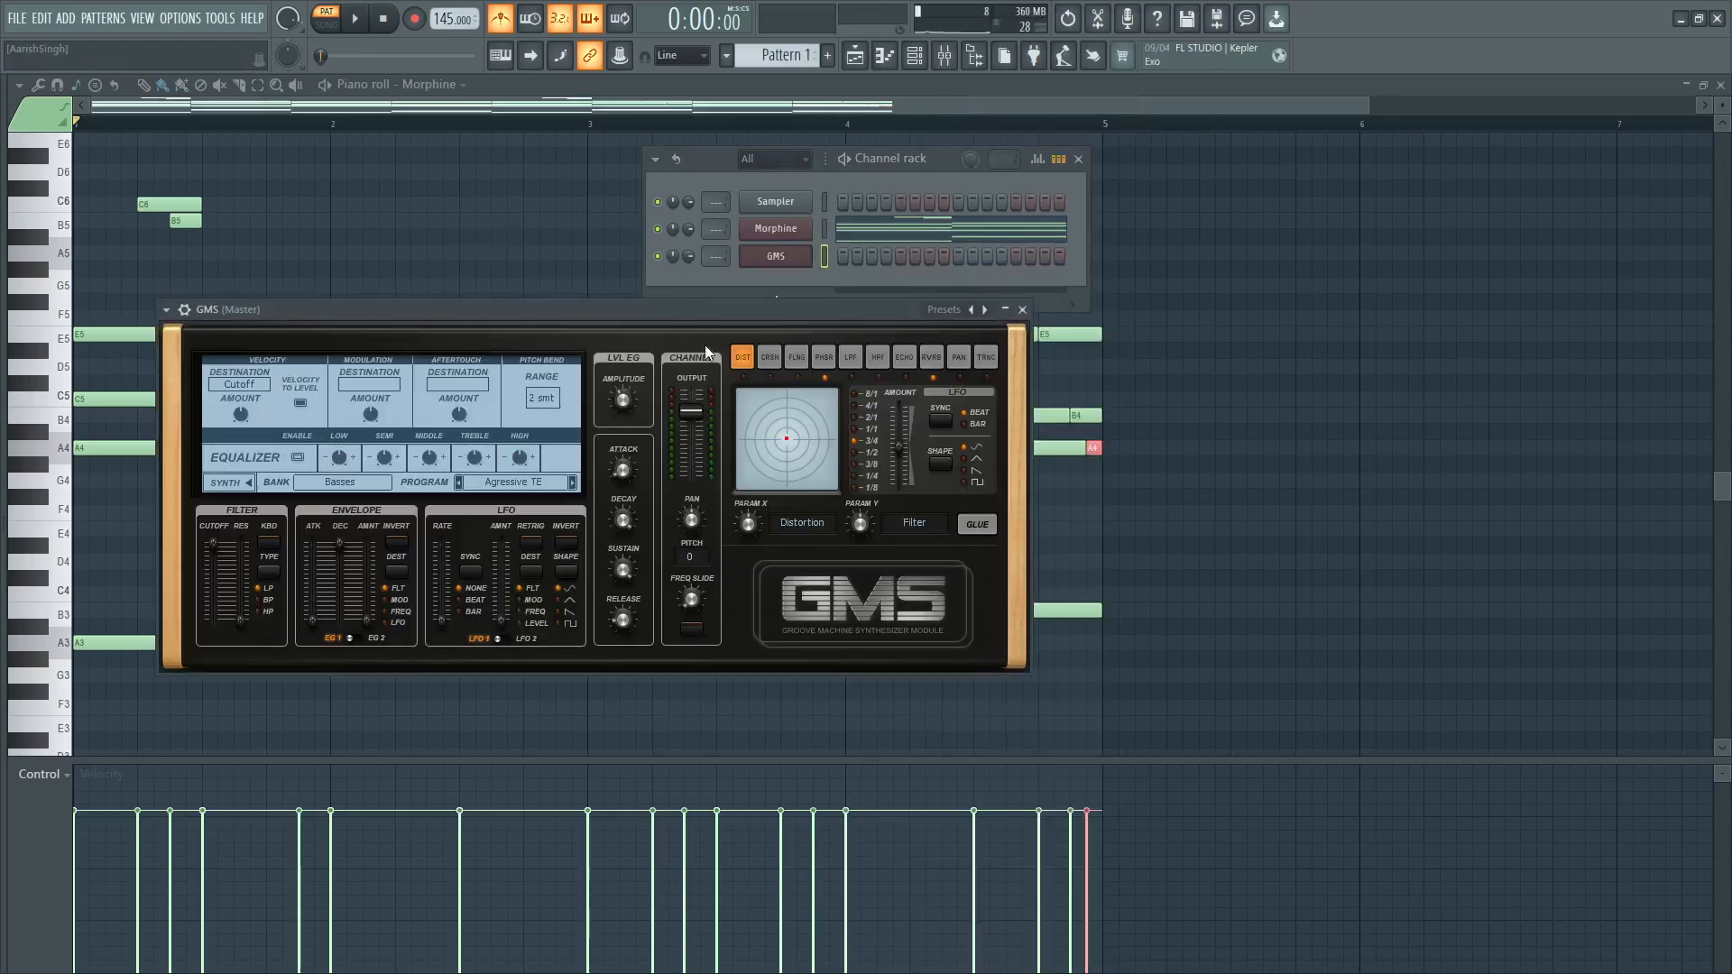
Load the Andromeda TE preset from the GMS Pads & Textures bank and close the synth.
left_click(373, 488)
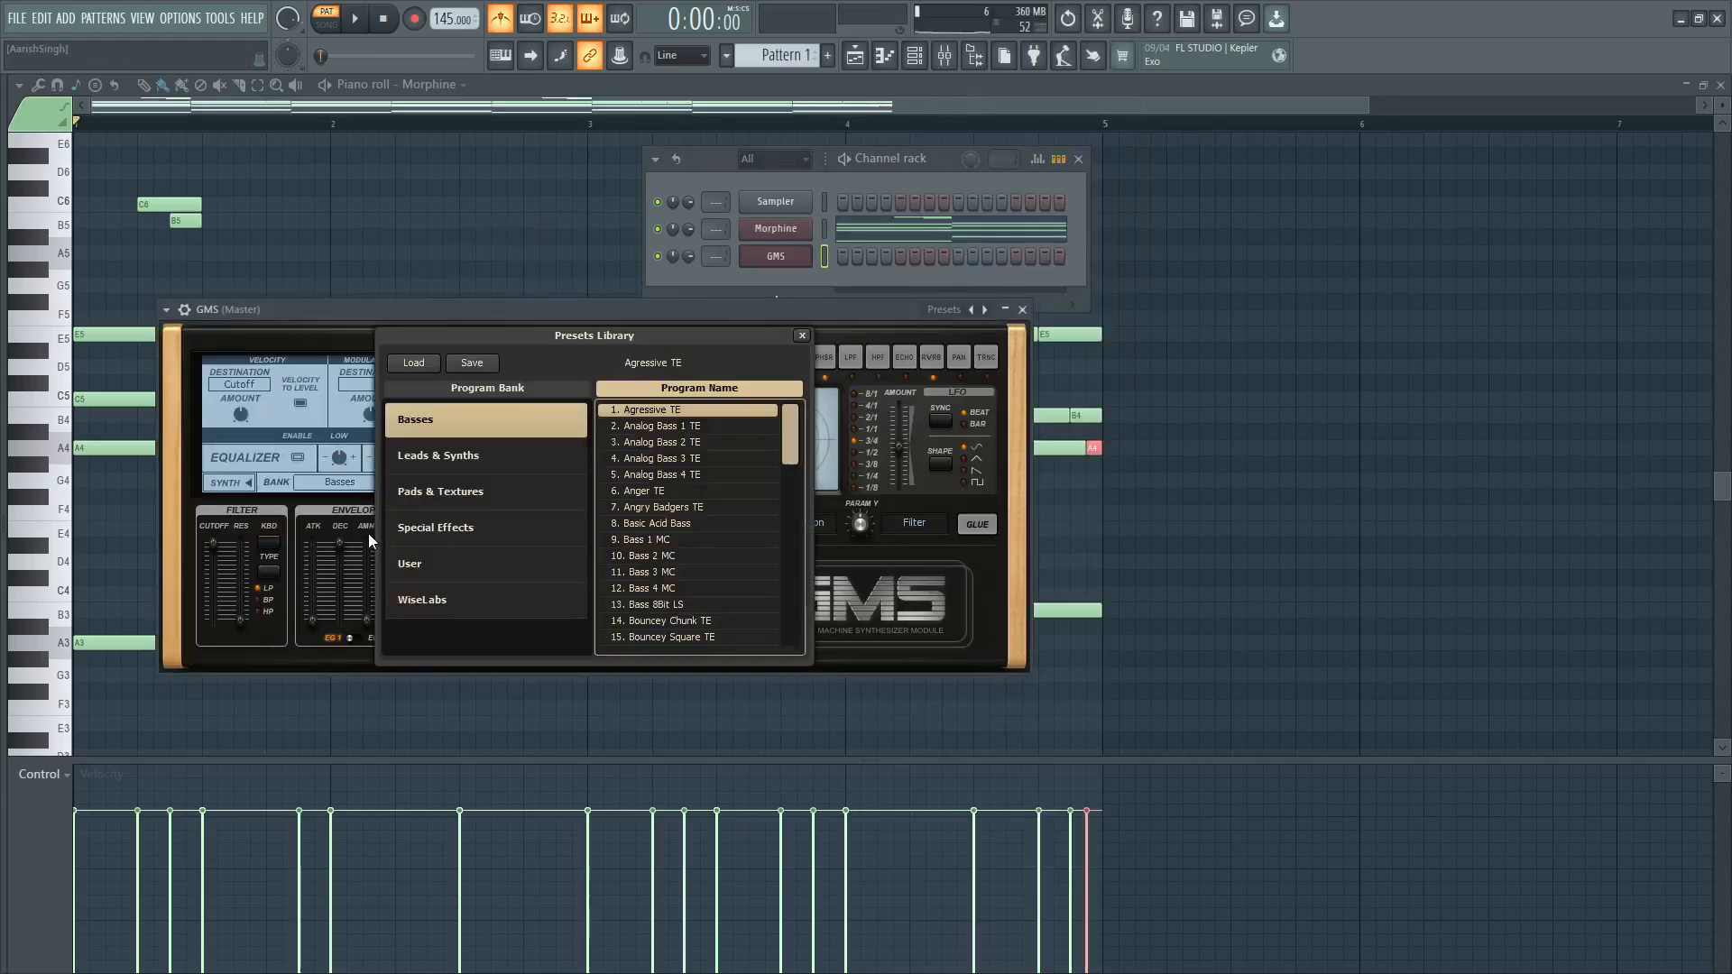
left_click(451, 490)
left_click(690, 424)
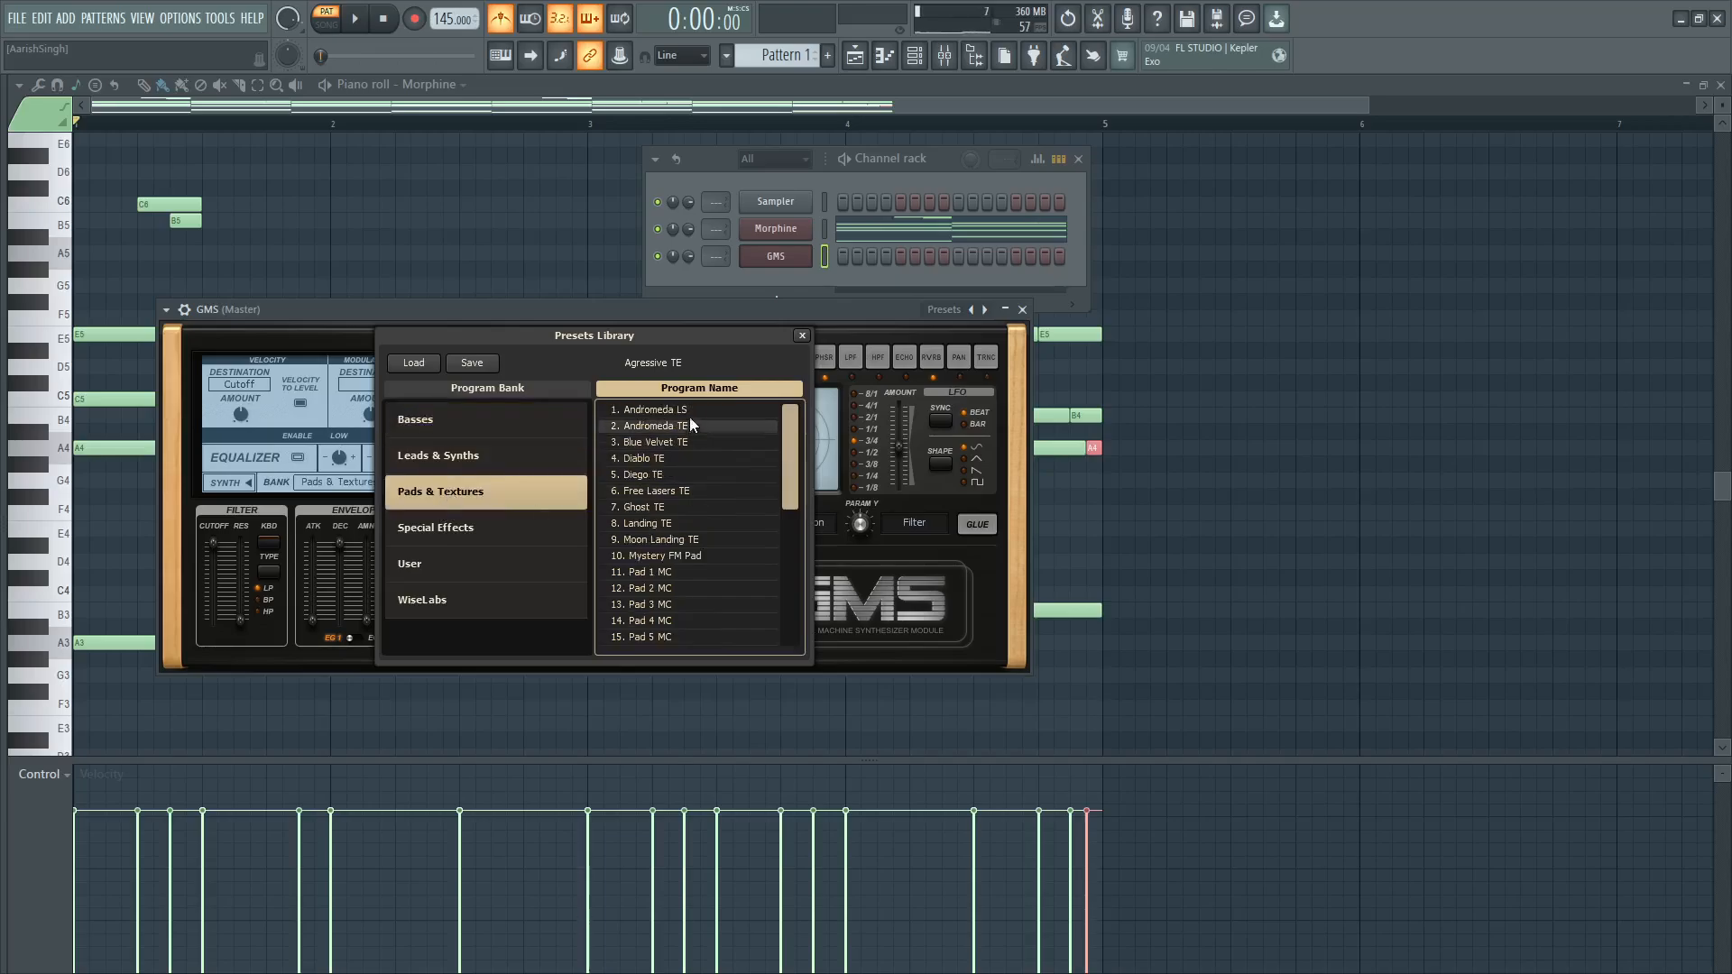
left_click(801, 335)
left_click(1022, 310)
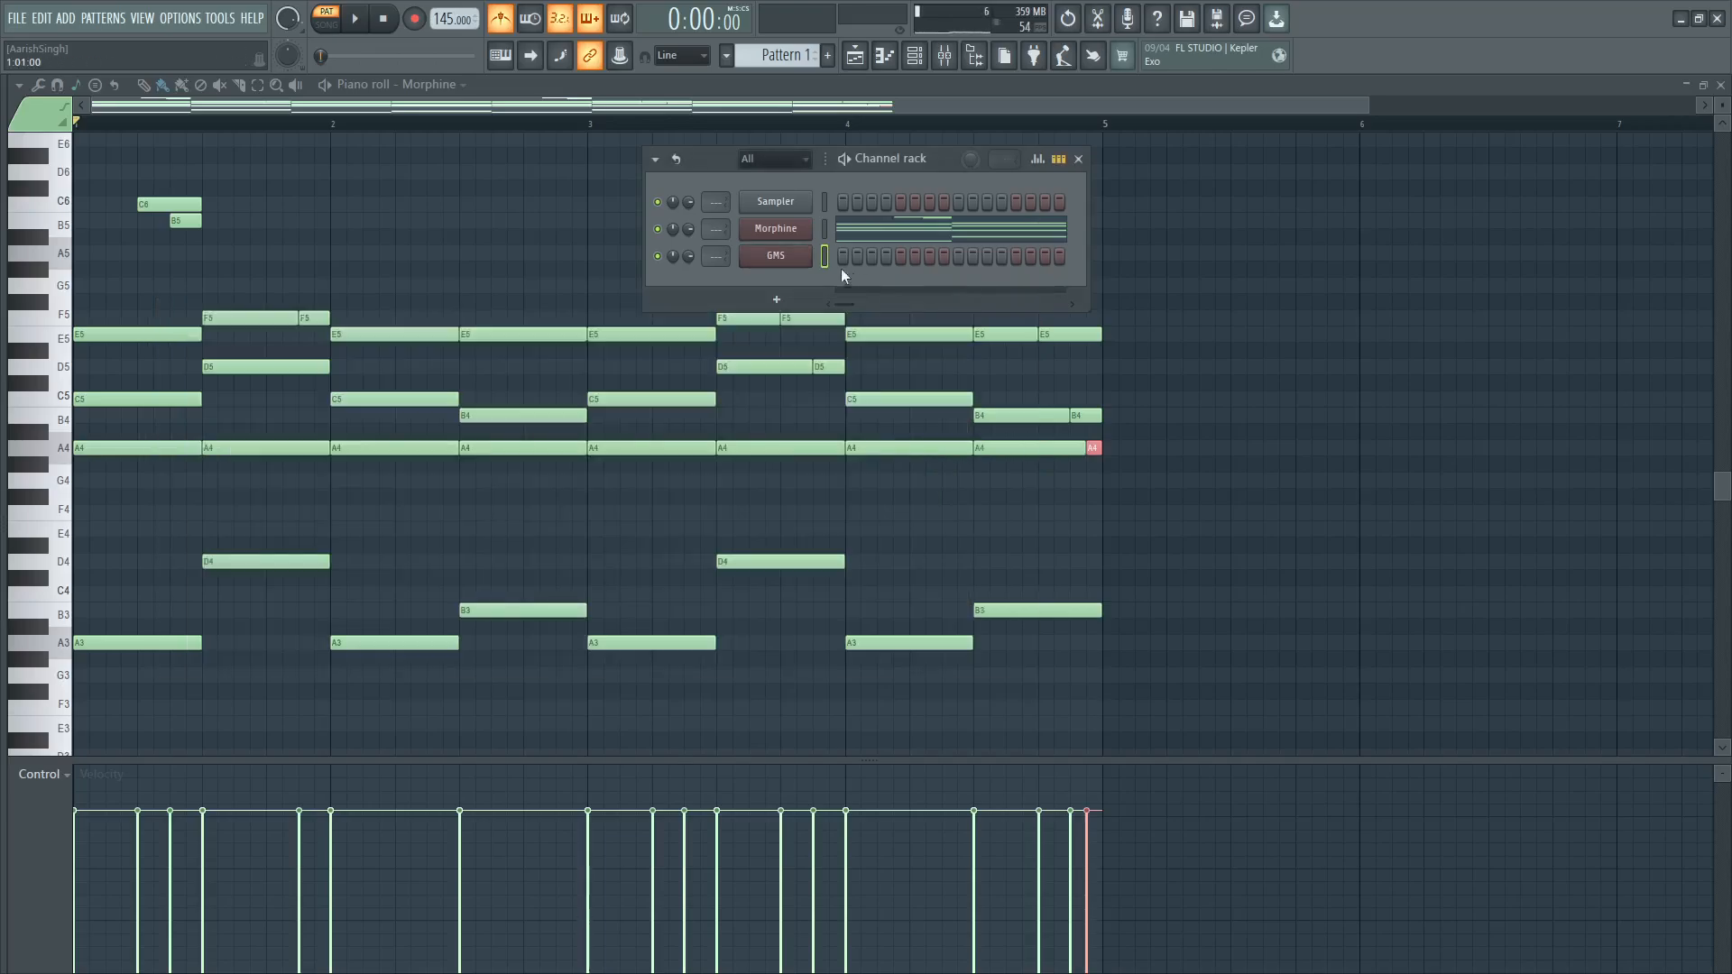
Paste the Morphine notes into the GMS channel, play both layers together, and reopen the GMS synth.
key("ctrl+v")
key("space")
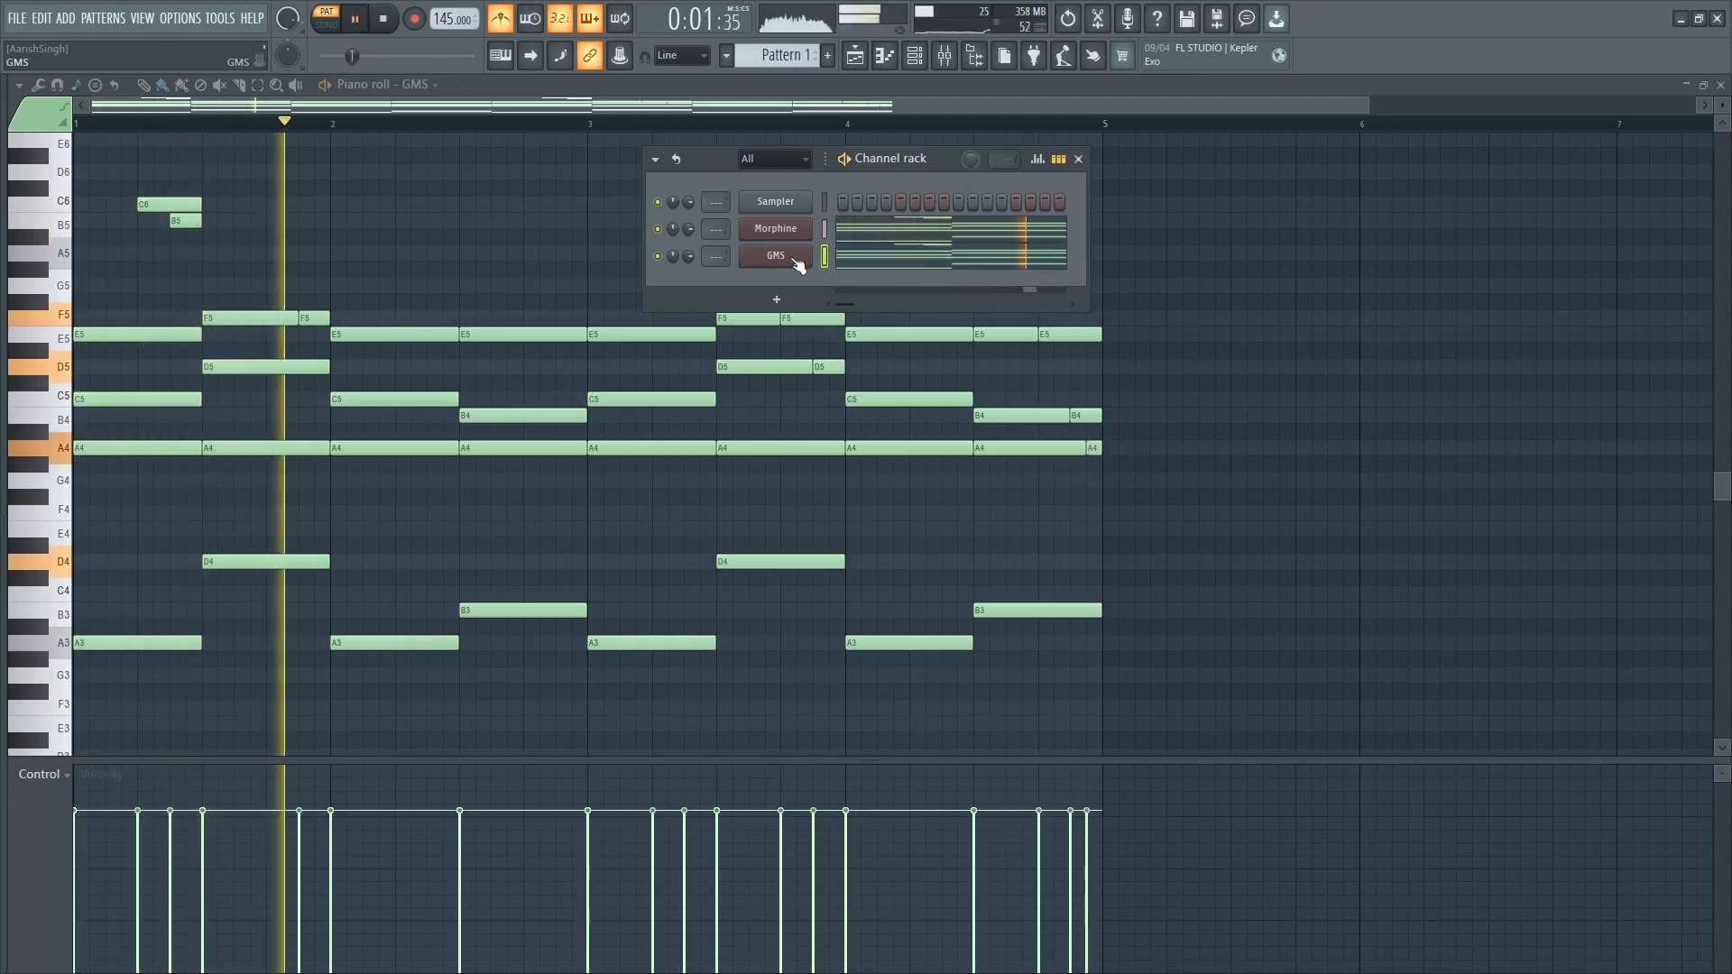
left_click(776, 256)
key("space")
Audition the GMS pad presets from Andromeda TE through Free Lasers TE against the pattern.
left_click(572, 483)
left_click_drag(718, 310, 776, 325)
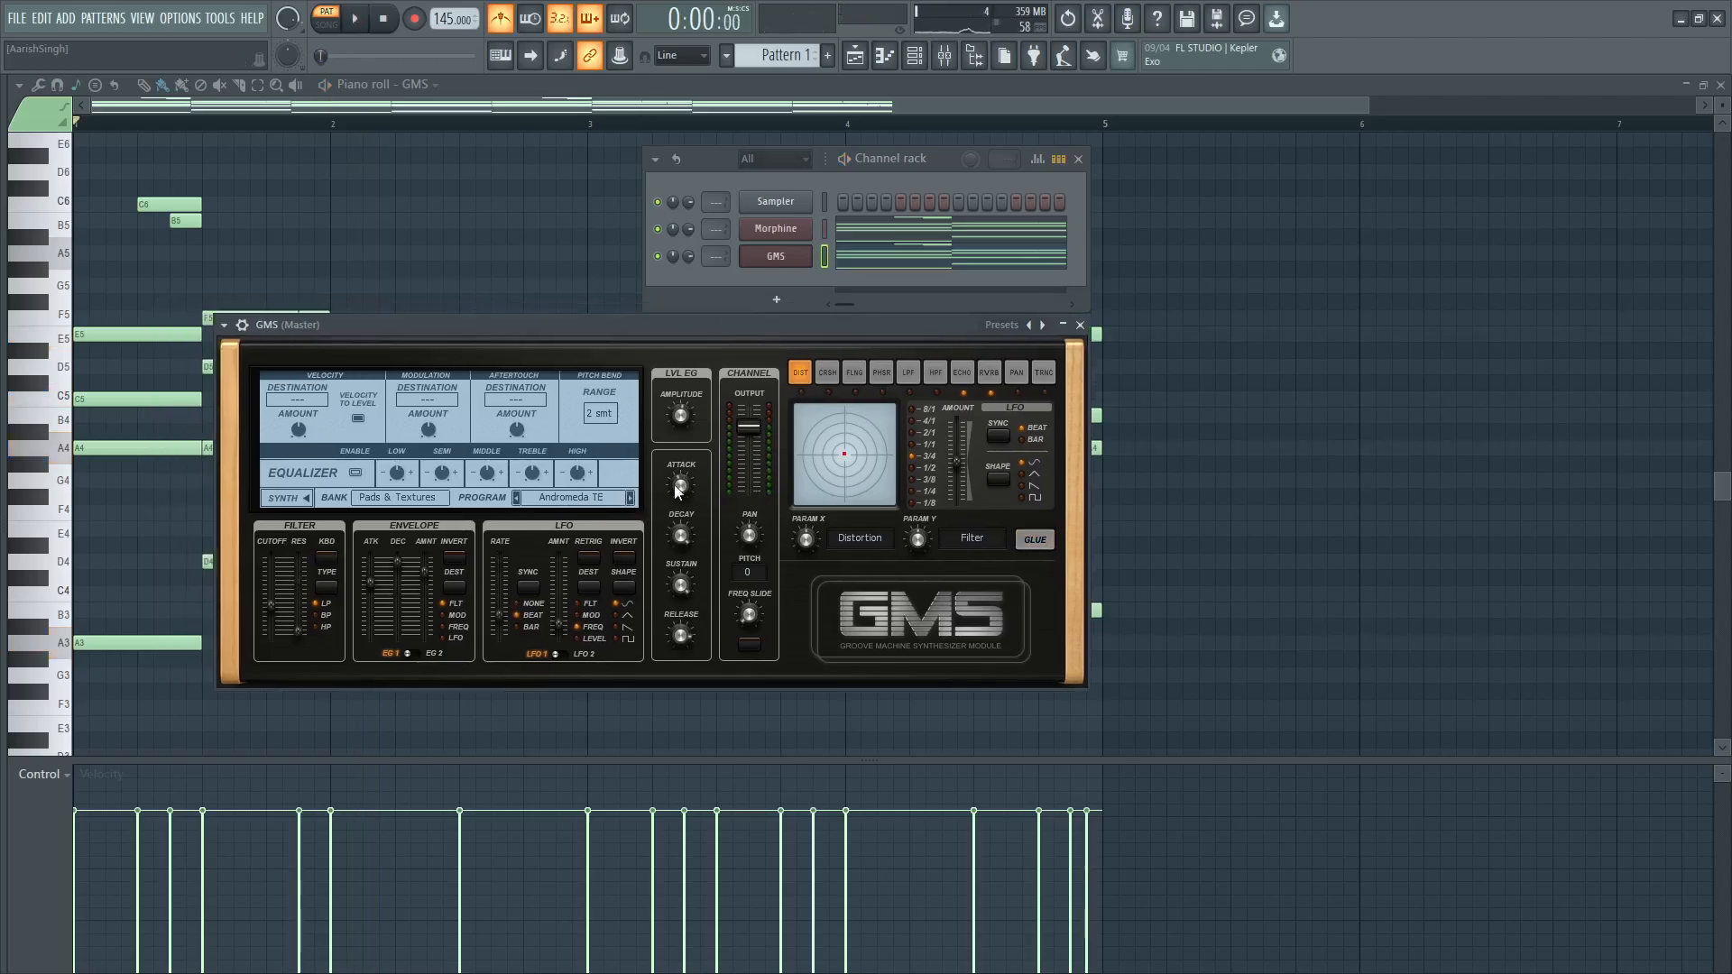
key("space")
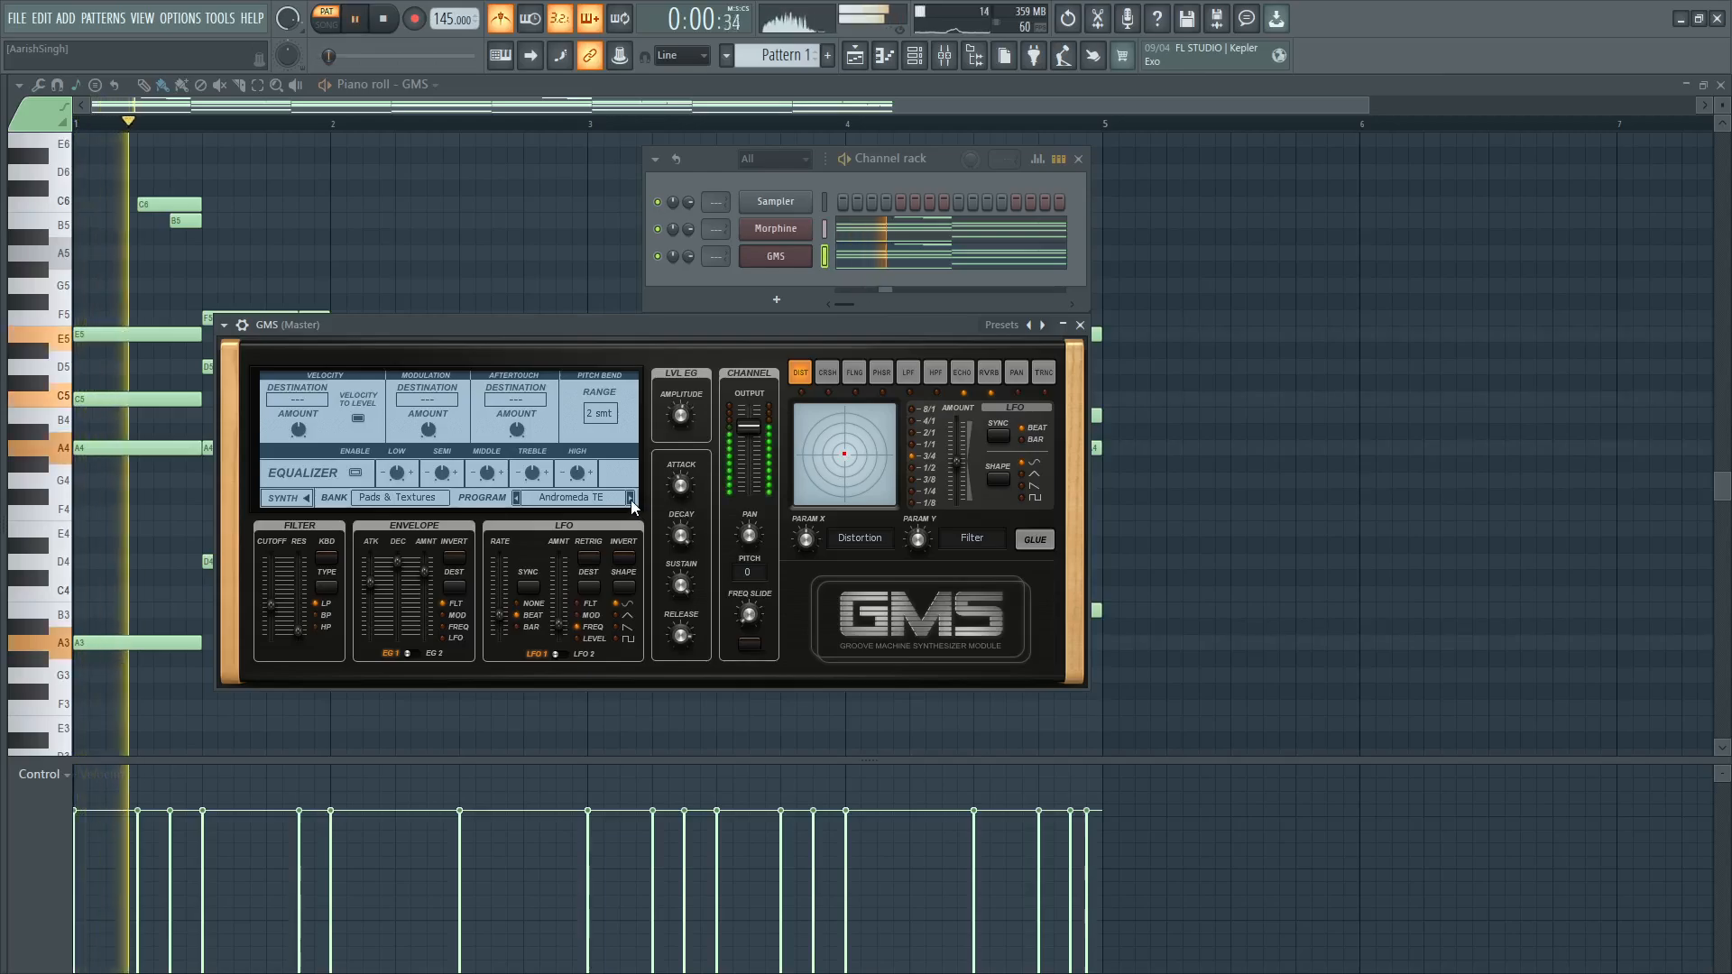
left_click(630, 498)
left_click(631, 498)
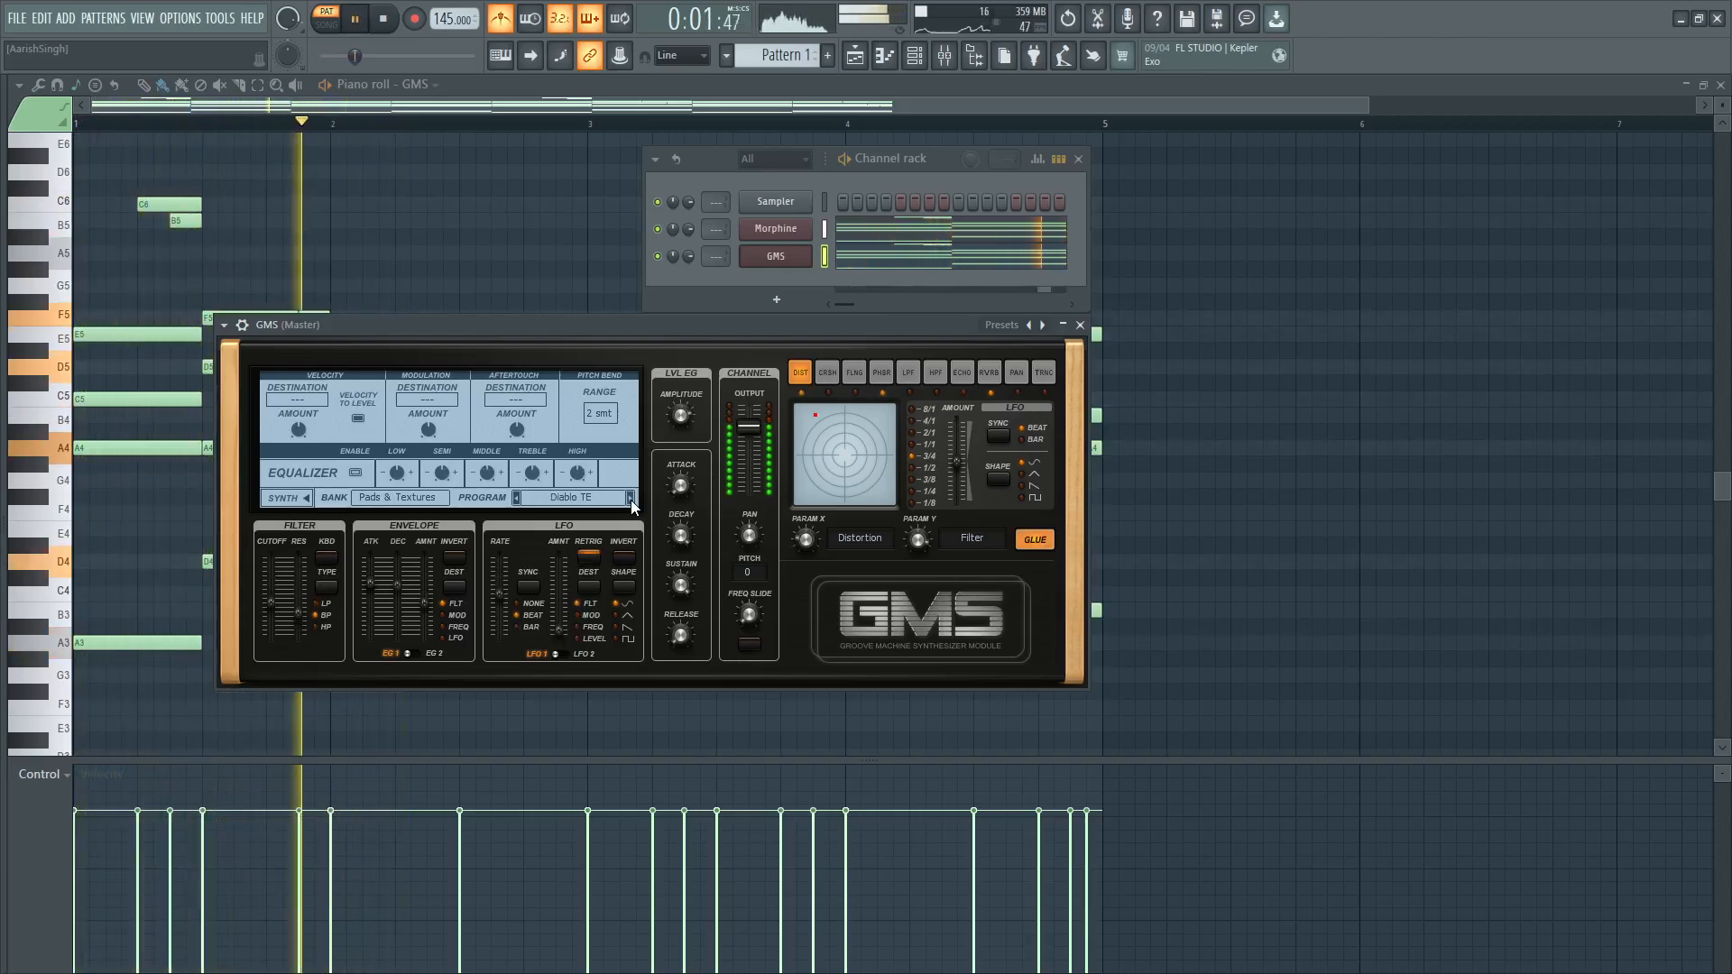
key("space")
left_click(631, 498)
left_click(631, 498)
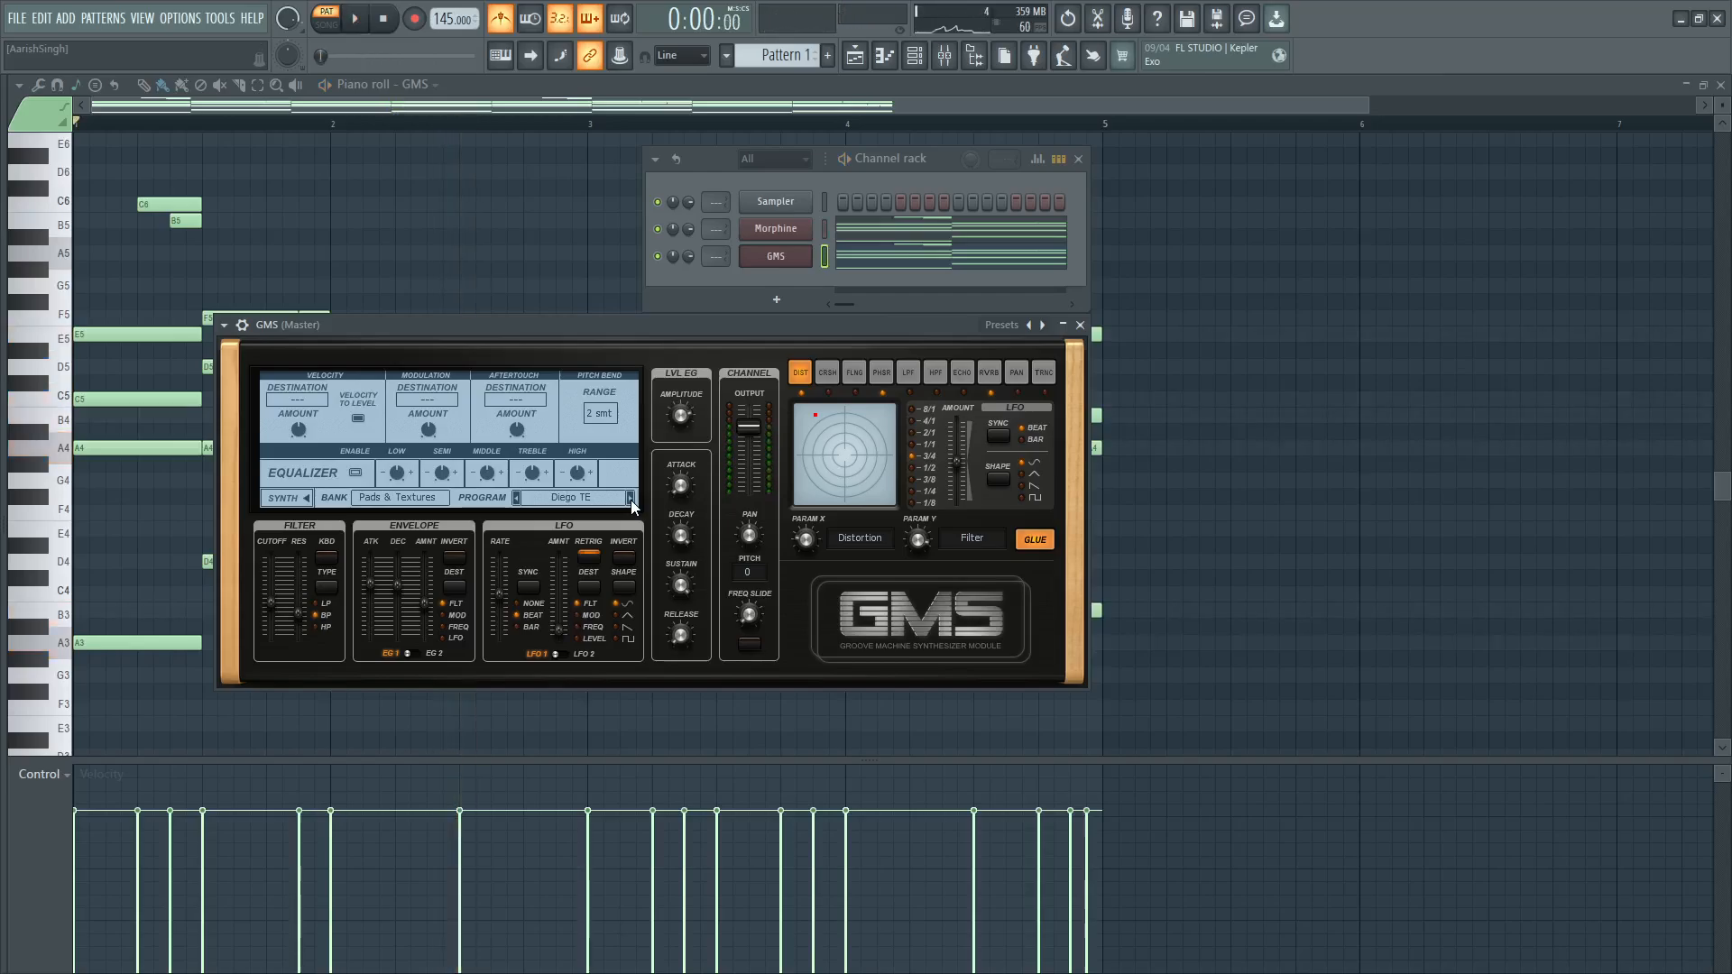
key("space")
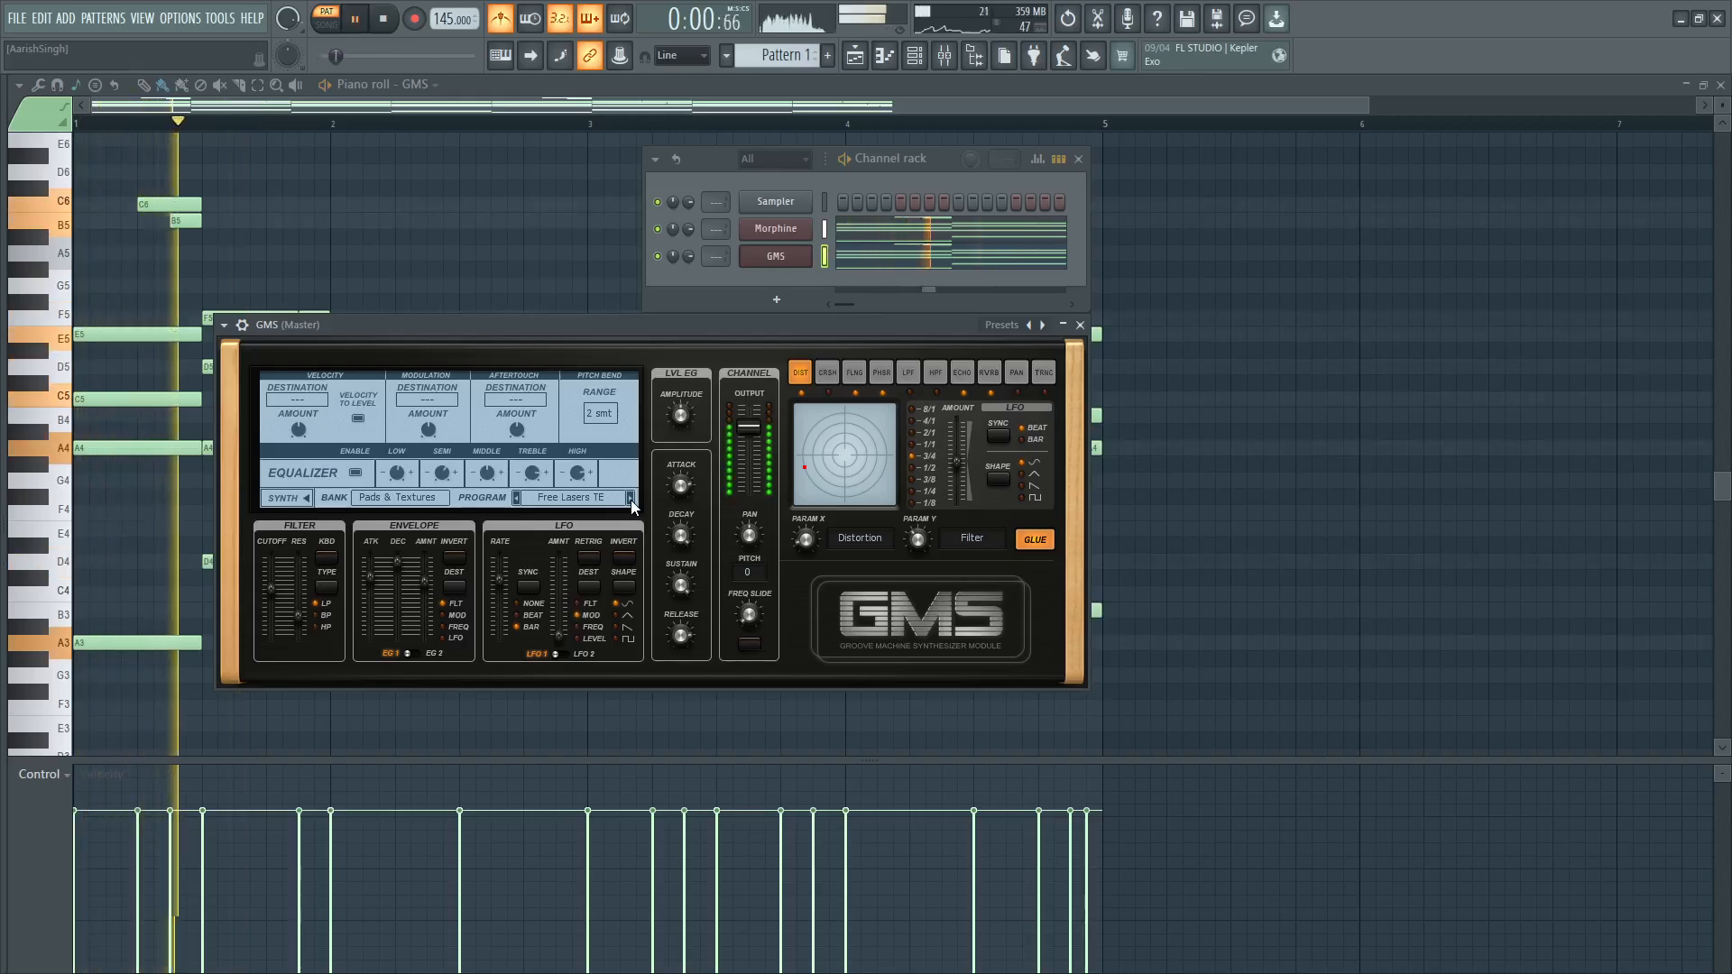
key("space")
Audition further pad presets up to Moon Landing TE, go back to Ghost TE, and close the GMS synth.
left_click(631, 498)
key("space")
key("space")
left_click(630, 498)
key("space")
key("space")
key("space")
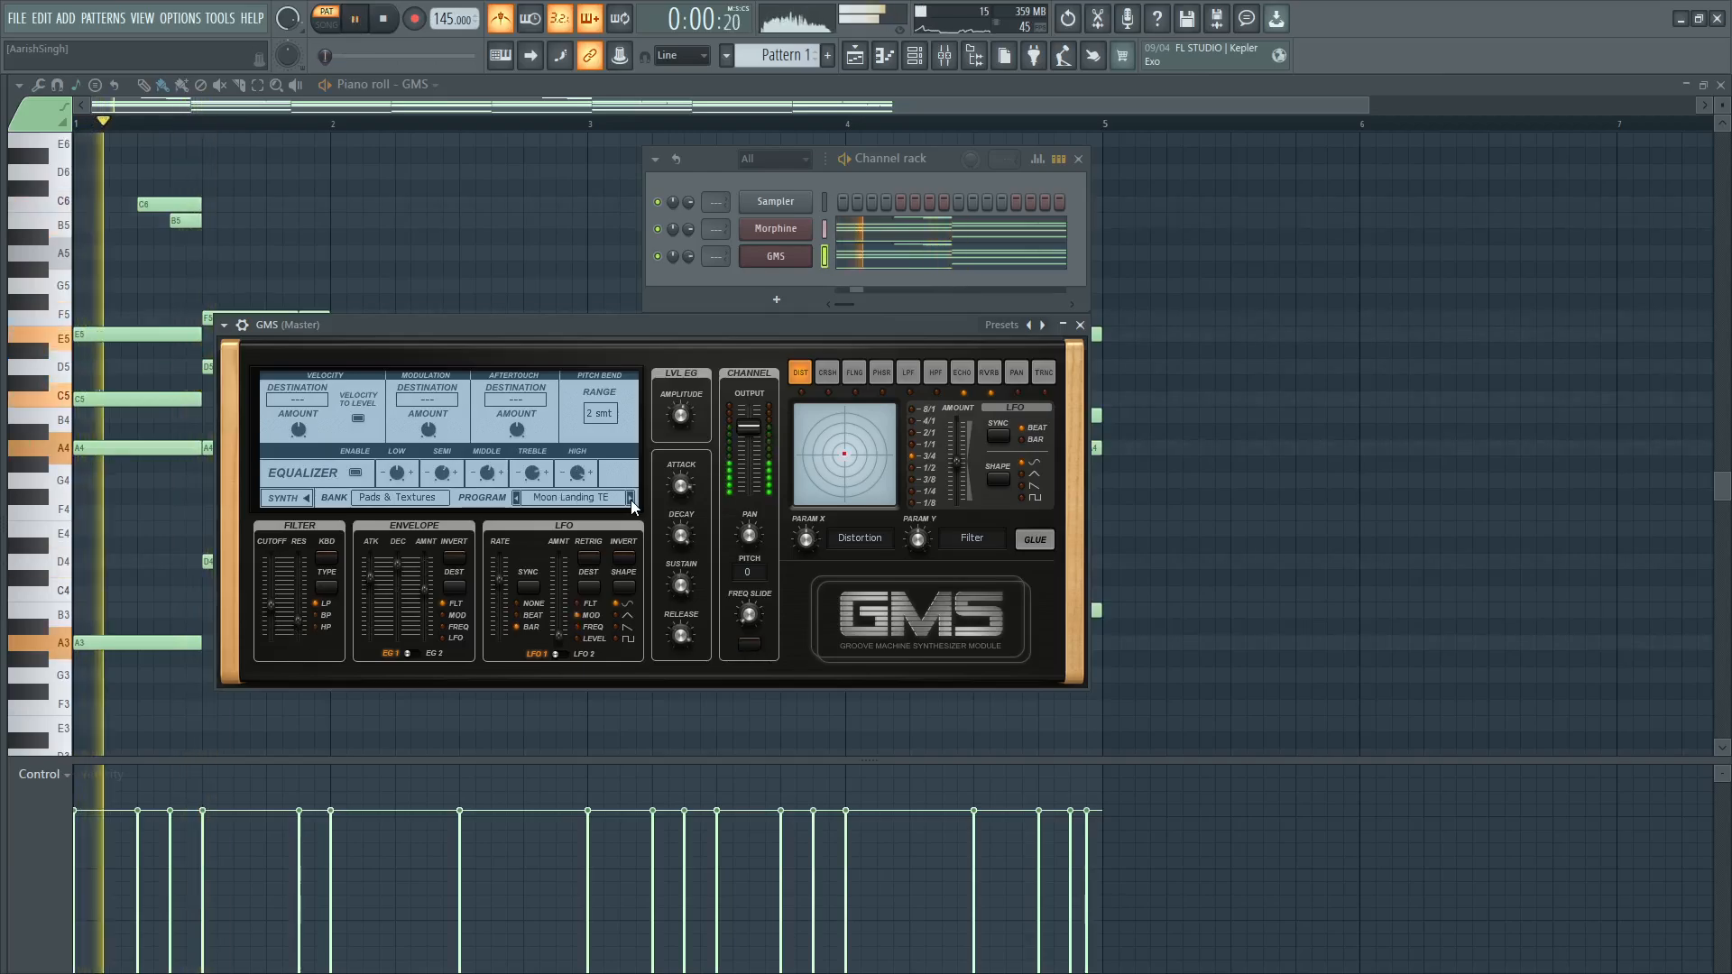
left_click(516, 498)
key("space")
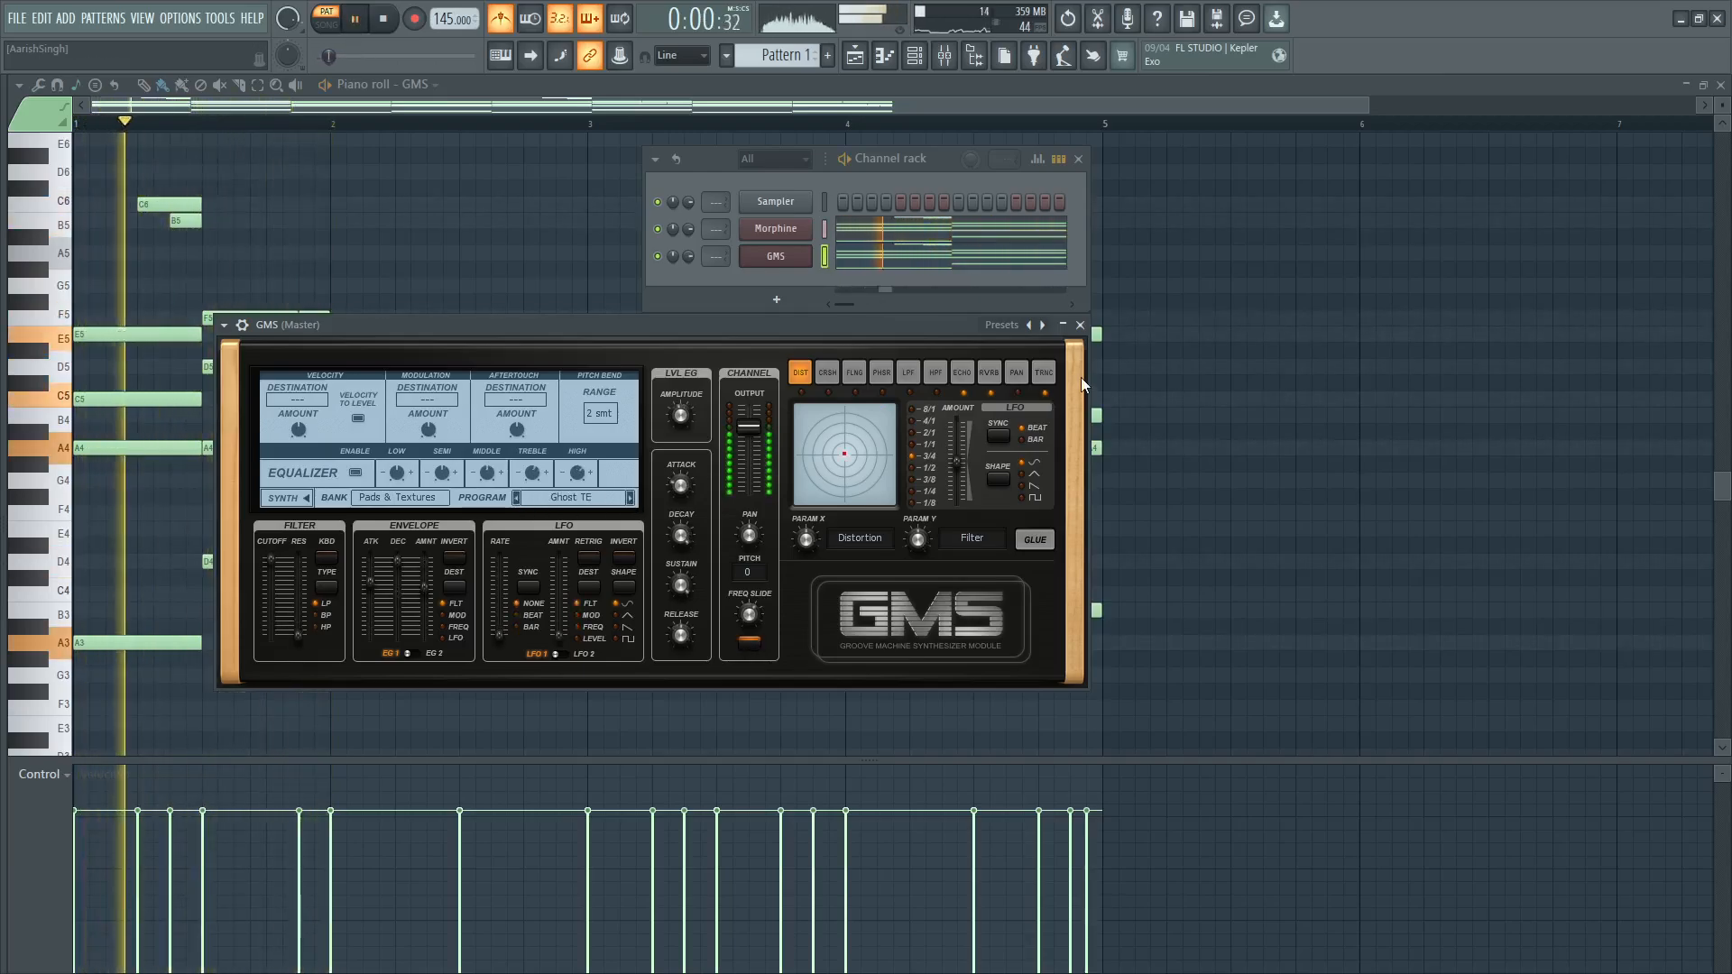
left_click(1080, 325)
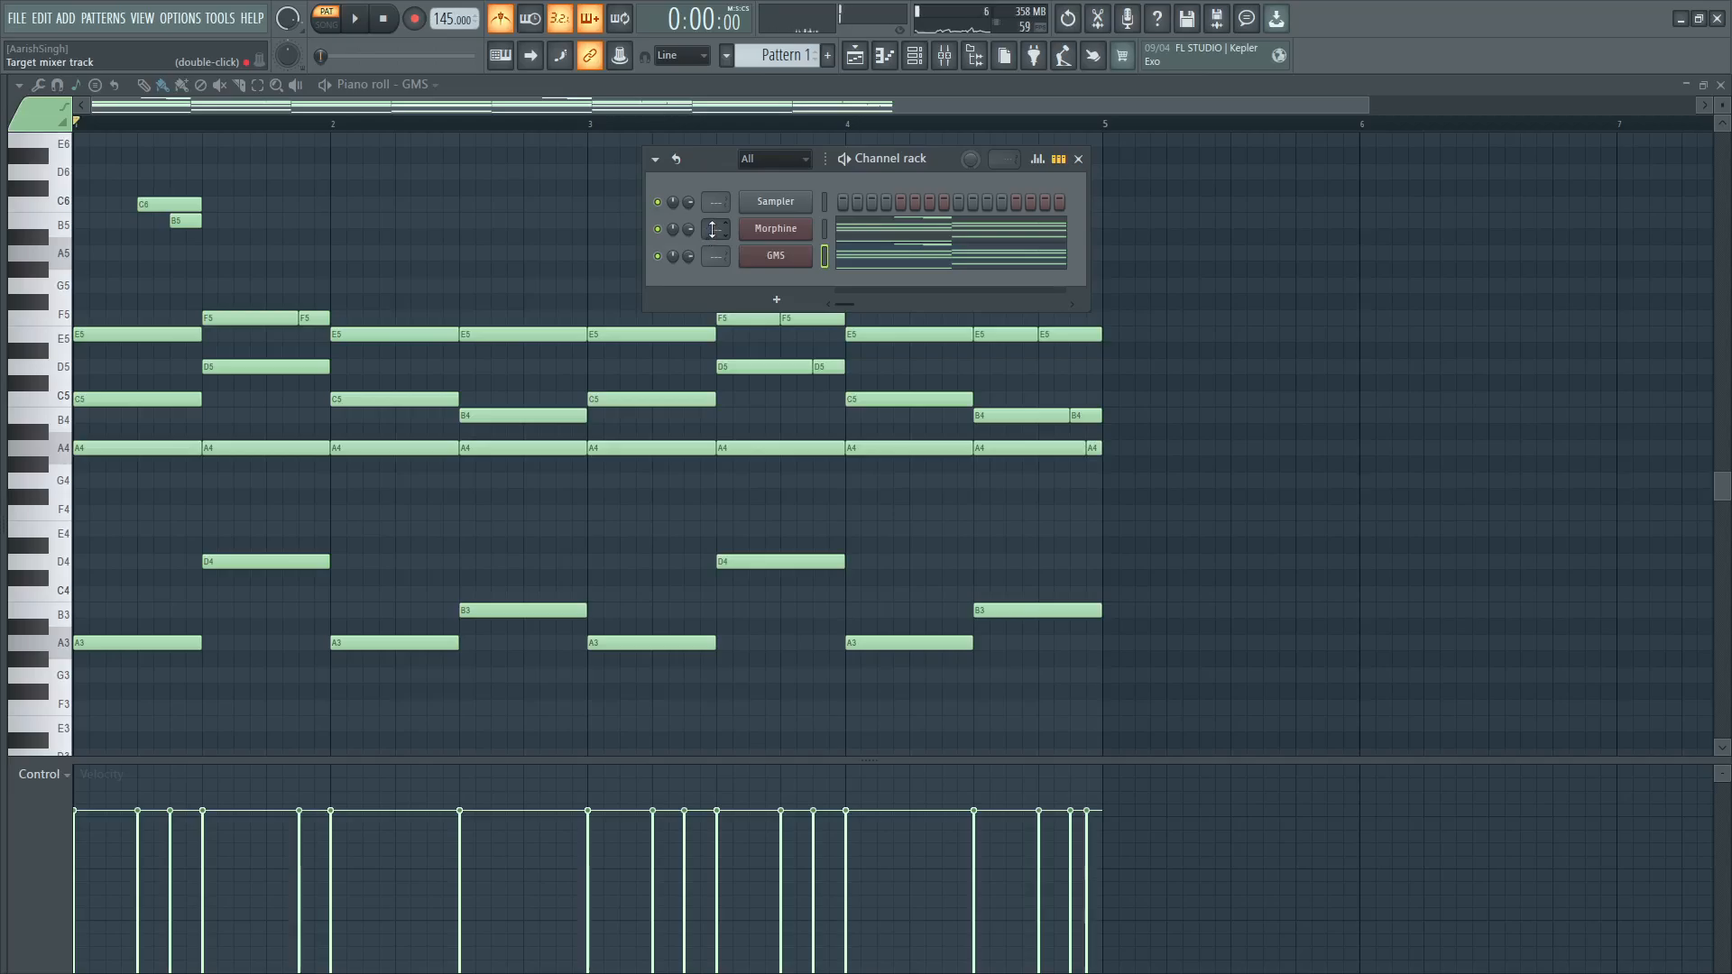
Place Pattern 1 at bar 1 of Track 1 in the playlist.
left_click(857, 60)
left_click_drag(174, 180, 345, 160)
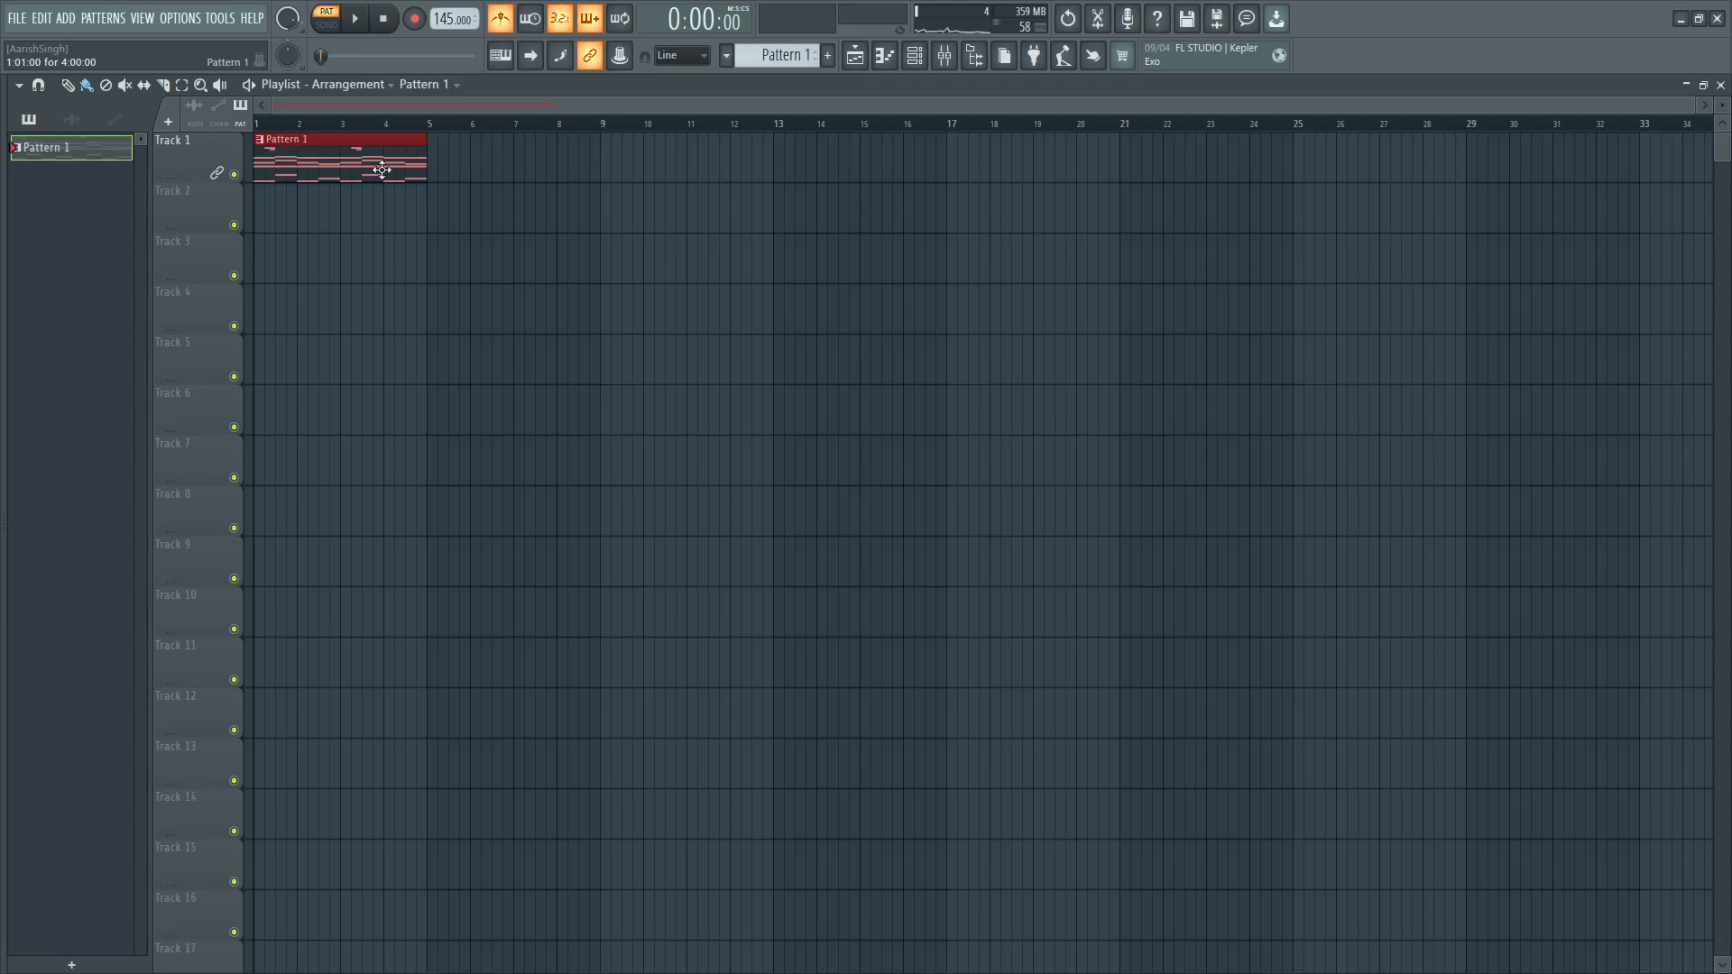
Consolidate the Pattern 1 clip into an audio clip and unmute the original pattern clip on Track 2.
key("ctrl+alt+c")
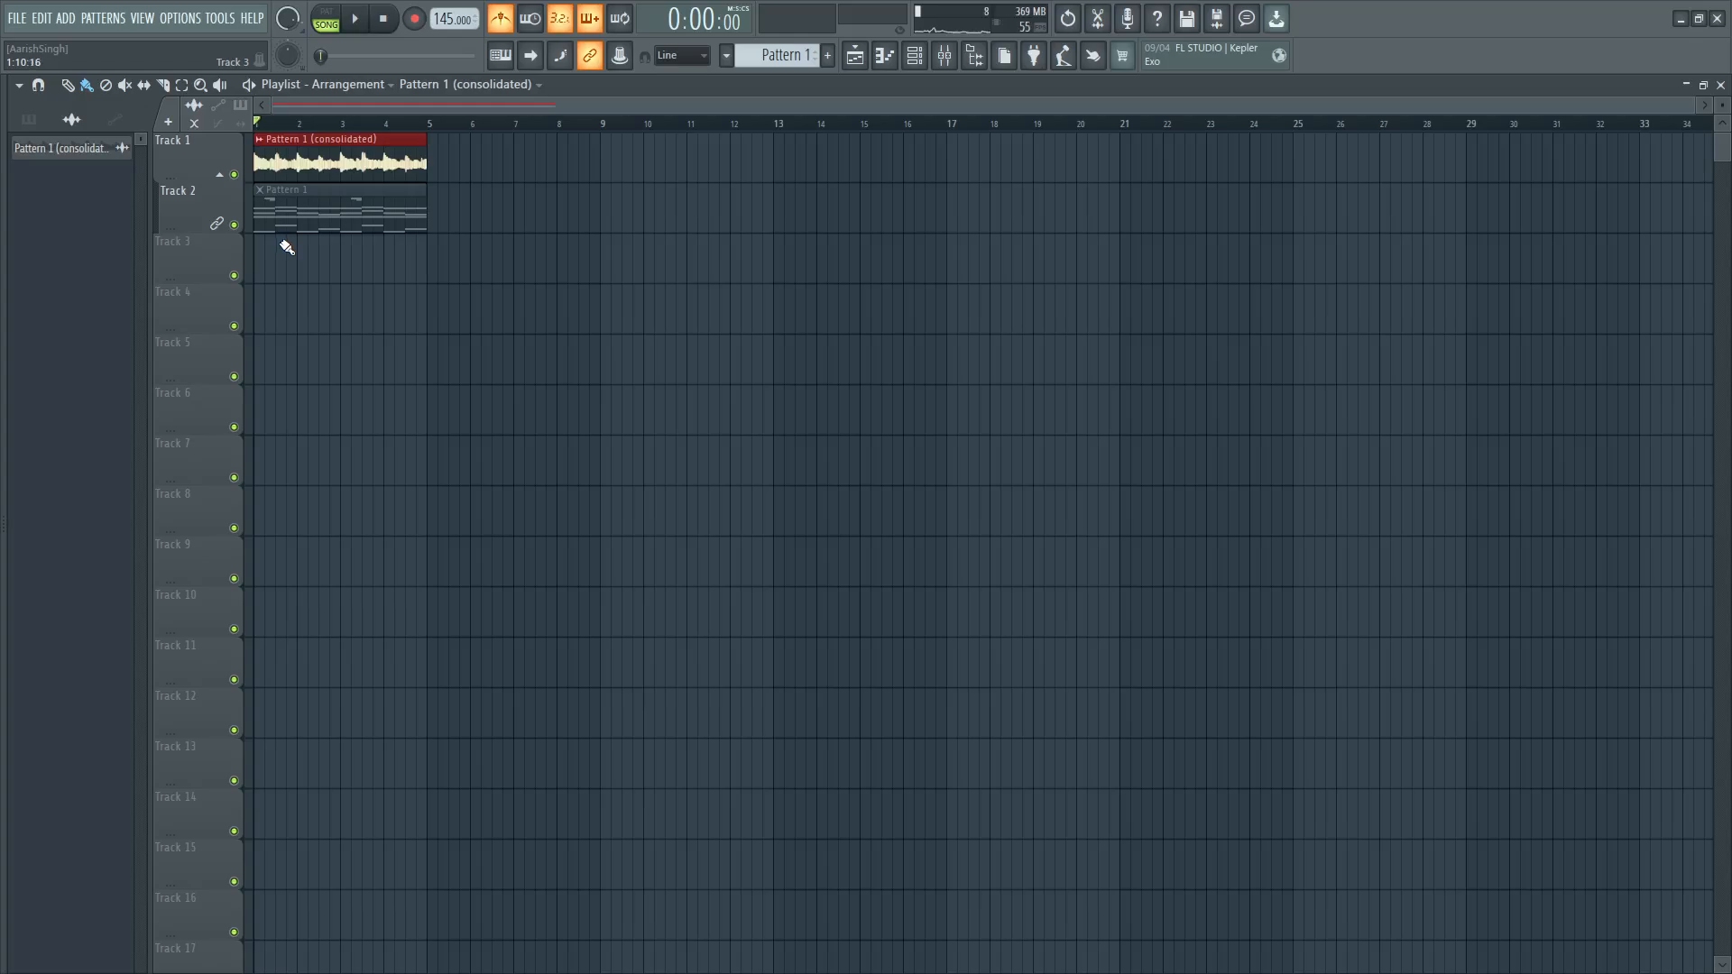
left_click(312, 229)
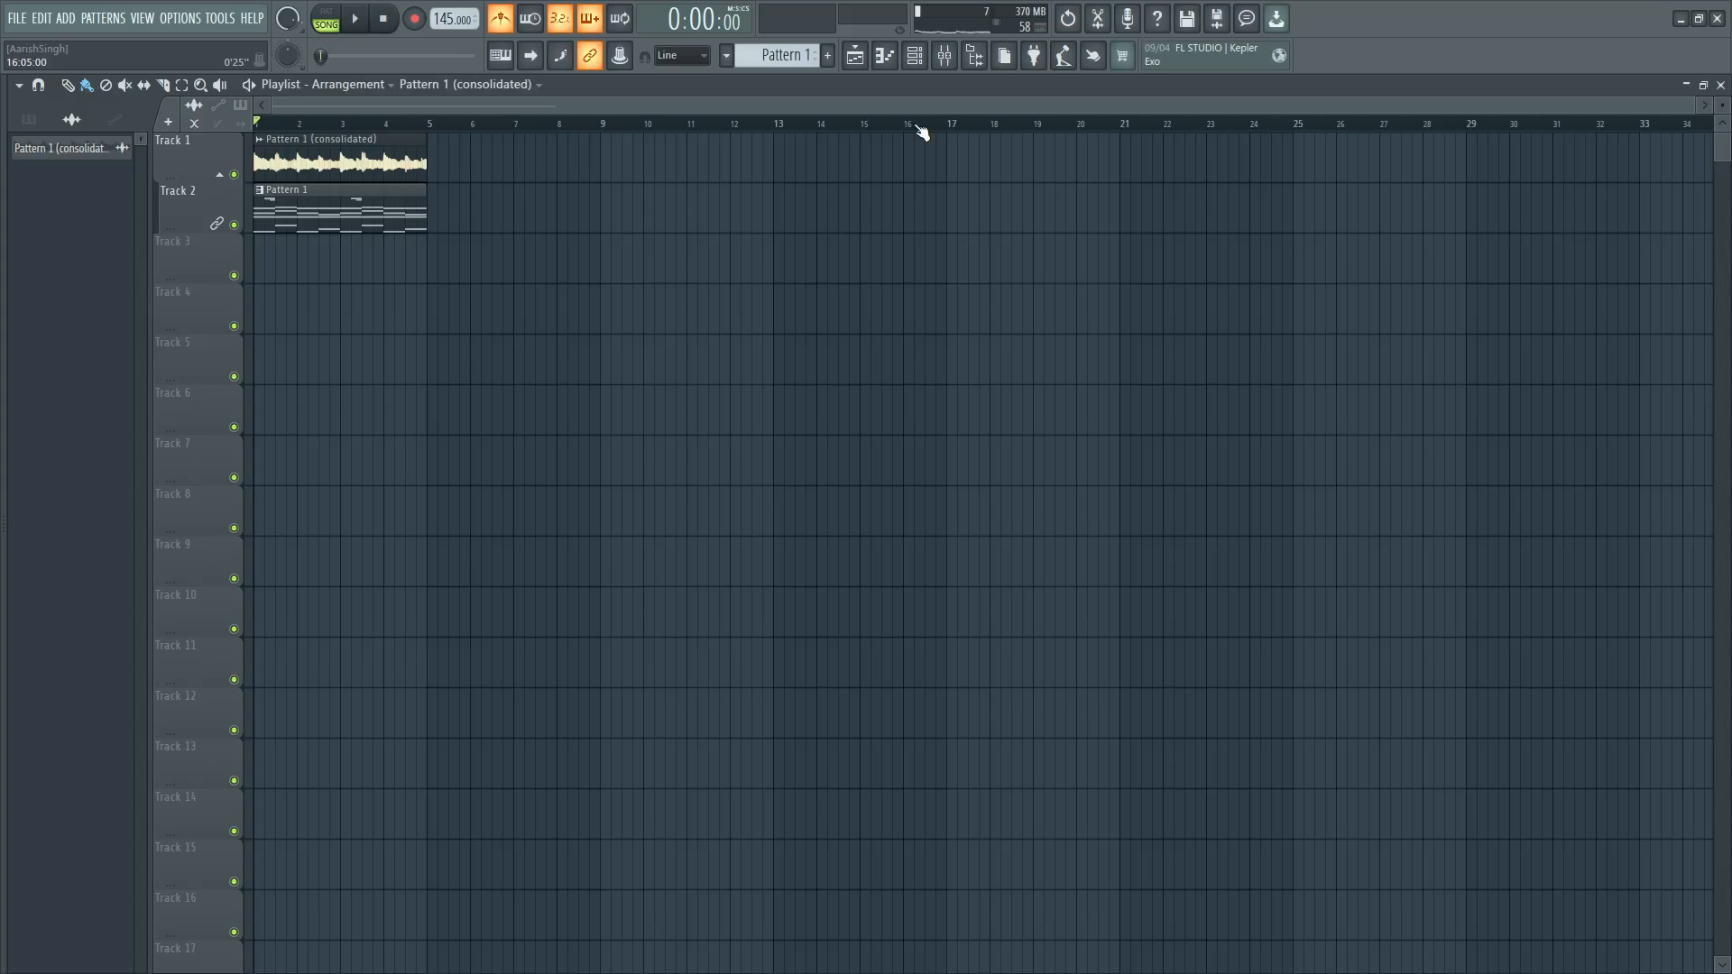
Show all channels in the channel rack and load Gross Beat on mixer Insert 1.
left_click(916, 57)
left_click(777, 171)
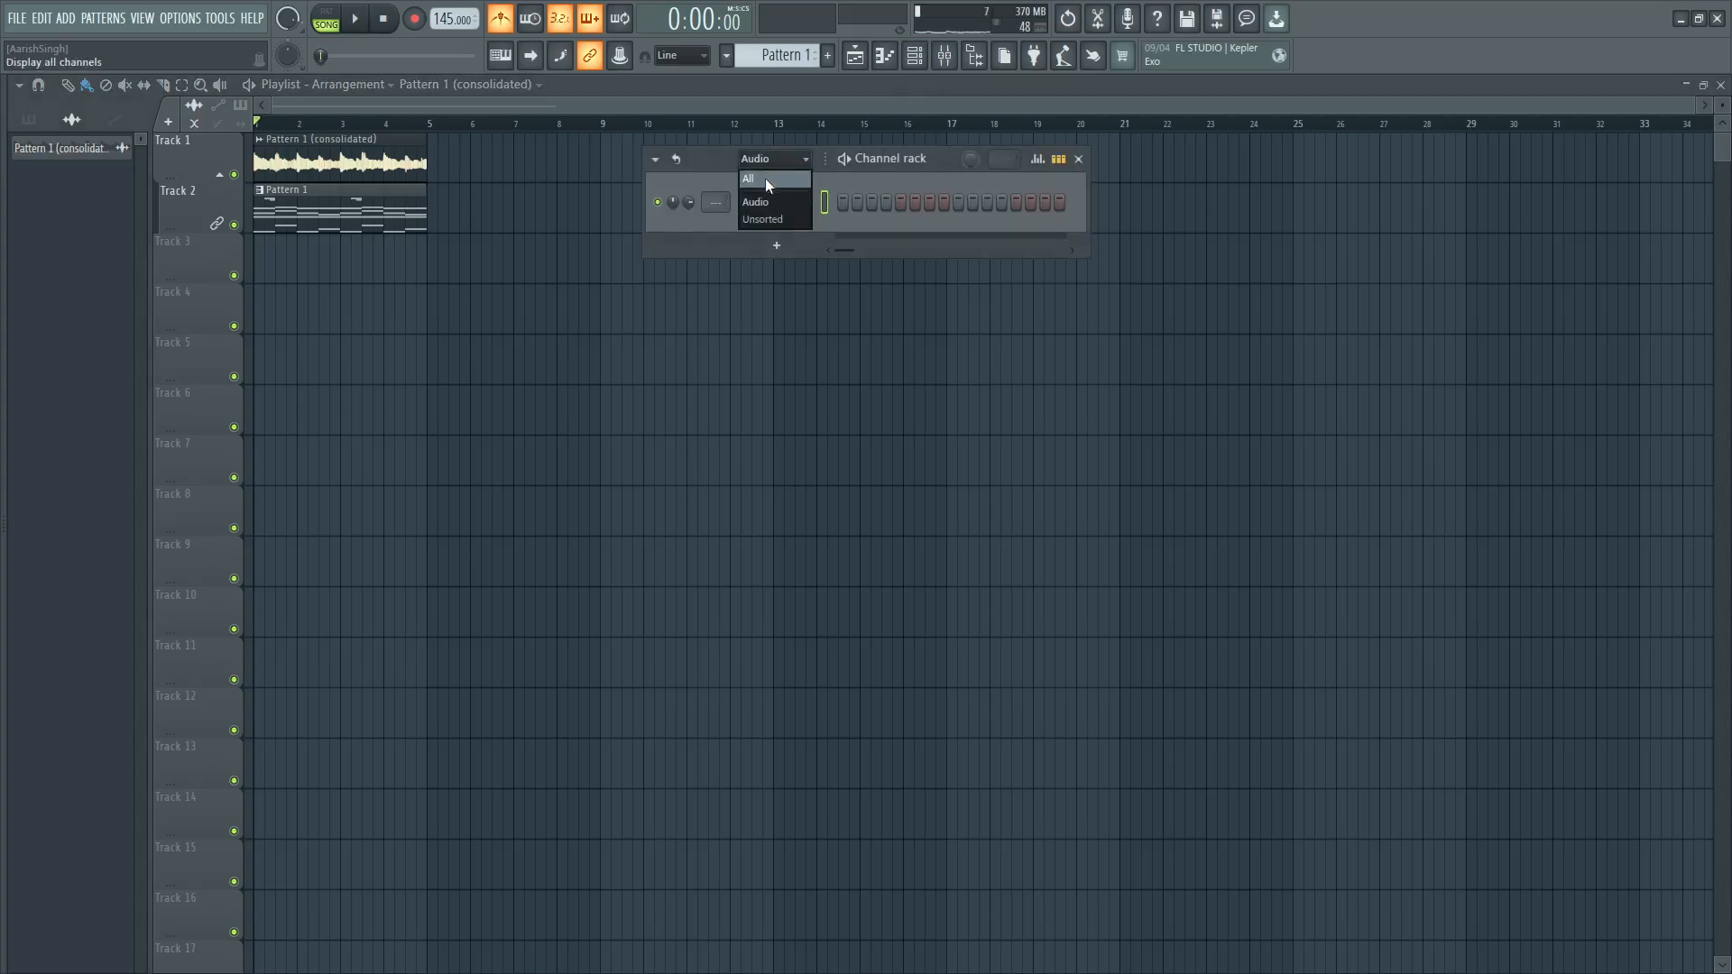
left_click(765, 183)
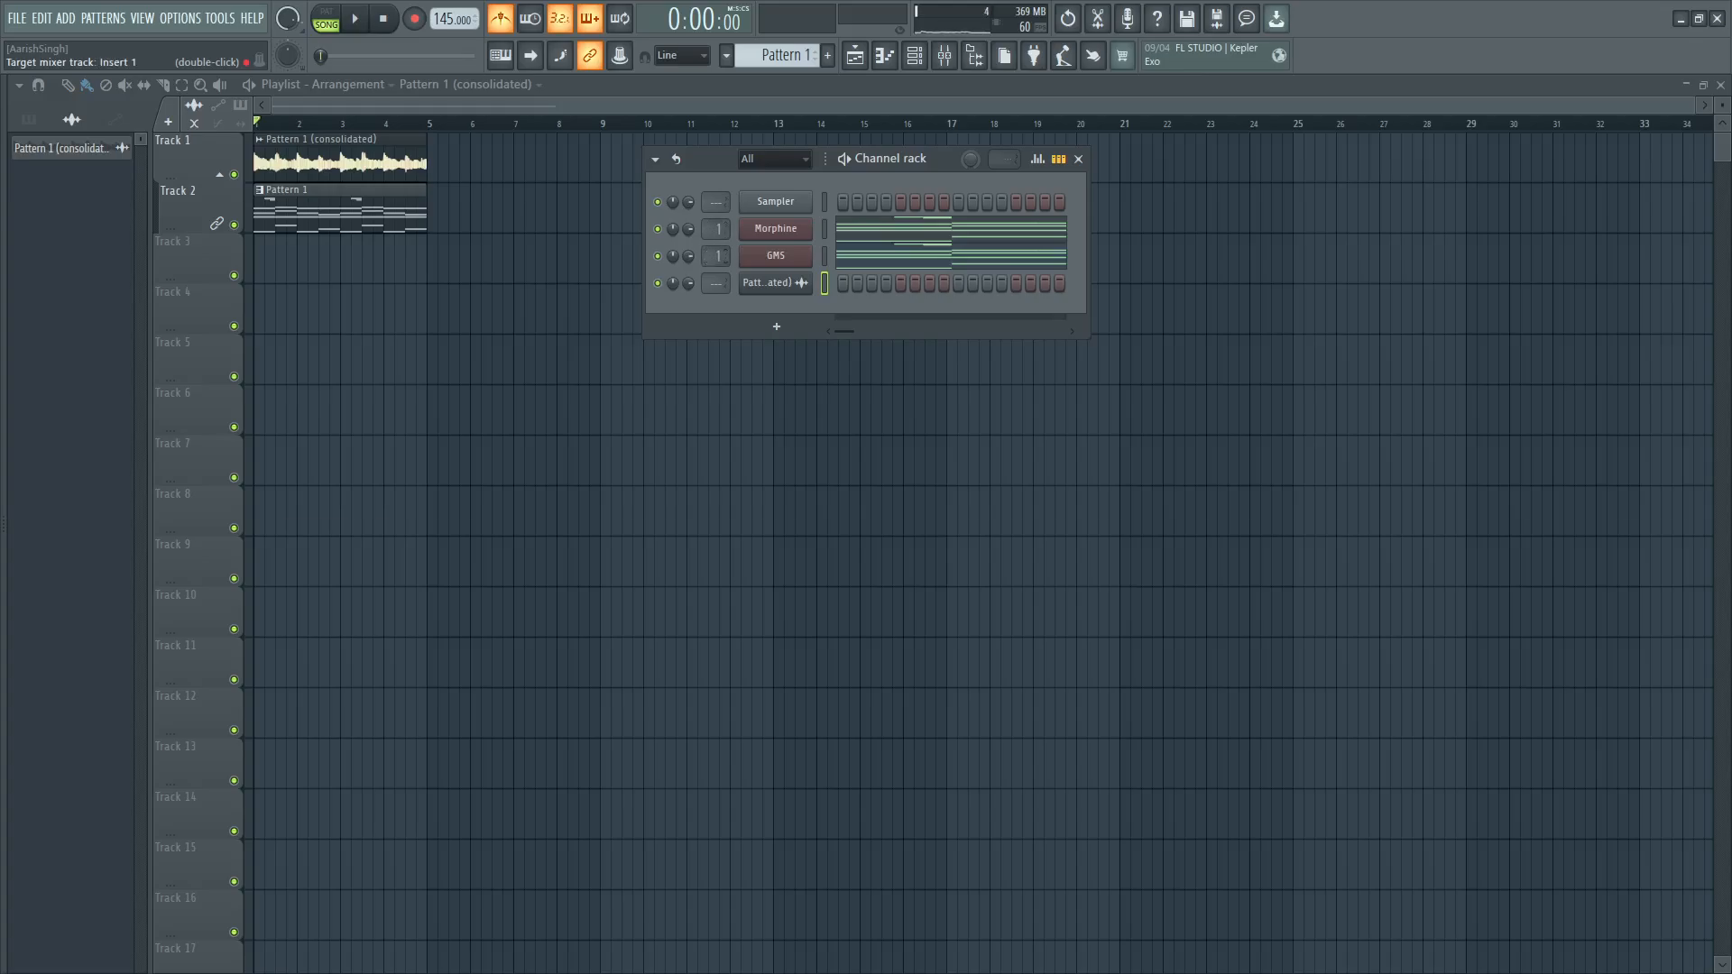
key("F9")
left_click(1545, 585)
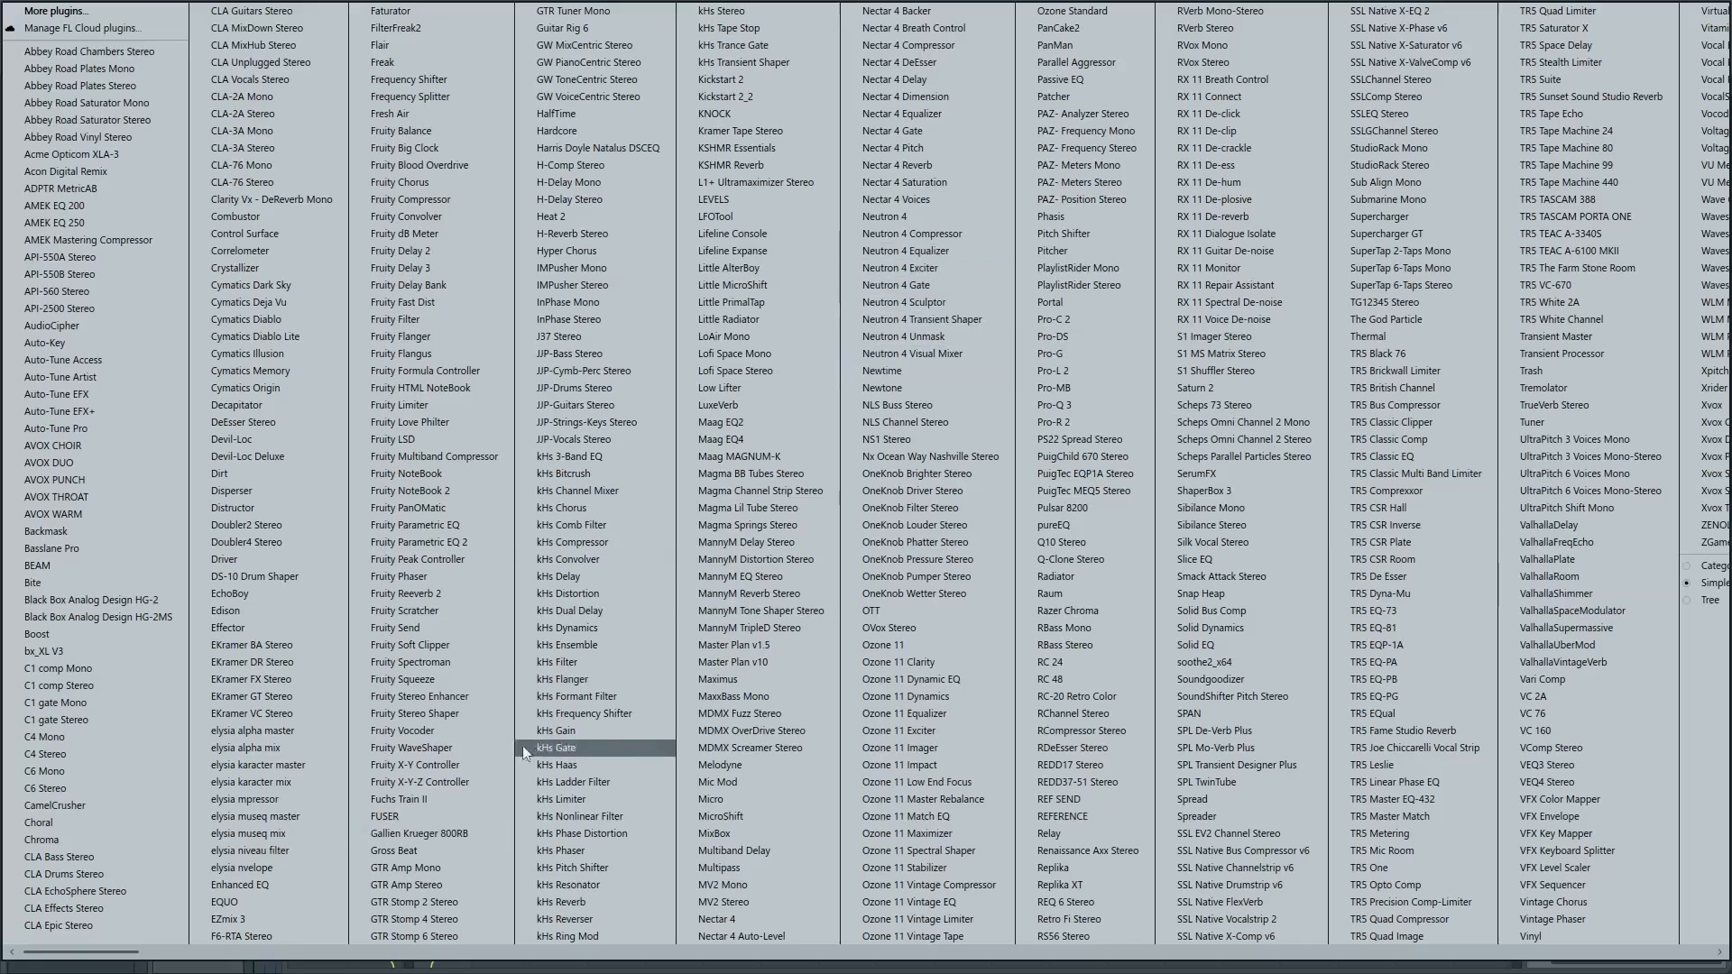
left_click(442, 851)
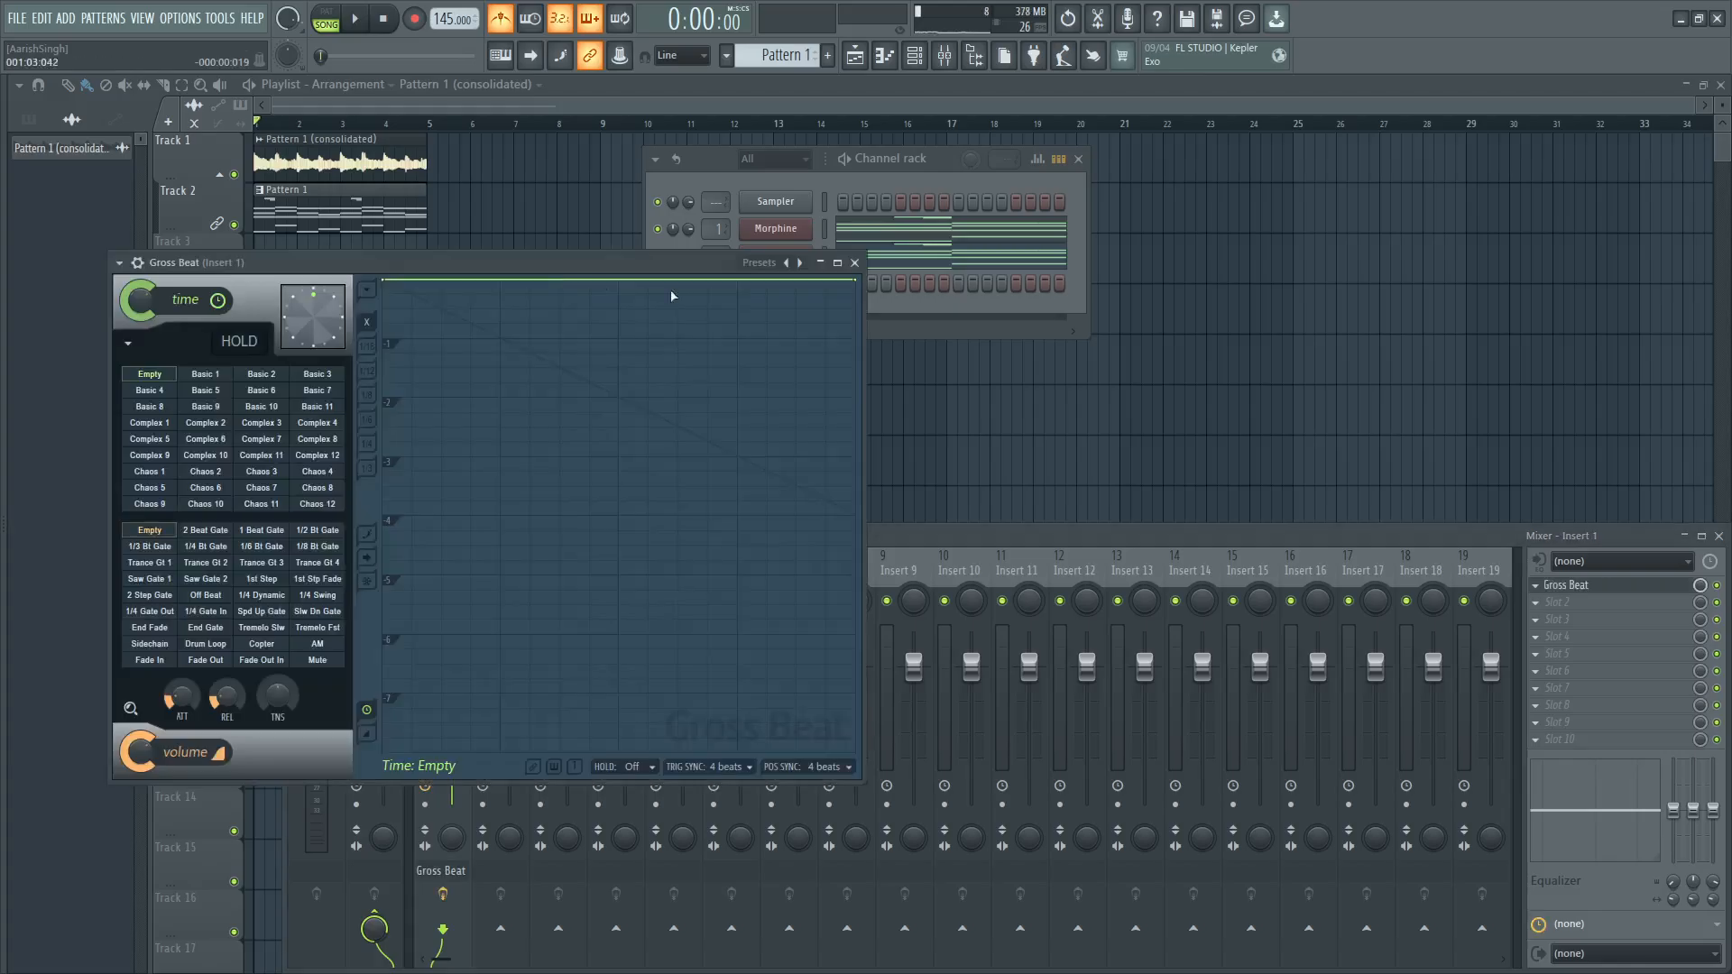
Load Gross Beat's Momentary preset on Insert 1, choose the 1/2 Speed time slot and play it.
left_click(800, 263)
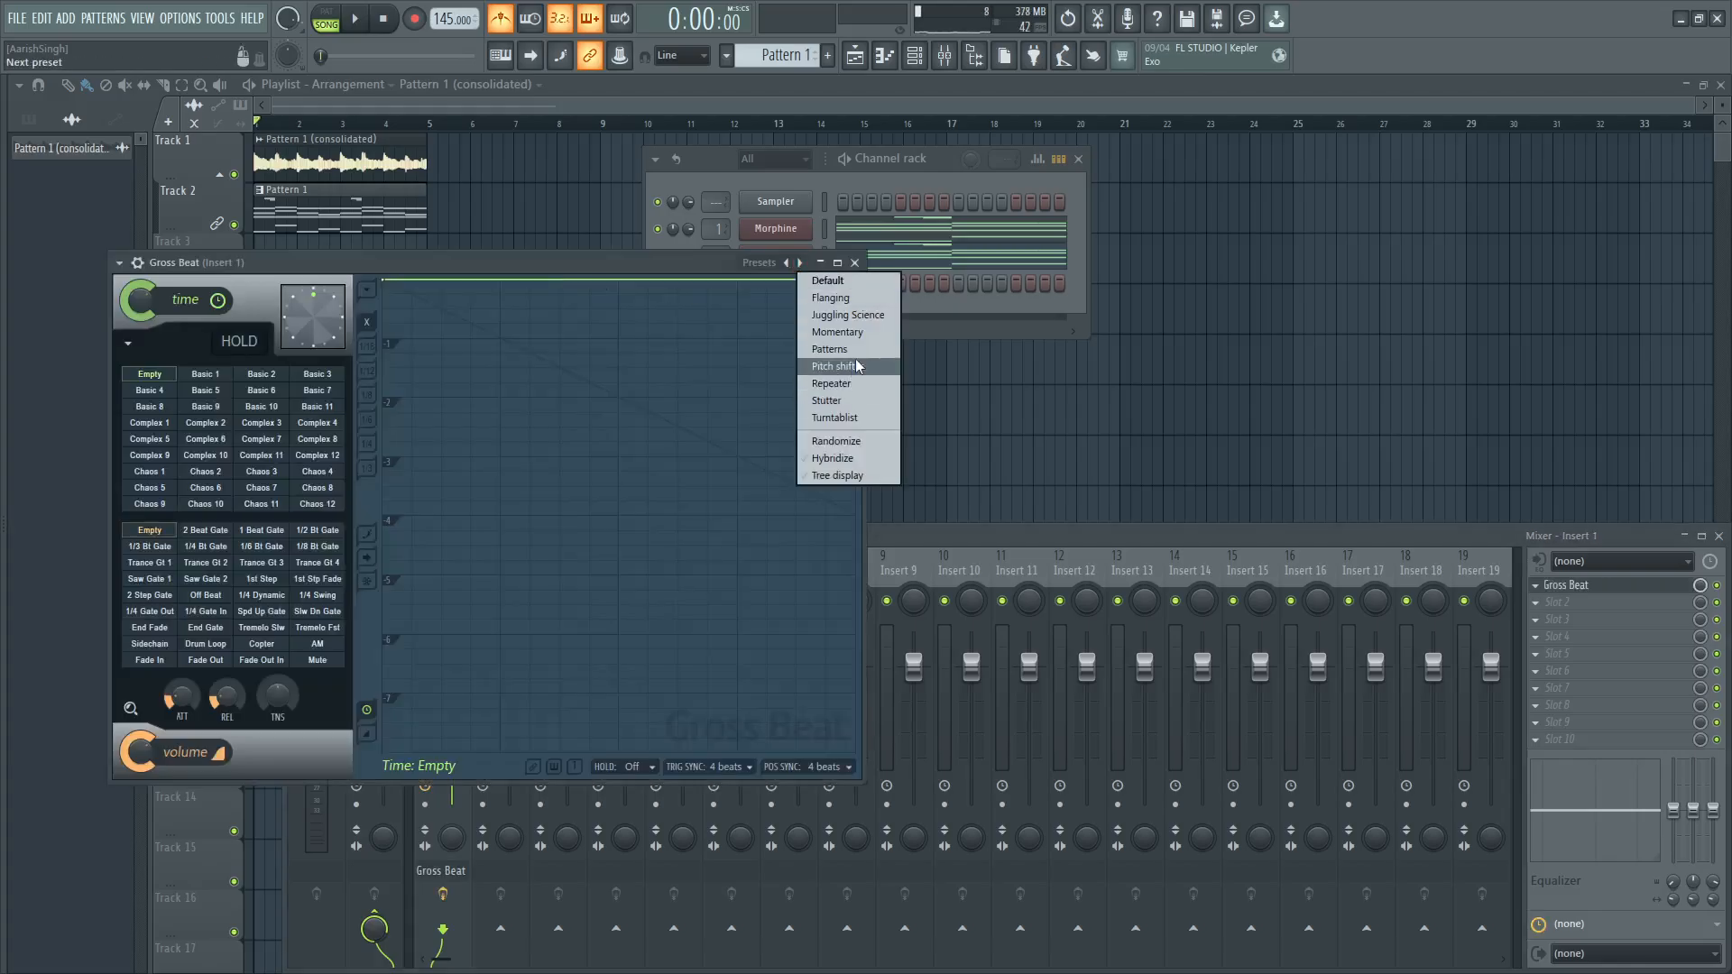
left_click(851, 337)
left_click(277, 488)
key("space")
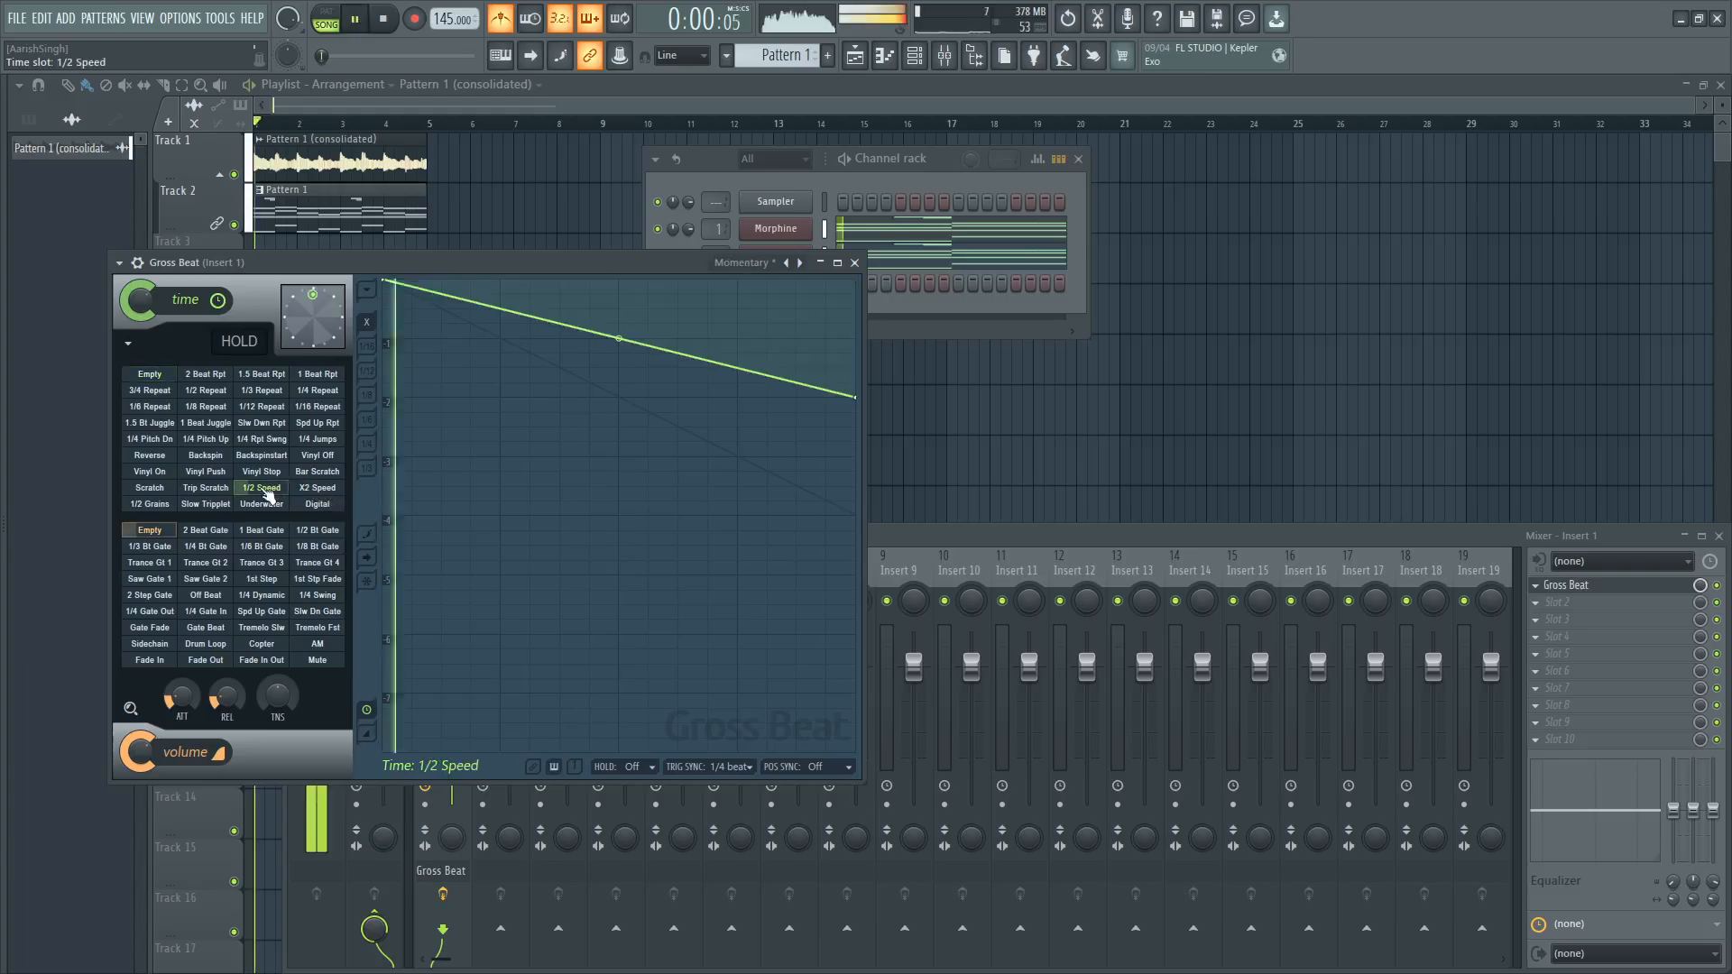
left_click(854, 263)
Audition Pattern 1 with Track 1 muted, unmute the track and lower the consolidated audio clip's channel volume.
left_click(433, 126)
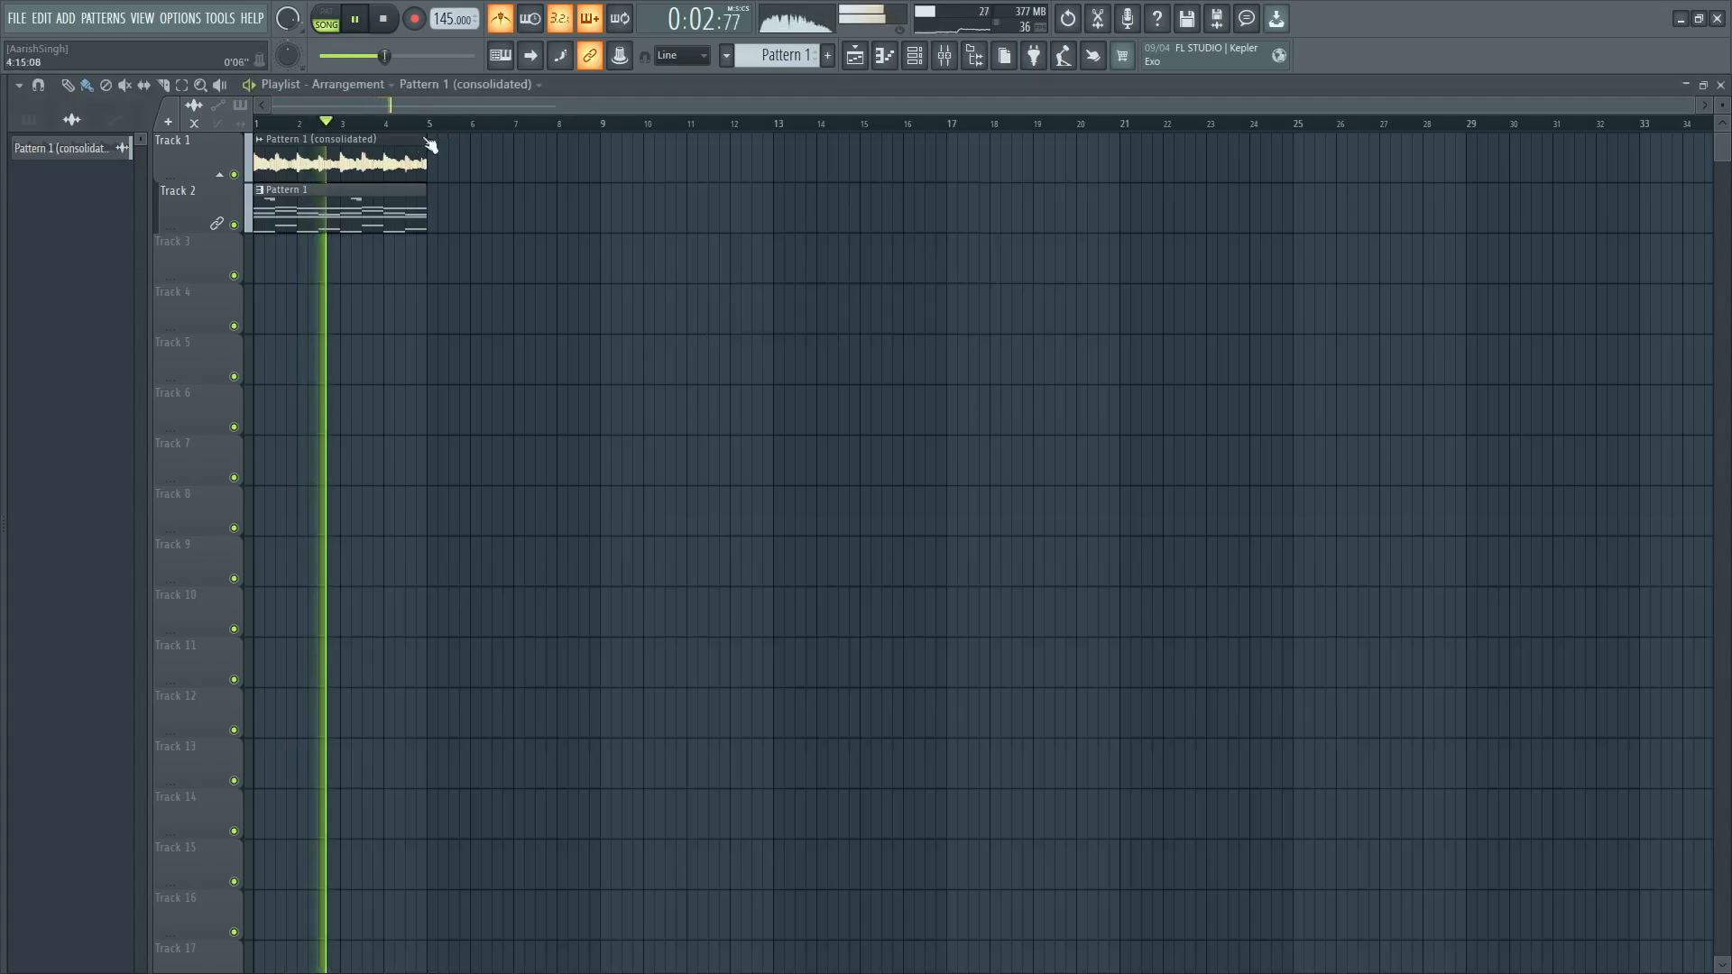
key("space")
left_click(234, 174)
key("space")
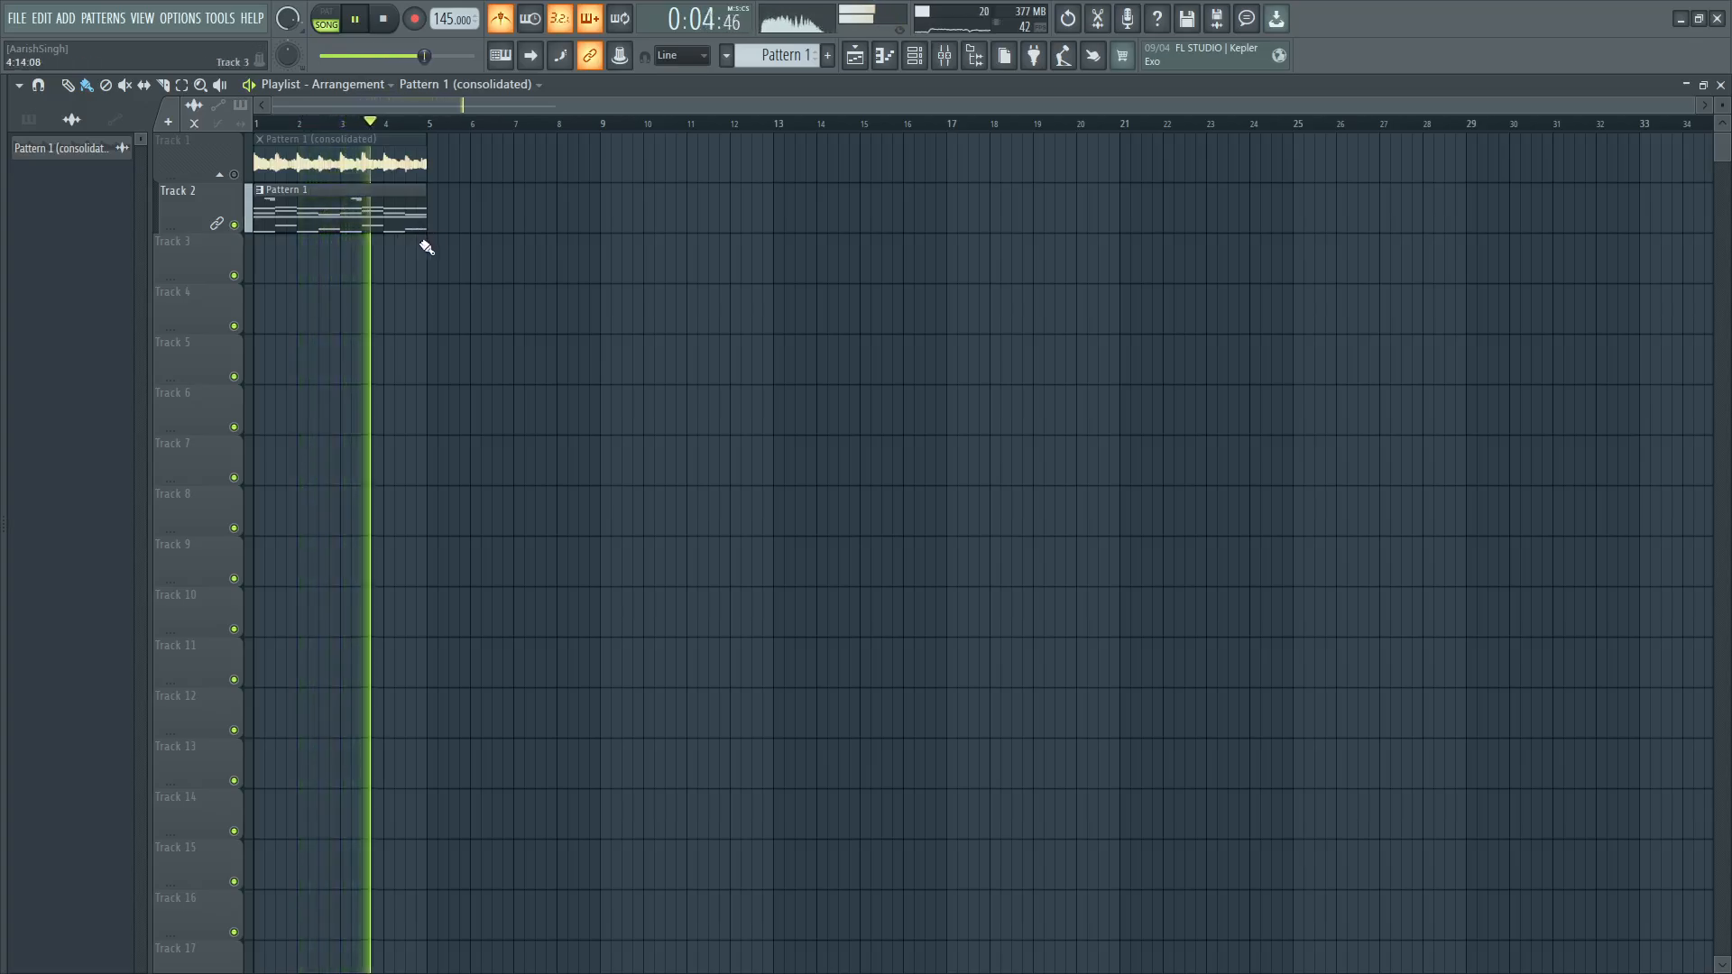
key("space")
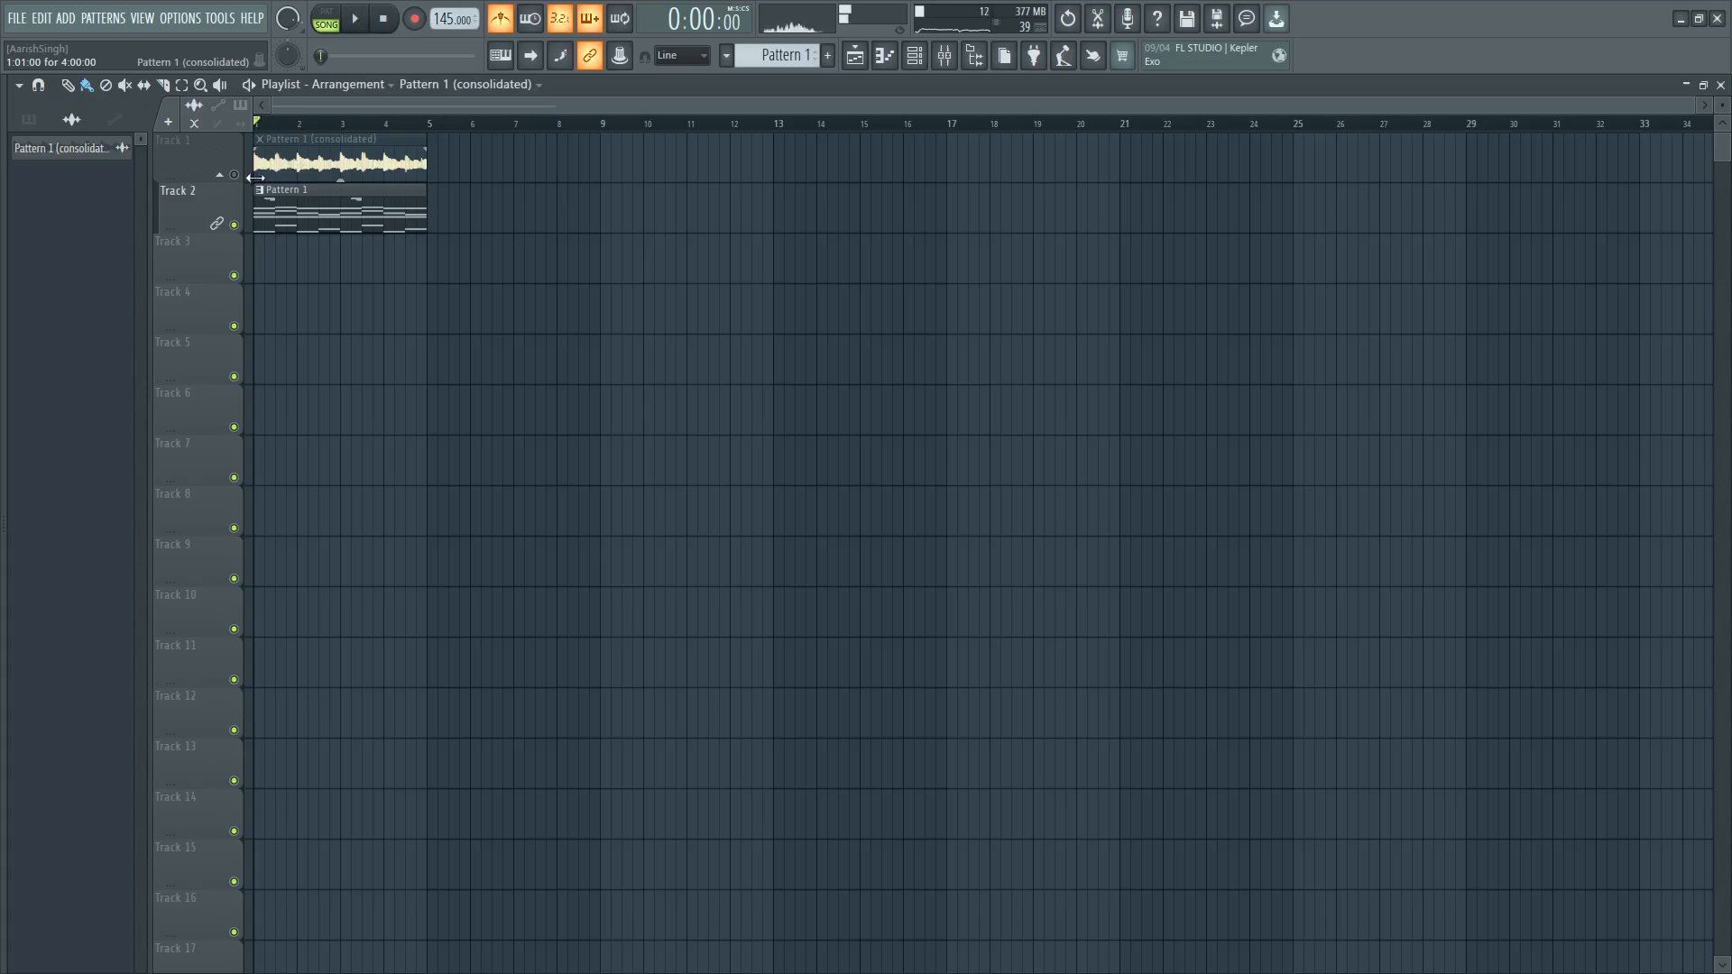
double_click(361, 165)
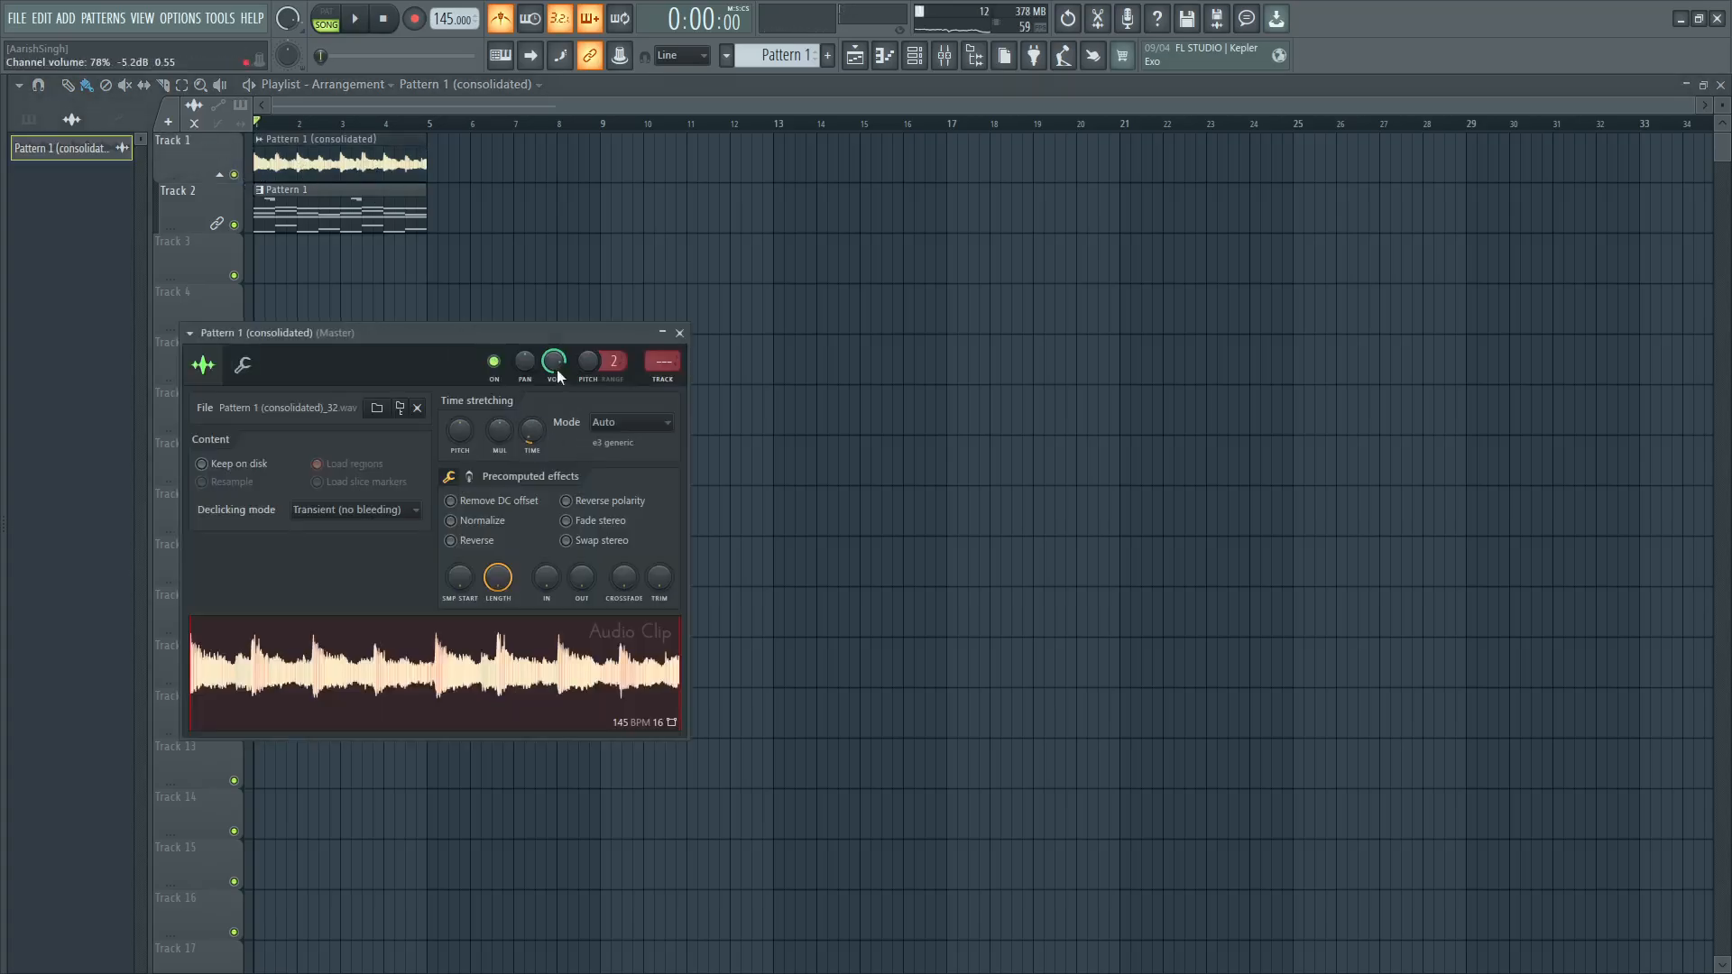
left_click(680, 334)
Duplicate the clips on Tracks 1 and 2 four times, up to bar 21, and play the arrangement.
key("ctrl+a")
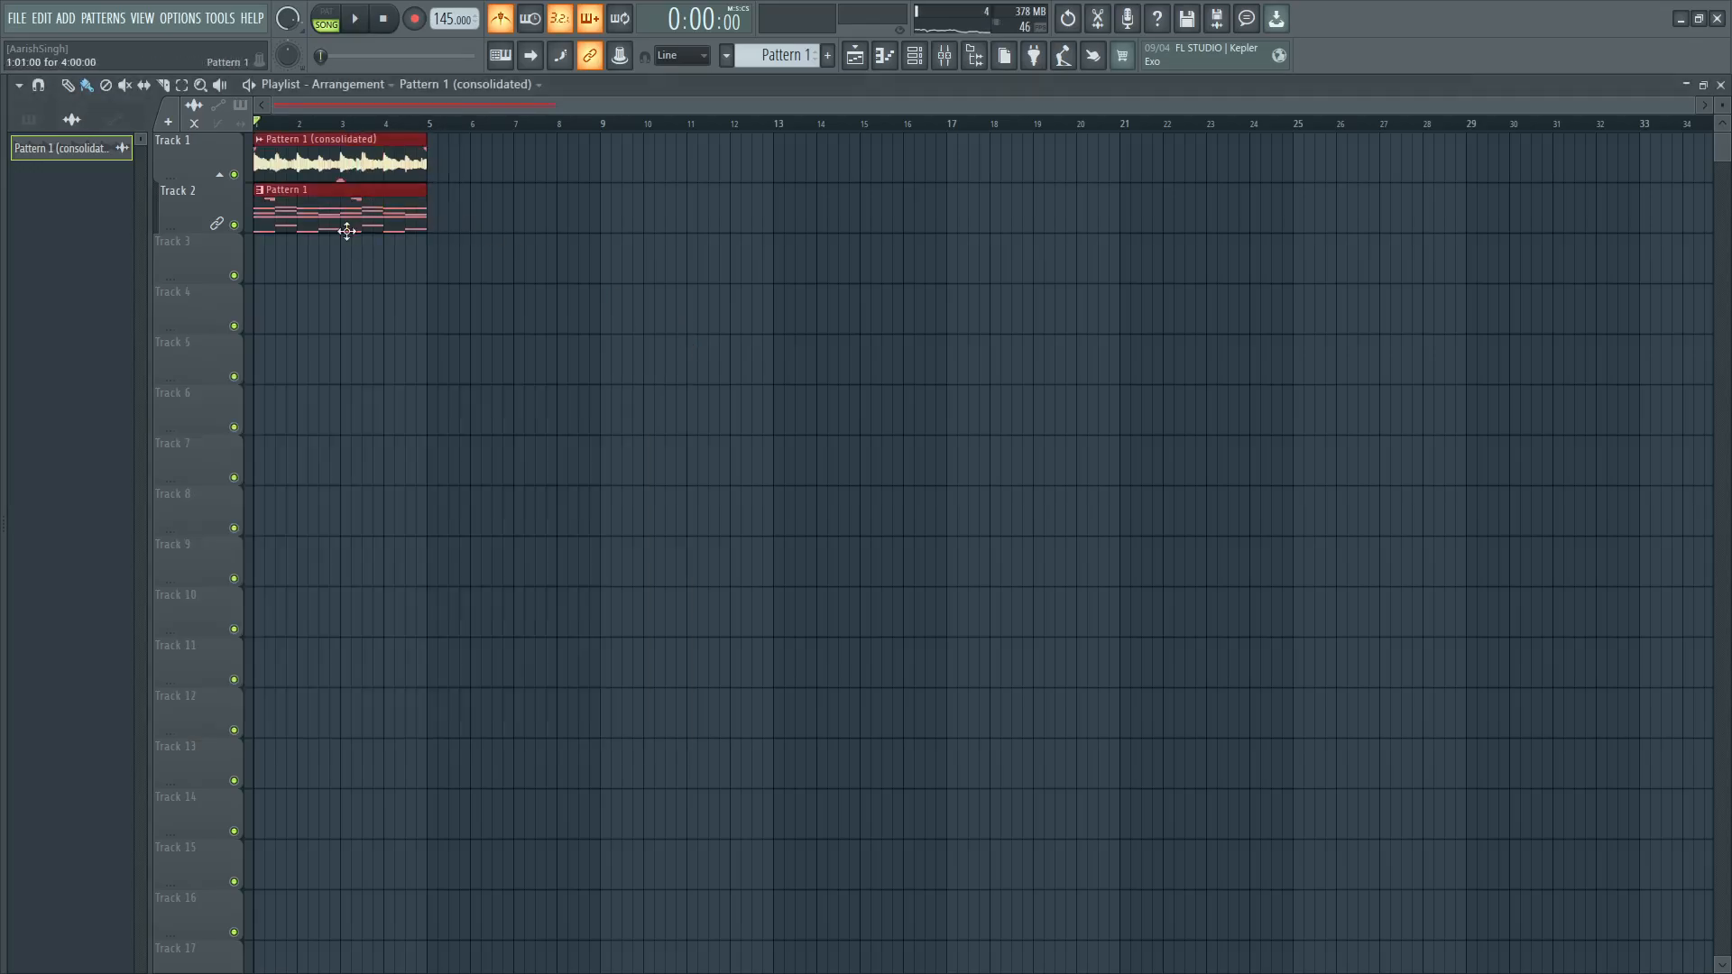
key("ctrl+b")
key("ctrl+b")
key("ctrl+b")
key("ctrl+b")
key("space")
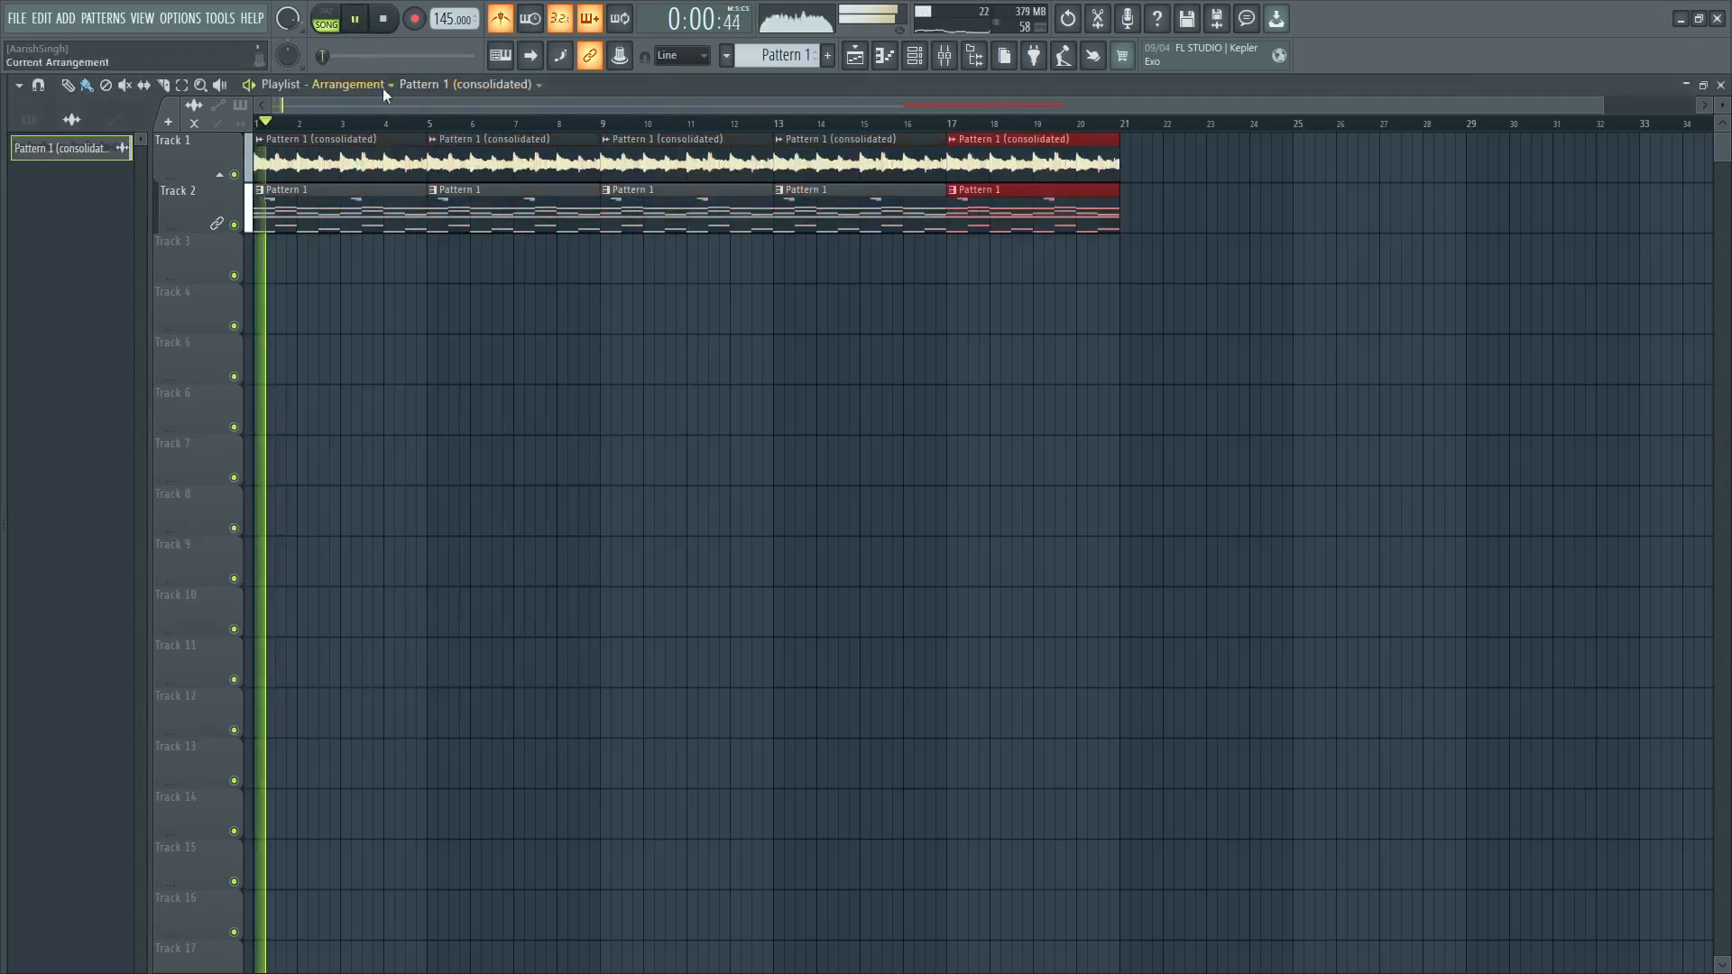
left_click(927, 61)
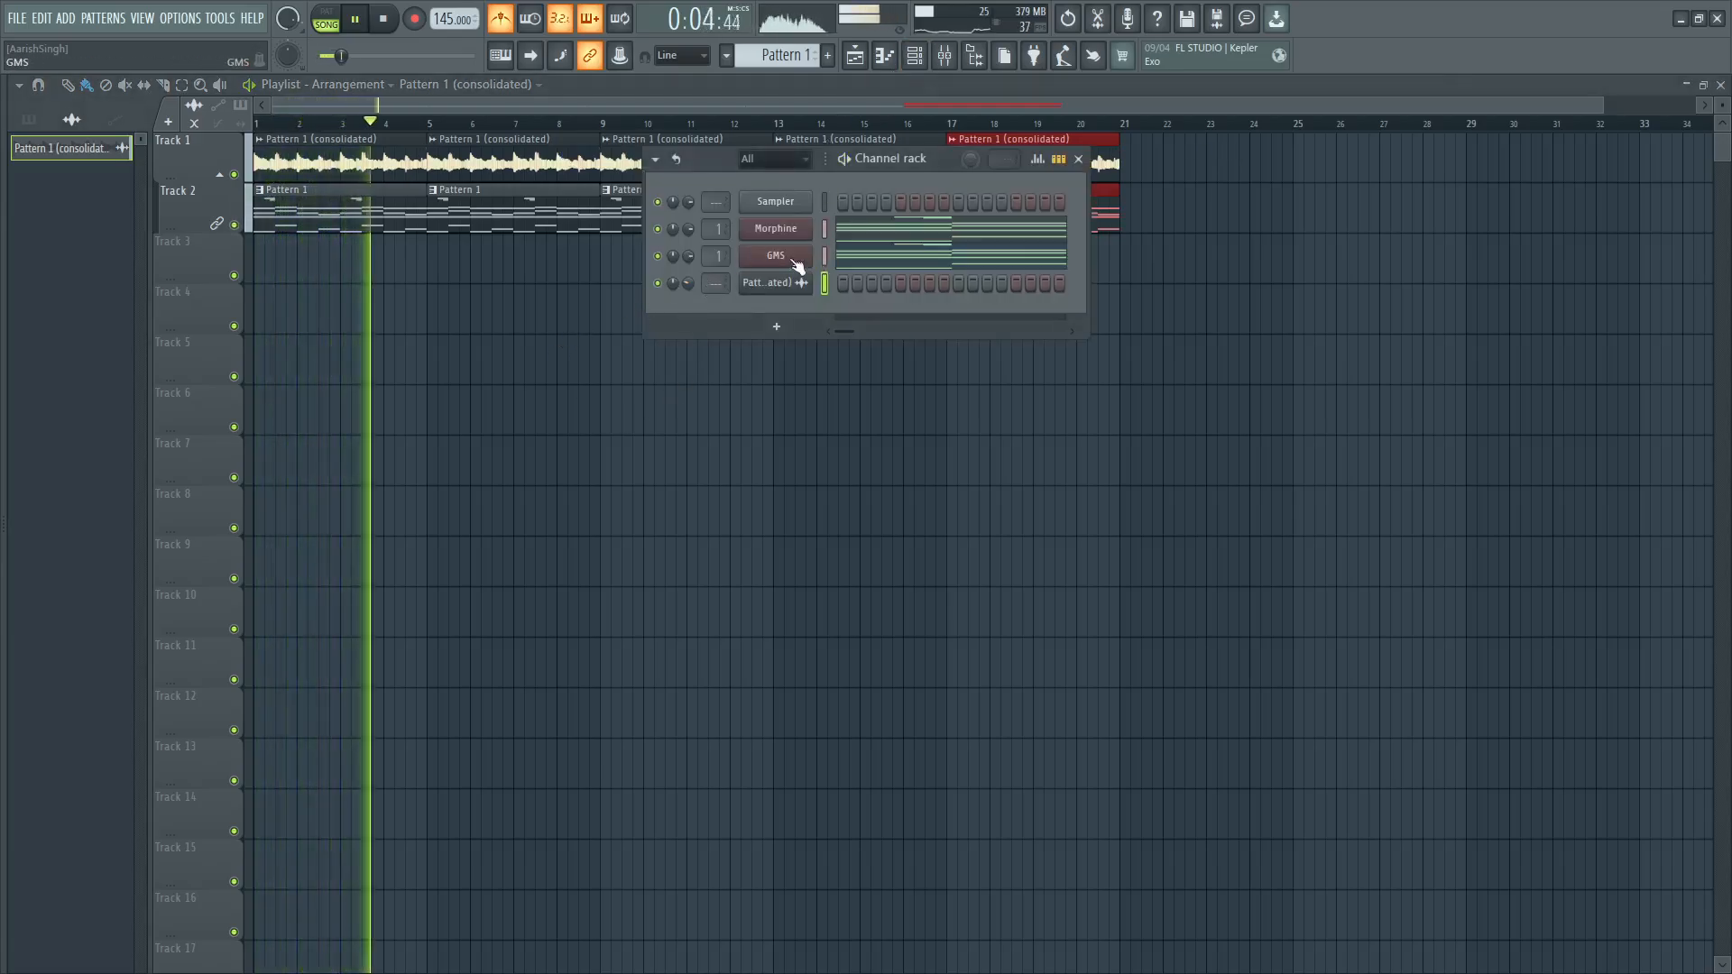
key("space")
Route the consolidated audio clip to mixer track 2 and load Gross Beat on that track.
key("F9")
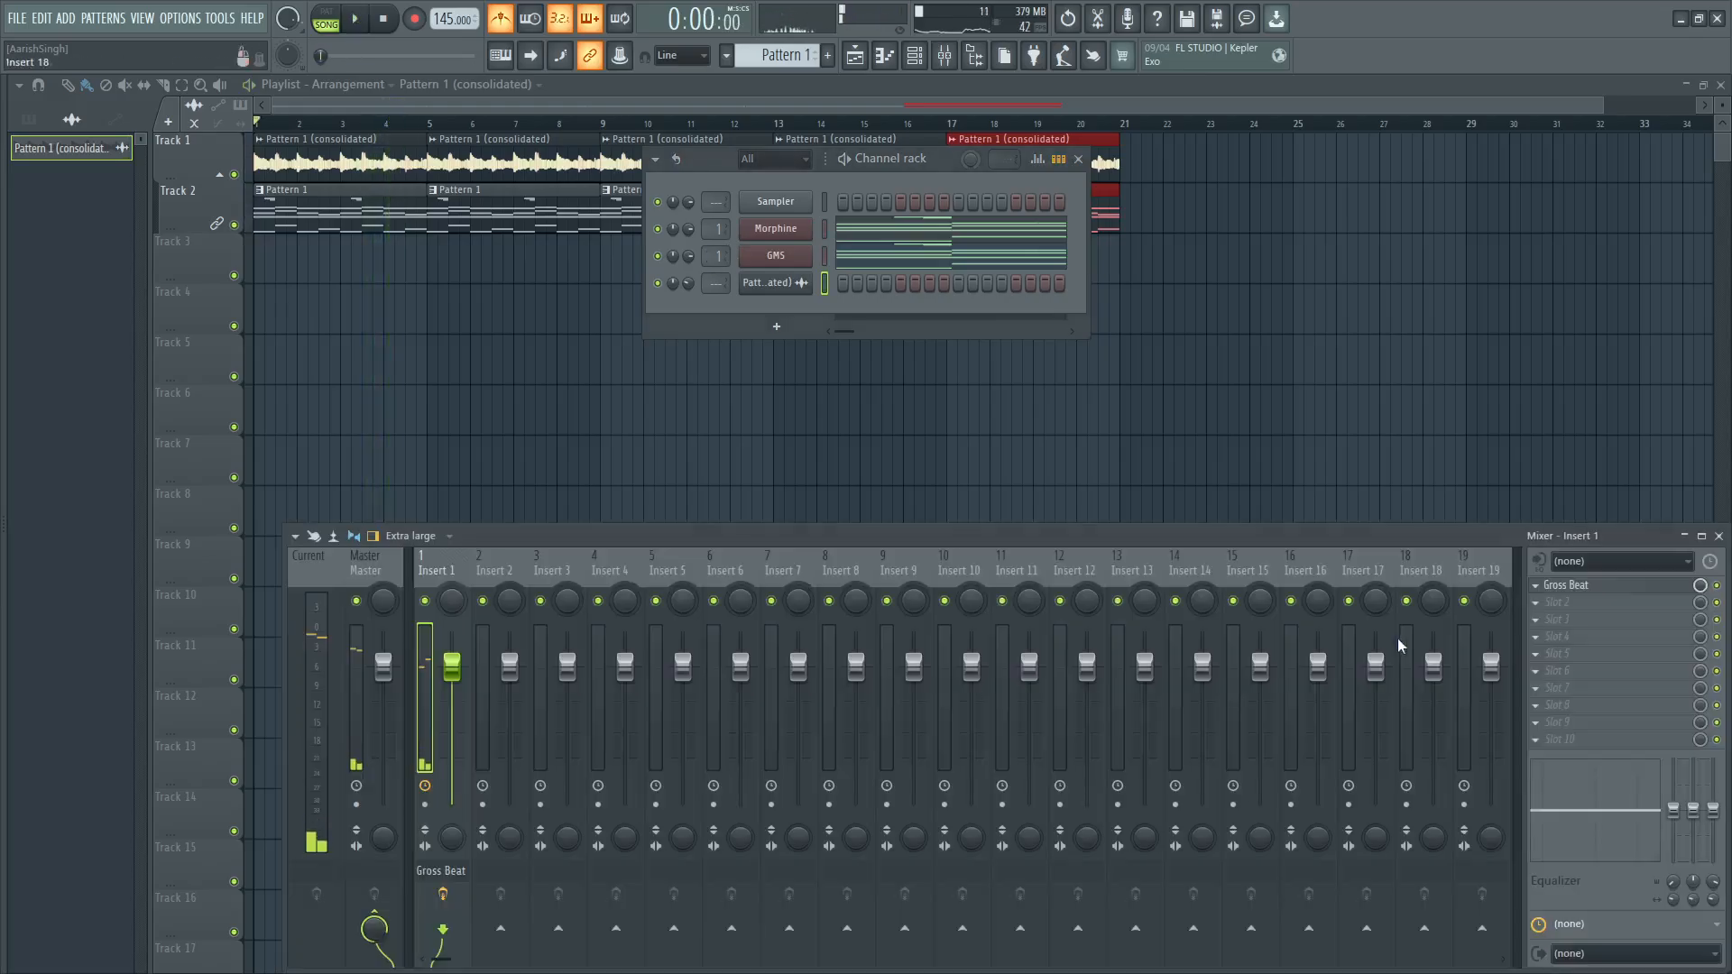
double_click(506, 157)
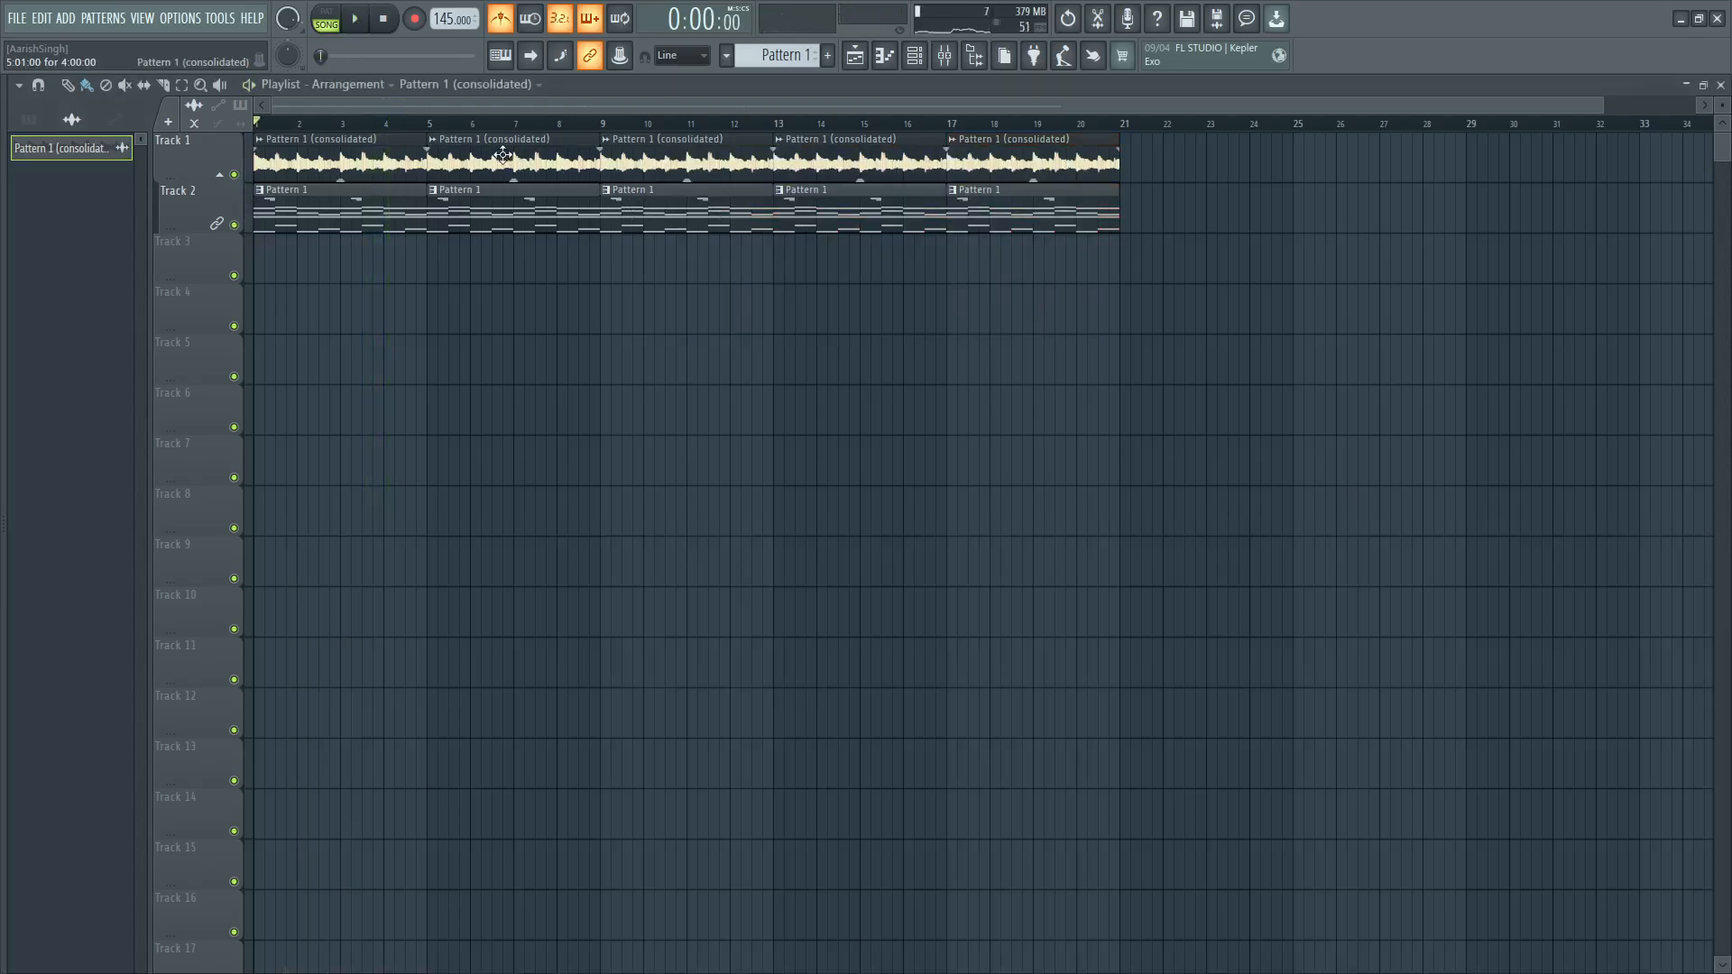
key("ctrl+l")
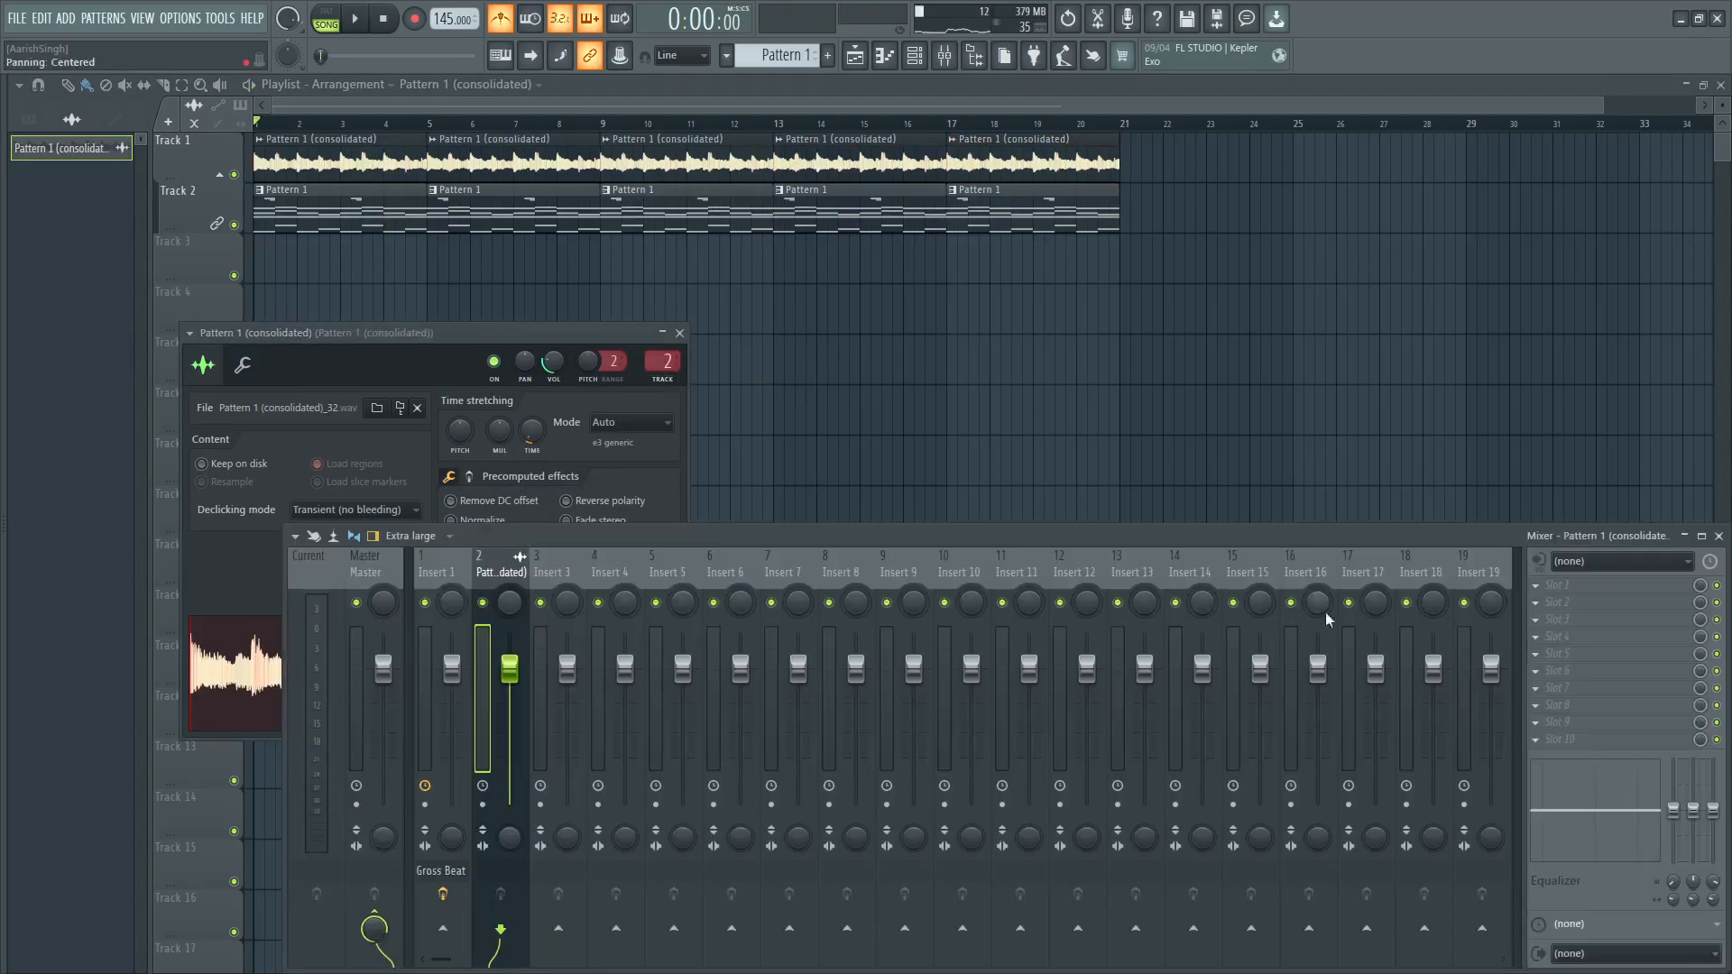
left_click(1595, 586)
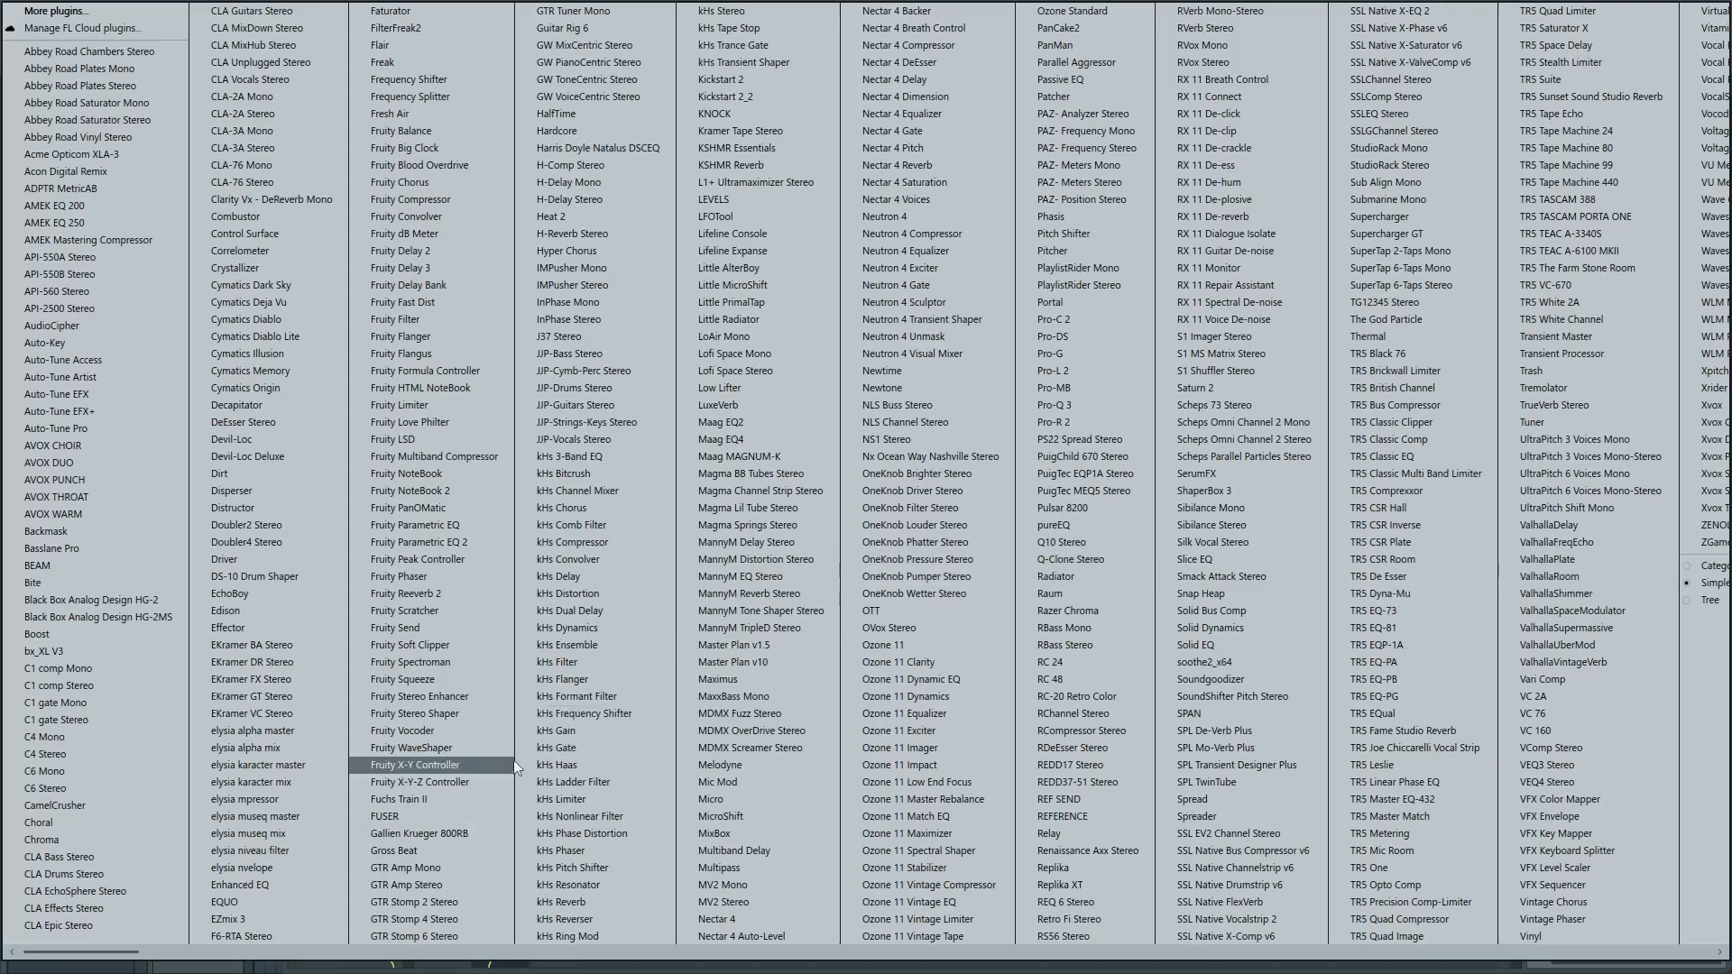
left_click(447, 854)
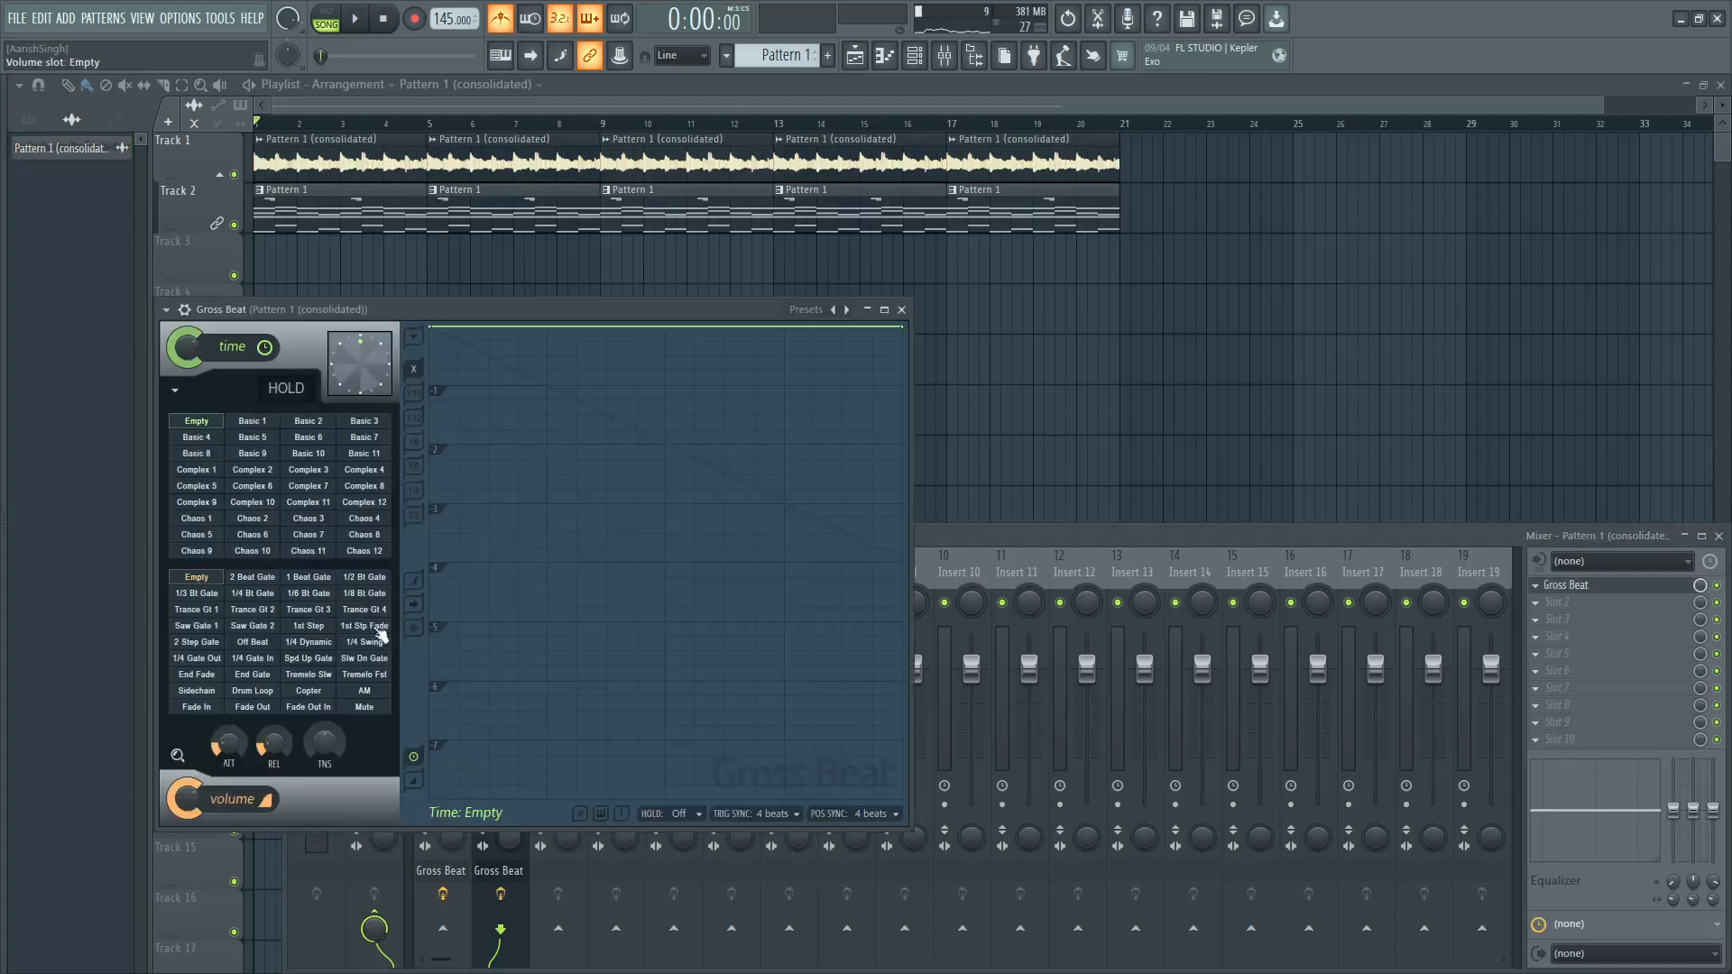
Try the default Sidechain volume slot in Gross Beat on the audio clip and play it back.
left_click(197, 691)
key("space")
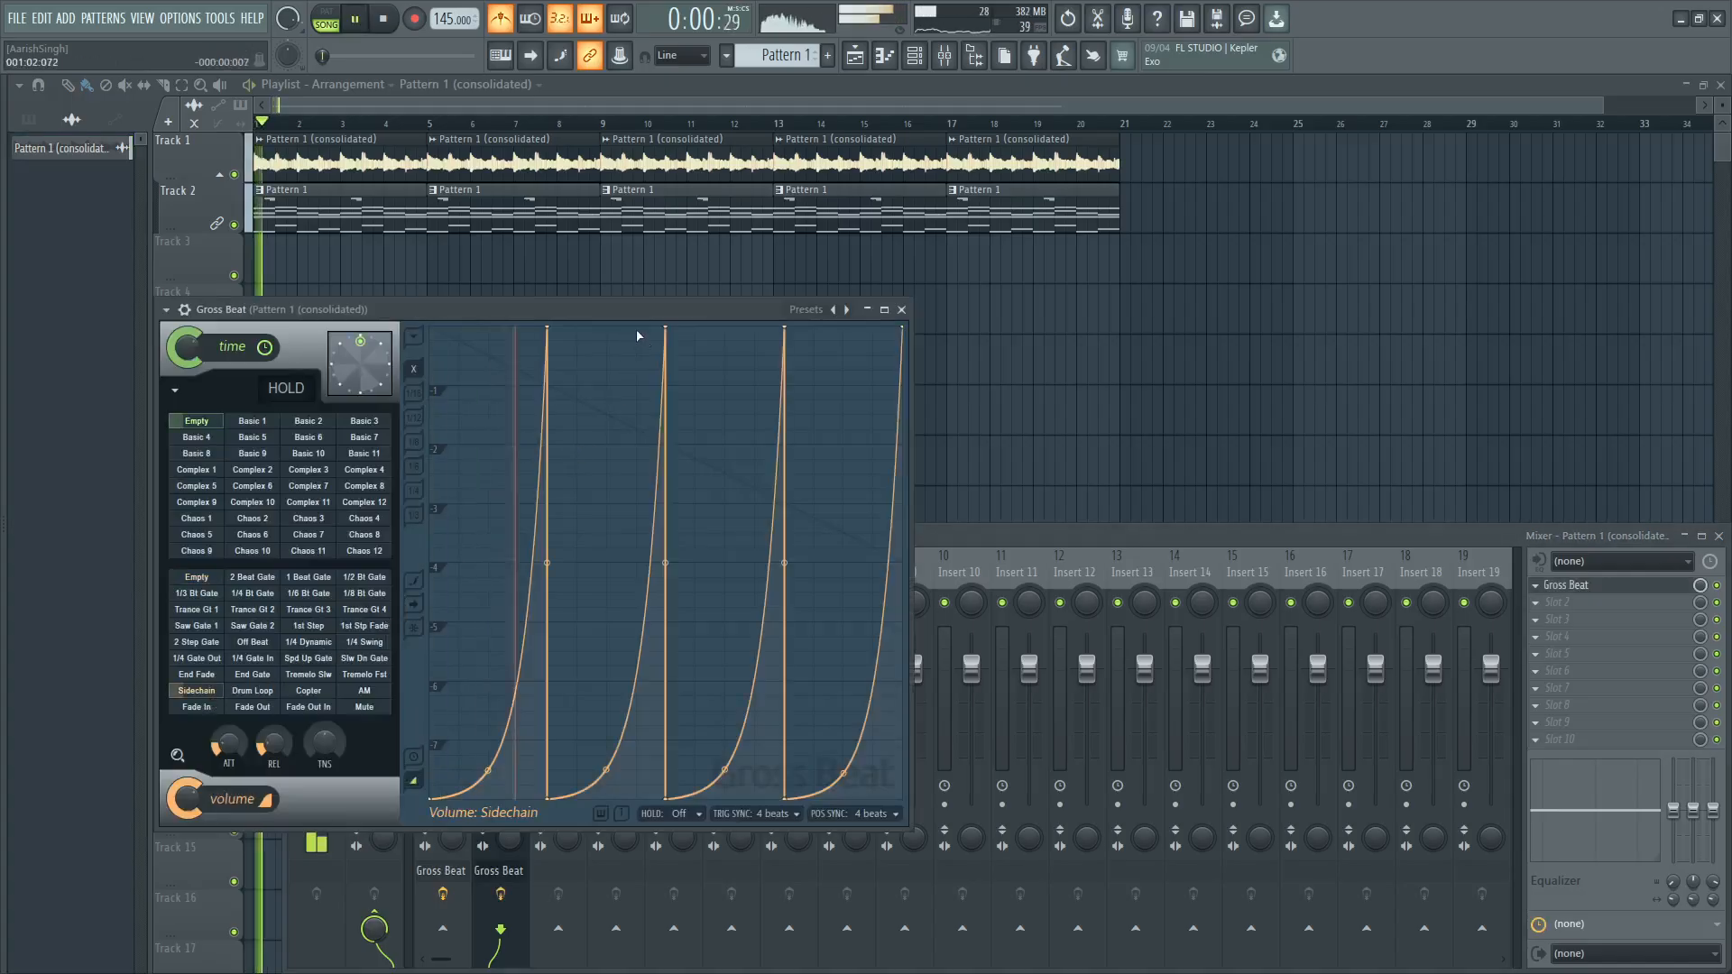
key("space")
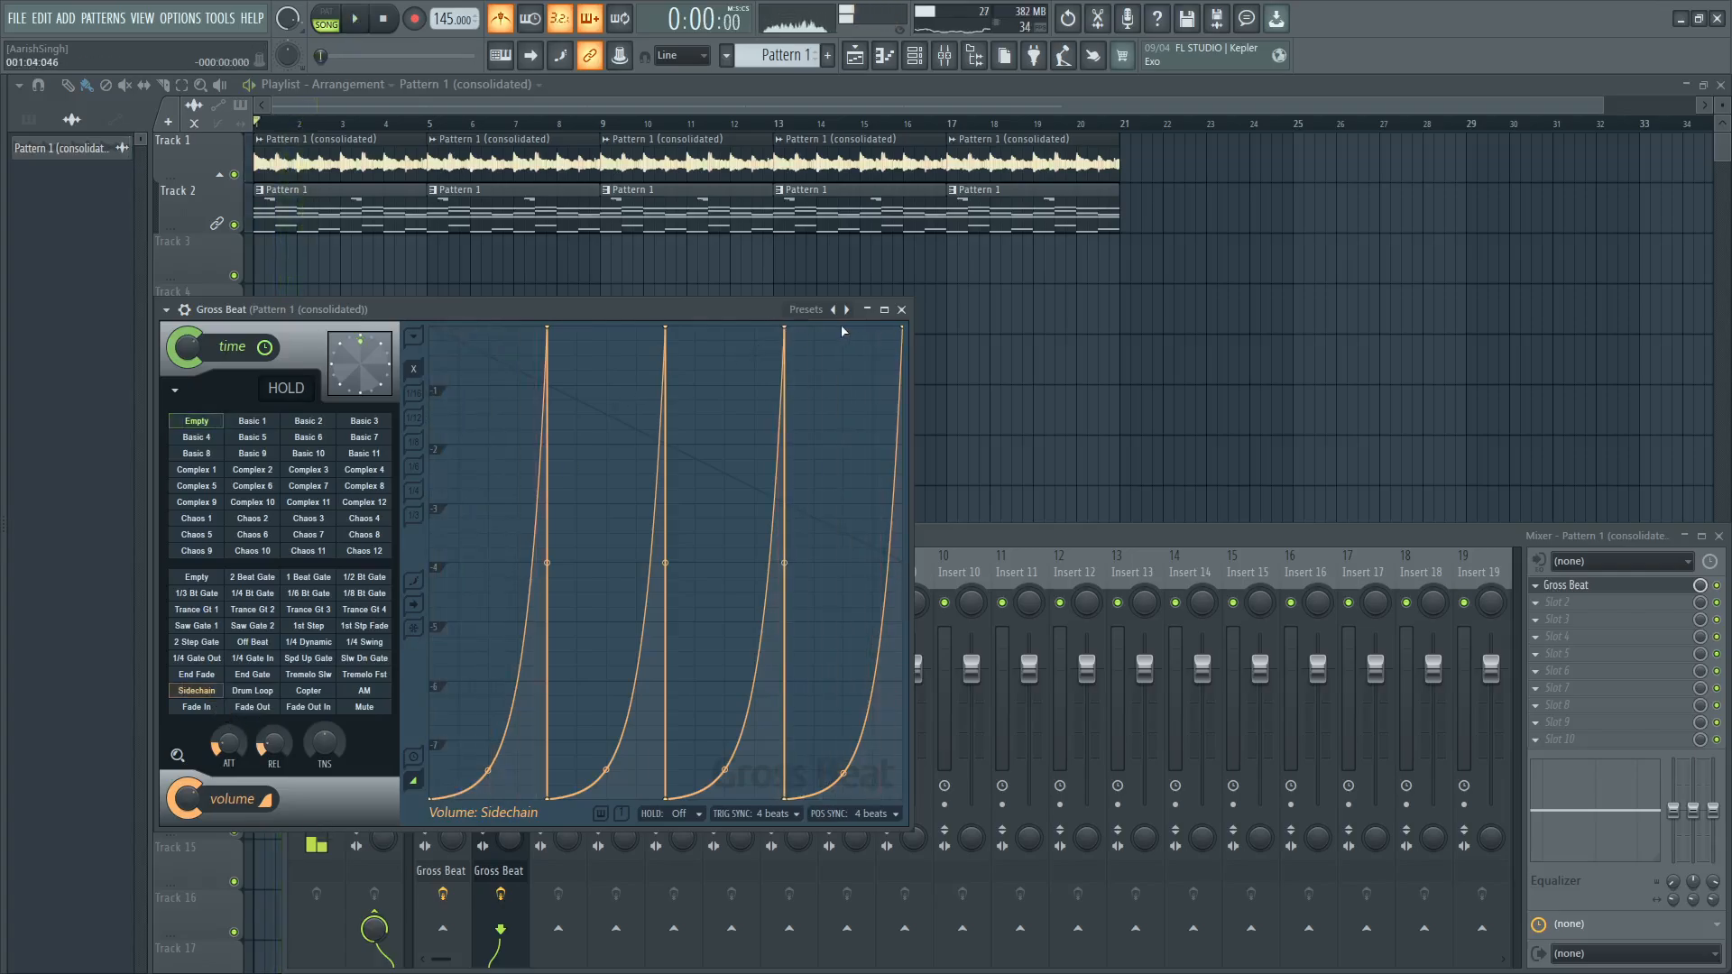
Load the Momentary preset in the audio clip's Gross Beat and play it with the Sidechain volume slot.
left_click(808, 309)
left_click(879, 365)
left_click(215, 692)
key("space")
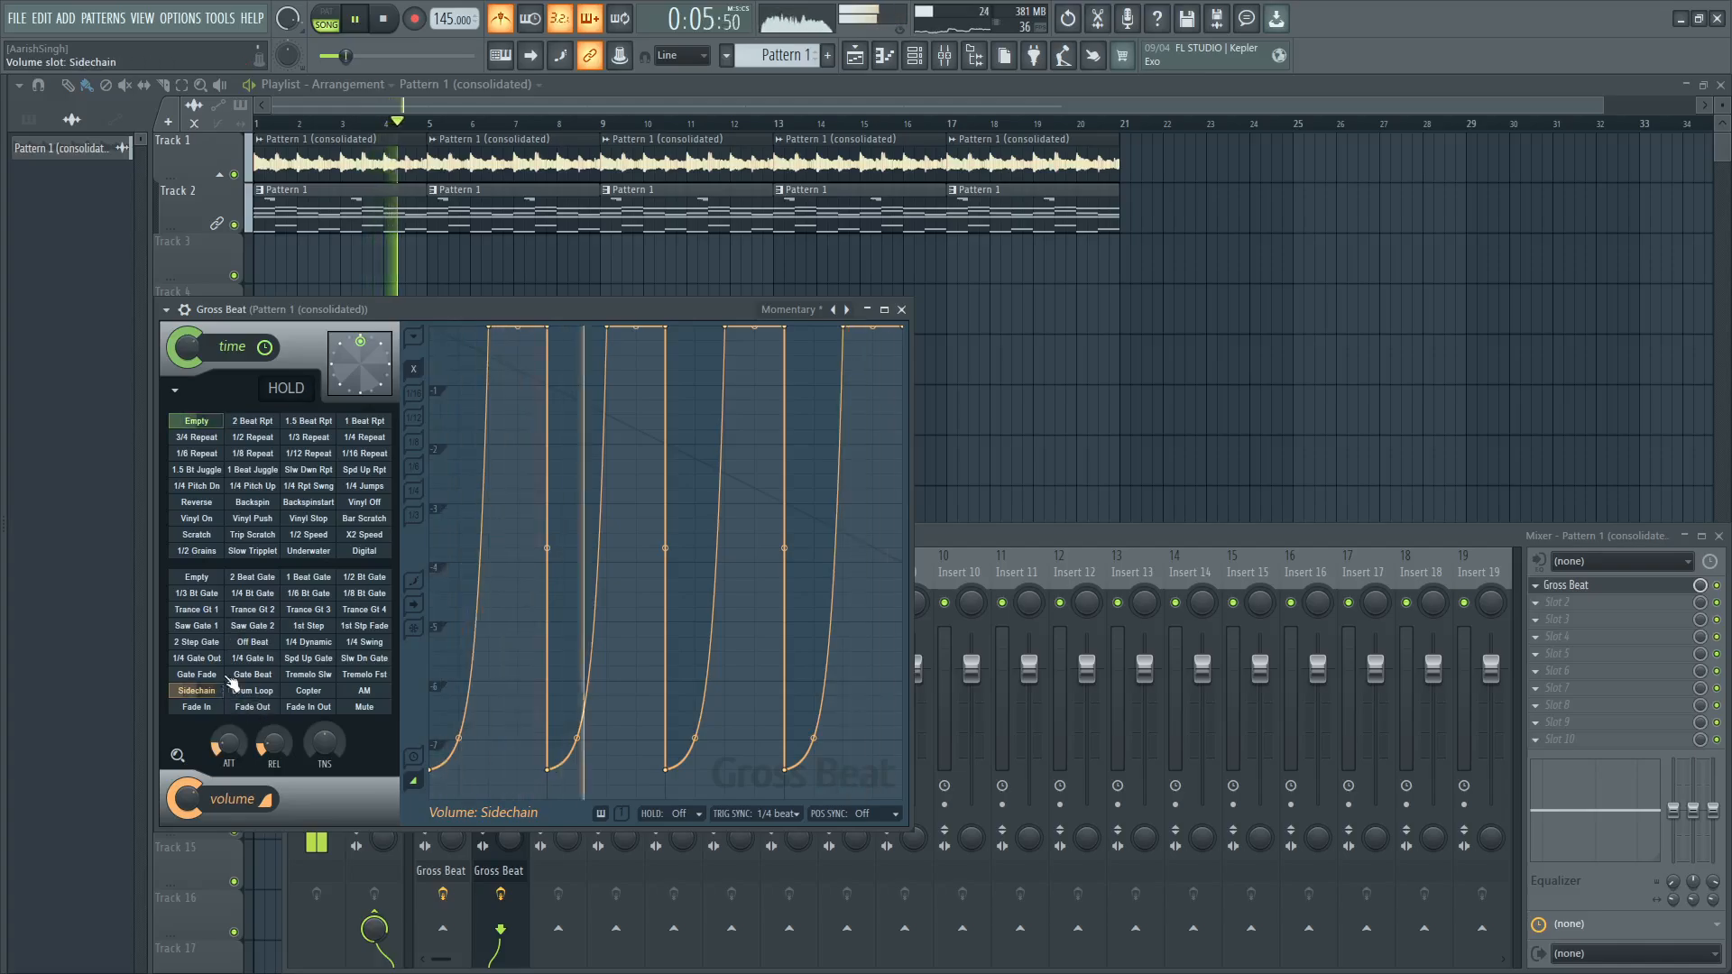
Lower the time mix in the audio clip's Gross Beat and audition the arrangement again.
key("space")
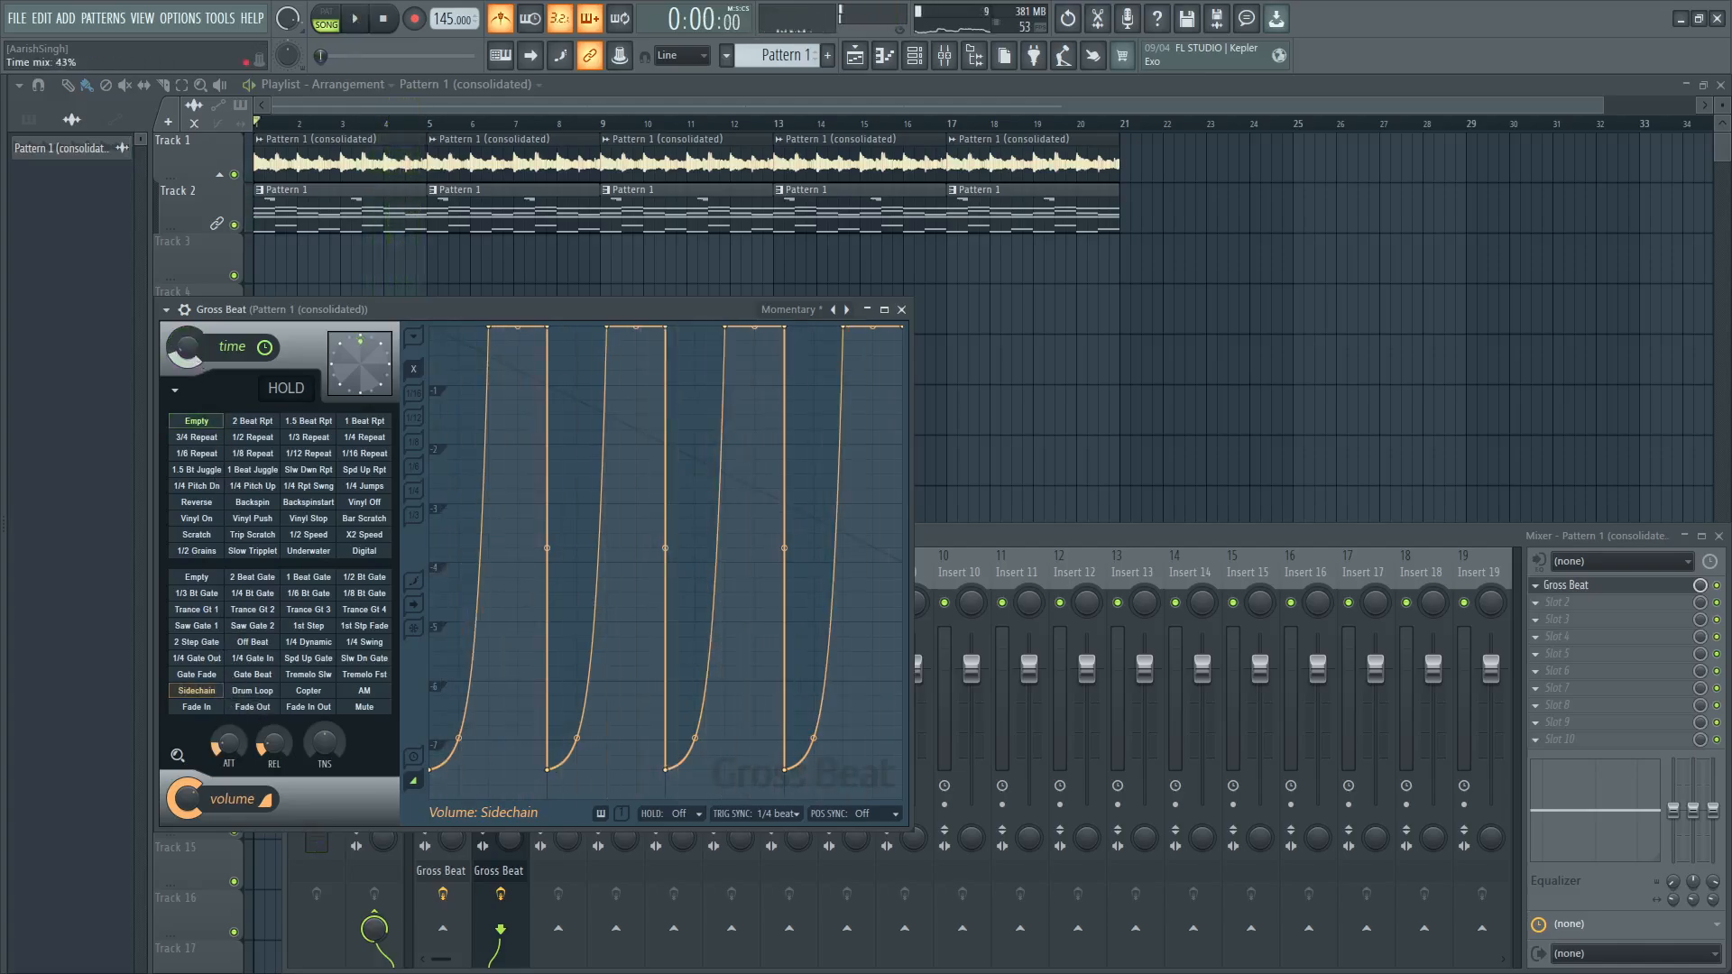
key("space")
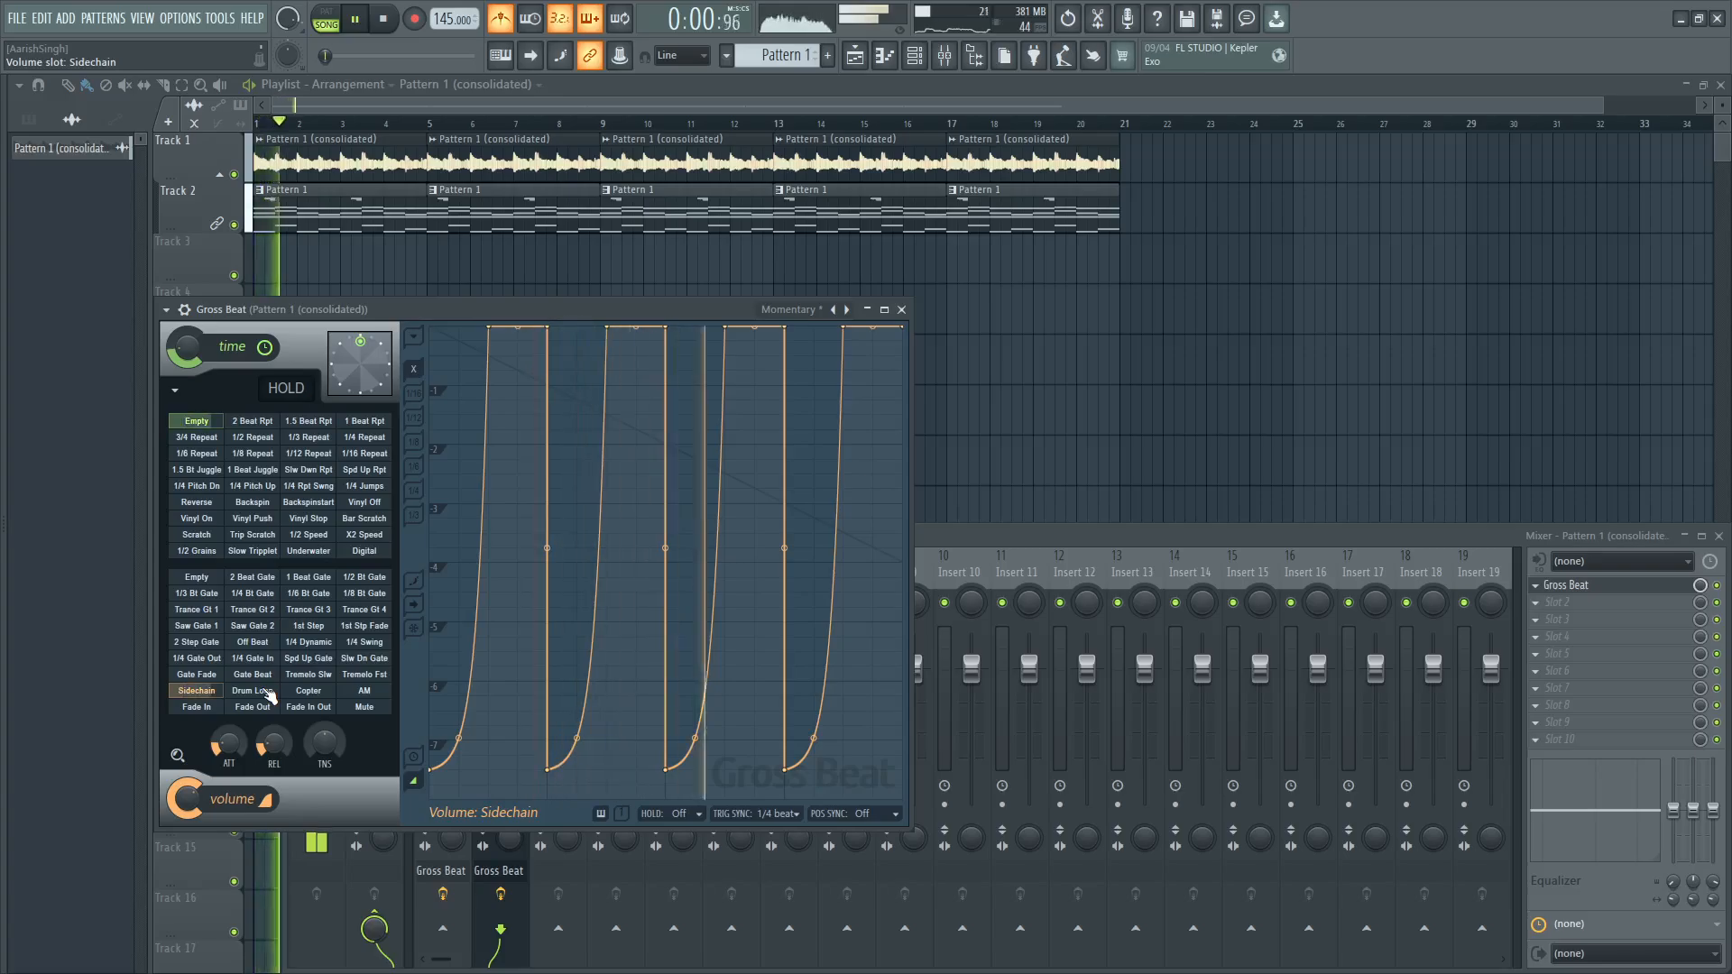
key("space")
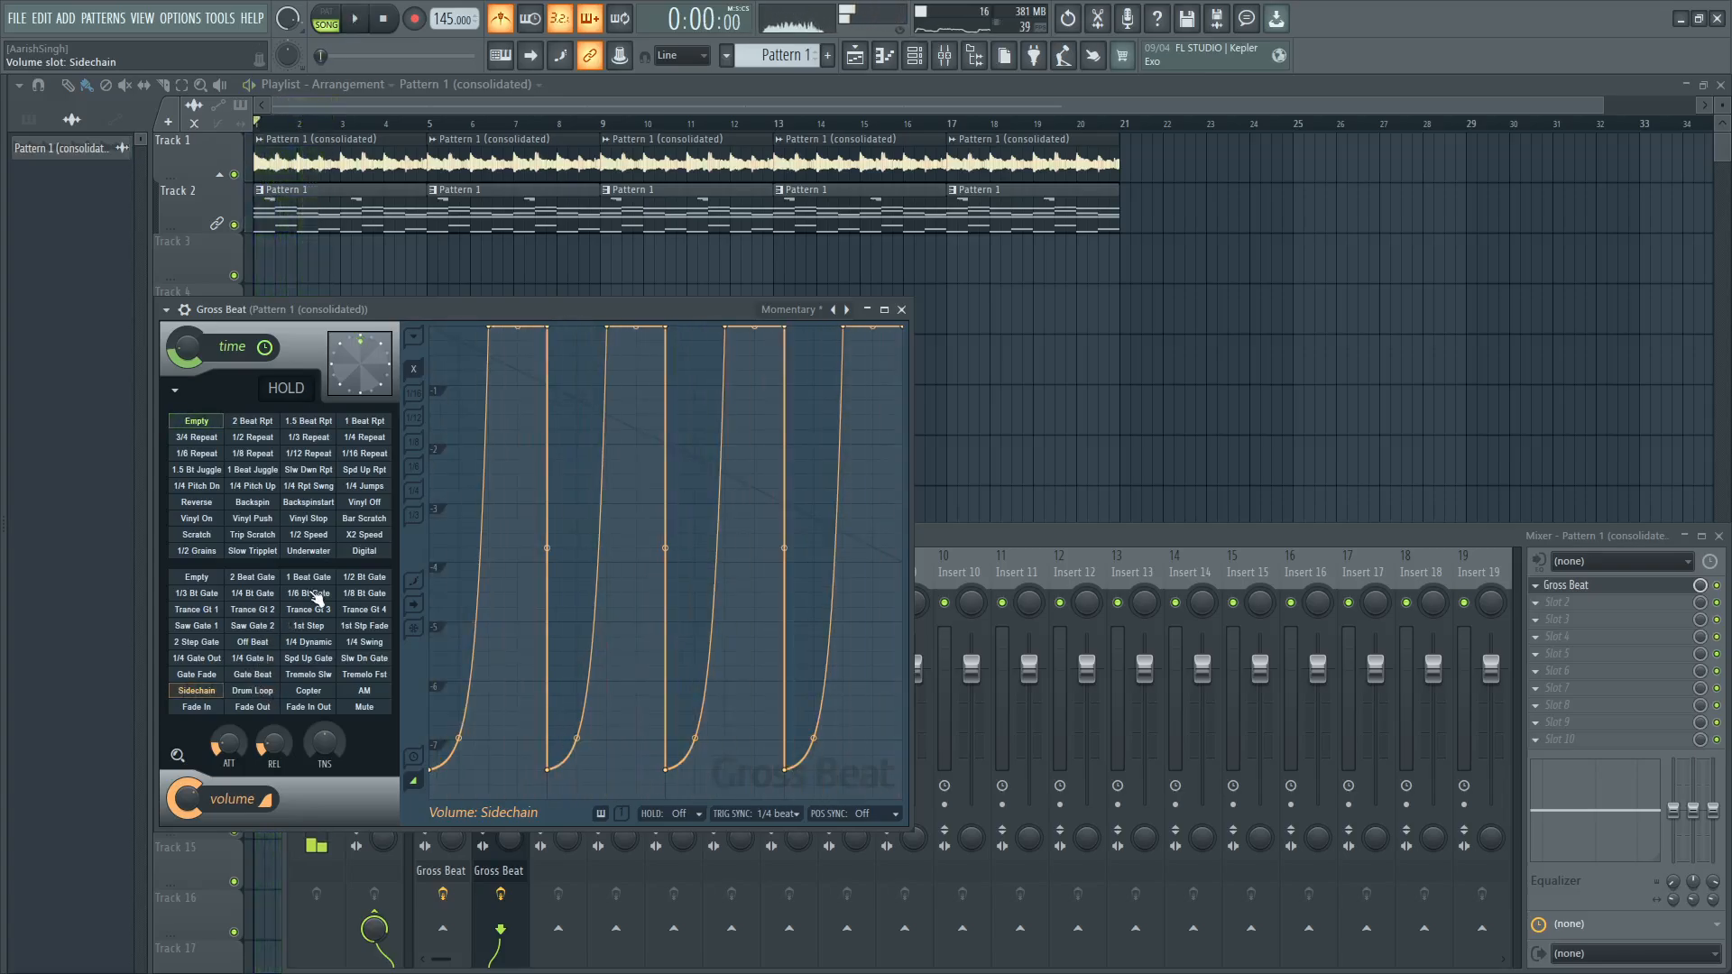
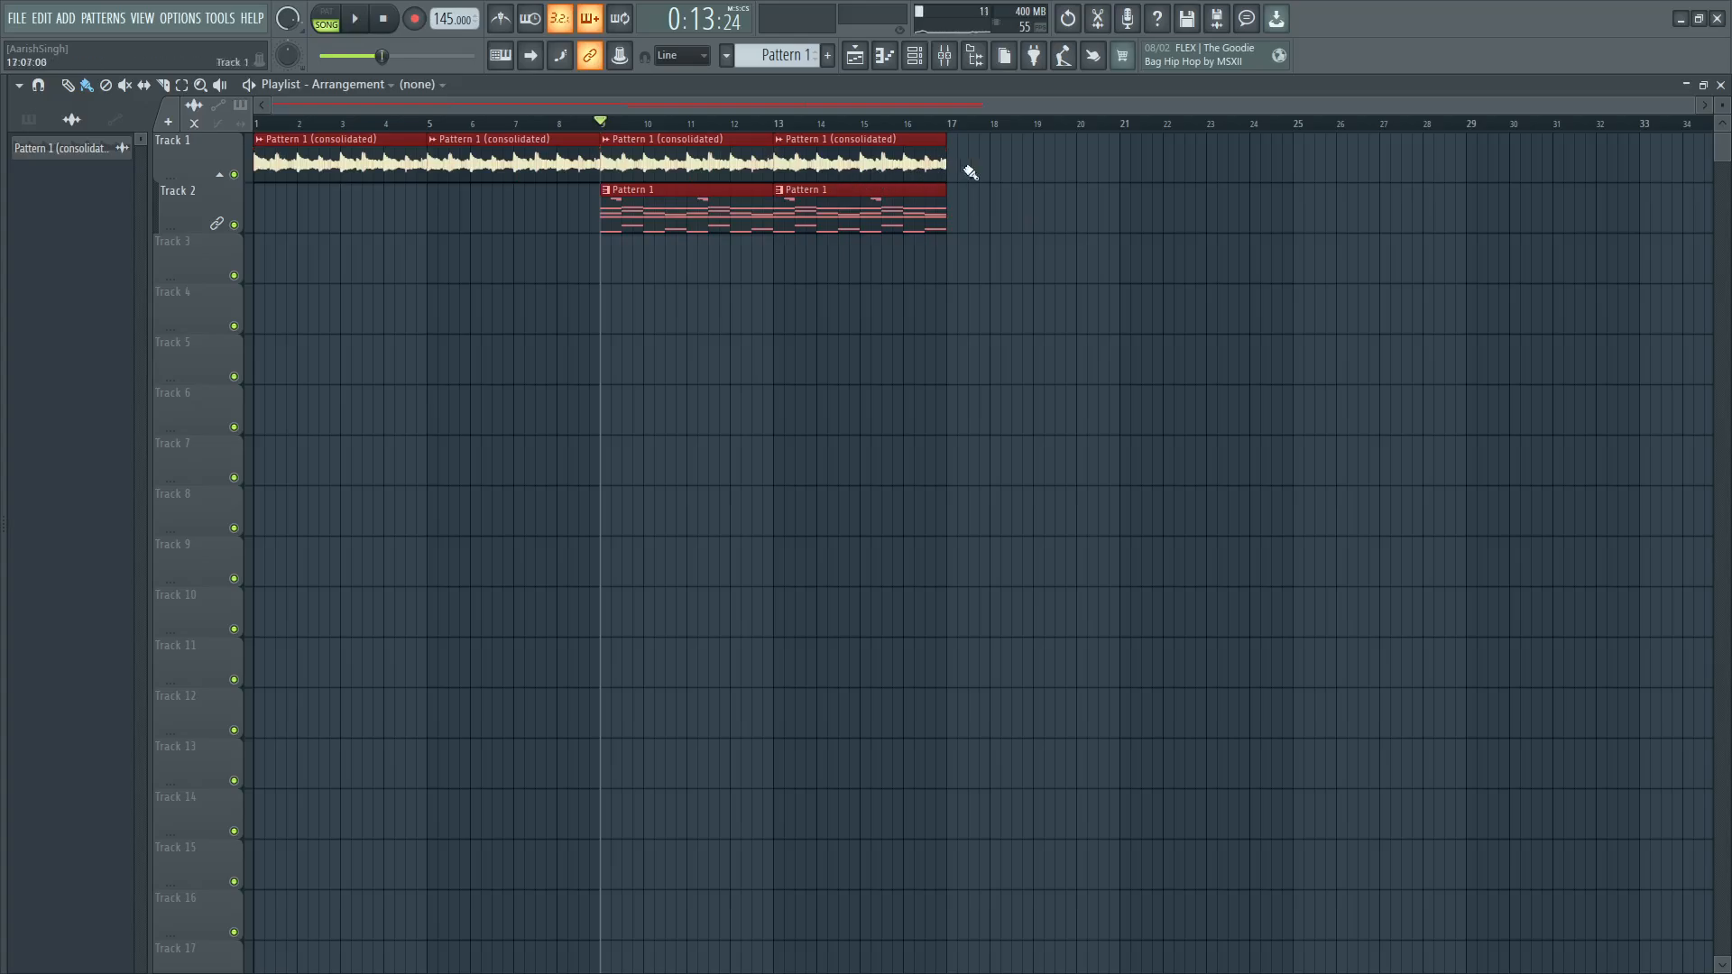
Try consolidating all clips on Tracks 1 and 2 into one audio clip, play it from bar 1, and undo the consolidation.
left_click_drag(969, 166, 364, 235)
key("ctrl+alt+c")
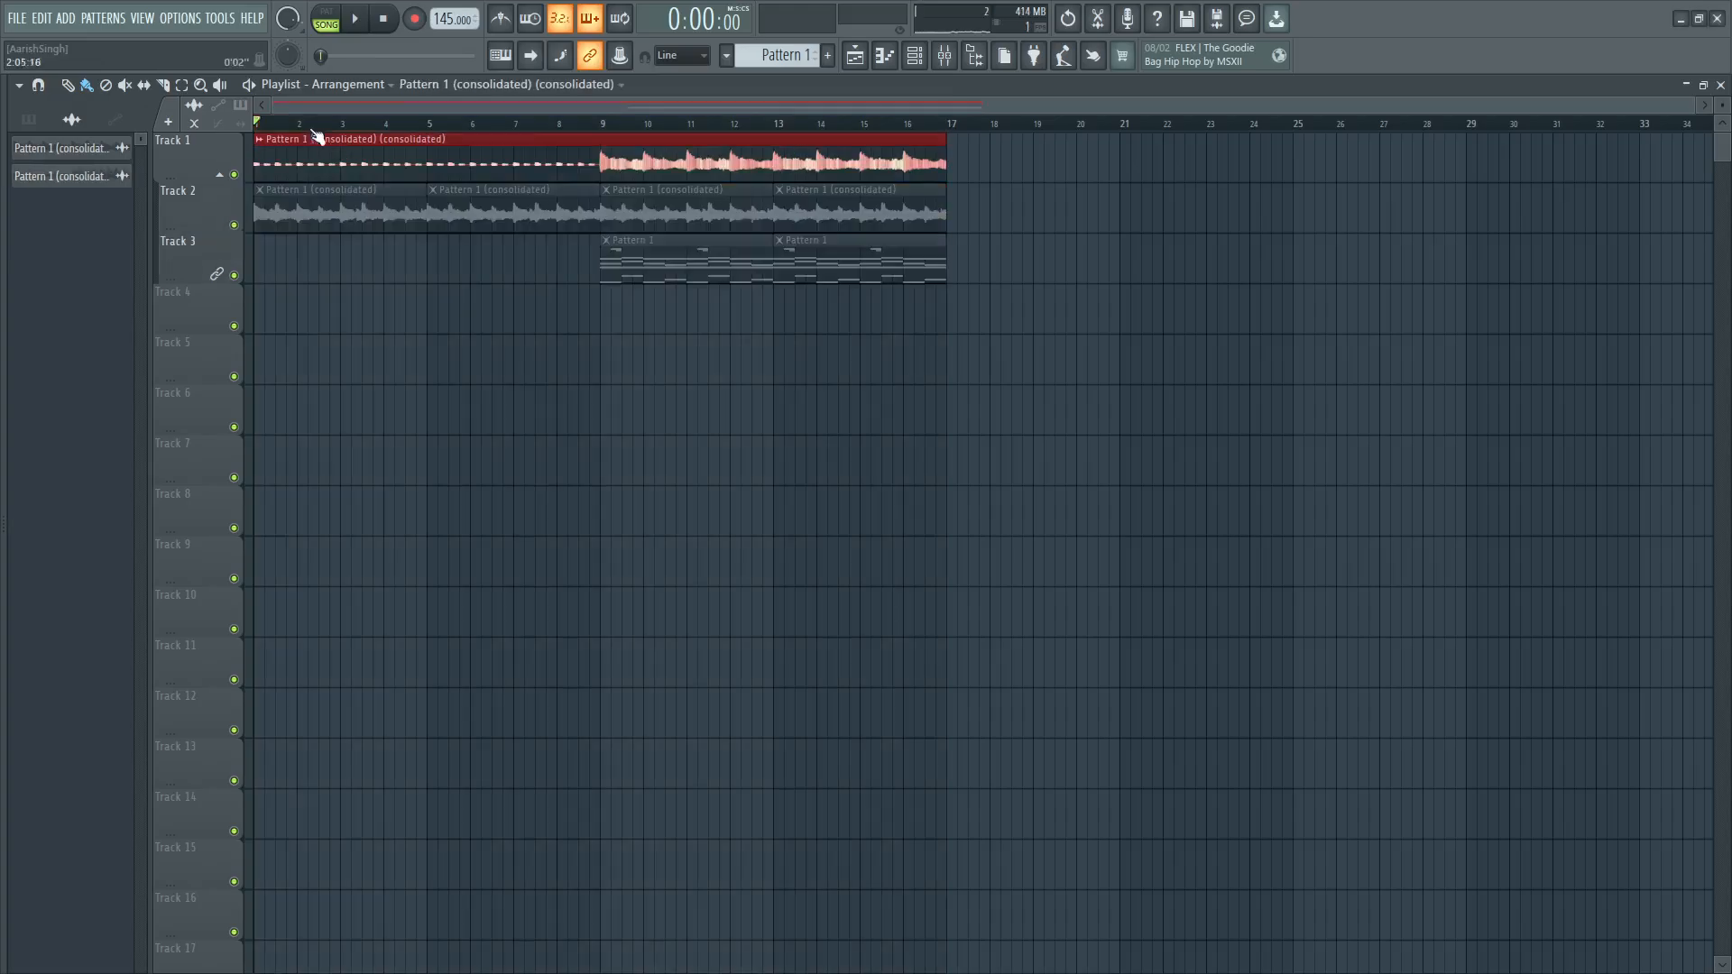
left_click(268, 124)
key("space")
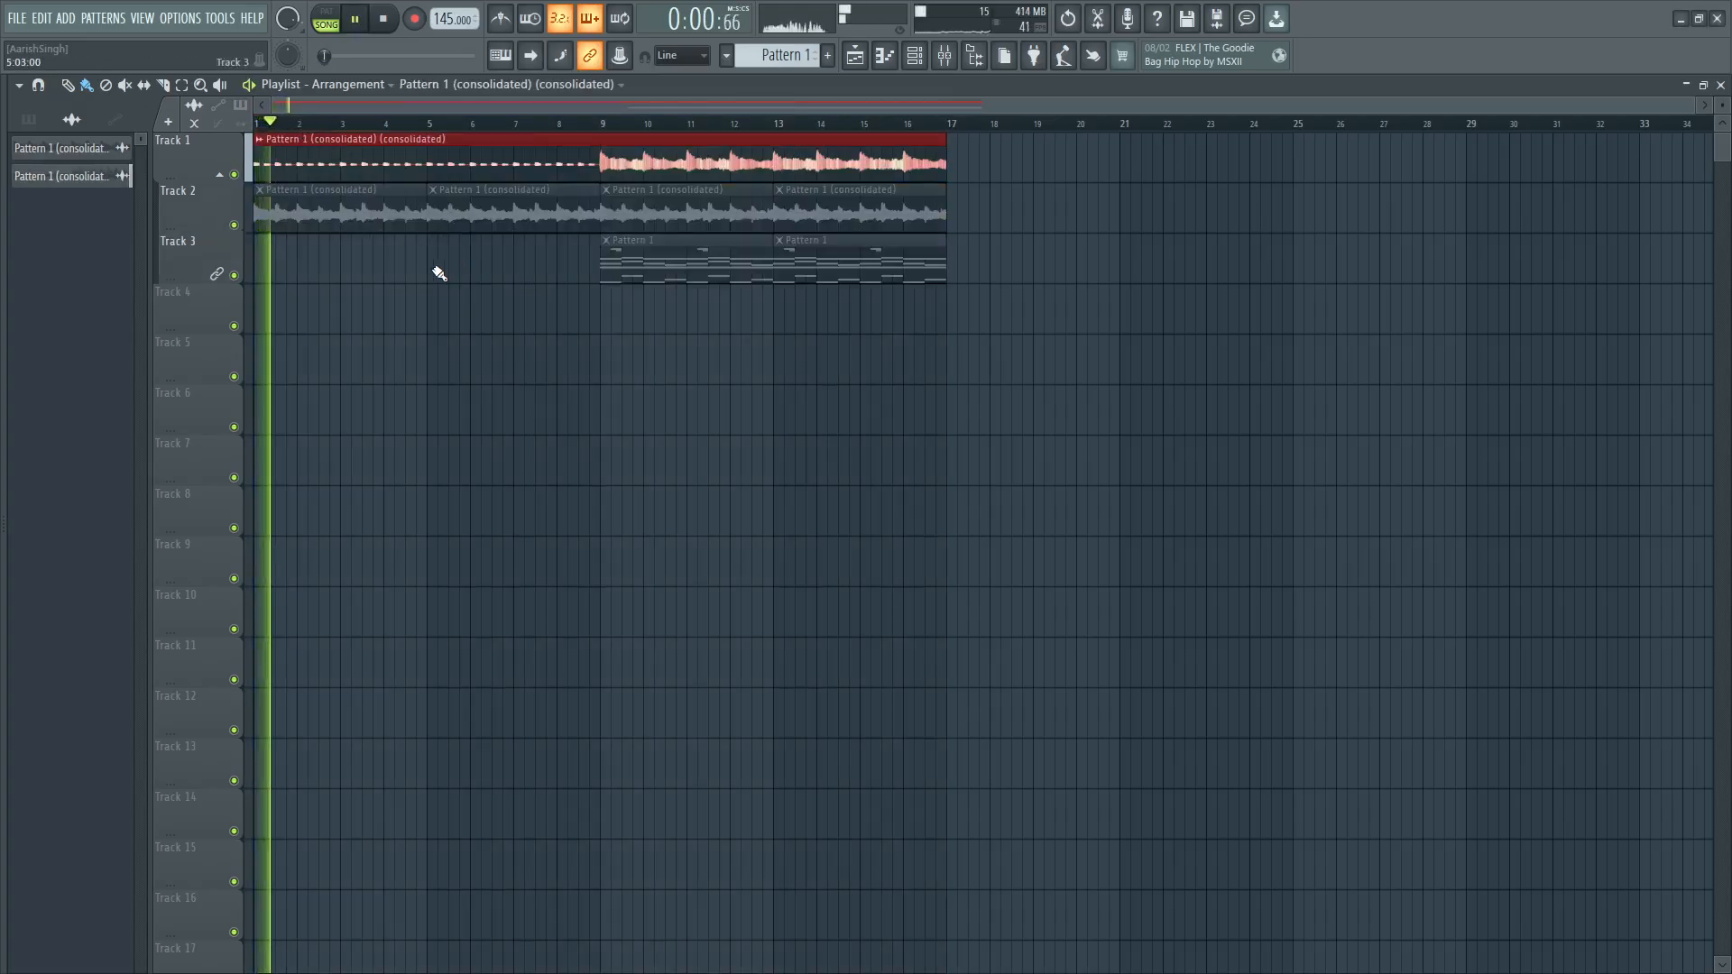
key("space")
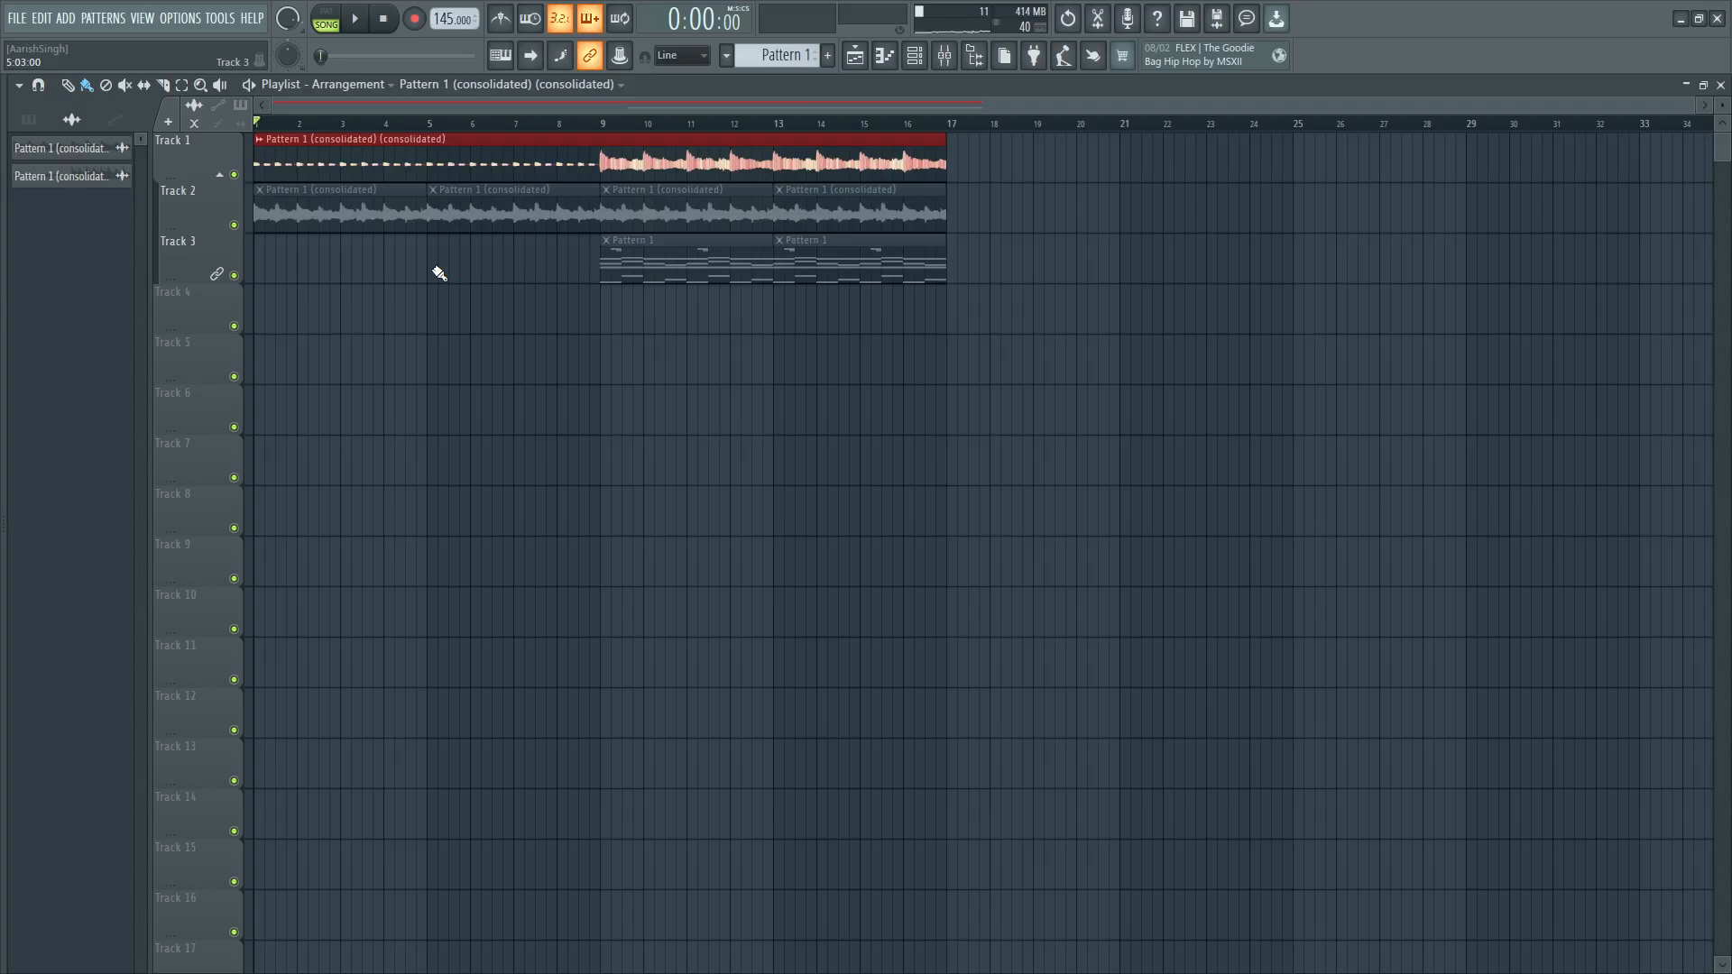
key("ctrl+z")
Bypass Gross Beat on mixer Insert 1 and play the arrangement from the start.
left_click(960, 69)
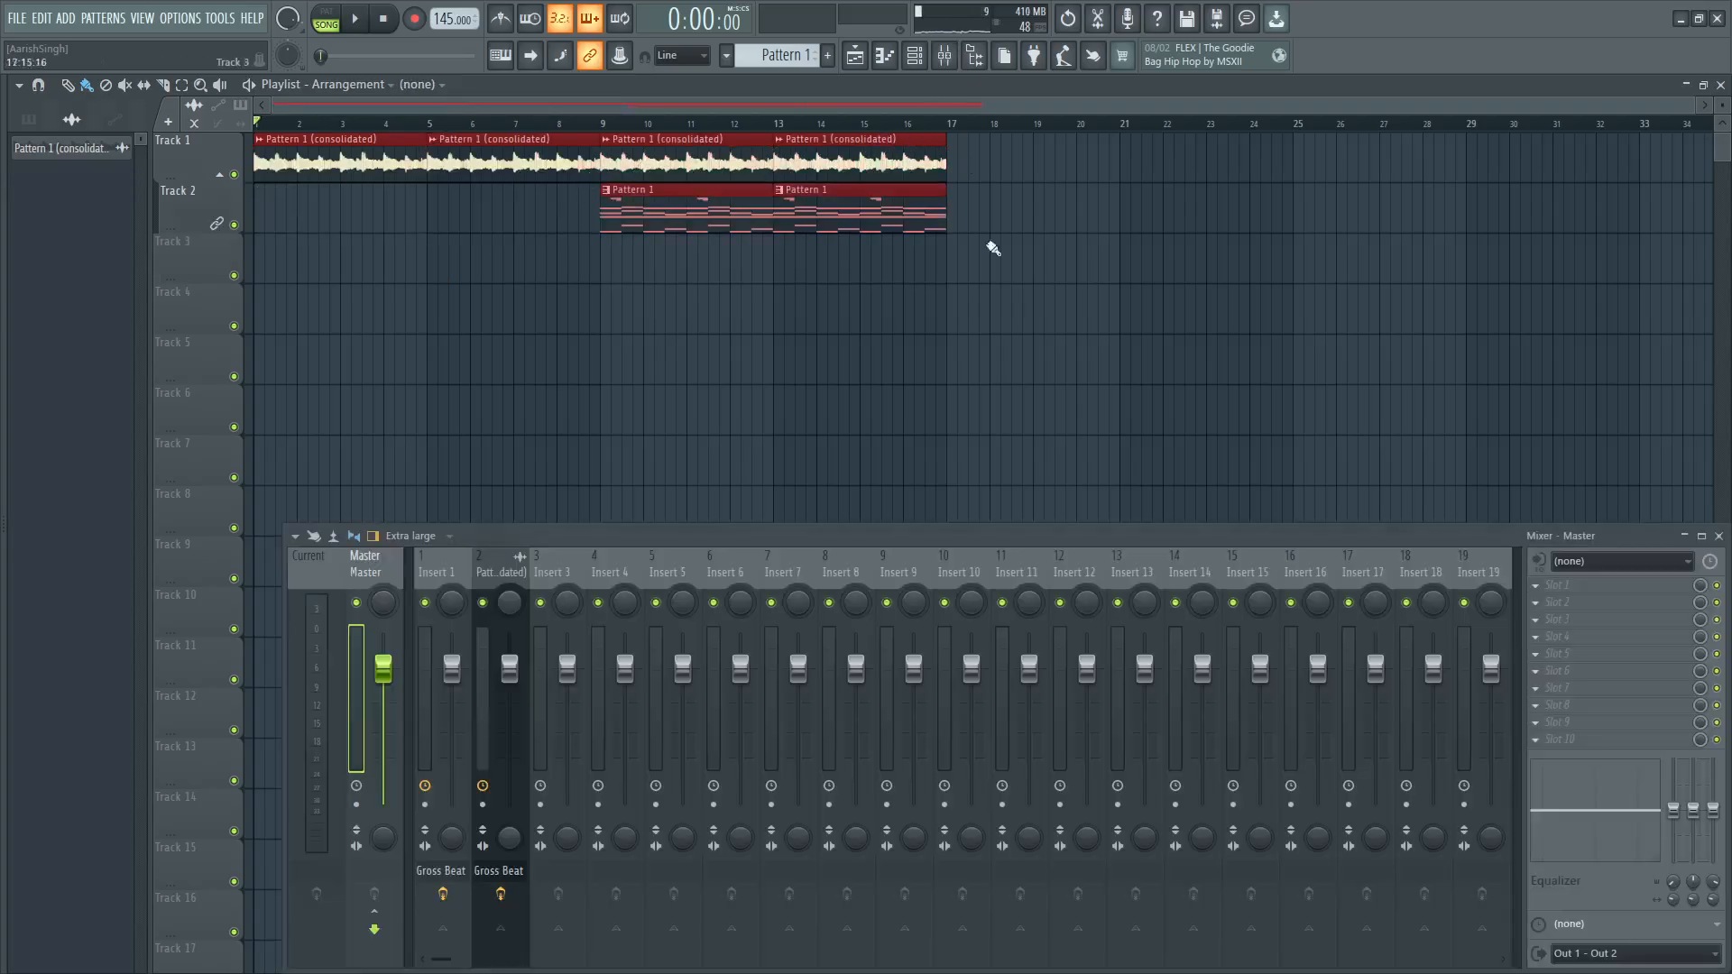
left_click(428, 587)
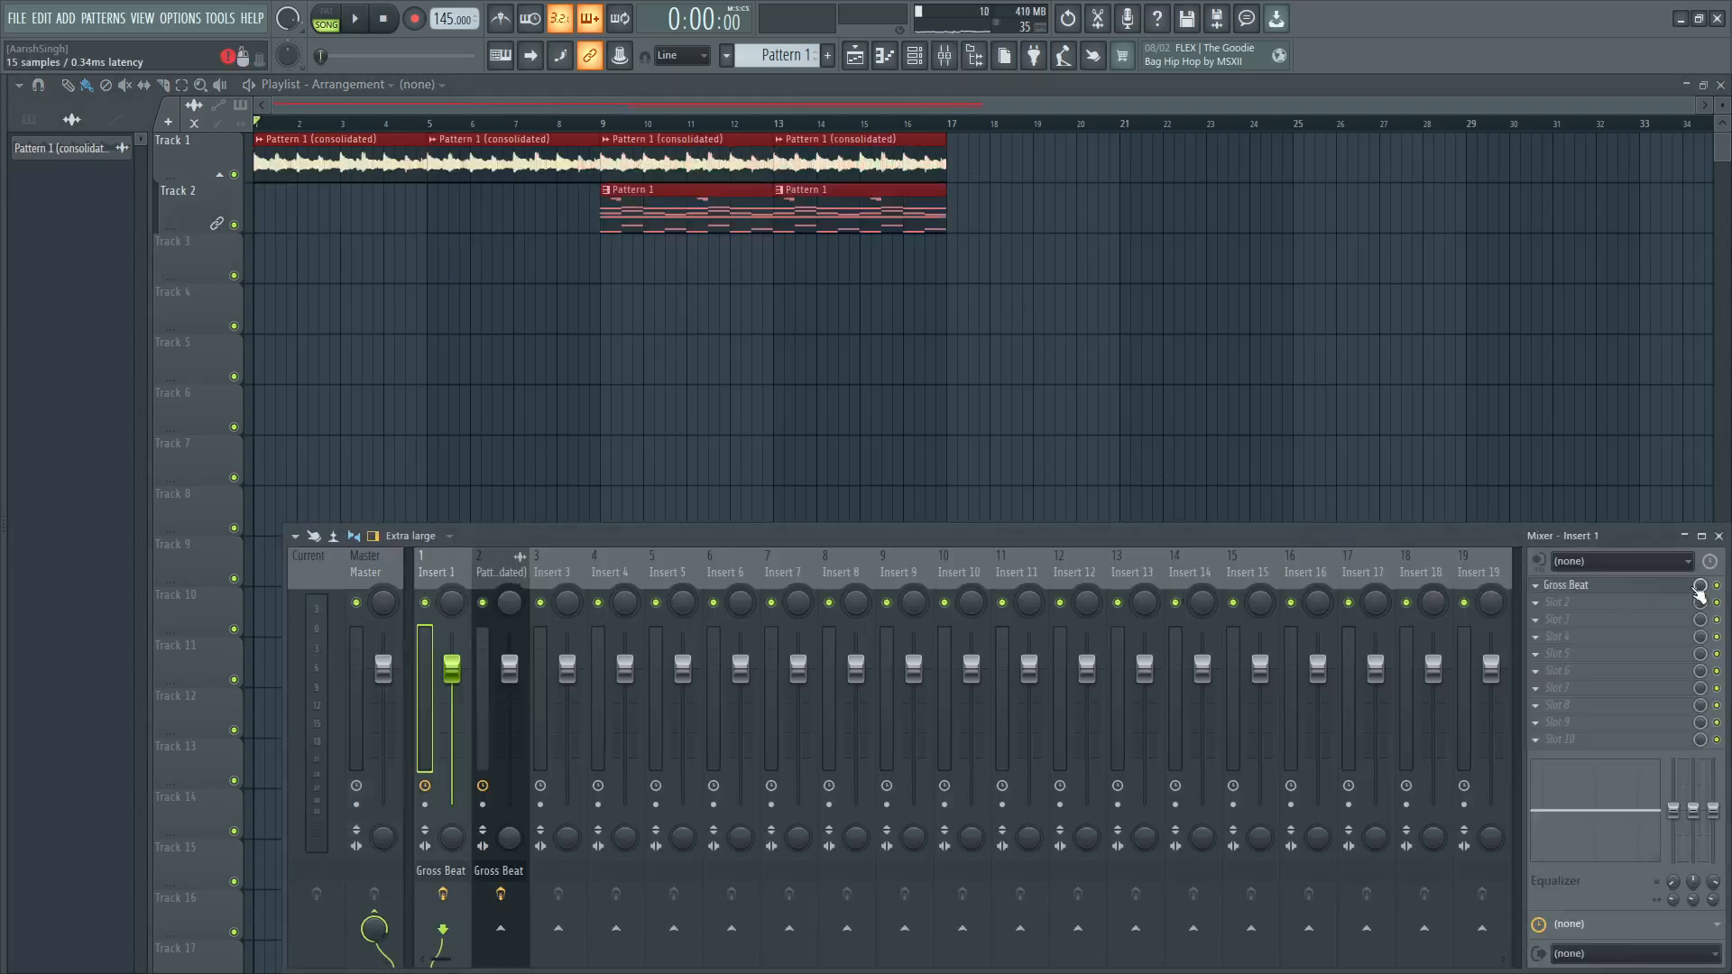
key("F9")
key("space")
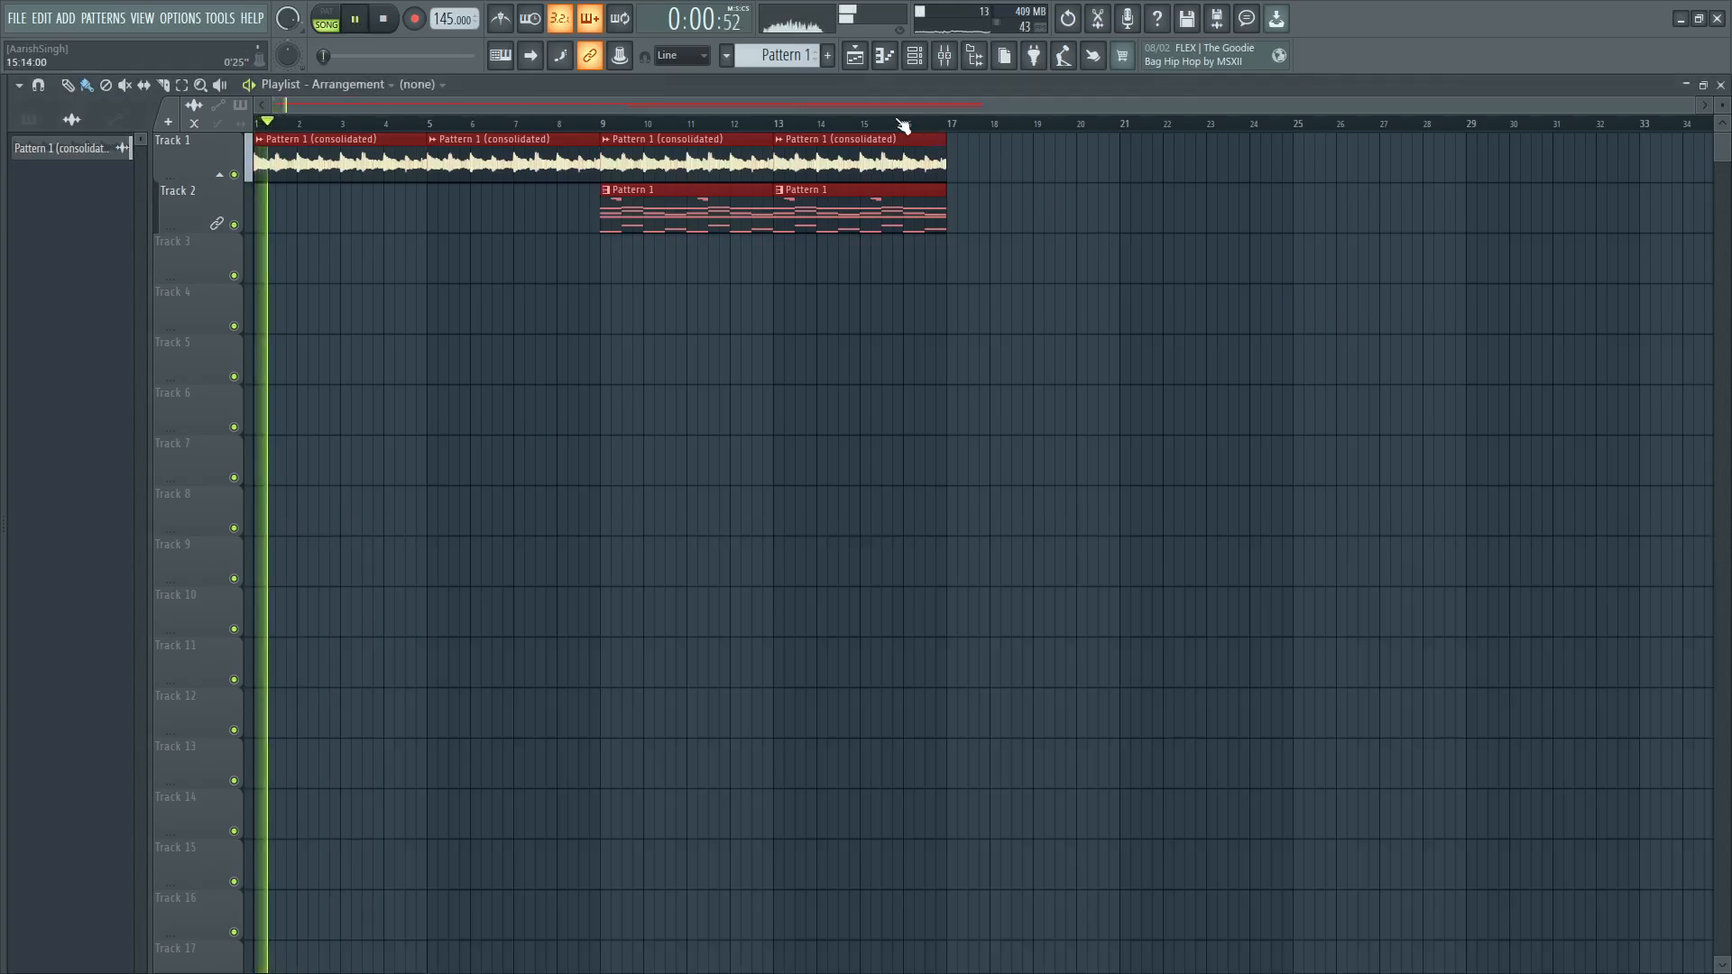
Bypass Gross Beat on the consolidated audio clip's mixer track and listen to the arrangement.
left_click(945, 57)
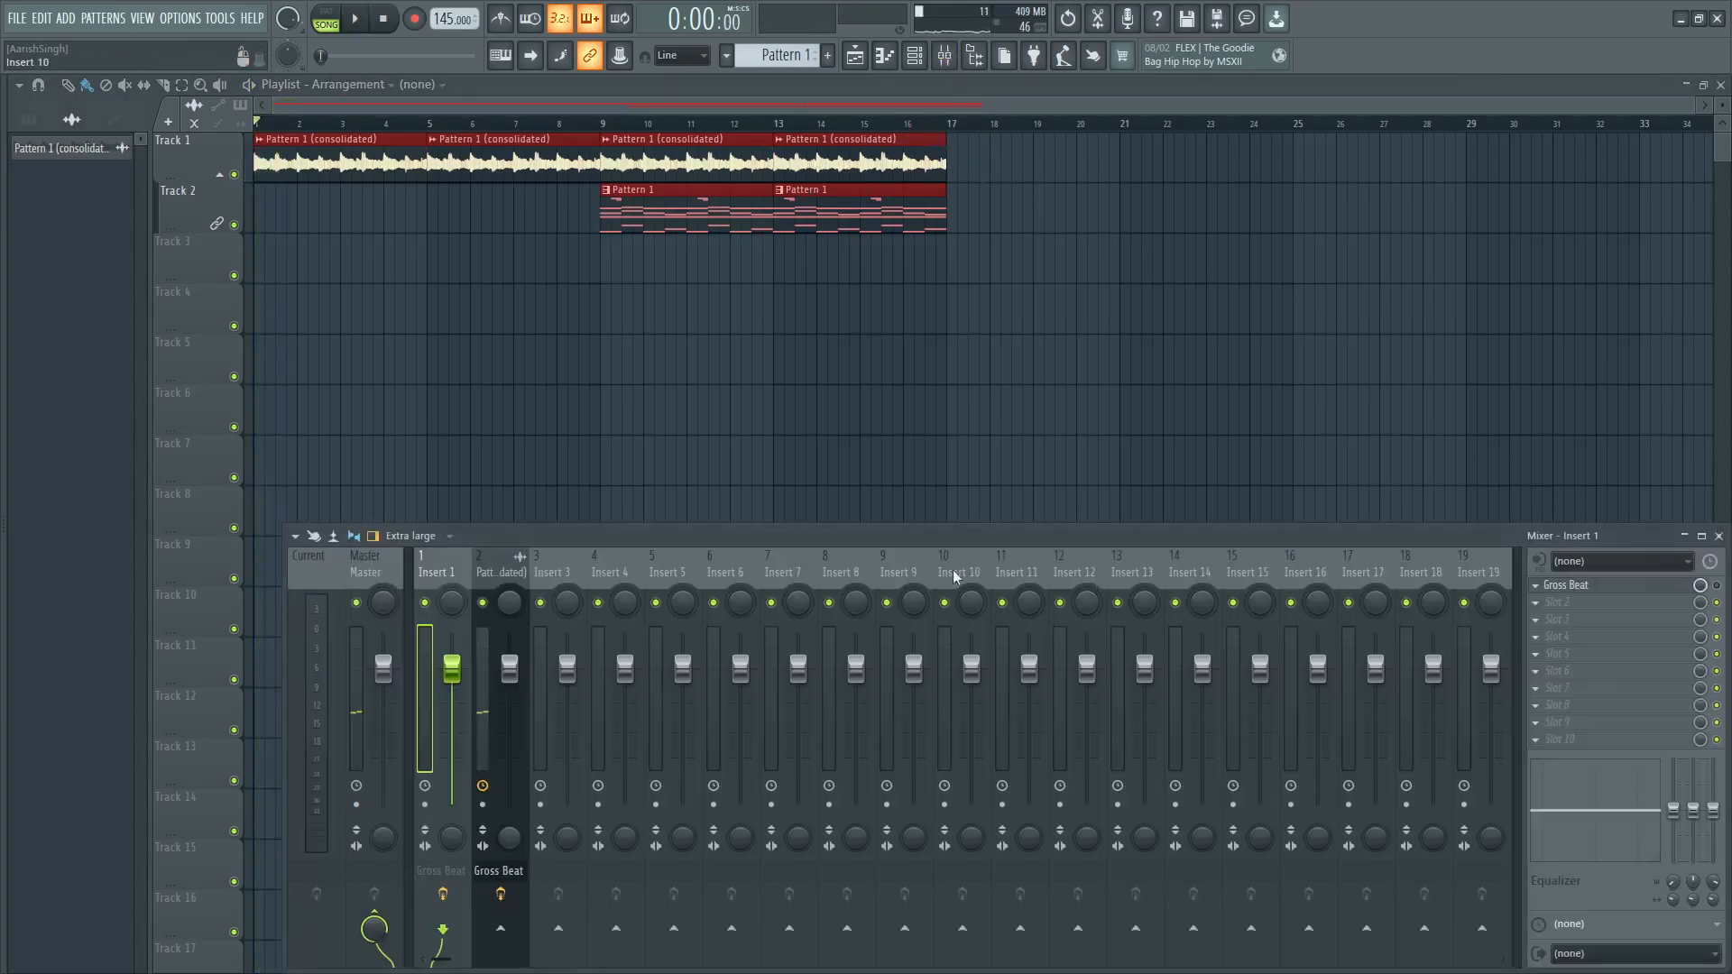
left_click(499, 573)
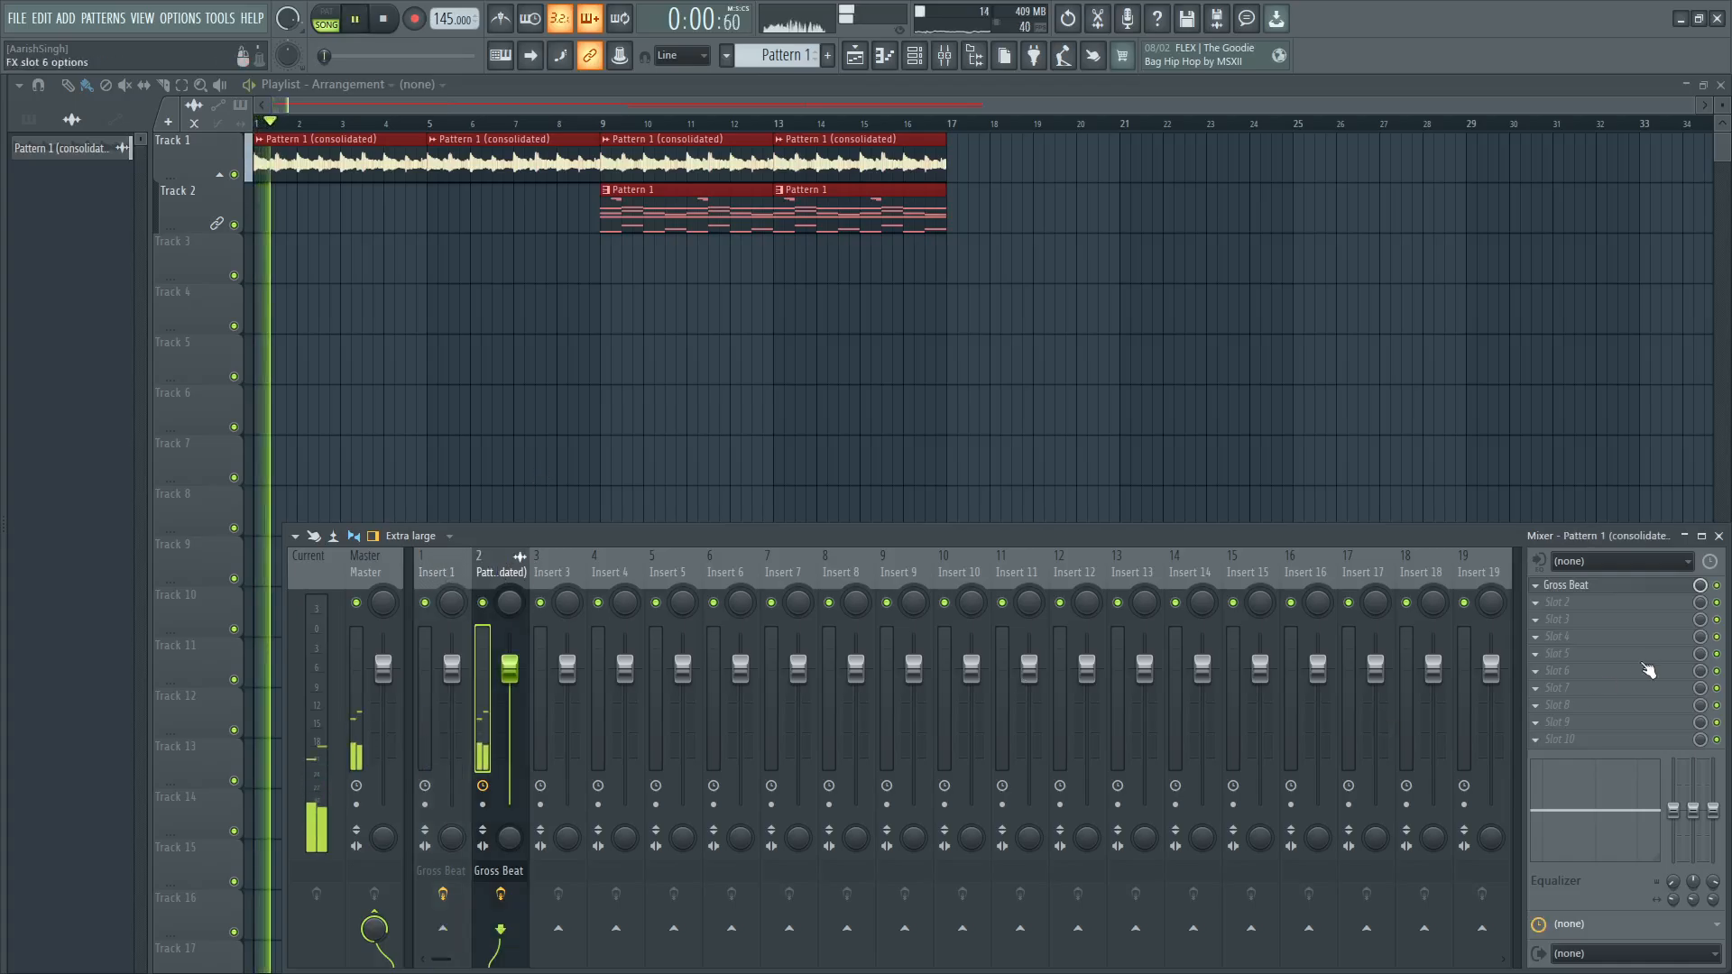
key("space")
key("F9")
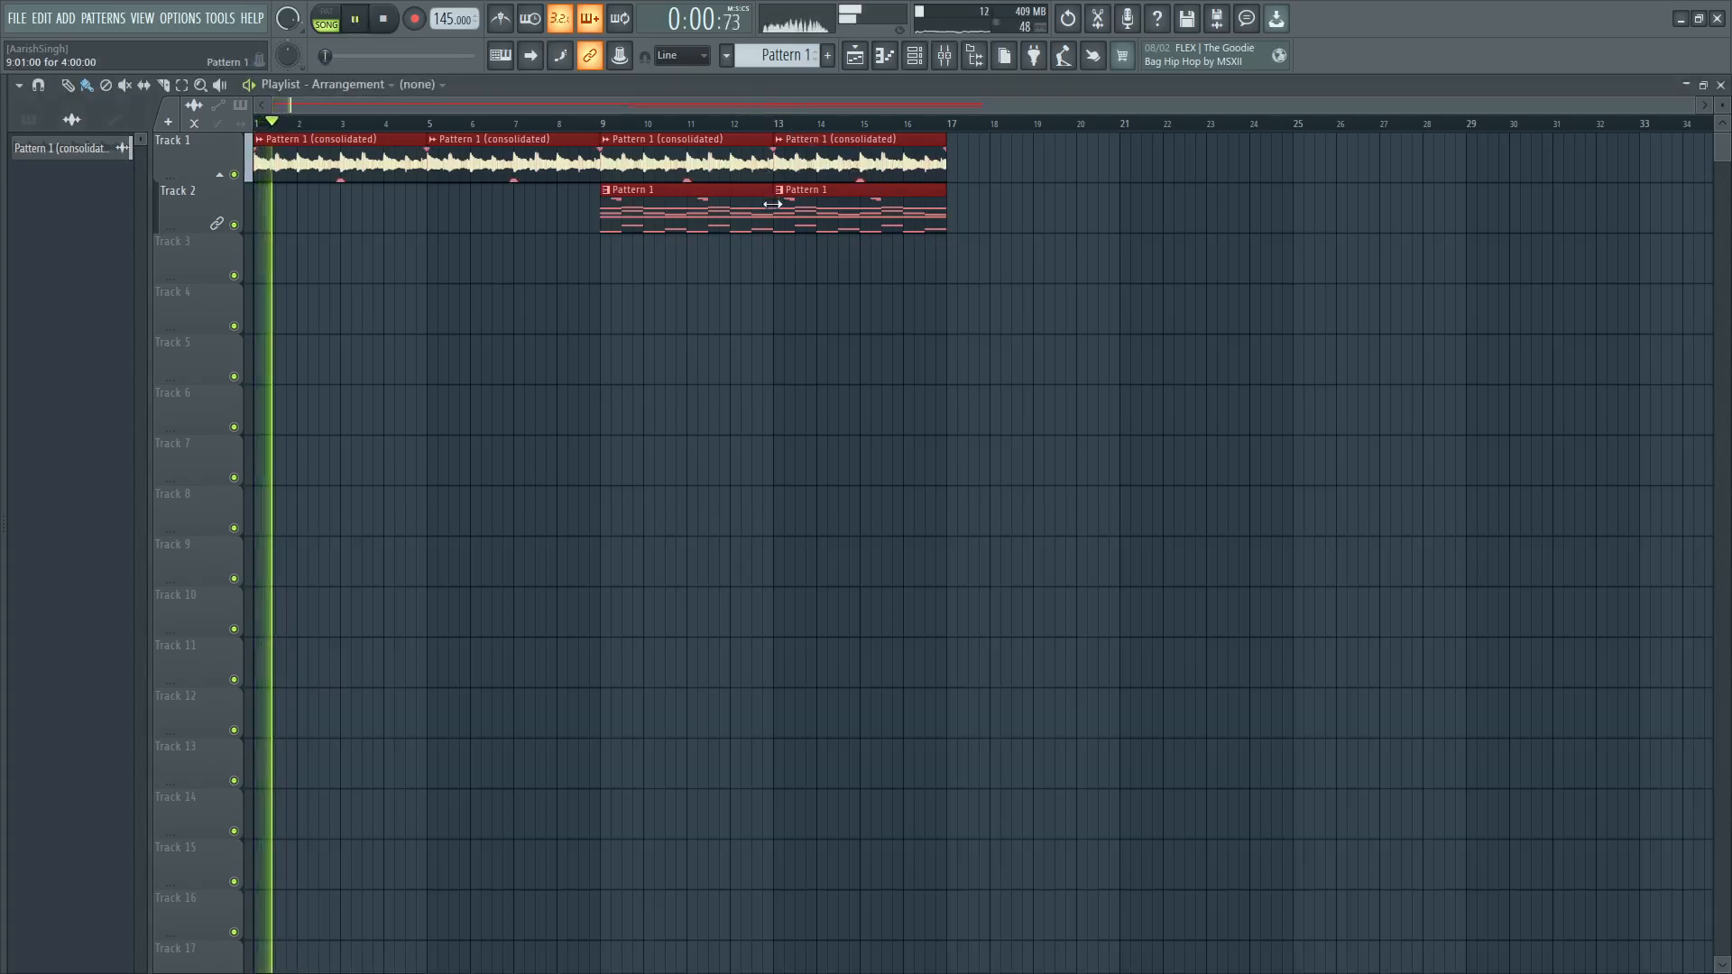
Set the consolidated audio clip's time-stretching mode to Stretch Pro and play the arrangement.
double_click(375, 160)
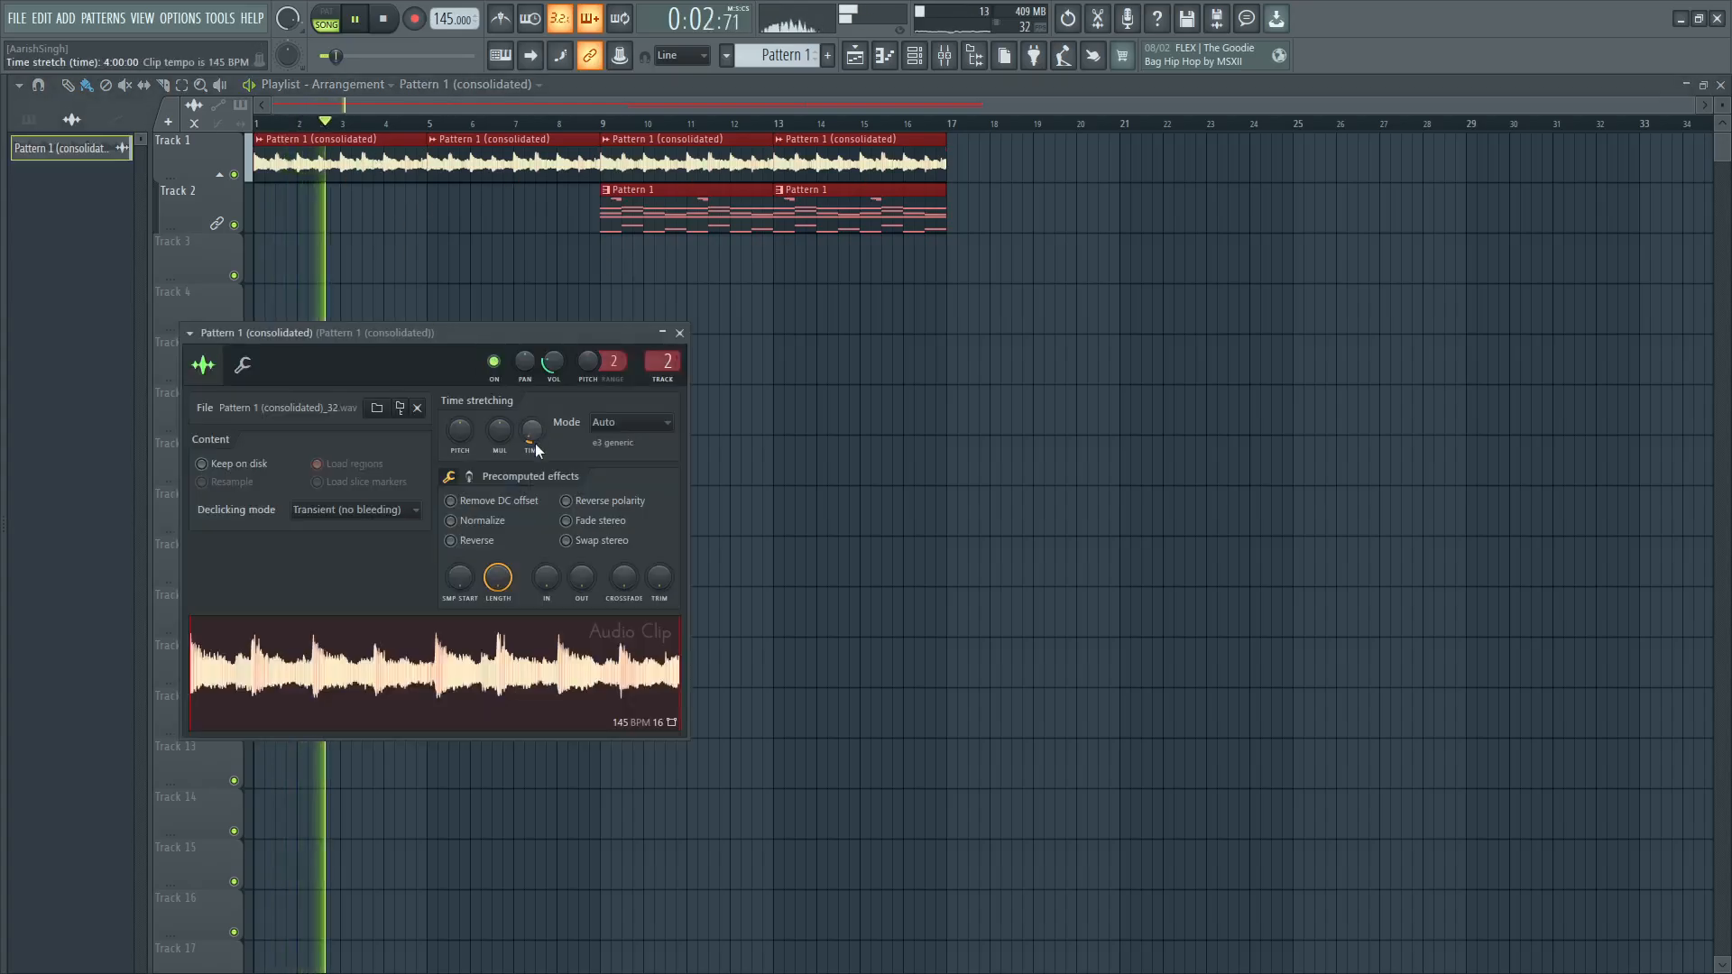
left_click(629, 422)
left_click(624, 481)
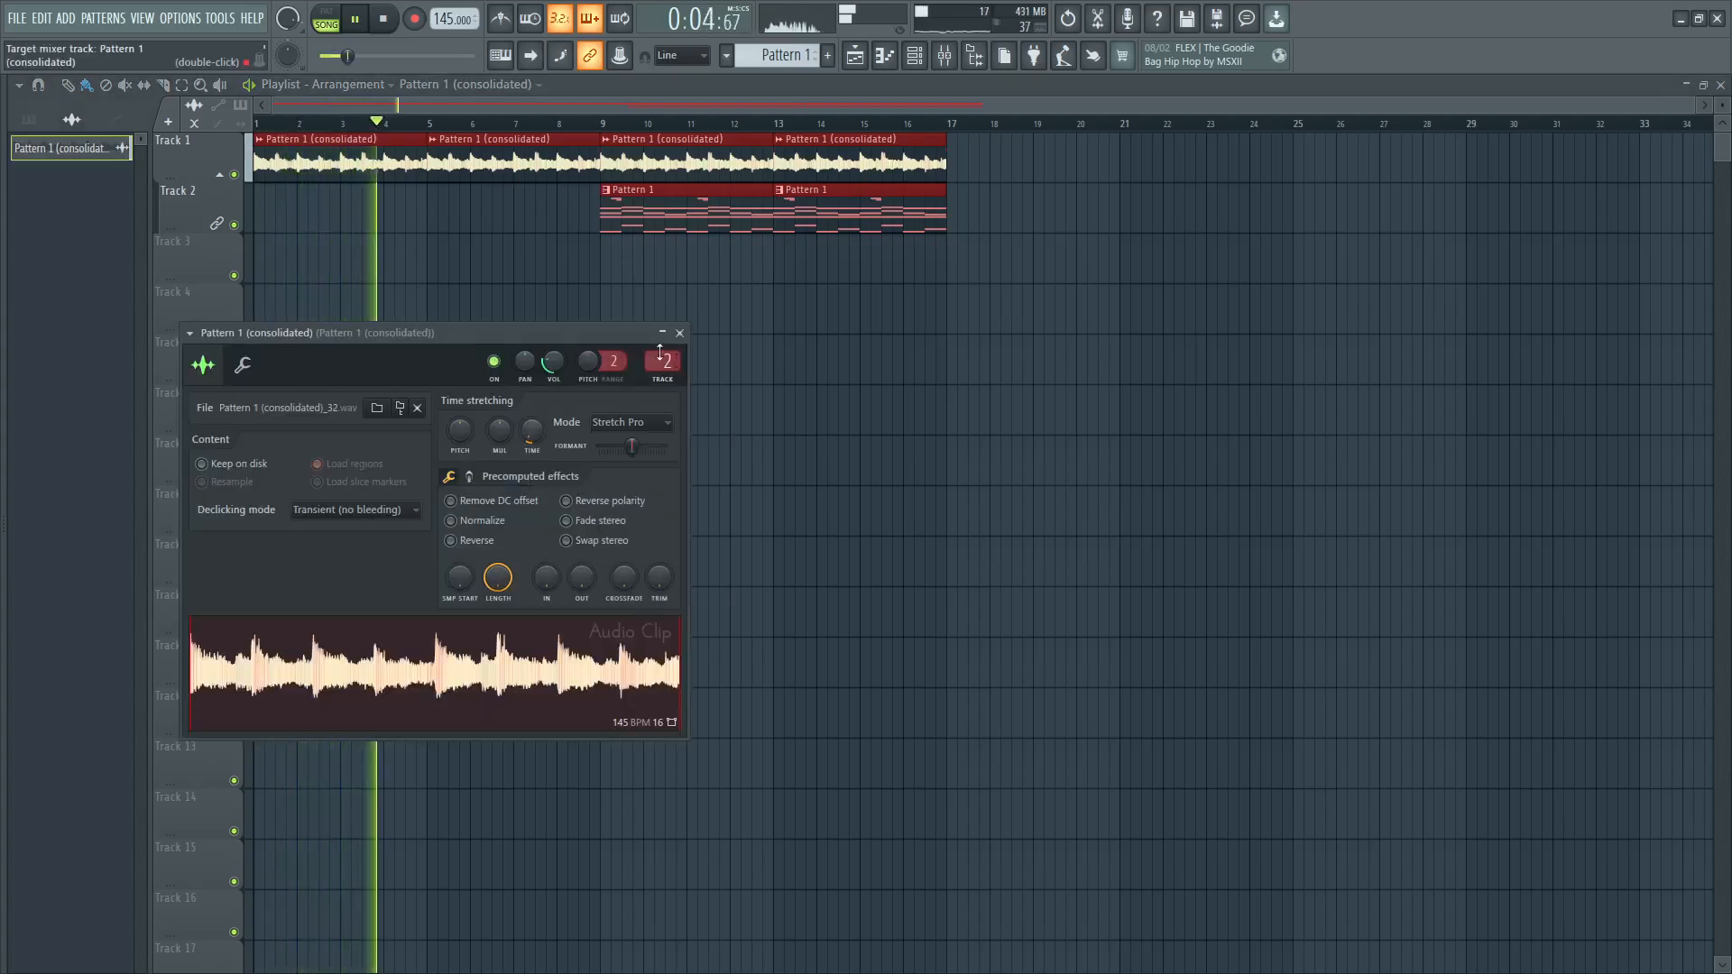
left_click(681, 333)
key("space")
key("space")
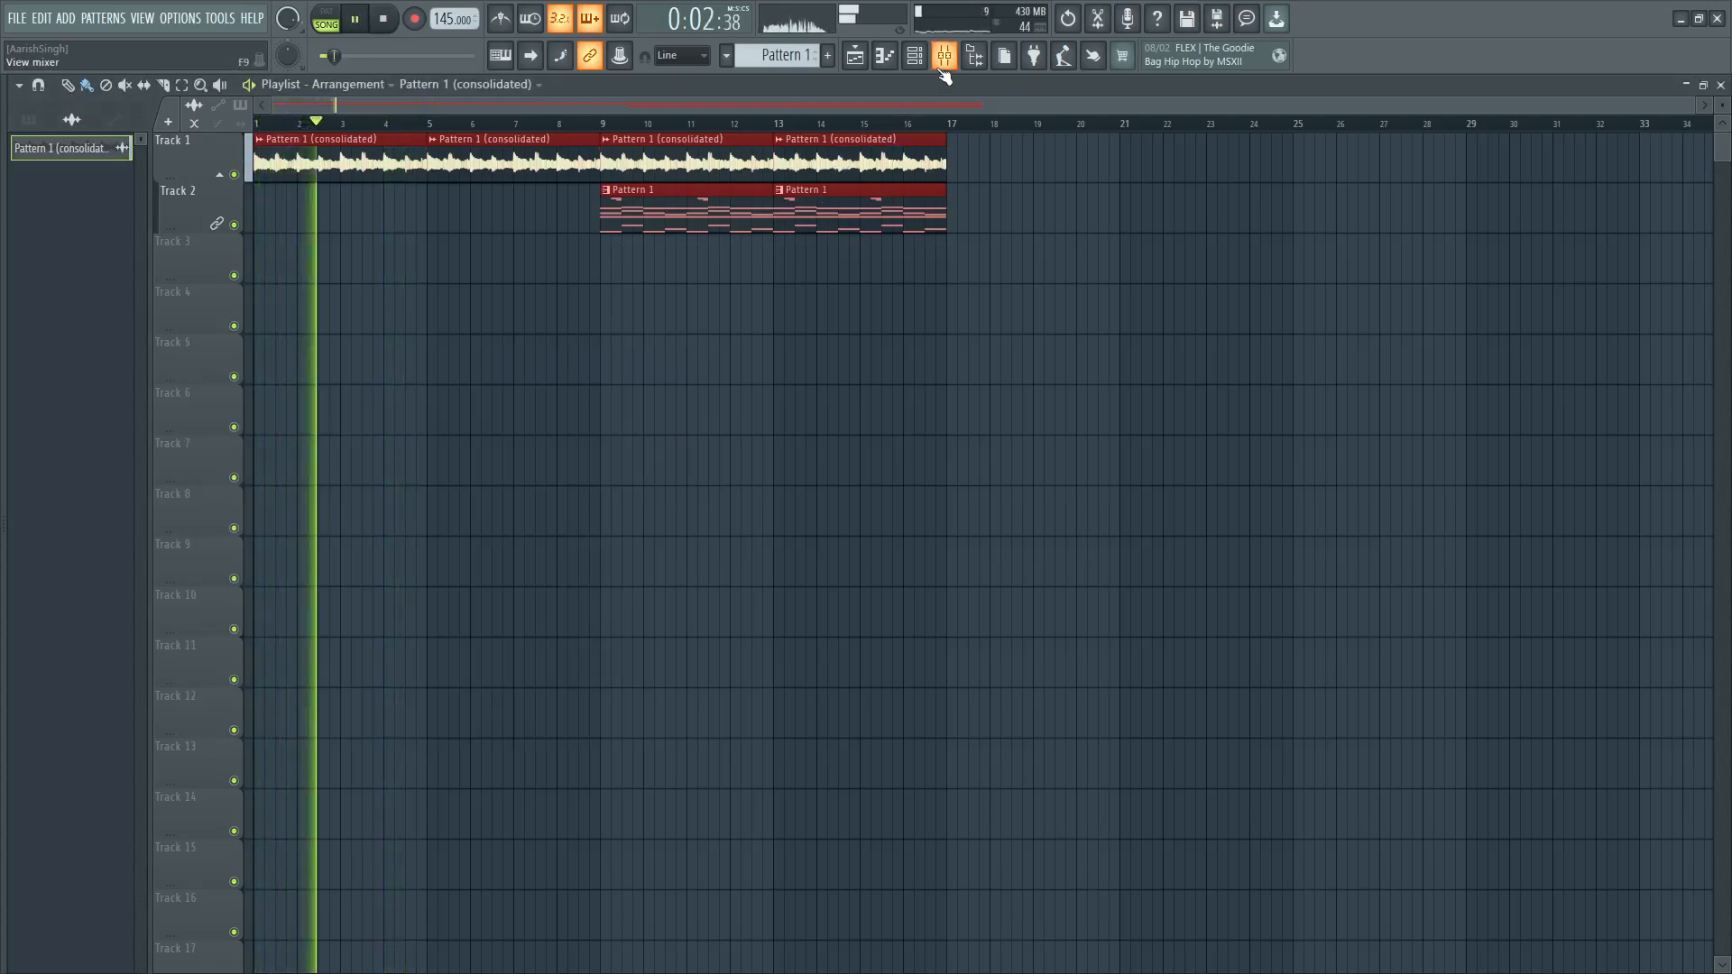
key("space")
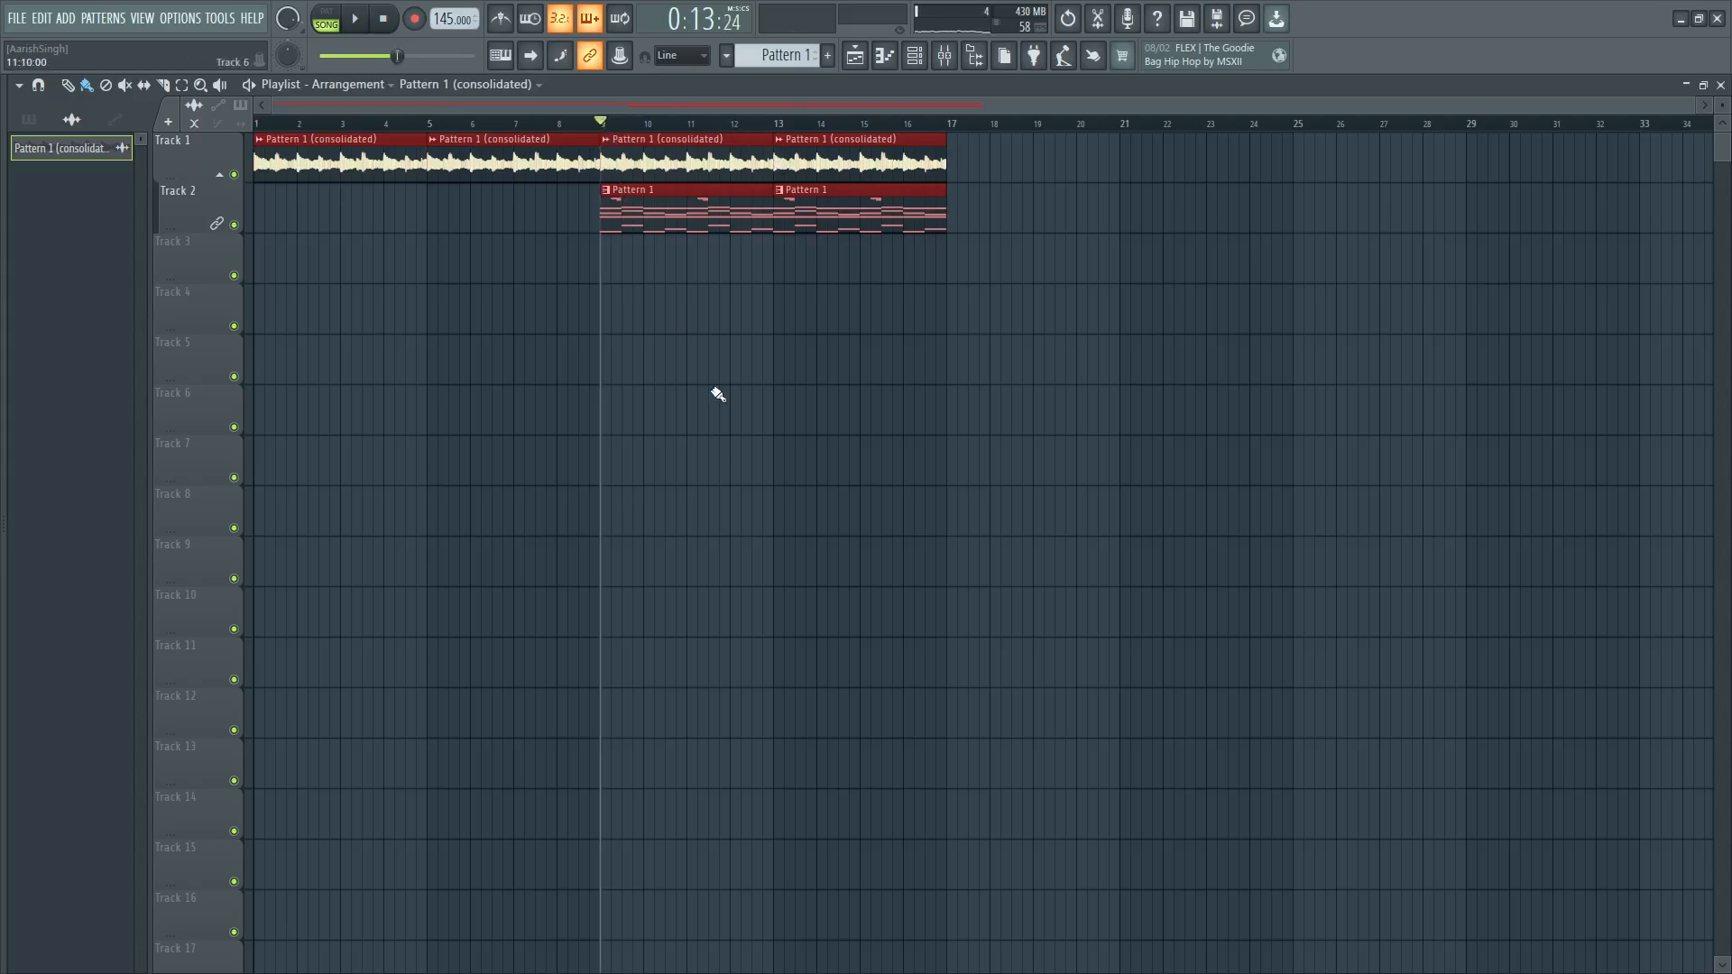
Play from bar 9, show all channels in the channel rack, and re-enable Gross Beat on mixer Insert 1.
key("space")
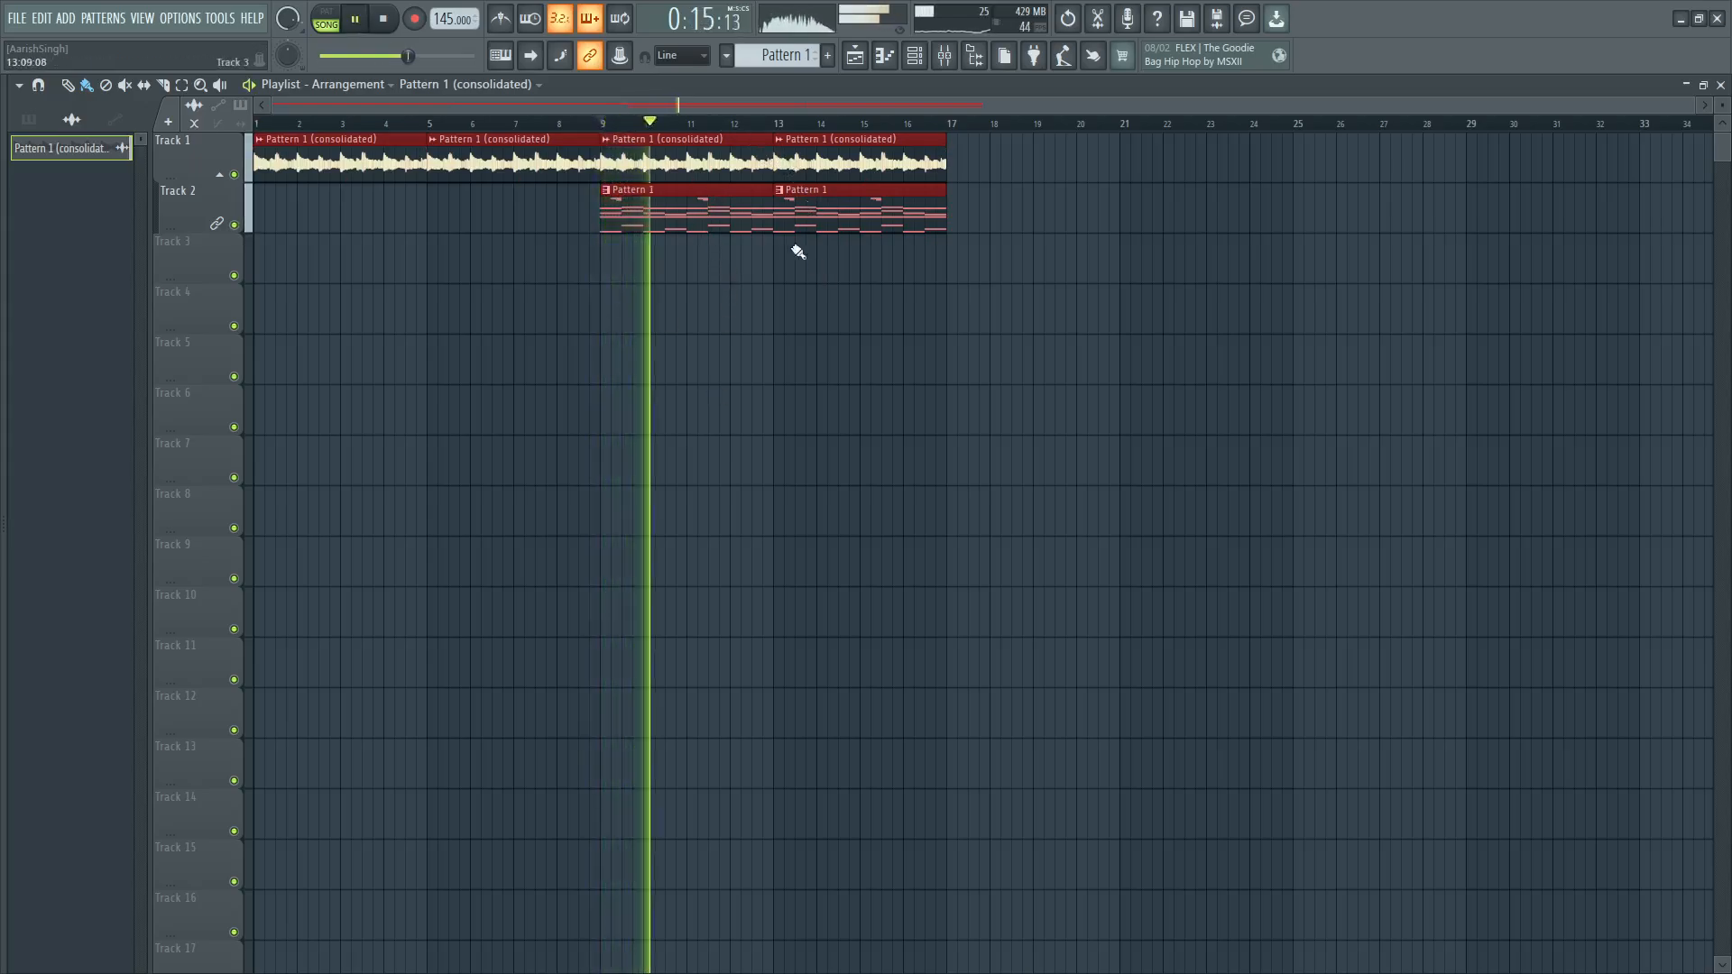
left_click(914, 55)
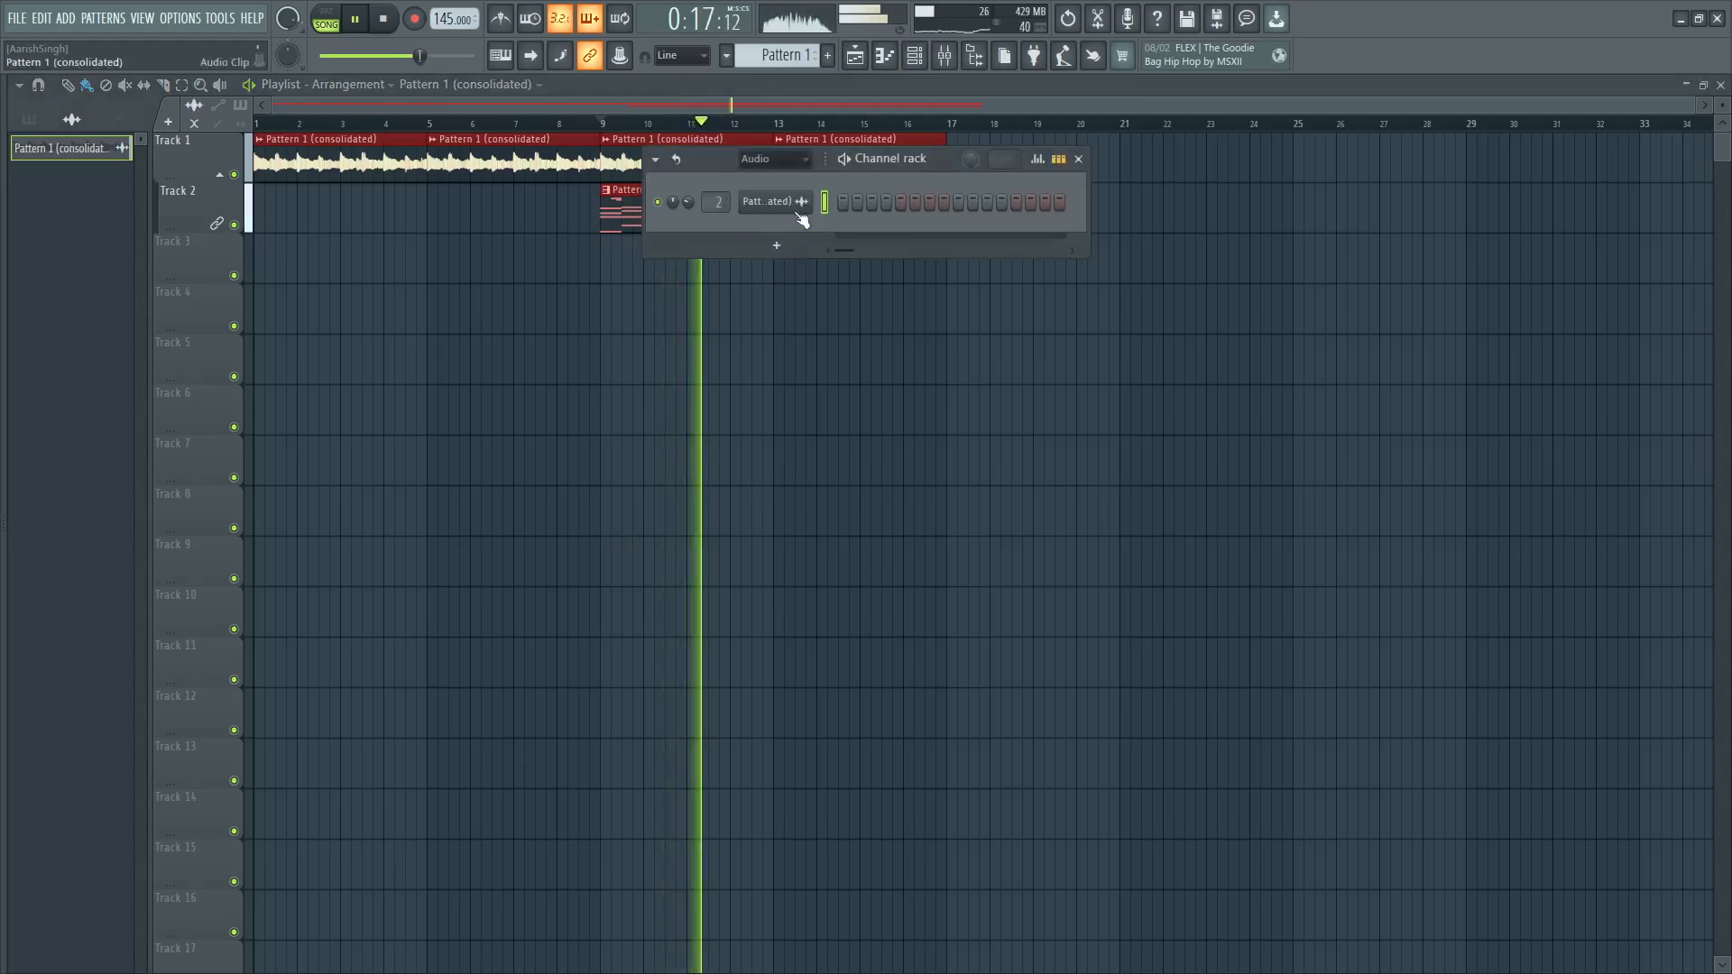
left_click(774, 159)
left_click(766, 174)
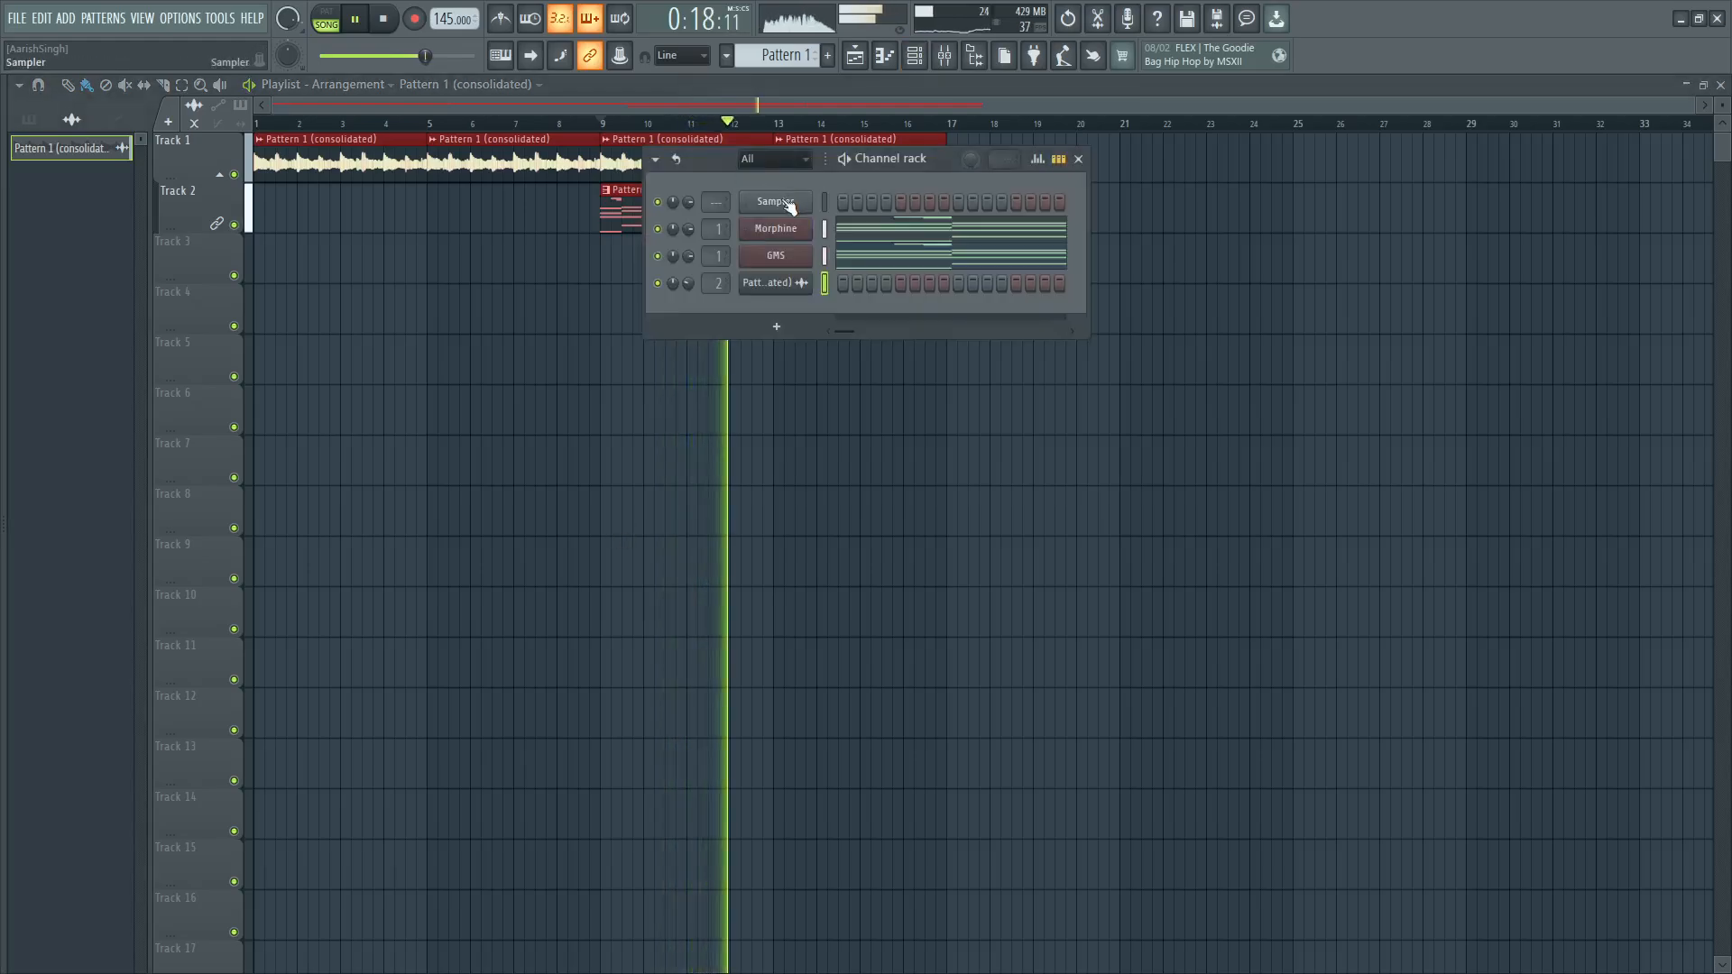
double_click(707, 229)
key("space")
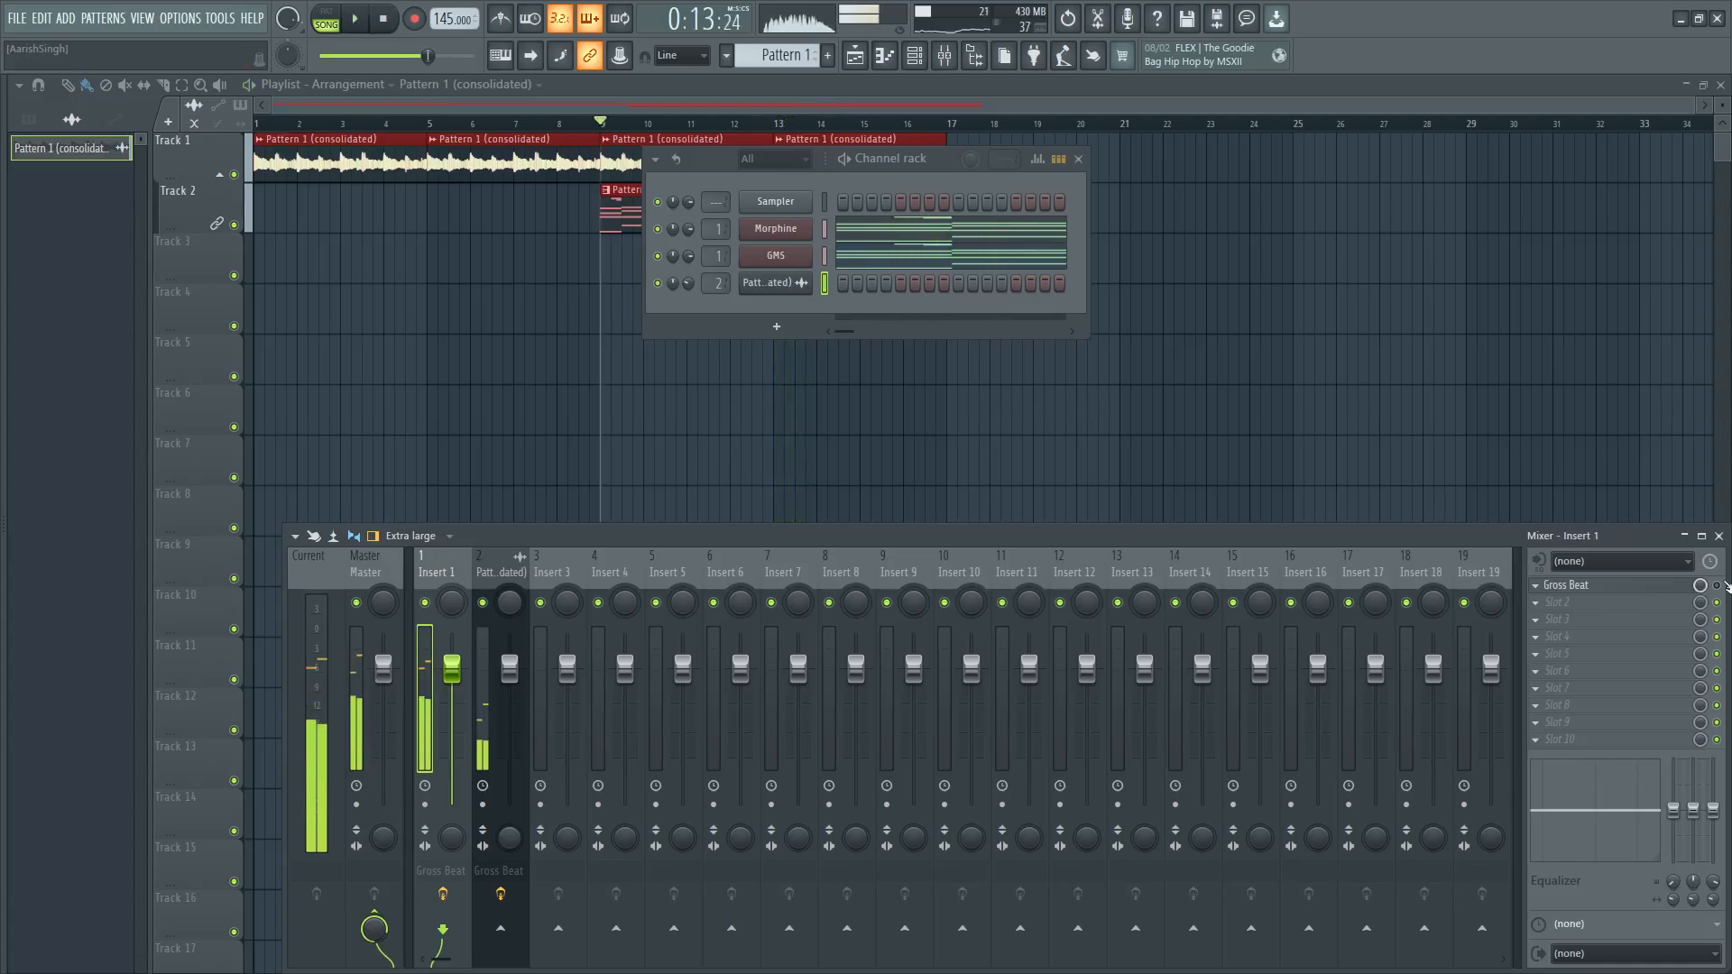
left_click(1686, 588)
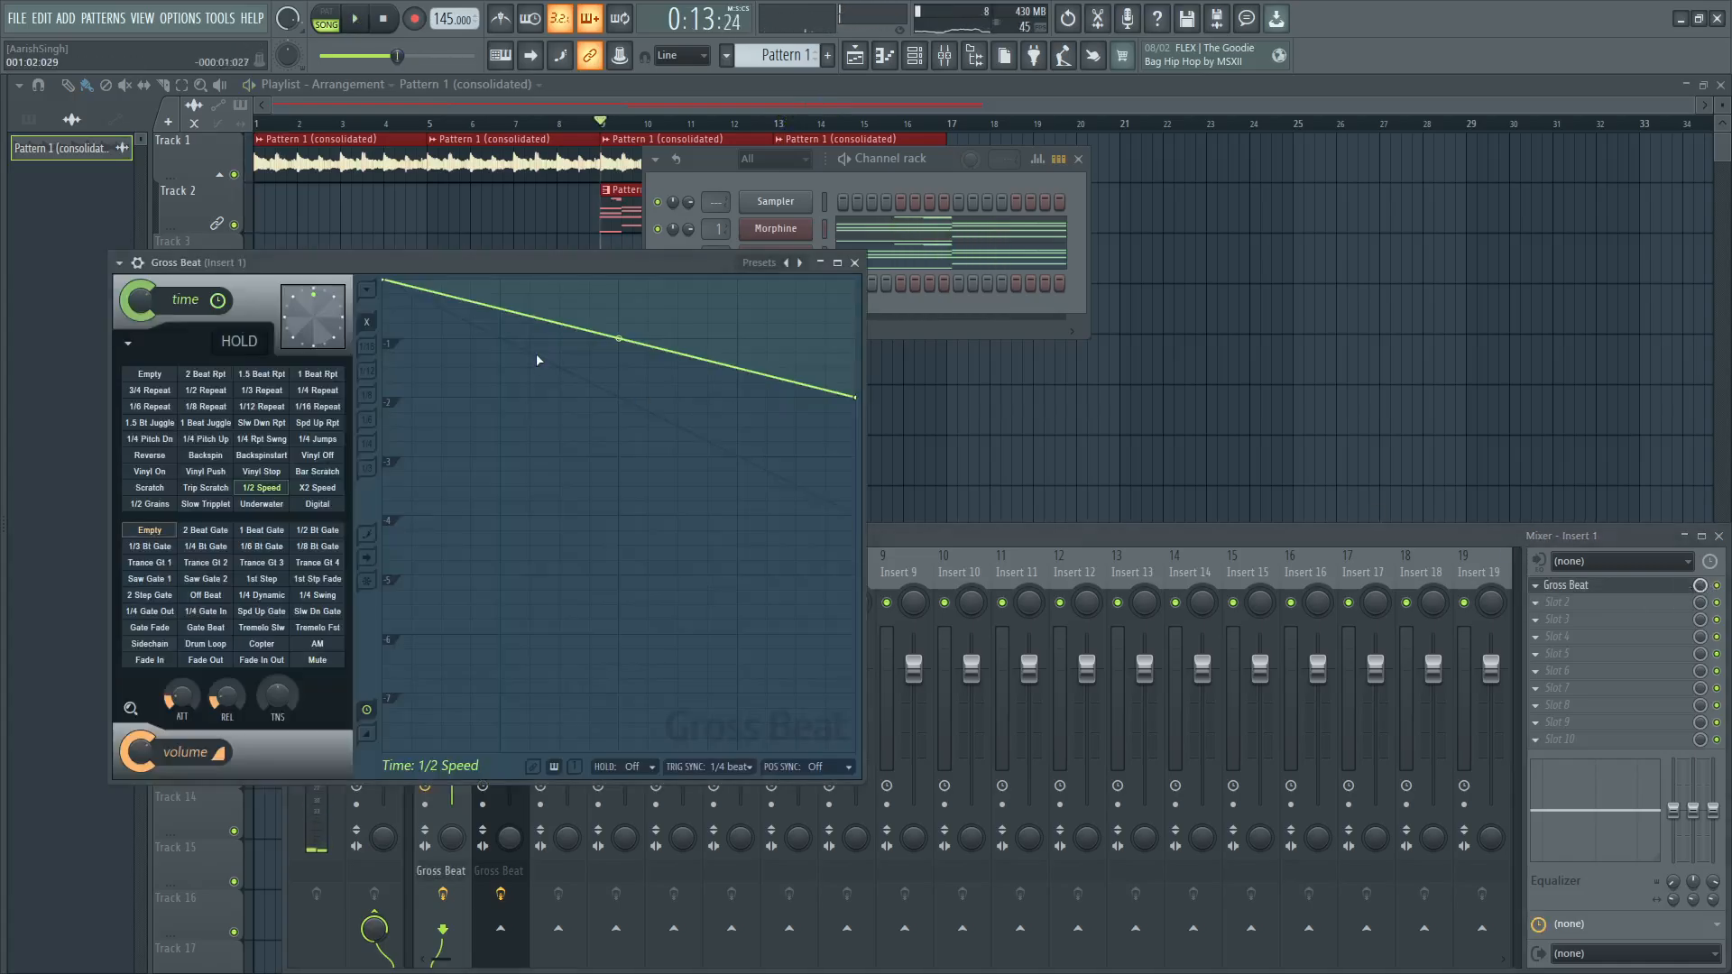
Audition the arrangement from bar 9 and again from bar 1.
key("space")
left_click(650, 107)
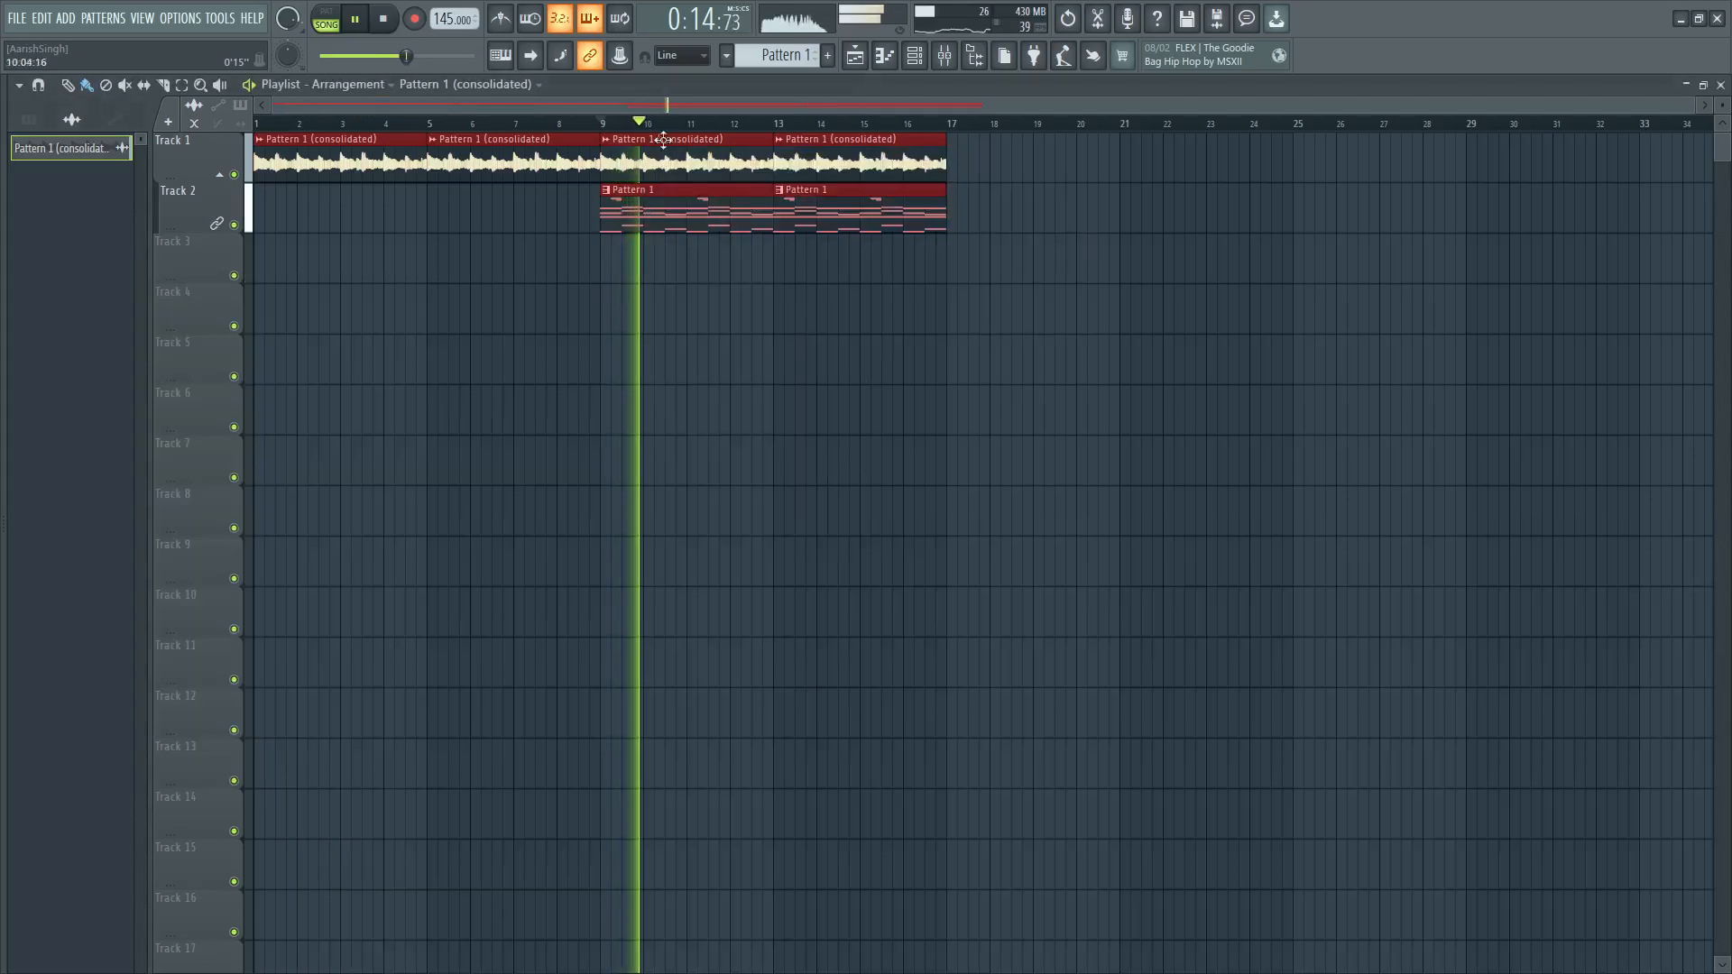
key("space")
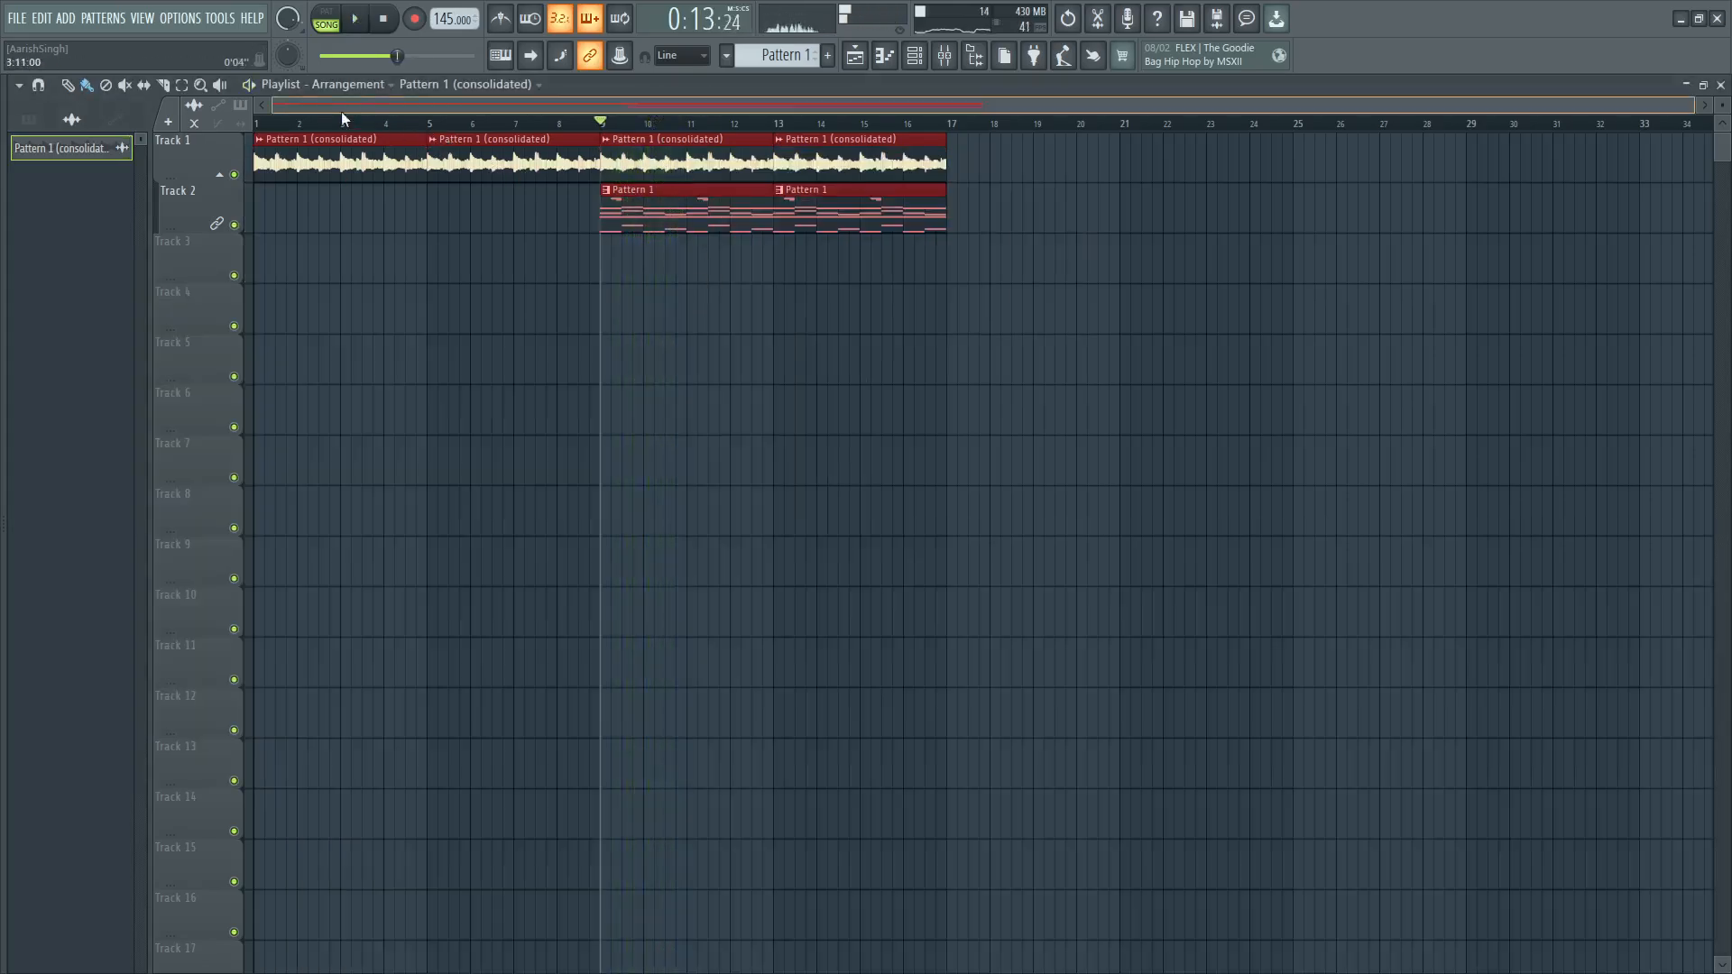
left_click(259, 121)
key("space")
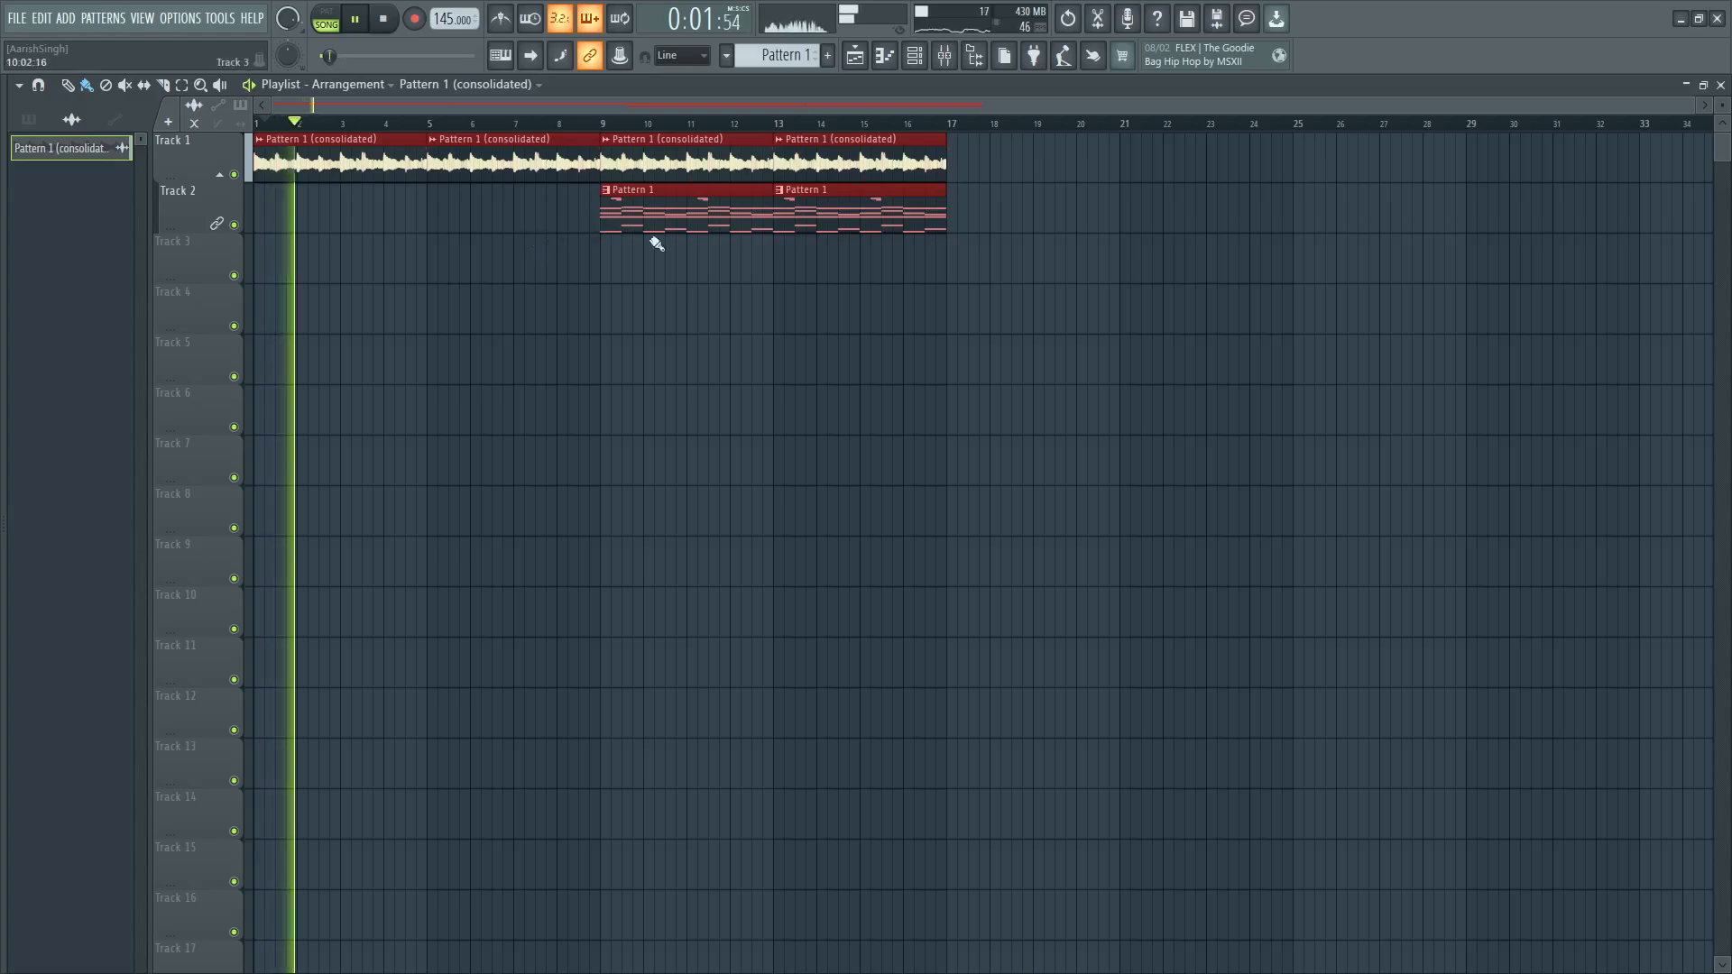
key("space")
Move both Pattern 1 clips on Track 2 to bar 1 and delete the two audio clips before bar 9.
left_click_drag(941, 207, 358, 225)
right_click(329, 177)
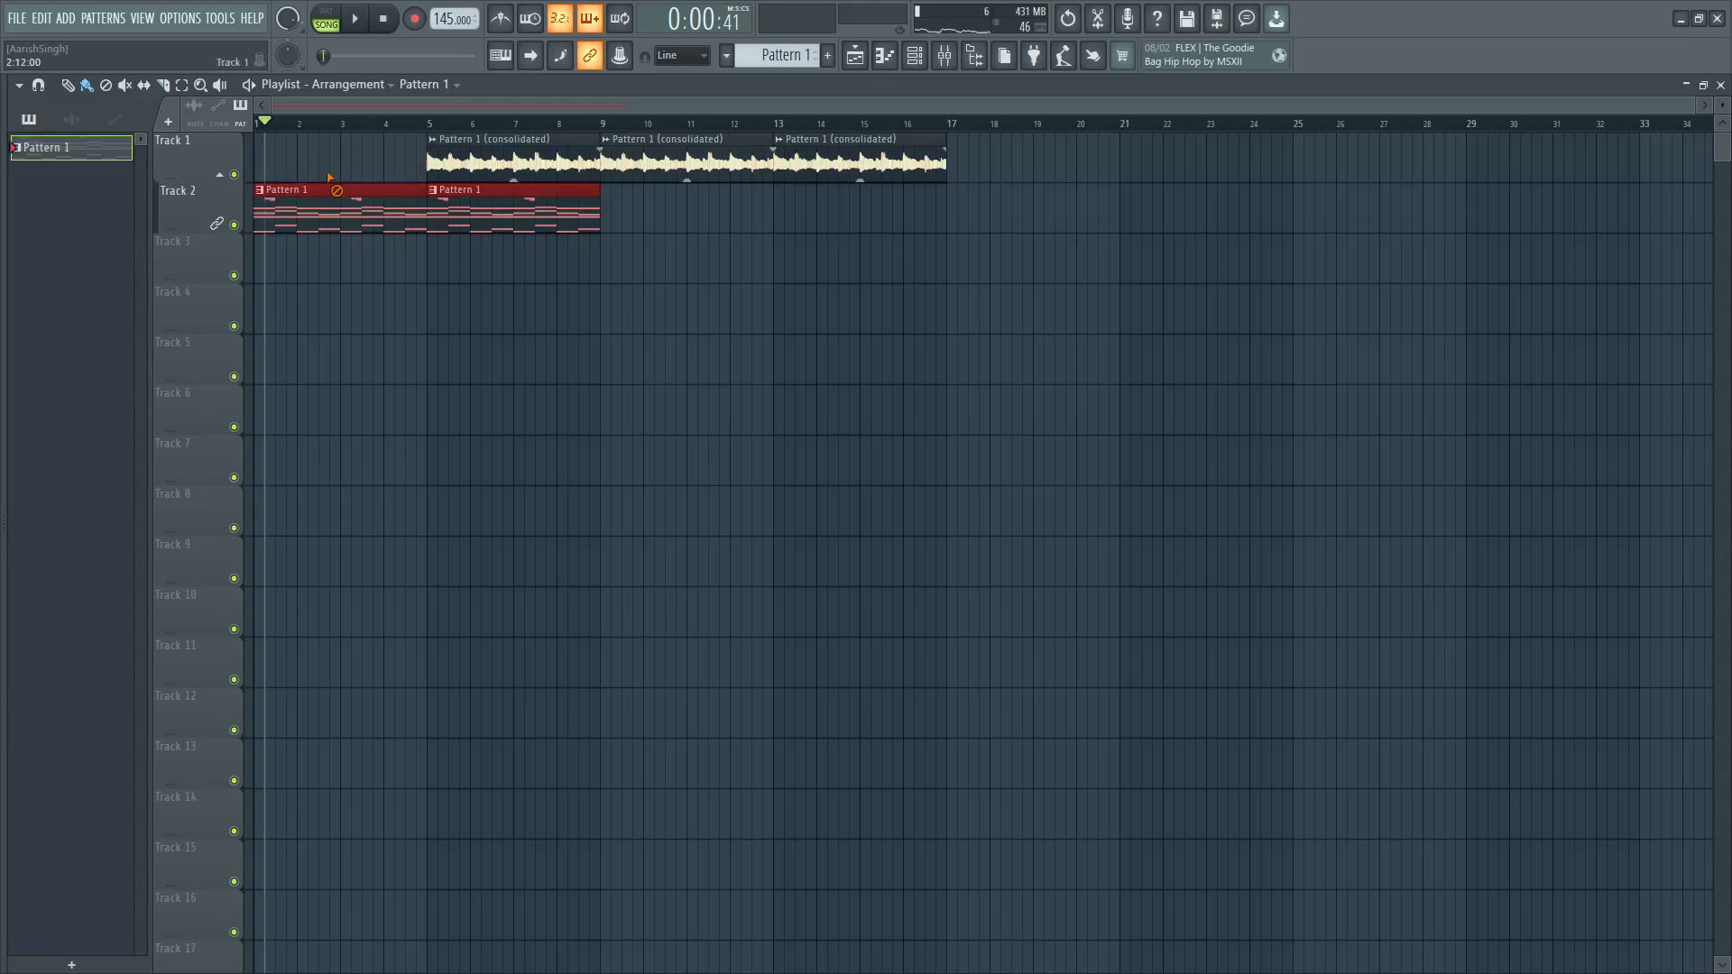
right_click(557, 166)
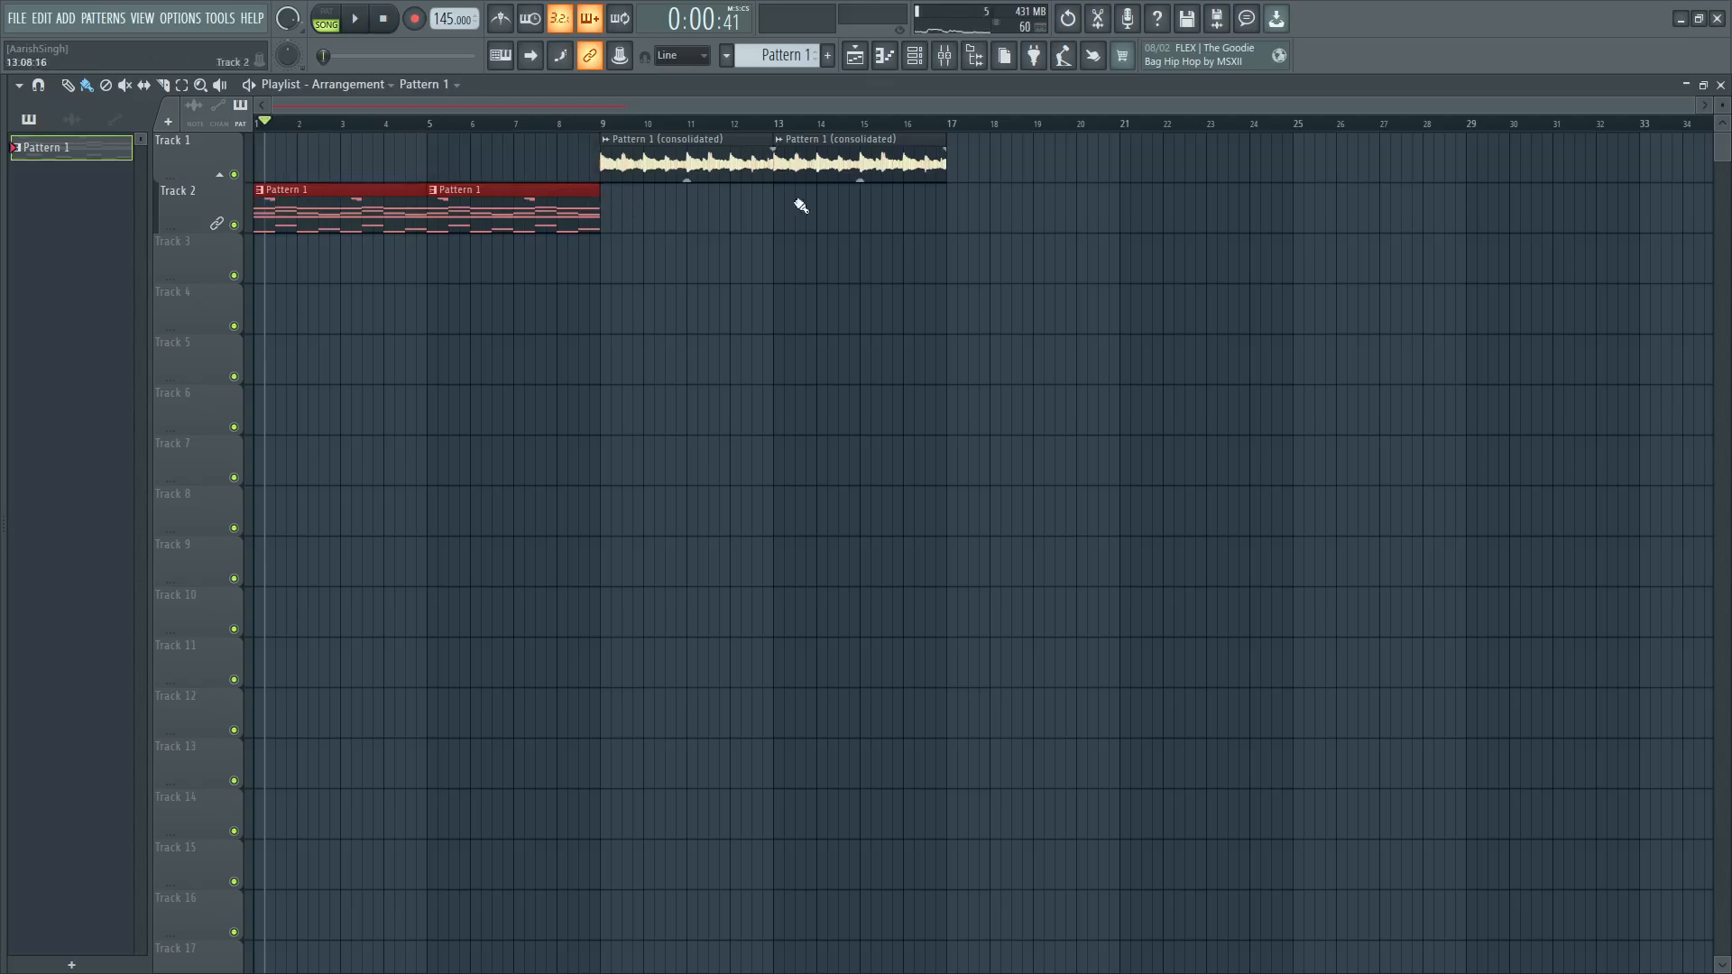
Duplicate the two Pattern 1 clips to bar 9 on Track 2 and play the result.
key("ctrl+b")
key("space")
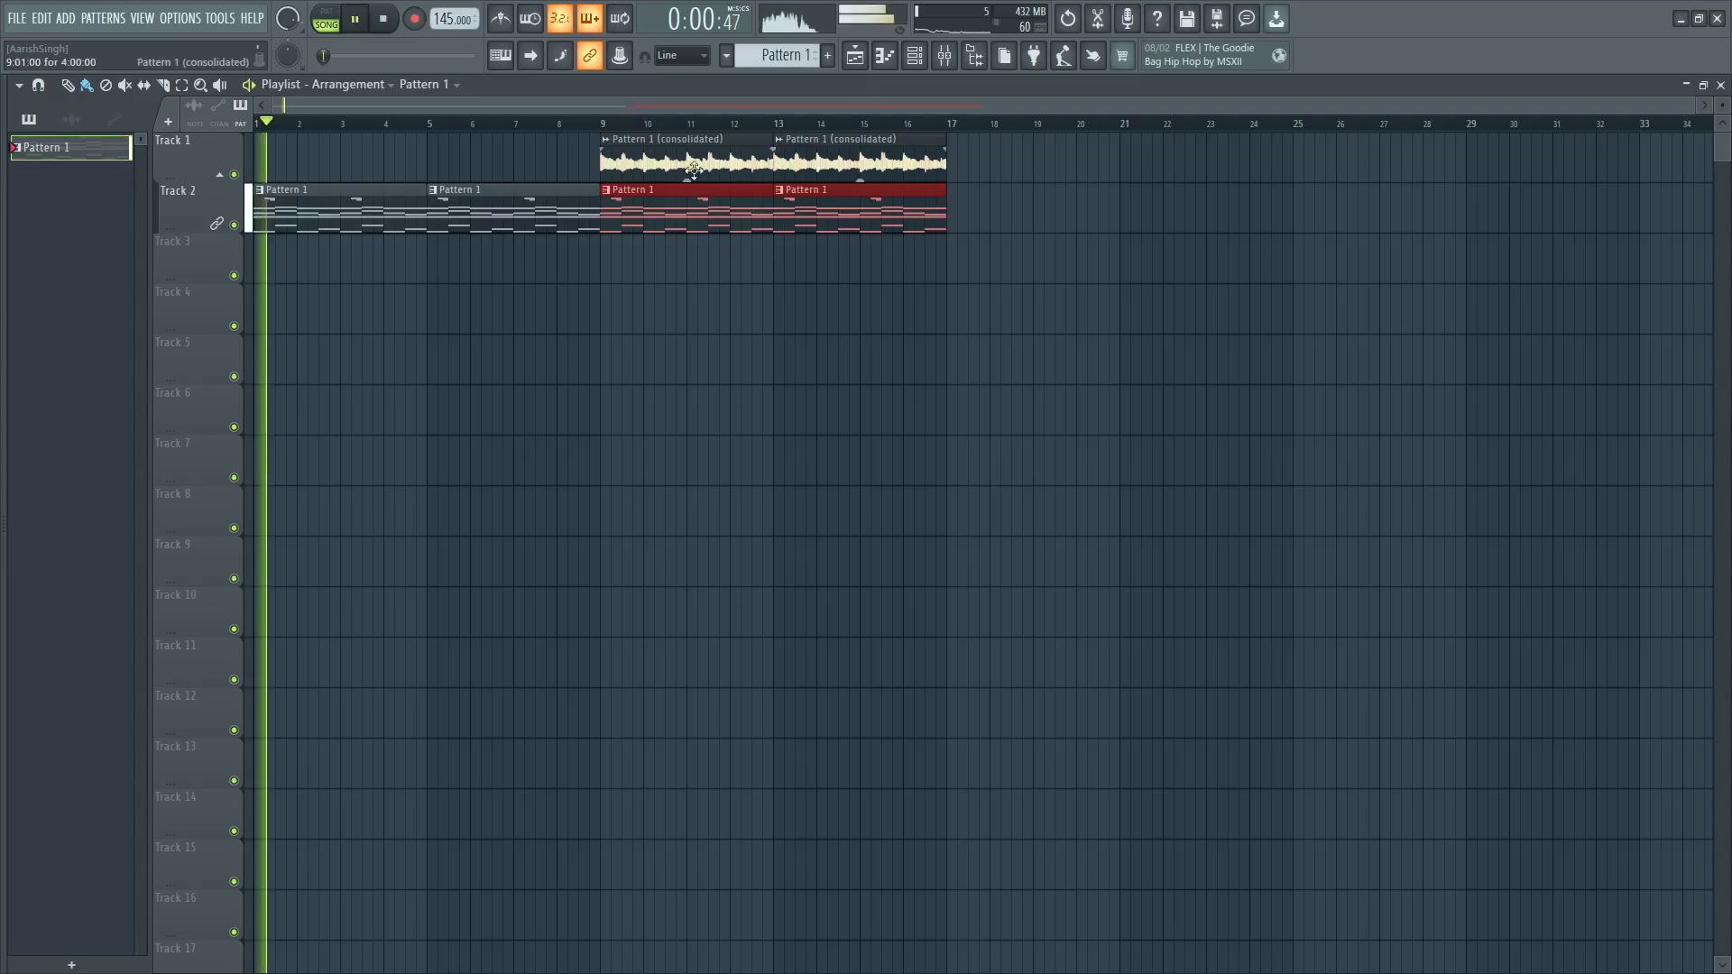
left_click(601, 120)
key("space")
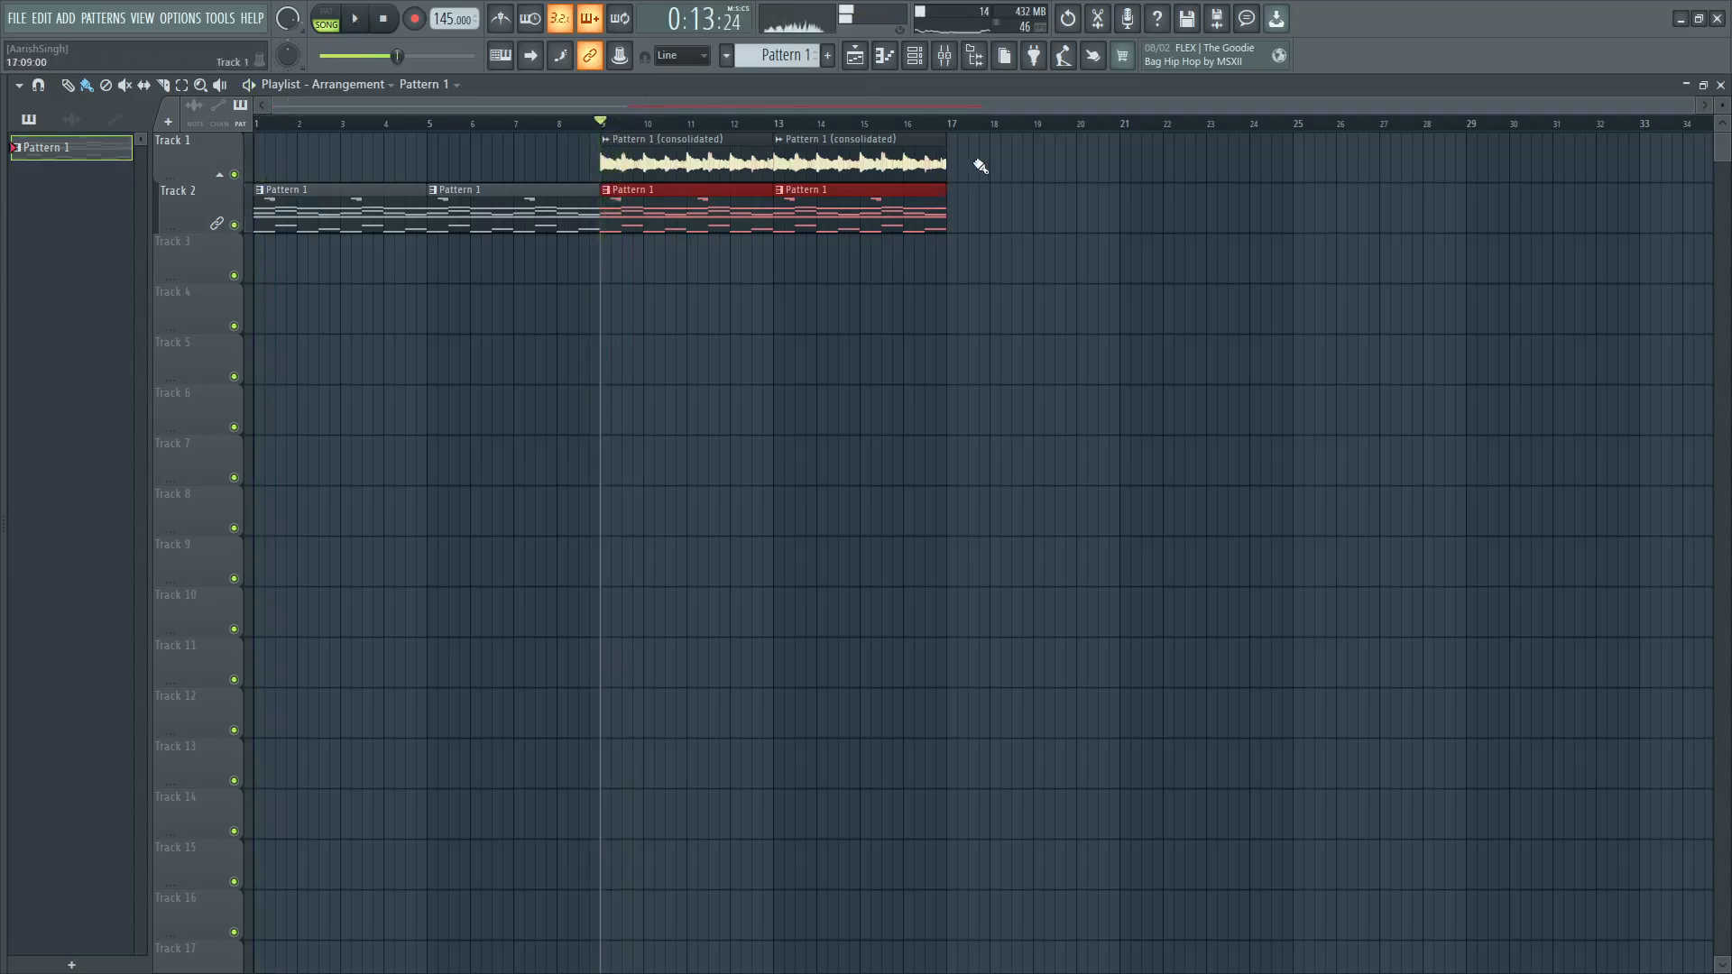
Consolidate all playlist clips into one 16-bar audio clip on Track 1, remove the muted source clips below it, and play it.
left_click_drag(980, 131, 298, 285)
key("ctrl+alt+c")
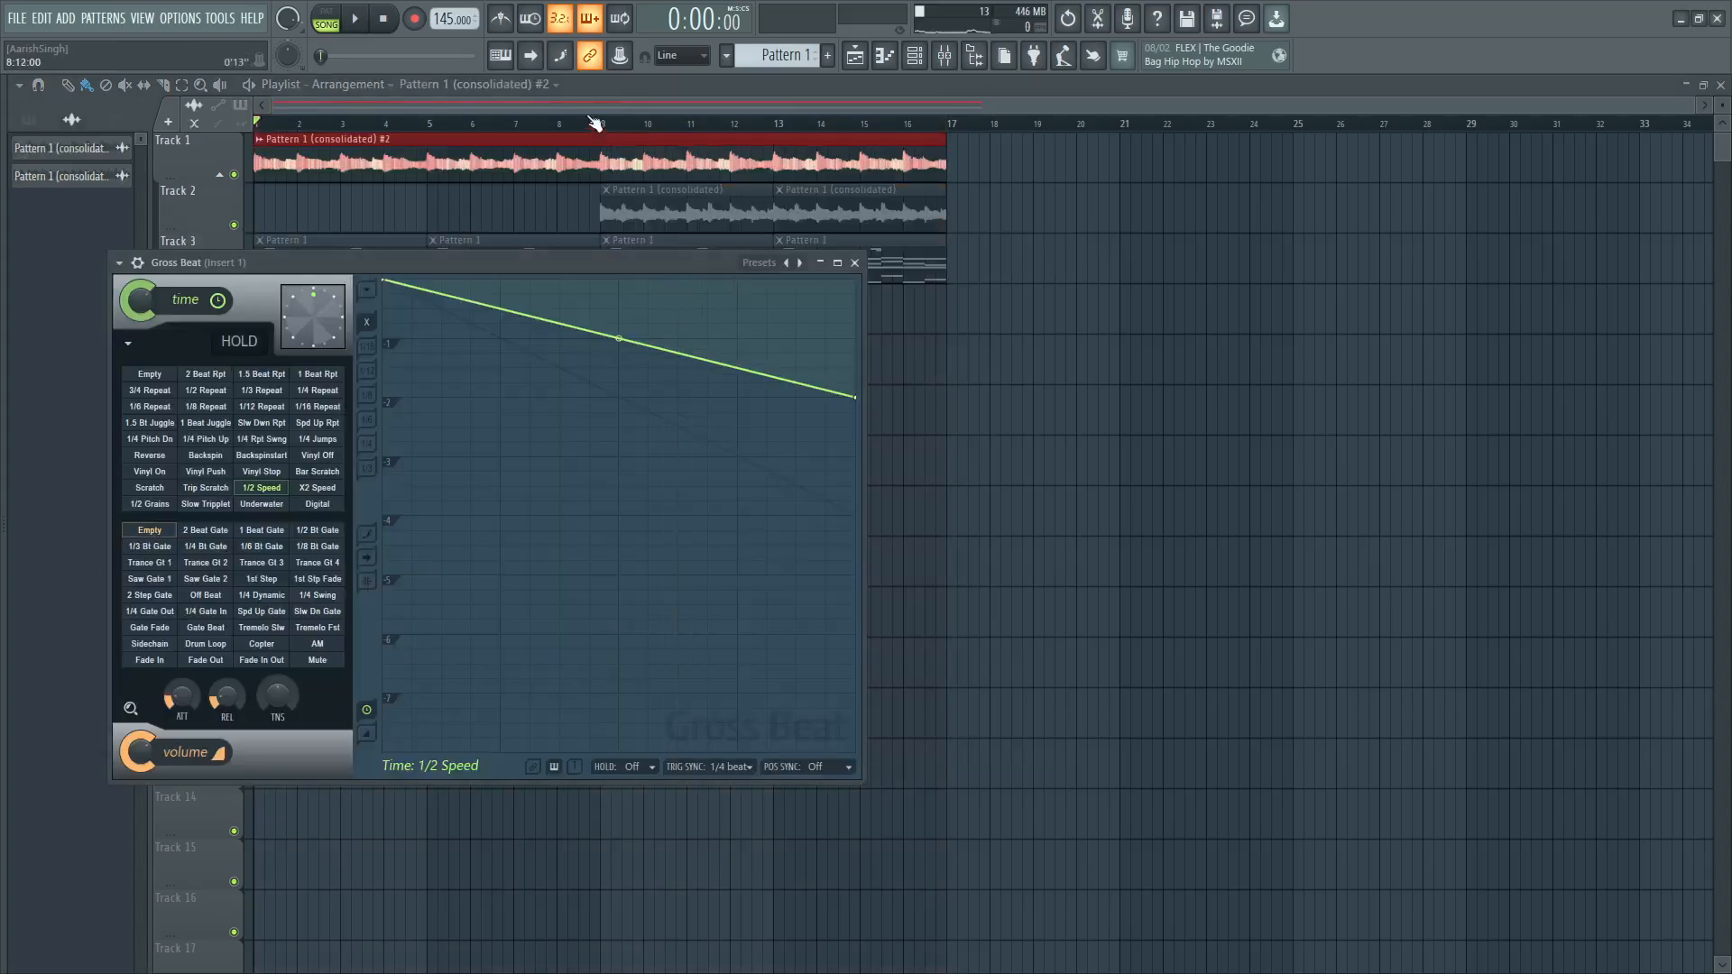
right_click(439, 269)
key("space")
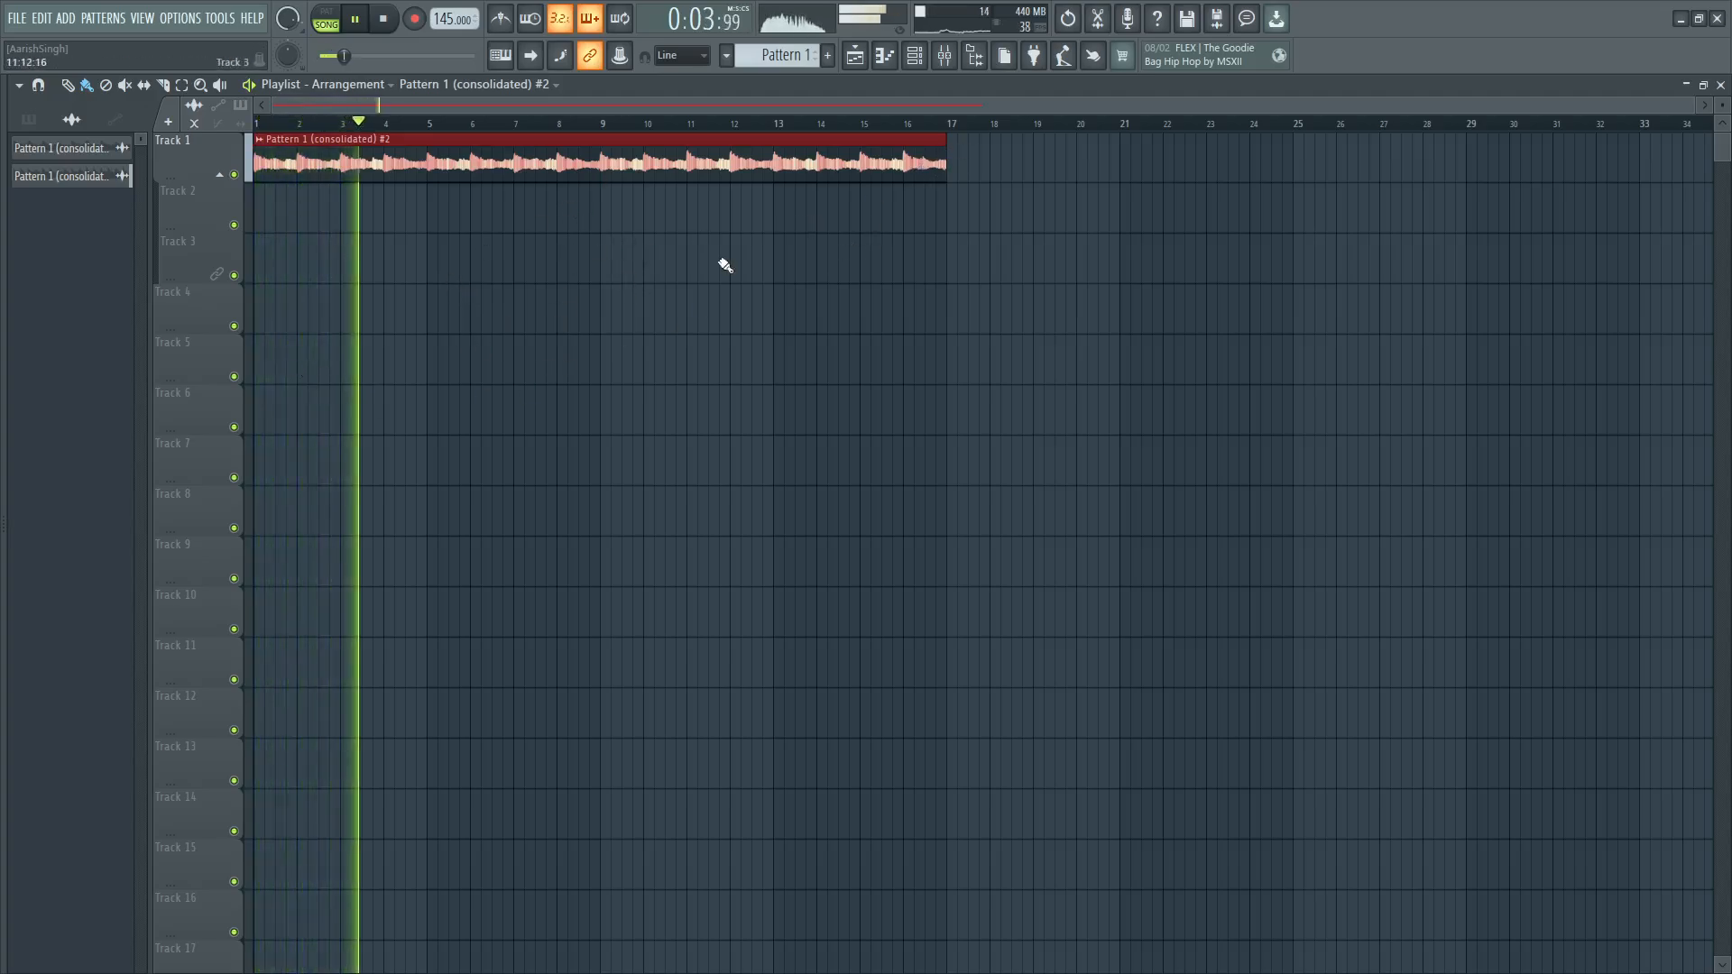
key("space")
key("F6")
key("F6")
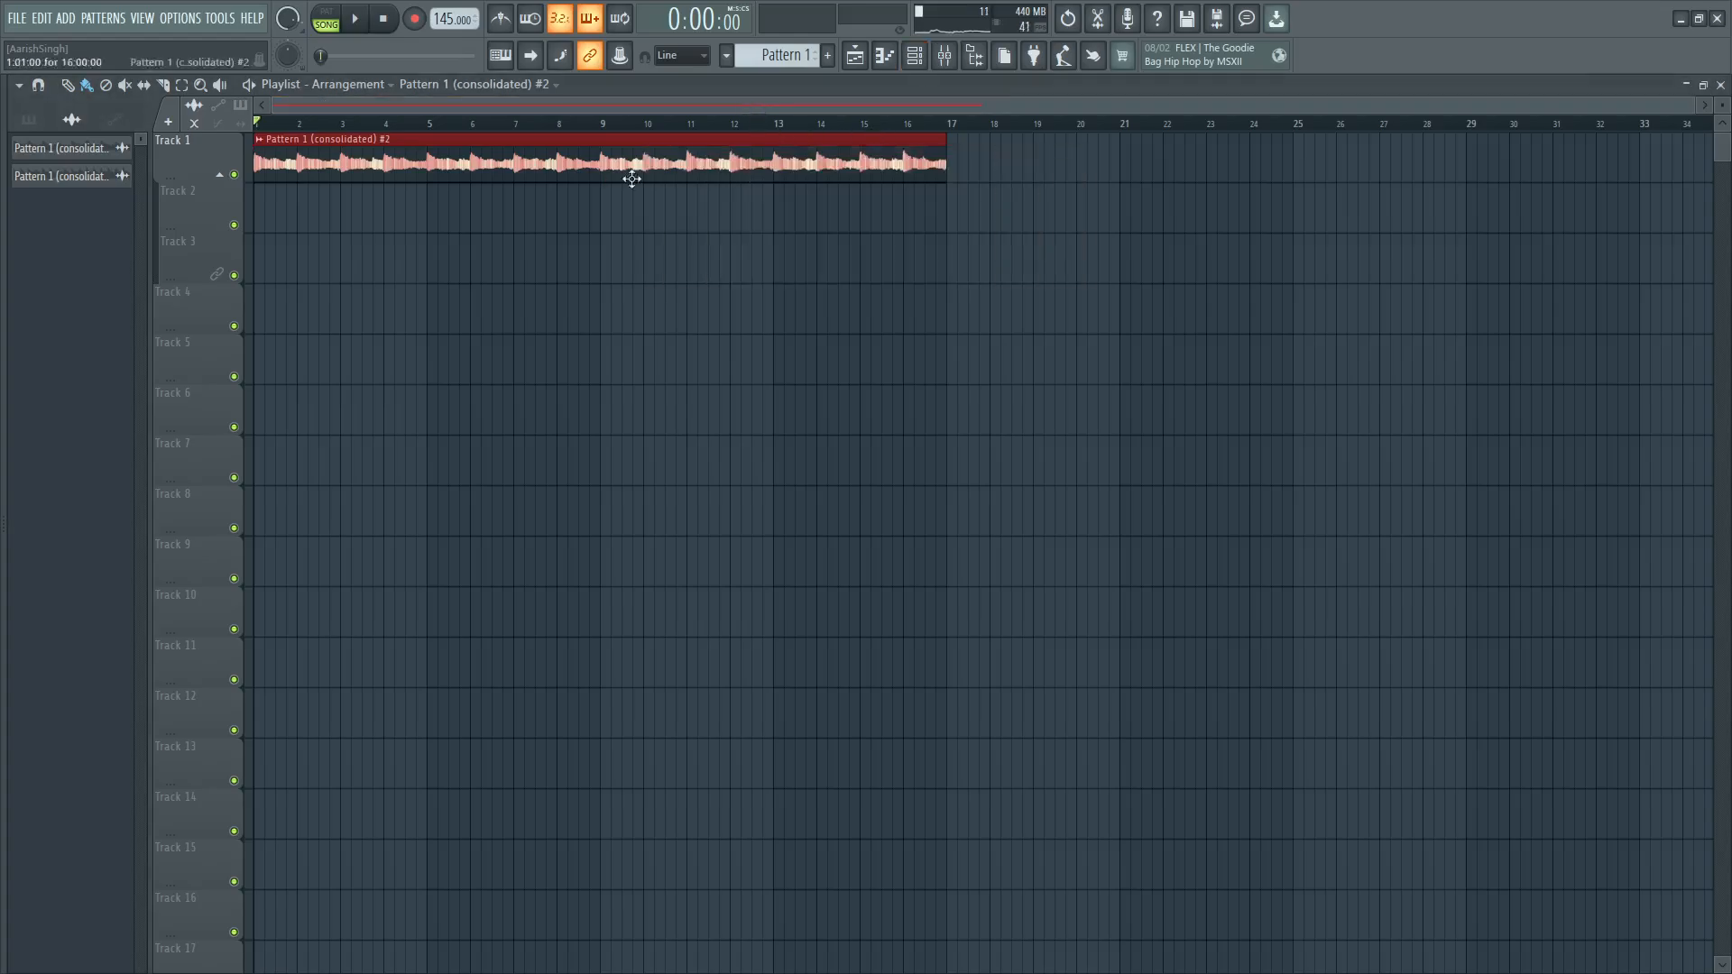
Add the Greeze - Duck Counter Snare sample from the Counter Snares folder to Track 4 as a pattern-based channel.
key("alt+F8")
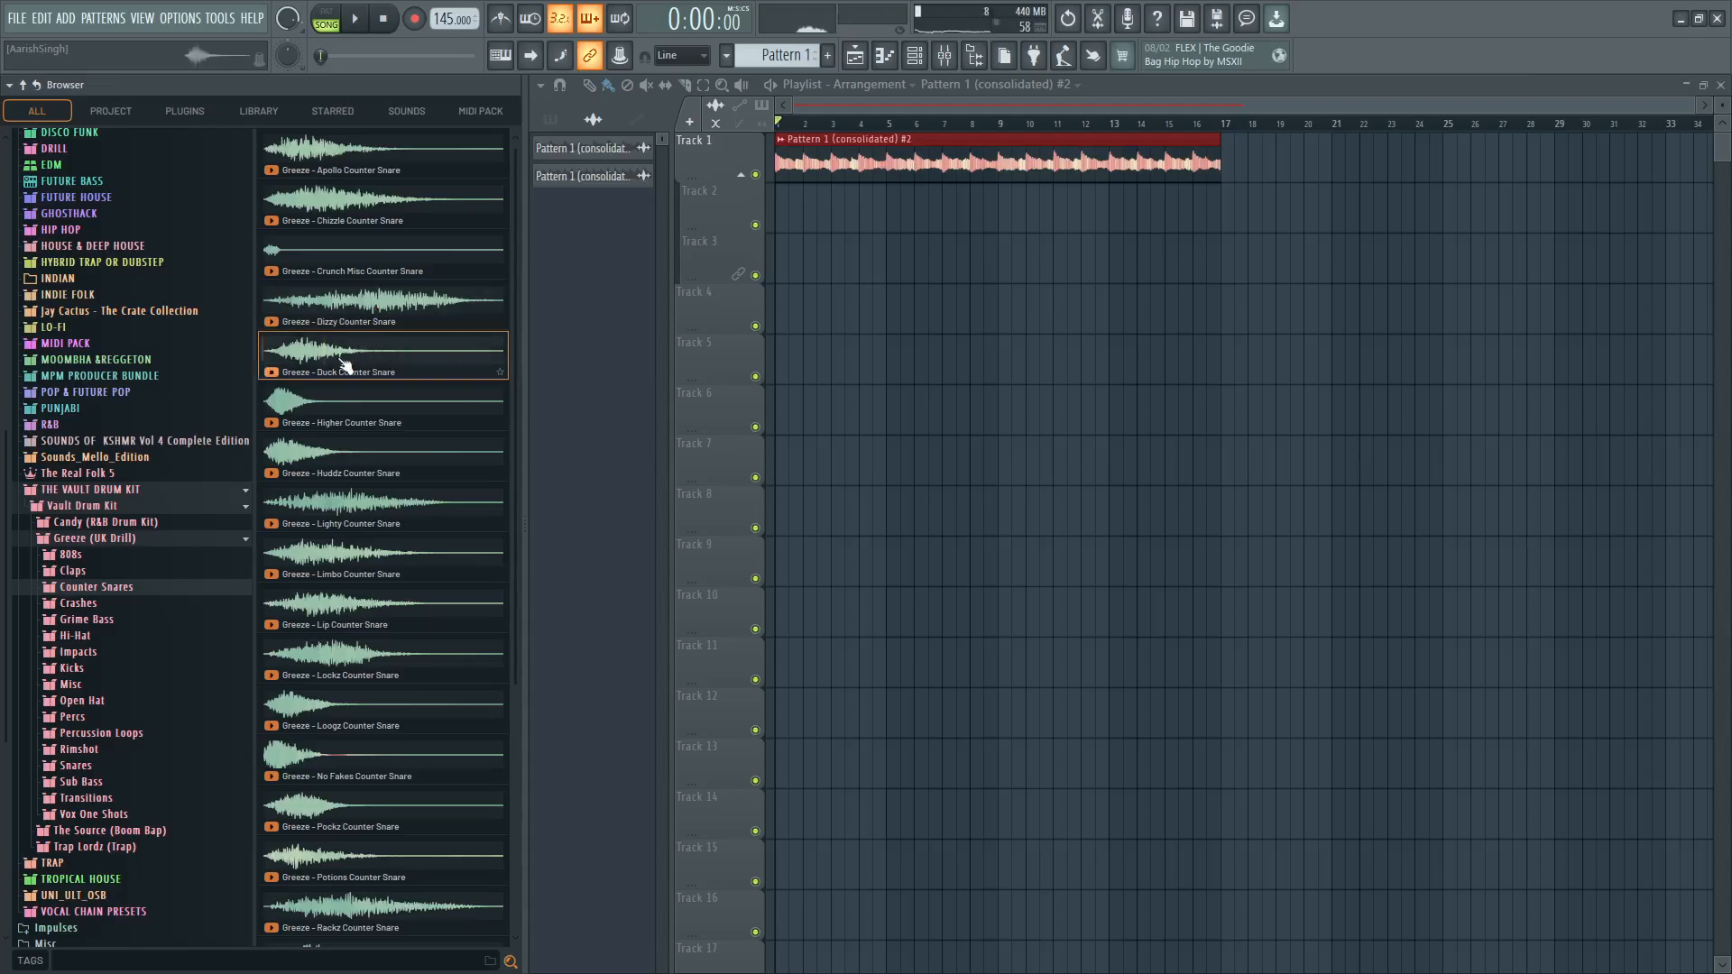
key("space")
key("alt+F8")
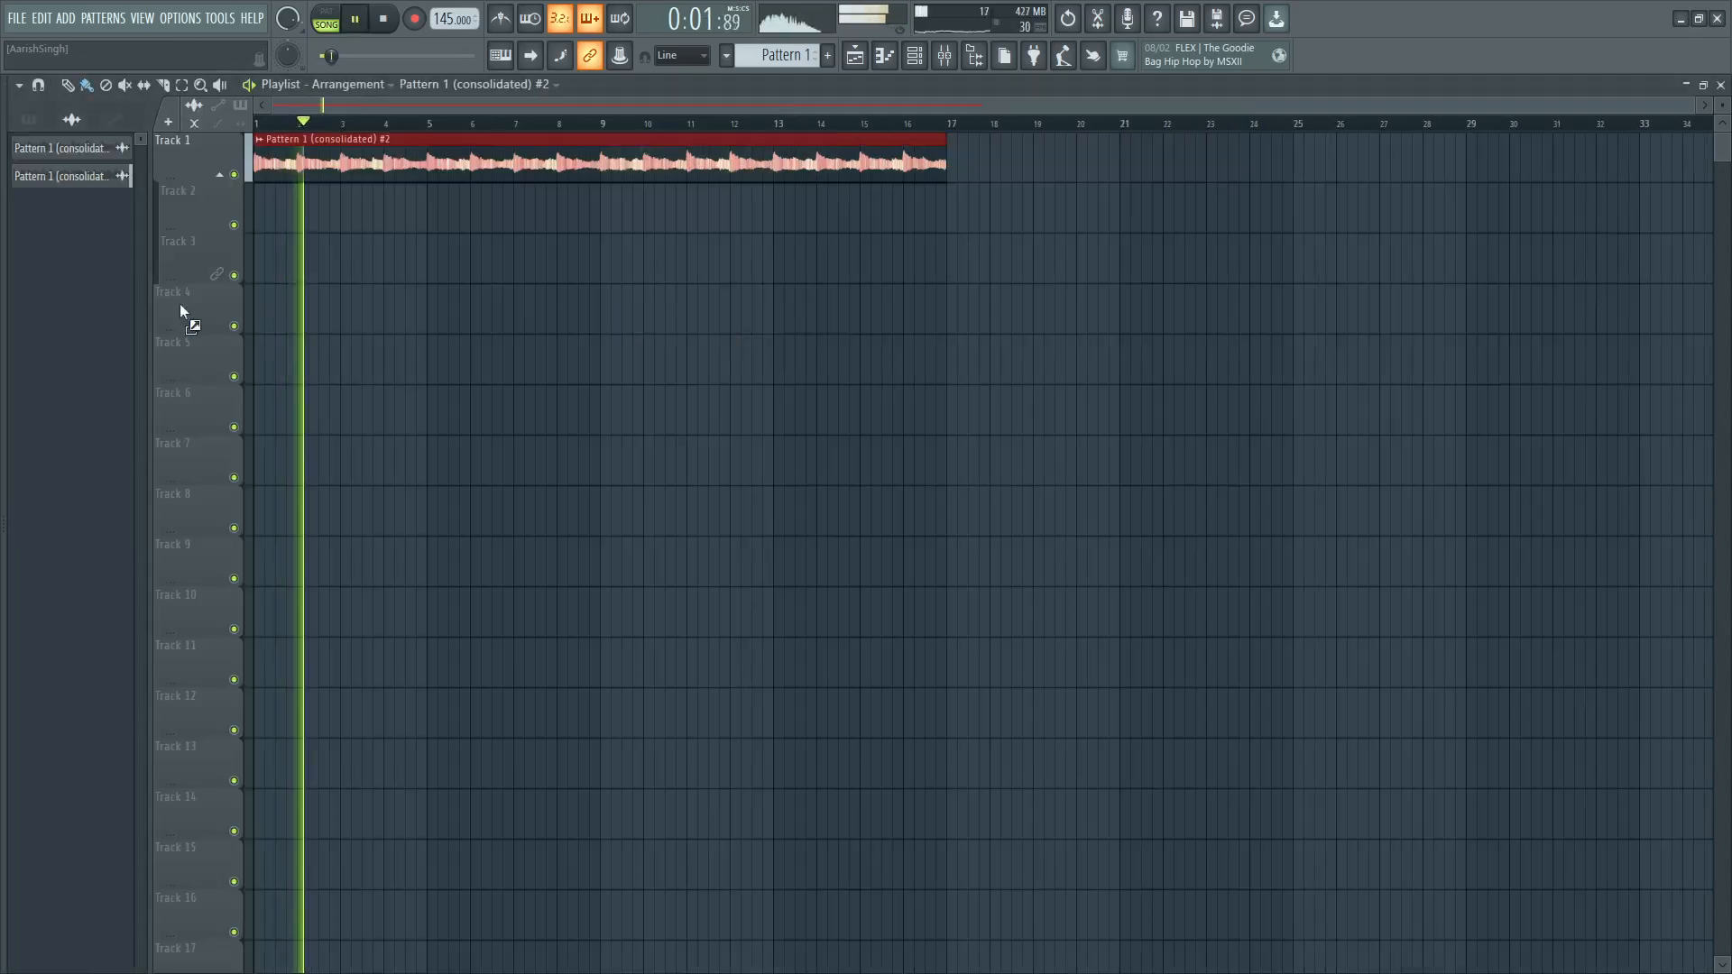
left_click_drag(180, 311, 178, 307)
left_click(983, 542)
key("space")
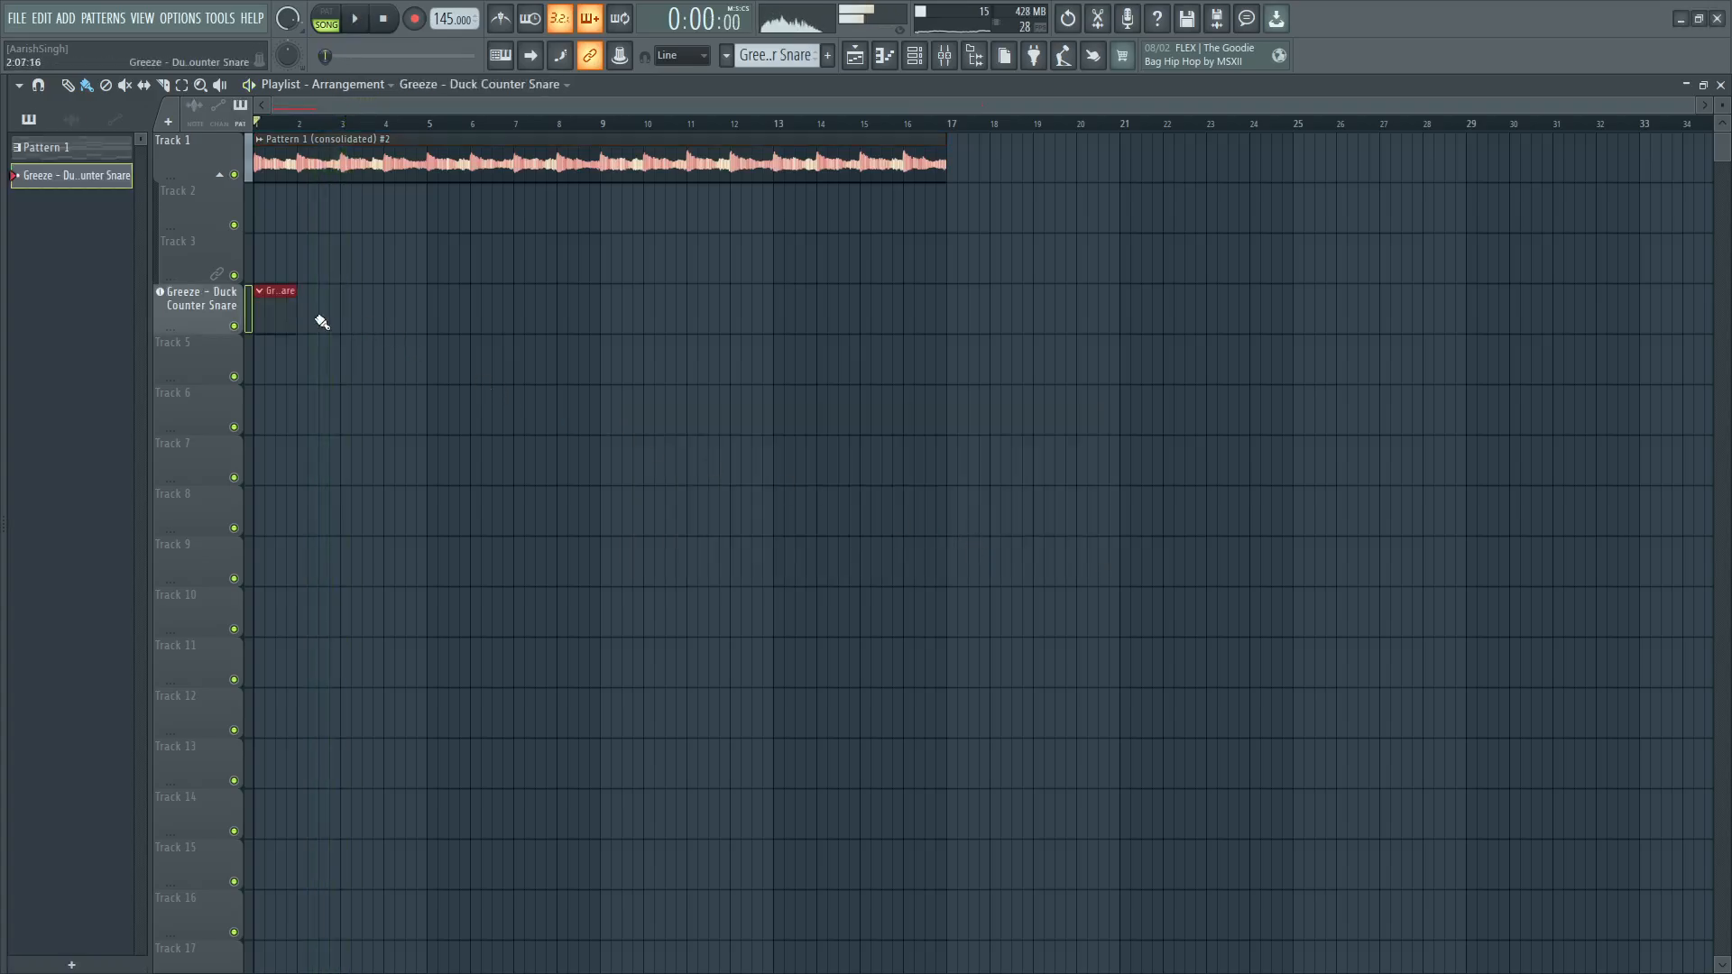
Enter three consecutive C5 notes in the first half of bar 1 of the counter snare pattern and audition them.
double_click(284, 319)
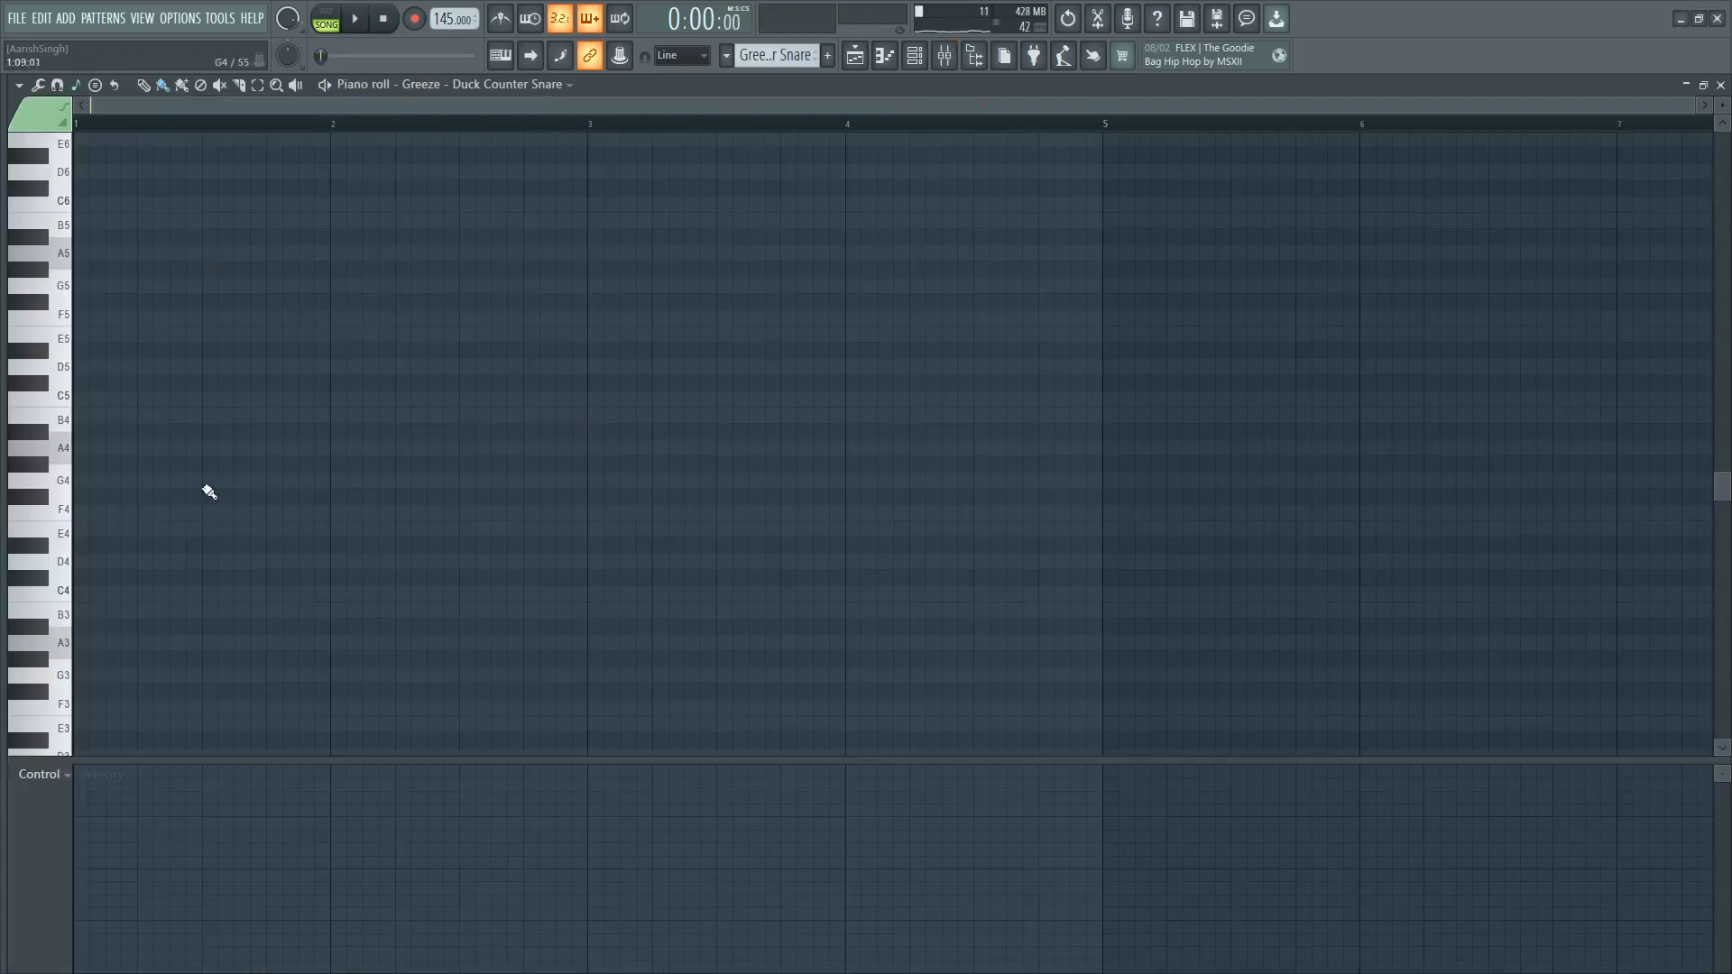
scroll(104, 573, "down", 1)
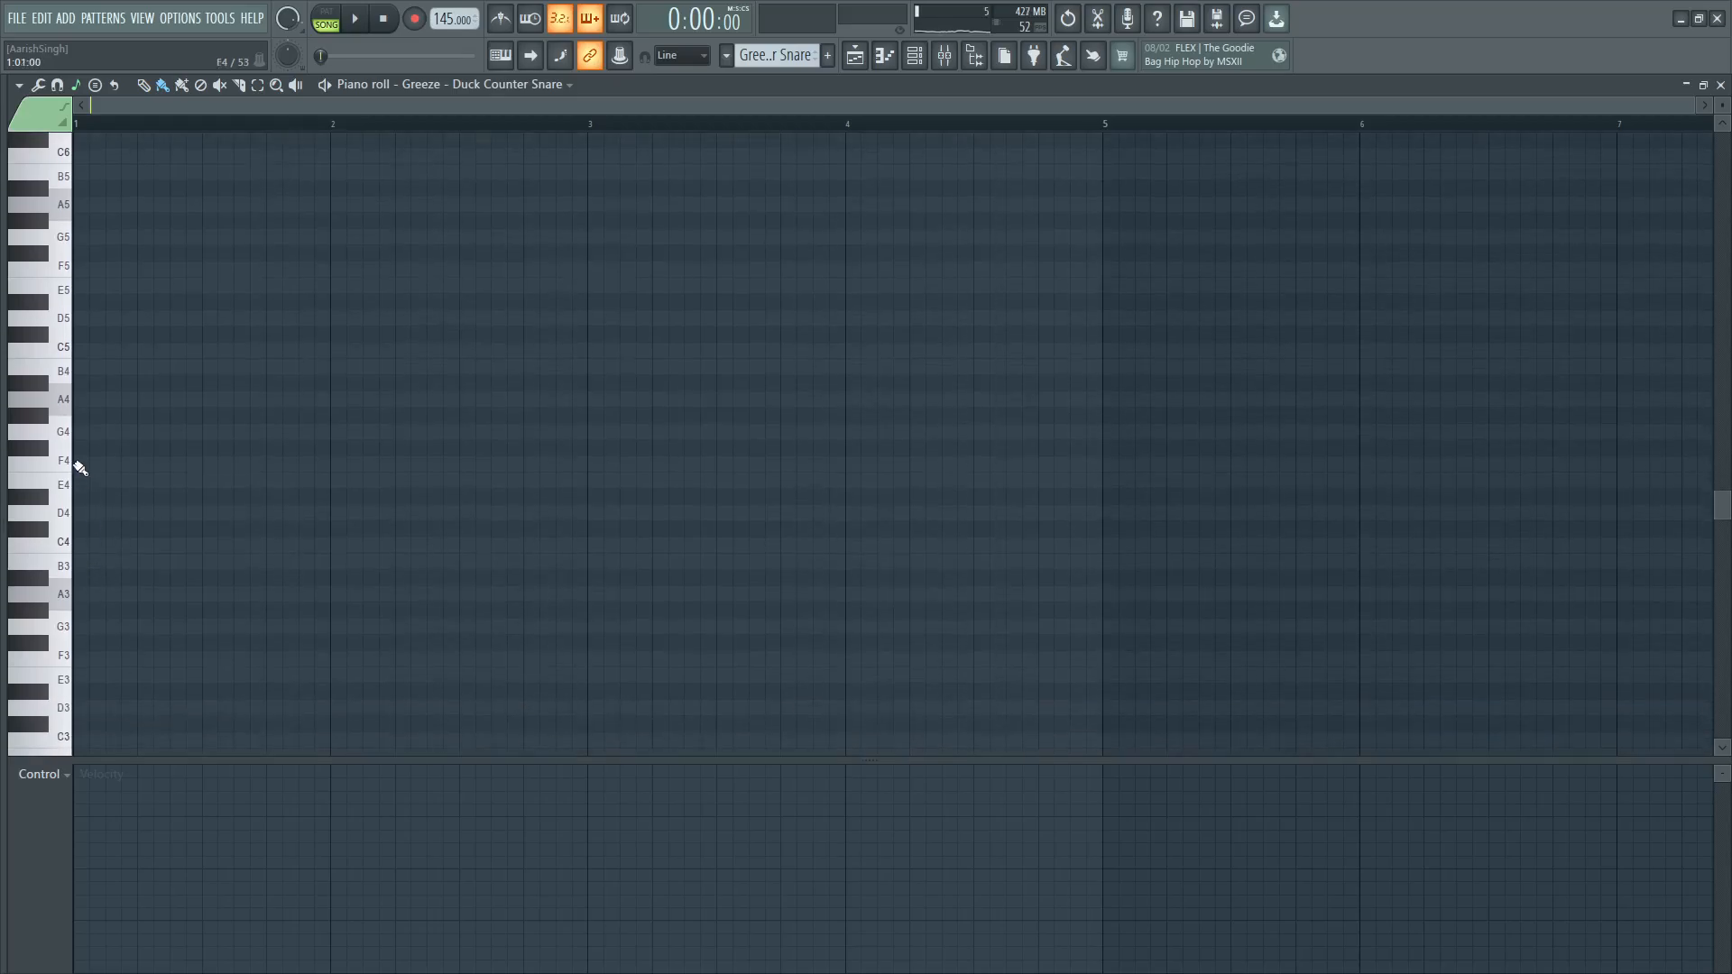
scroll(79, 467, "up", 1)
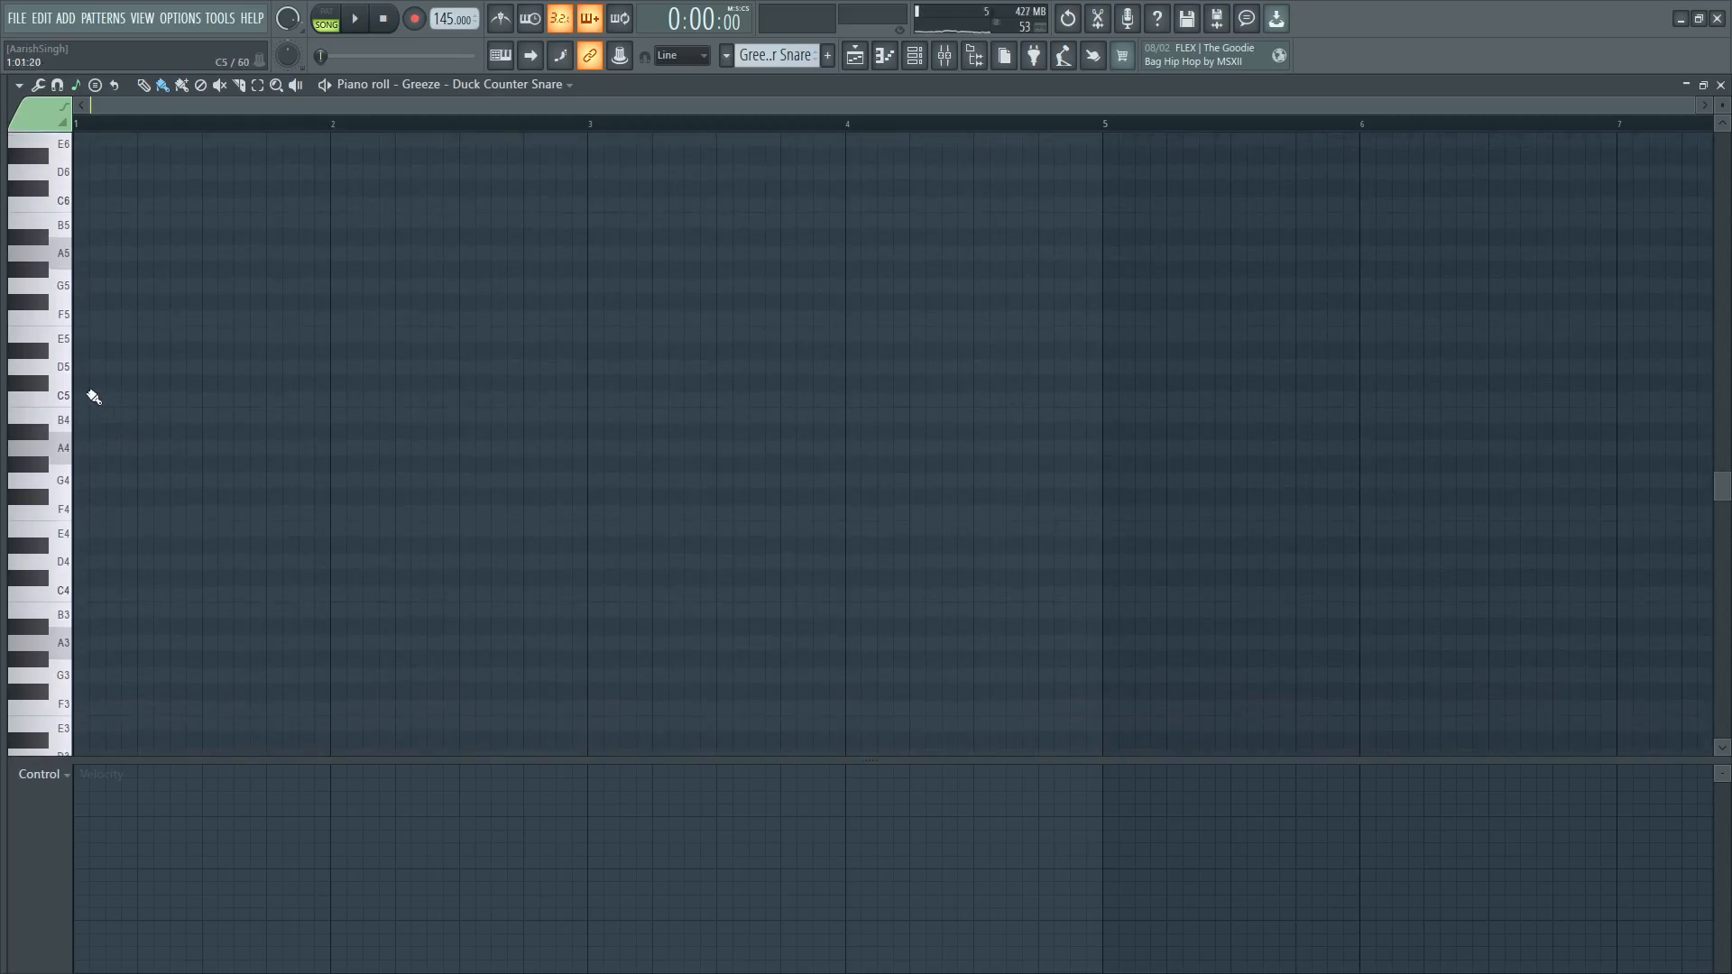
left_click(180, 403)
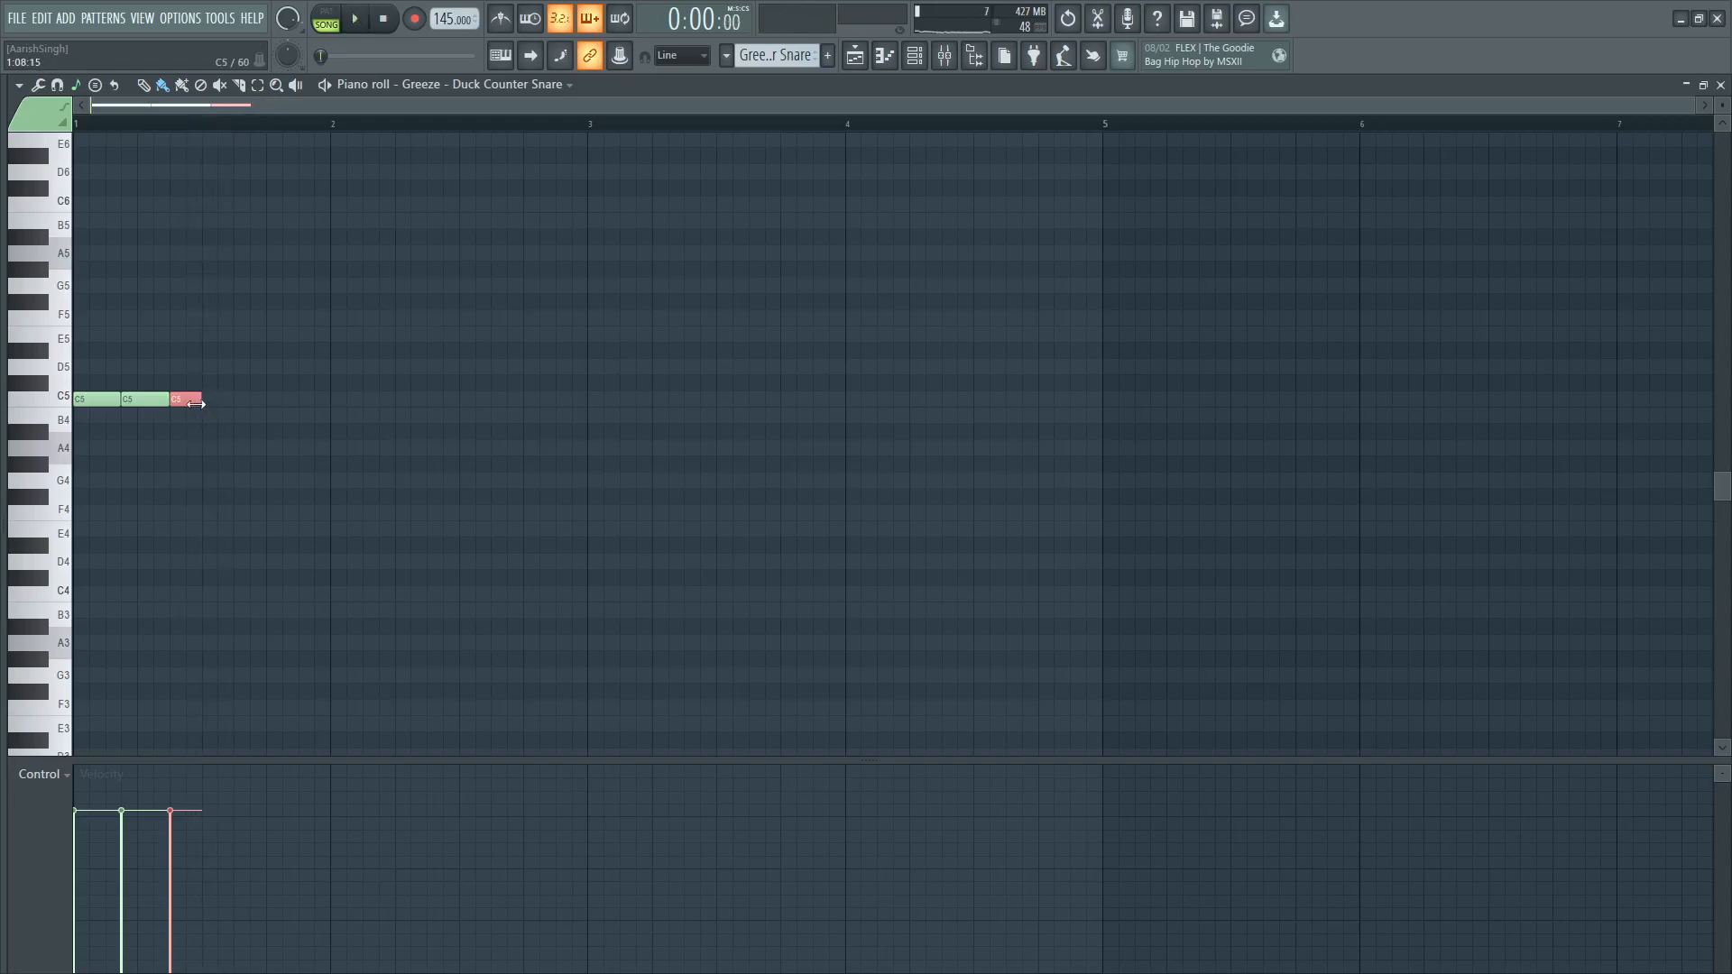
key("space")
key("space")
Select the half-bar counter snare group and duplicate it seven times to fill four bars.
left_click_drag(202, 133, 64, 109)
key("ctrl+b")
key("ctrl+b")
key("ctrl+b")
key("ctrl+b")
key("ctrl+b")
key("ctrl+b")
key("ctrl+b")
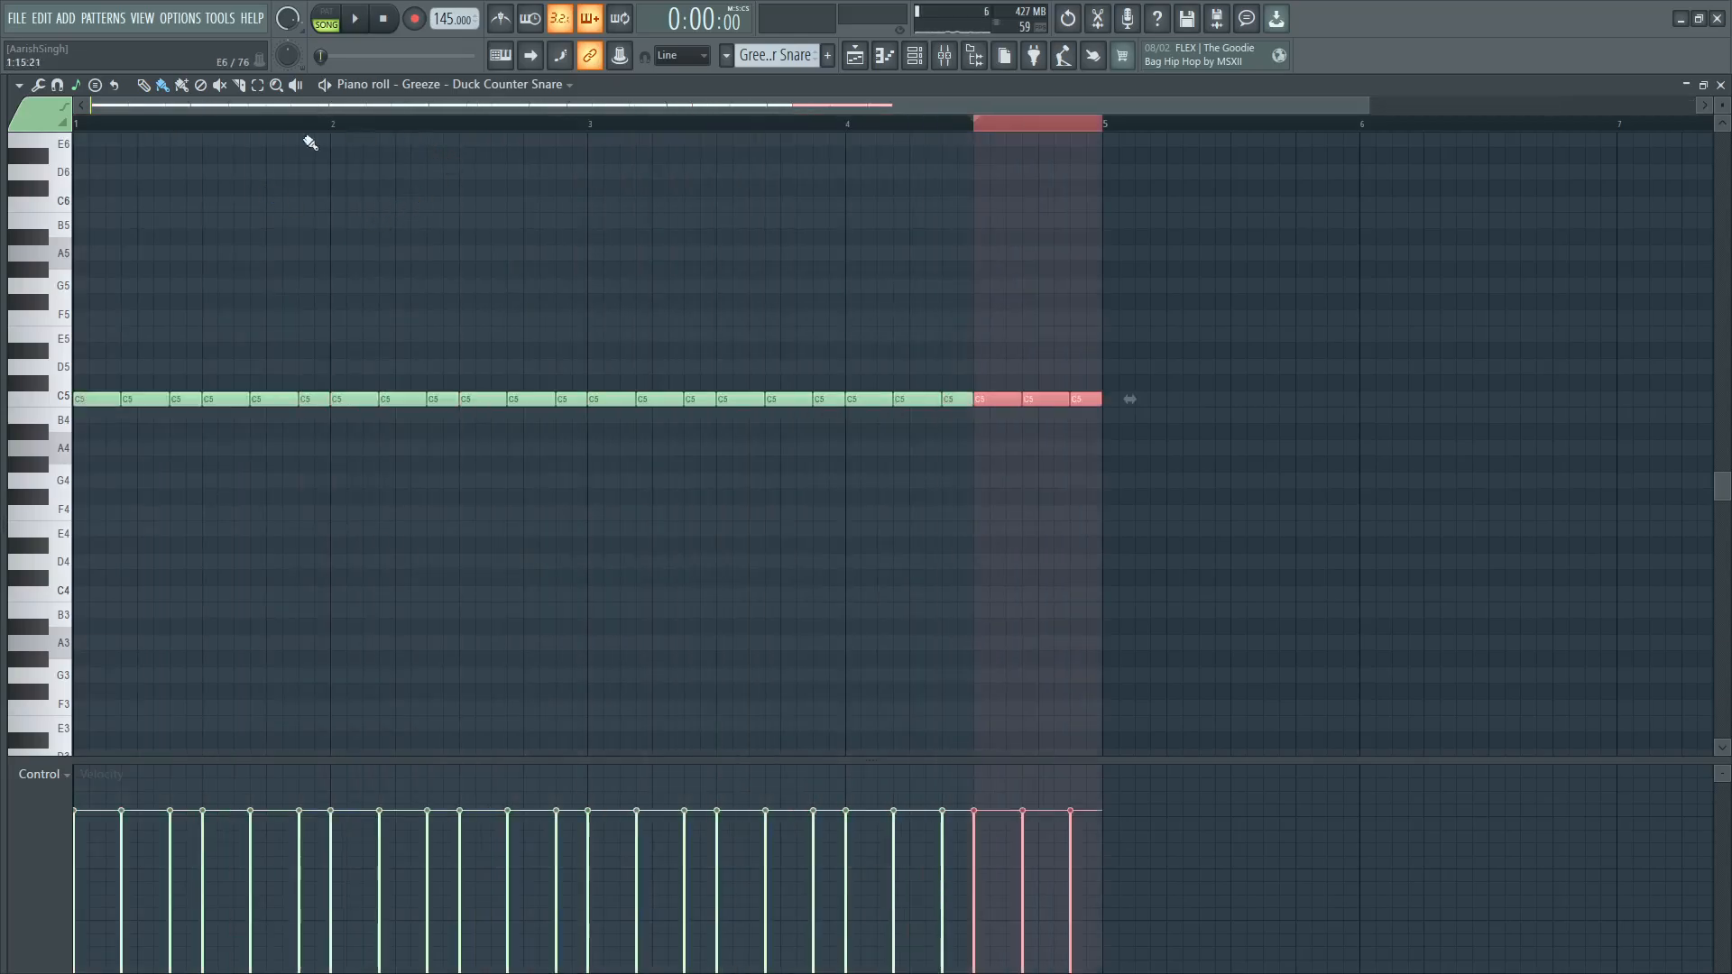
Play the four-bar counter snare pattern from bar 1 with the melody.
left_click(85, 127)
key("space")
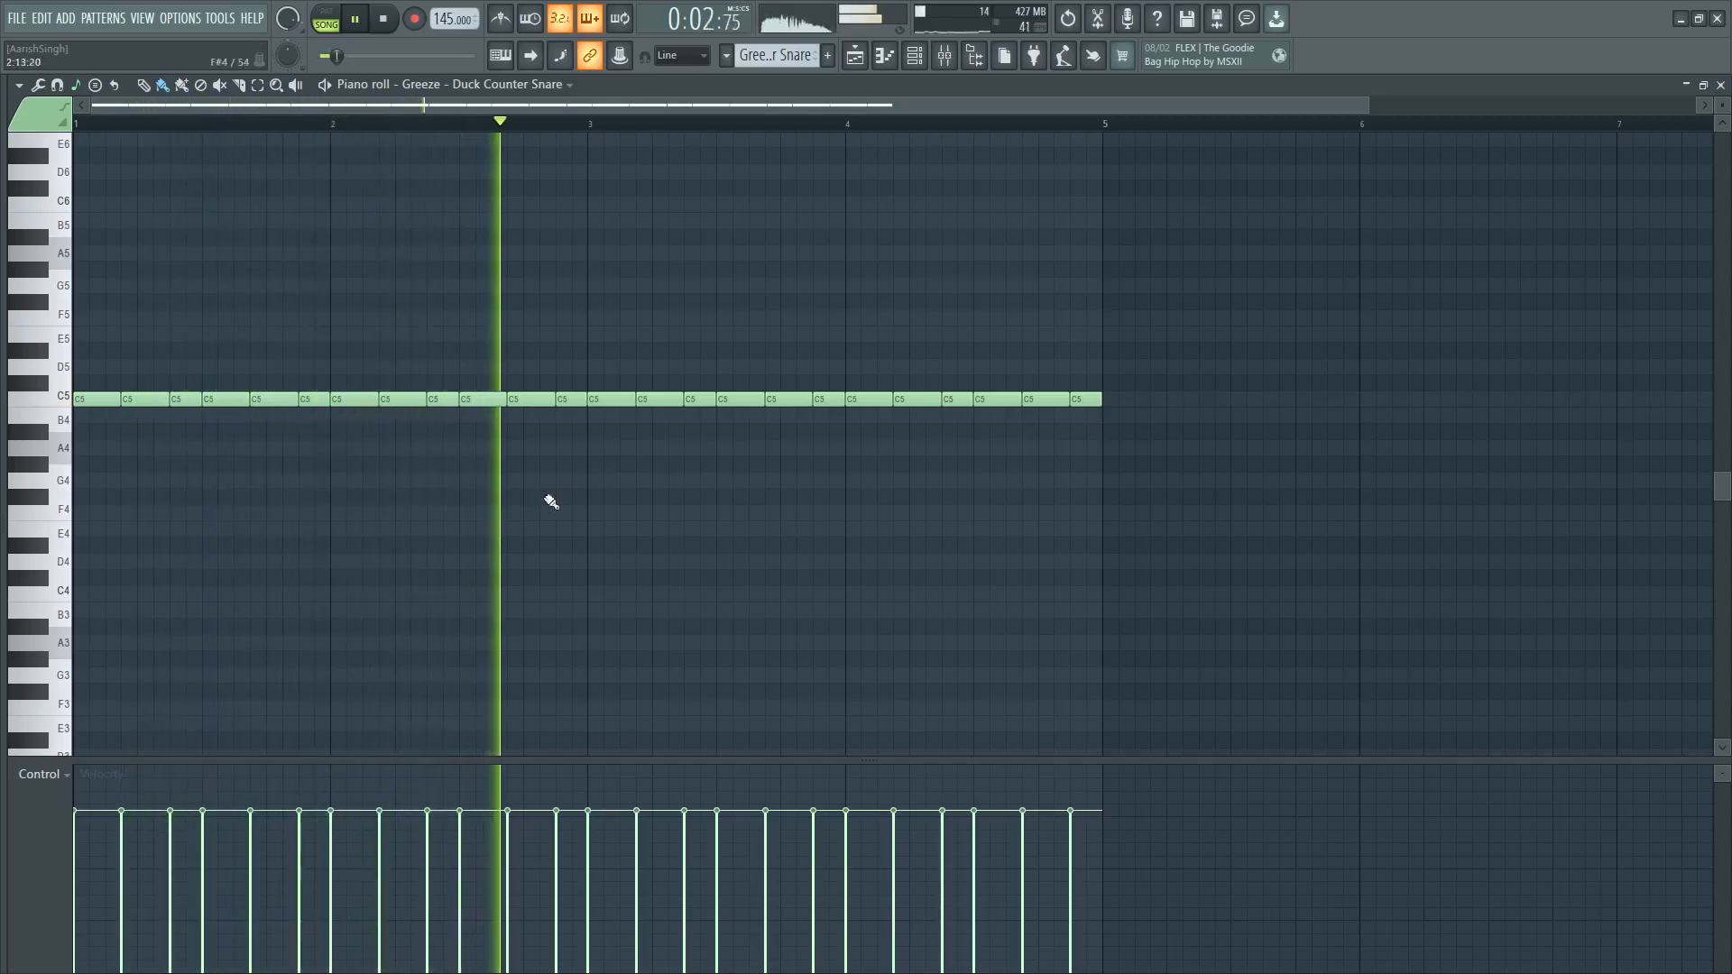
key("space")
key("space")
key("space")
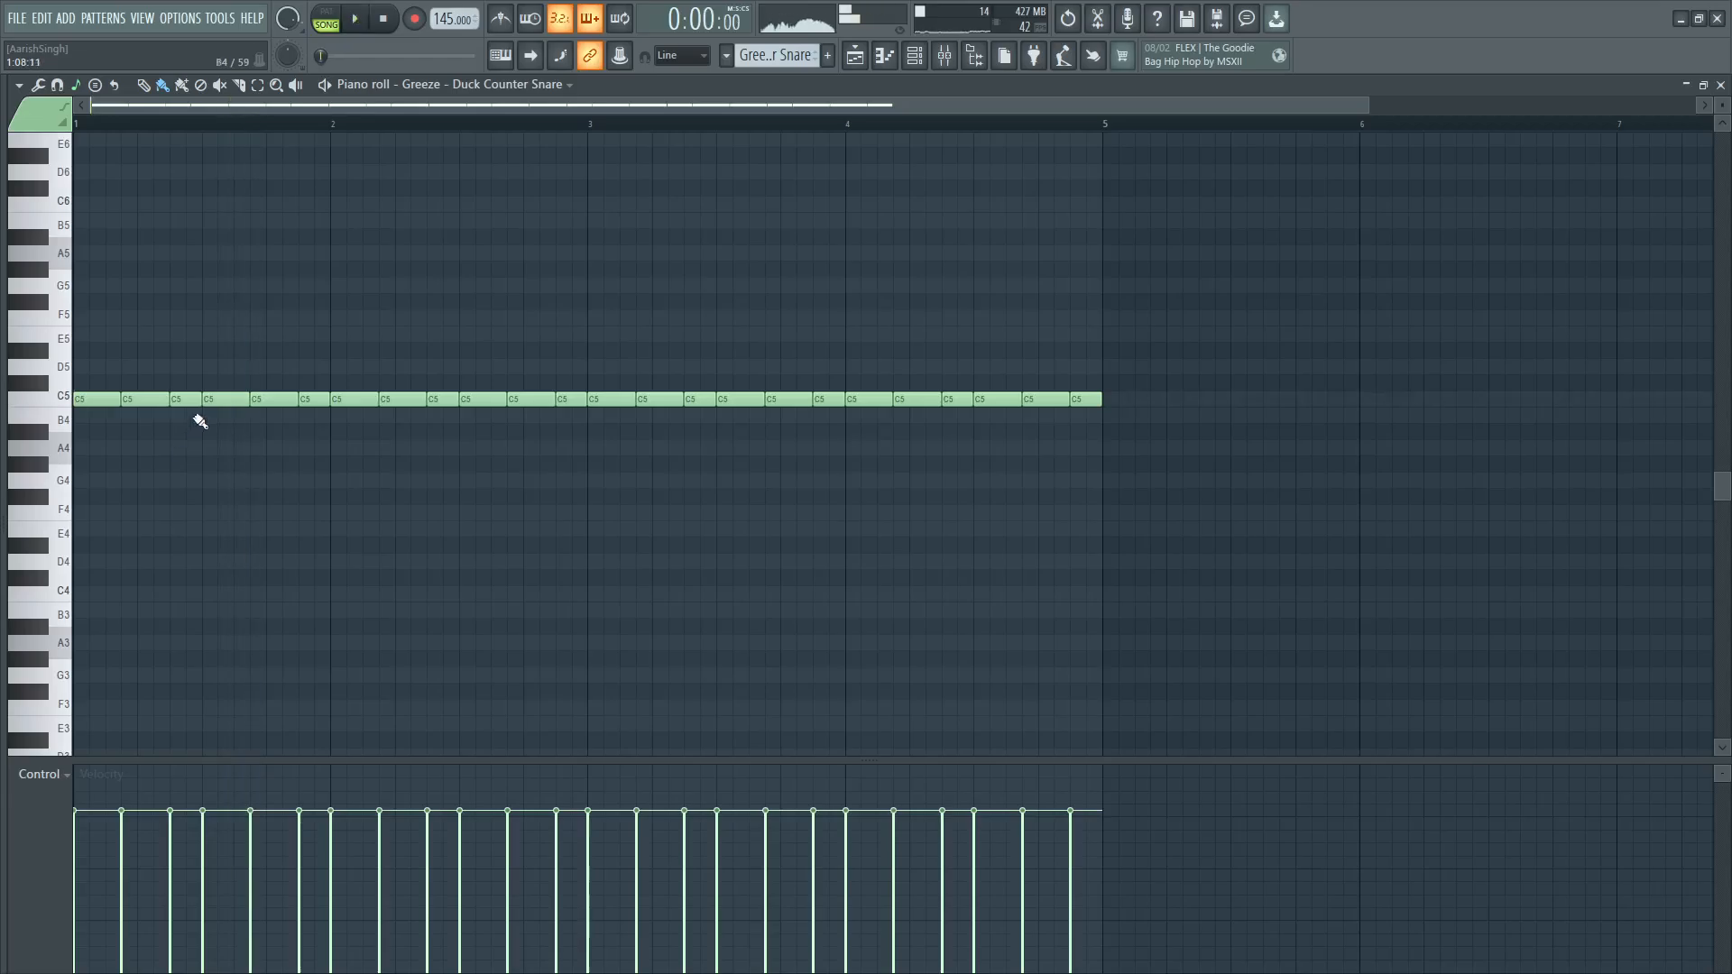
Shorten the third C5 note in bar 1, insert a short C5 note right after it, and audition the pattern.
key("space")
key("space")
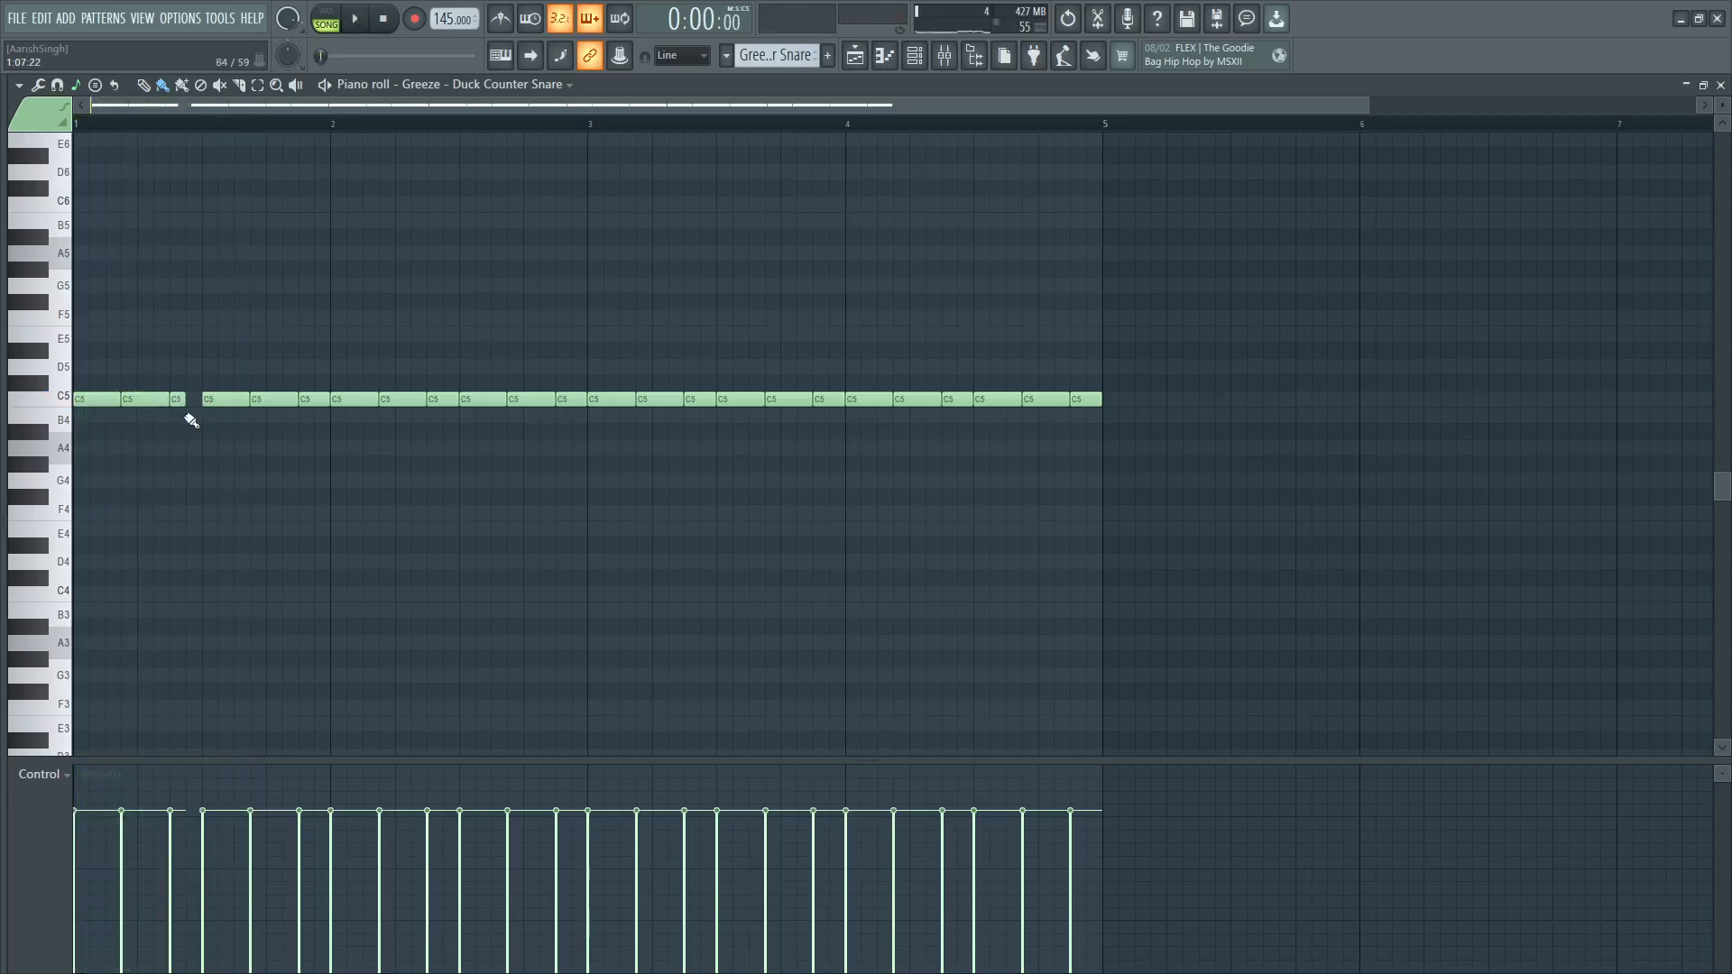
key("space")
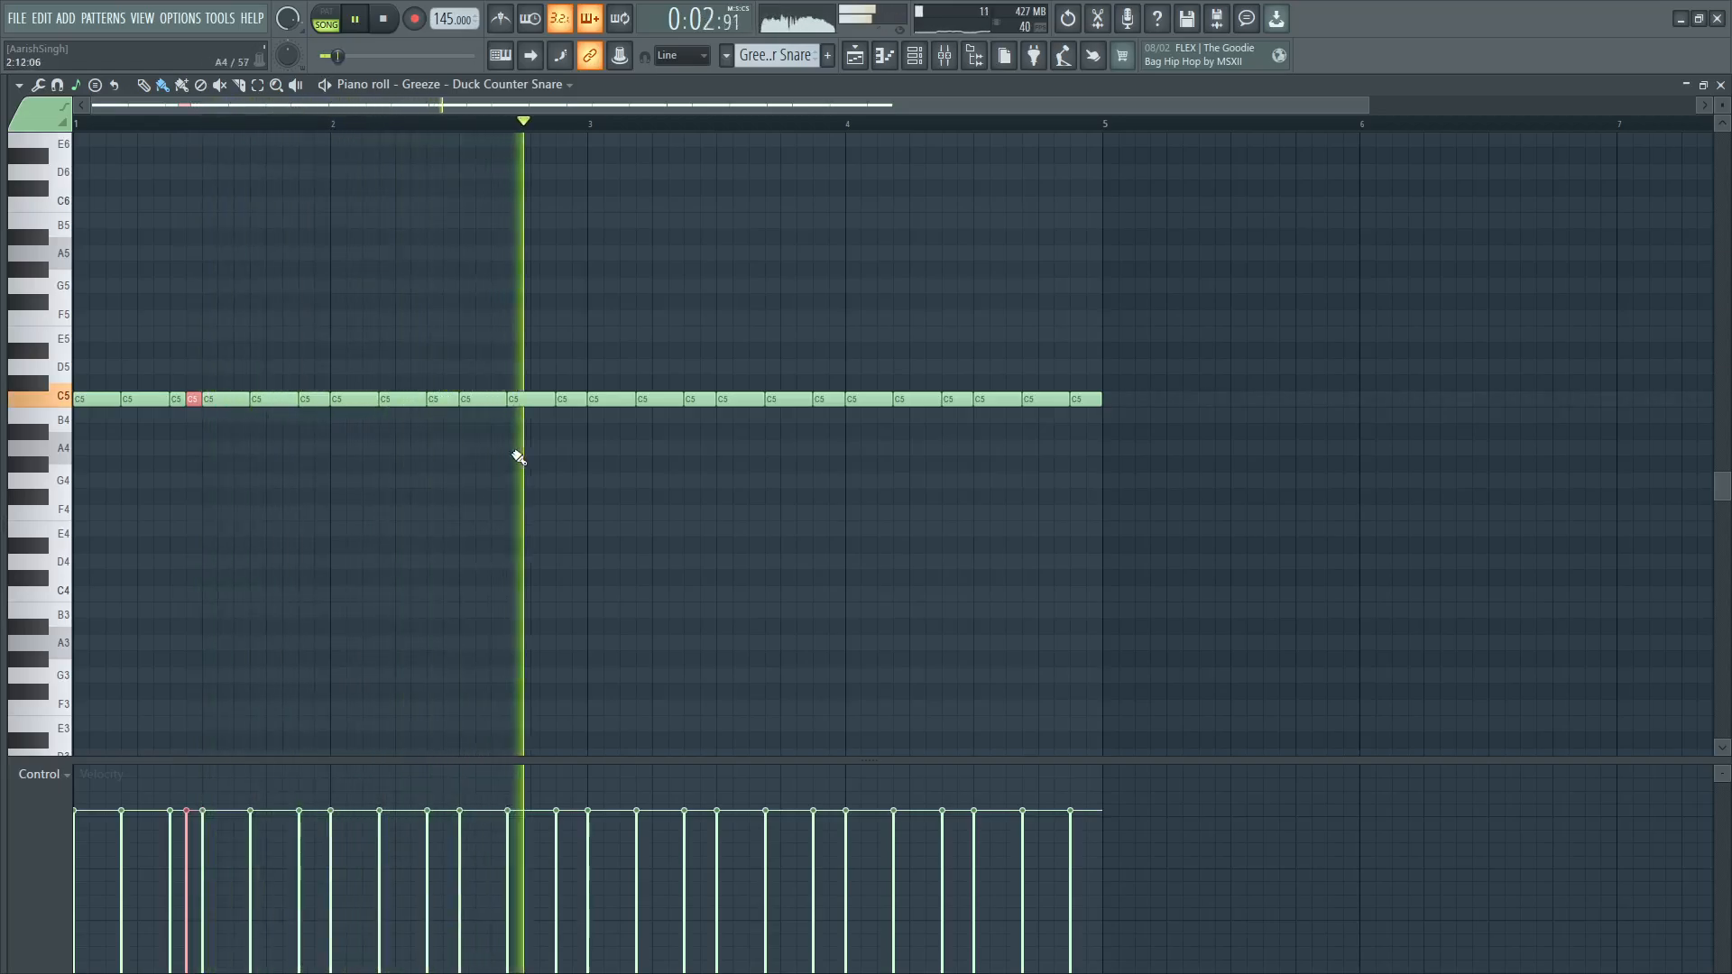
key("space")
key("space")
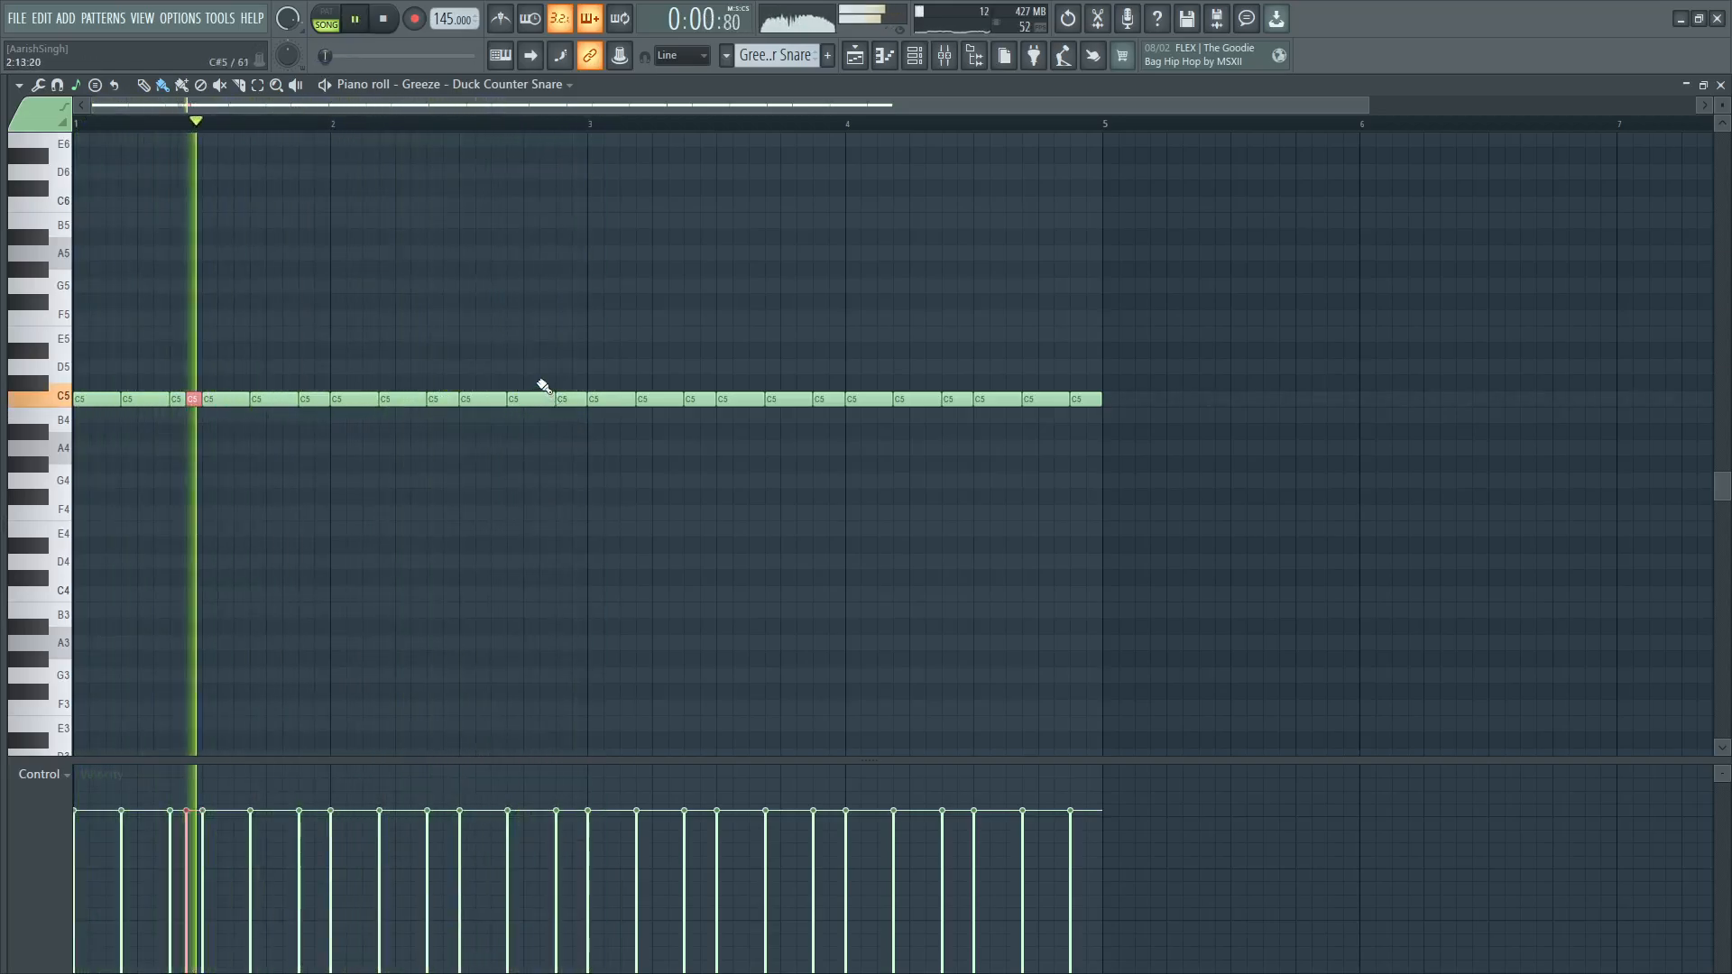
Stop playback and delete the two short trial D5 notes near the end of bar 2.
key("space")
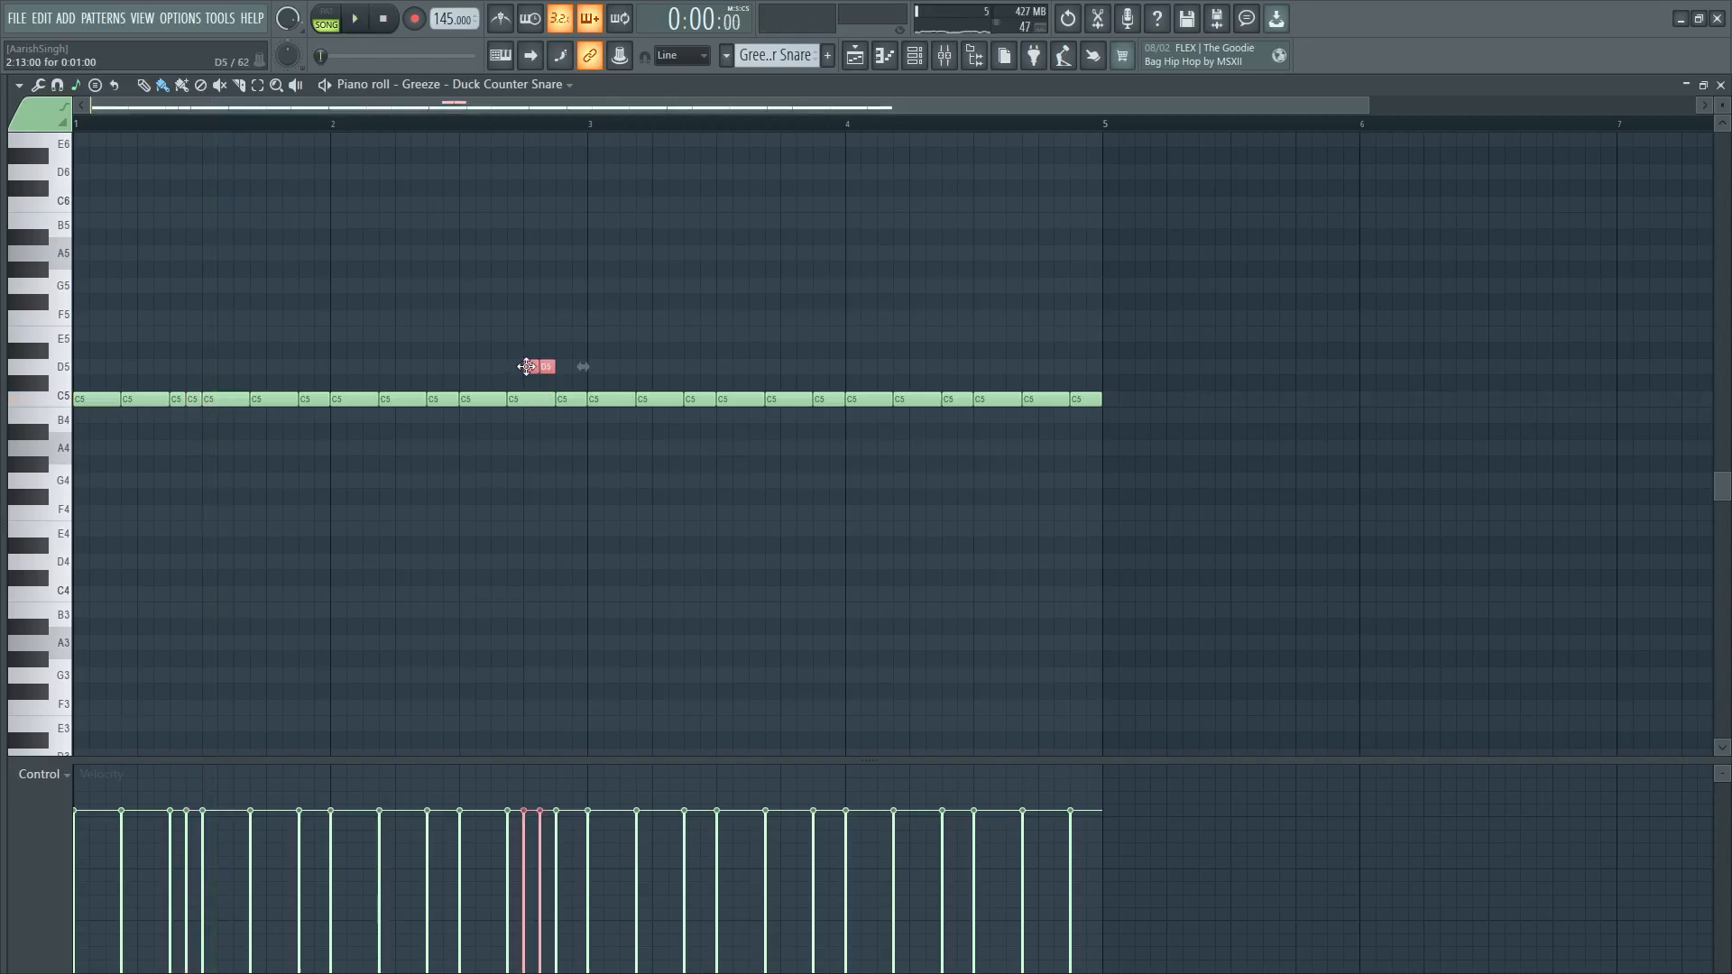
right_click(526, 366)
right_click(544, 368)
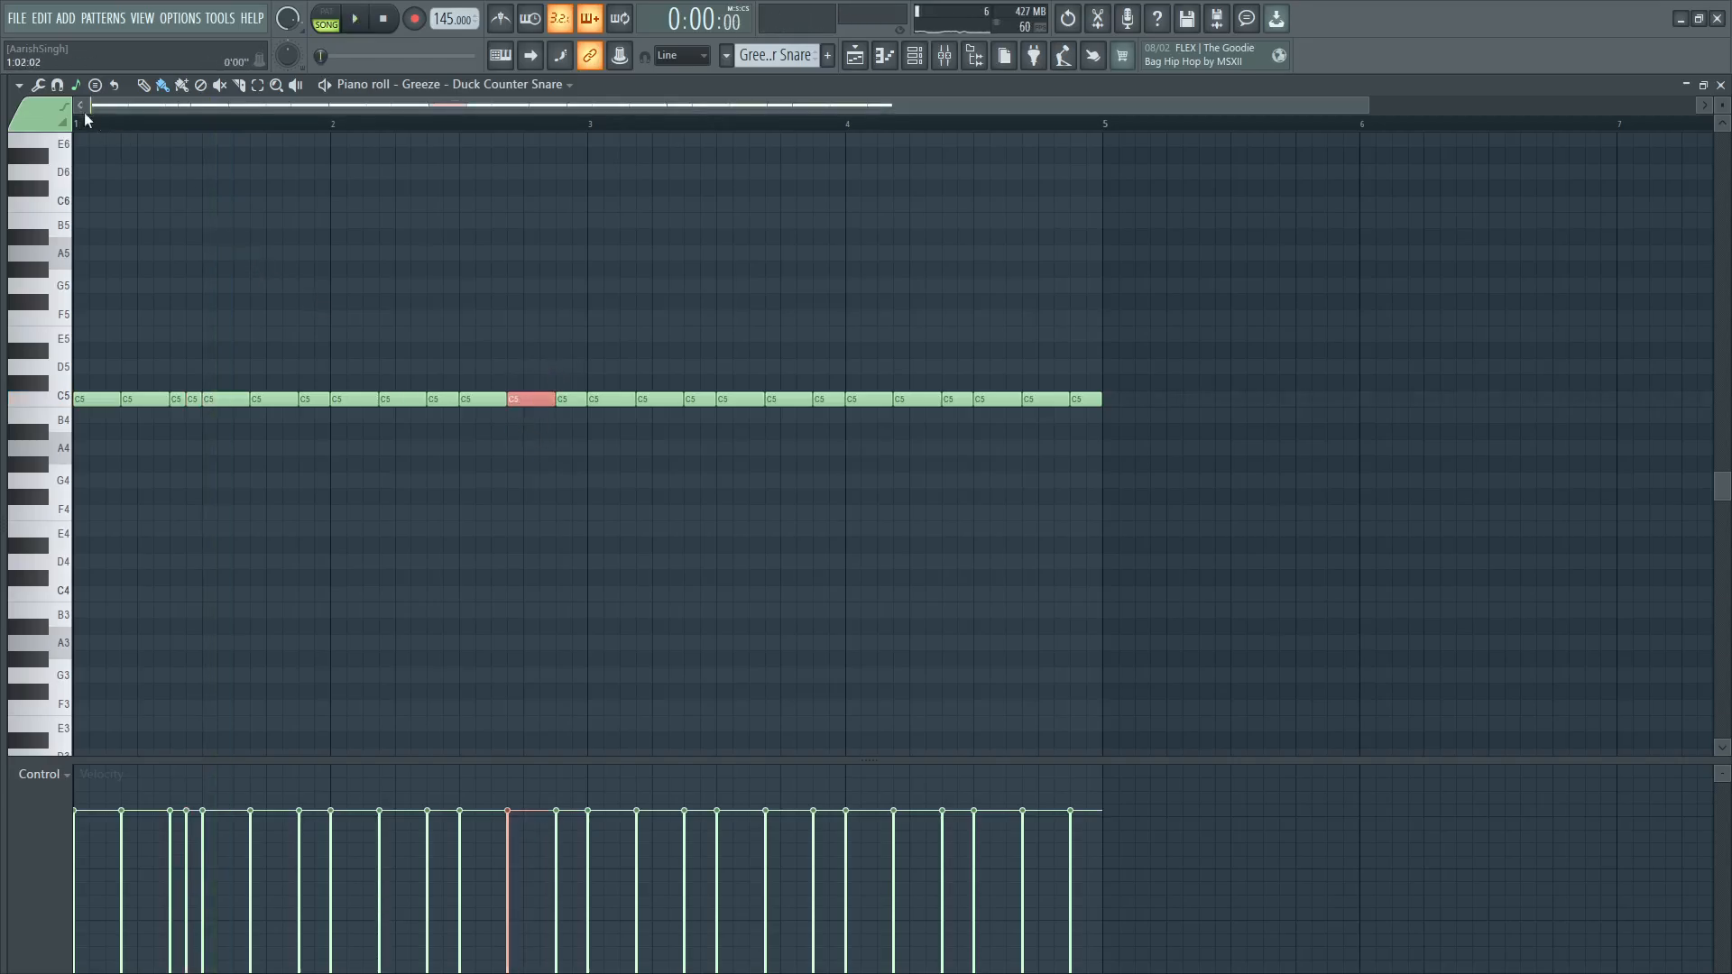
Try chopping the selected C5 note in bar 2 with the 6 notes 2 pattern, varying the time multiplier while auditioning it.
left_click(39, 86)
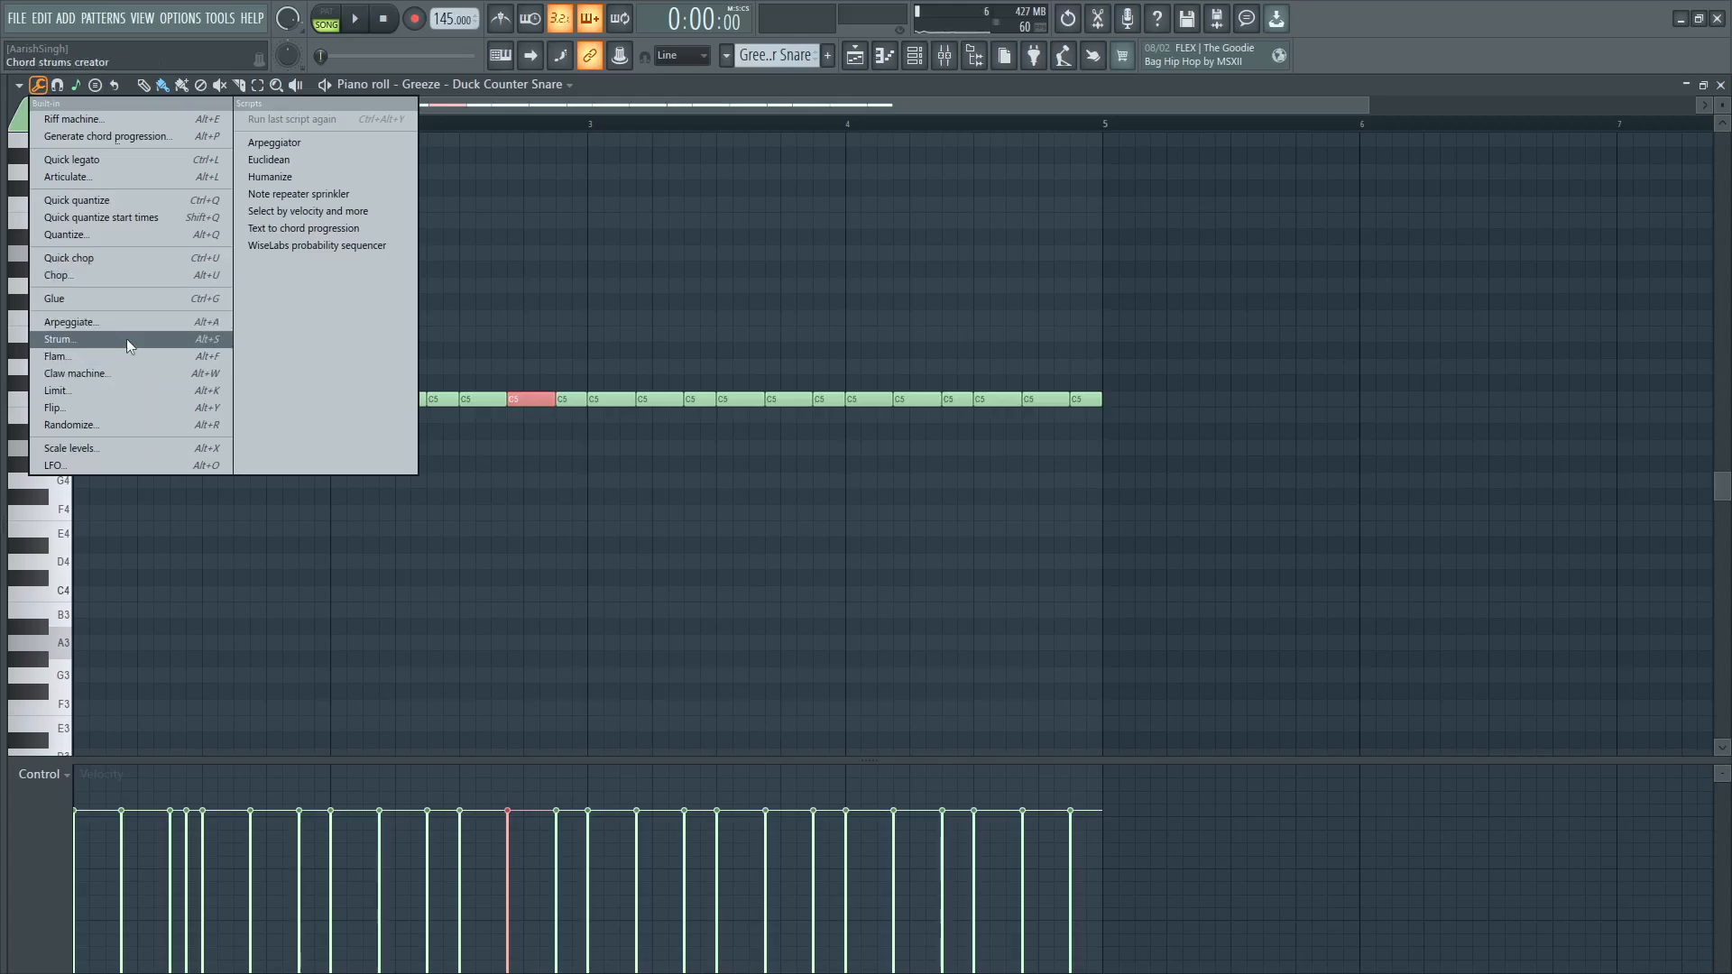
left_click(208, 275)
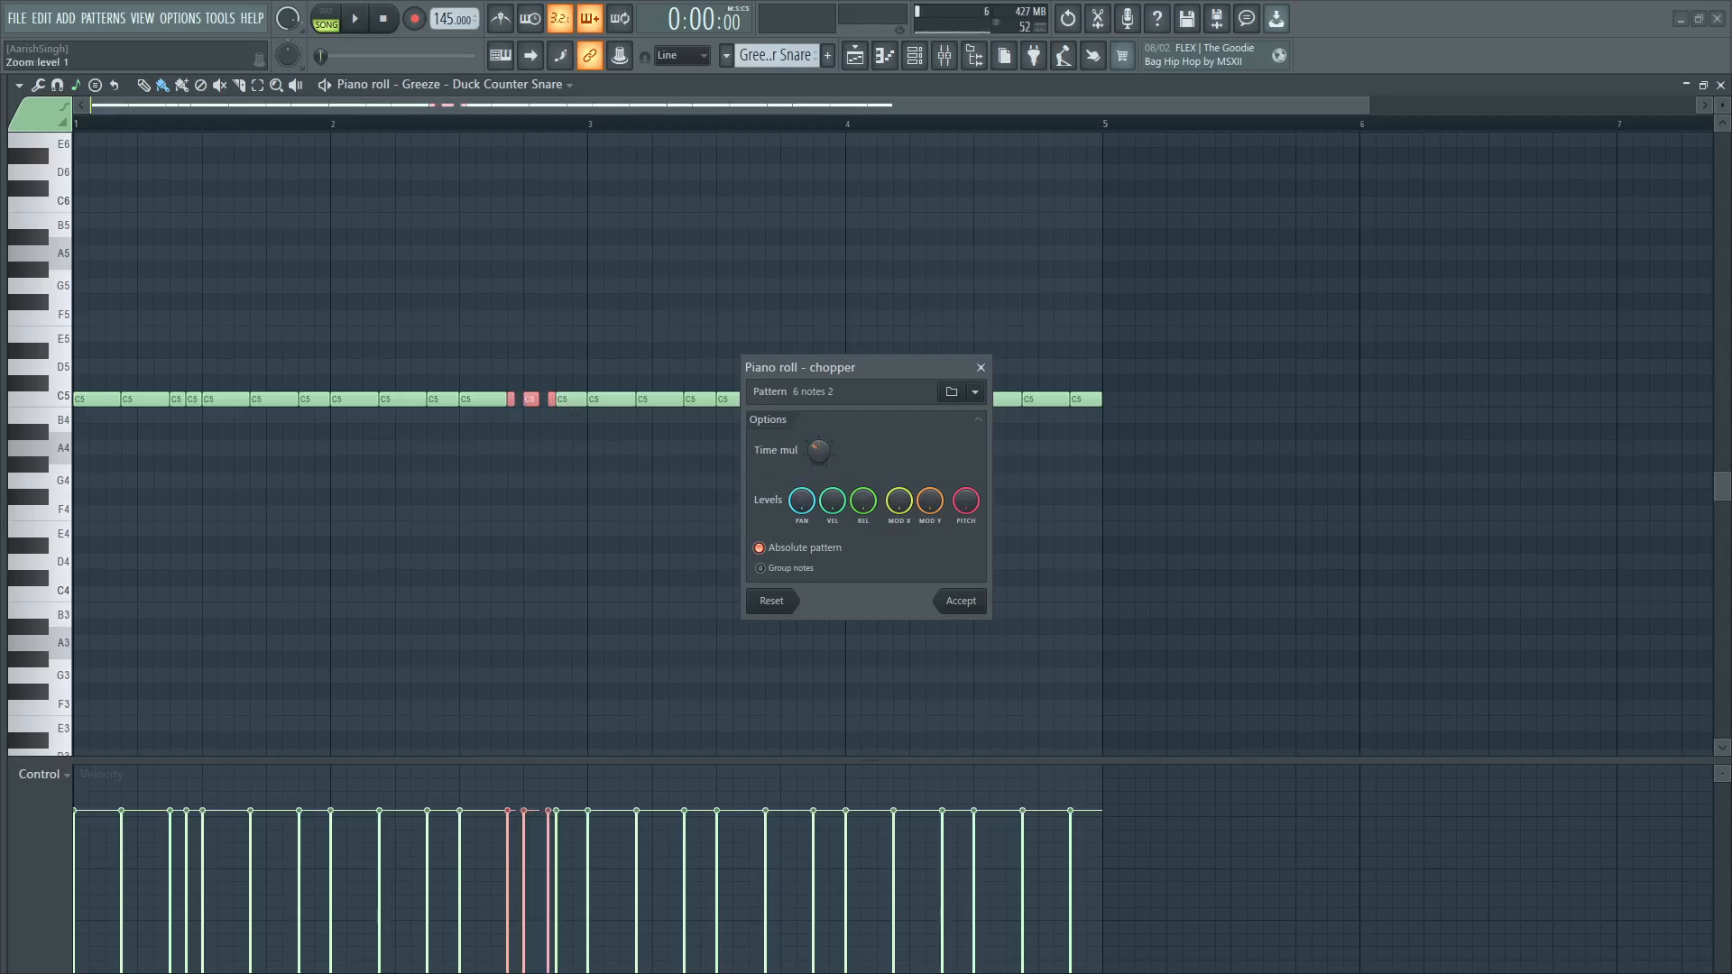
key("space")
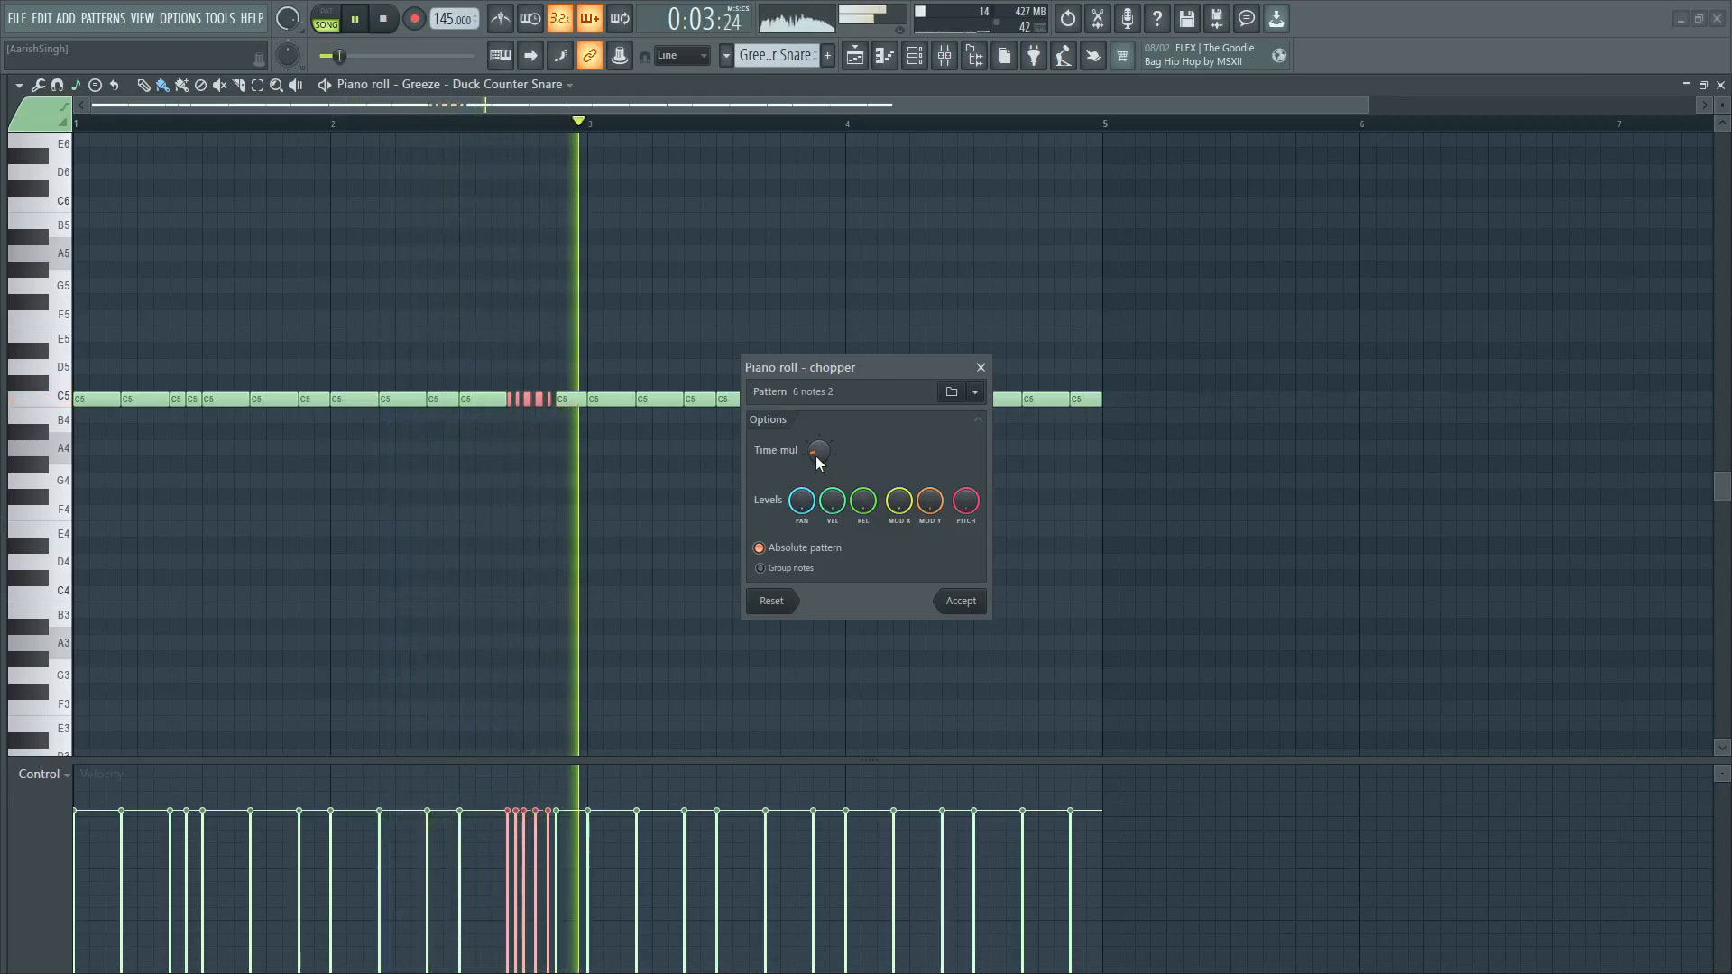
mouse_move(819, 456)
left_mouse_down()
mouse_move(818, 411)
mouse_move(821, 463)
left_mouse_up()
left_click(961, 602)
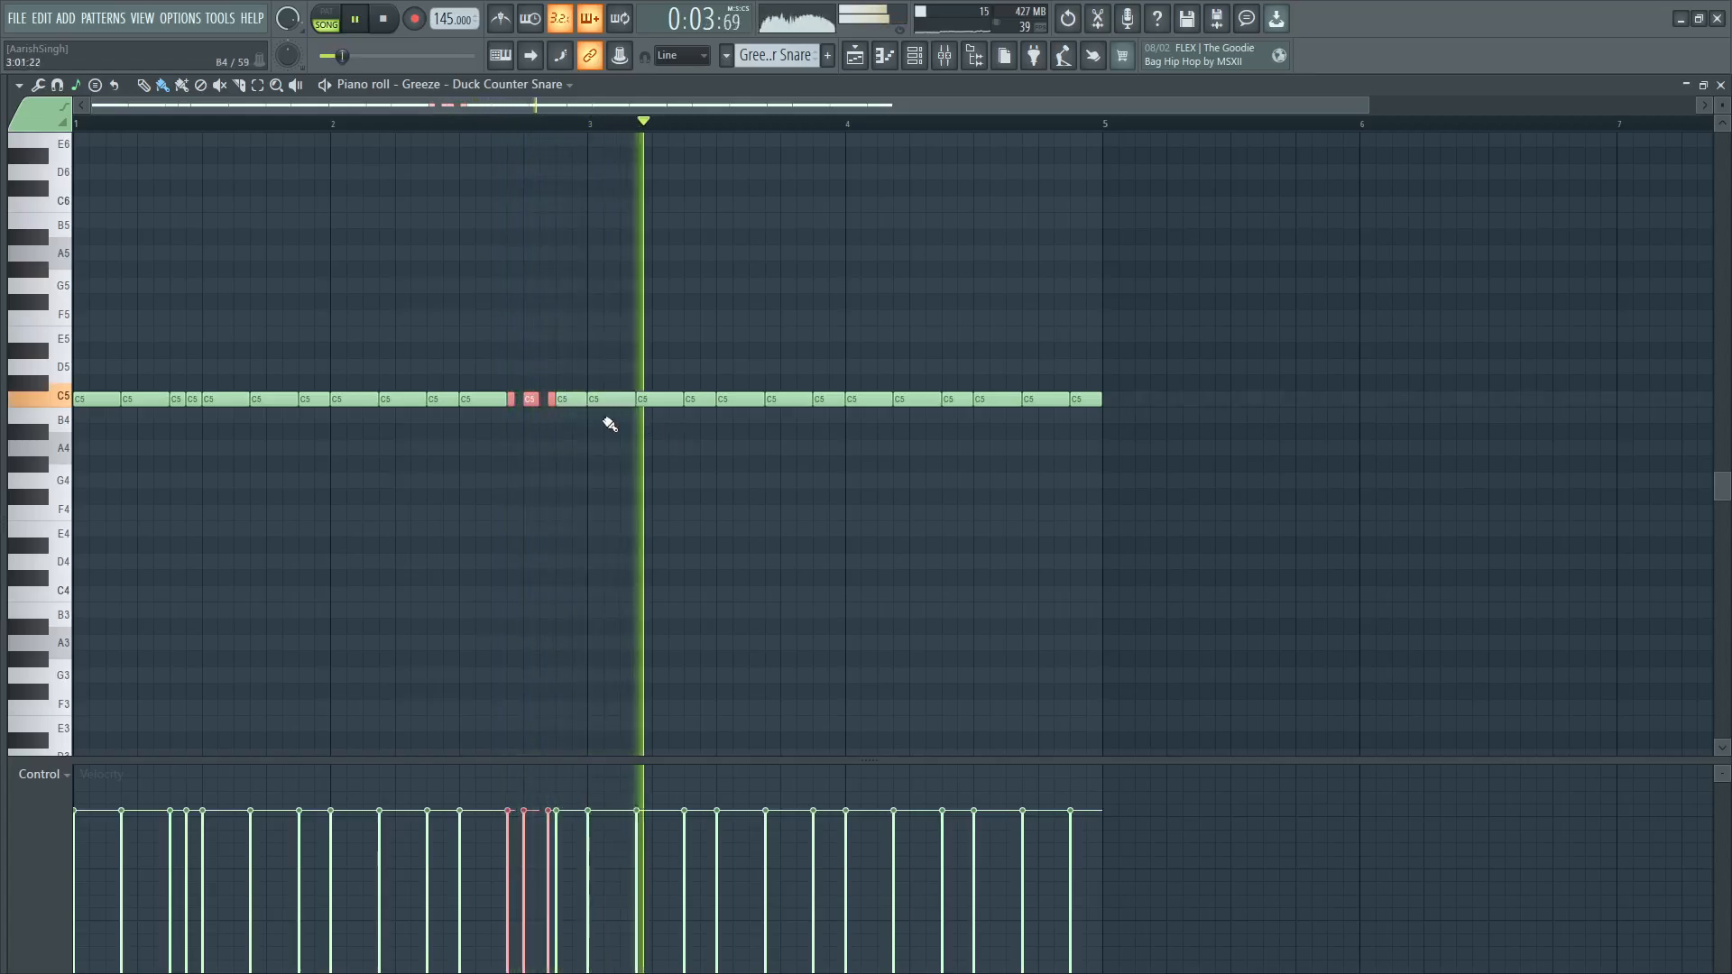
key("space")
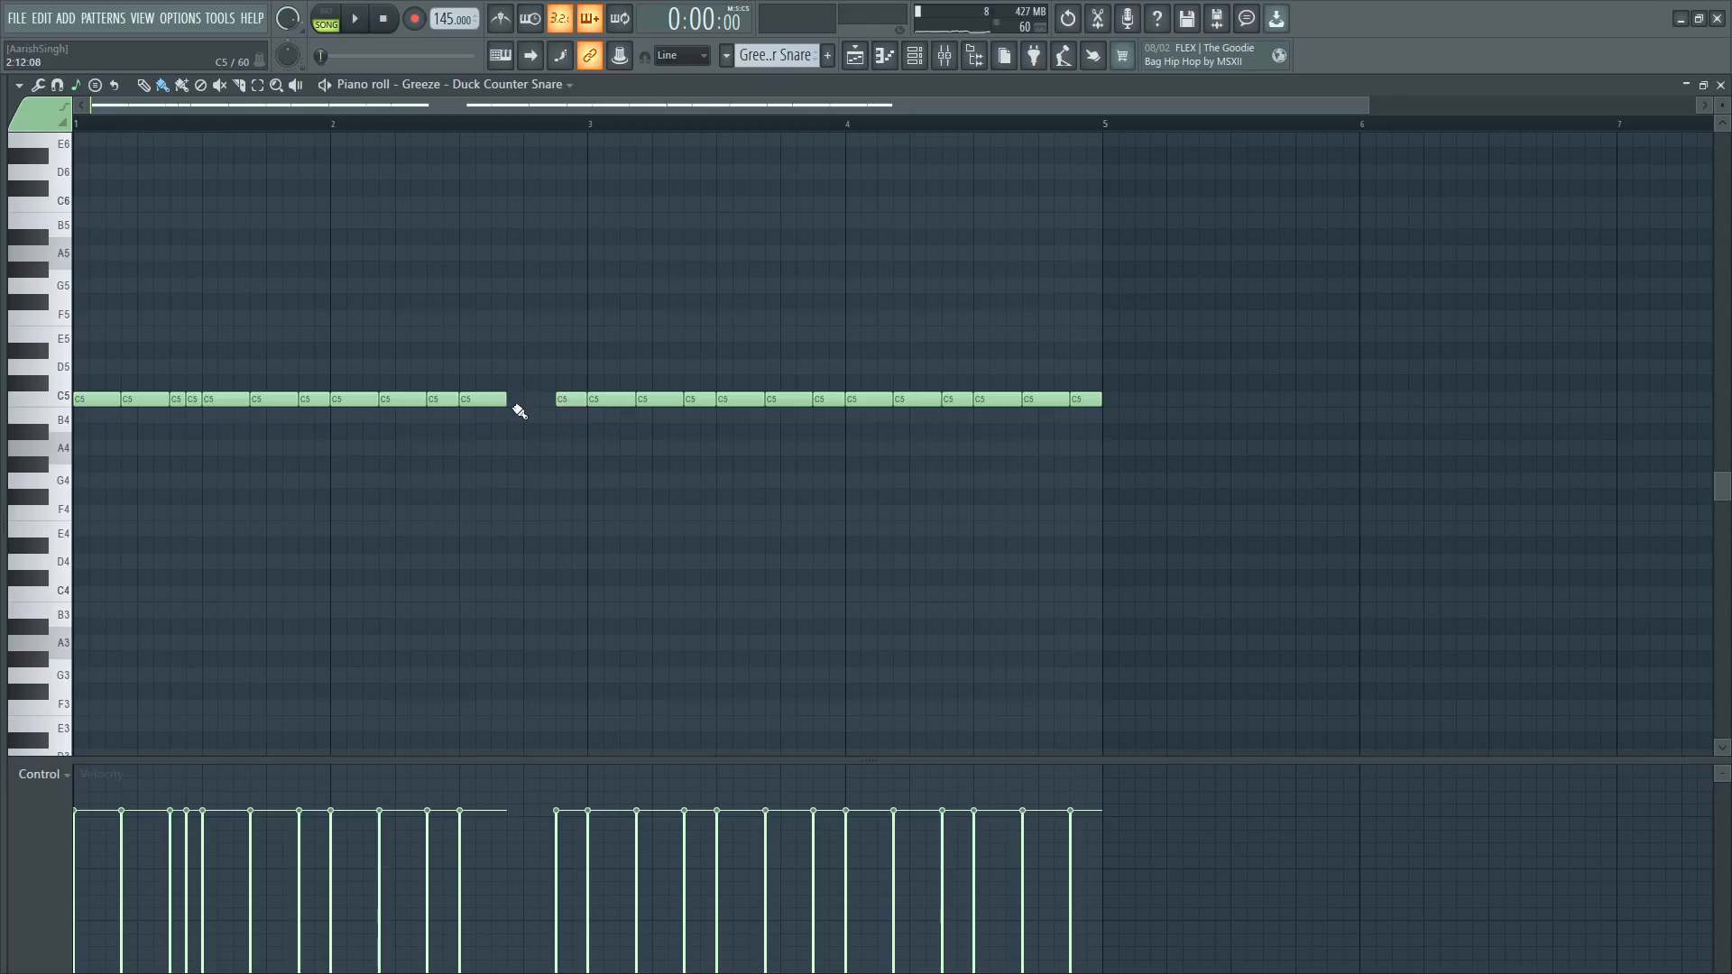
Set the snap to 1/2 step and fill the gap in bar 2 with five short F5 notes and one short E5 note.
left_click(521, 319)
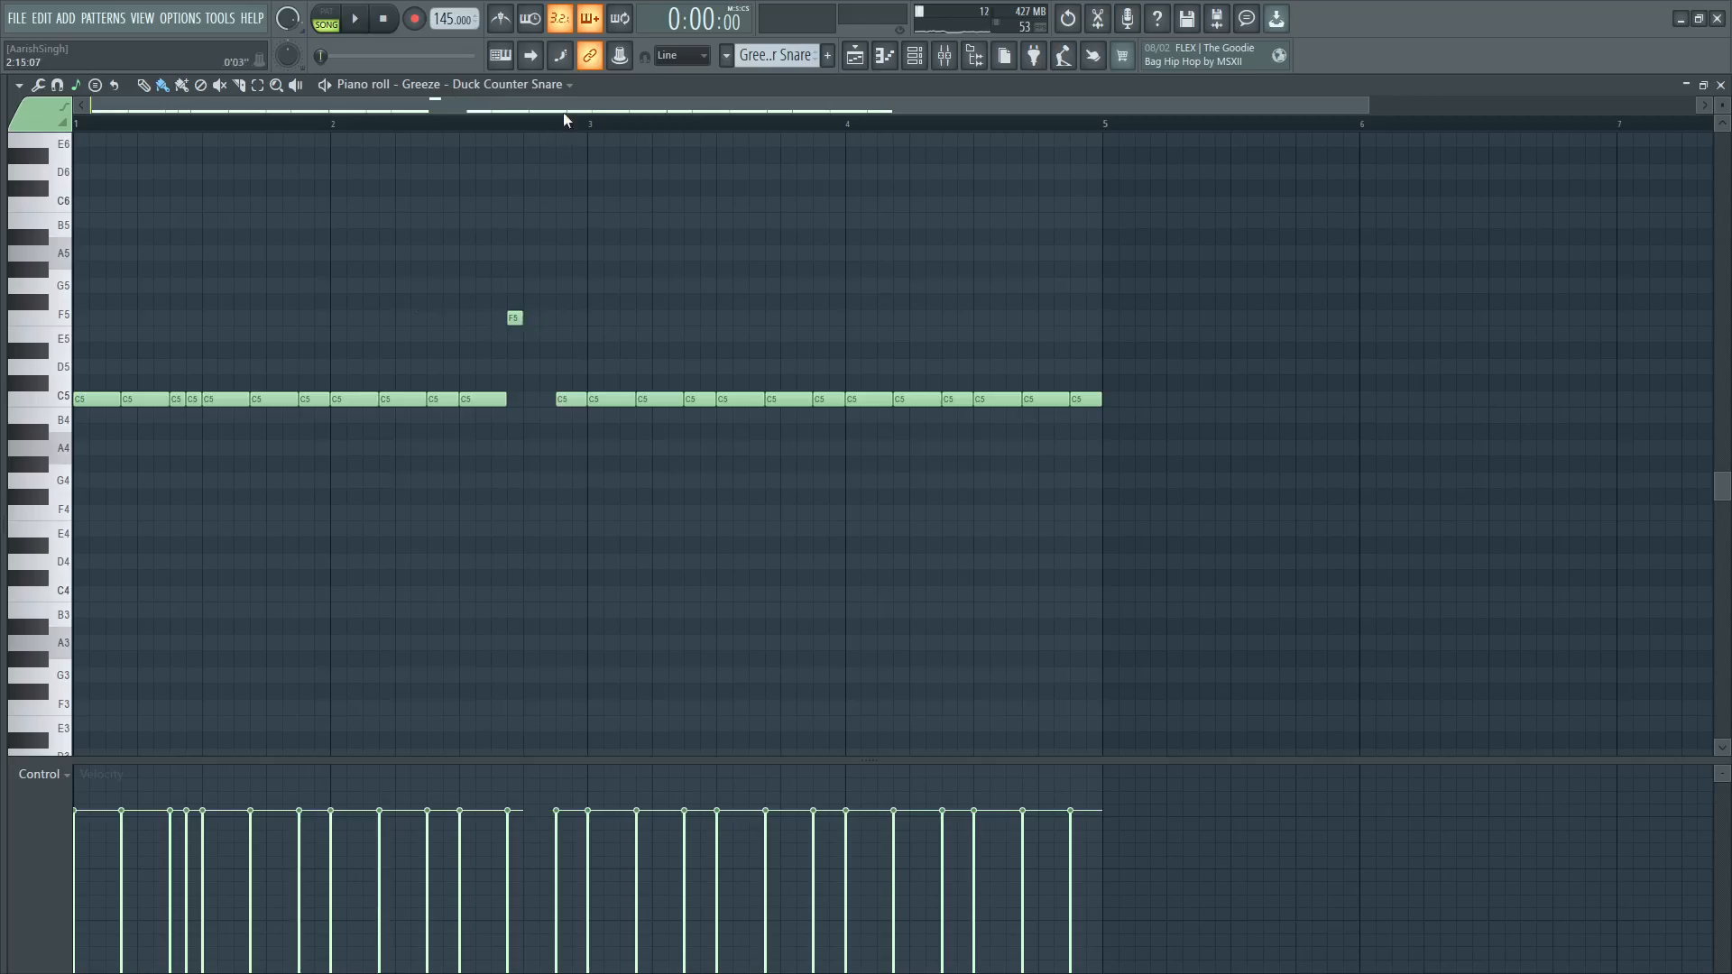
left_click(702, 54)
left_click(693, 186)
scroll(505, 137, "up", 3)
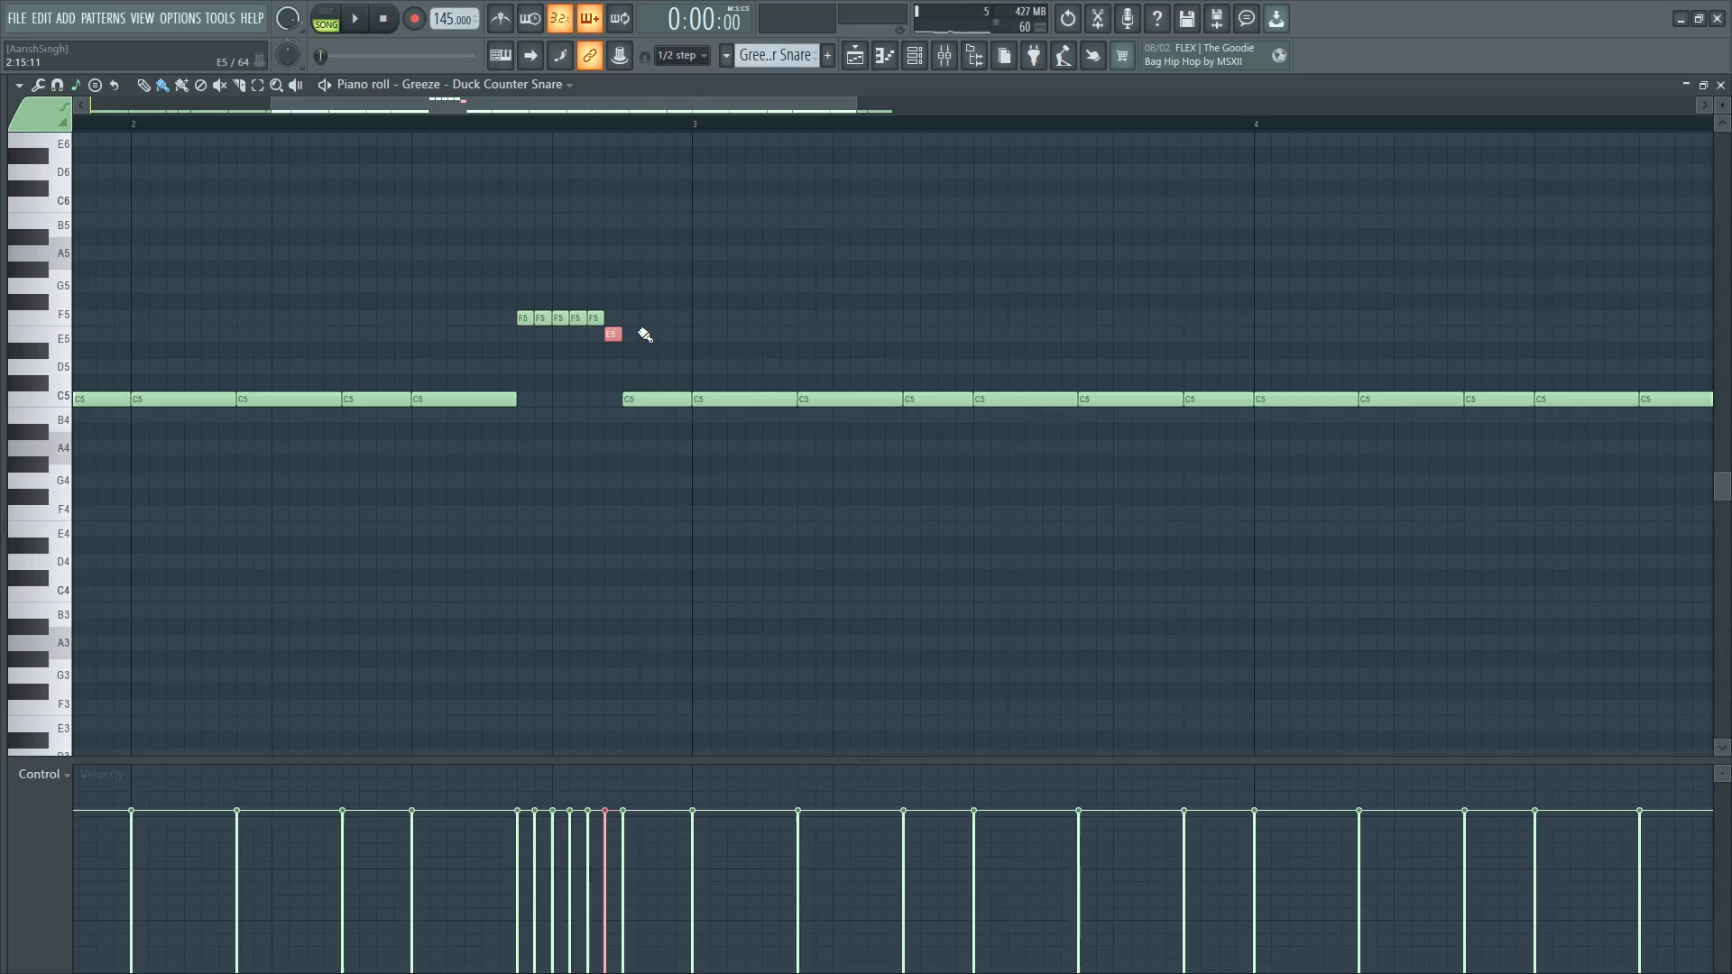
Select the six roll notes in bar 2, ramp their velocities upward, and audition the roll.
left_click_drag(631, 355, 496, 310)
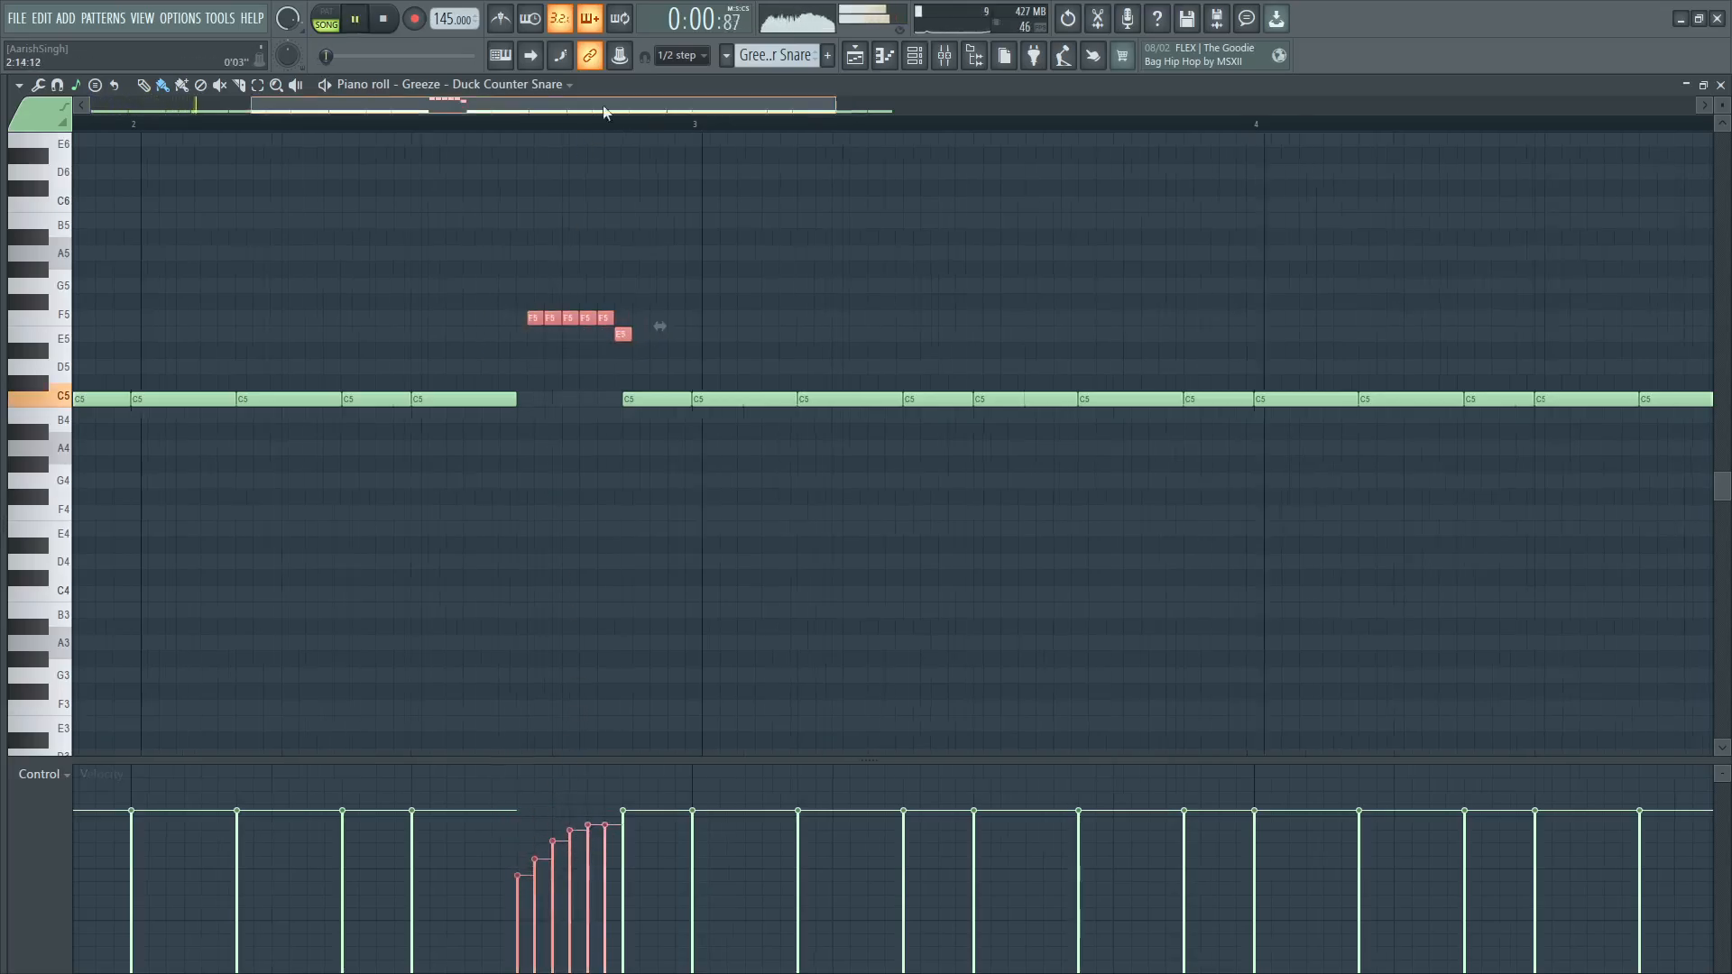
left_click_drag(674, 106, 1020, 106)
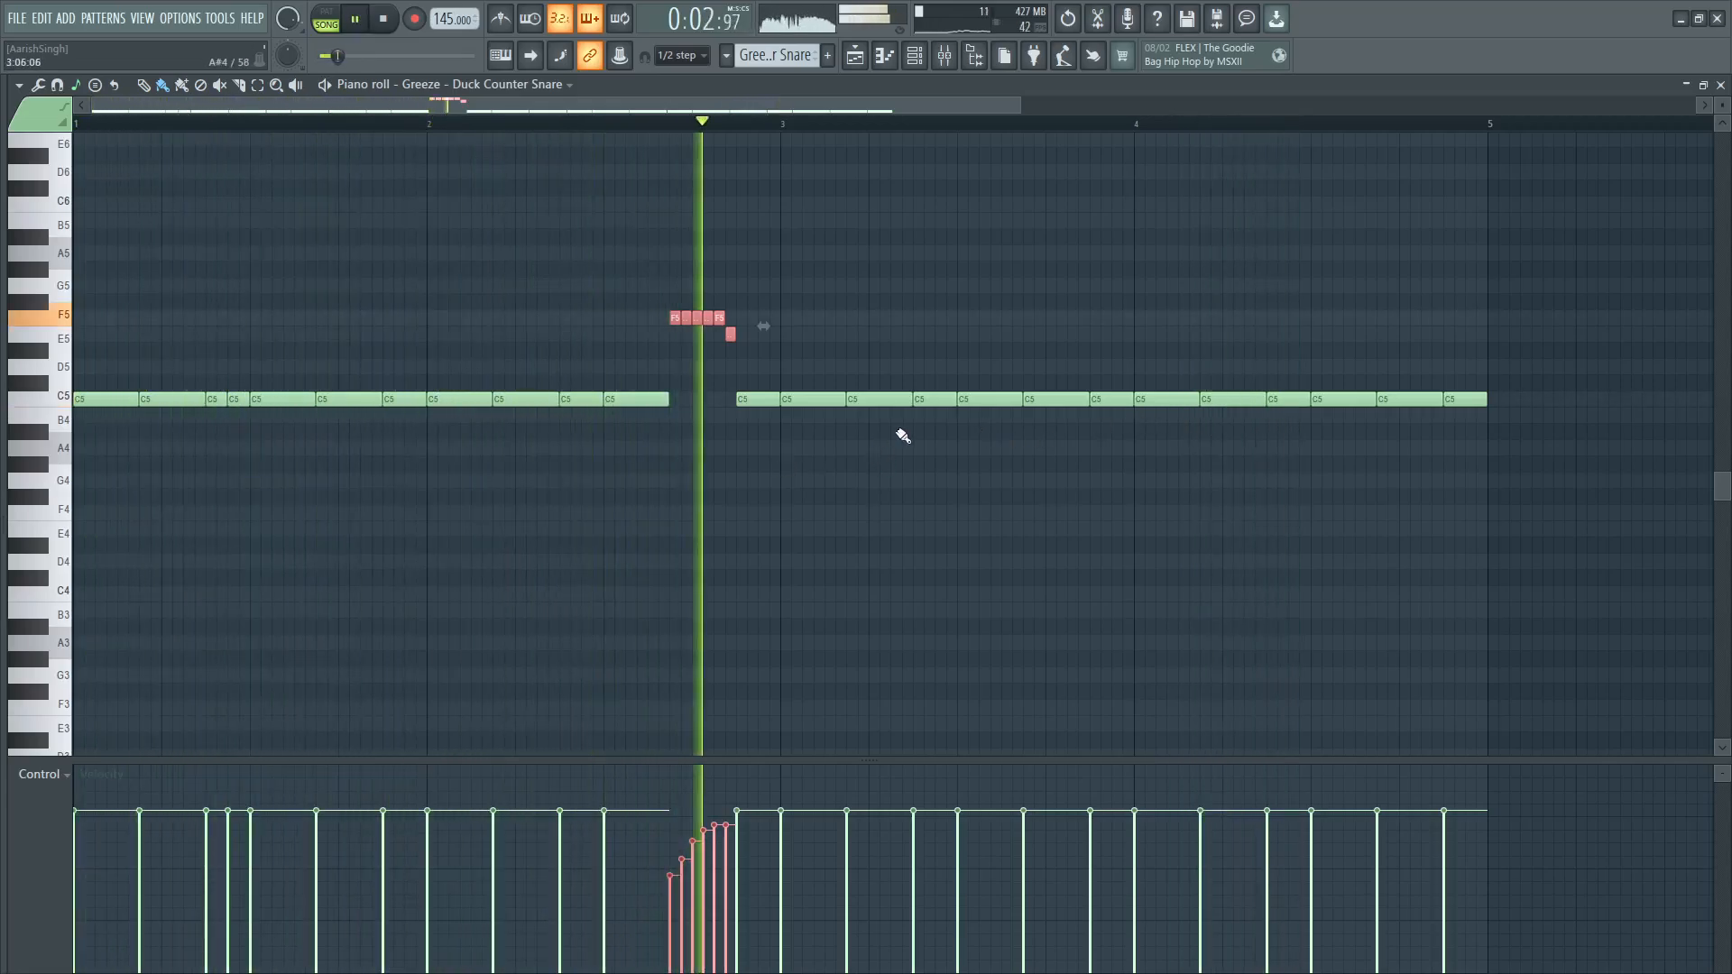
key("space")
Turn the third C5 note of bar 3 into four short notes, lower the last one's velocity, and audition the pattern.
left_click_drag(957, 400, 918, 402)
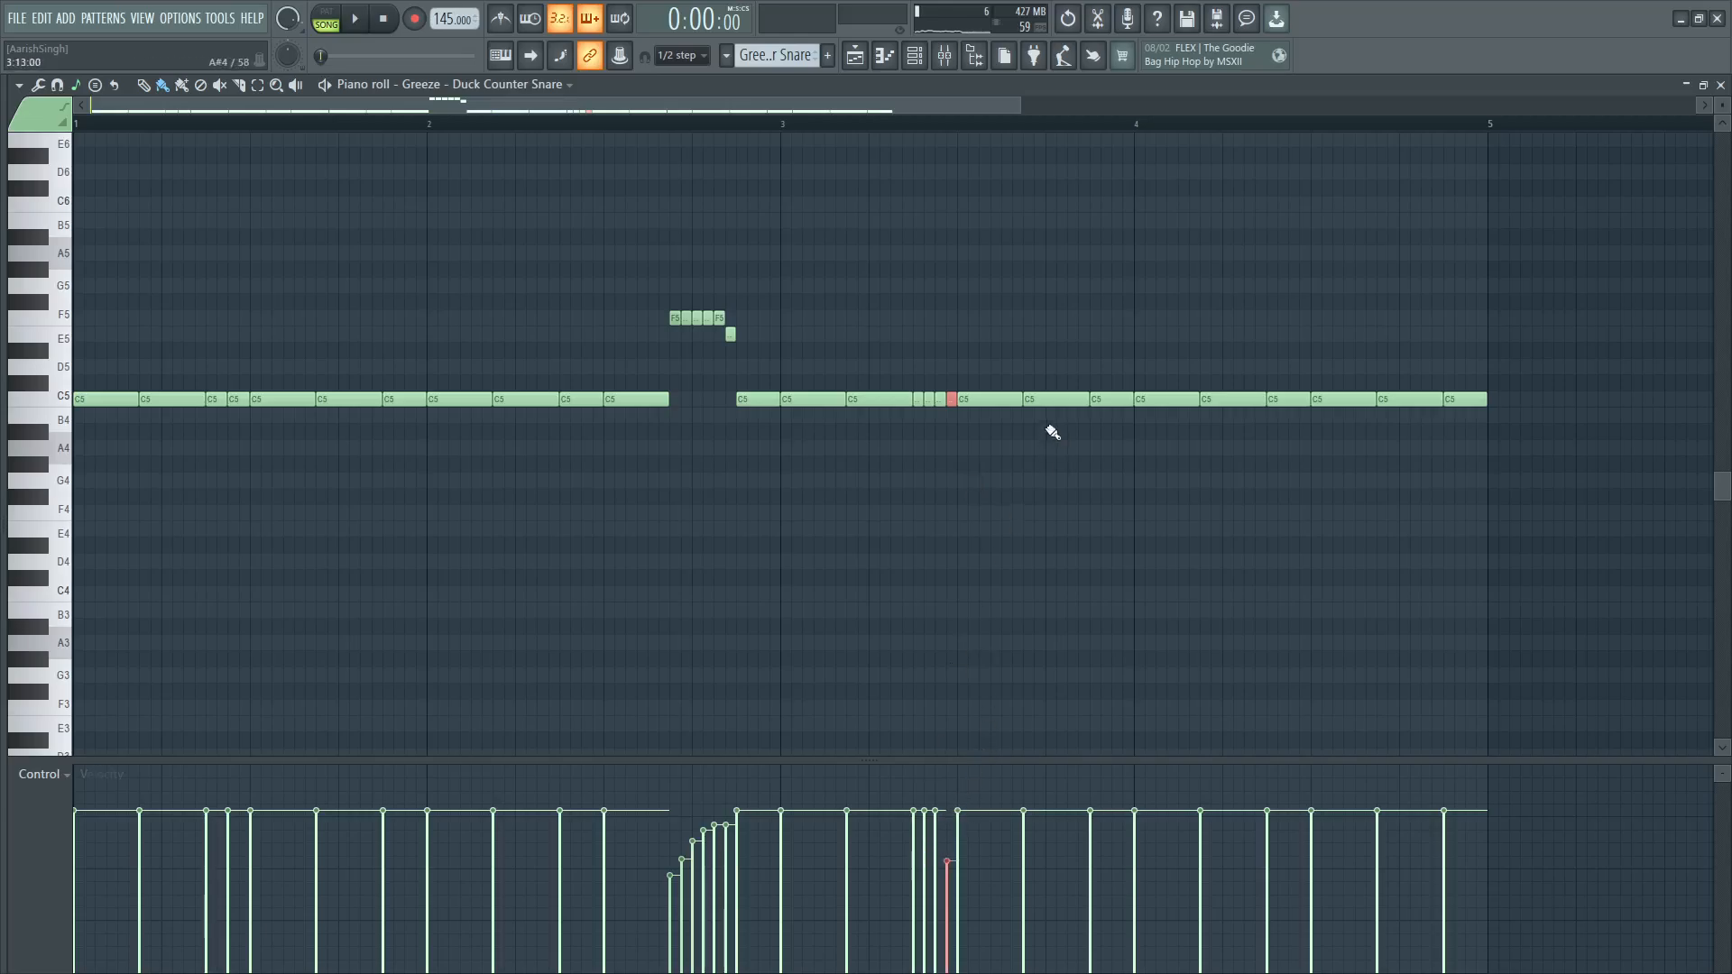
key("space")
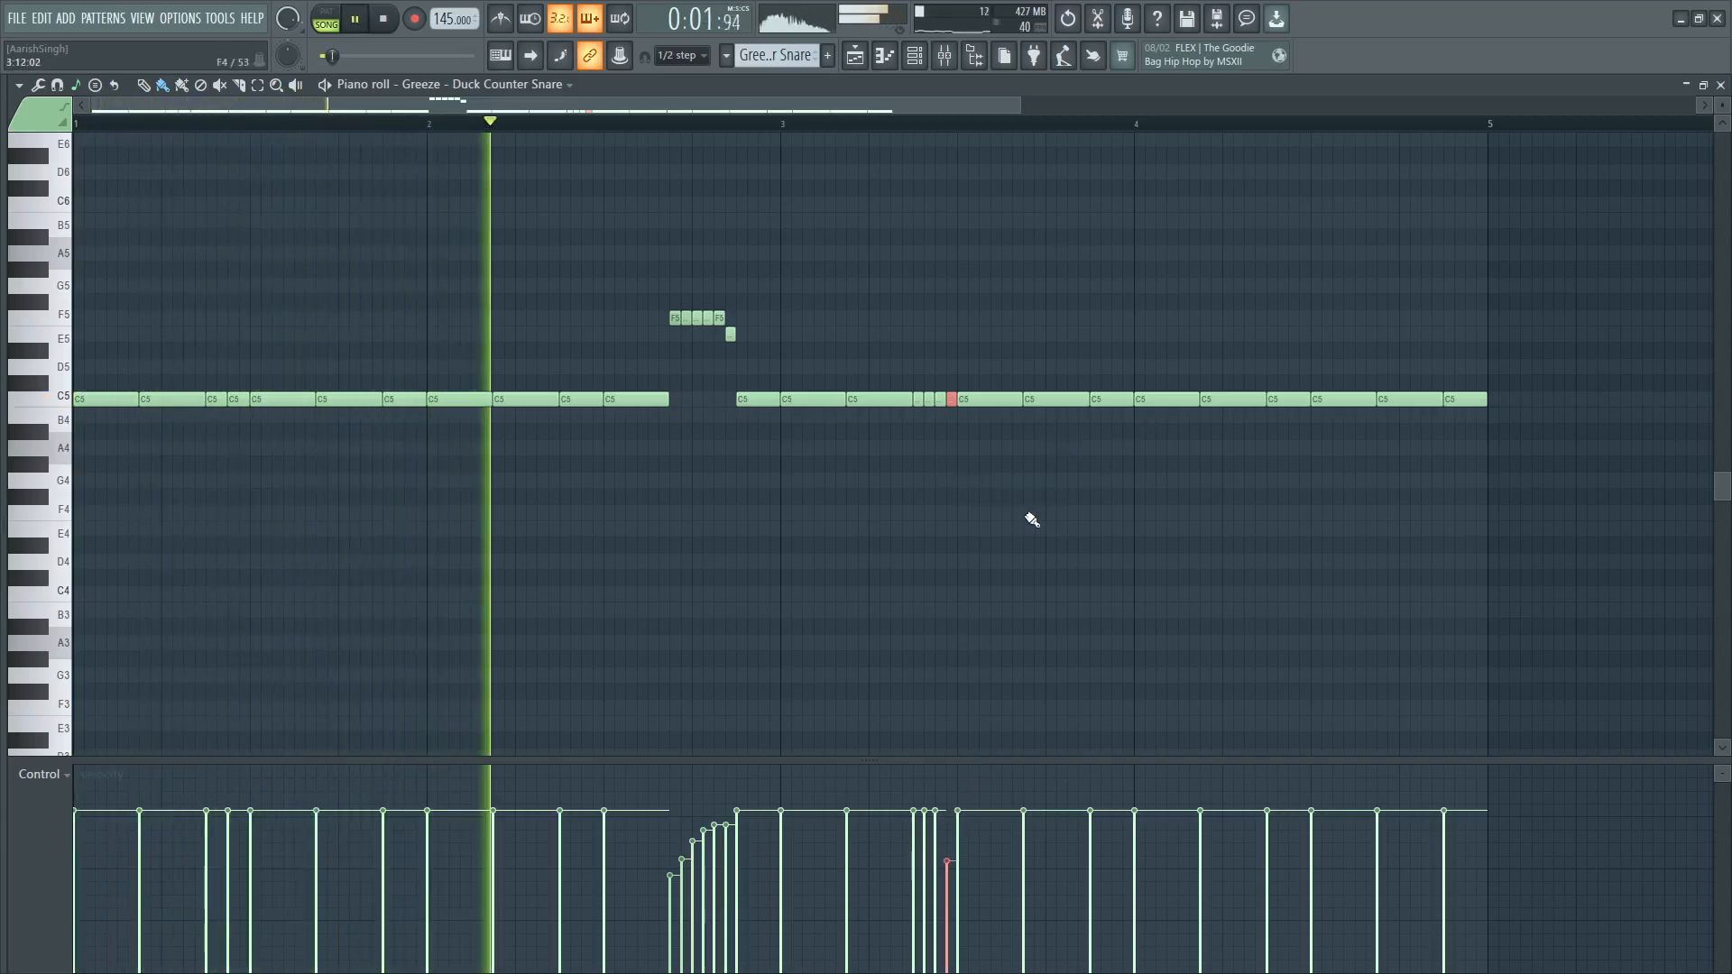
left_click_drag(1020, 106, 1204, 105)
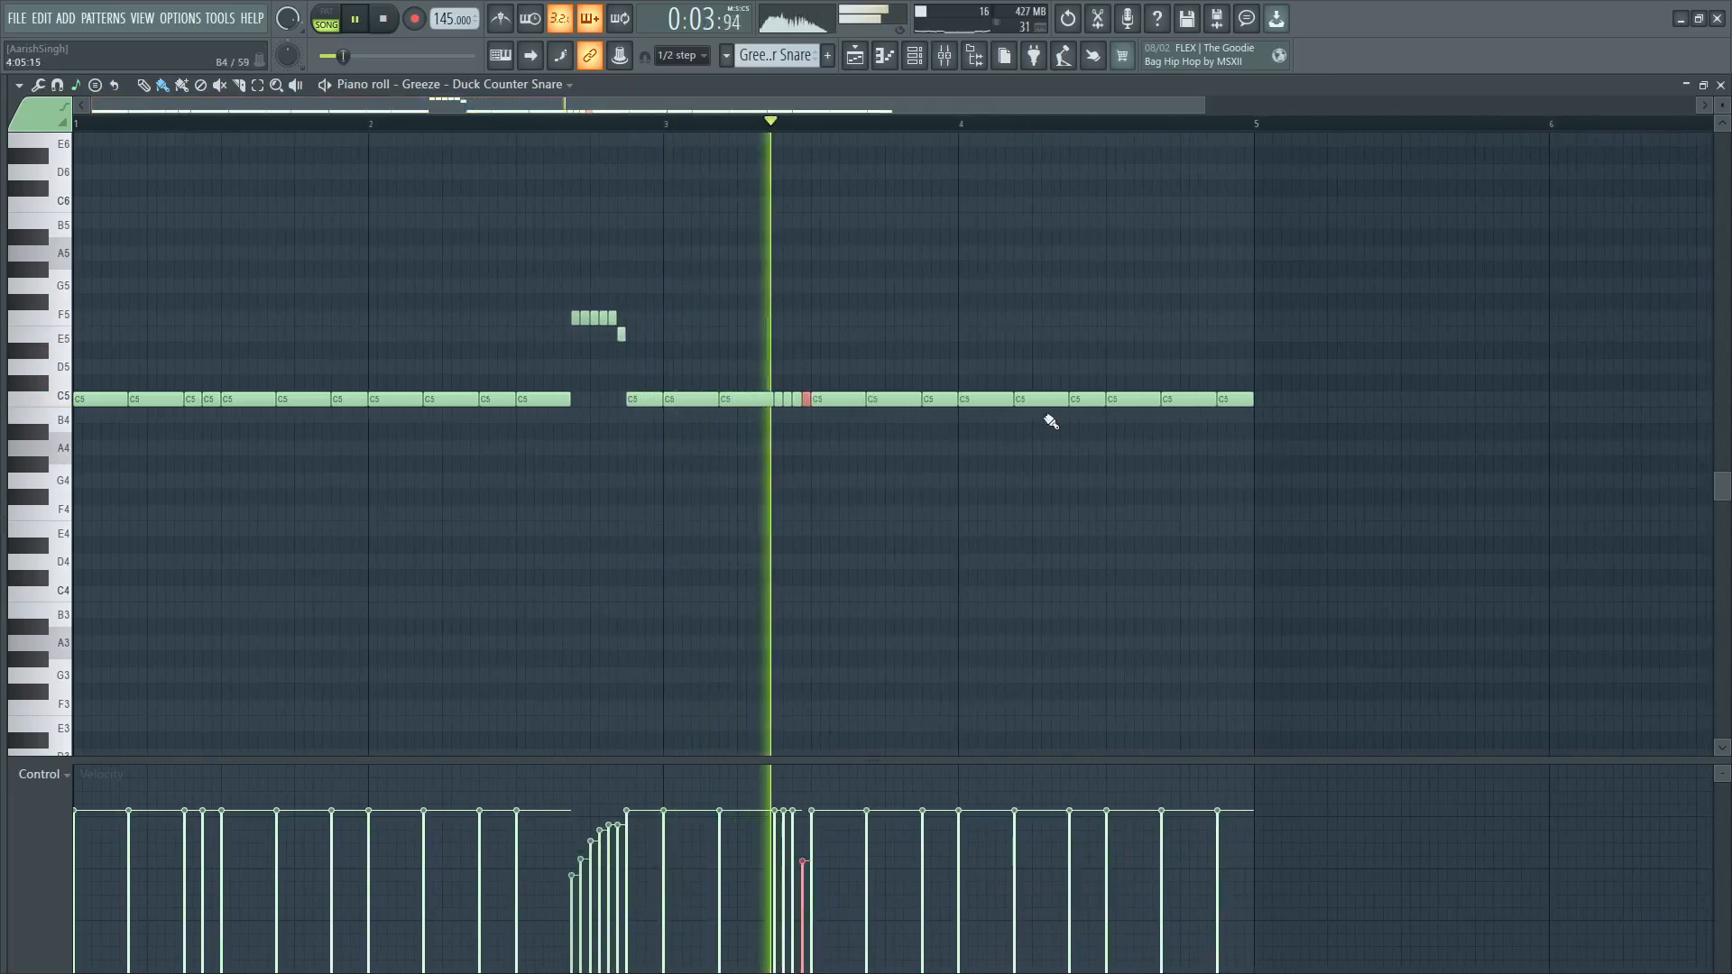
key("space")
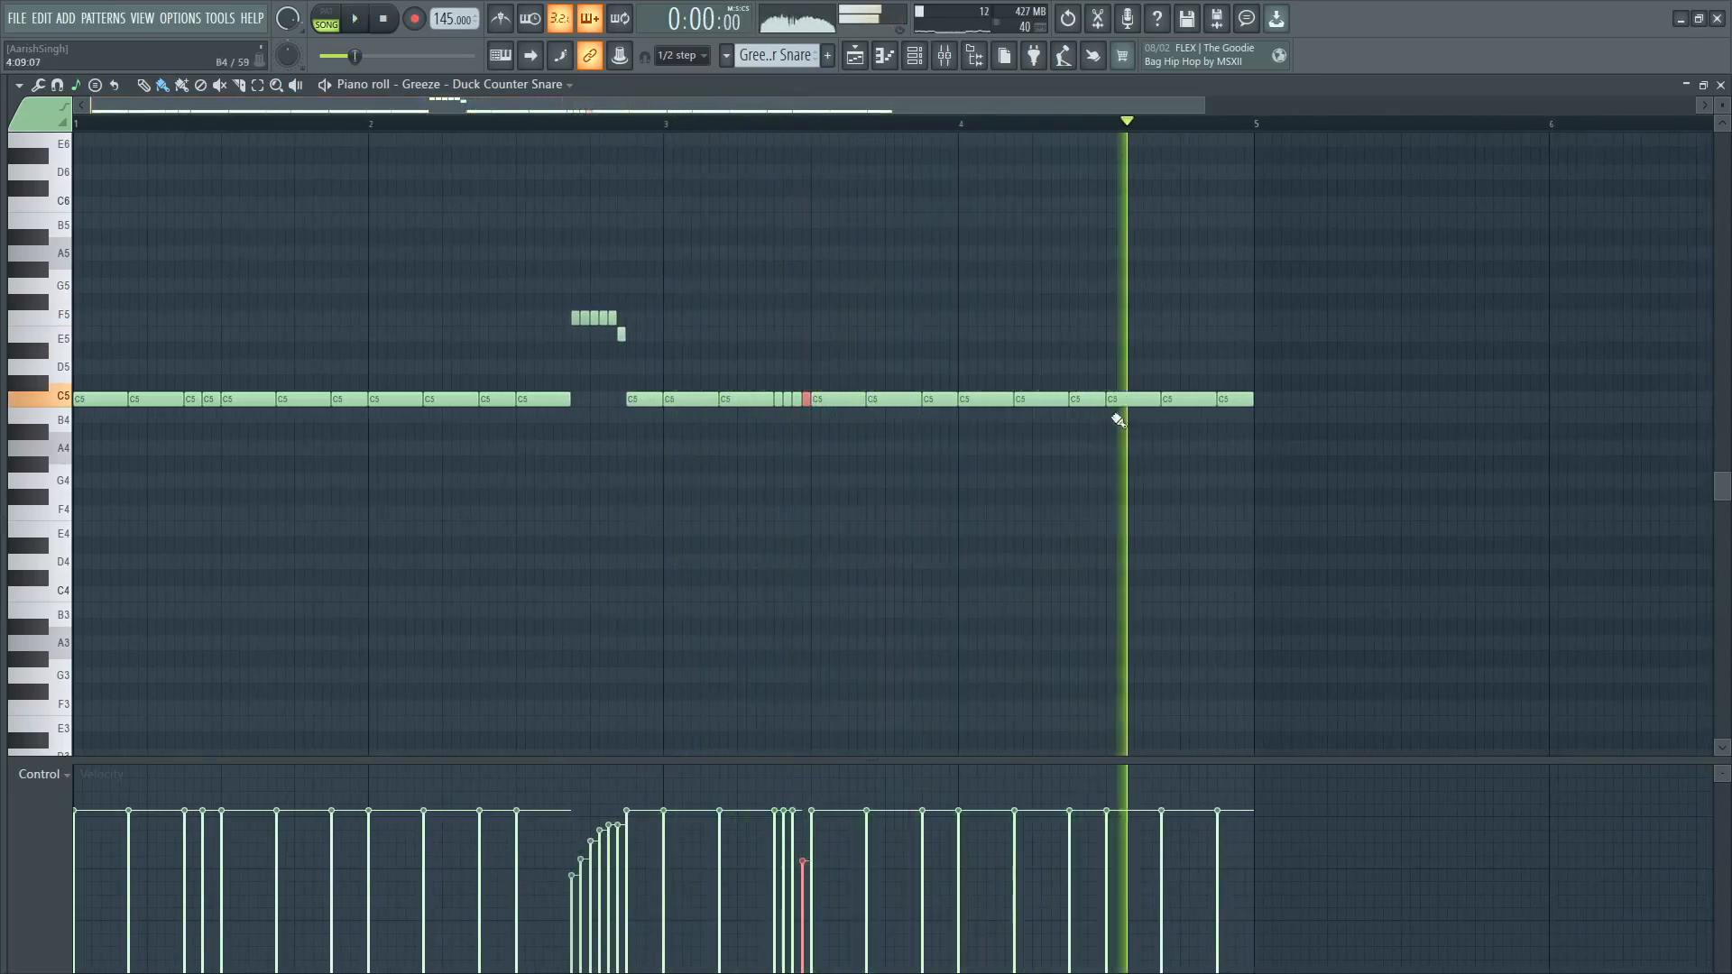
Shorten the C5 note at the middle of bar 4 and insert two short C5 notes after it while the pattern plays.
key("space")
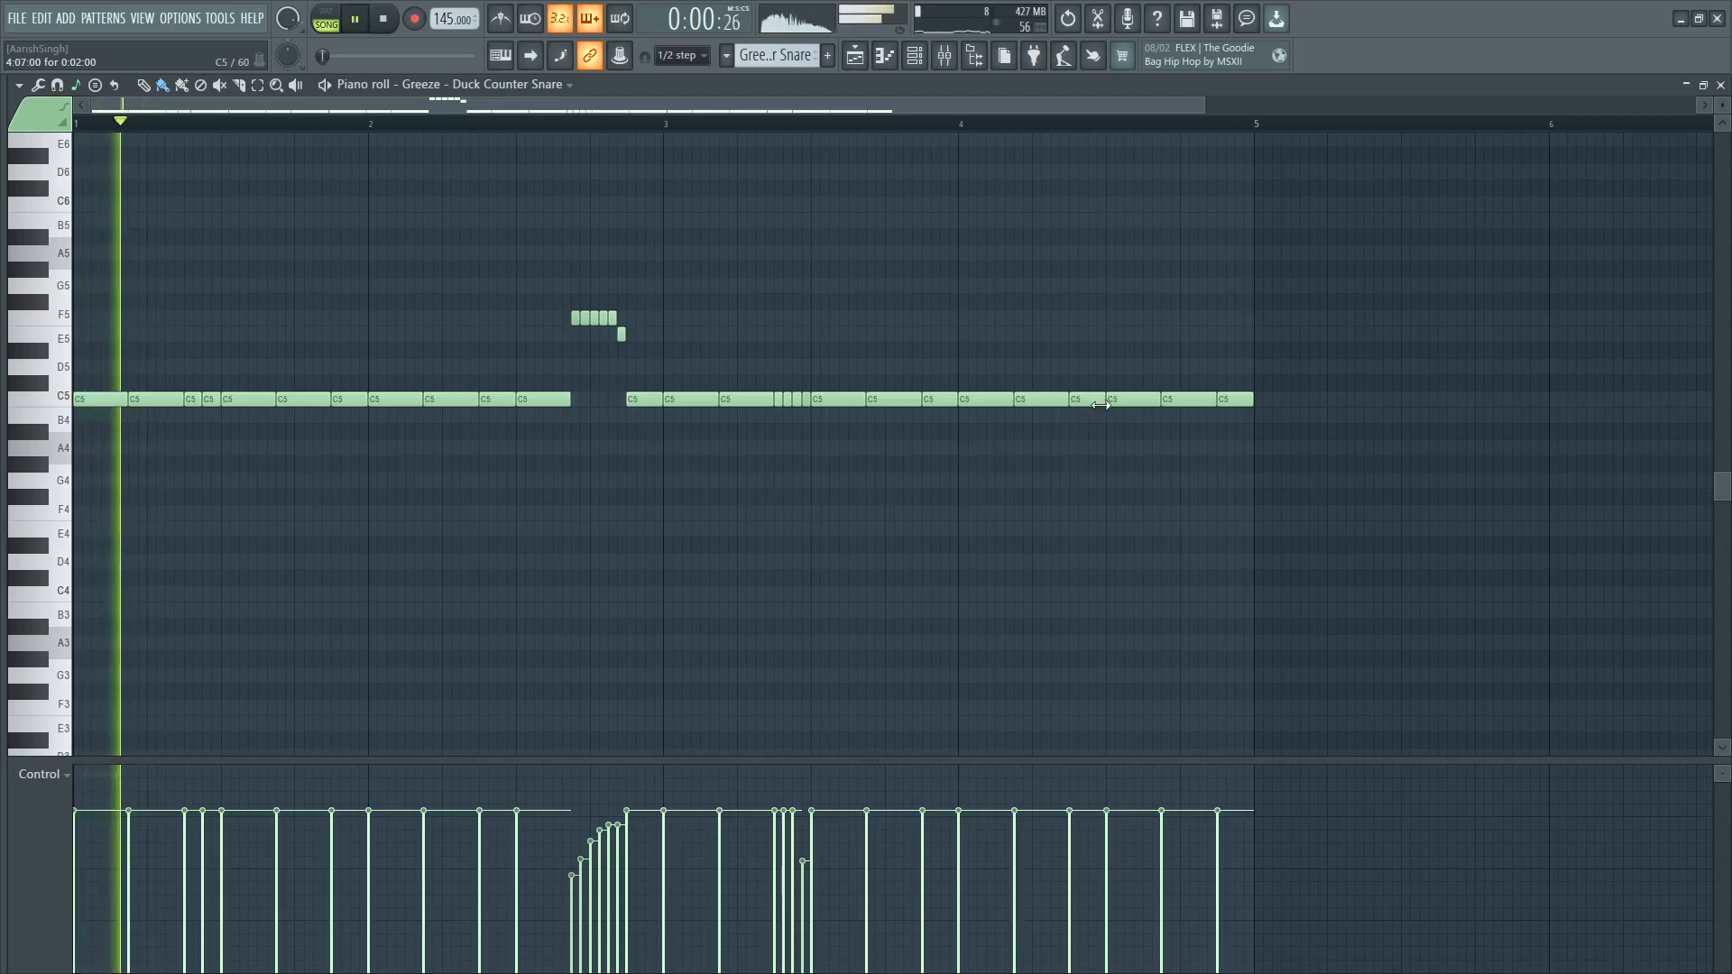
left_click_drag(1157, 403, 1124, 403)
left_click(1130, 406)
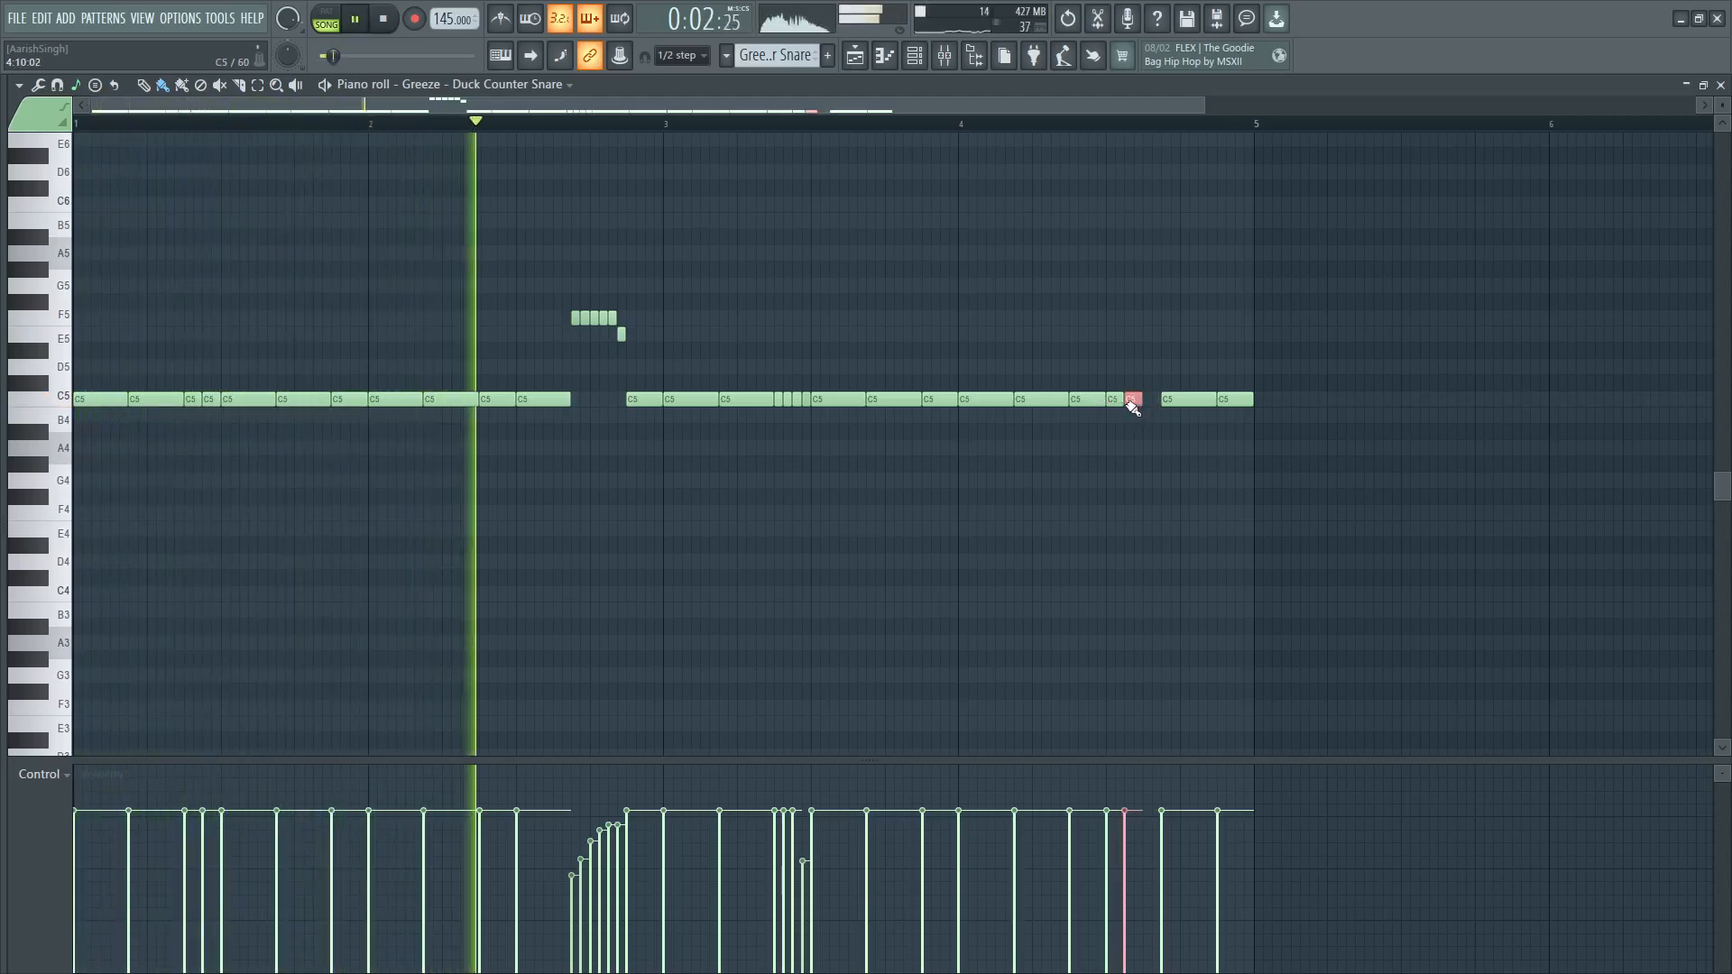
left_click(1148, 400)
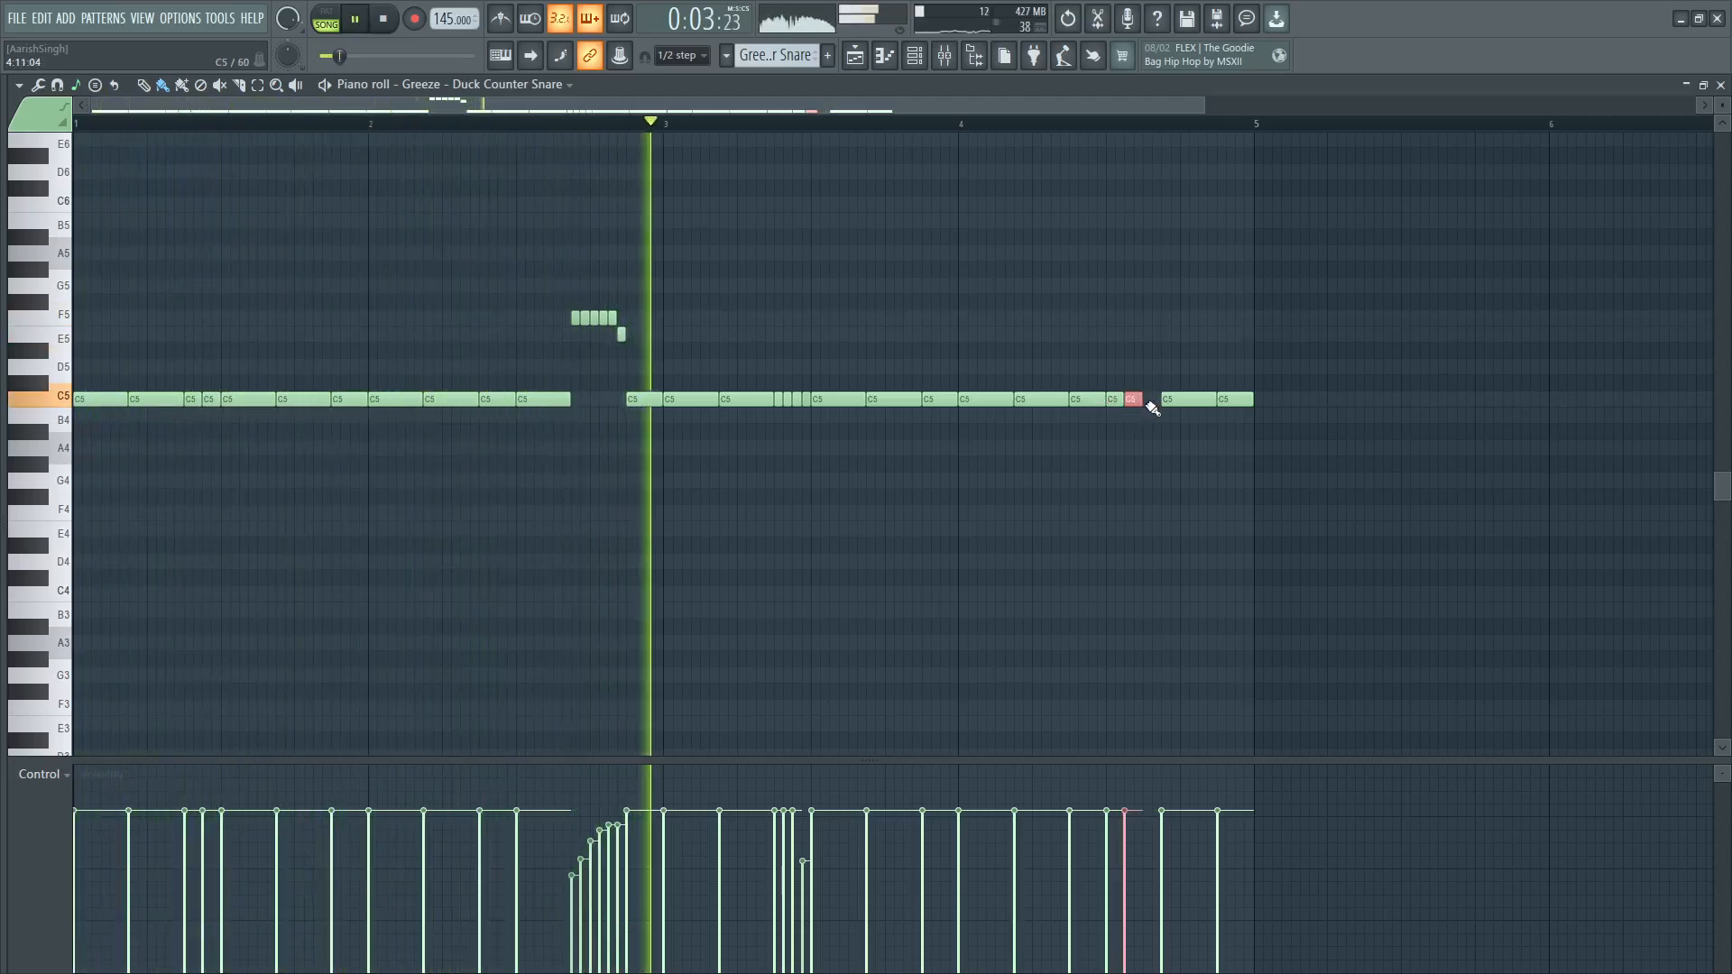
Chop the last C5 note of bar 4 into a fast roll using the Default pattern with a reduced time multiplier, and slope its velocities downward.
left_click(1236, 398)
key("space")
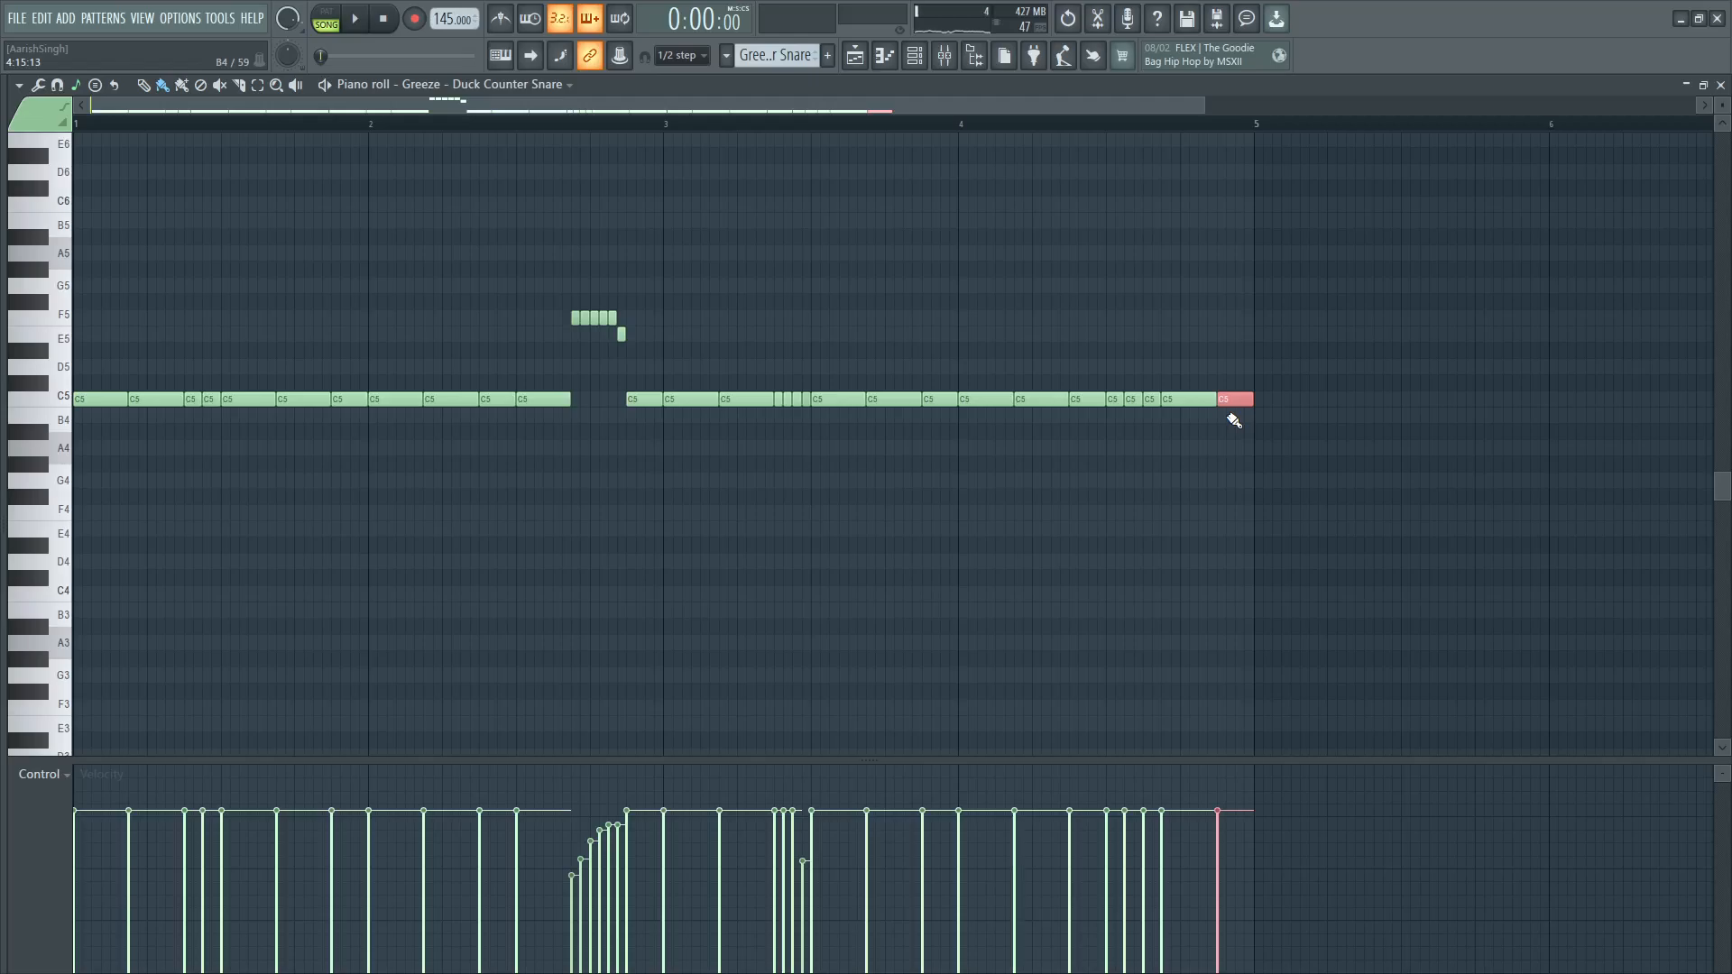
left_click(50, 85)
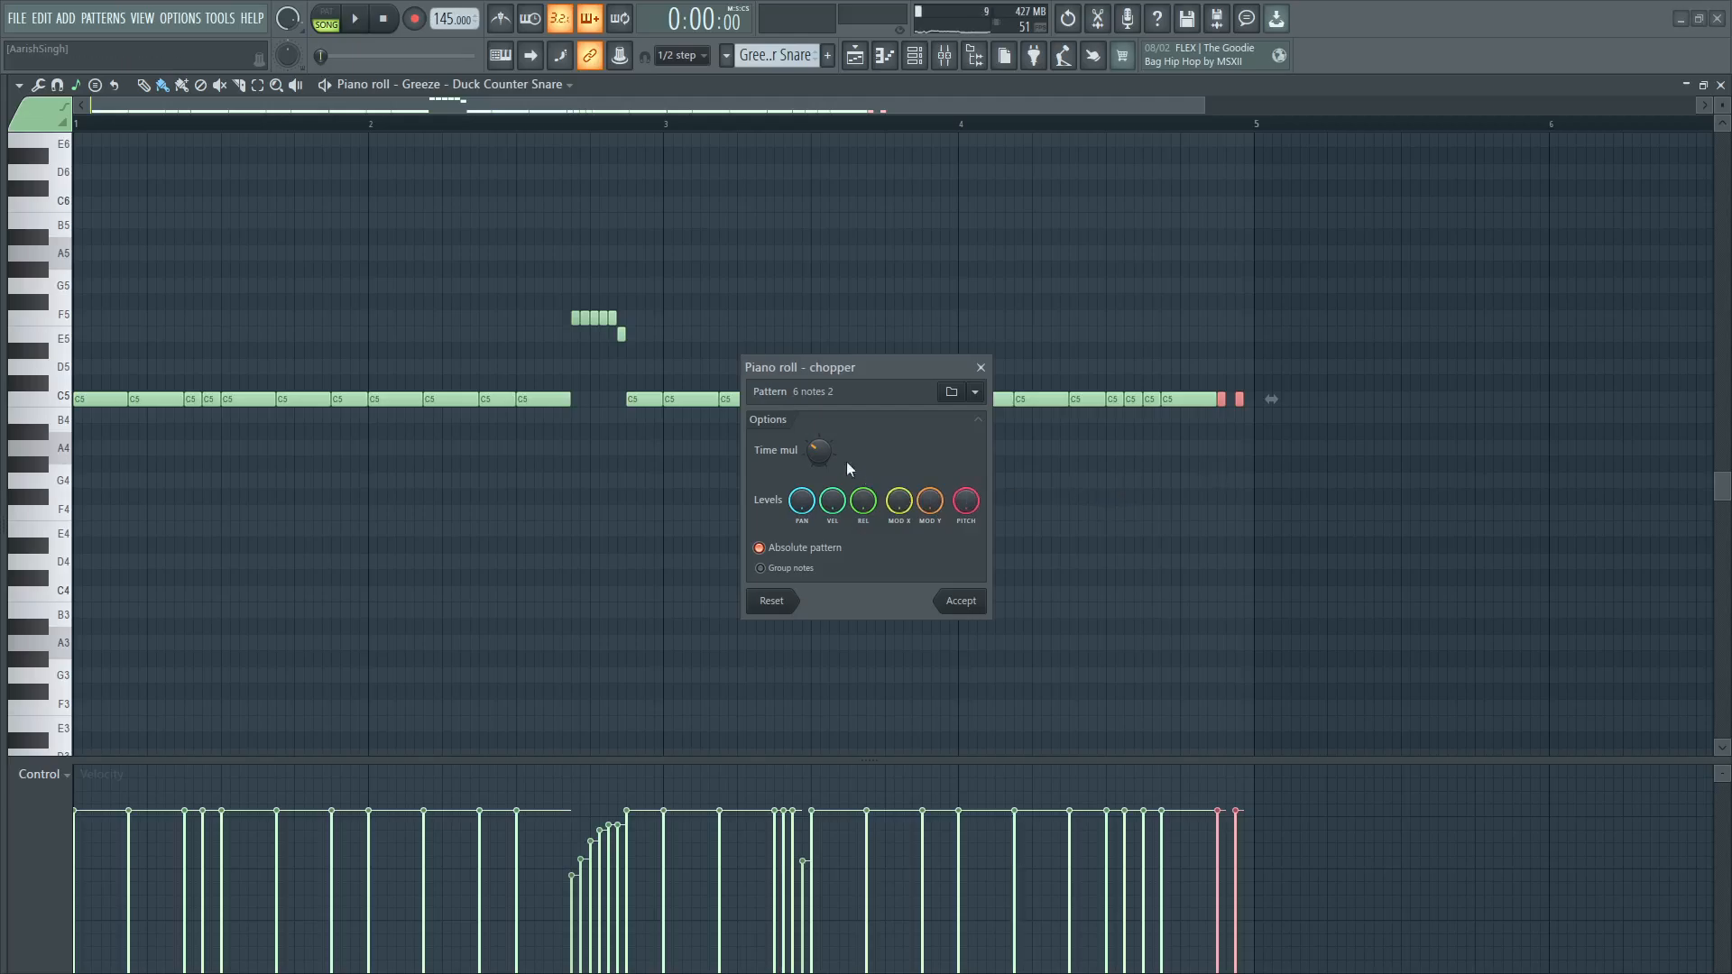
left_click_drag(820, 451, 819, 489)
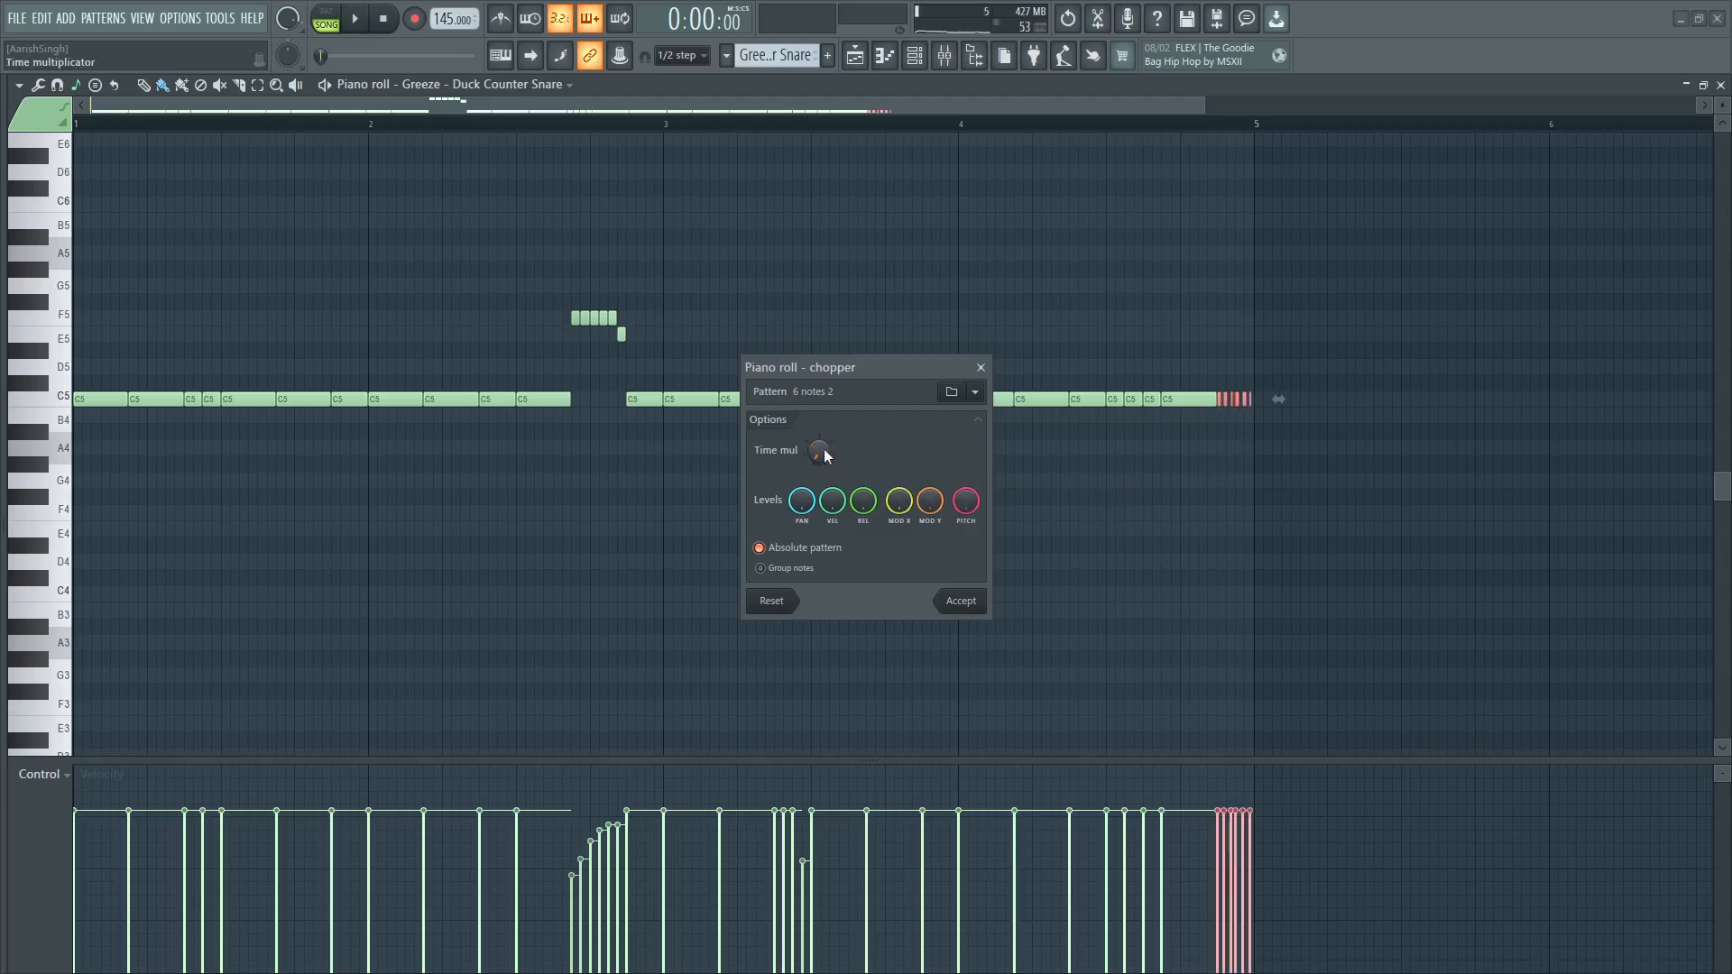
key("space")
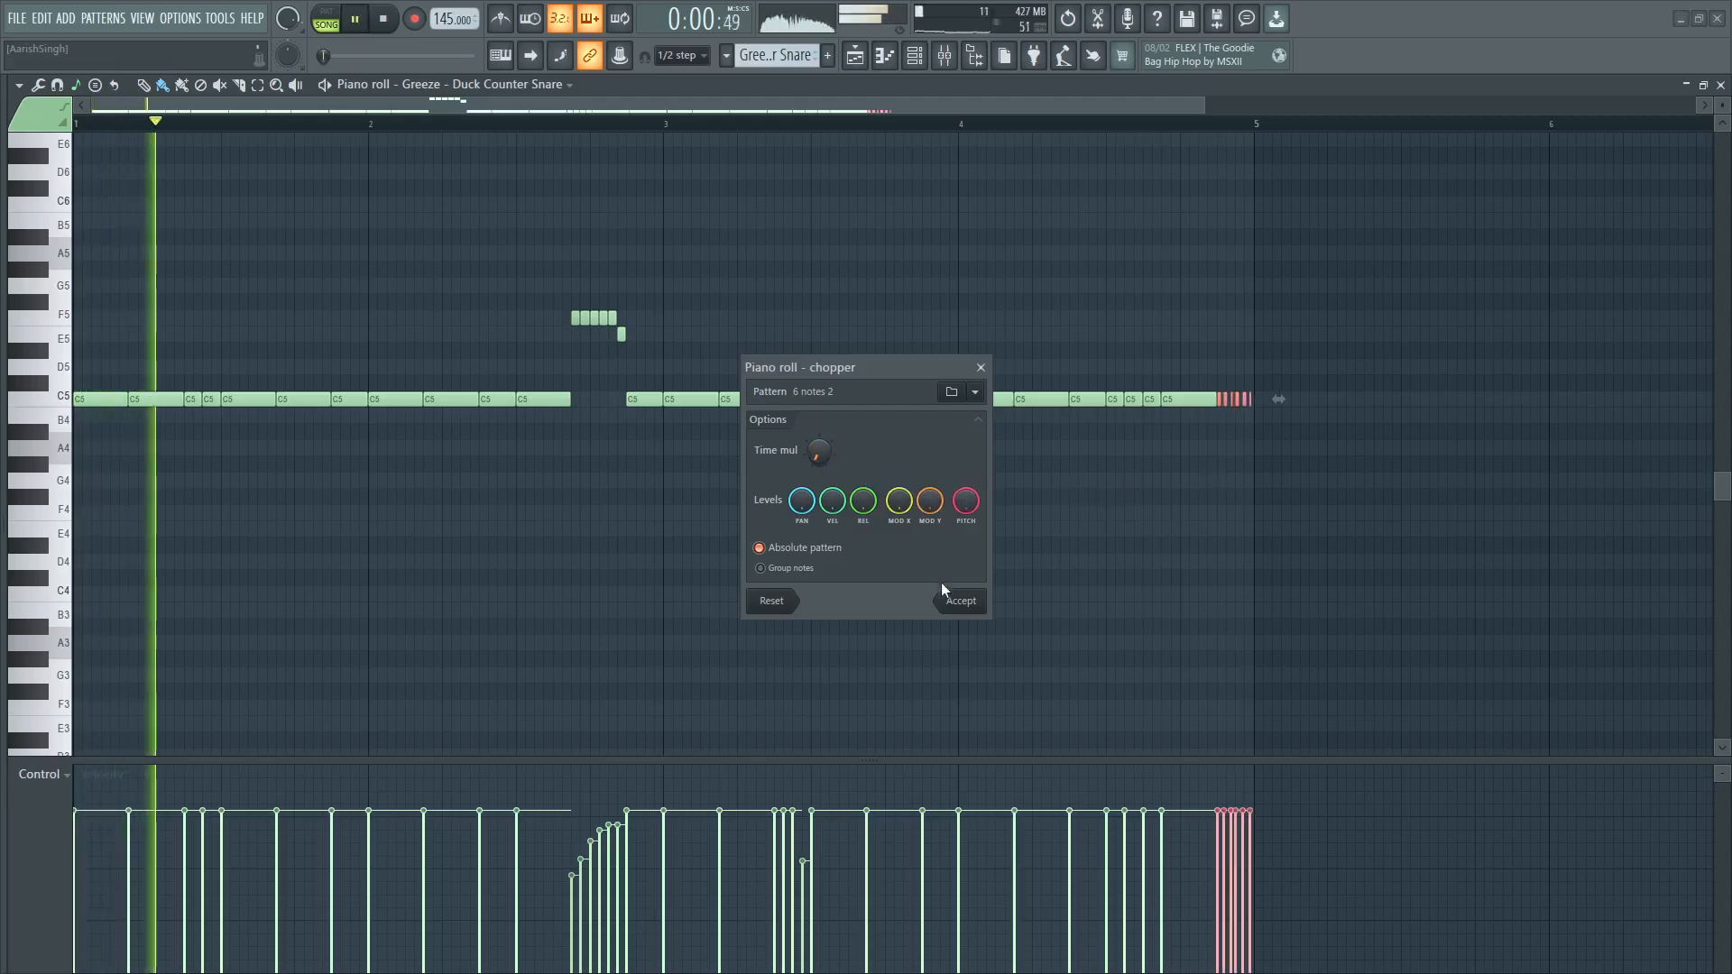
left_click(792, 599)
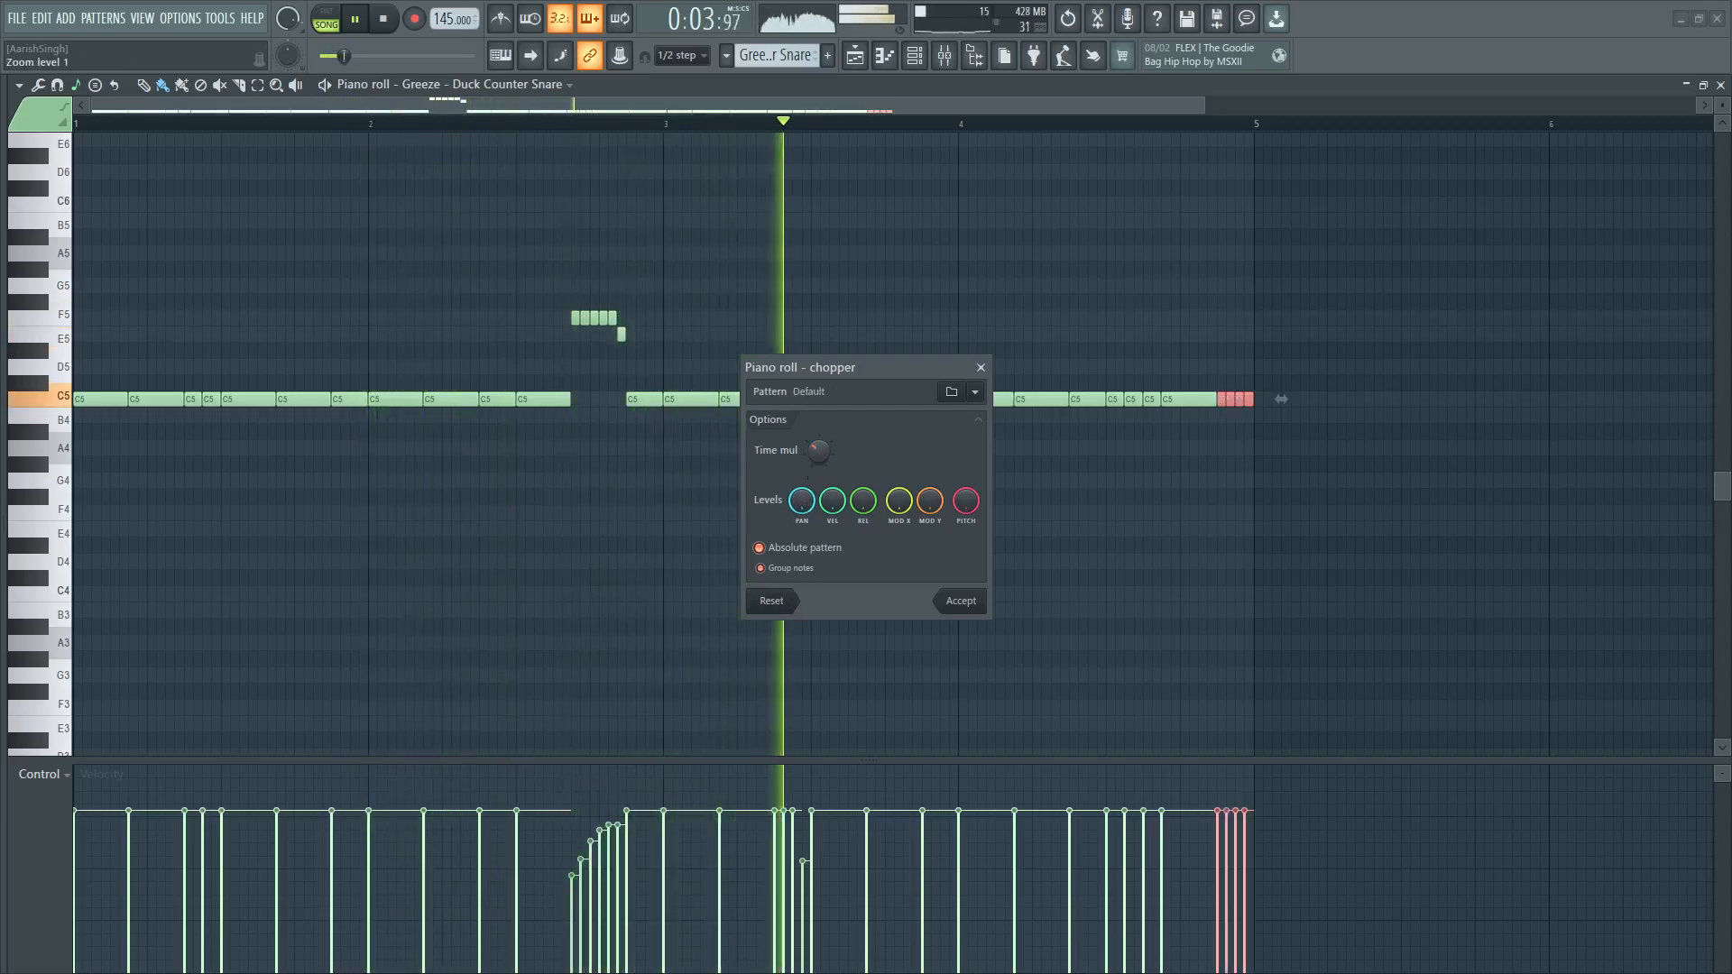
left_click_drag(814, 455, 814, 476)
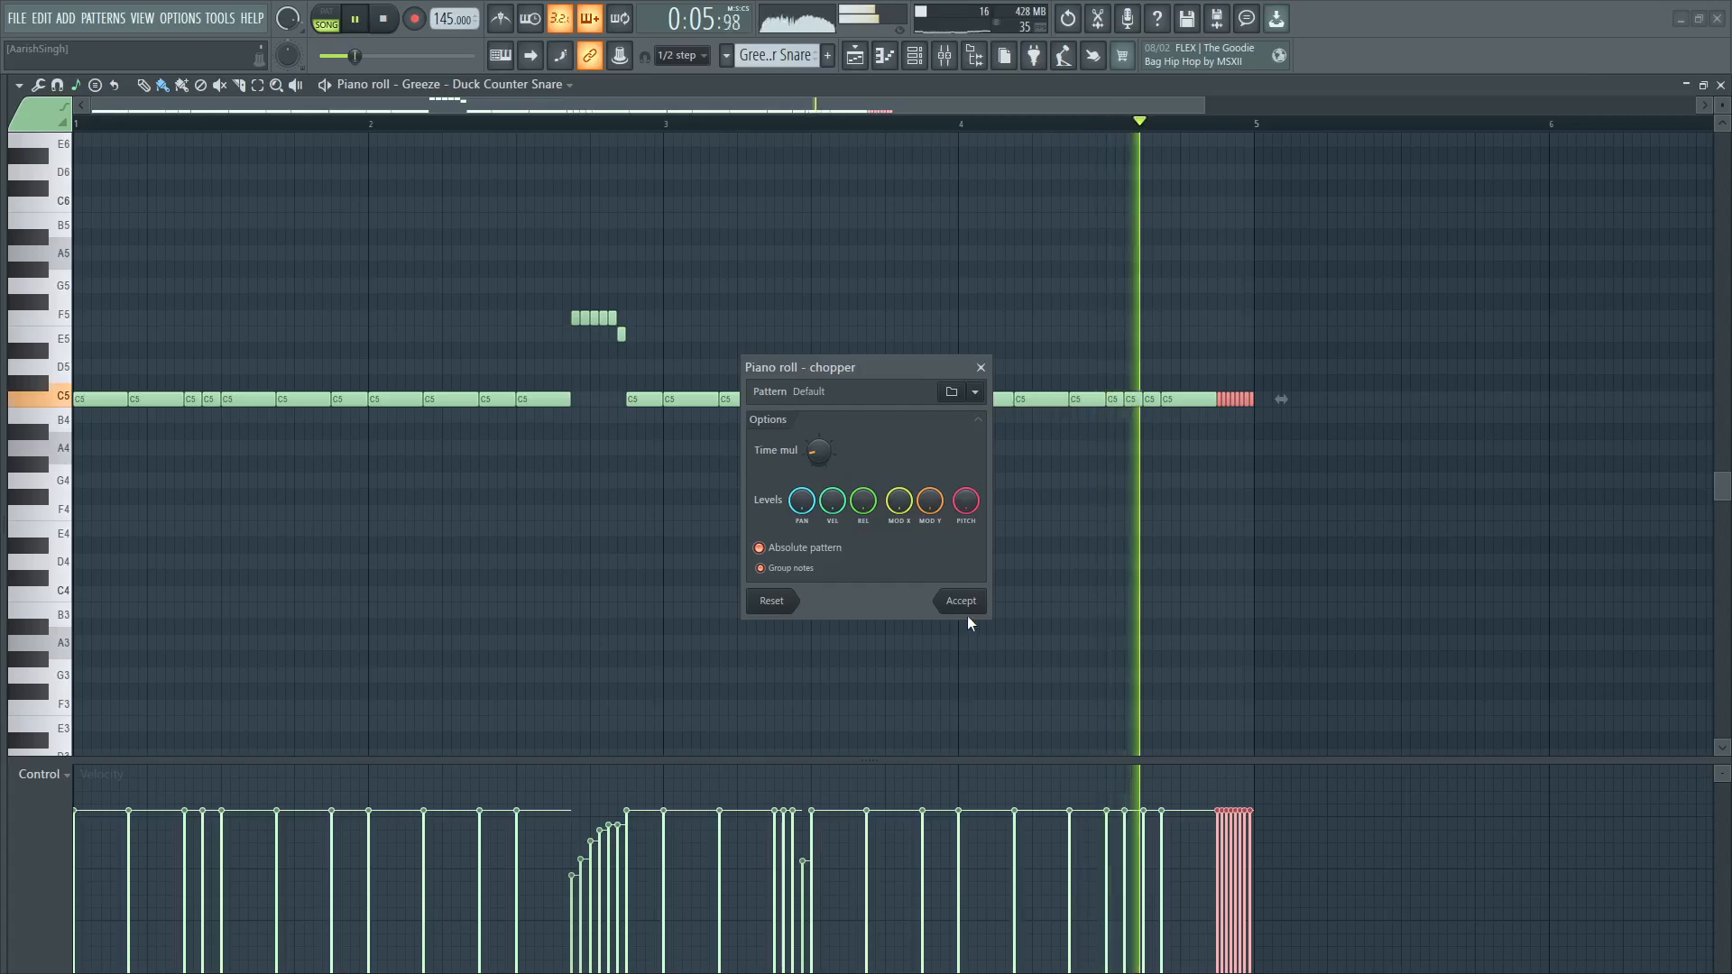
key("space")
left_click(961, 601)
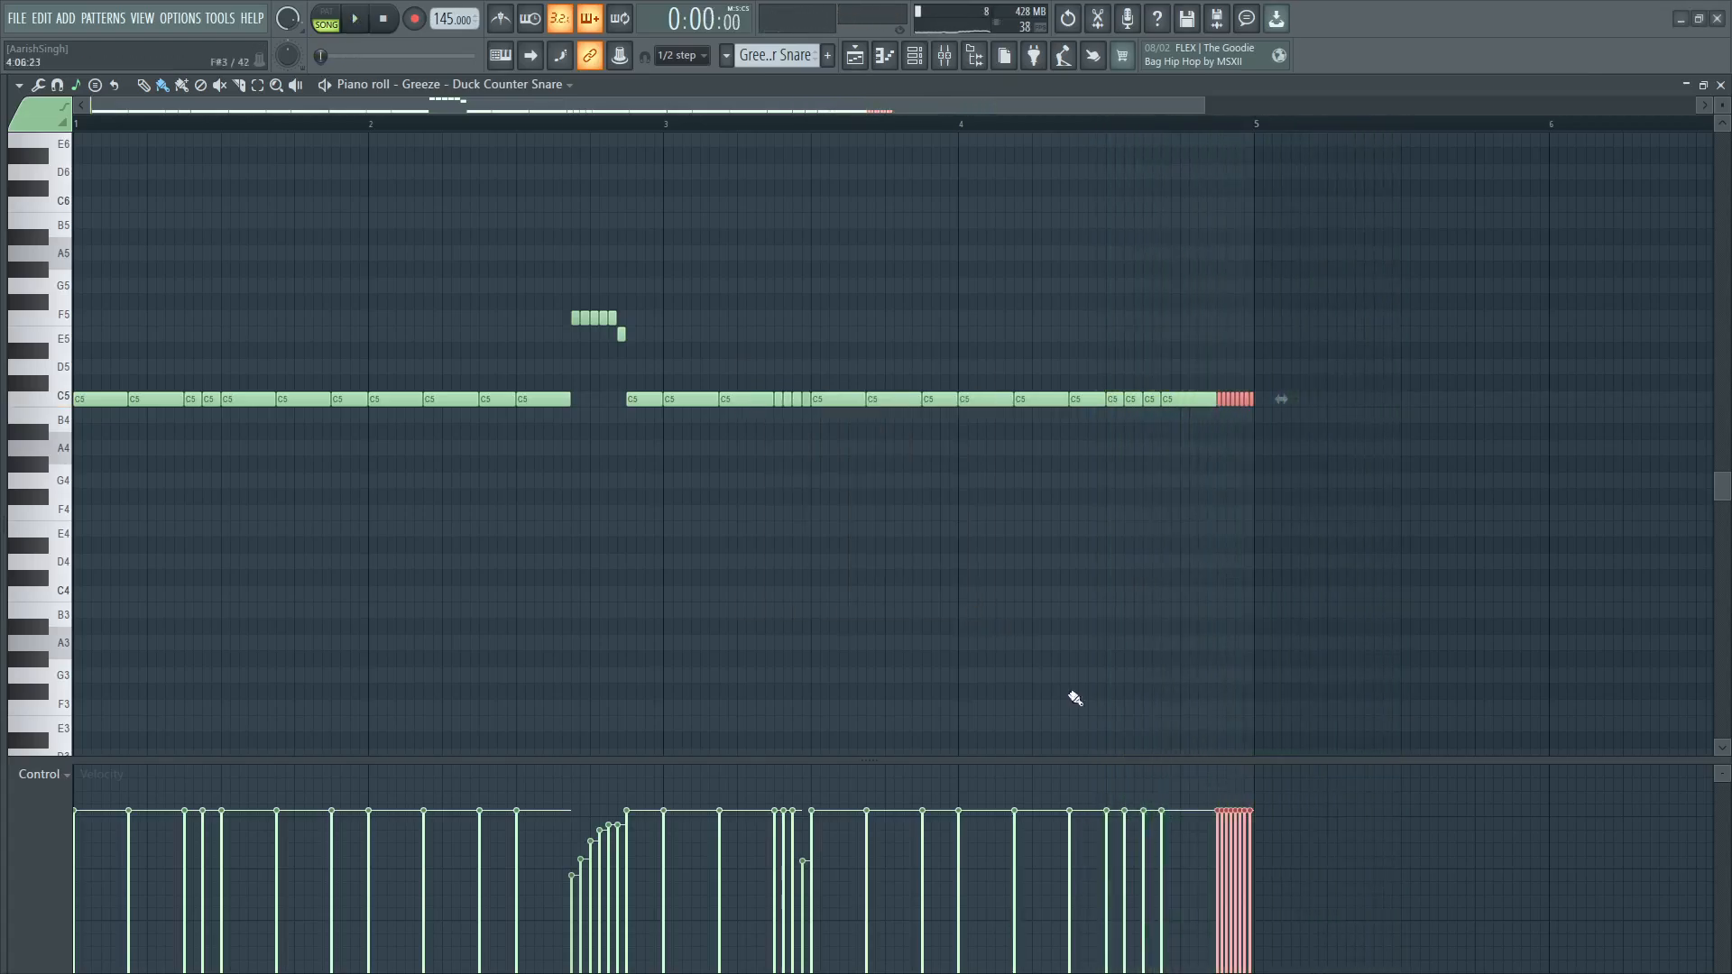
left_click_drag(1222, 836, 1253, 882)
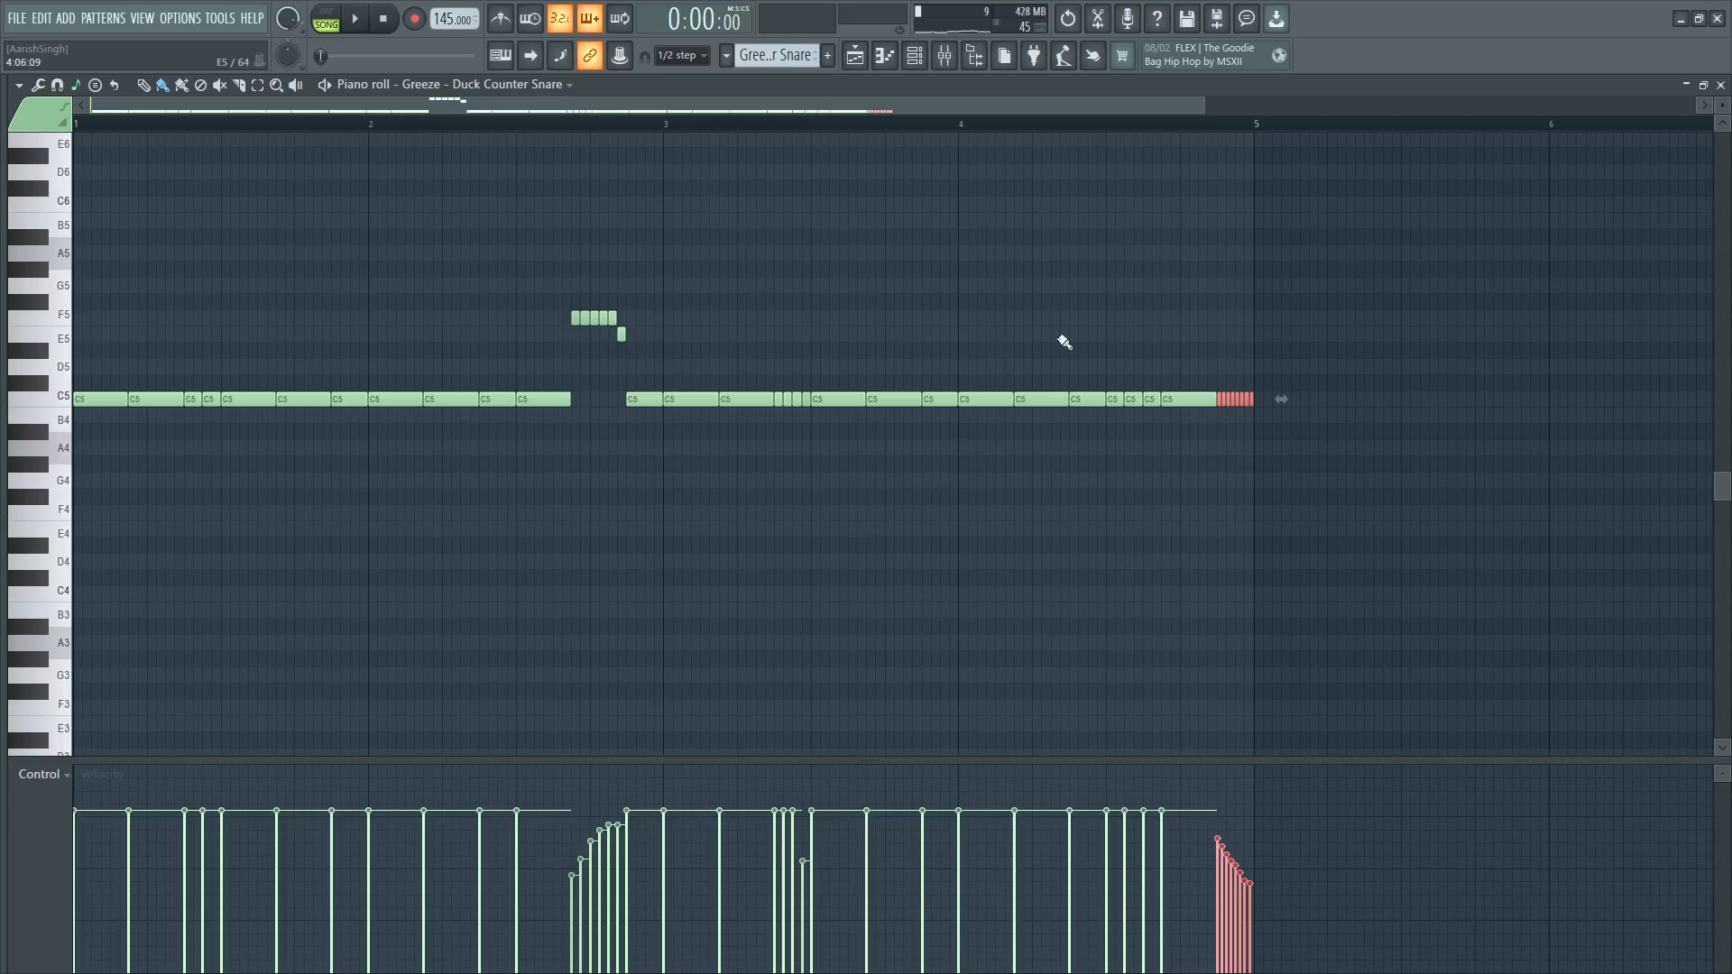
Duplicate the four-bar counter snare clip three times in the playlist so it spans 16 bars.
left_click(916, 62)
left_click(854, 55)
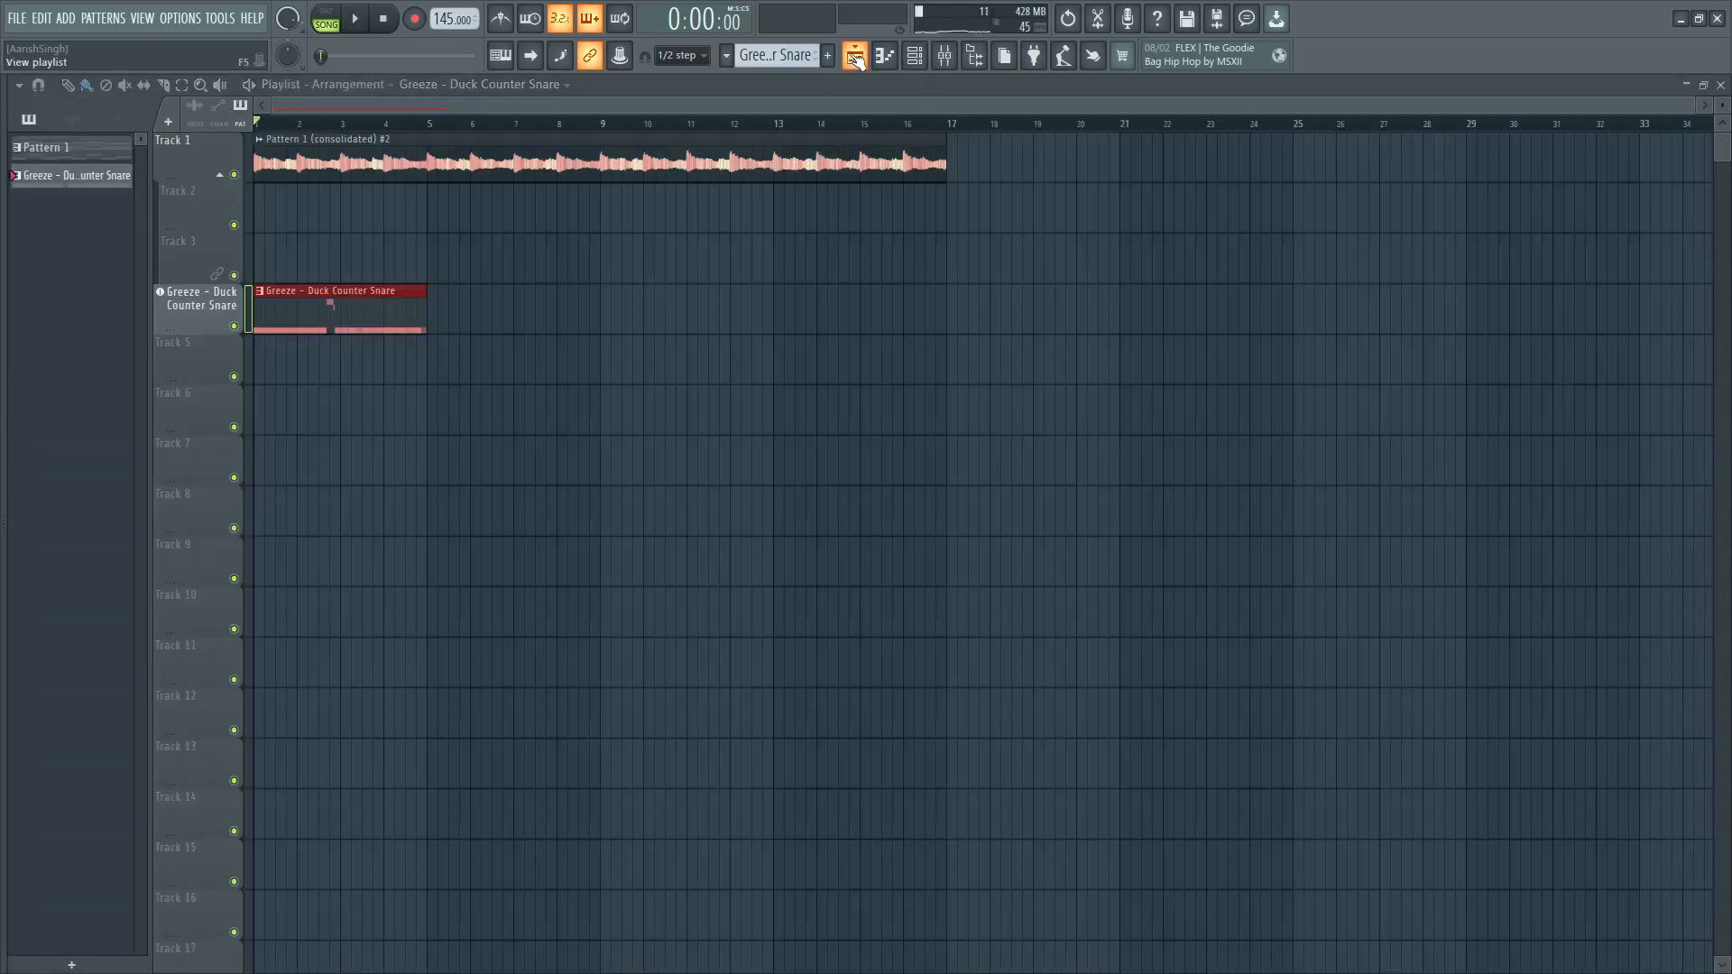
left_click_drag(432, 311, 345, 331)
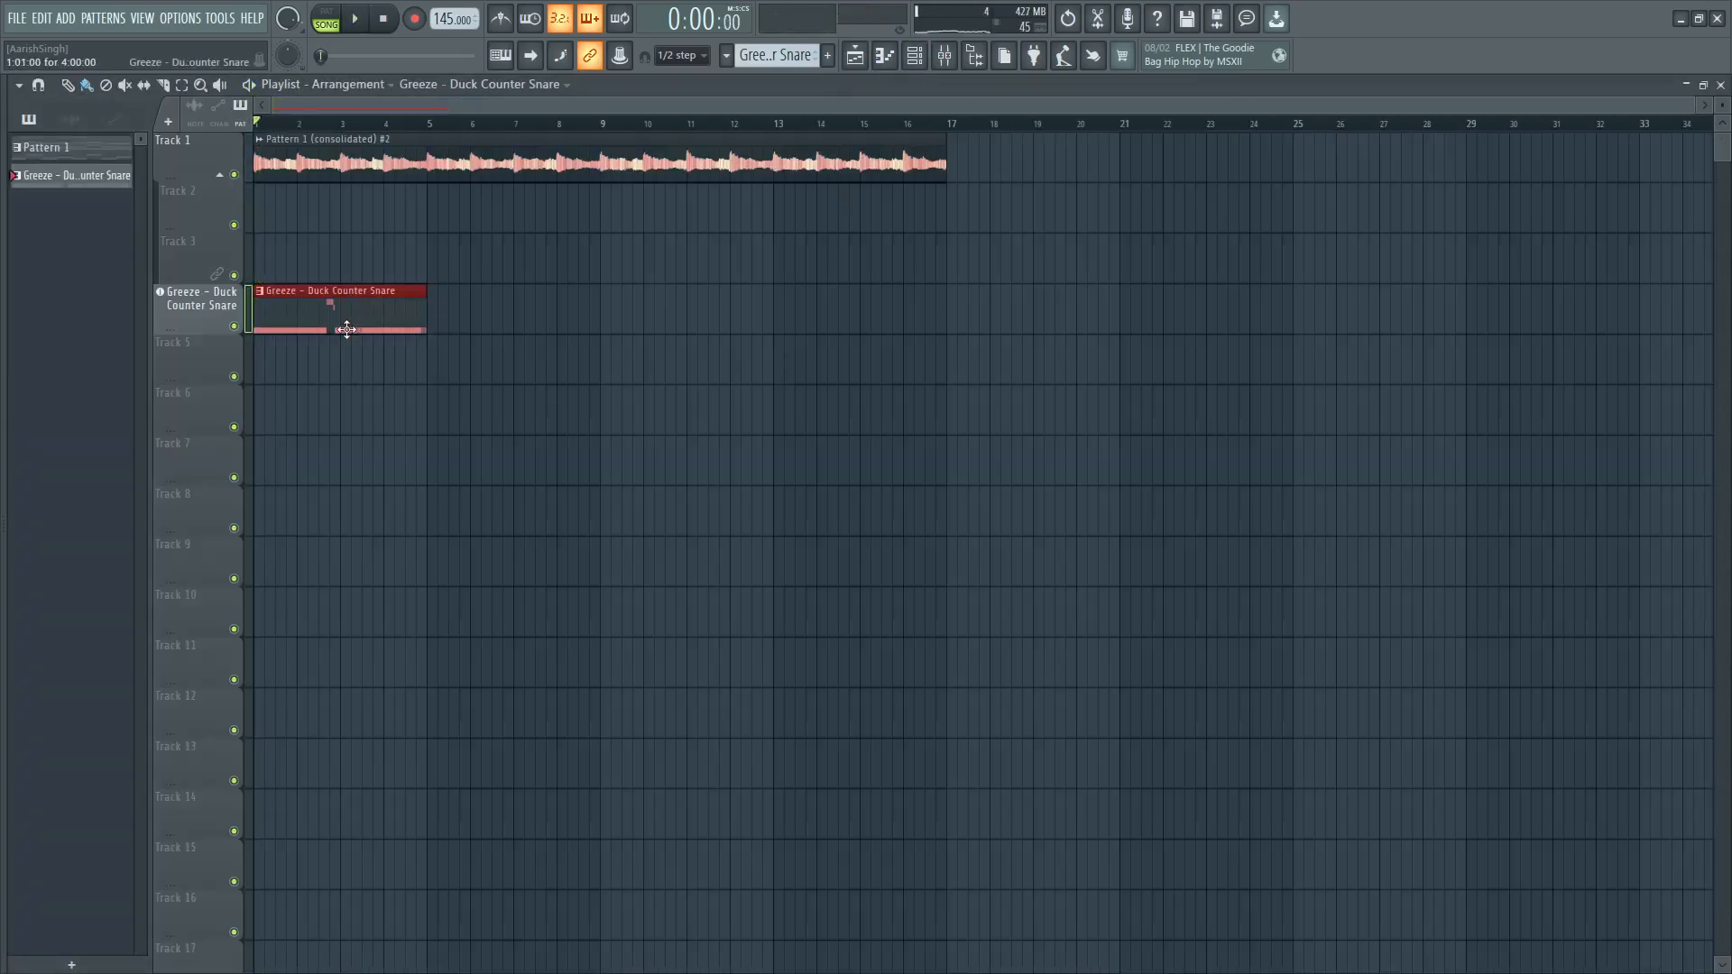
key("ctrl+b")
key("ctrl+b")
key("ctrl+b")
Browse the Greeze (UK Drill) hi-hat folder and audition its samples against the playing beat.
left_click(3, 425)
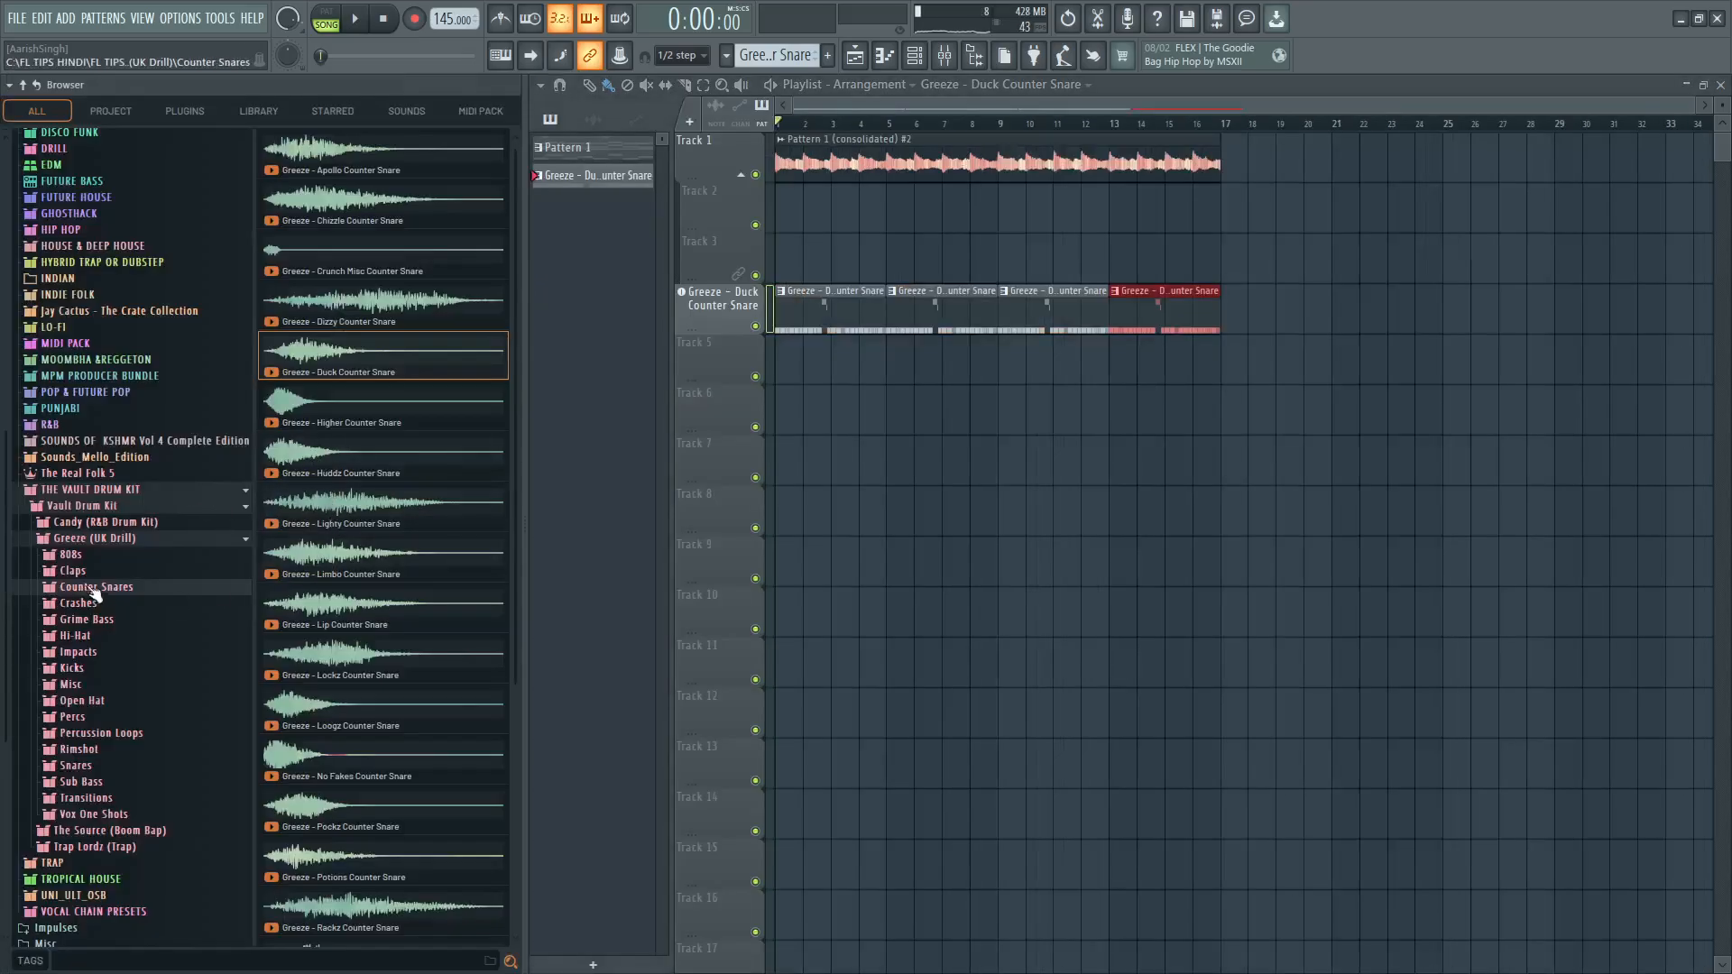
left_click(99, 638)
left_click(323, 454)
left_click(311, 397)
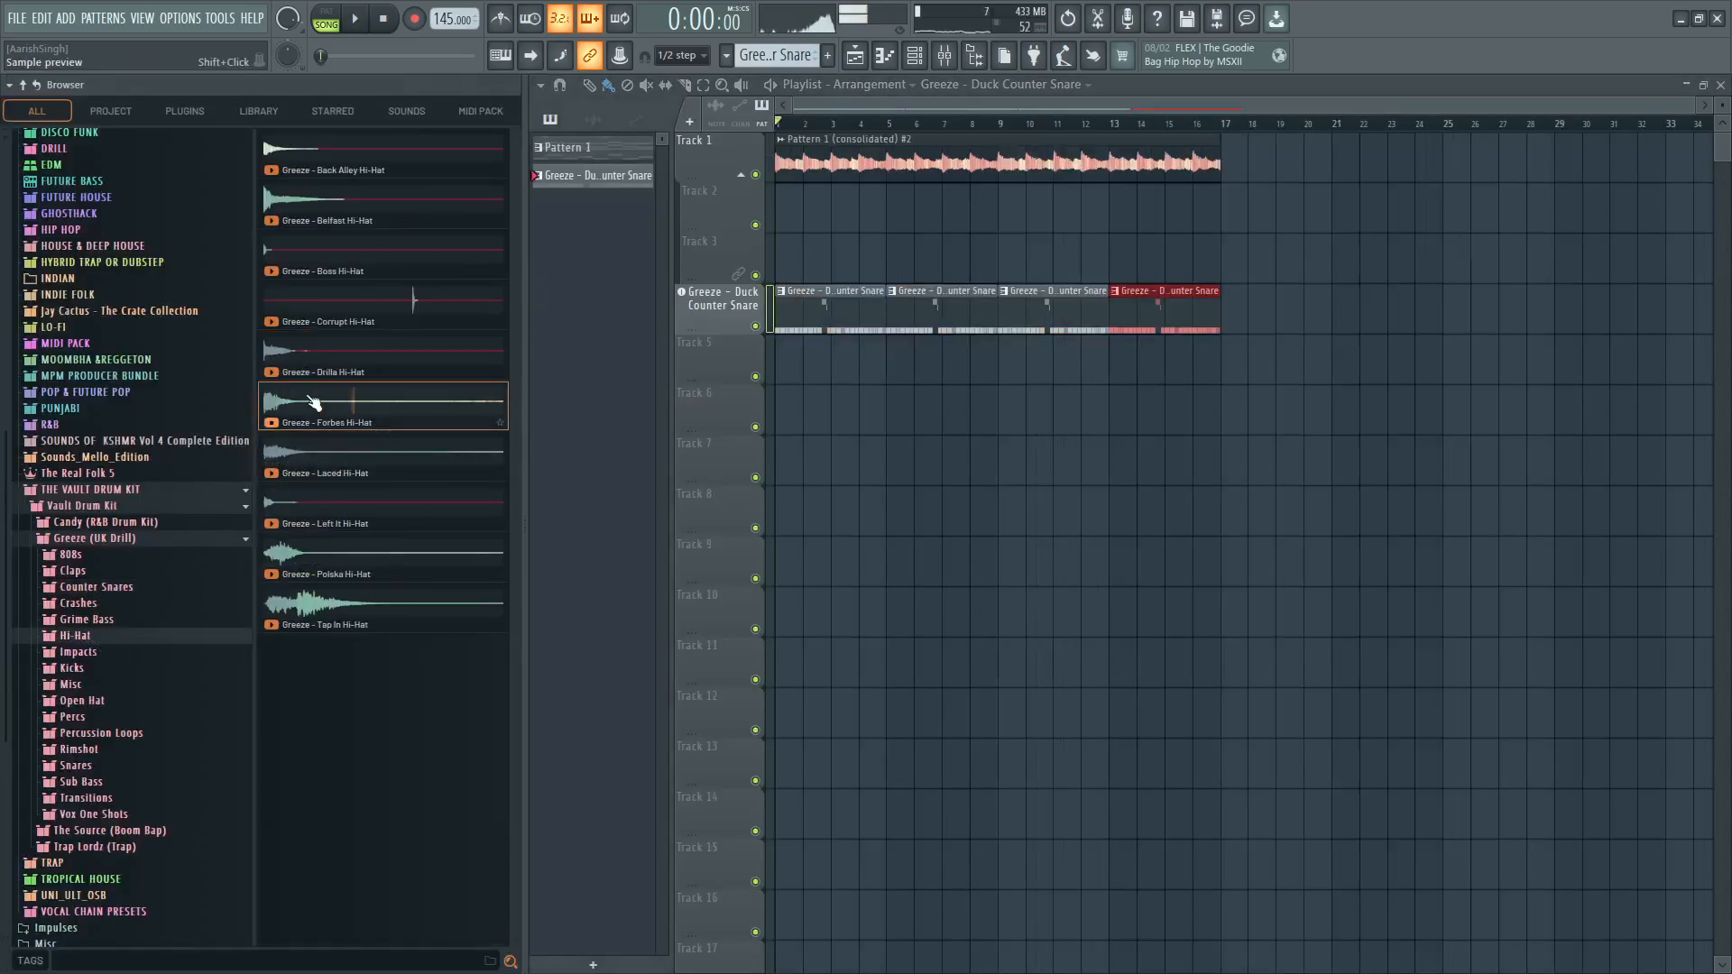
key("space")
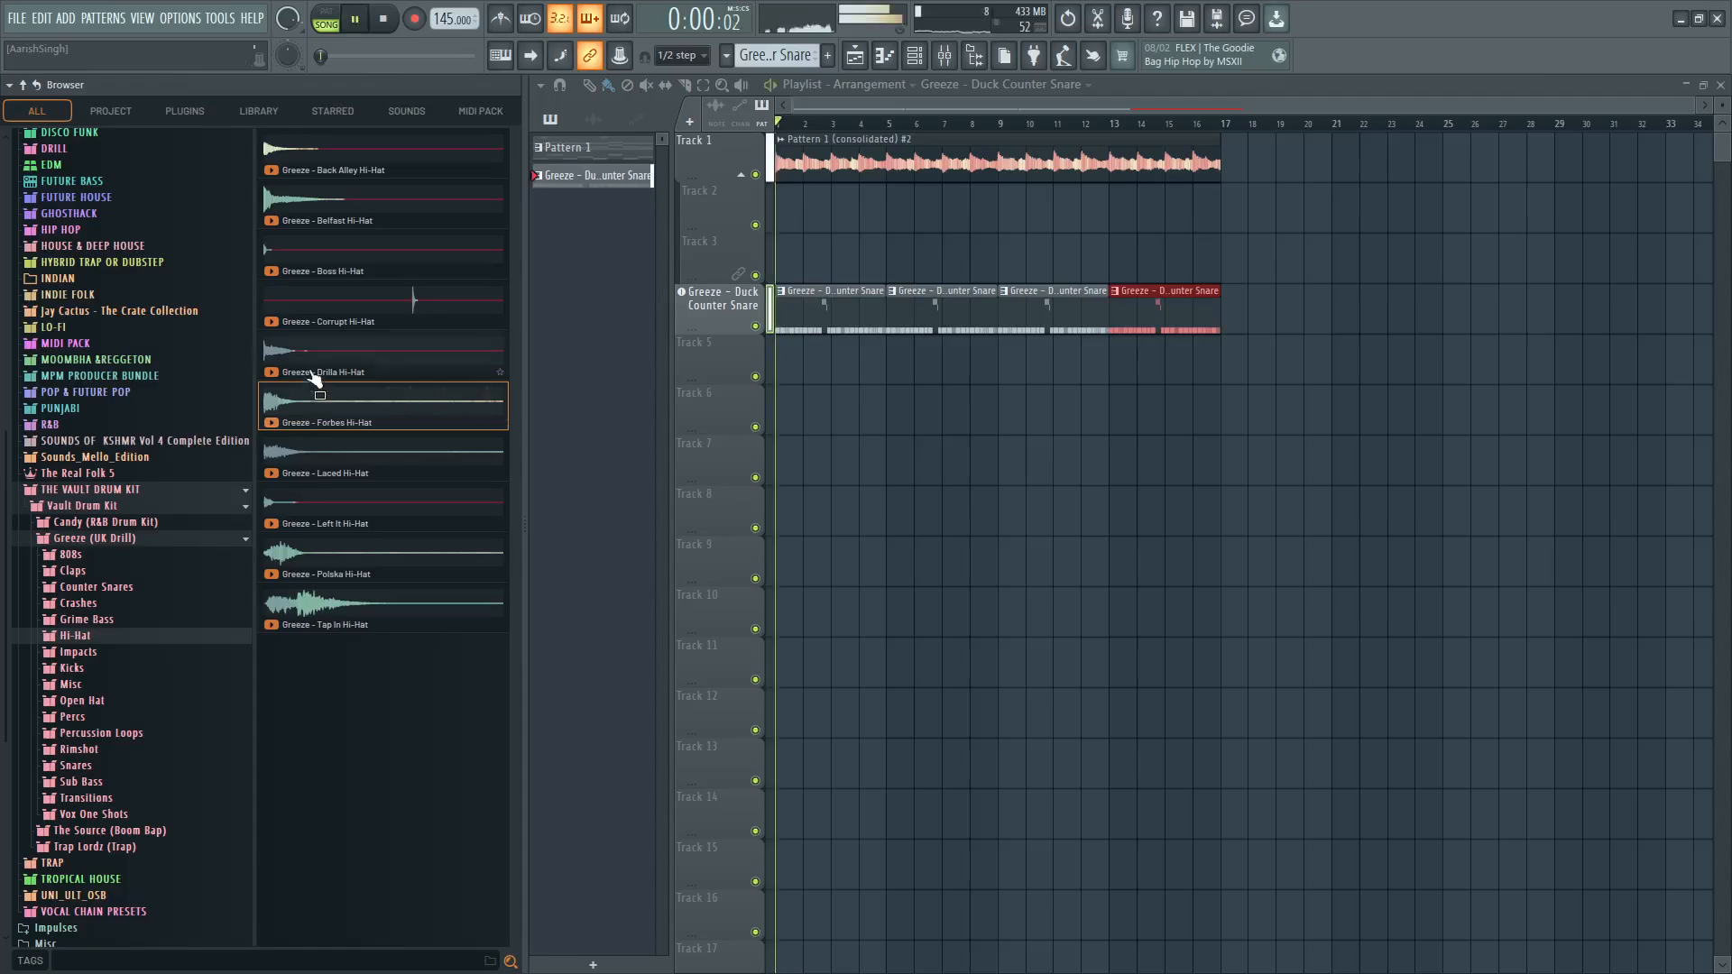
left_click(305, 221)
left_click(319, 164)
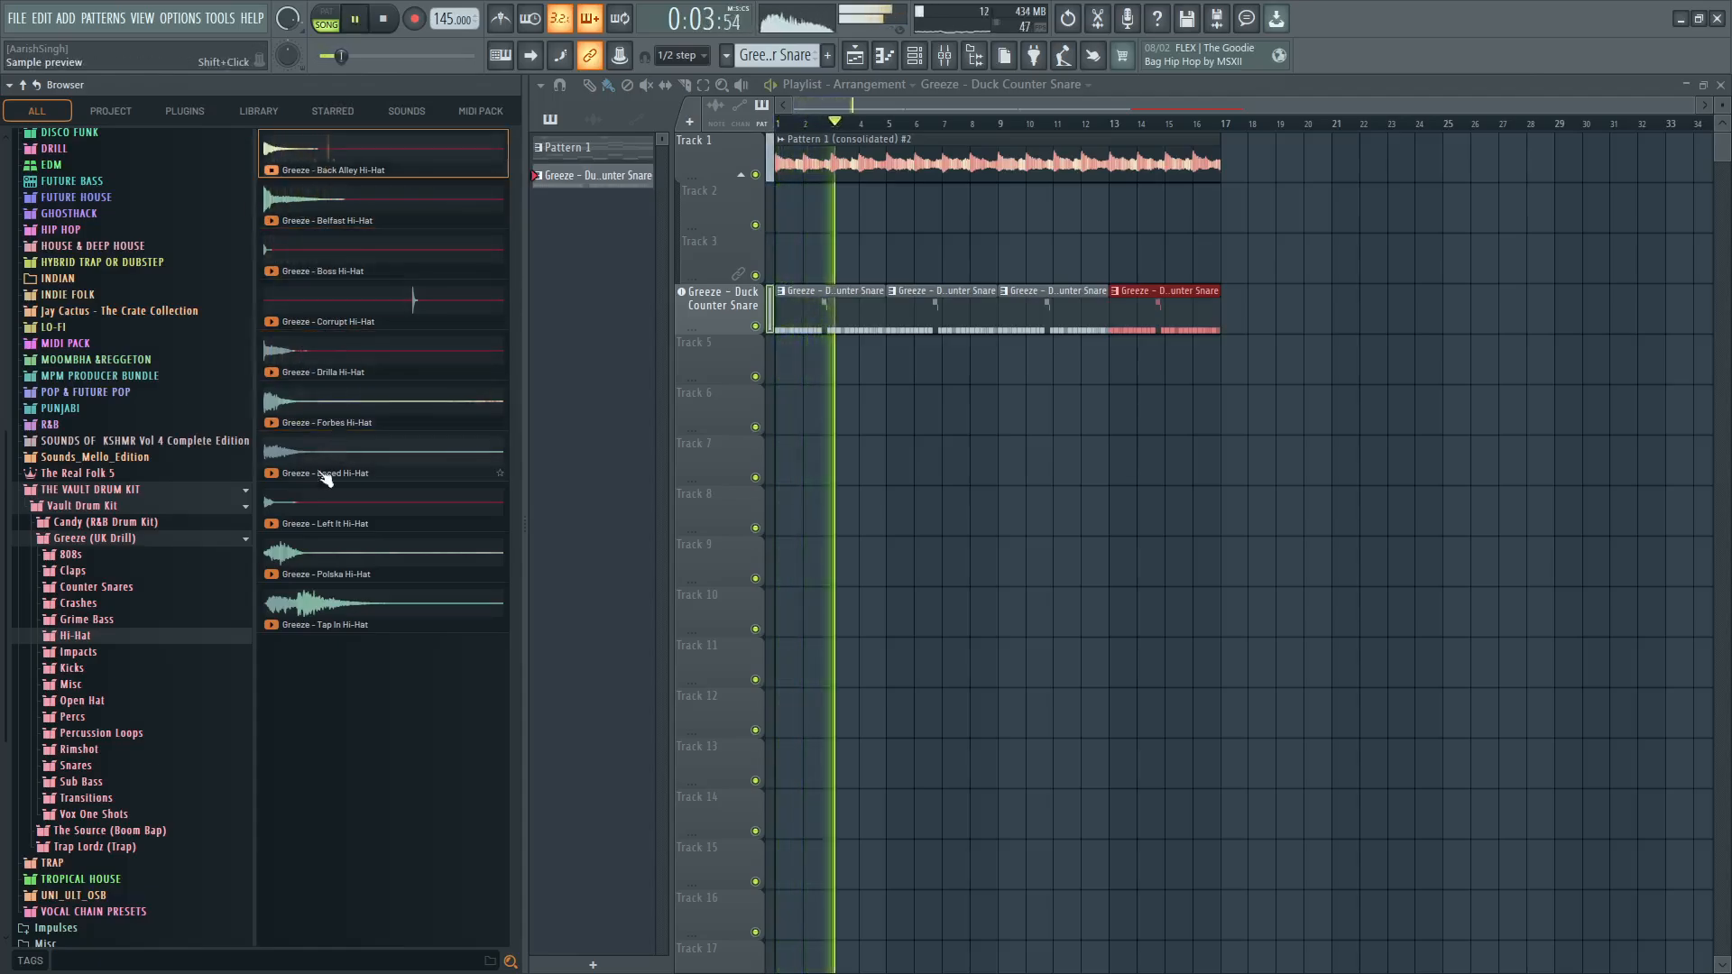
left_click(318, 616)
left_click(309, 564)
Try adding the Greeze - Polska Hi-Hat sample to track 5 as an audio clip, undo it, and stop playback.
left_click_drag(309, 564, 214, 355)
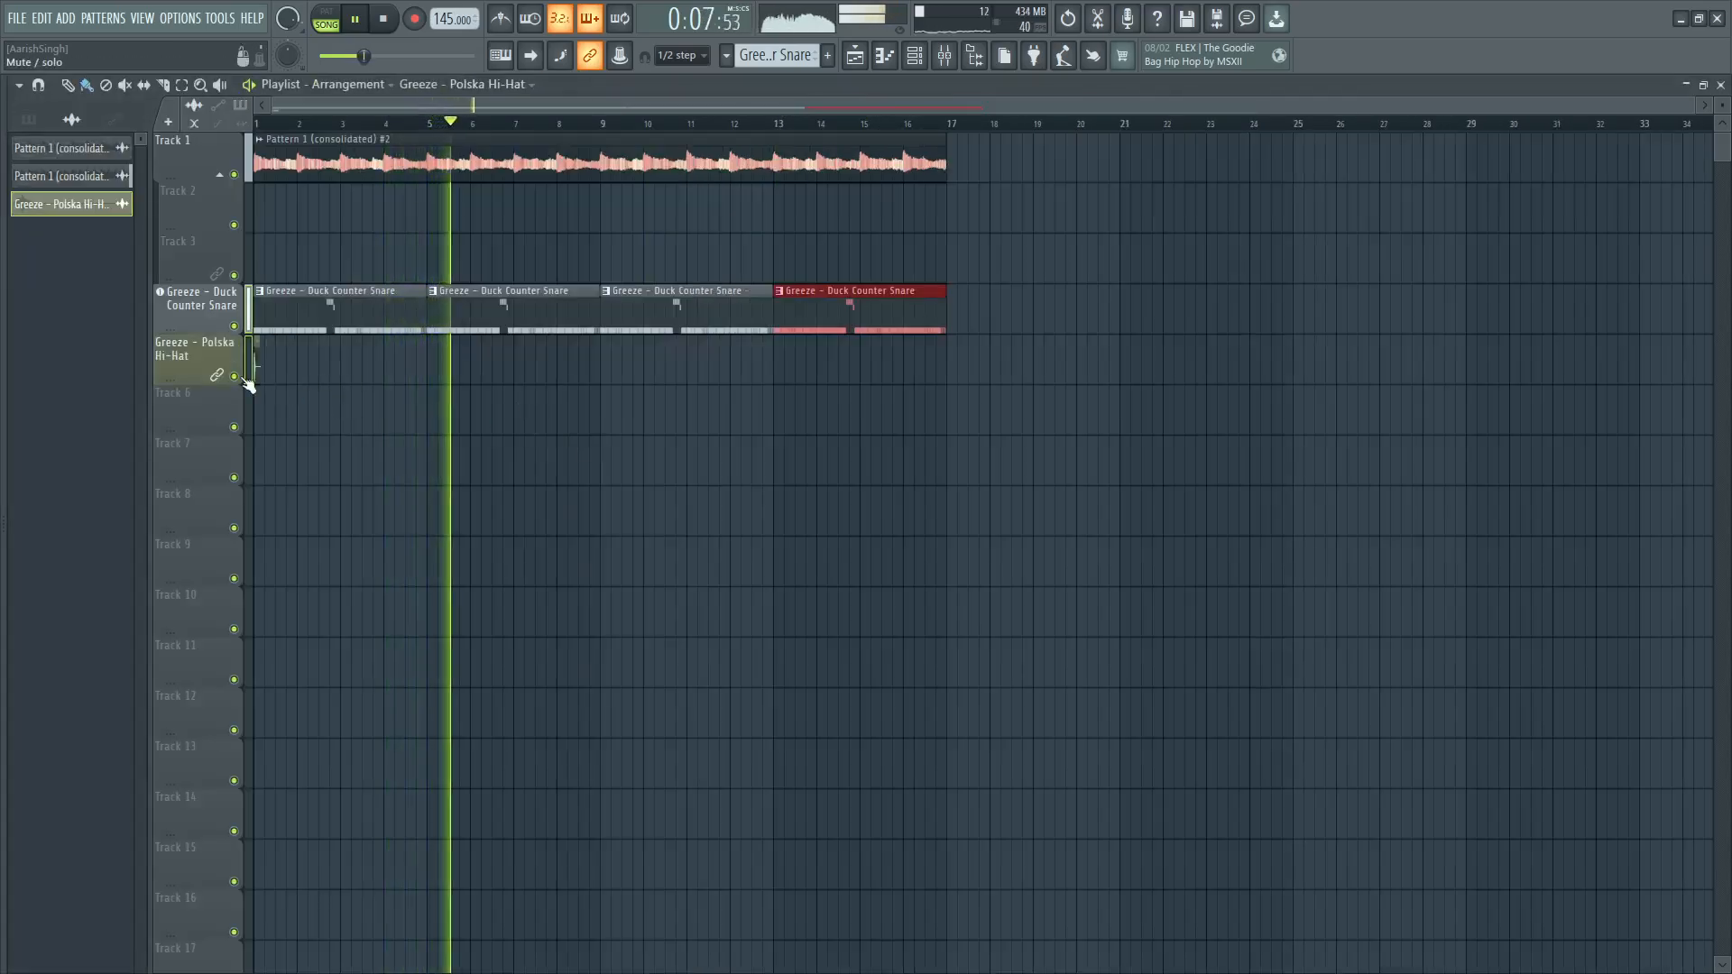
key("ctrl+z")
key("space")
Add the Greeze - Polska Hi-Hat sample to track 5 as an instrument track with its own pattern.
mouse_move(3, 433)
left_click_drag(293, 548, 192, 383)
left_click(939, 544)
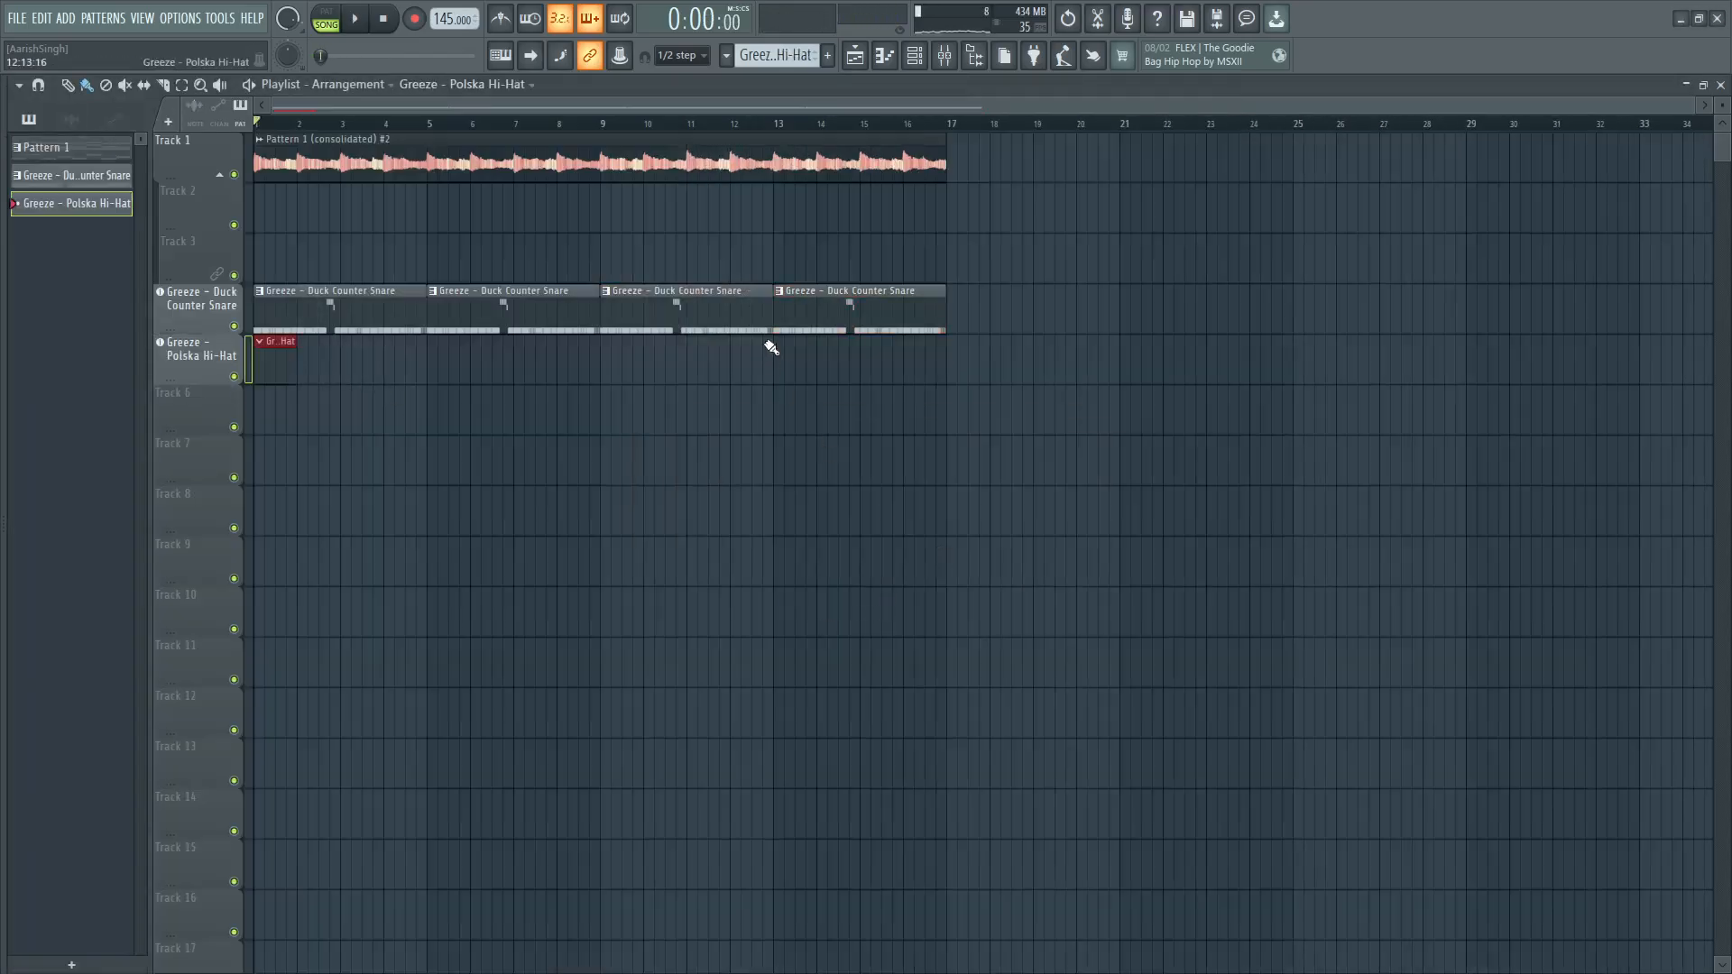
Copy all the notes of the Duck Counter Snare pattern into the empty Polska Hi-Hat pattern.
double_click(749, 309)
left_click(913, 55)
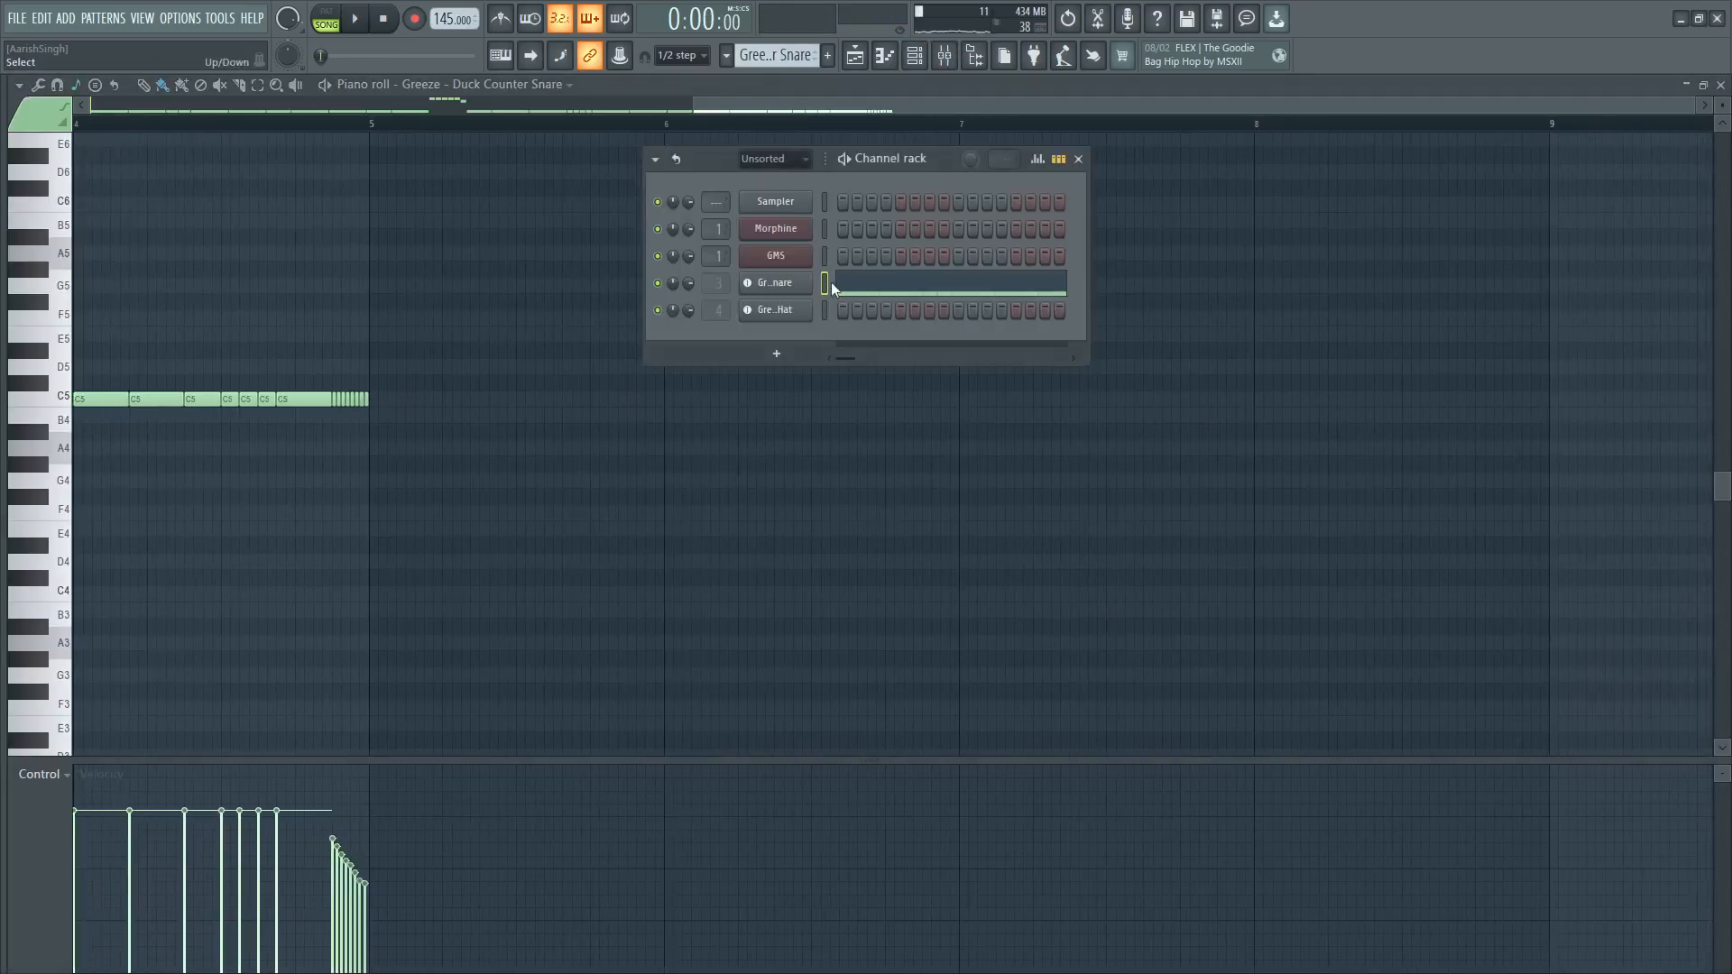
left_click(855, 57)
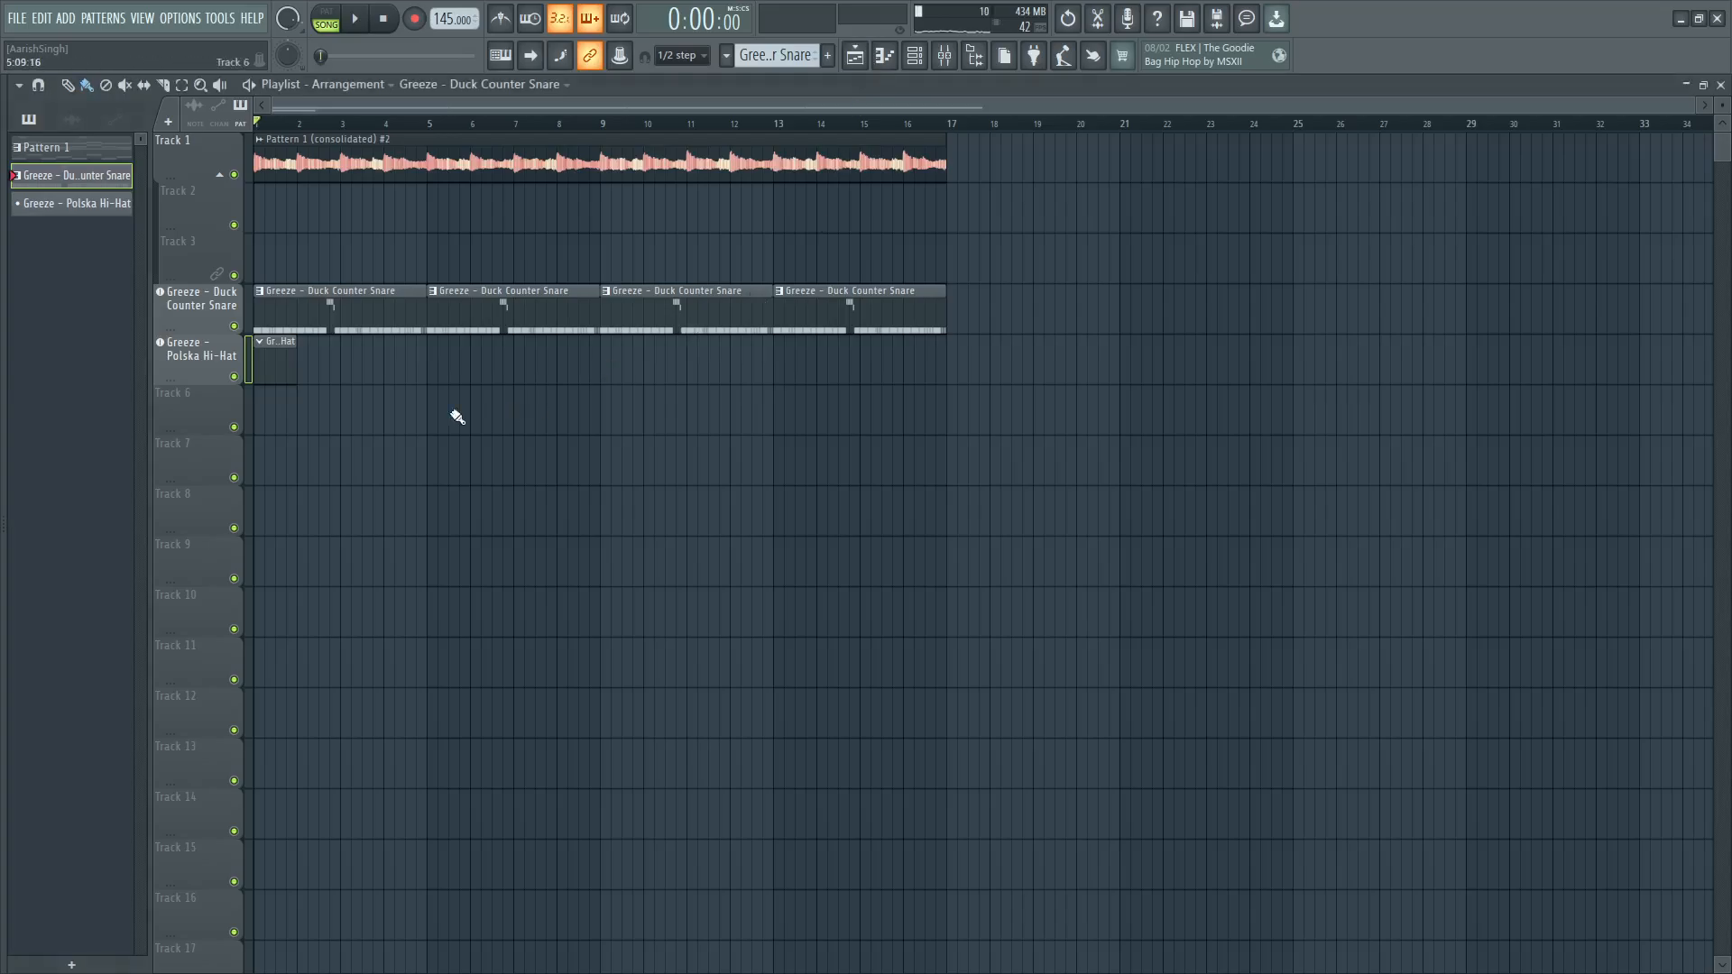
double_click(268, 367)
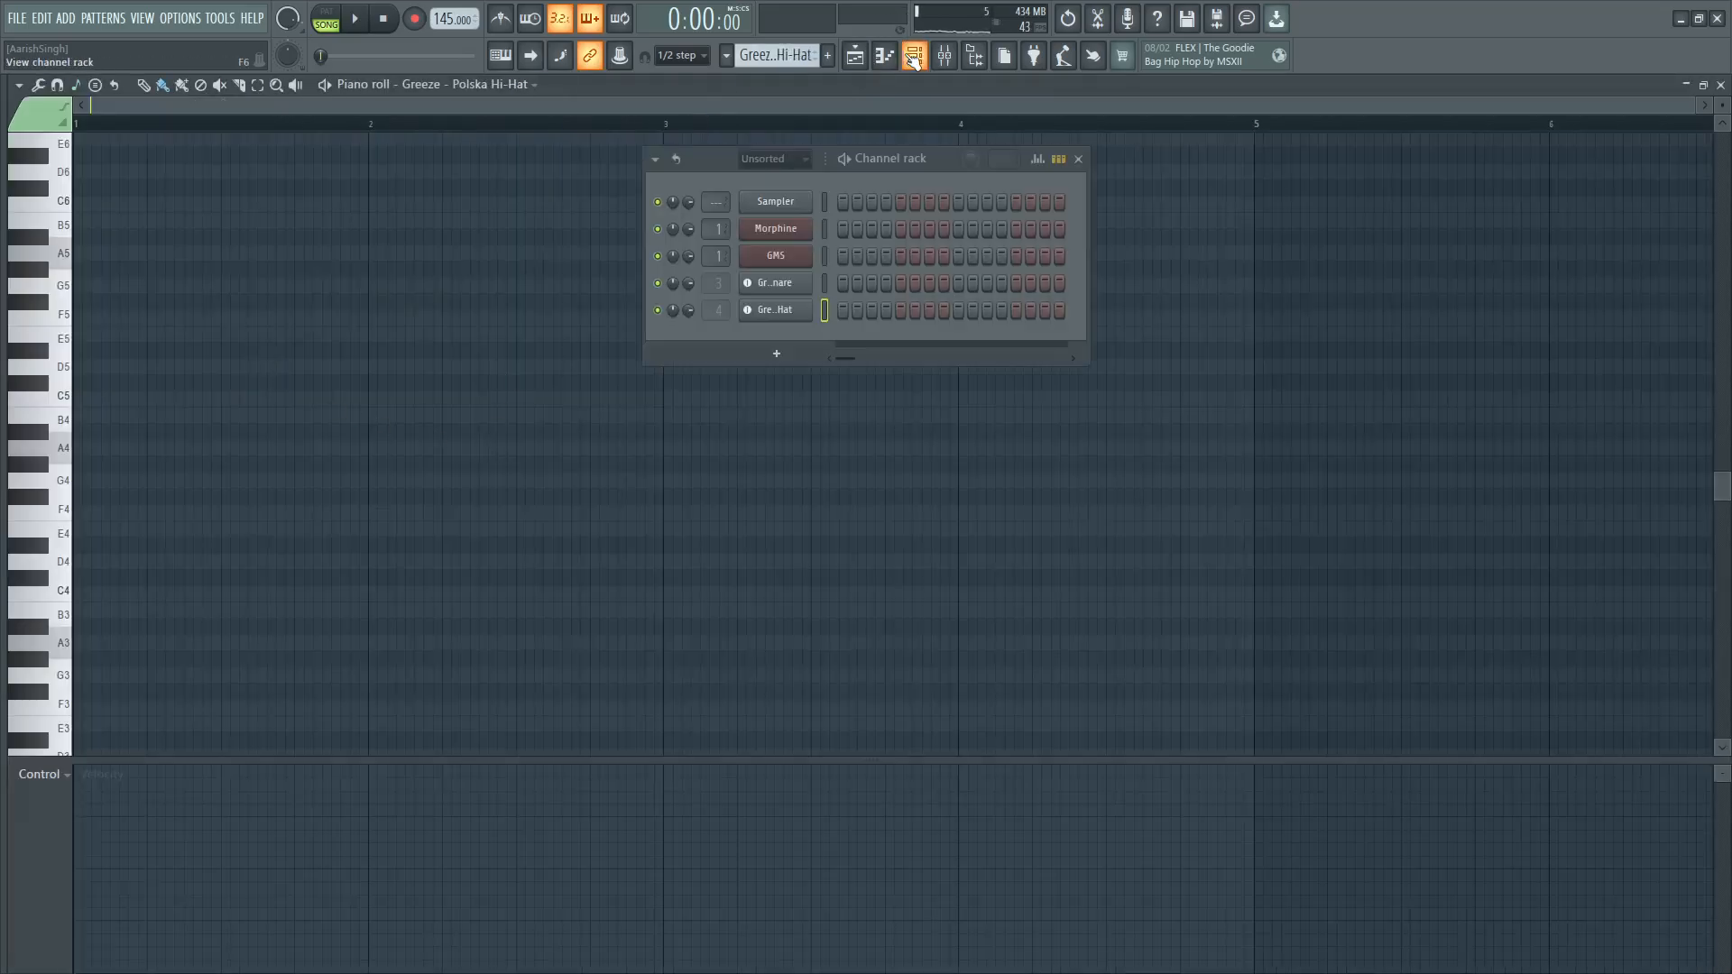
left_click(913, 55)
key("ctrl+v")
key("F5")
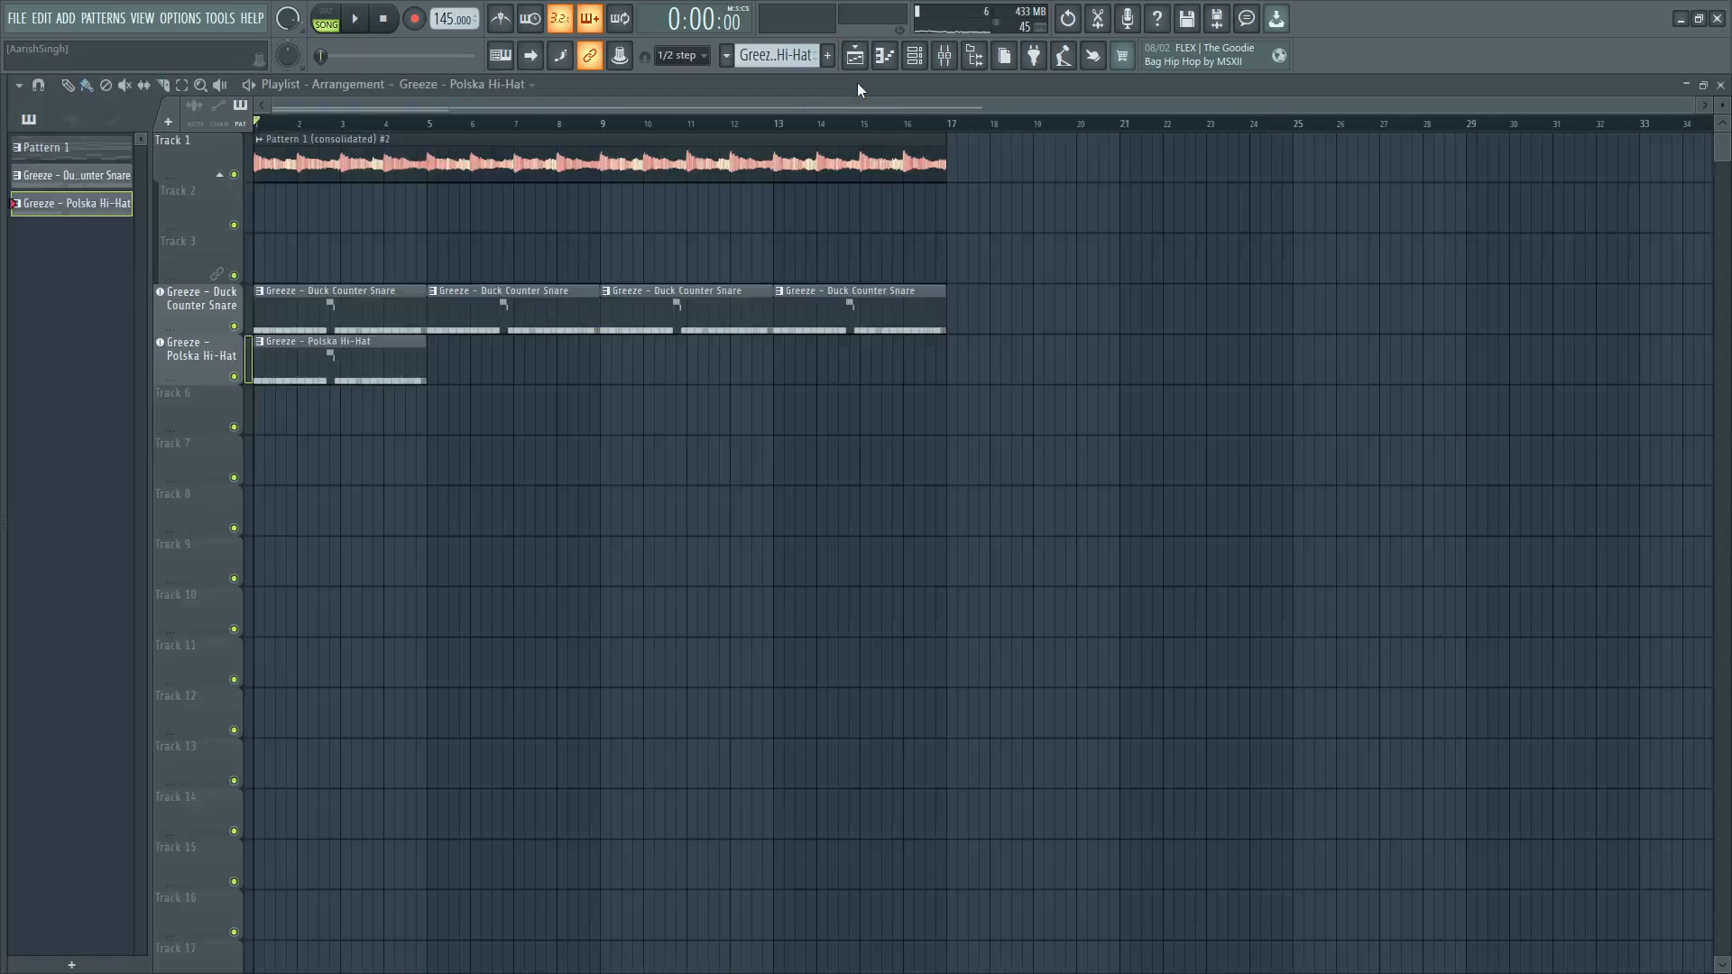
Duplicate the four-bar Polska Hi-Hat clip three times on its track so it spans 16 bars.
left_click_drag(427, 383, 928, 379)
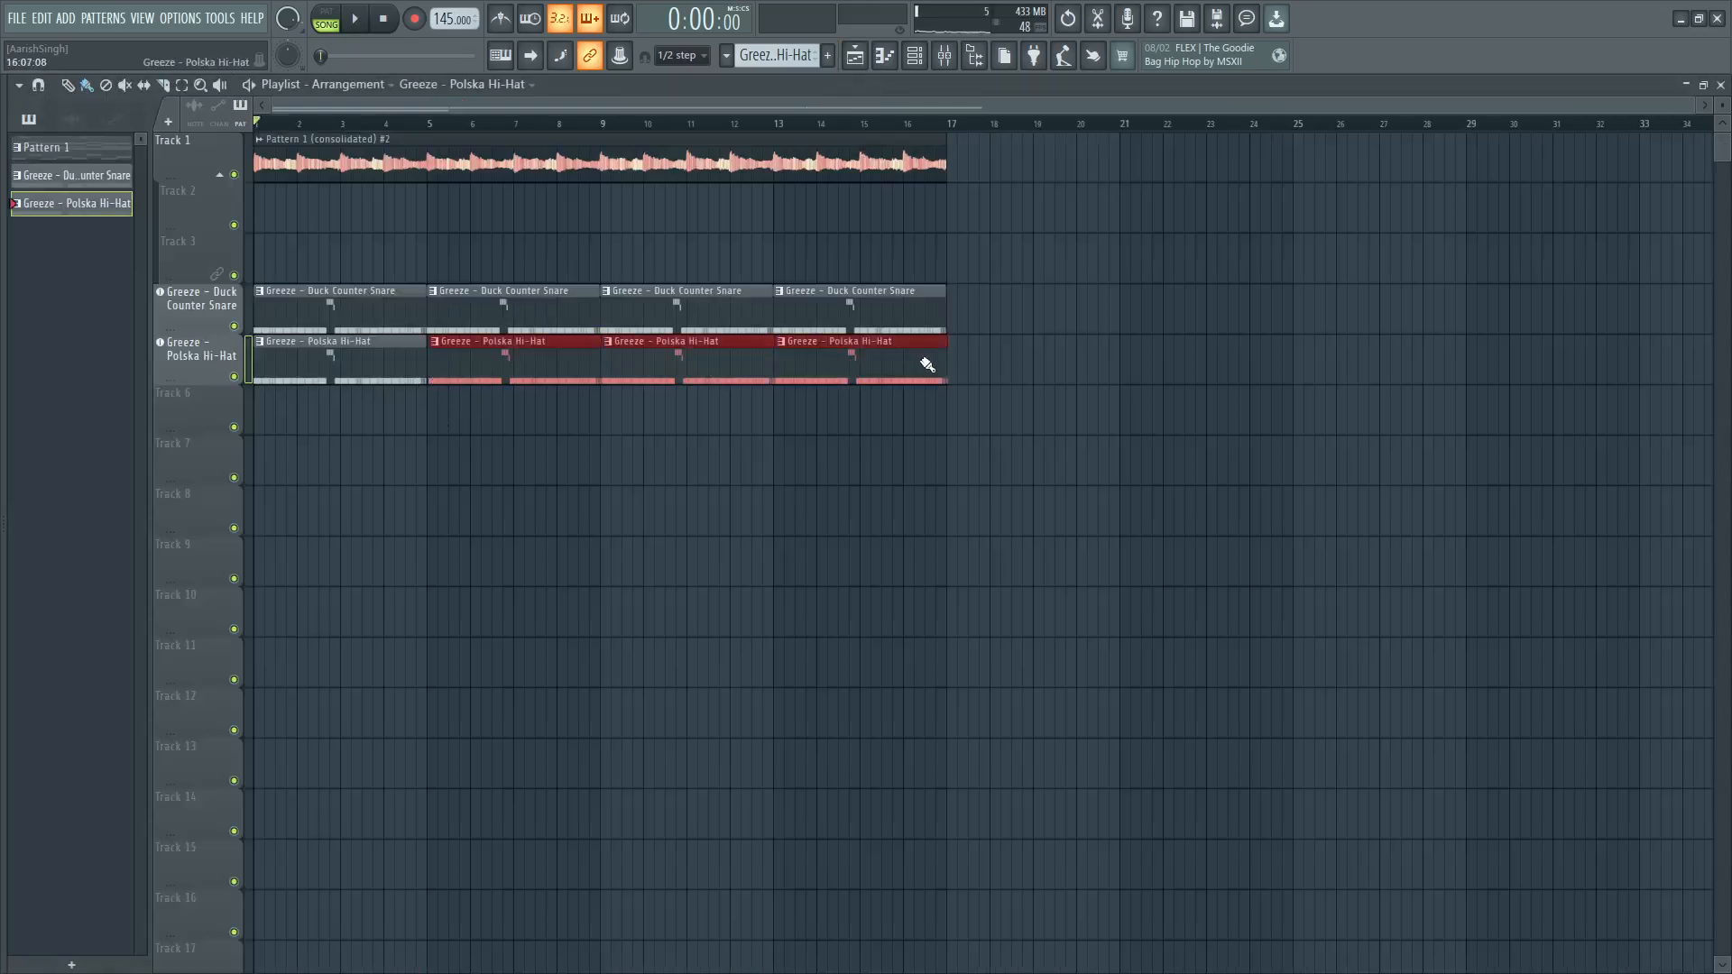
key("space")
key("space")
Thin out the Duck Counter Snare pattern by deleting seven of the long C5 notes across its four bars, checking against playback.
double_click(289, 317)
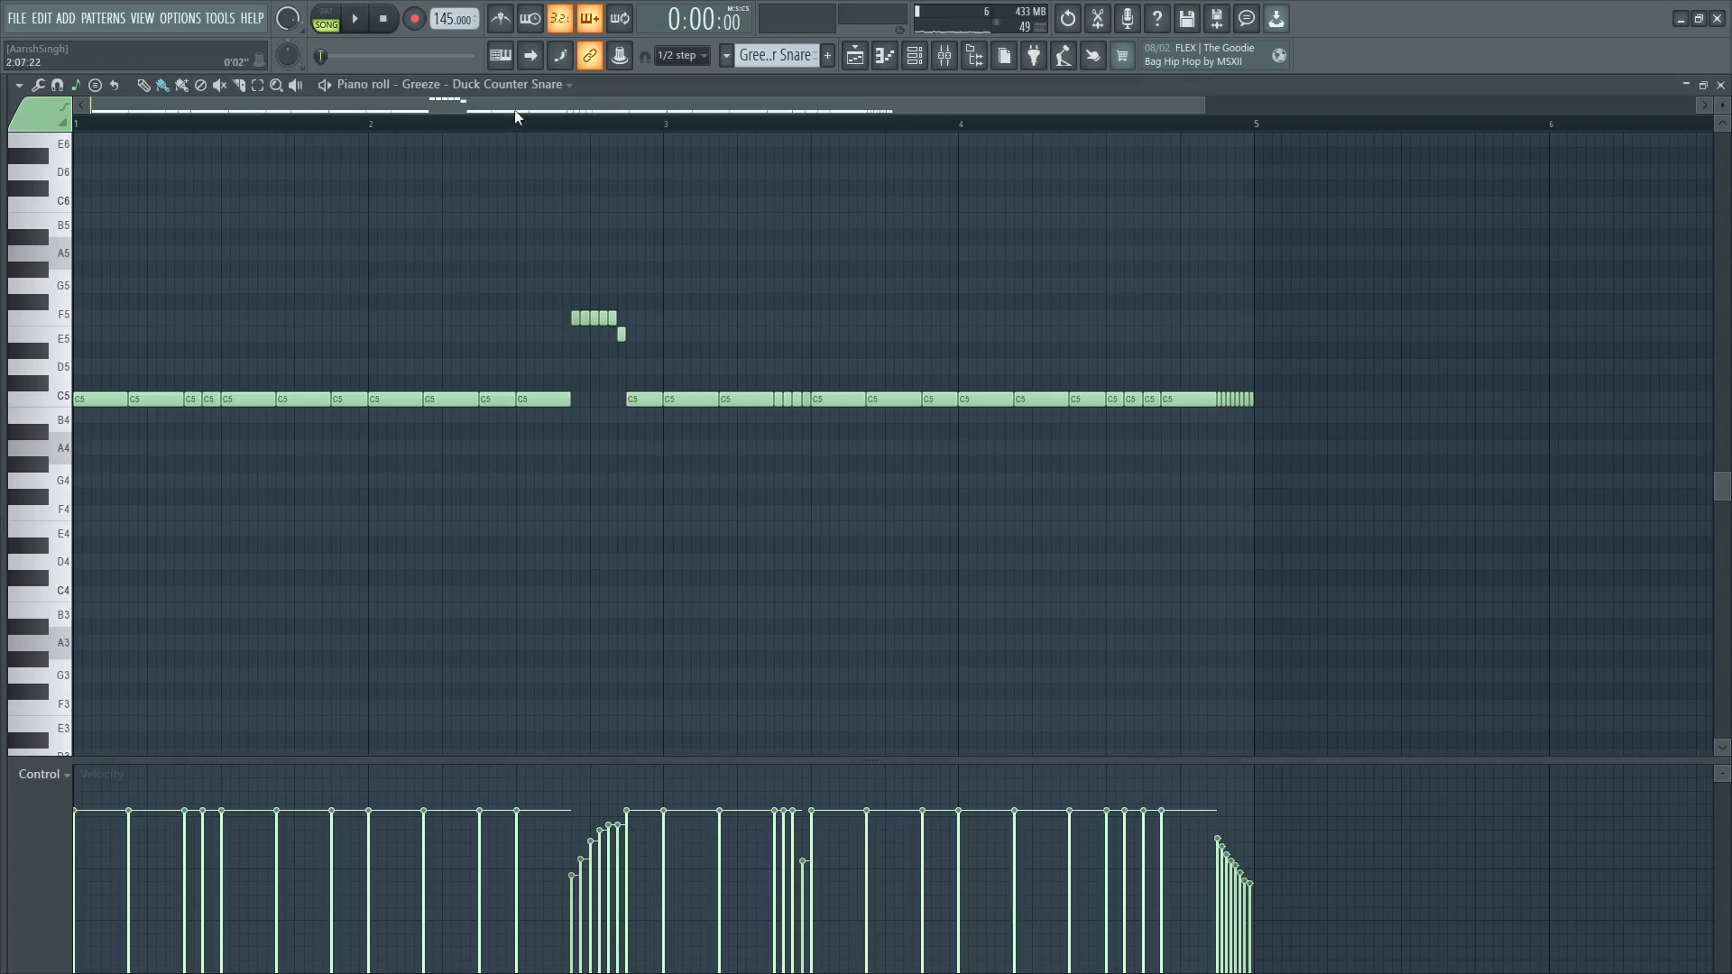
right_click(107, 401)
right_click(249, 402)
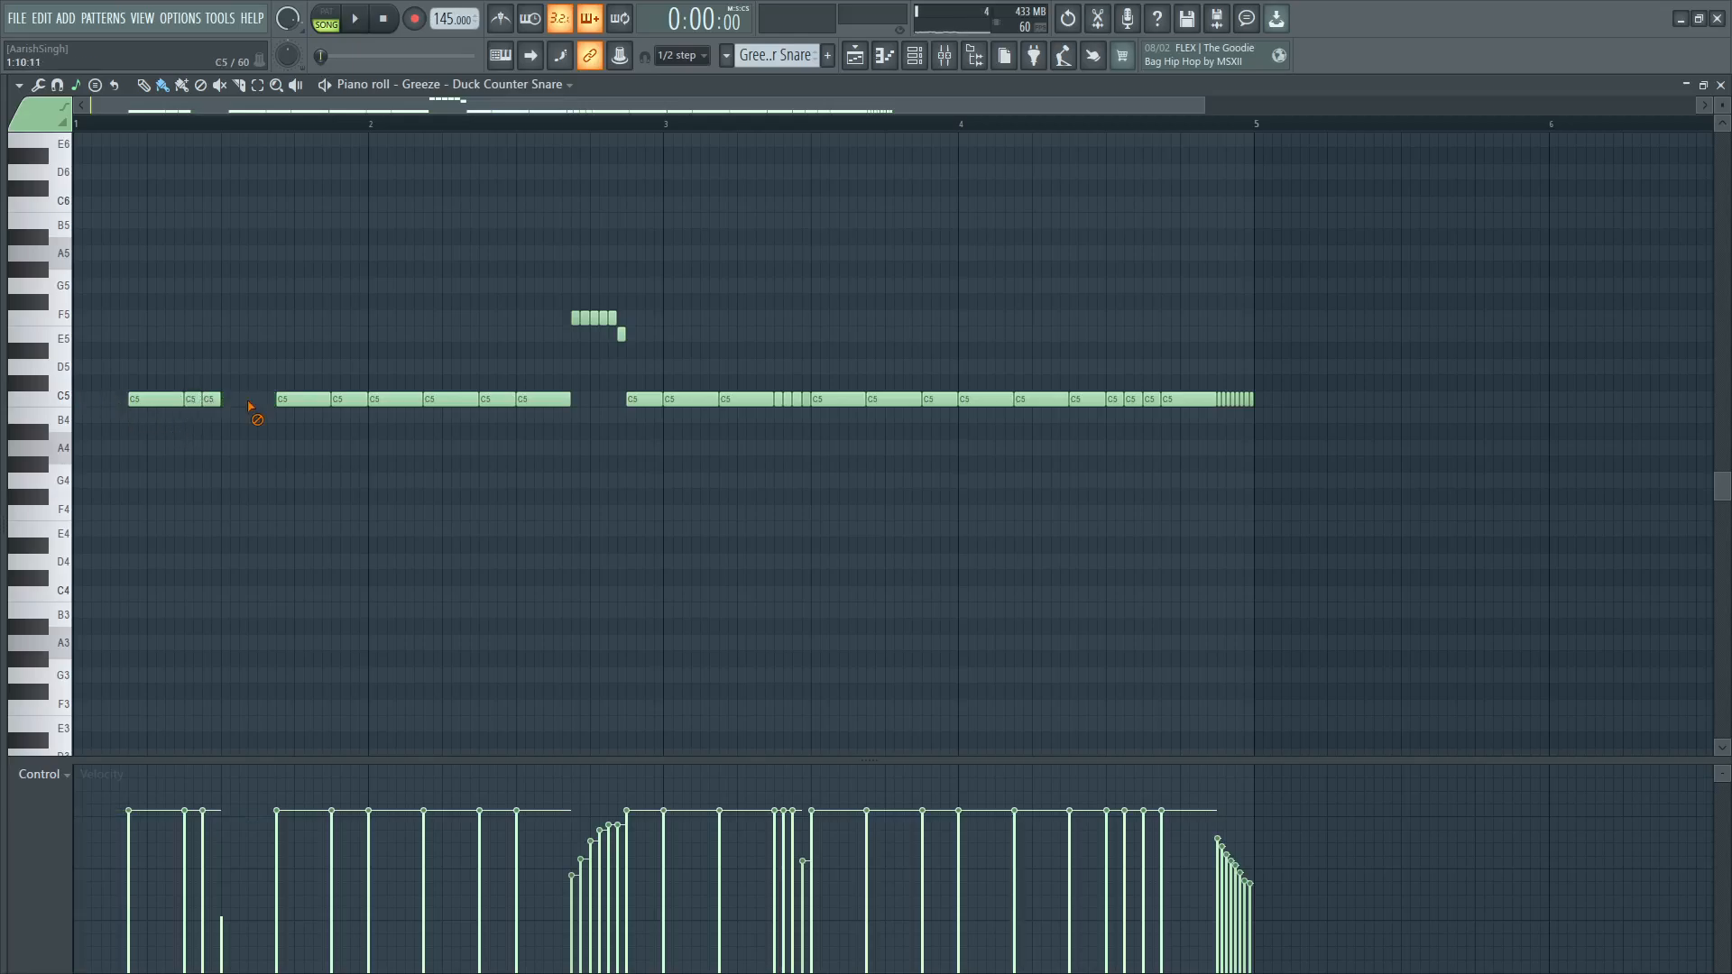
right_click(345, 403)
right_click(439, 403)
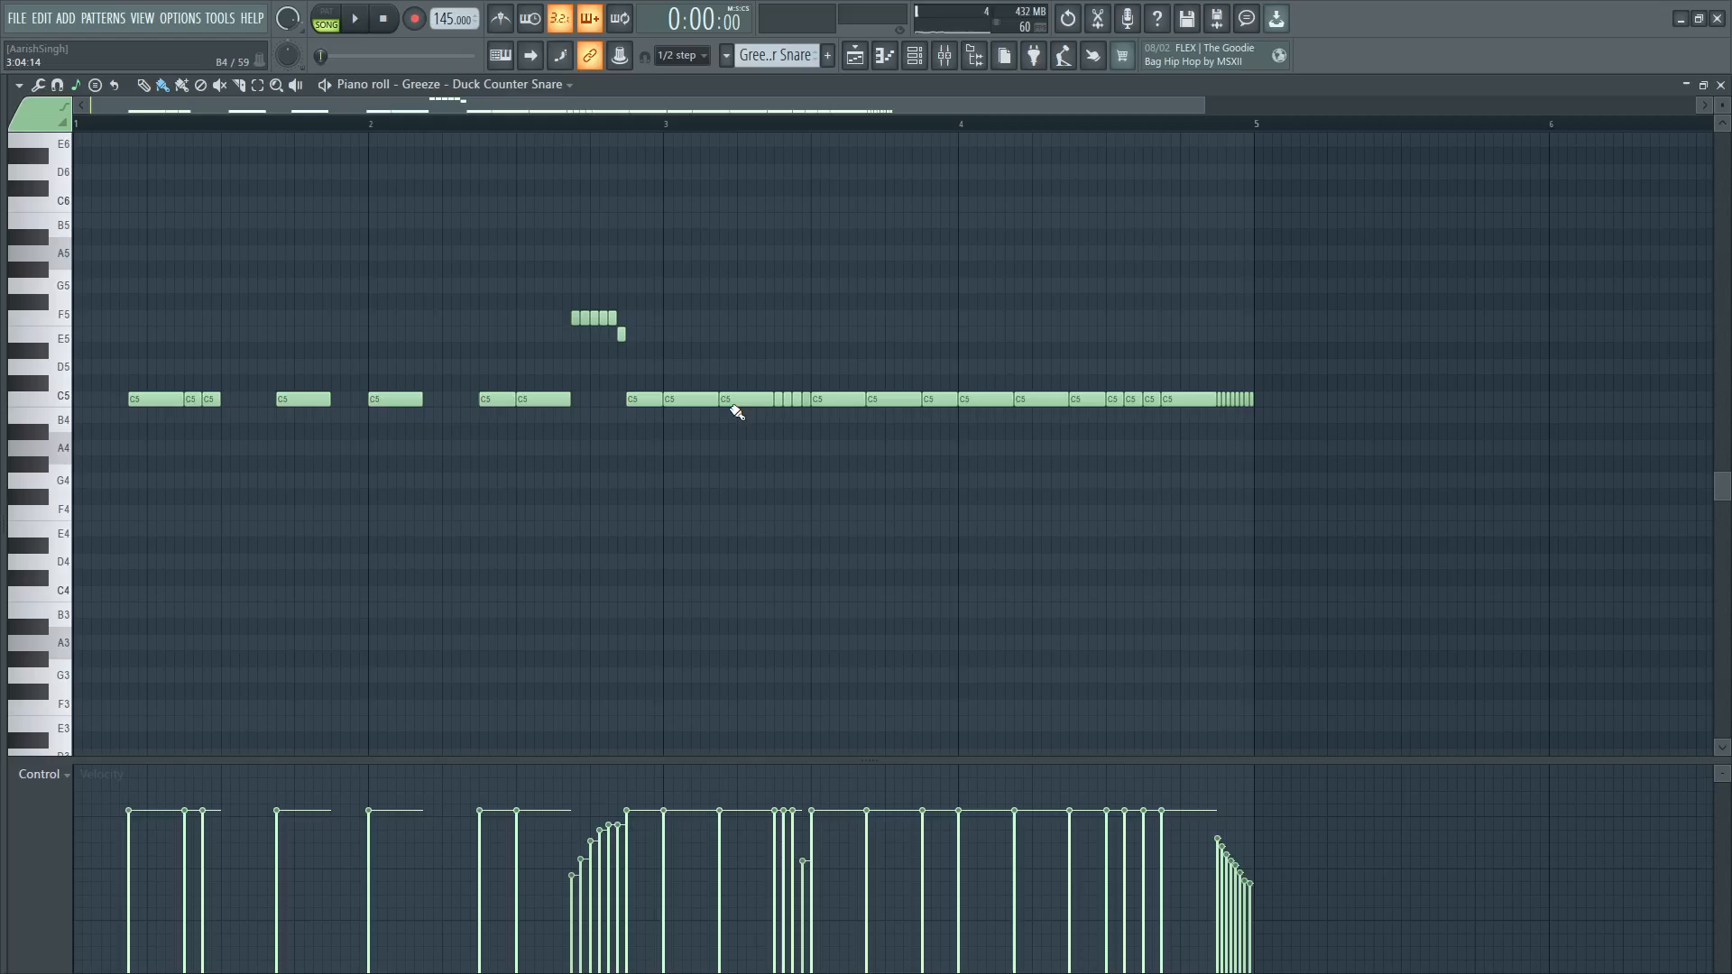
right_click(762, 403)
right_click(889, 401)
key("space")
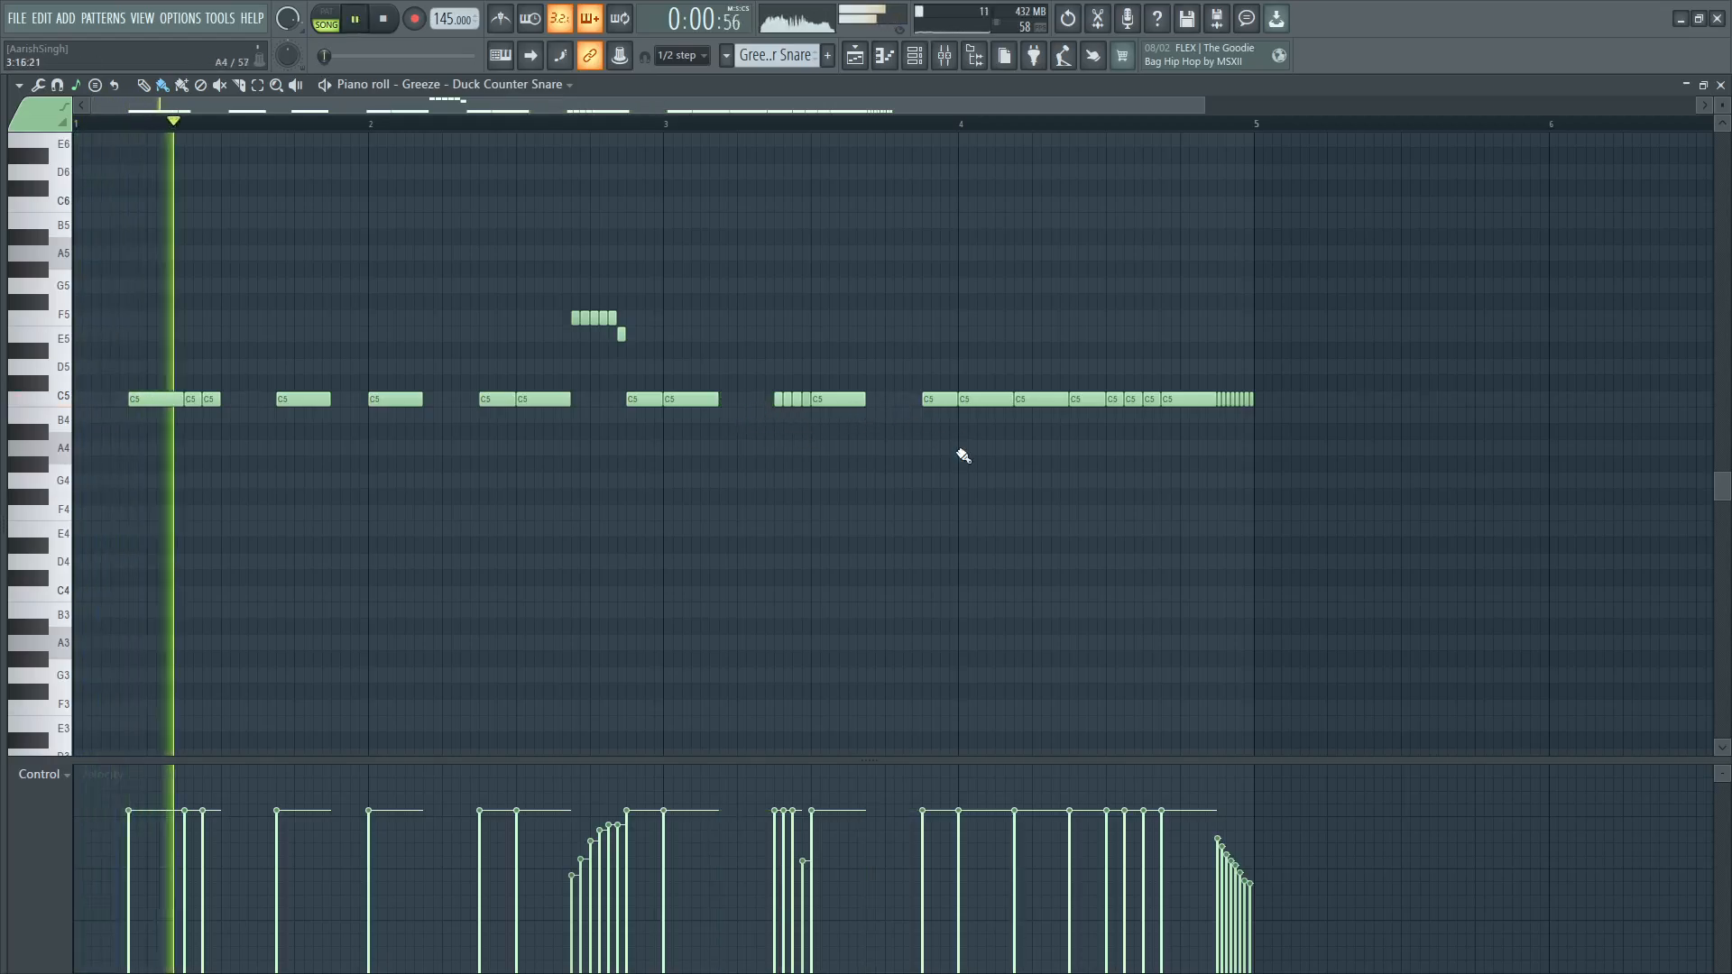
right_click(1046, 401)
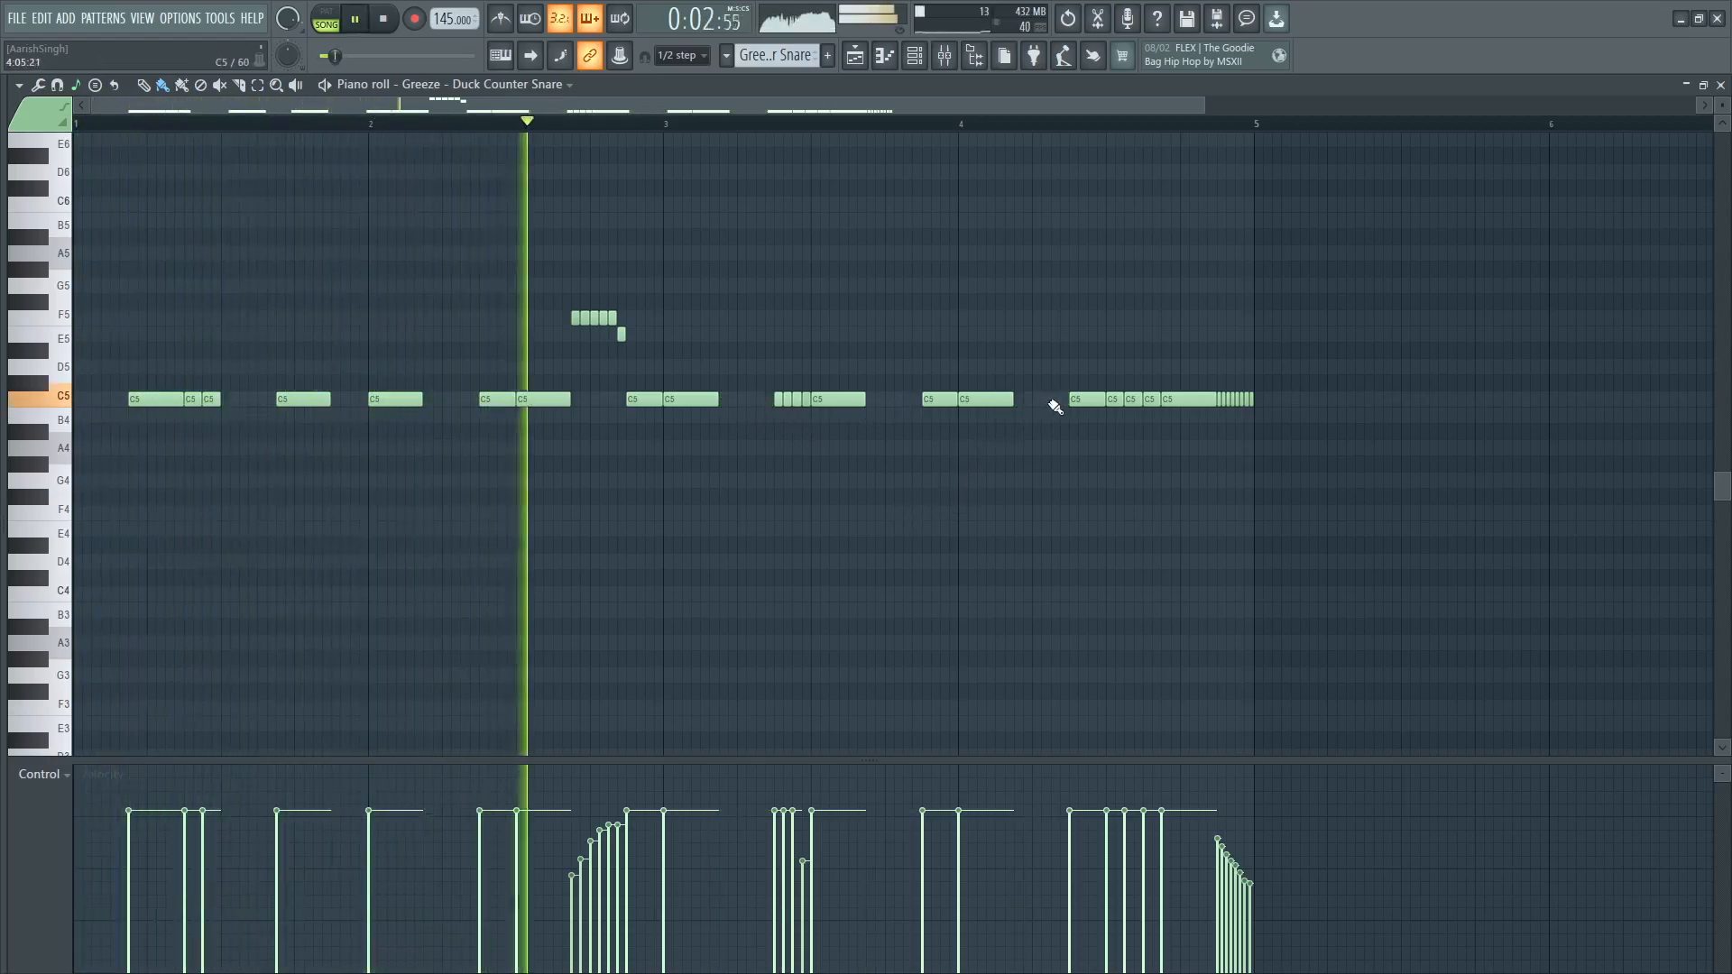
key("F5")
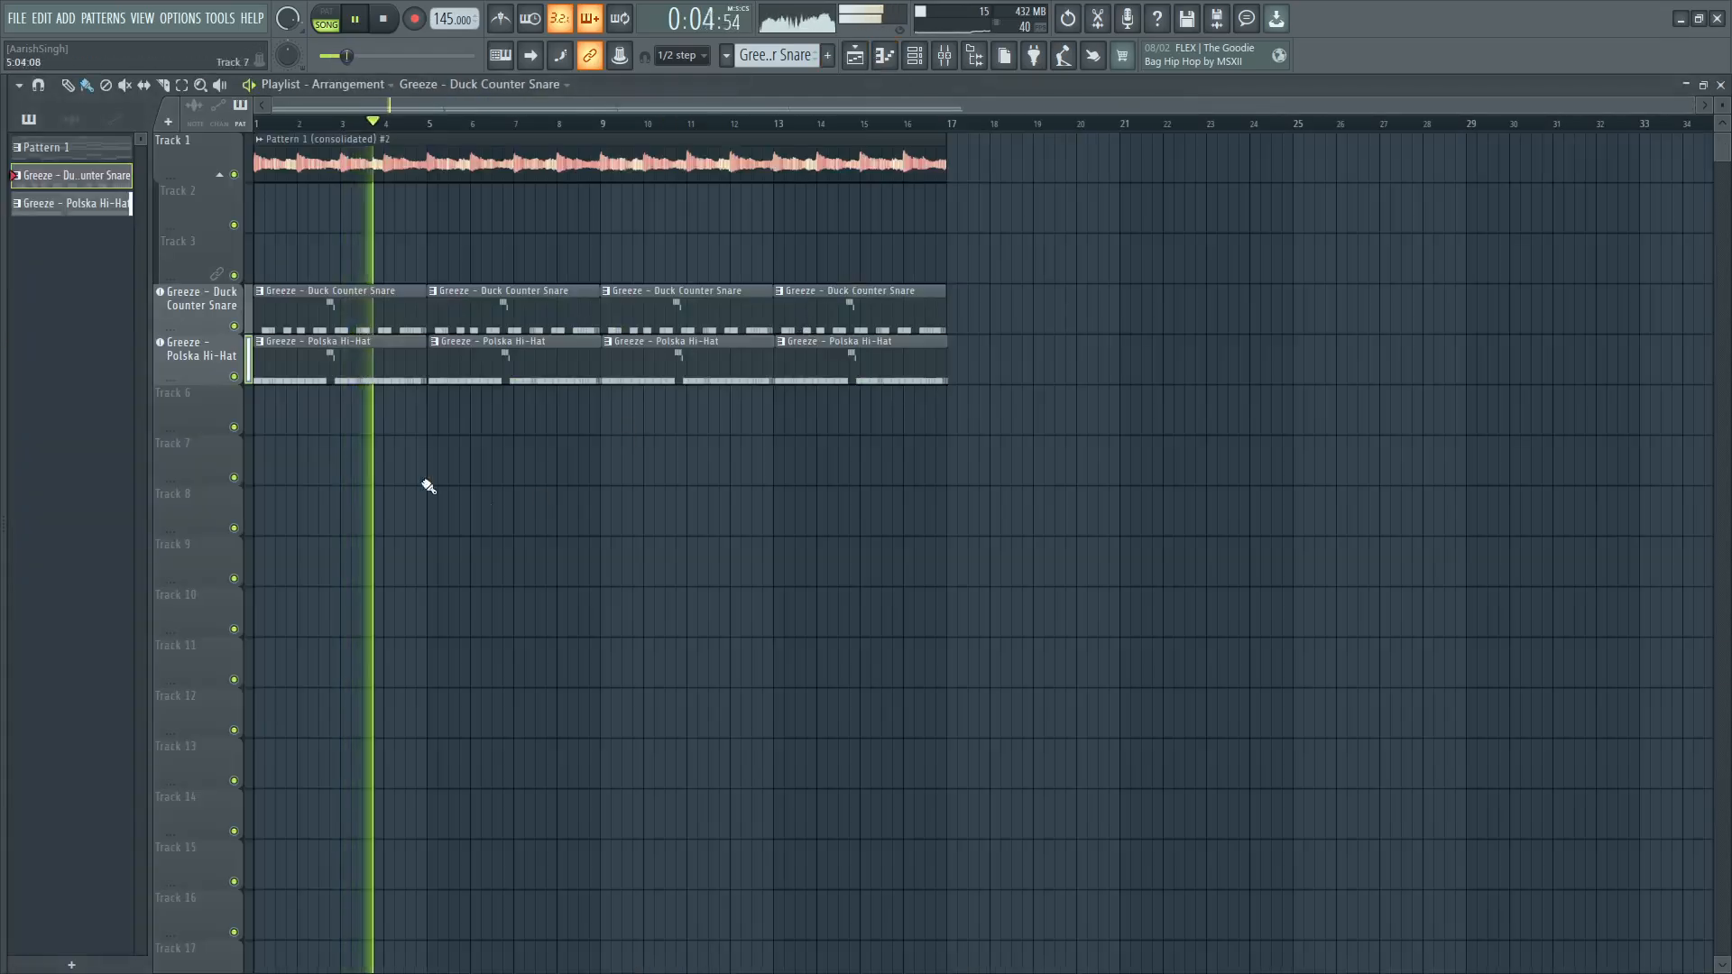
Audition the Greeze (UK Drill) percussion loops and place Greeze - Vital Perc Loop (140) on track 6 at bar 1.
key("alt+F8")
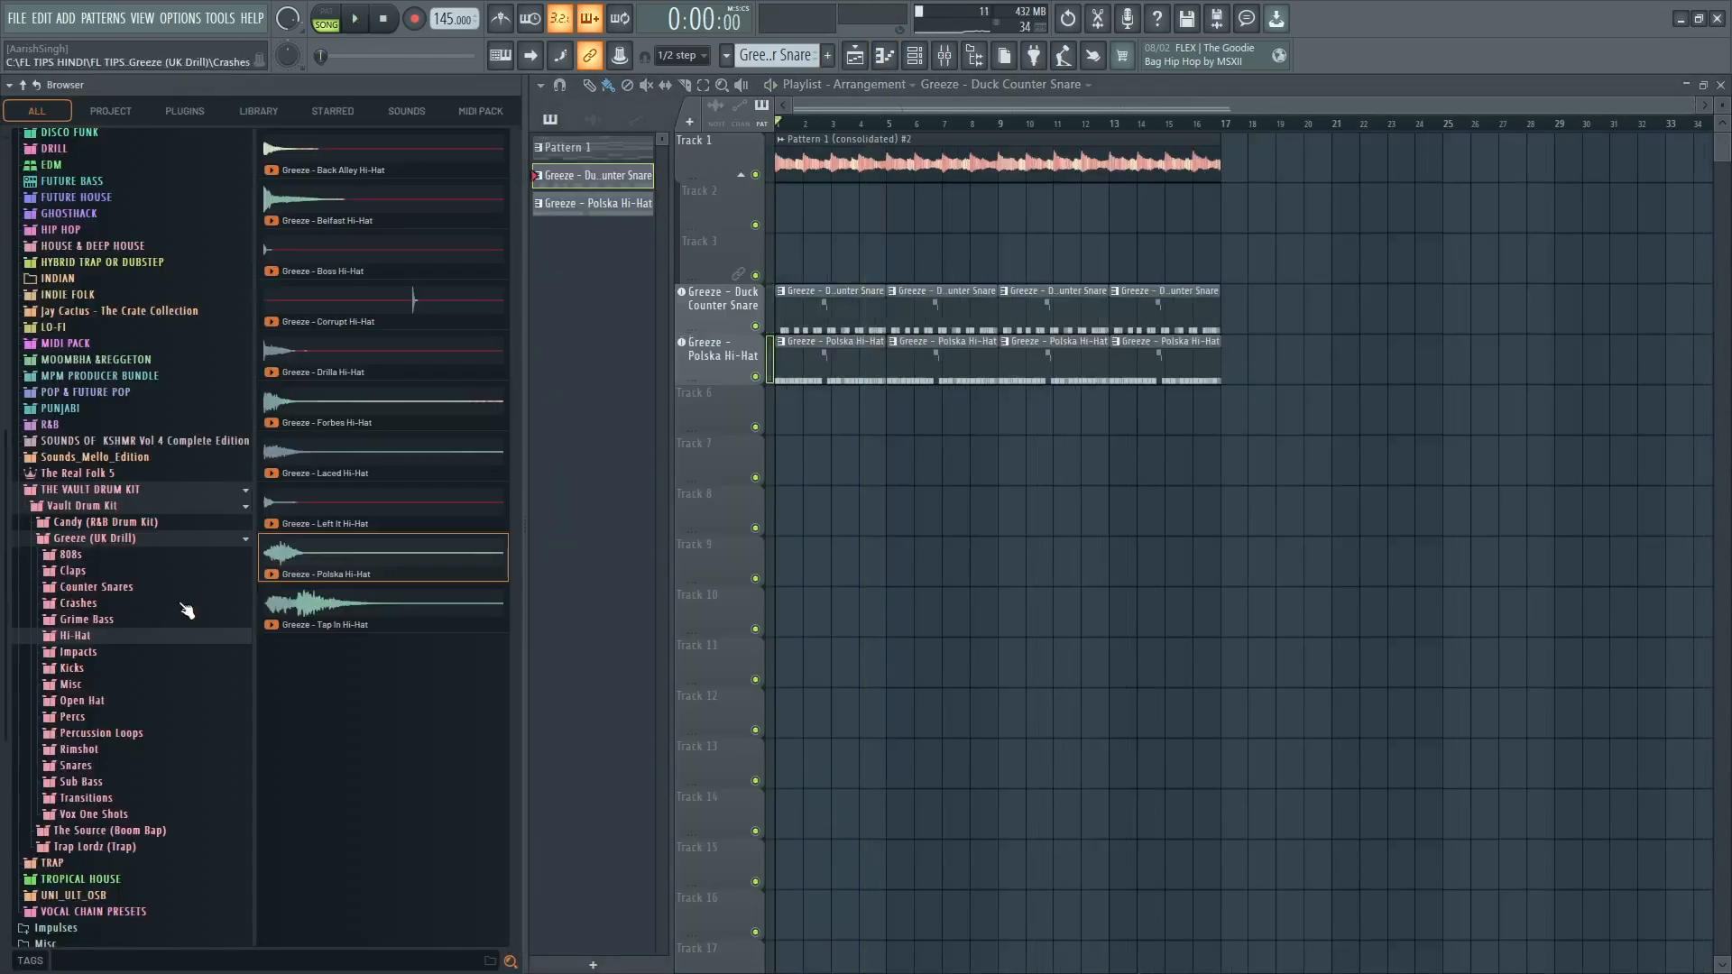
key("space")
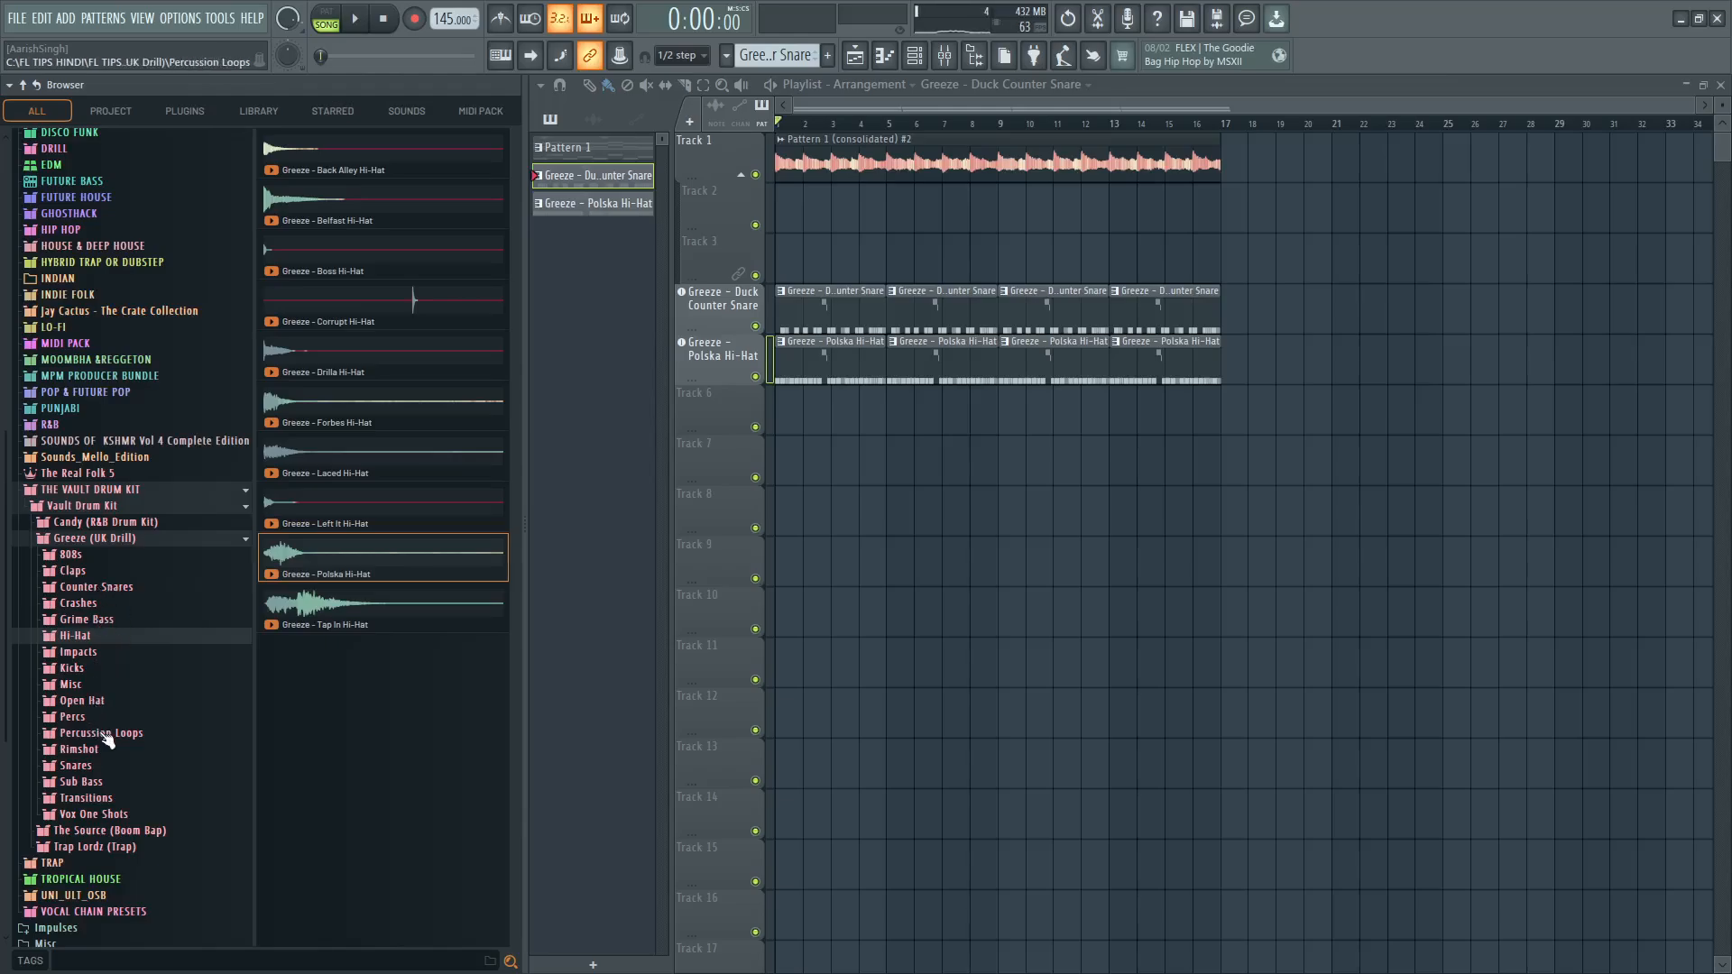
left_click(104, 734)
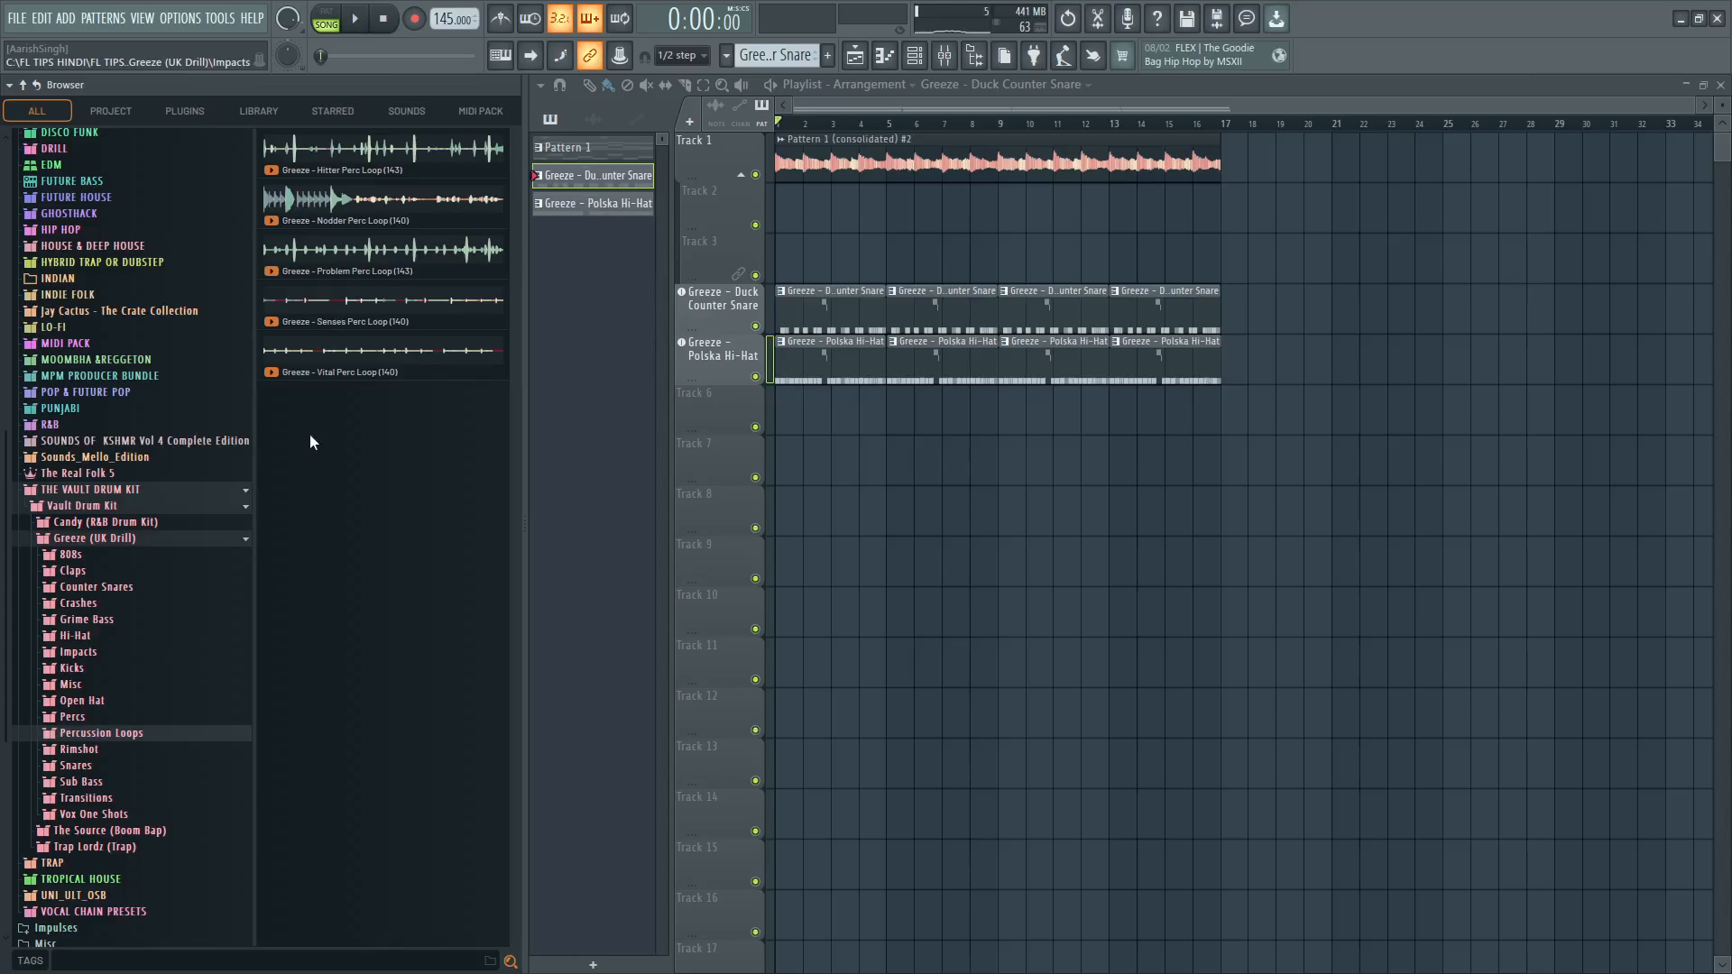
left_click(360, 270)
left_click_drag(359, 162, 367, 190)
left_click_drag(341, 372, 418, 433)
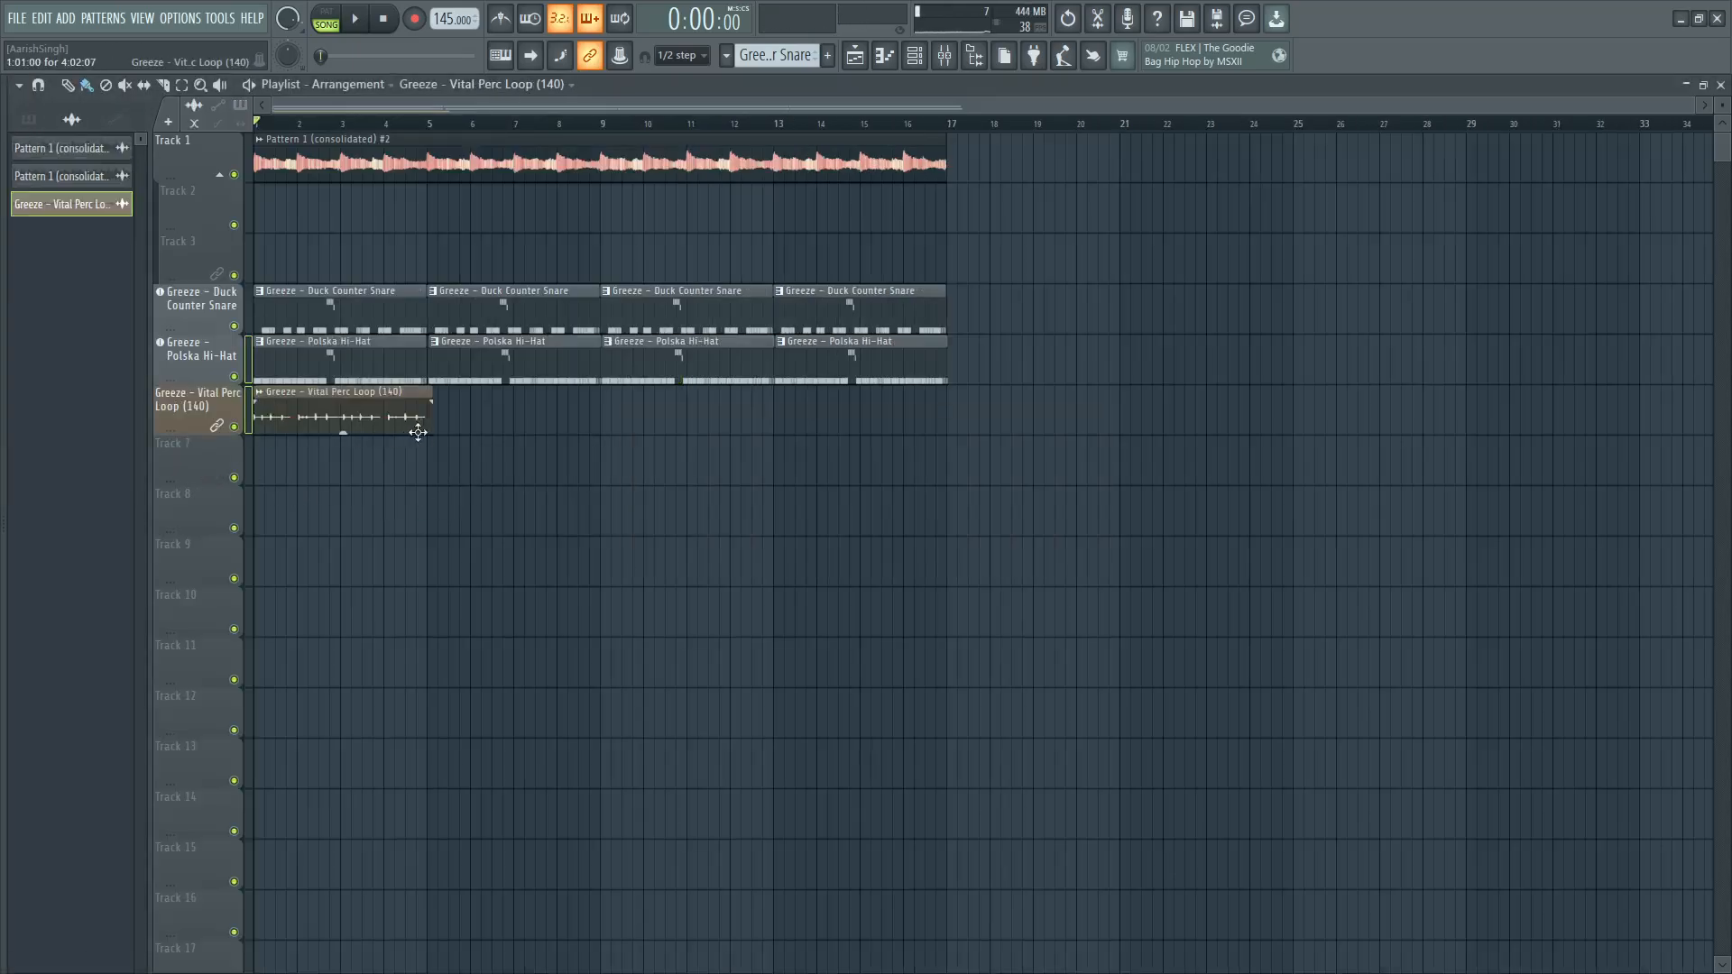
Time-stretch the Vital Perc Loop clip to exactly four bars, using the Auto stretch mode.
double_click(404, 414)
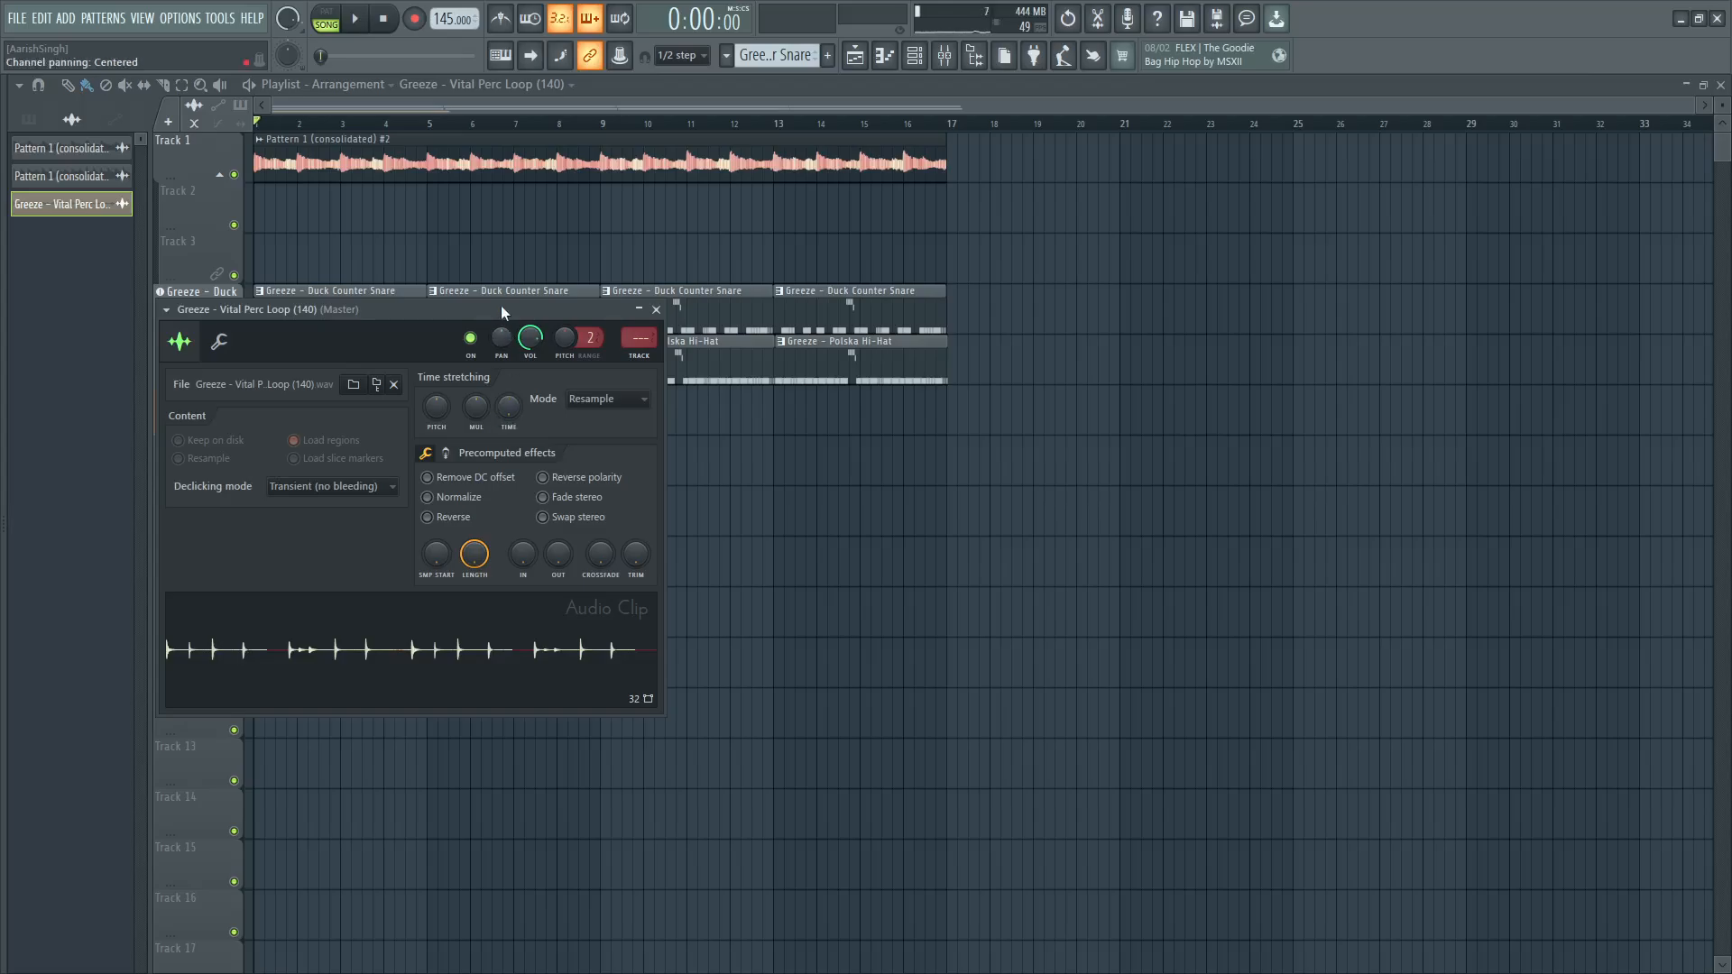
left_click_drag(508, 339, 656, 545)
left_click_drag(649, 606, 650, 570)
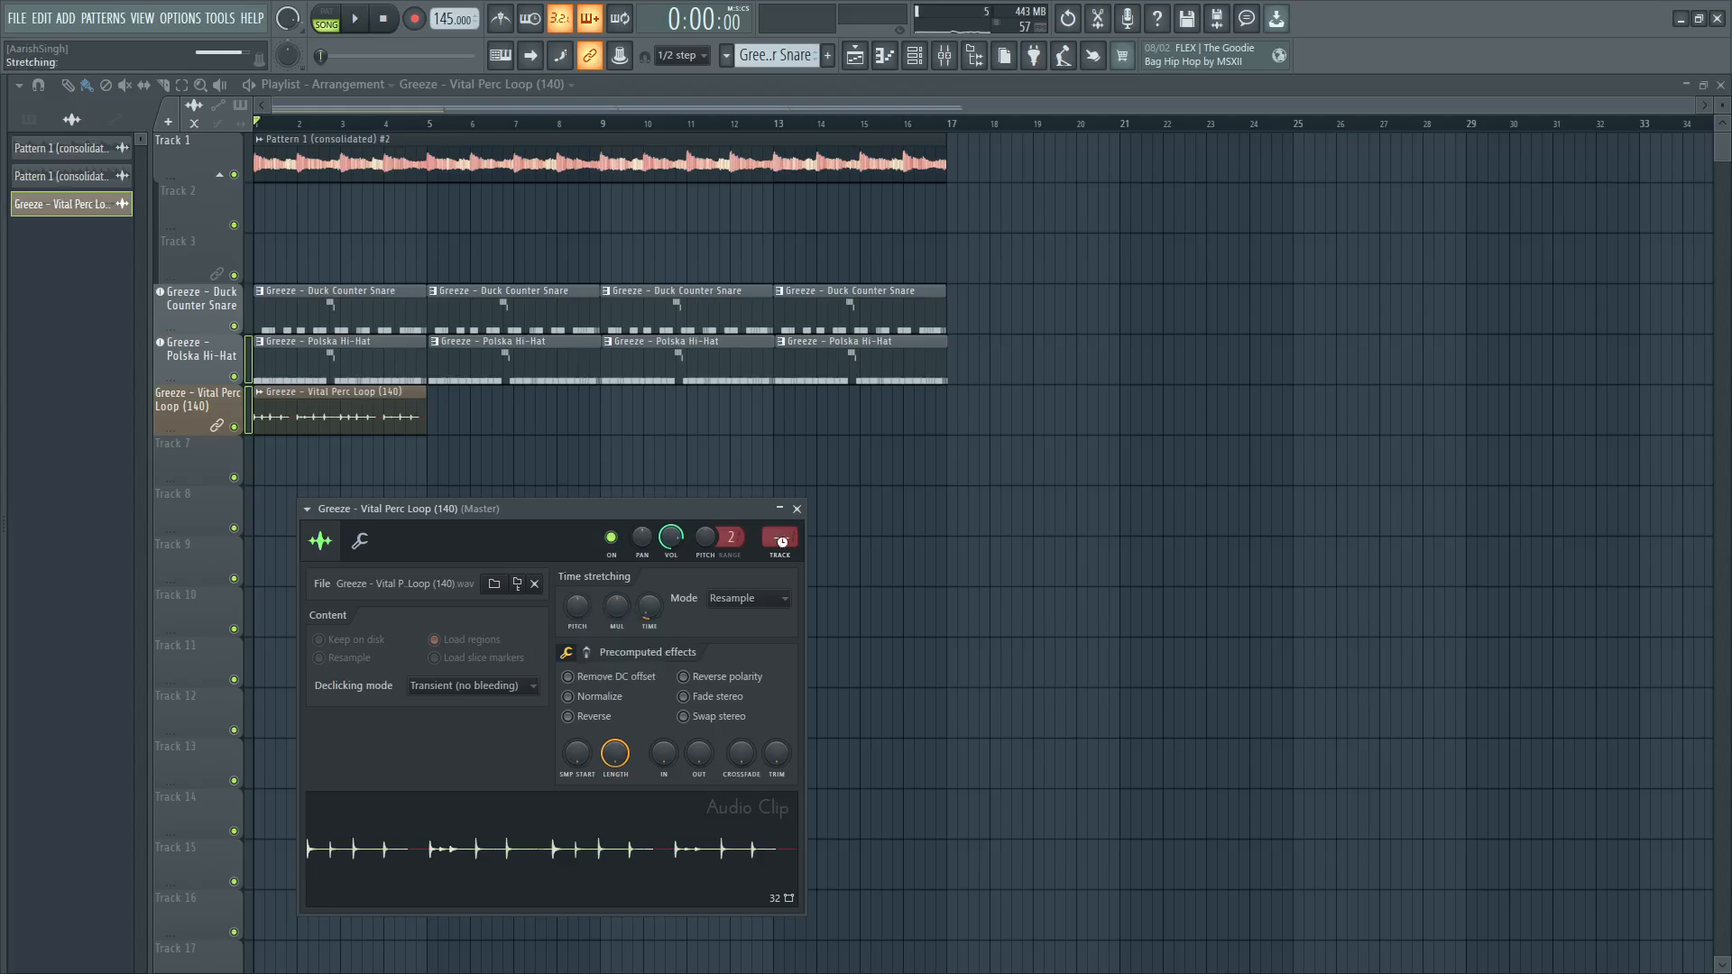
left_click(796, 509)
Duplicate the Vital Perc Loop clip three times to fill 16 bars and play the arrangement back.
key("ctrl+b")
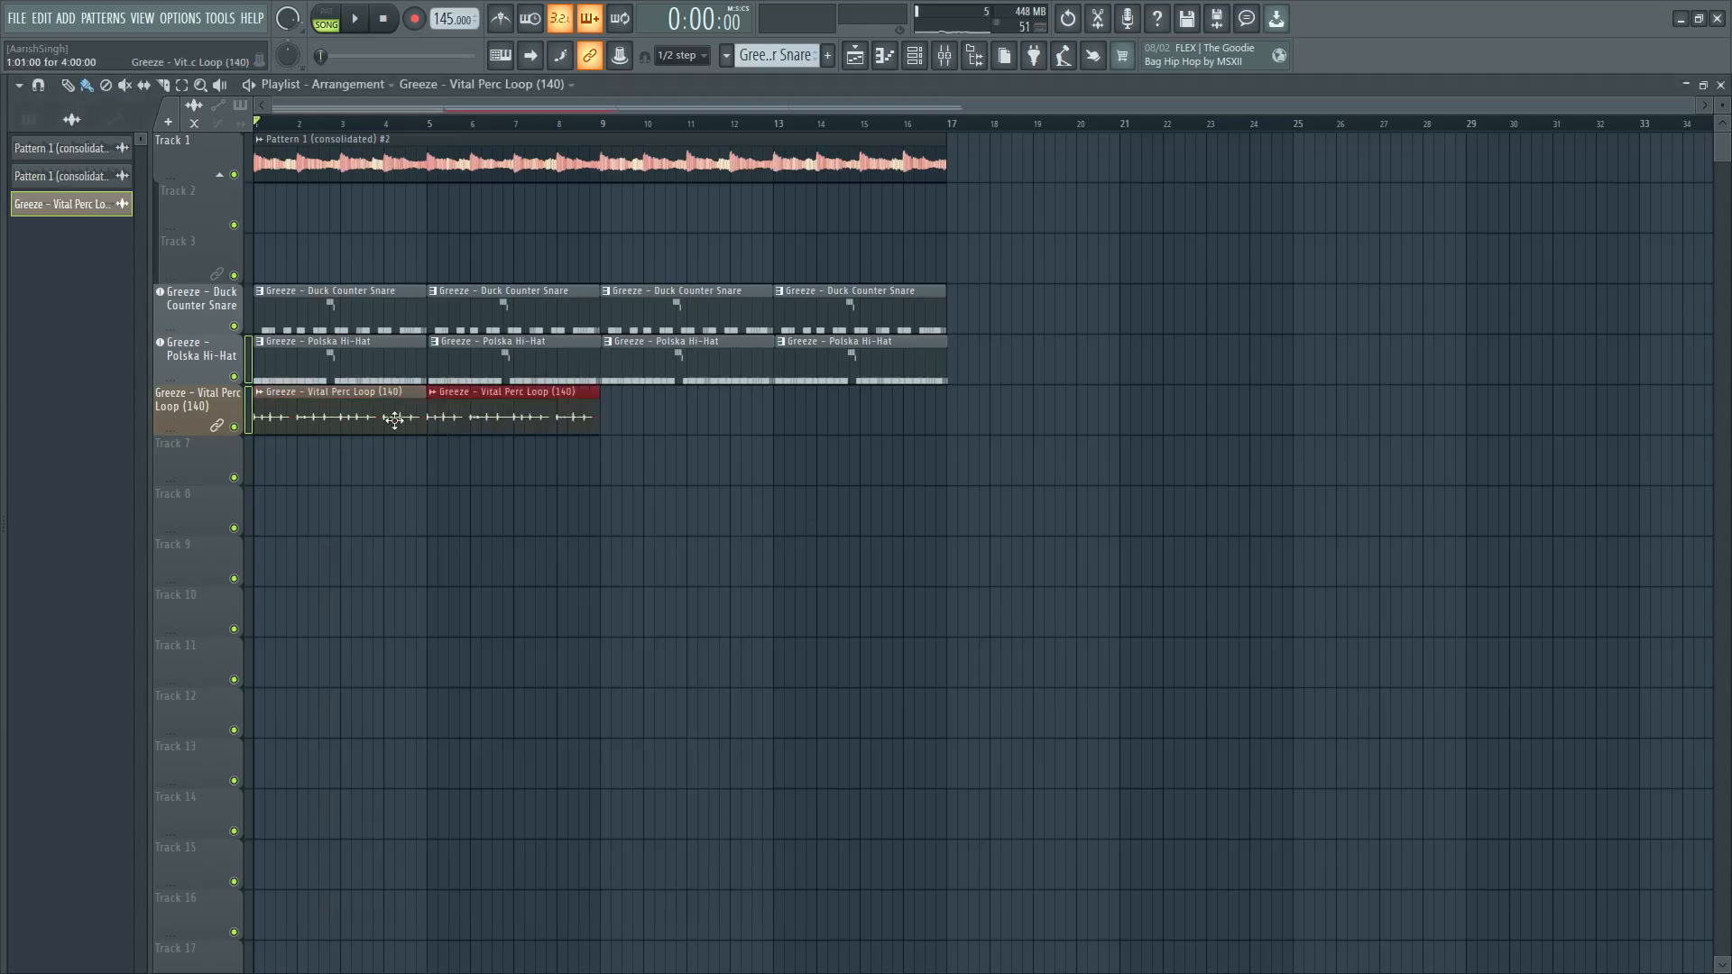
key("ctrl+b")
key("ctrl+b")
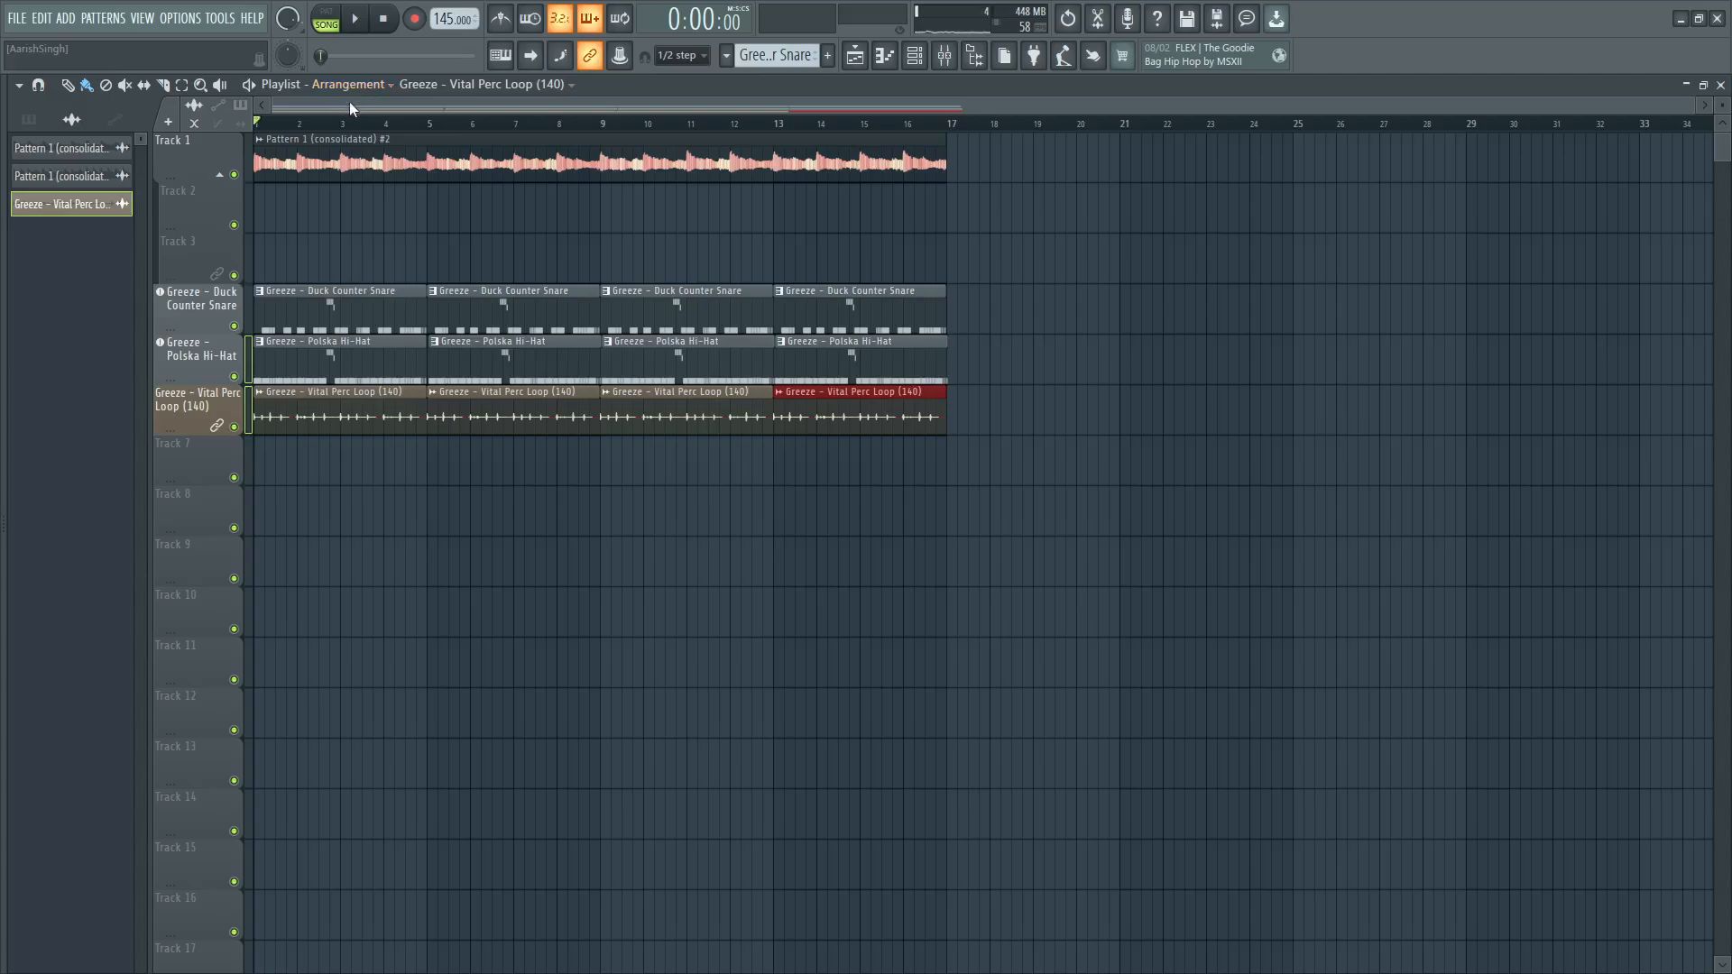
key("space")
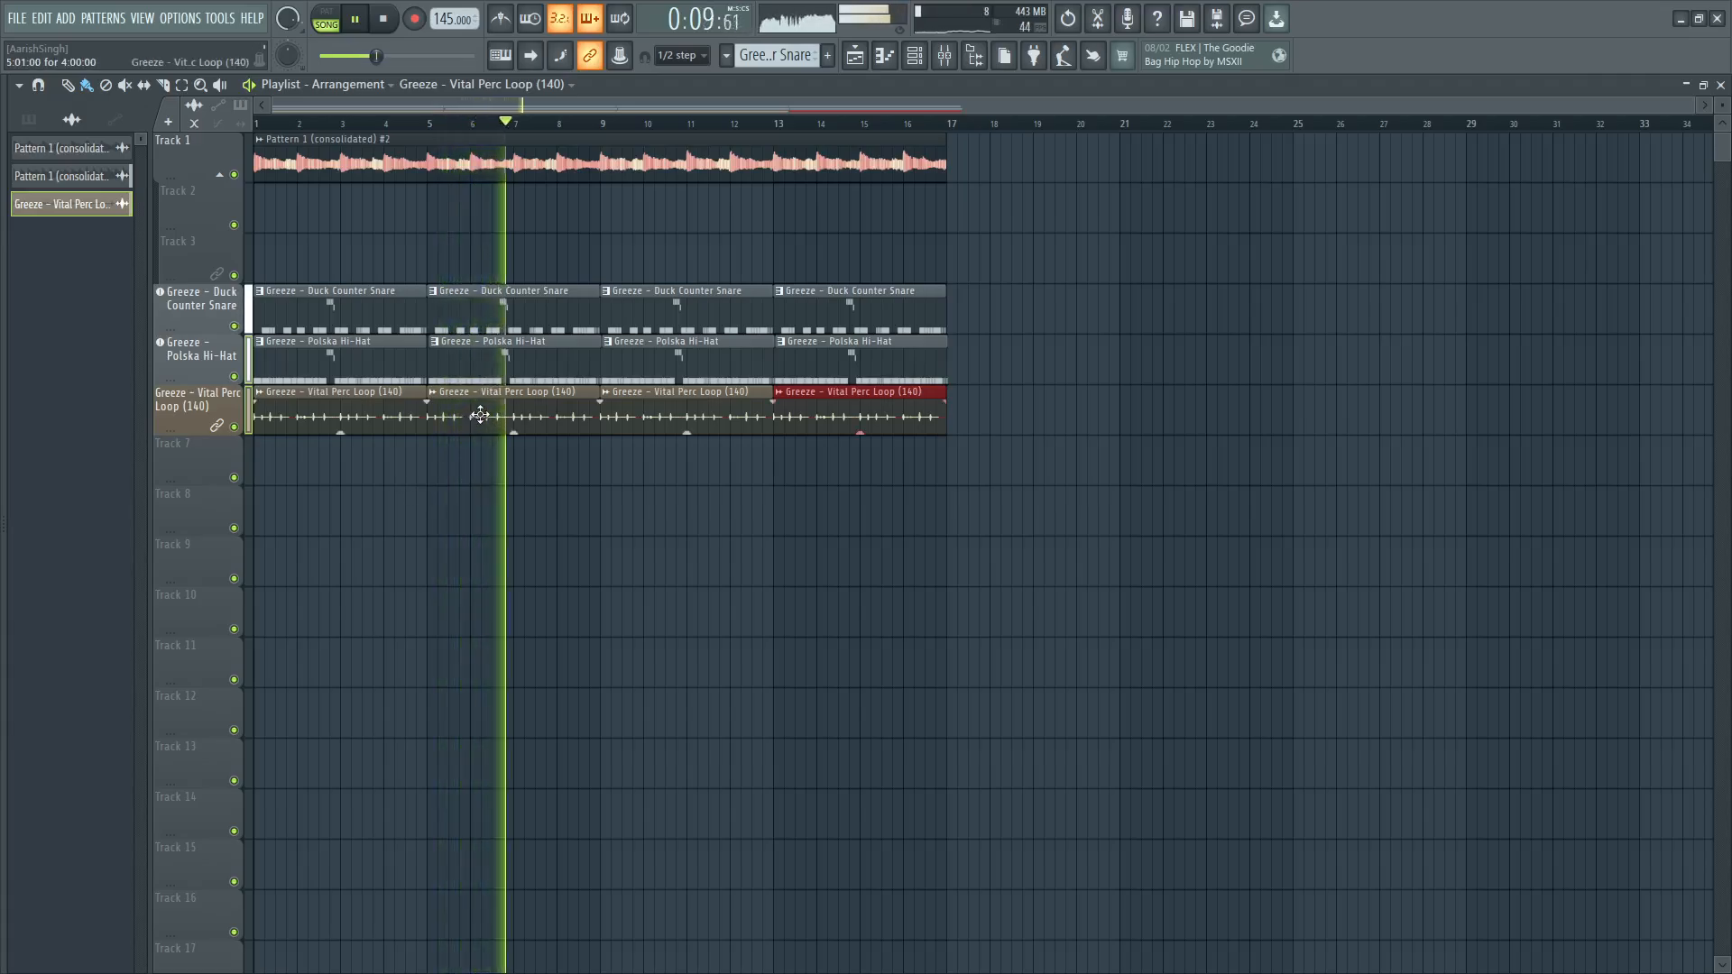
key("space")
Set the global snap to Line.
left_click(678, 56)
left_click(678, 76)
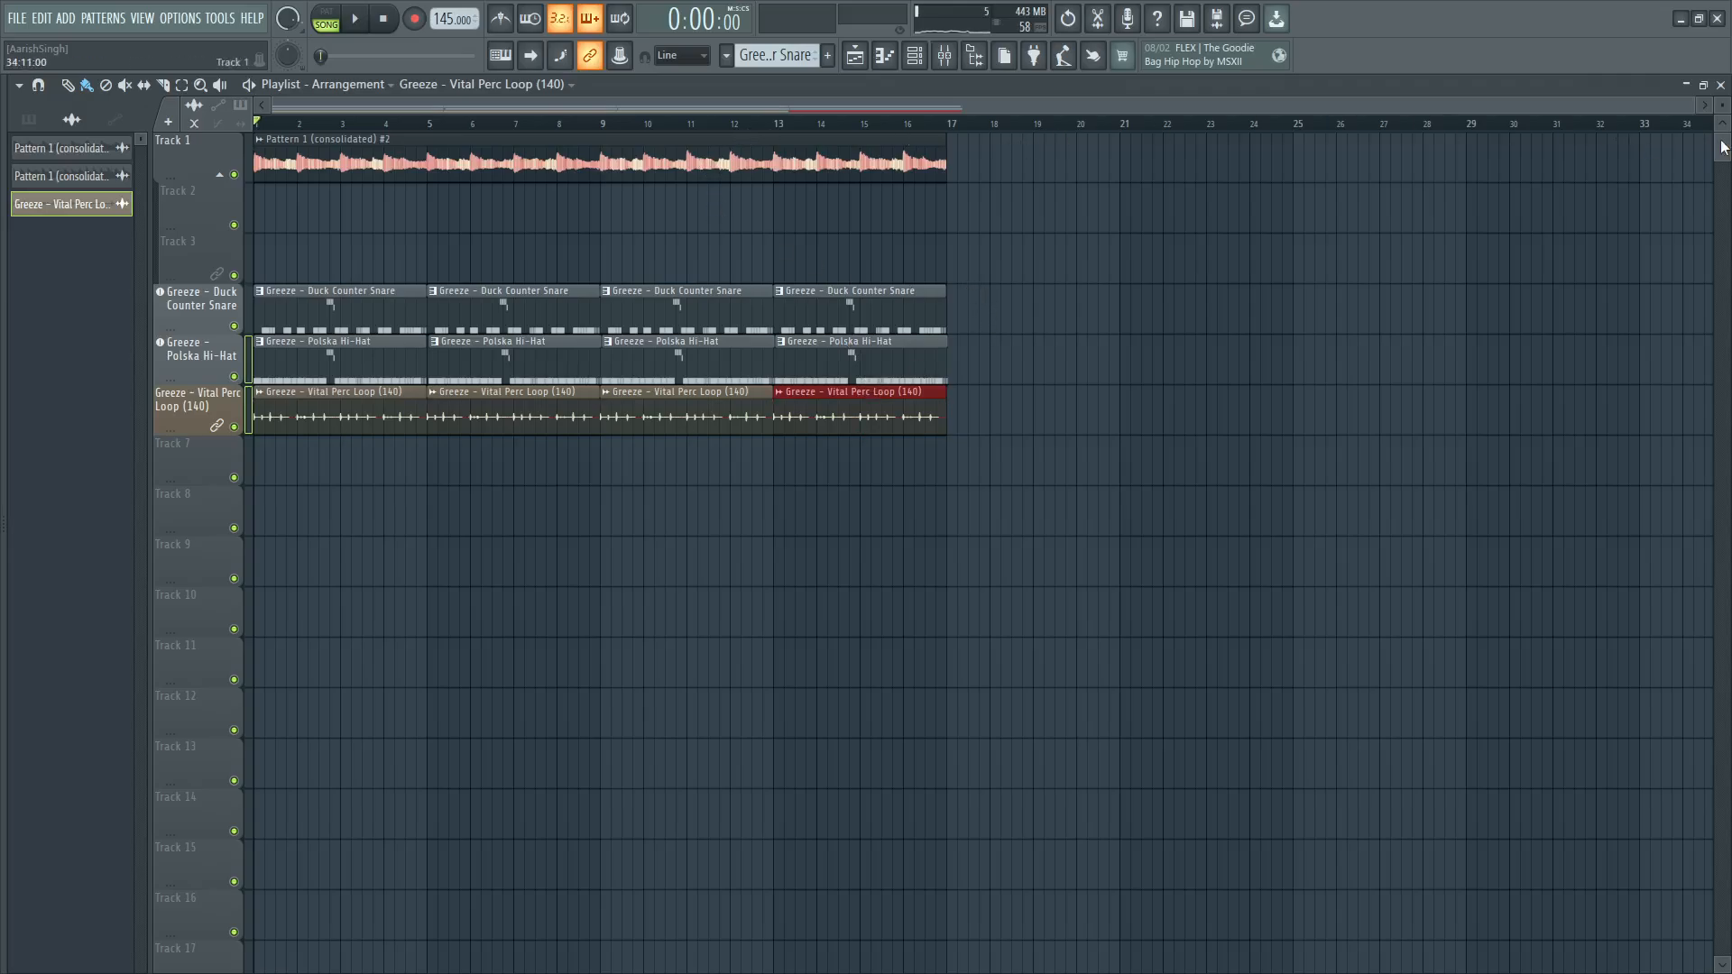
left_click_drag(1694, 103, 858, 168)
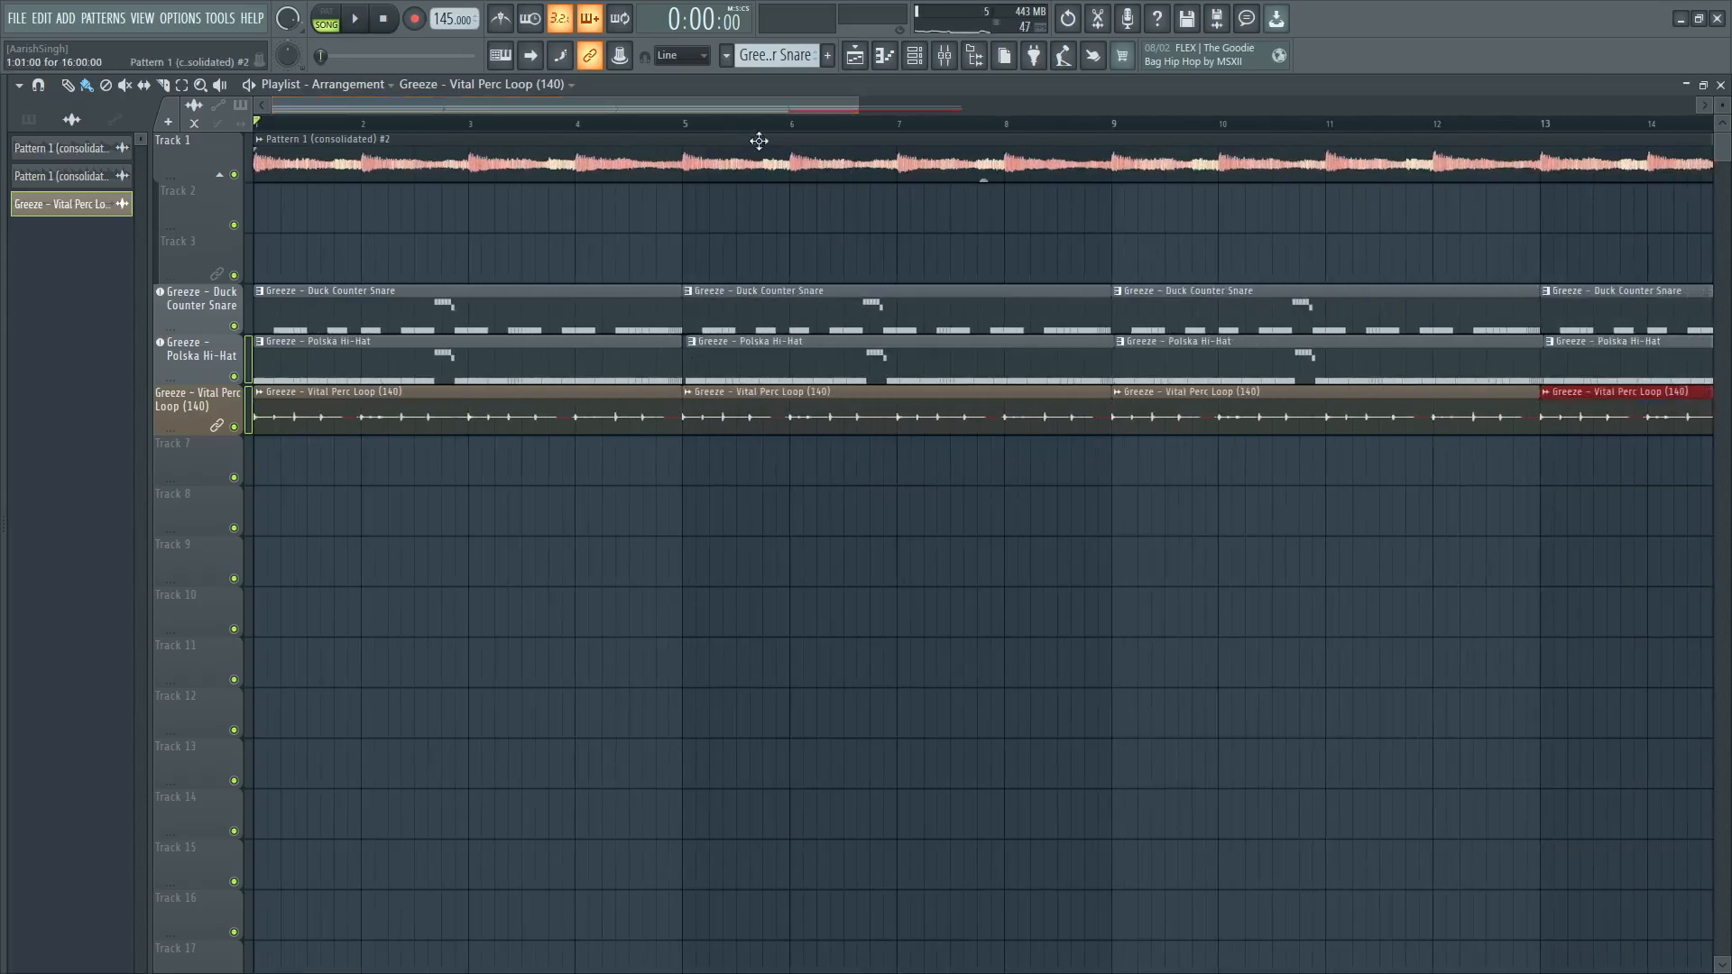
left_click_drag(853, 109, 1336, 110)
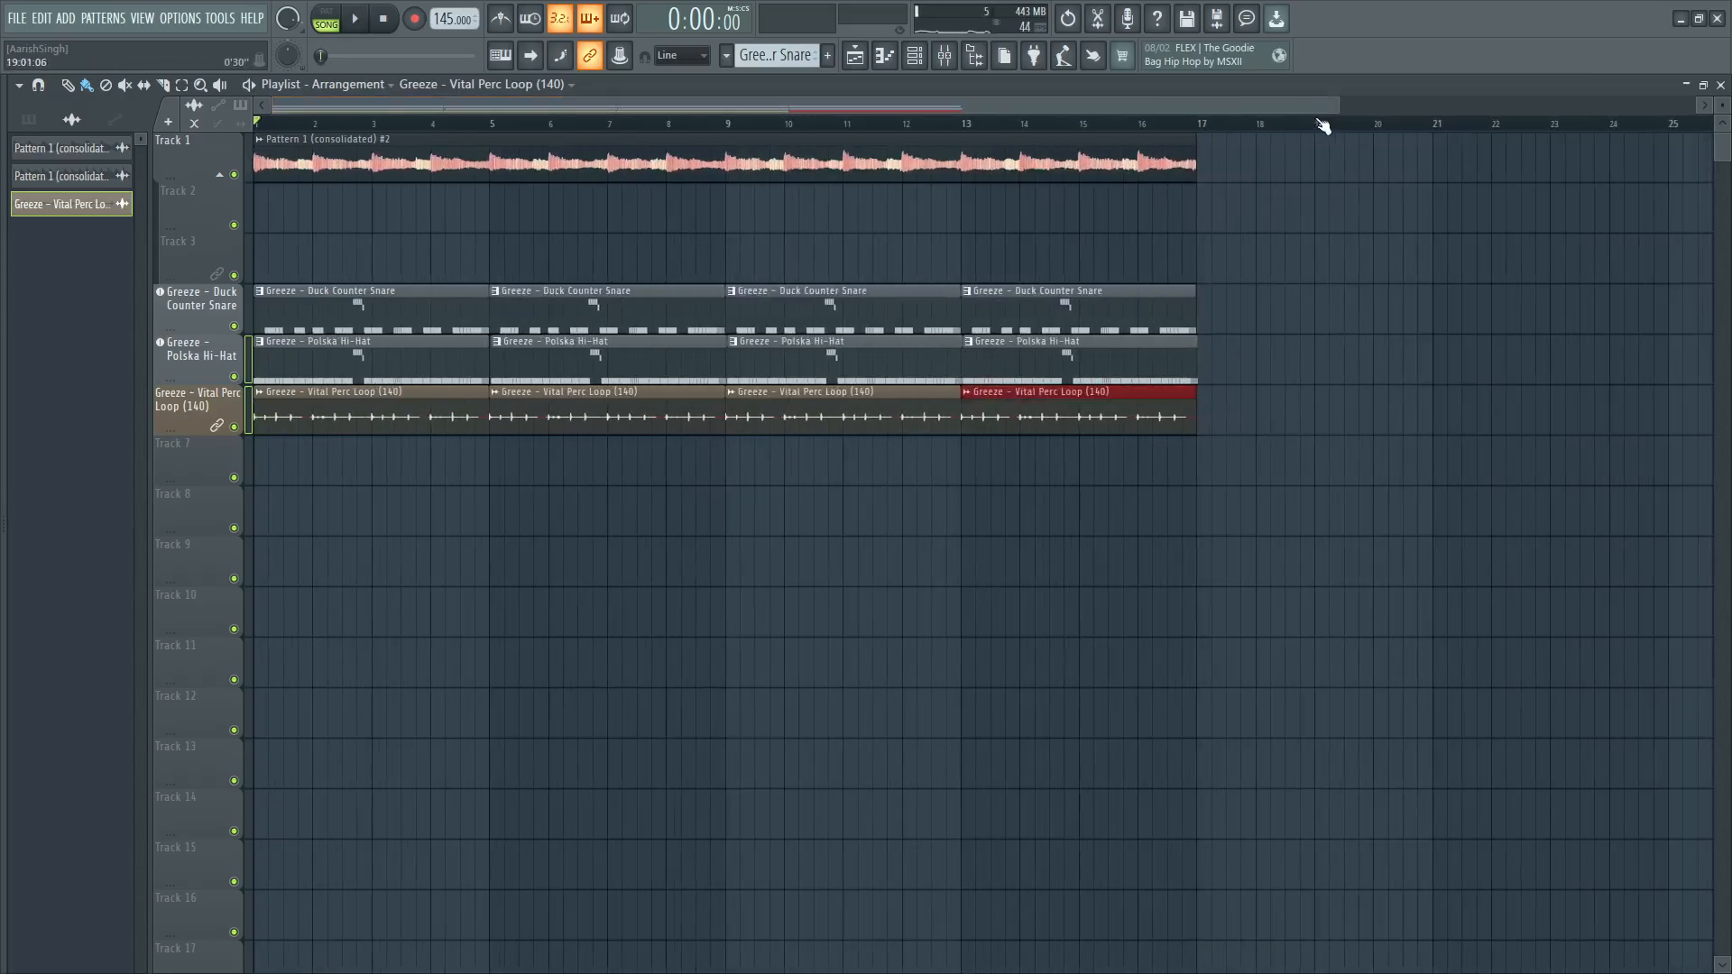
Play the arrangement from the middle of bar 8 and check the Vital Perc Loop's audio clip settings.
key("ctrl+a")
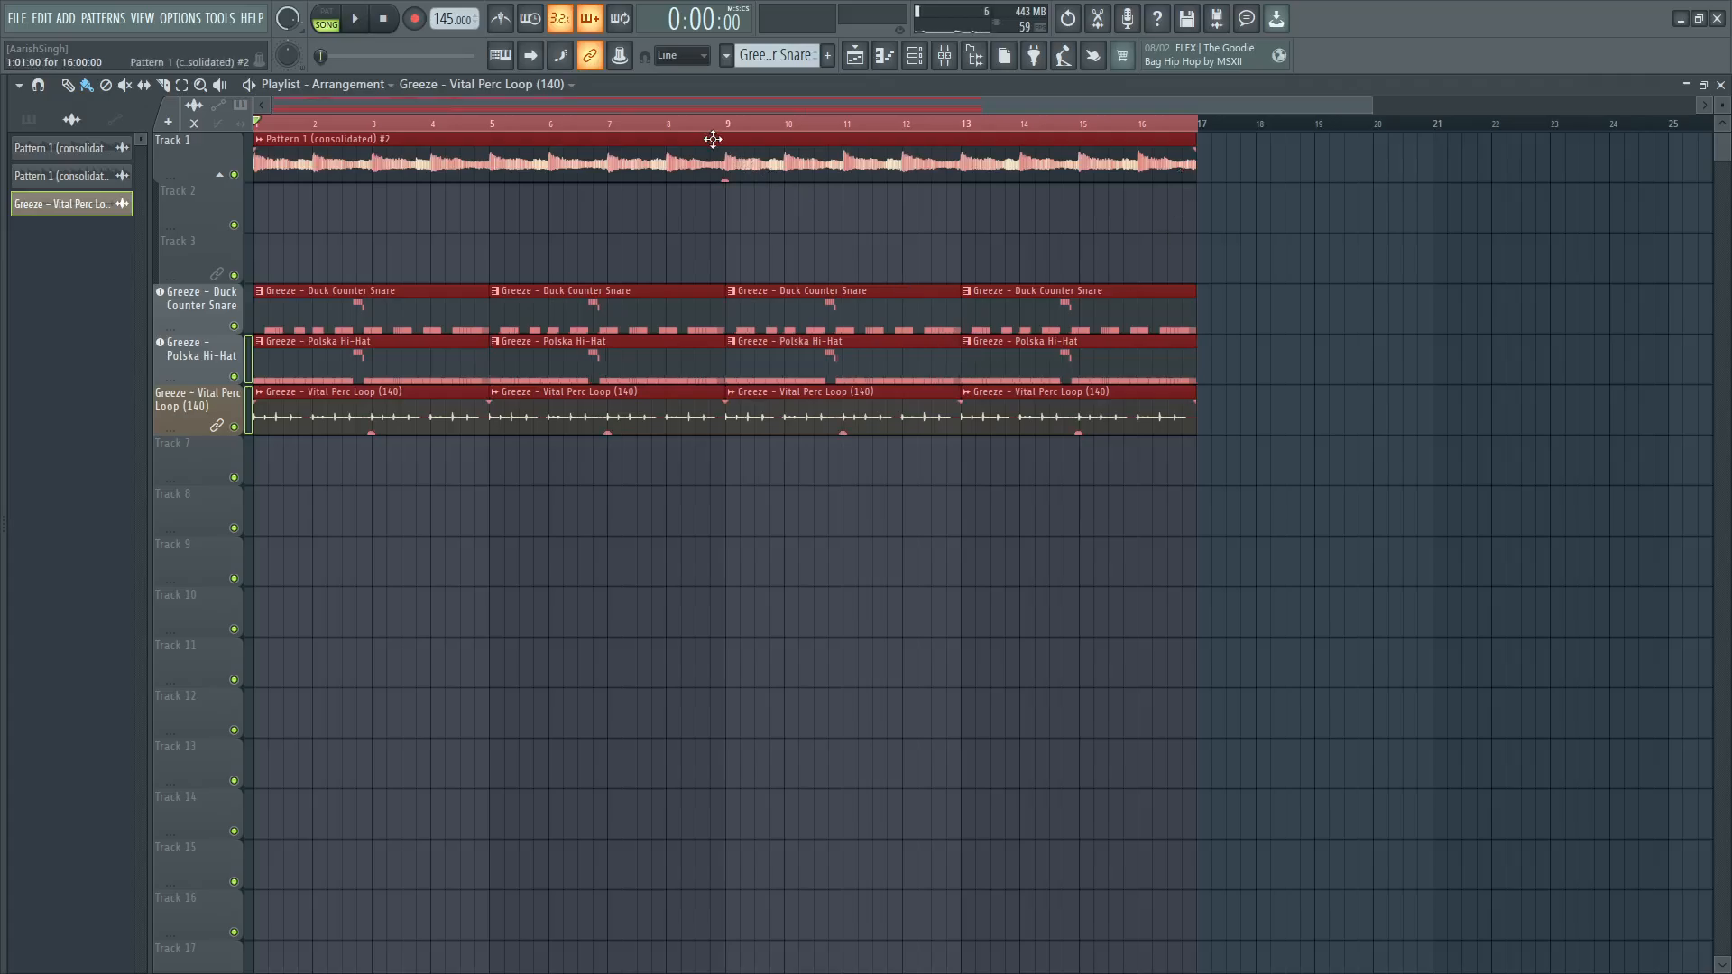
left_click(709, 141)
left_click(699, 125)
left_click(637, 187, "ctrl")
key("space")
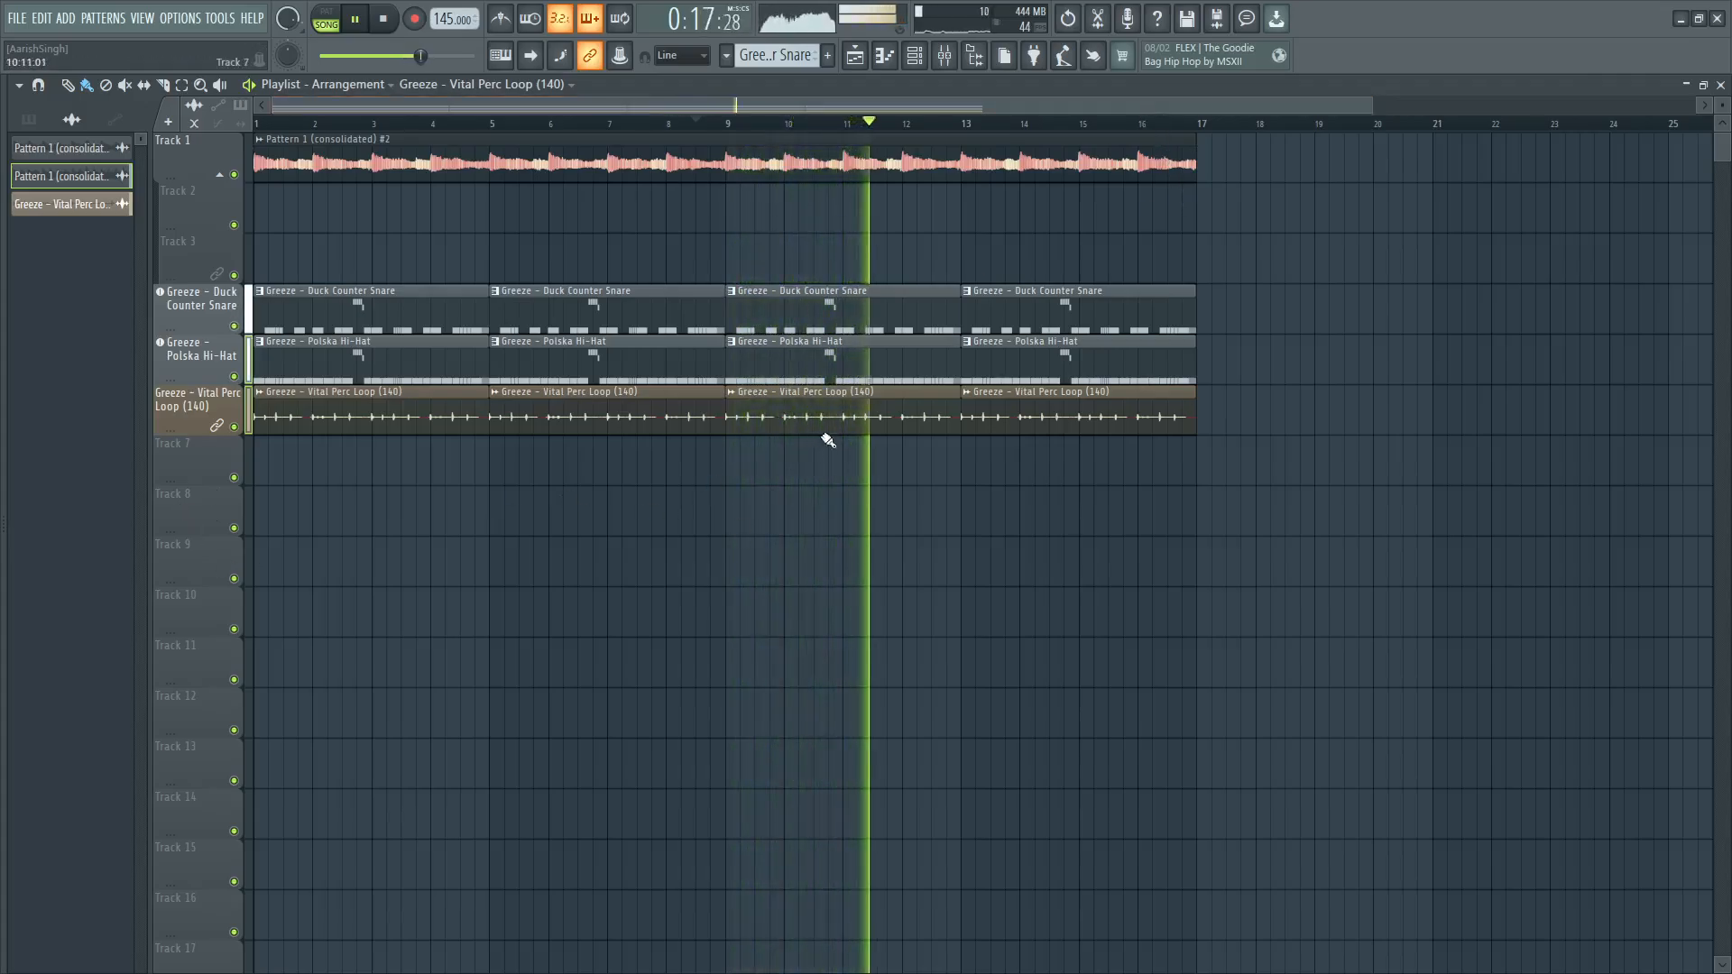
double_click(661, 421)
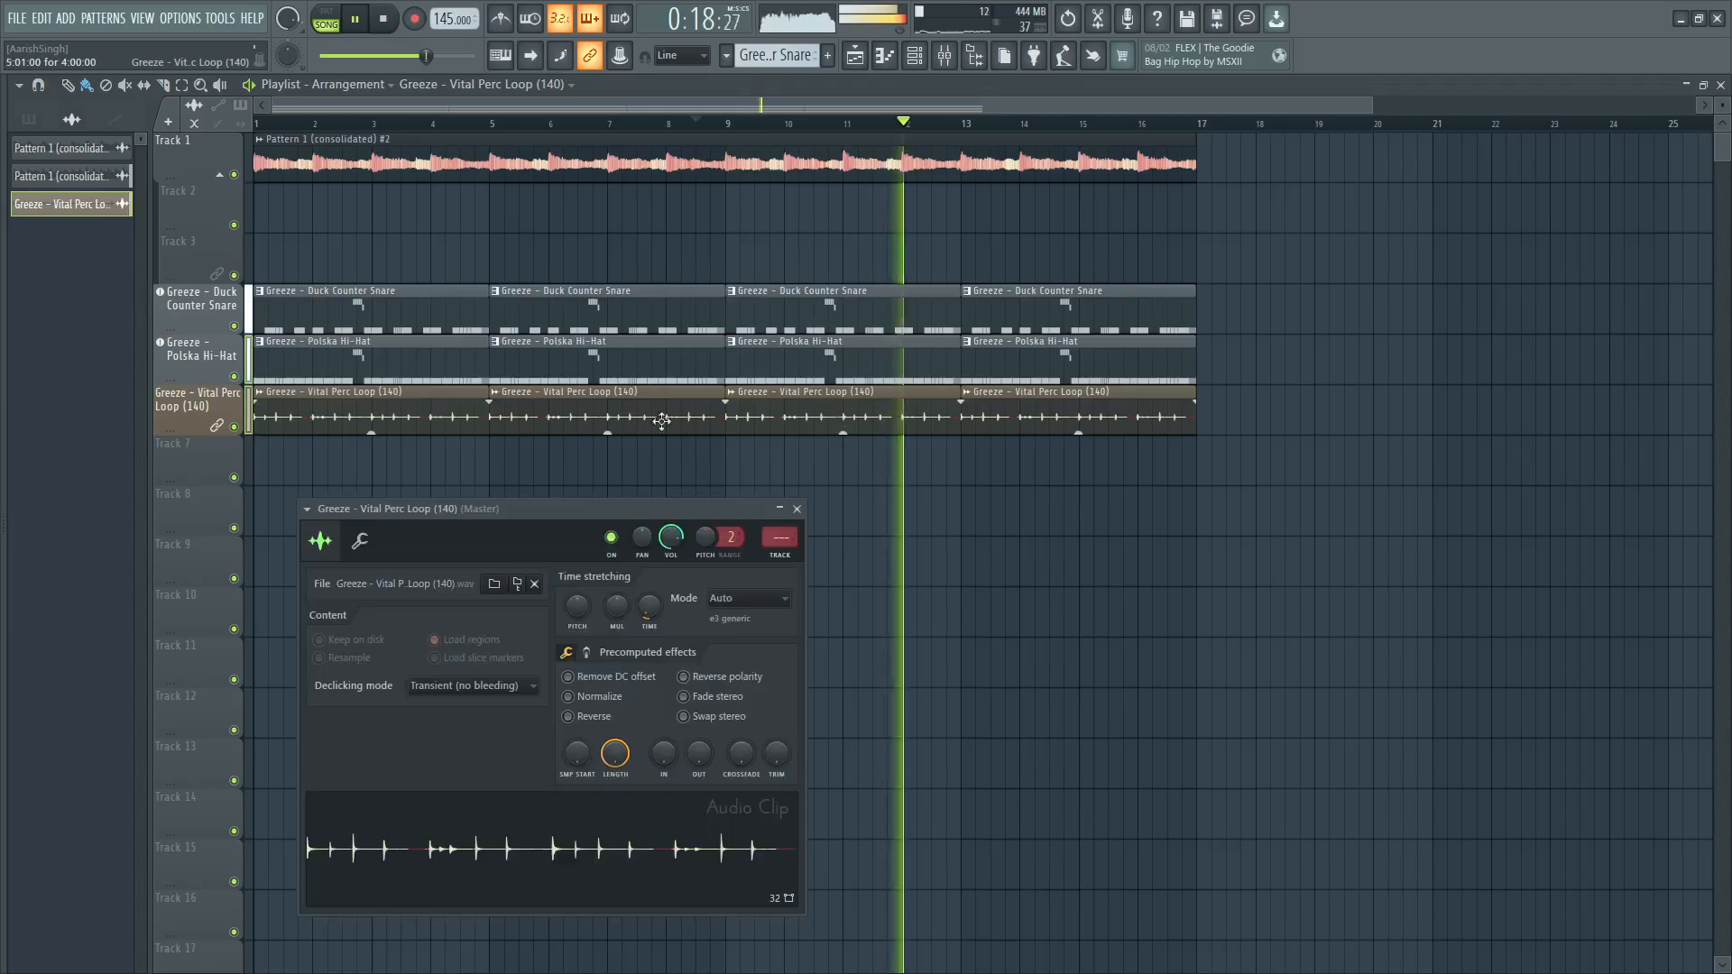
left_click(798, 510)
key("space")
Browse the Greeze (UK Drill) 808s folder and audition its samples, alone and against the playing beat.
key("alt+F8")
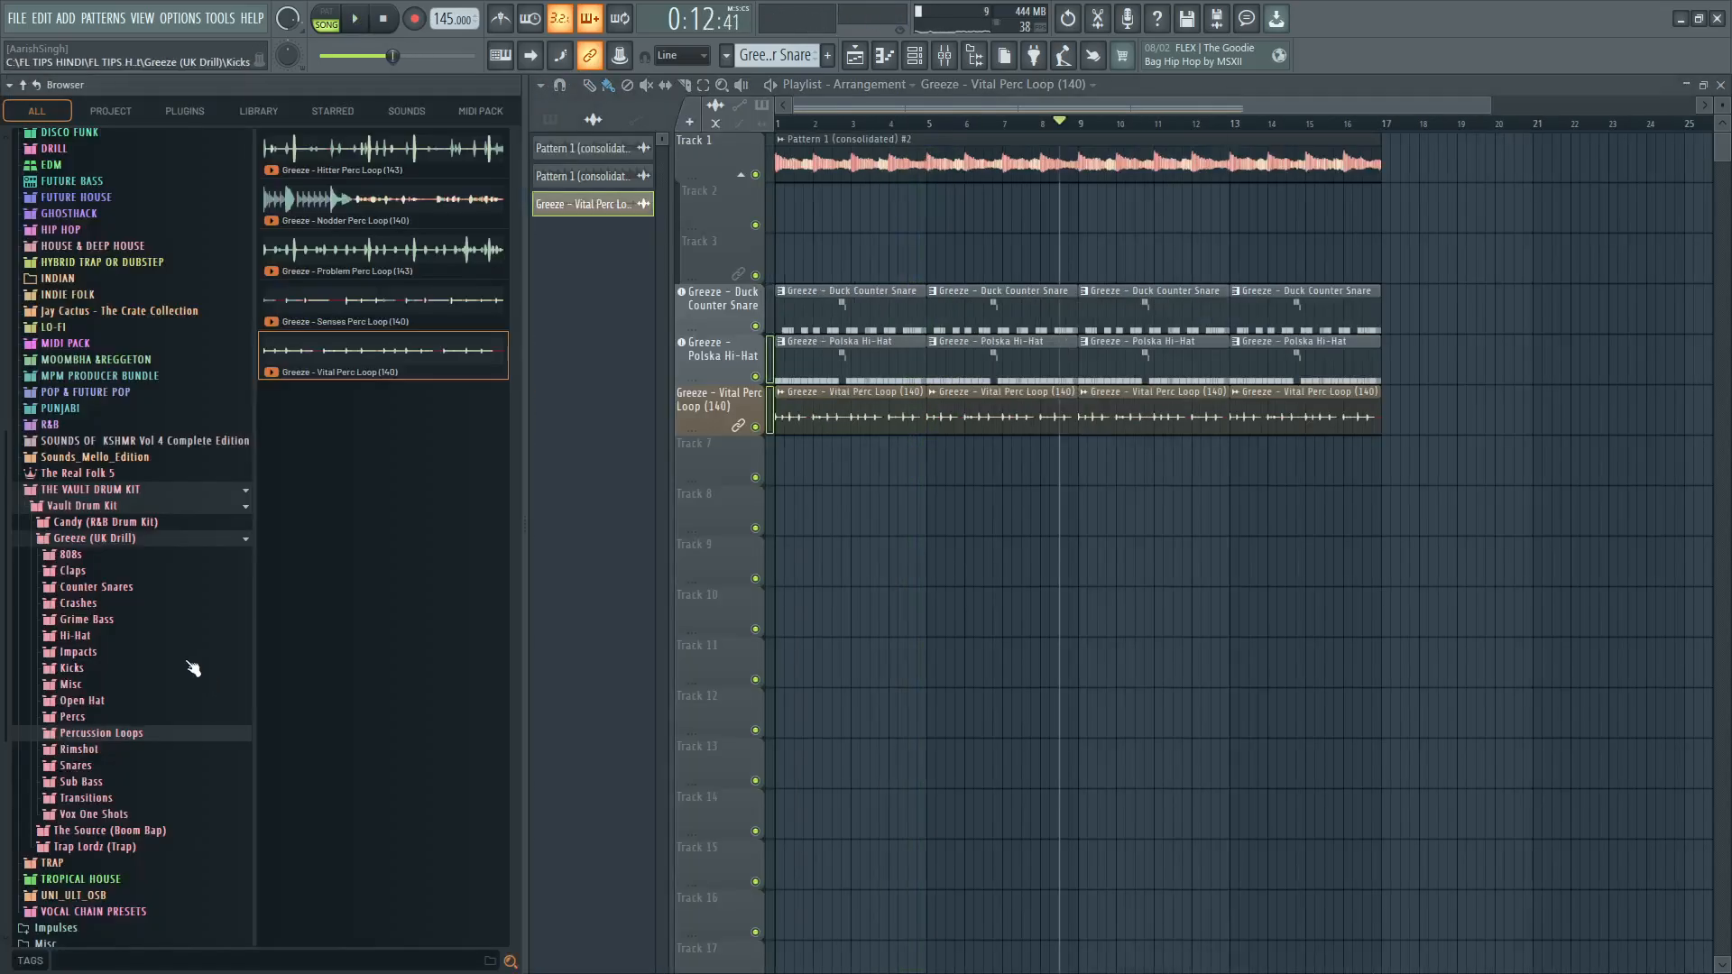
left_click(96, 557)
key("space")
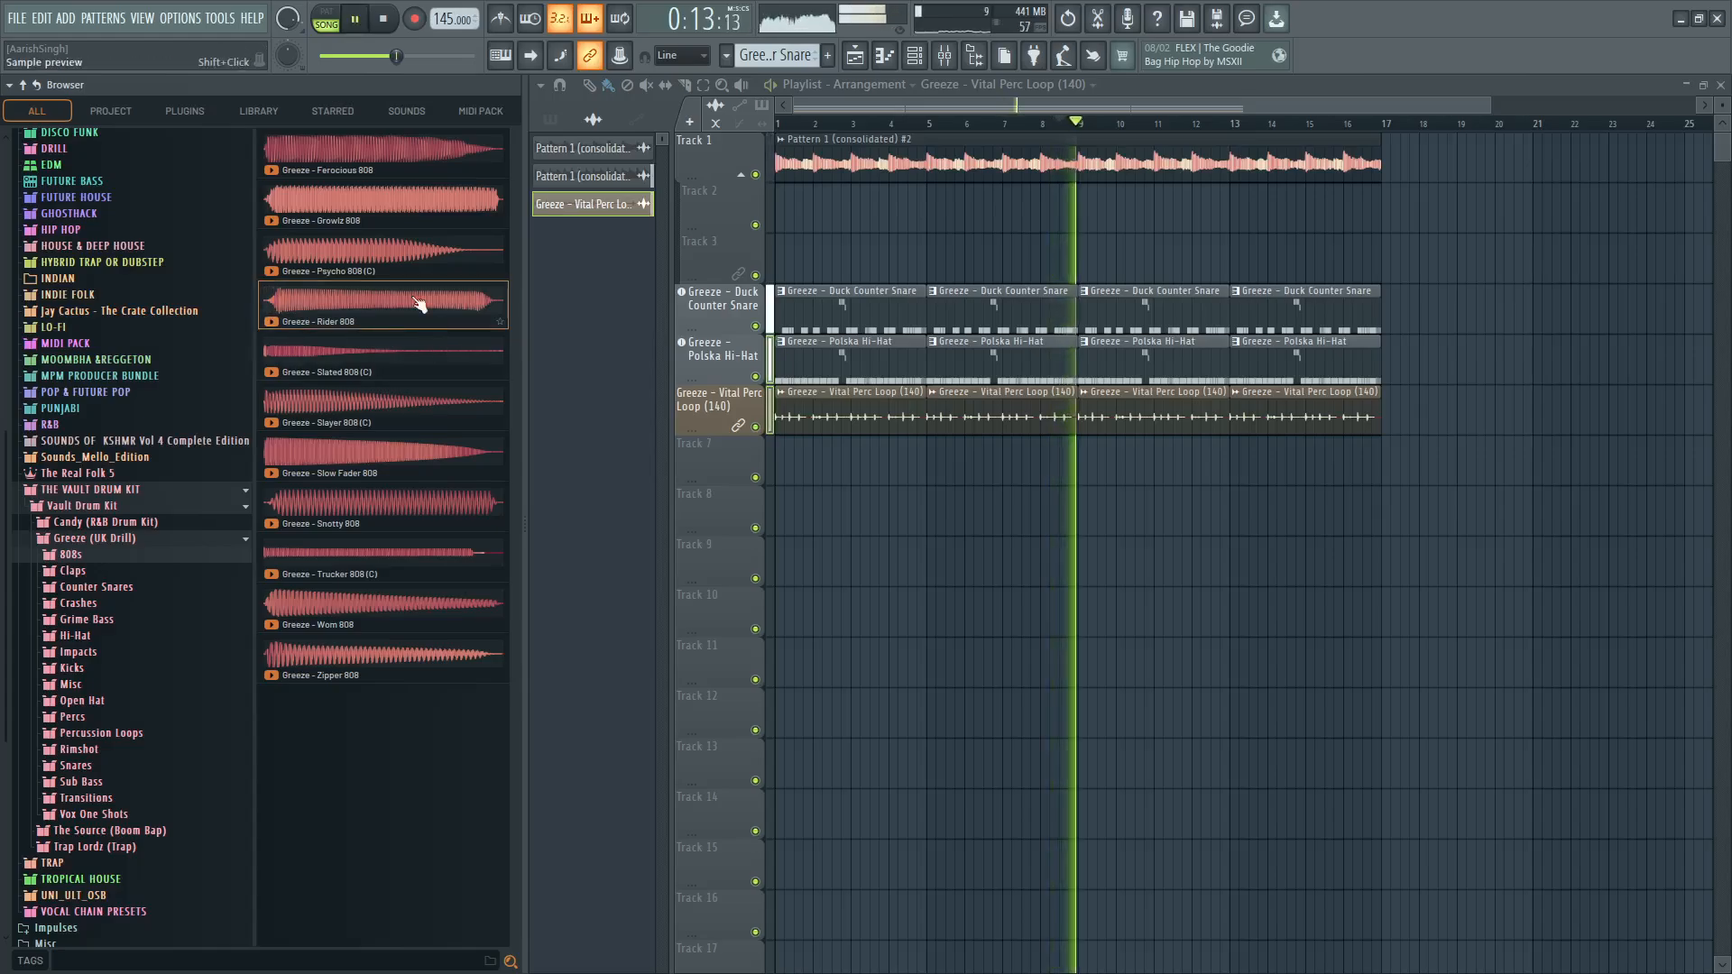
key("space")
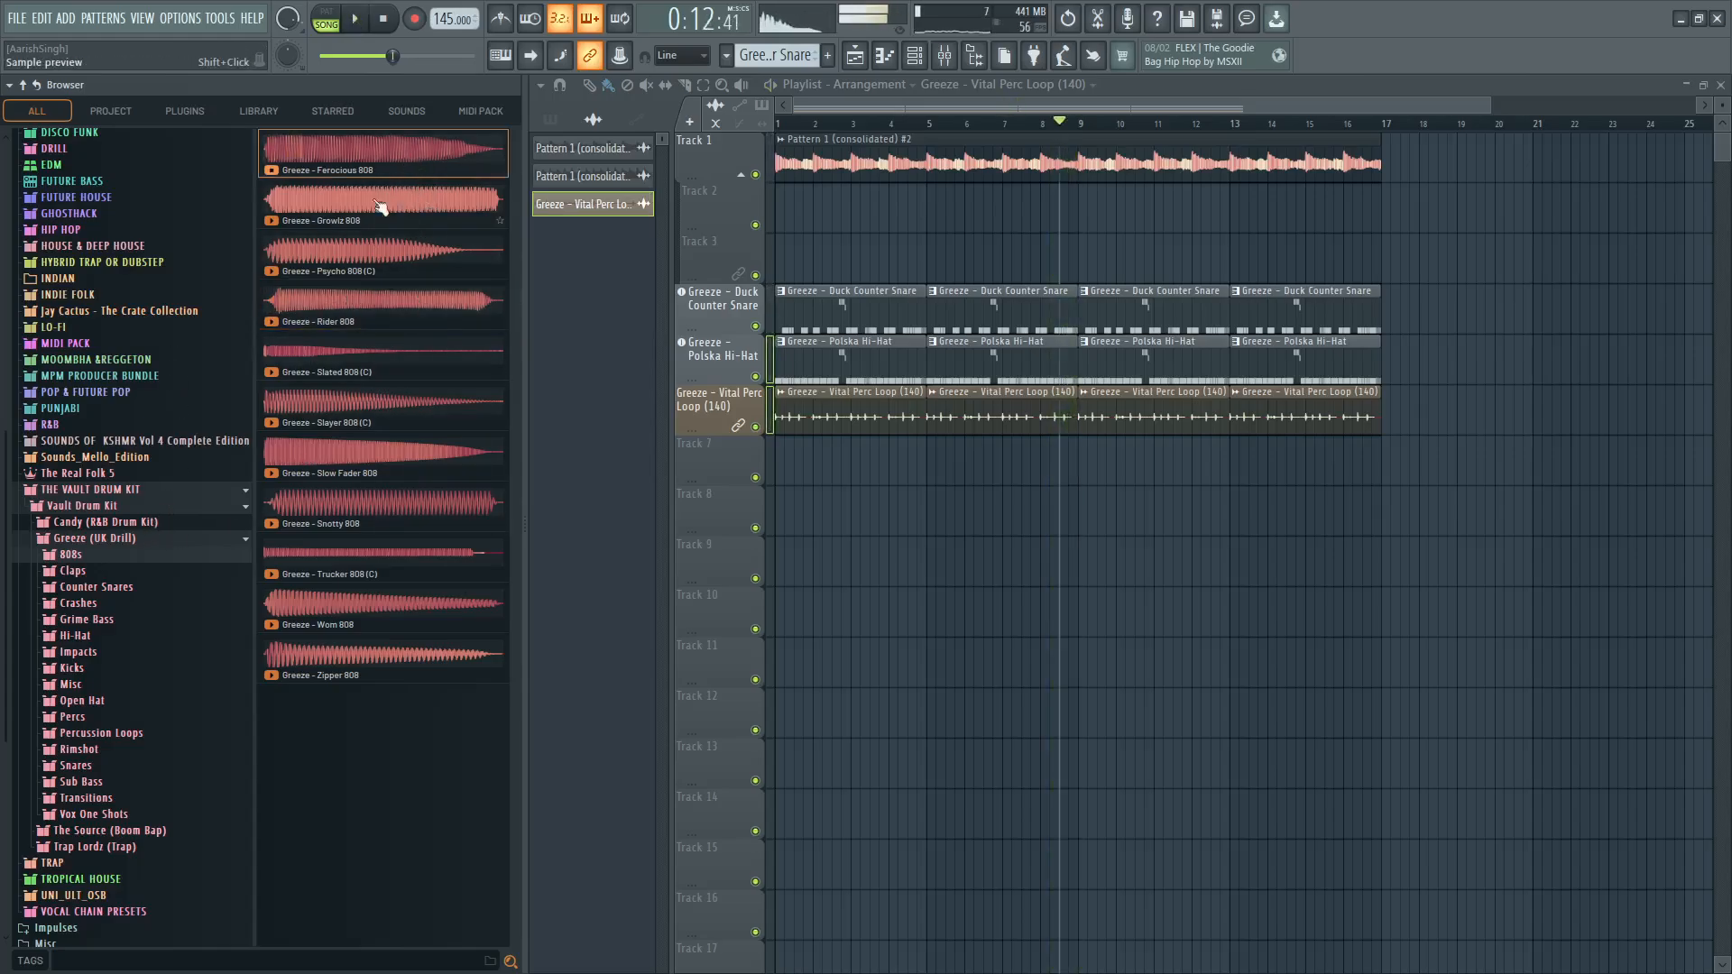
left_click(351, 261)
left_click(361, 437)
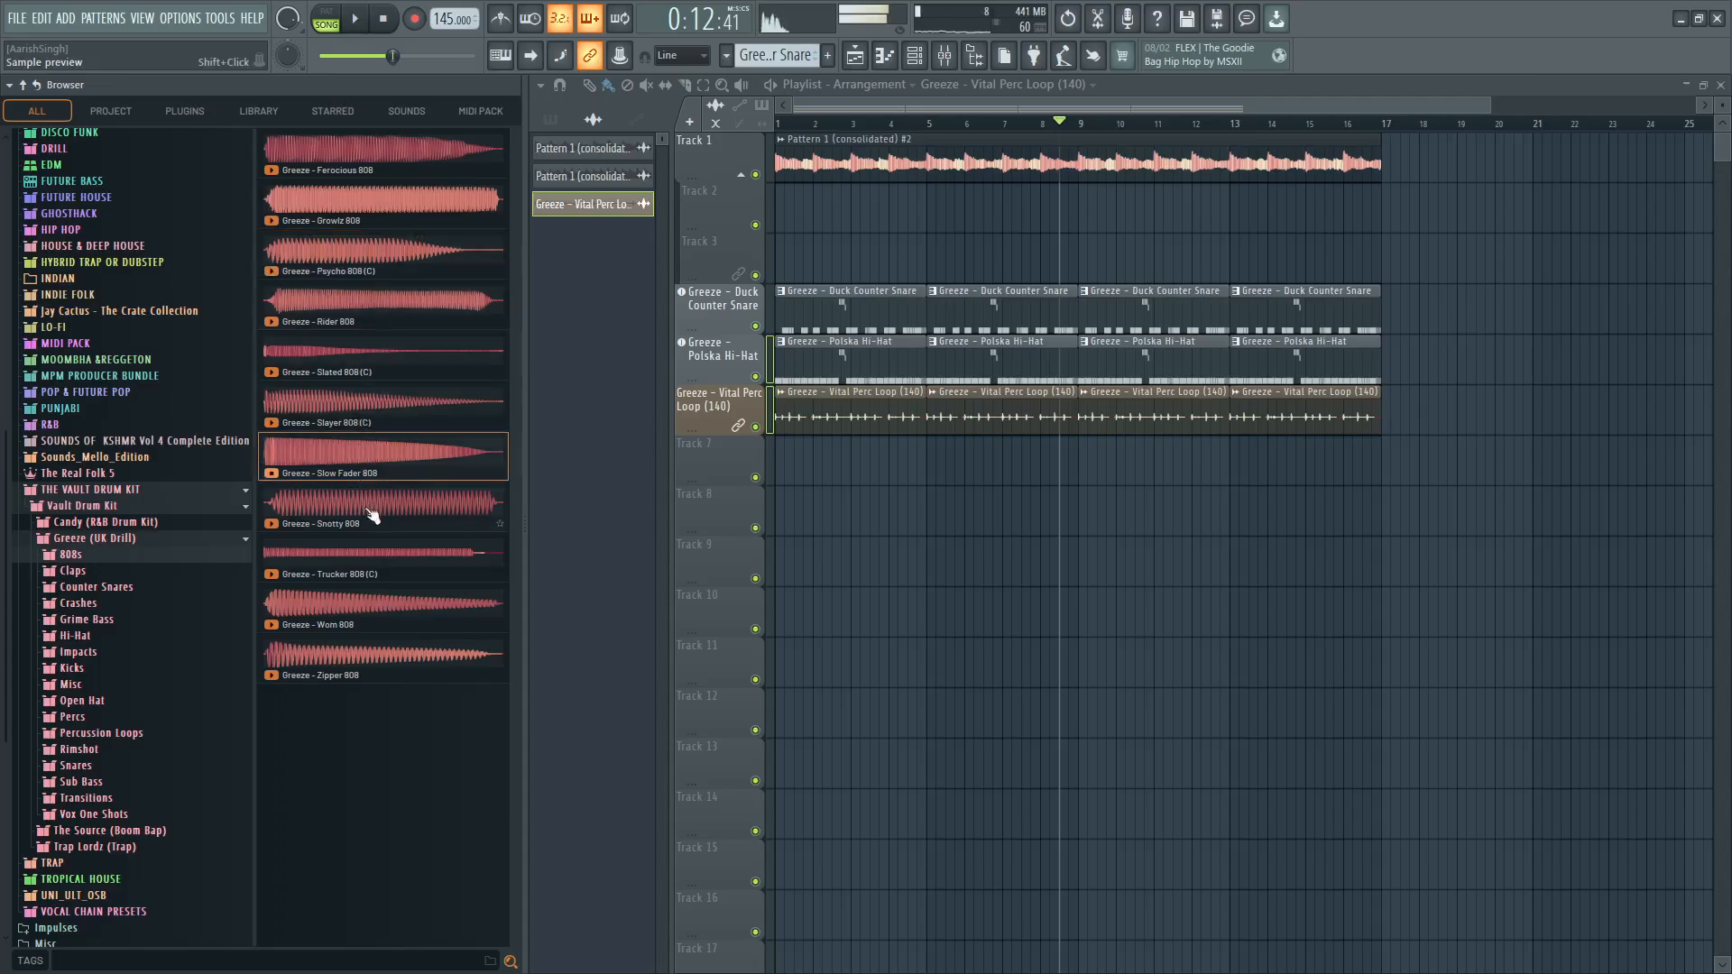
left_click(368, 521)
key("space")
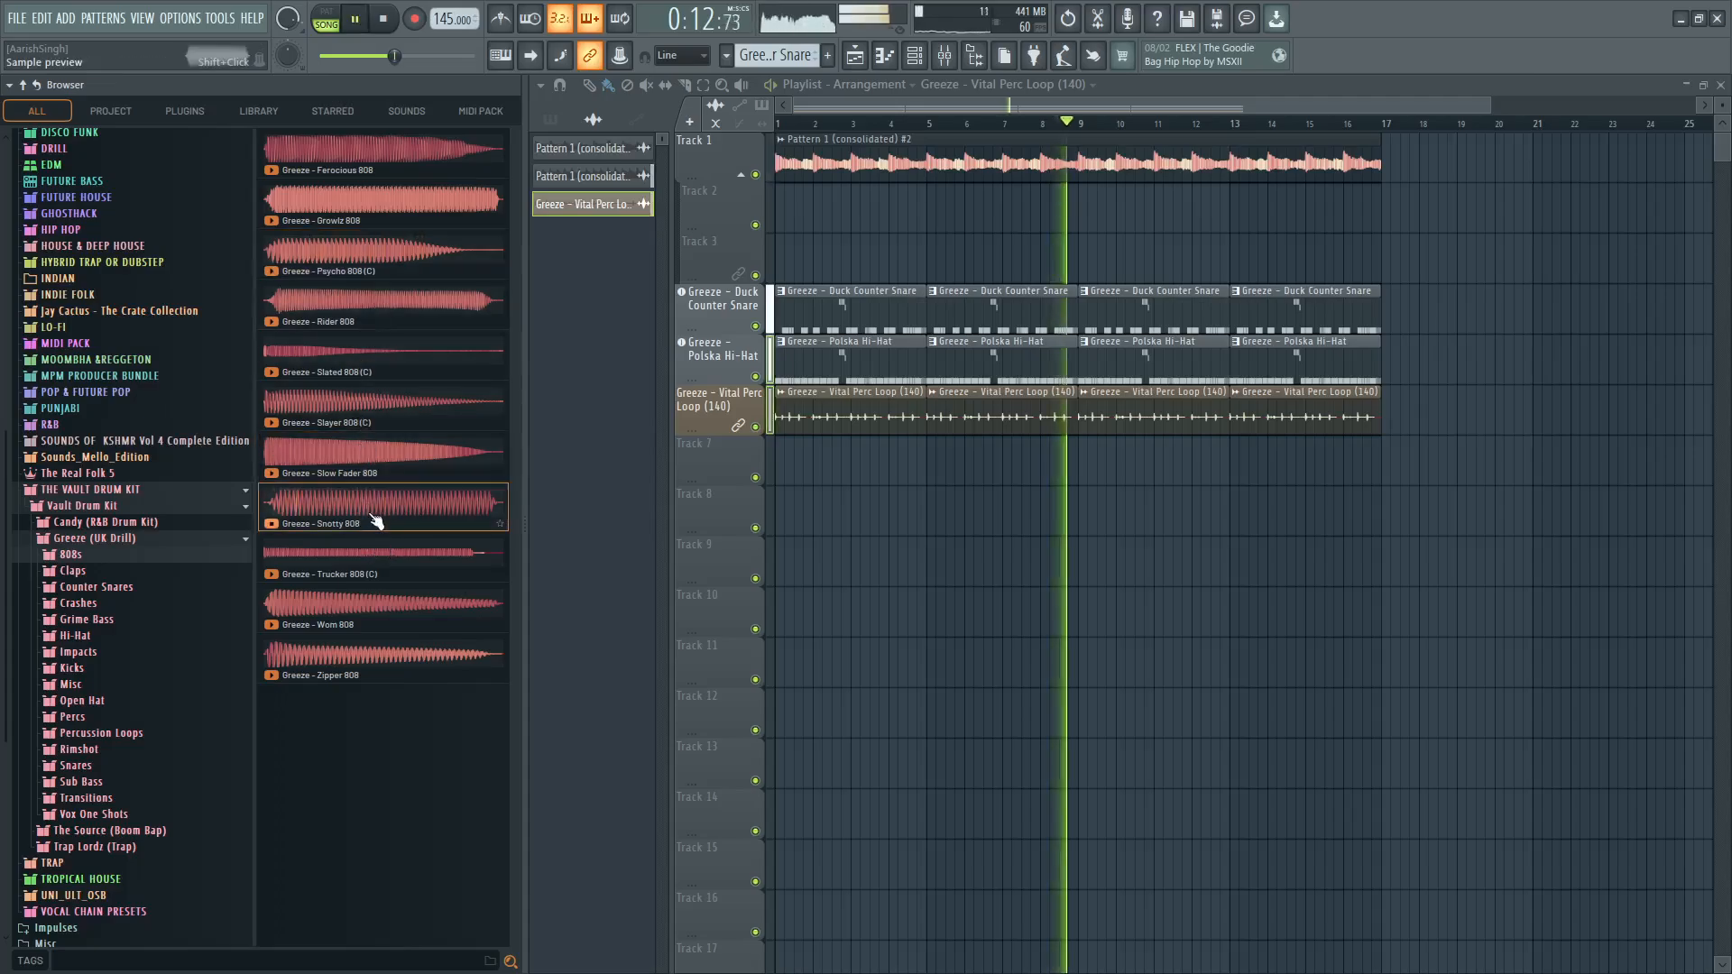
left_click(370, 456)
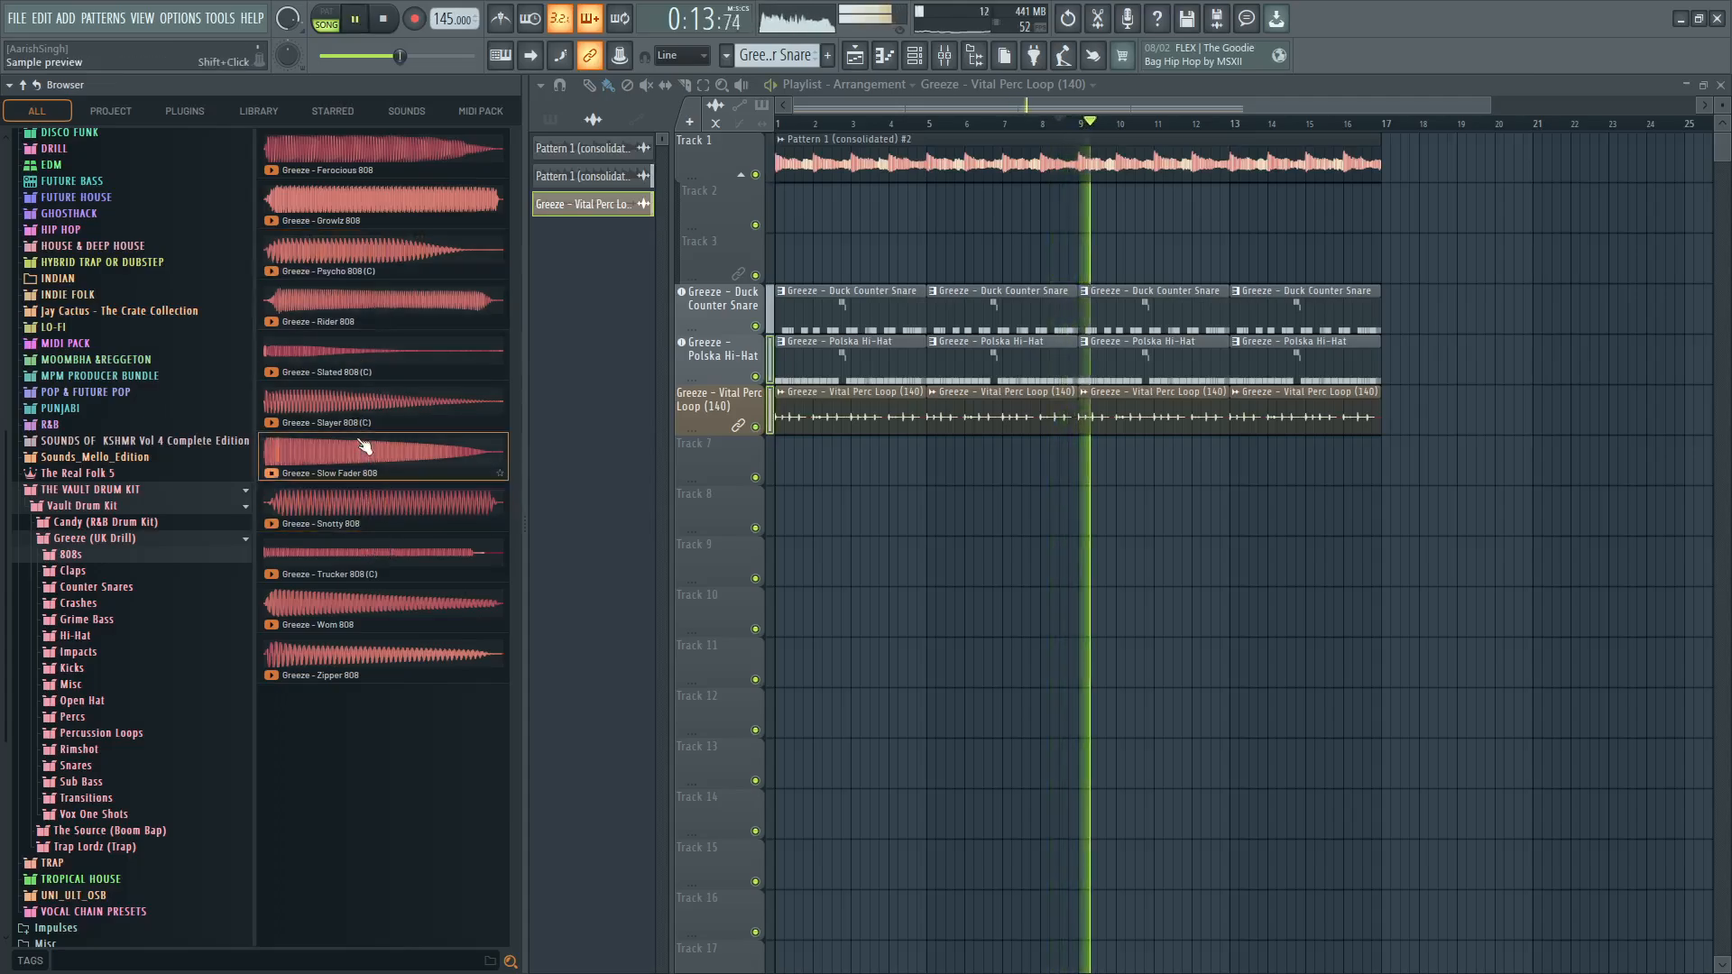
left_click(379, 316)
Add the Greeze - Growlz 808 sample to track 7 as an instrument track.
left_click(384, 191)
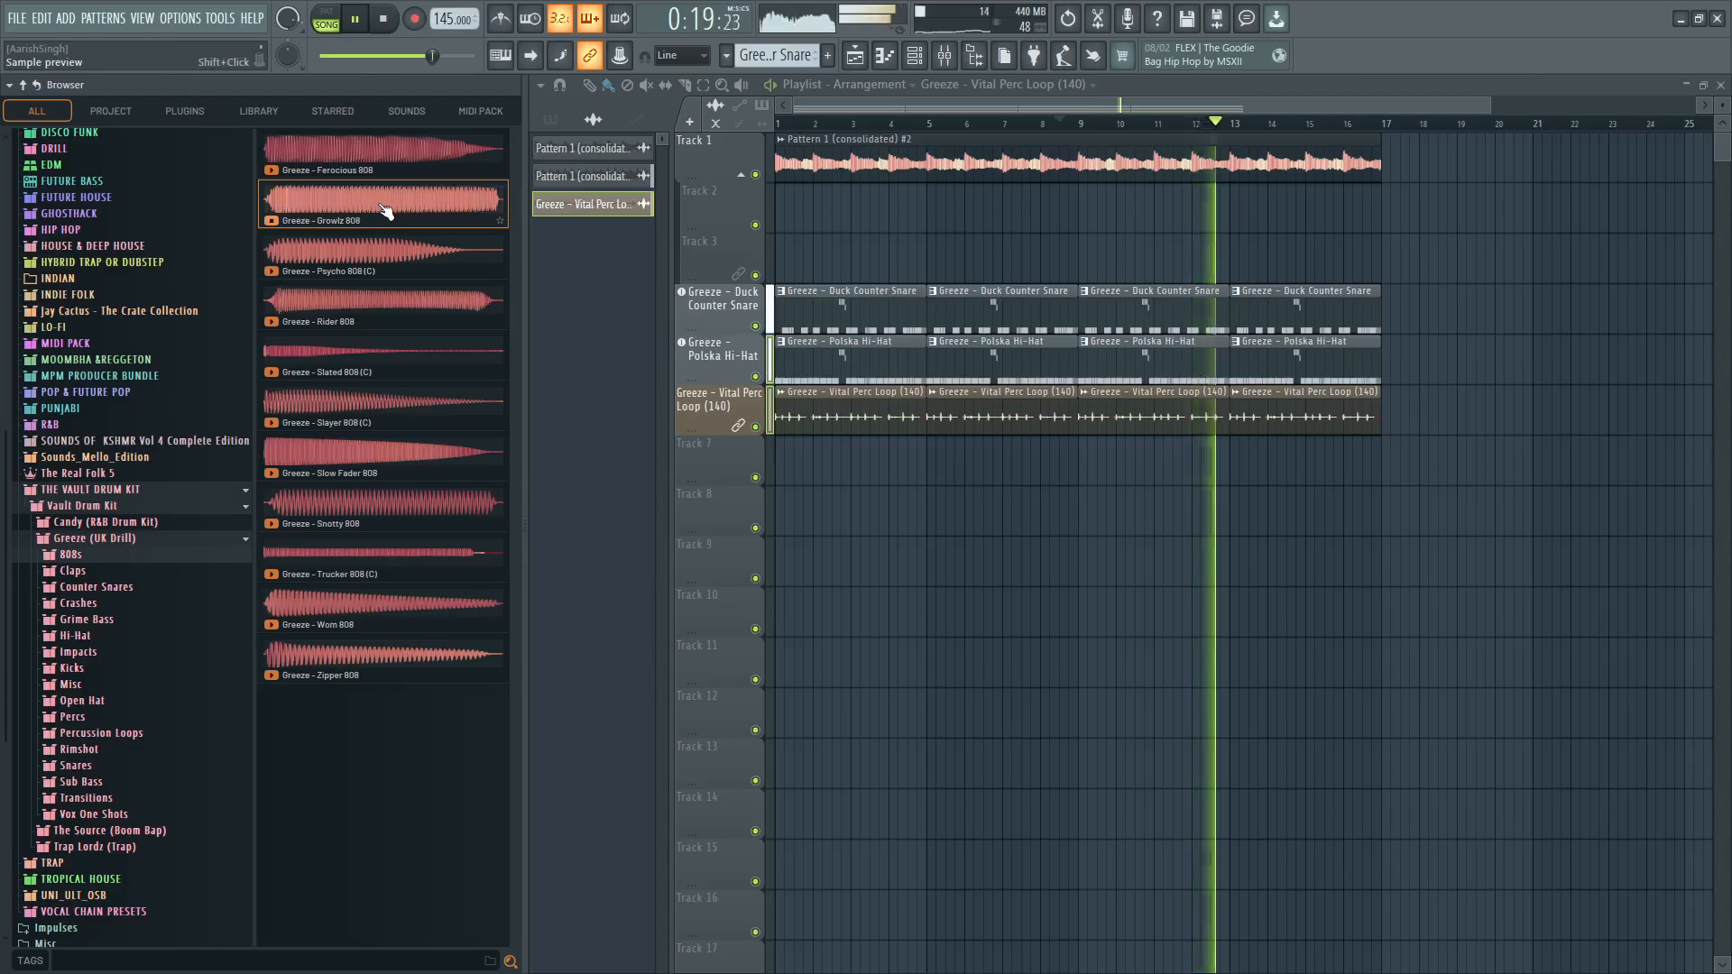
left_click_drag(388, 211, 204, 459)
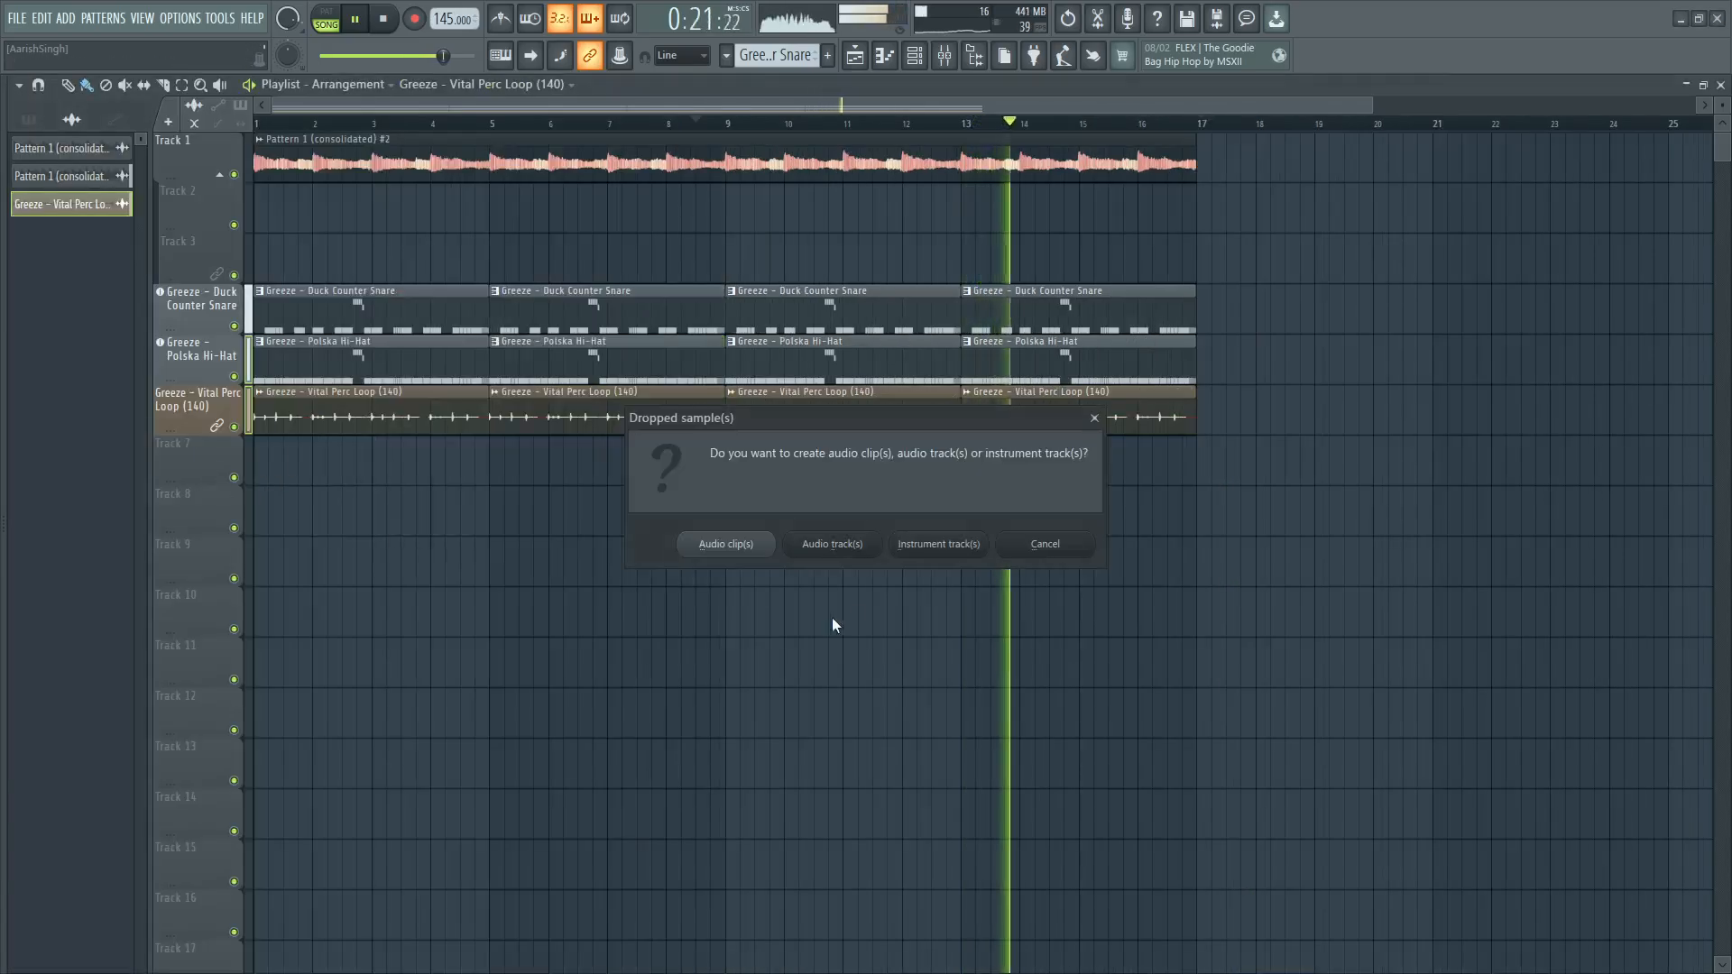
left_click(907, 542)
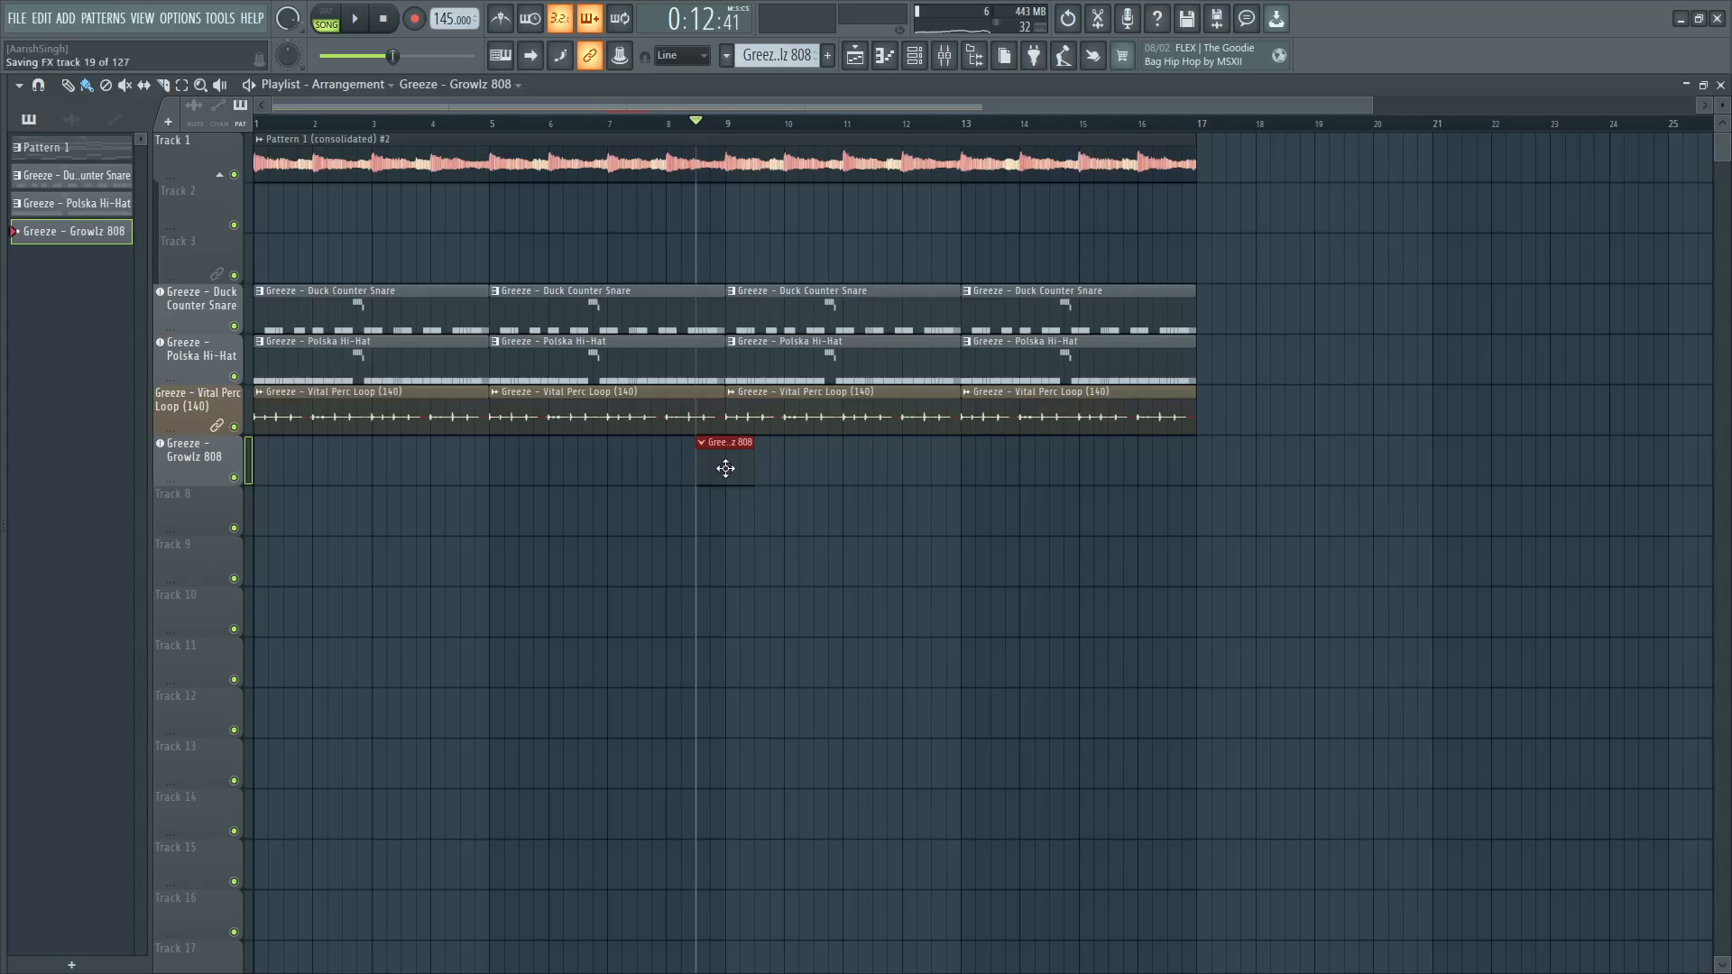
Move the Growlz 808 clip to the start of bar 1 and set its piano roll's scale root to G.
left_click_drag(726, 468, 410, 445)
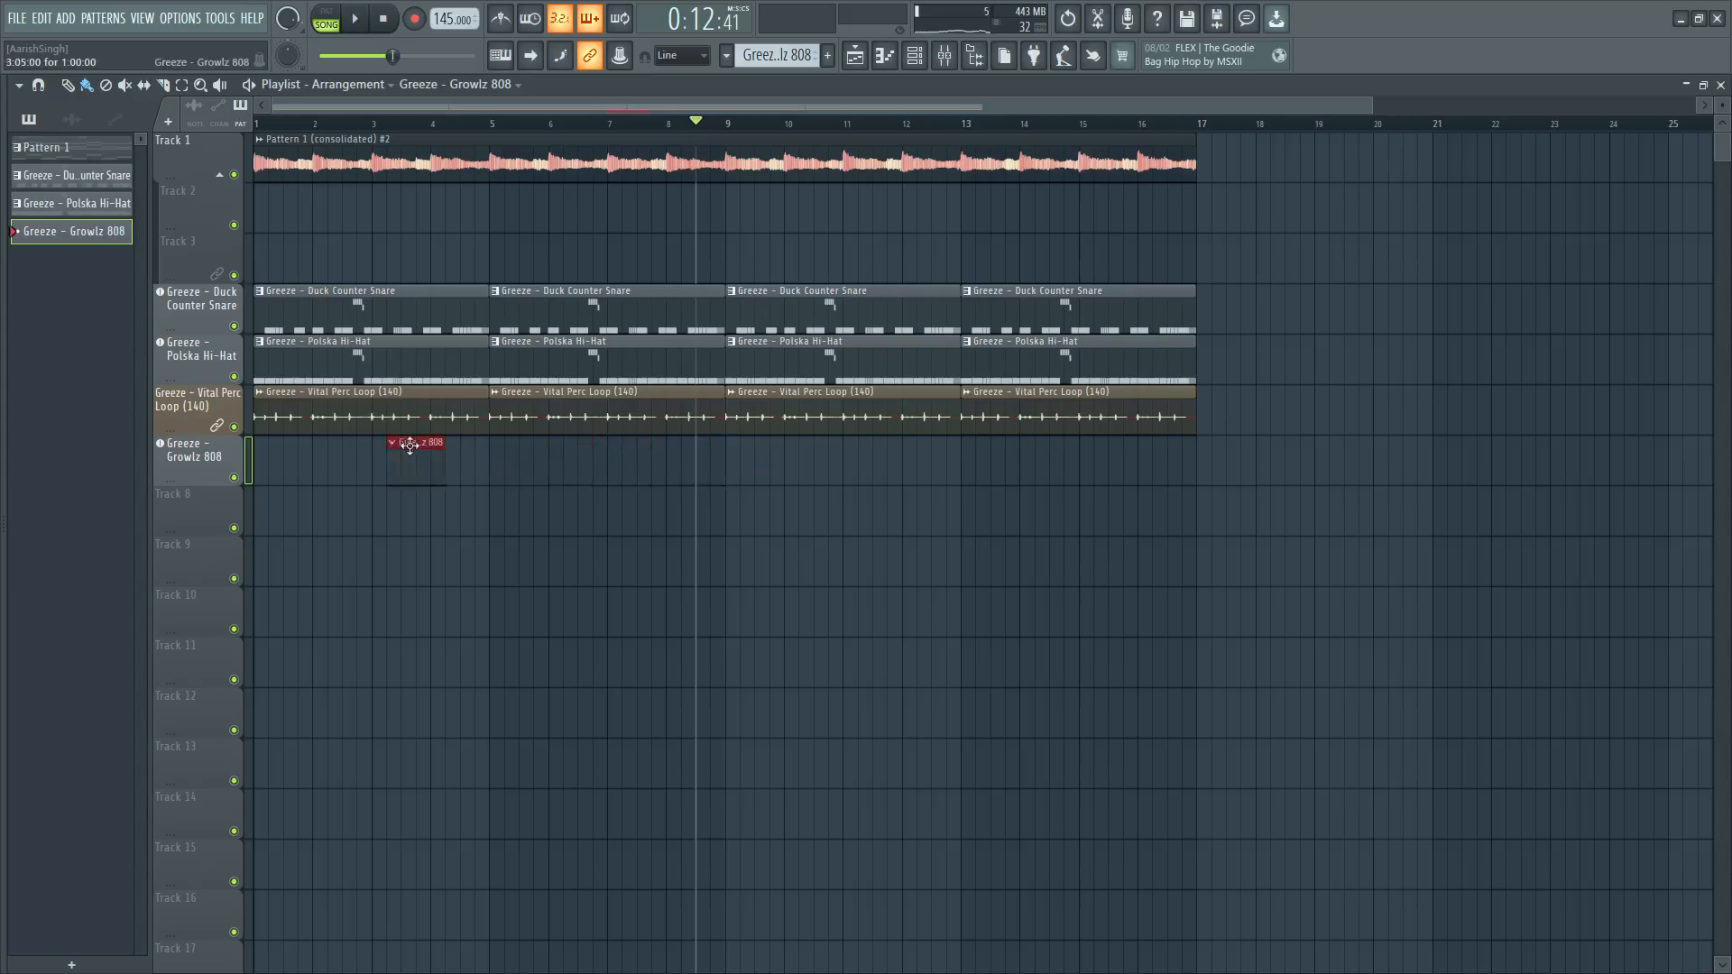
double_click(282, 457)
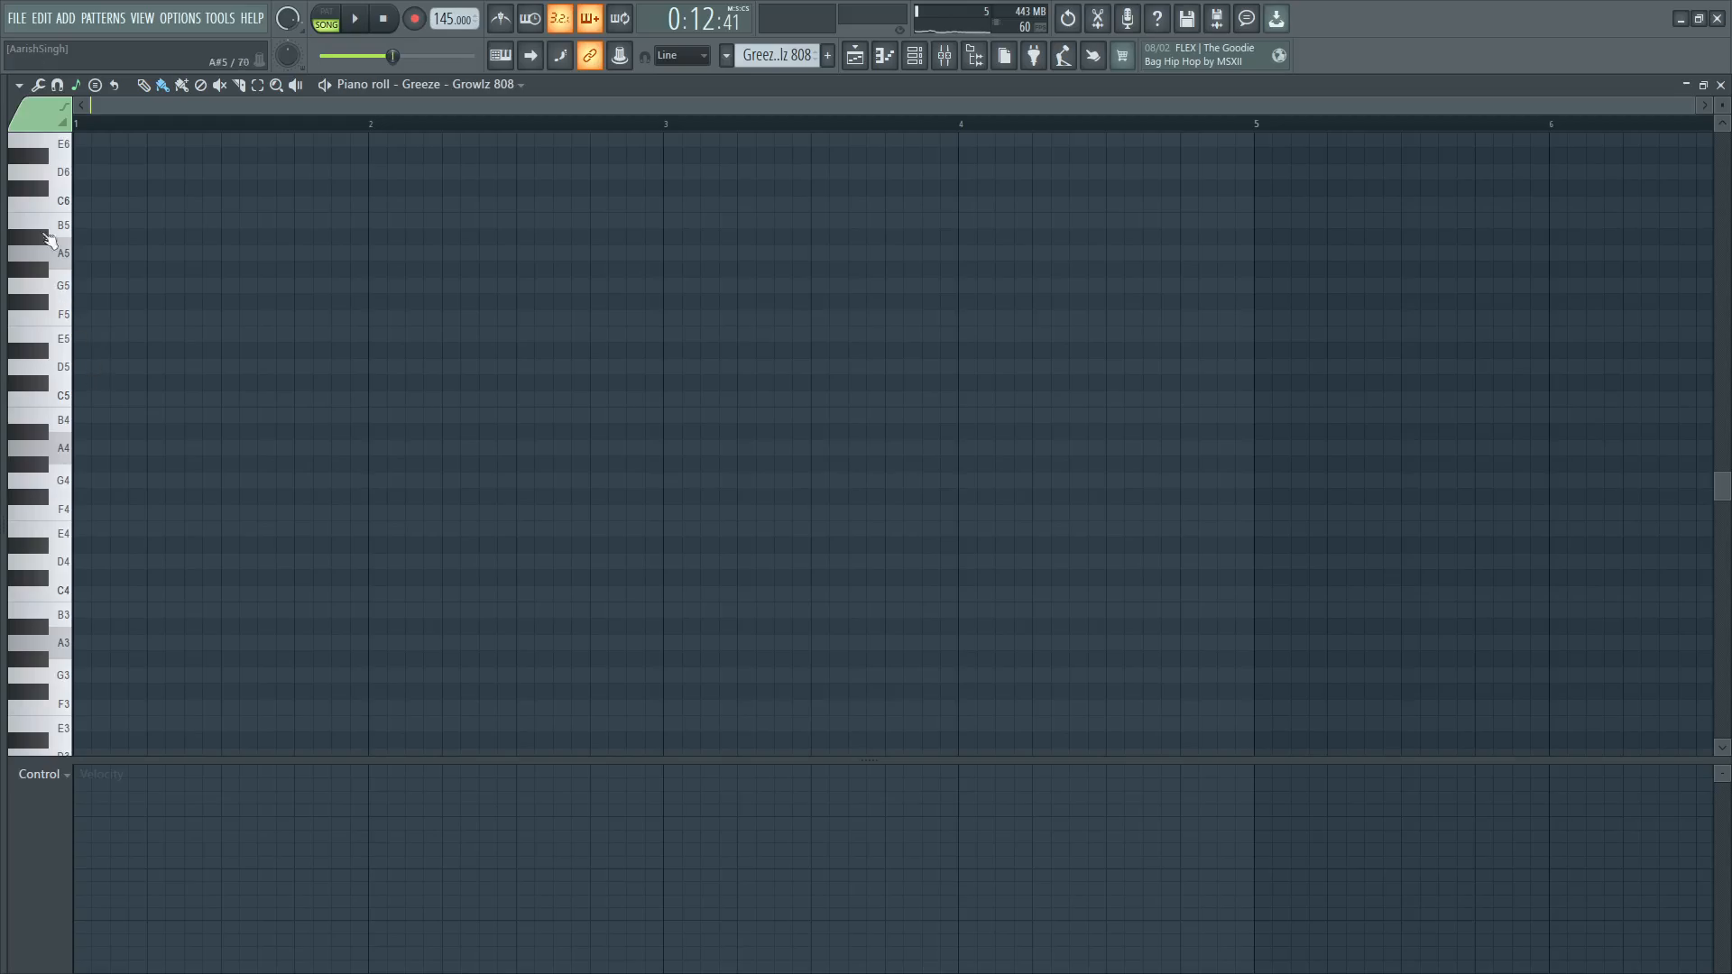
left_click(76, 86)
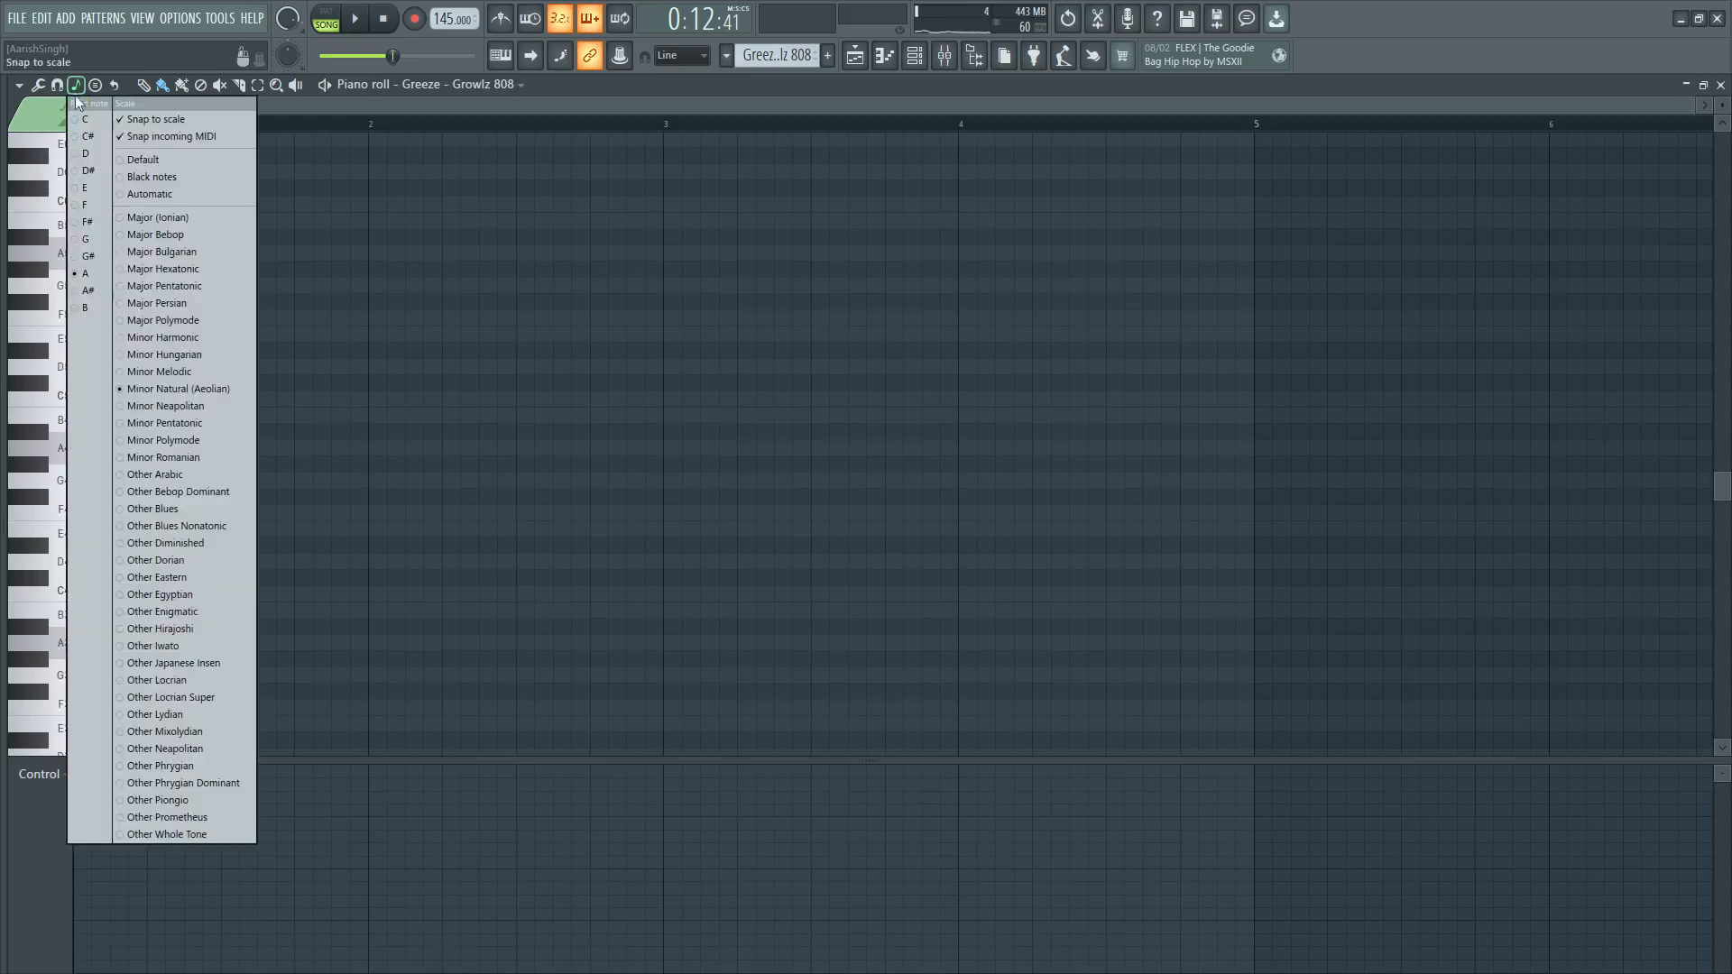
left_click(87, 242)
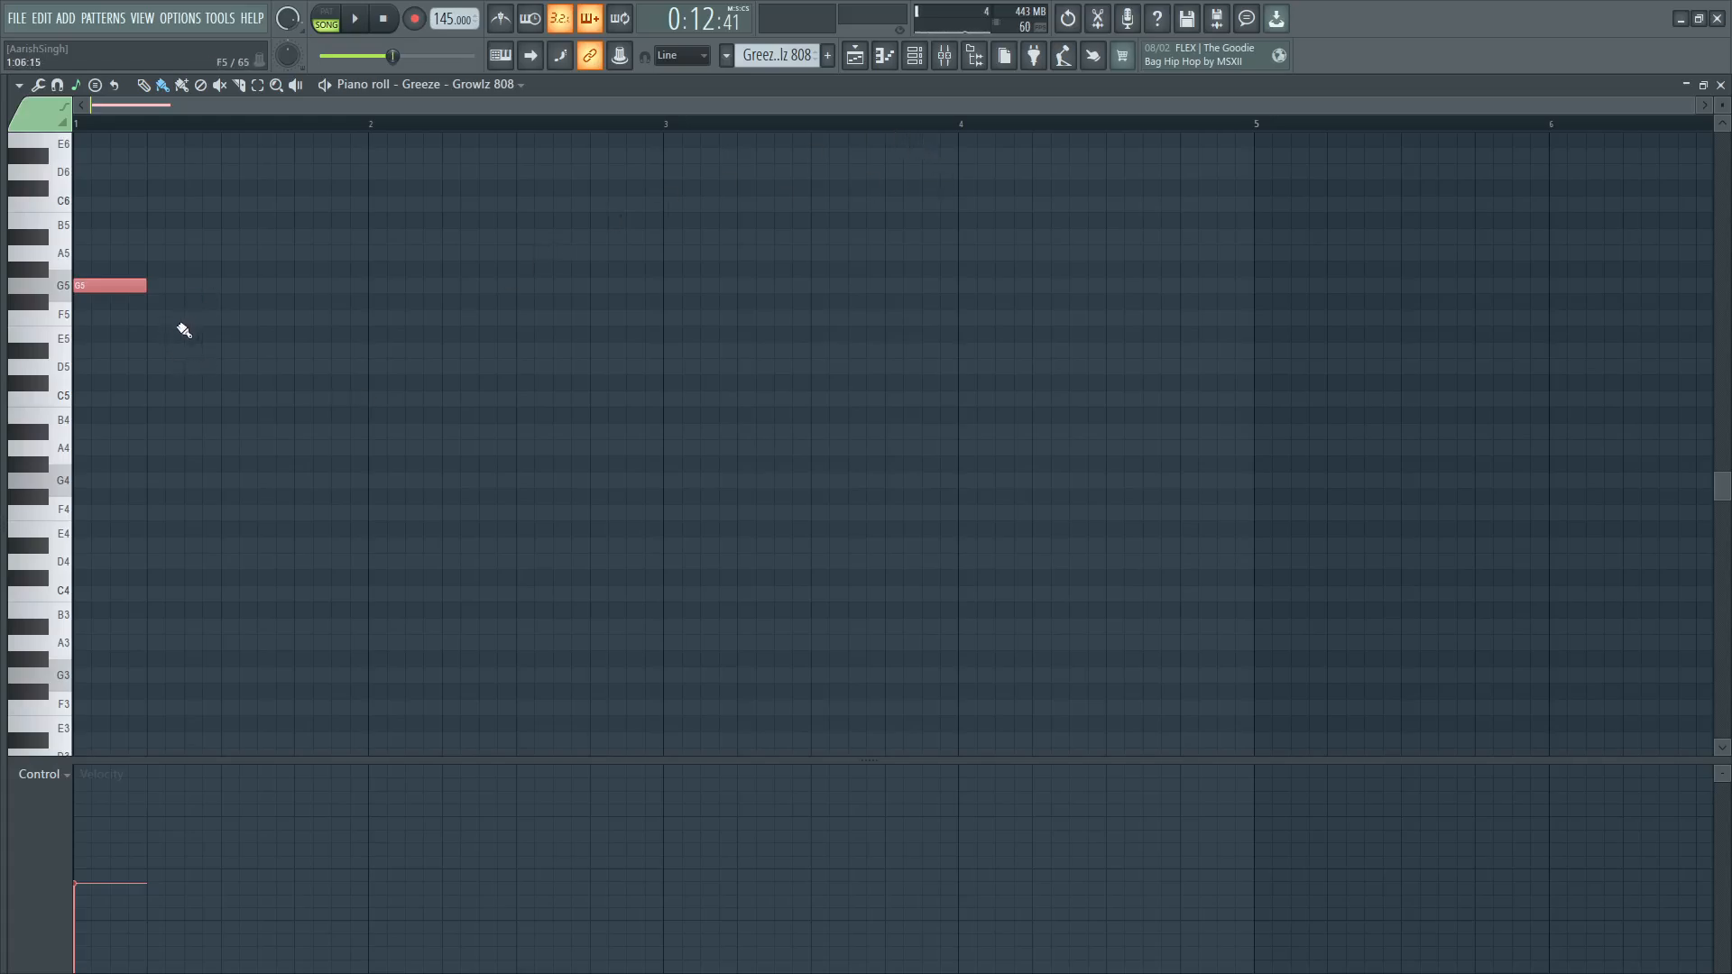
Play the song from the start to hear the opening G5 note of the Growlz 808 against the beat.
key("space")
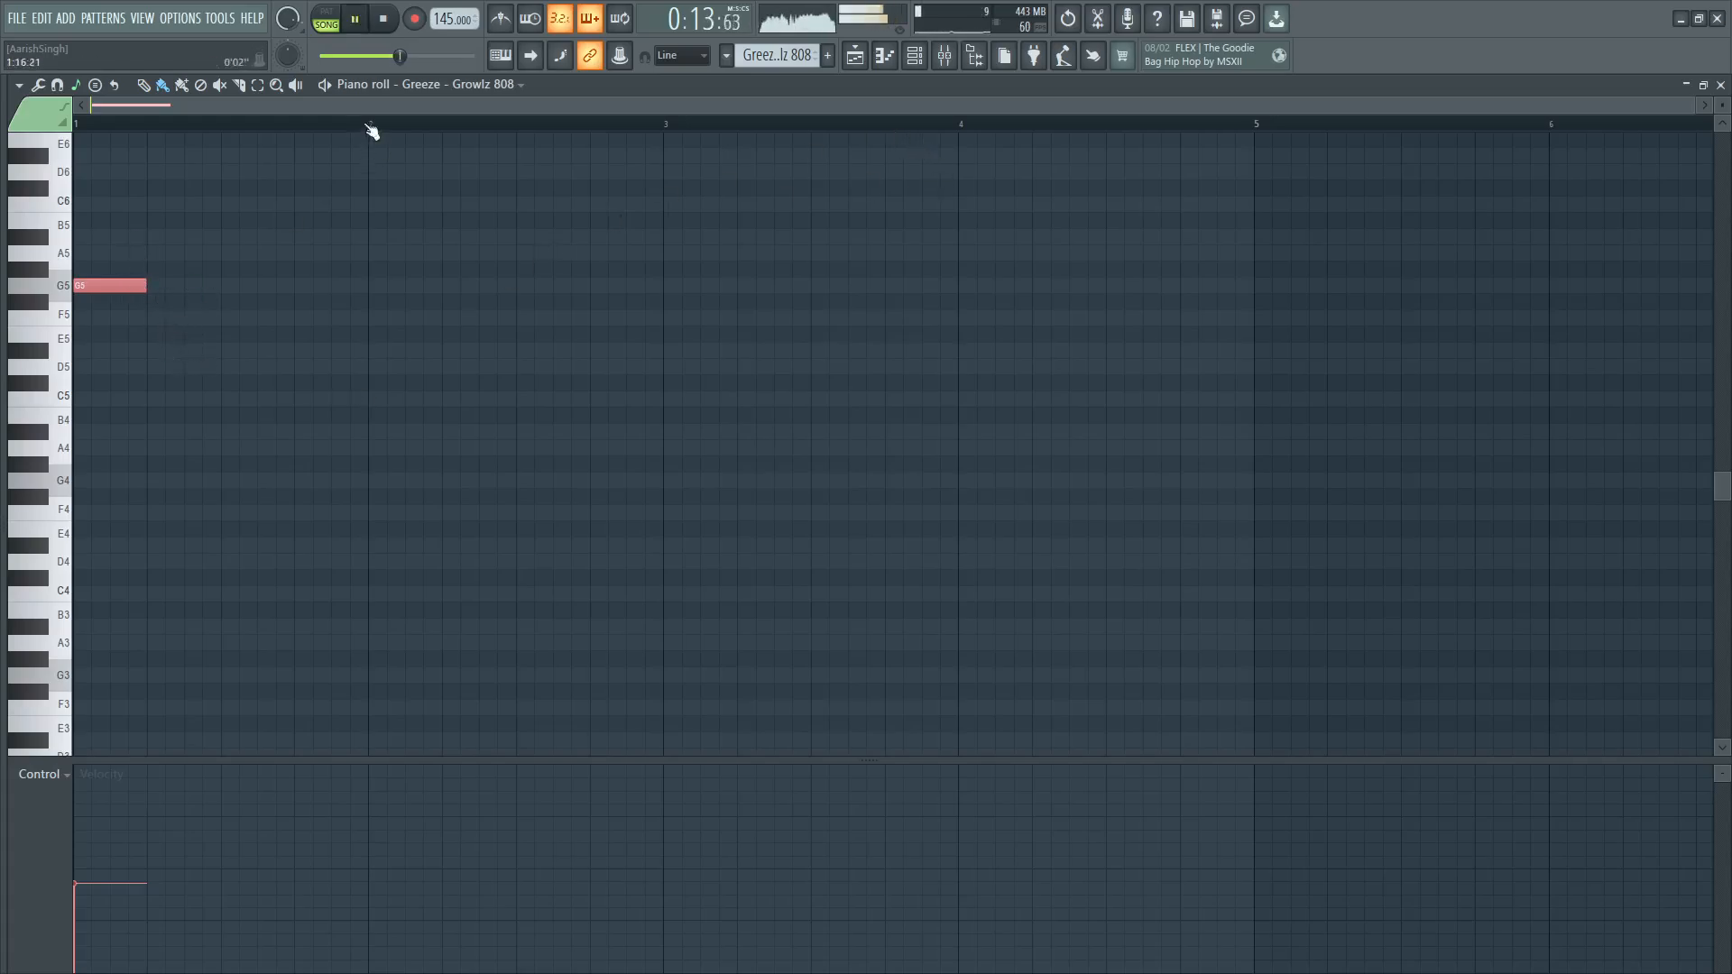
key("space")
key("space")
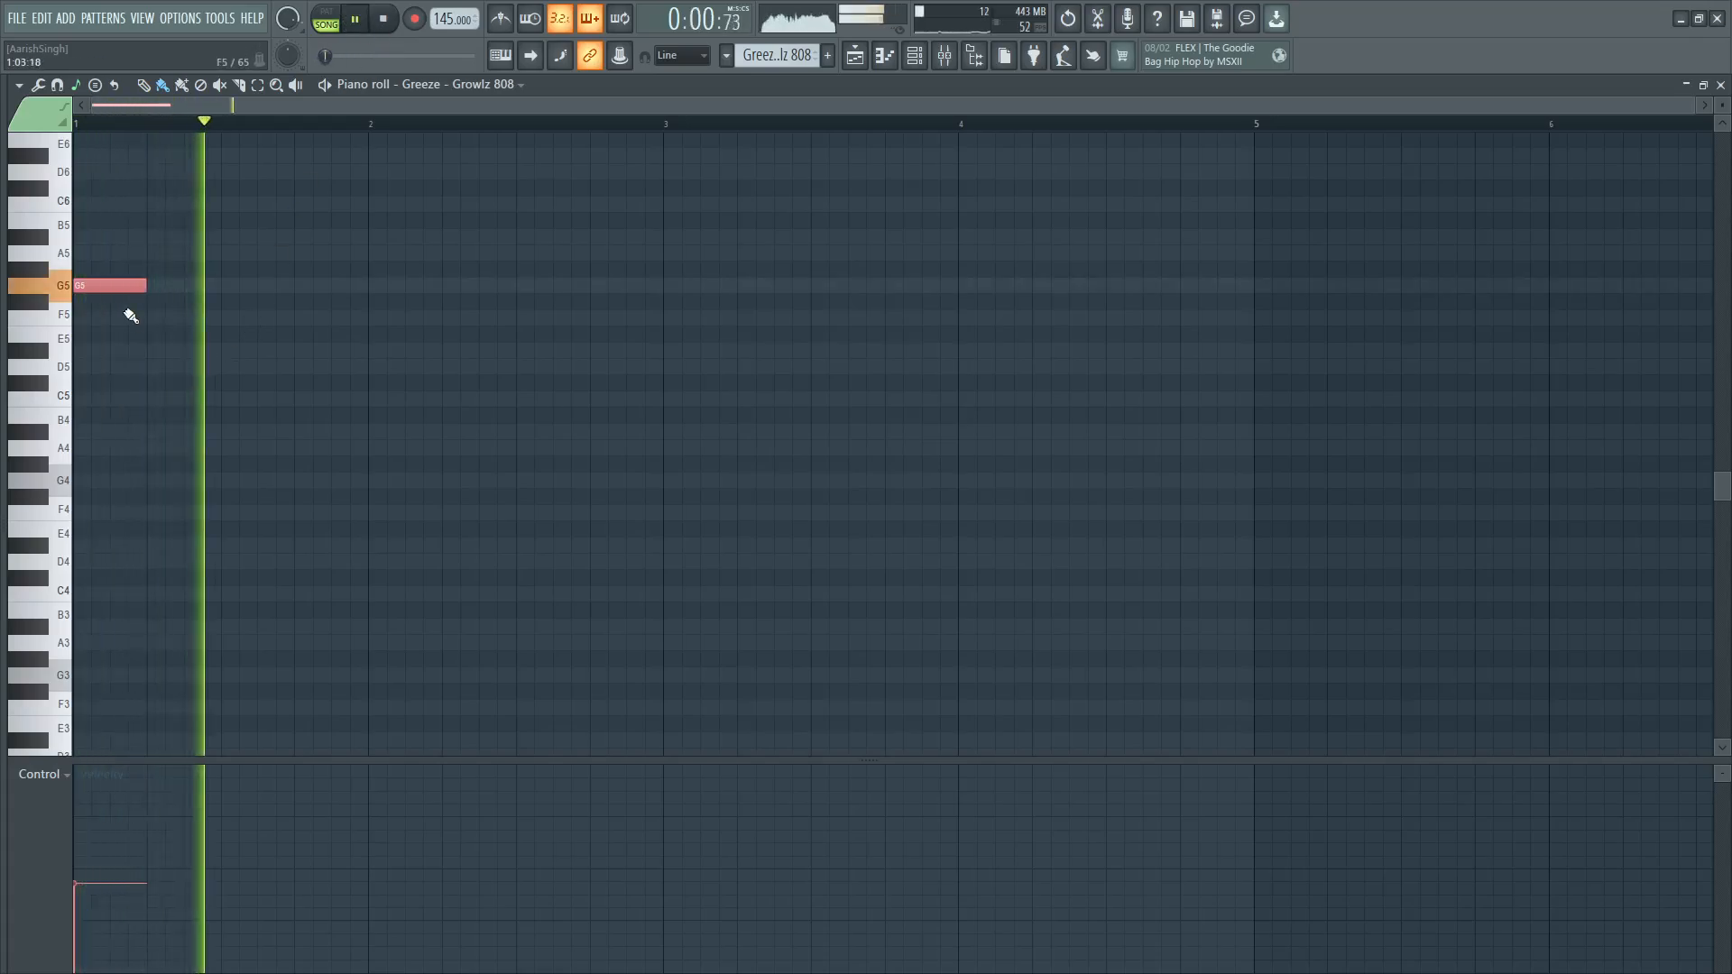
Set the bar 1 bass note to full velocity, move it down to D#5, and audition it.
key("space")
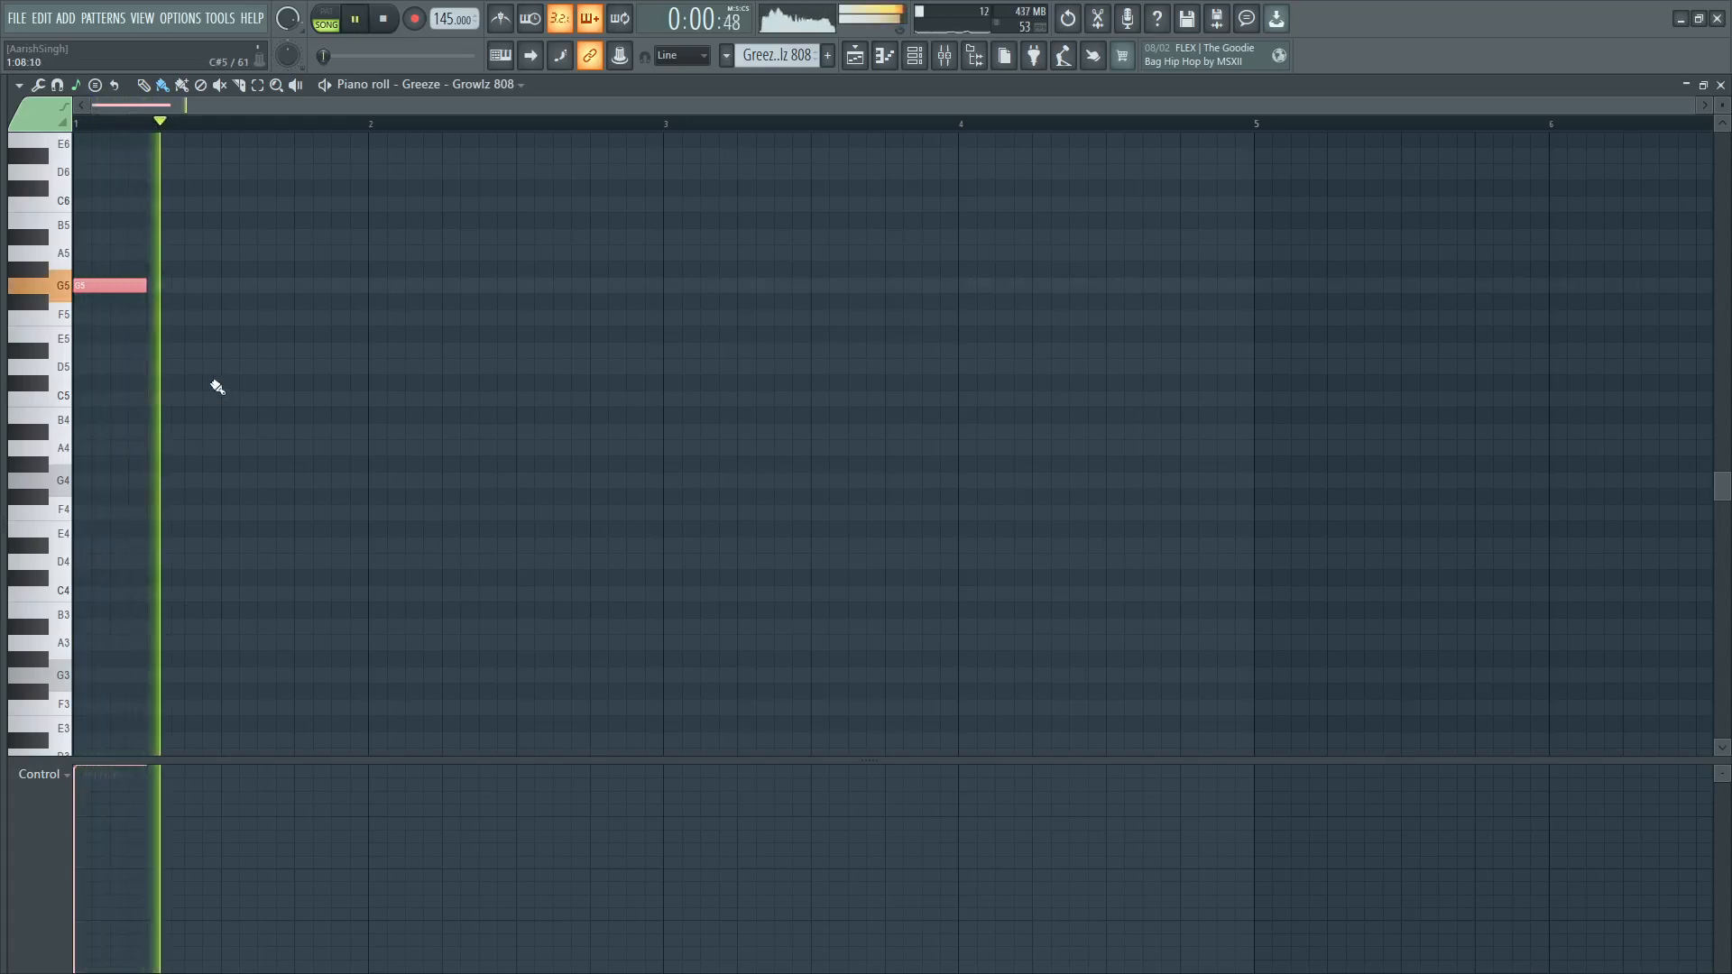
key("space")
double_click(135, 286)
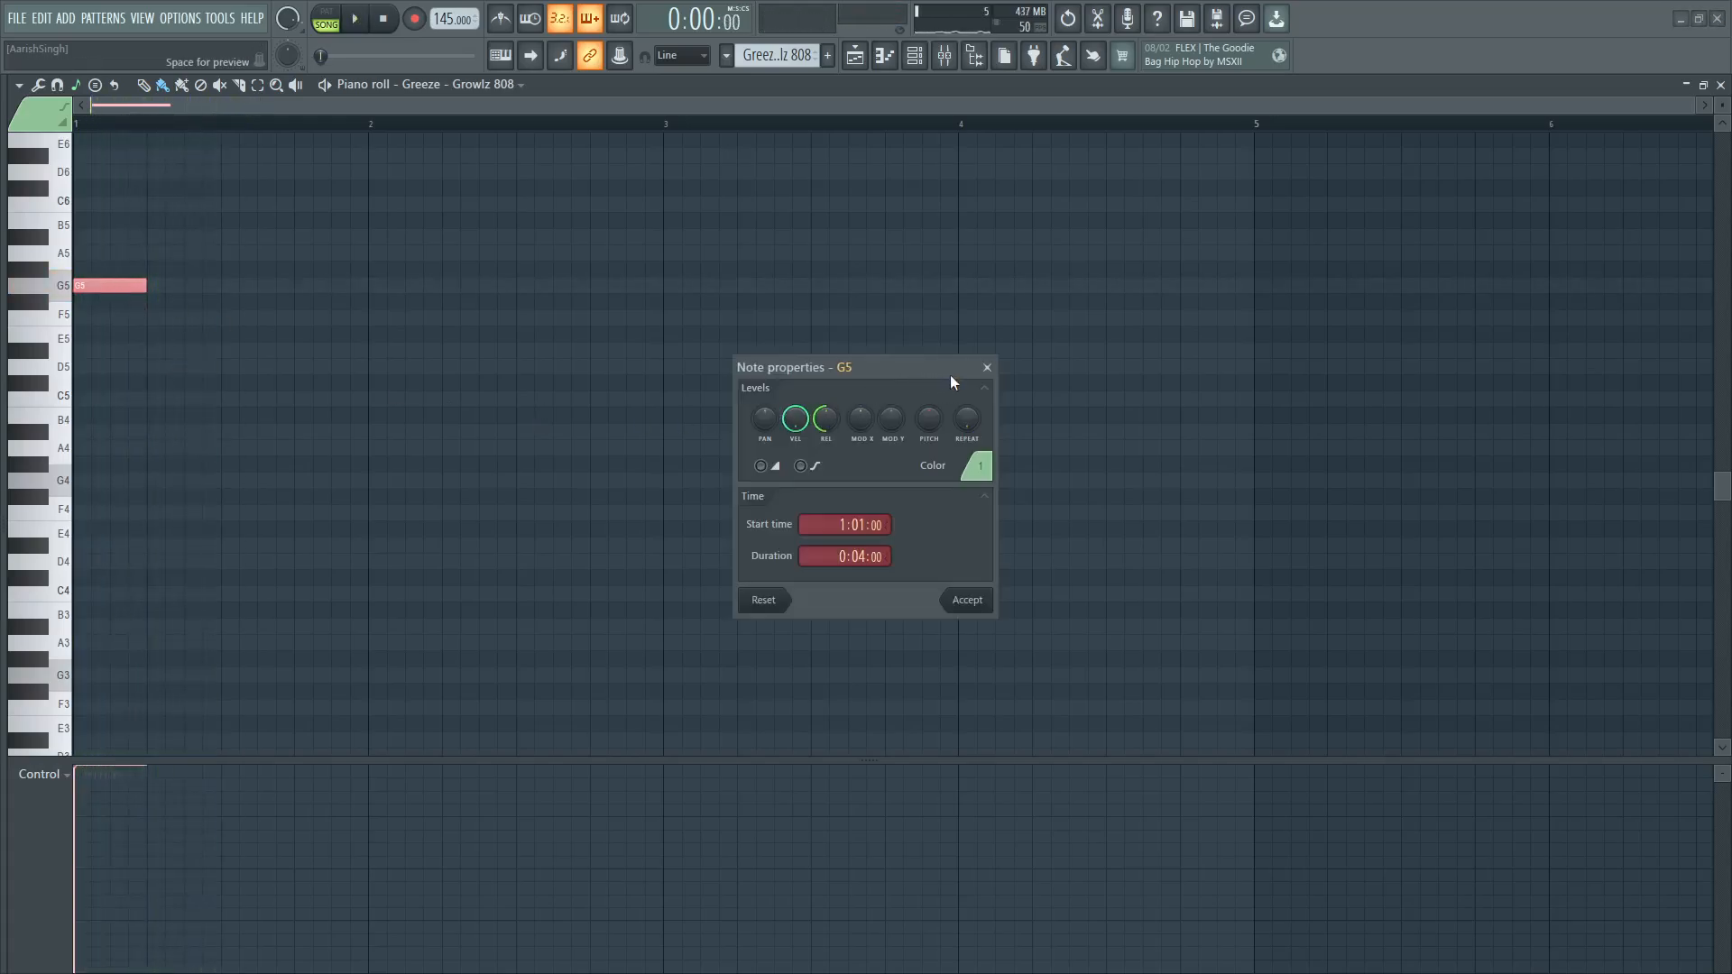
left_click(988, 368)
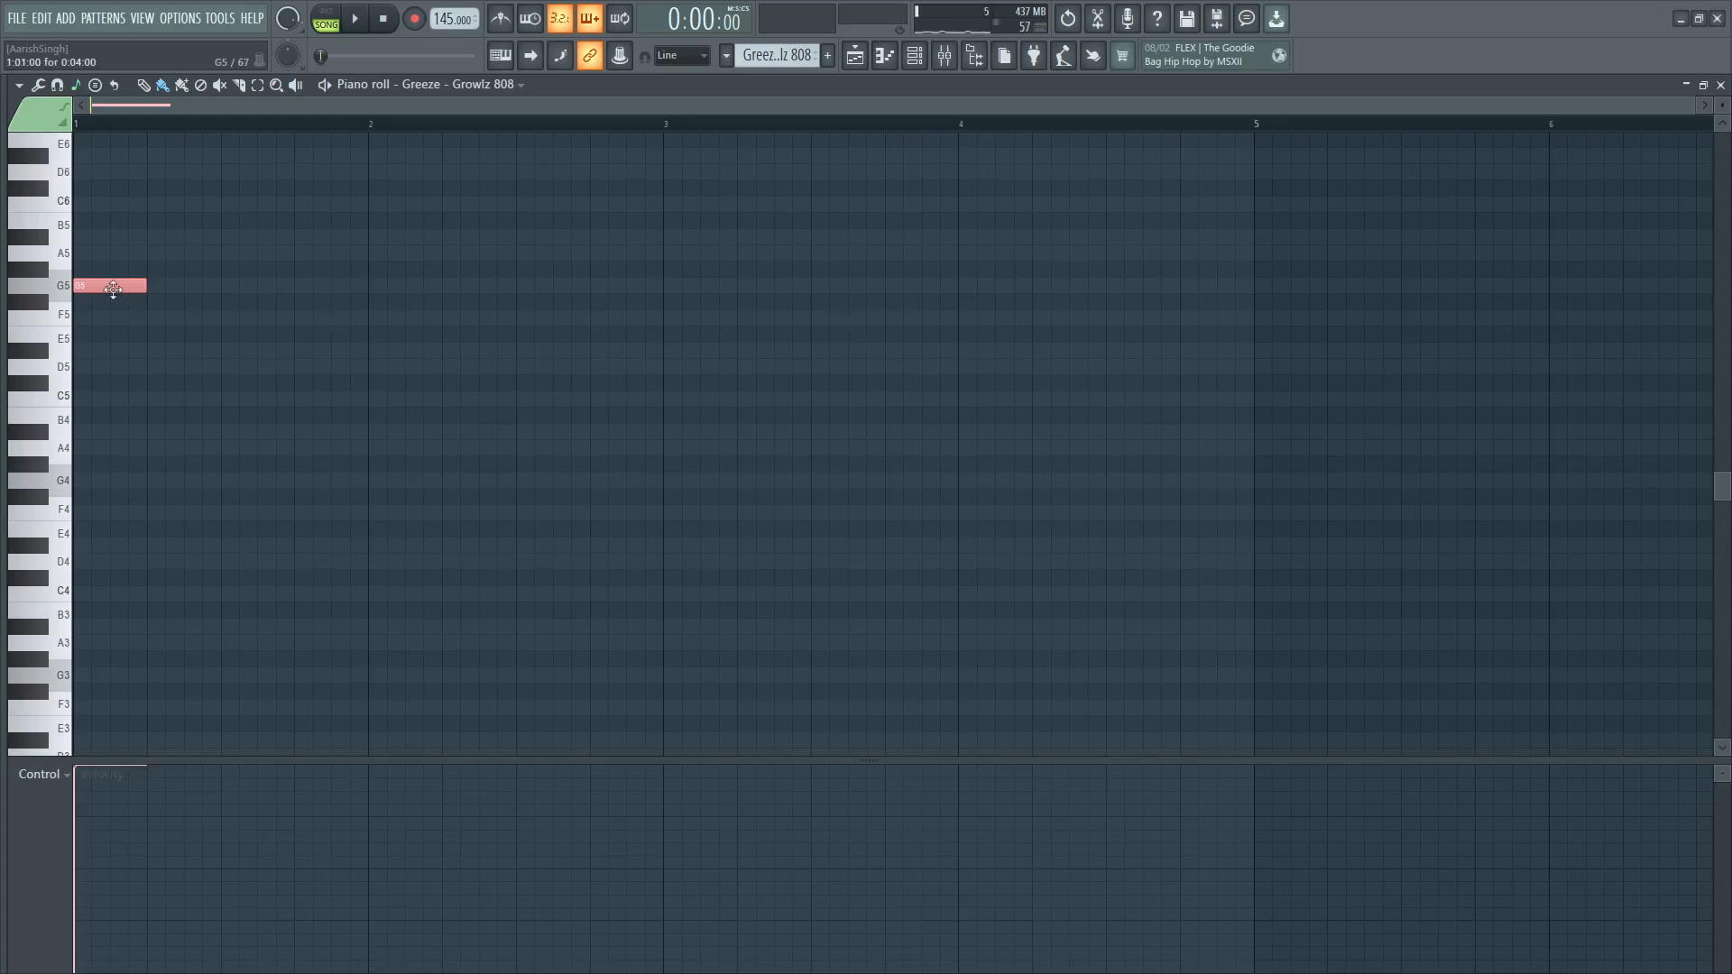
left_click_drag(109, 284, 76, 377)
key("space")
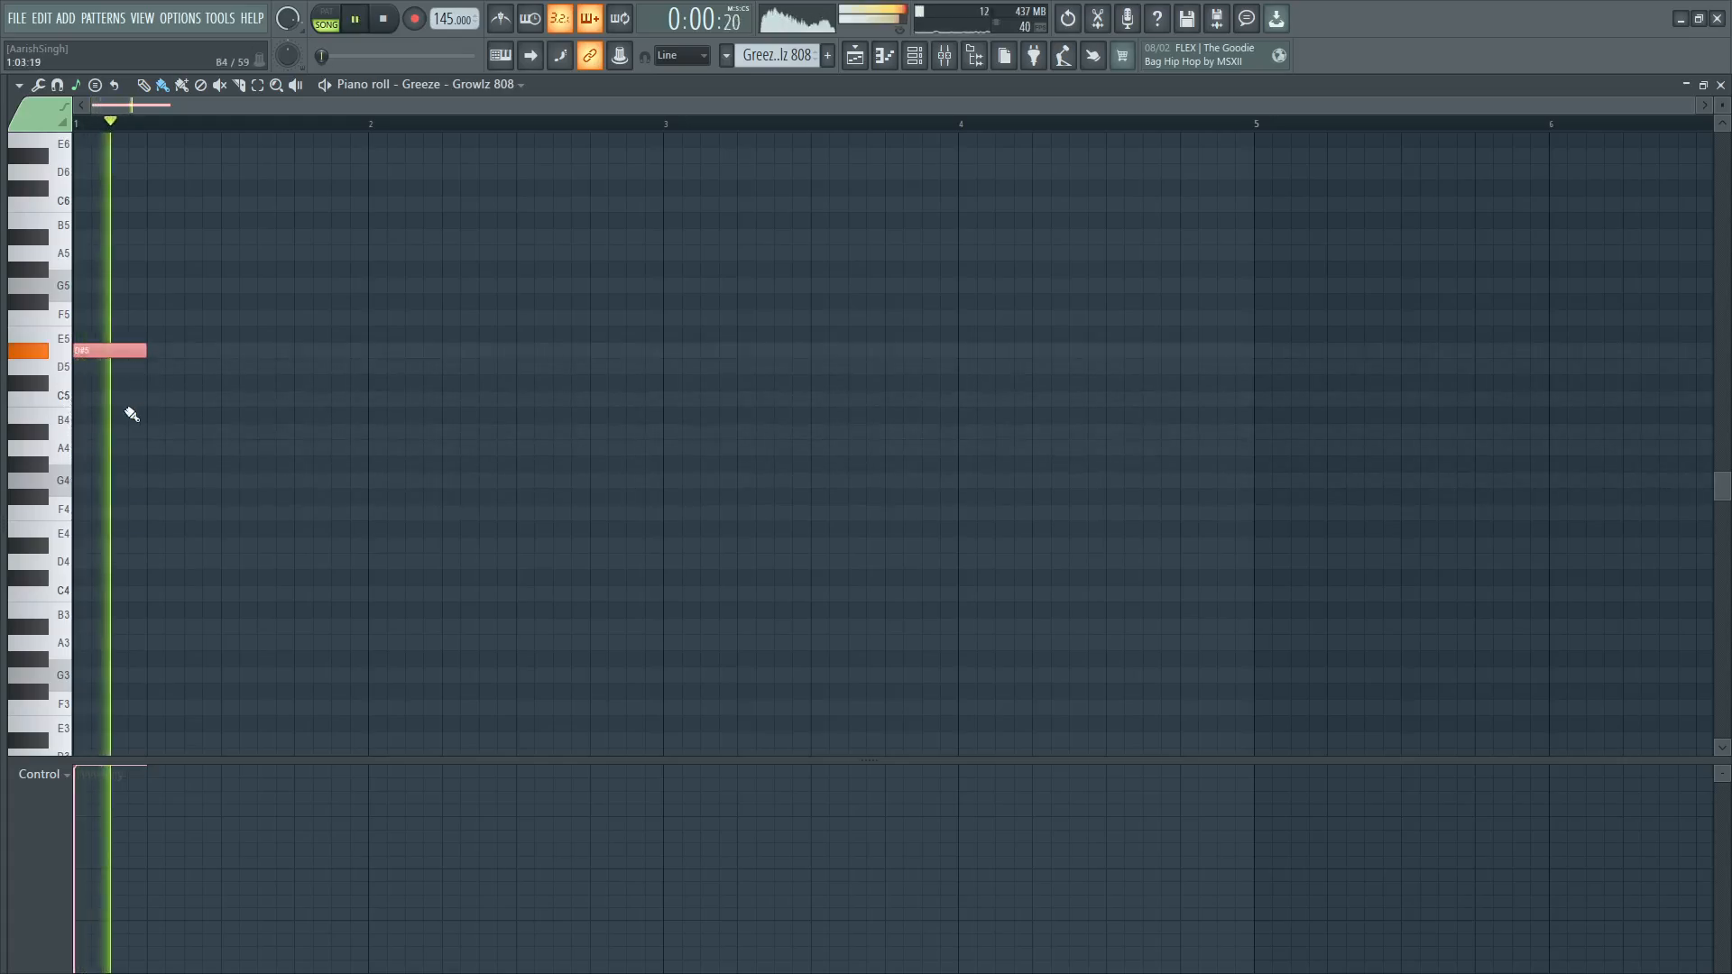
key("space")
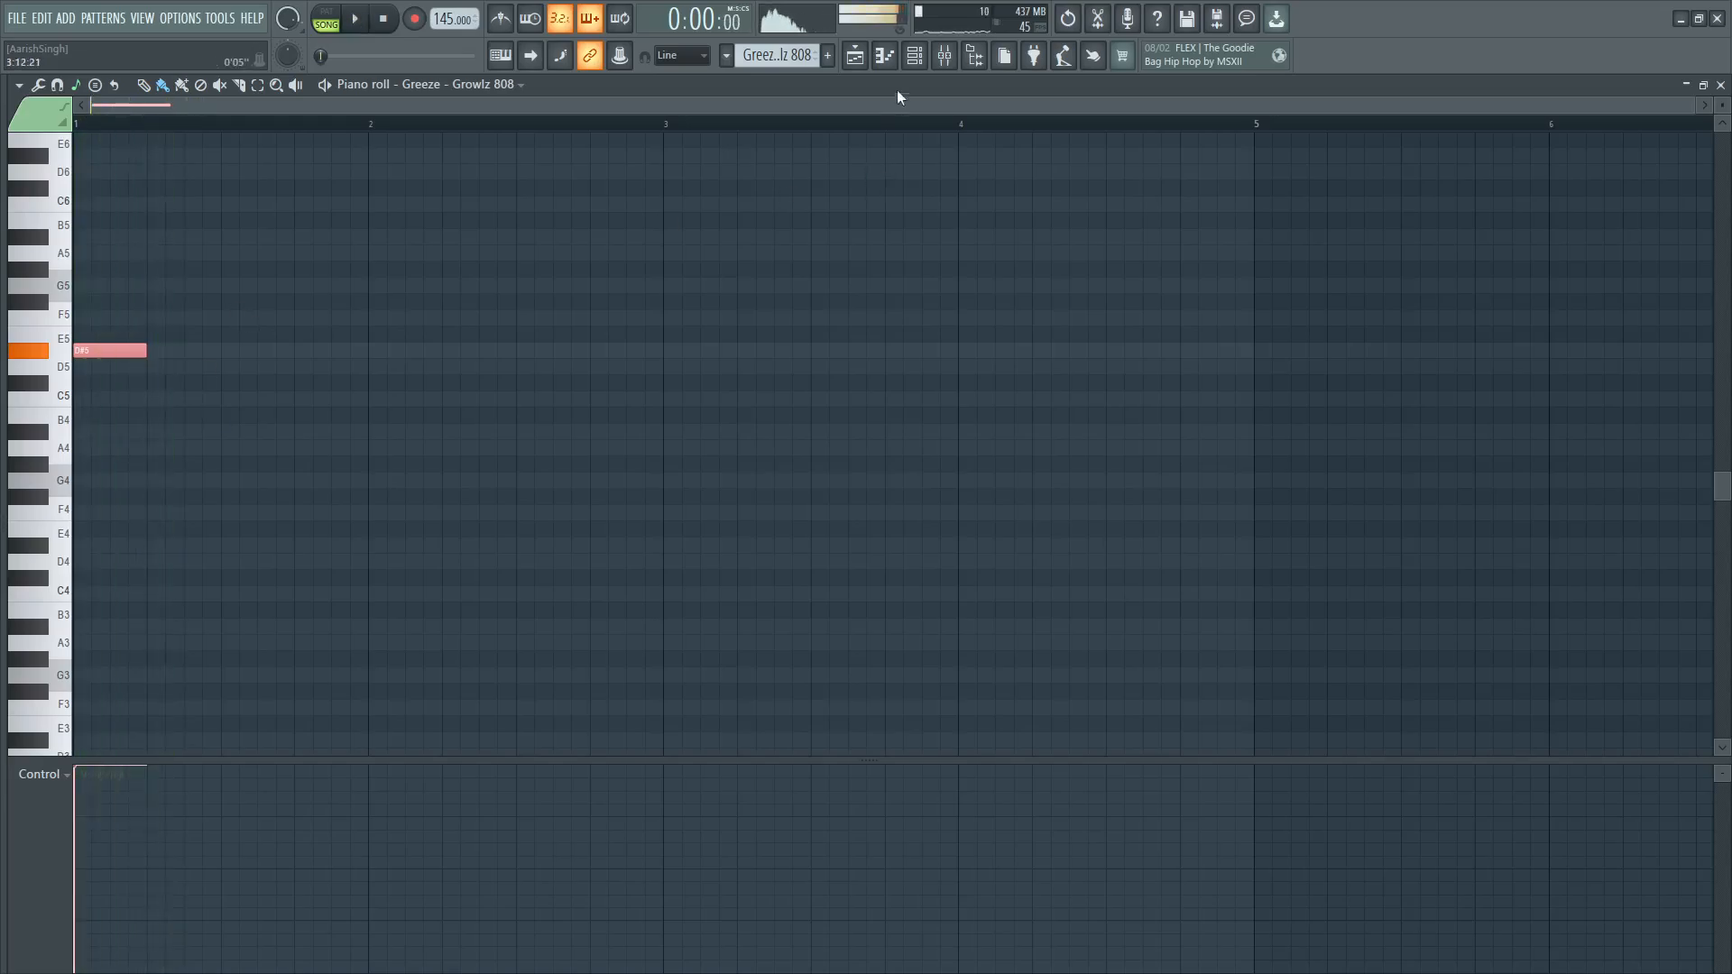
Enable the Growlz 808 channel's volume envelope with attack, decay, sustain and release at minimum and hold at maximum.
key("F6")
left_click(776, 337)
left_click(260, 371)
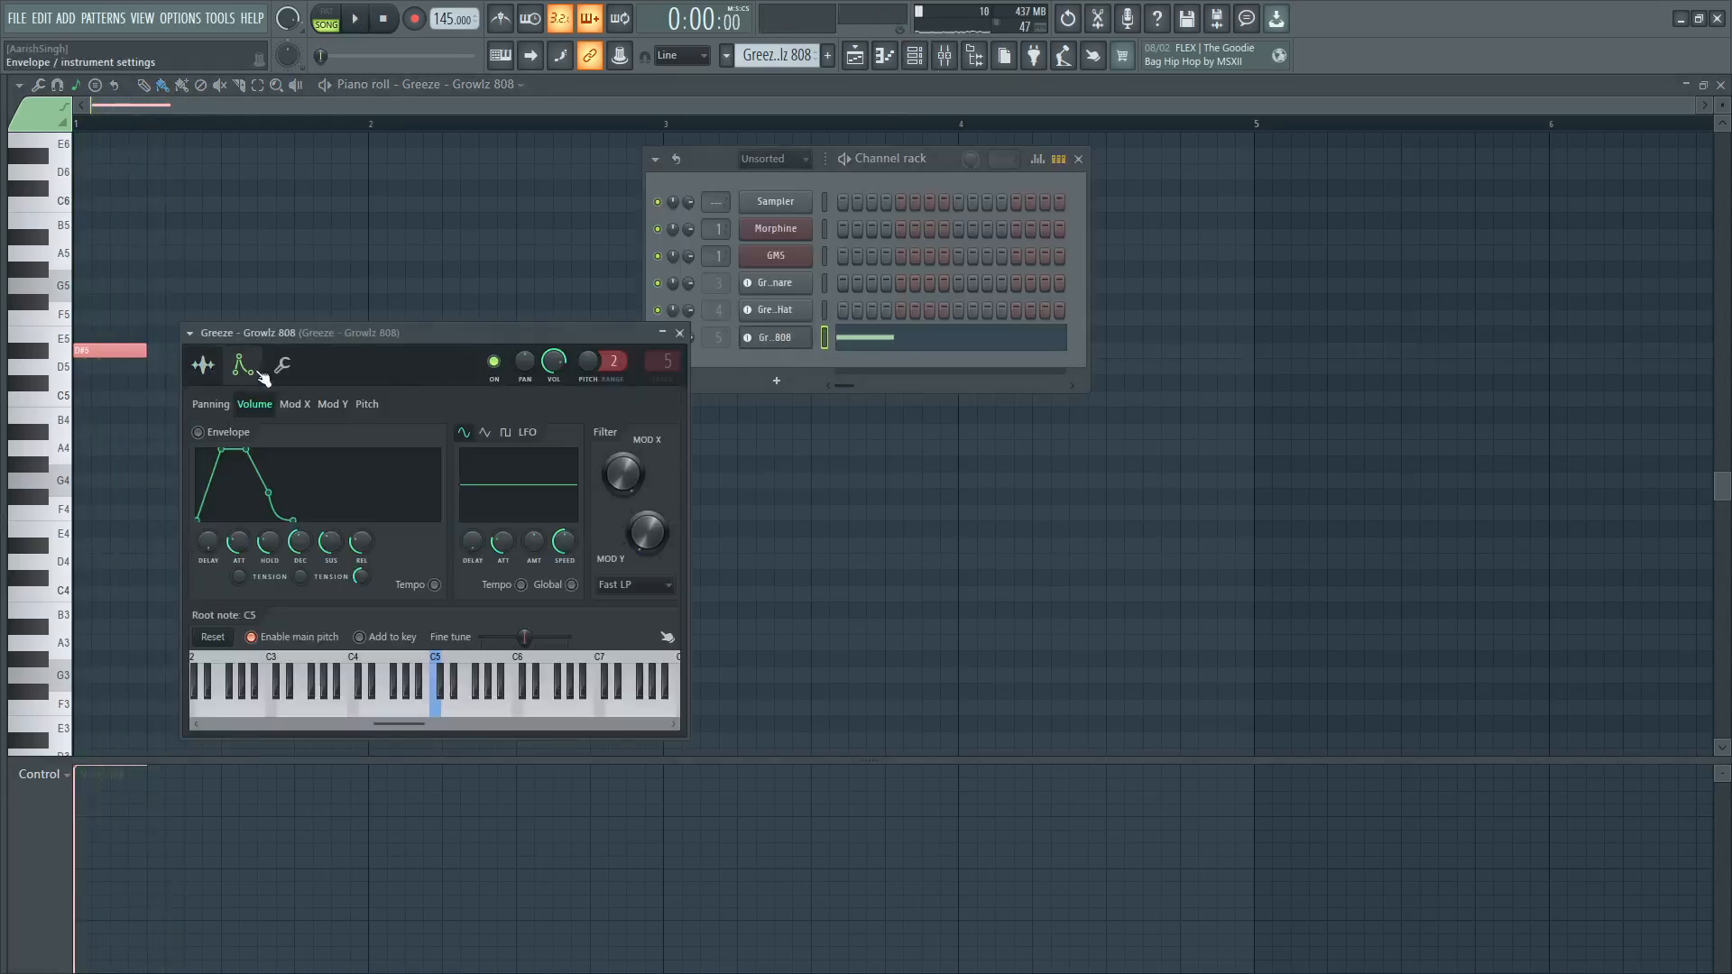
left_click_drag(238, 541, 238, 578)
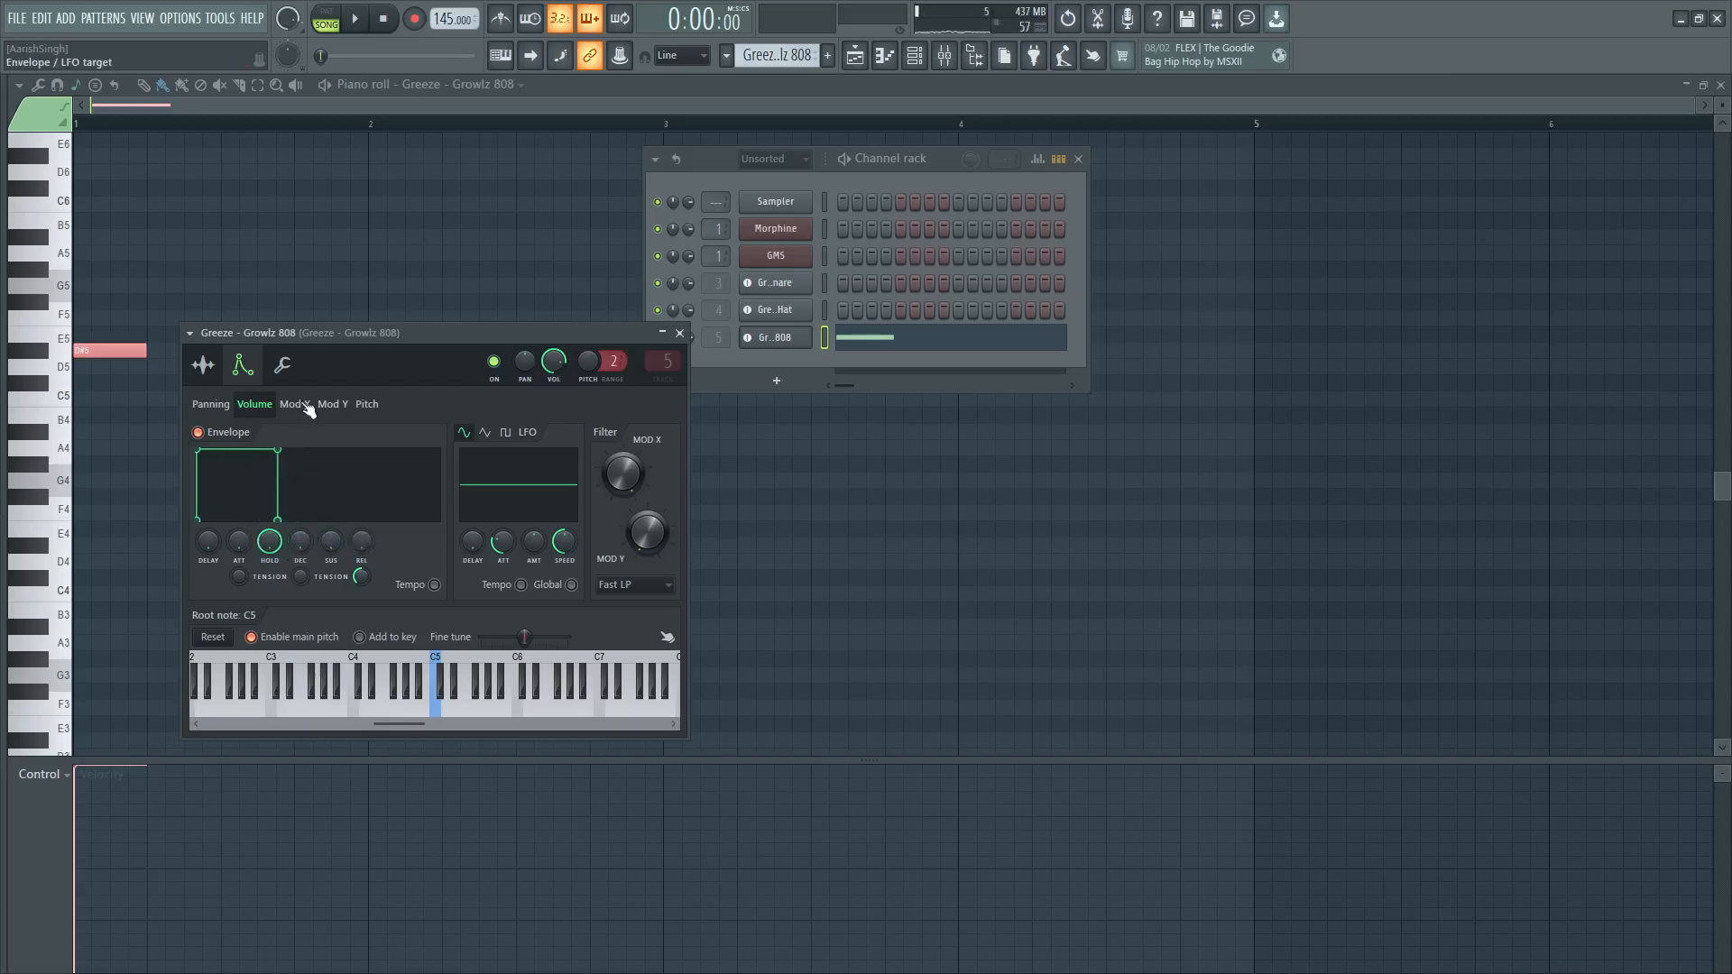
left_click(281, 364)
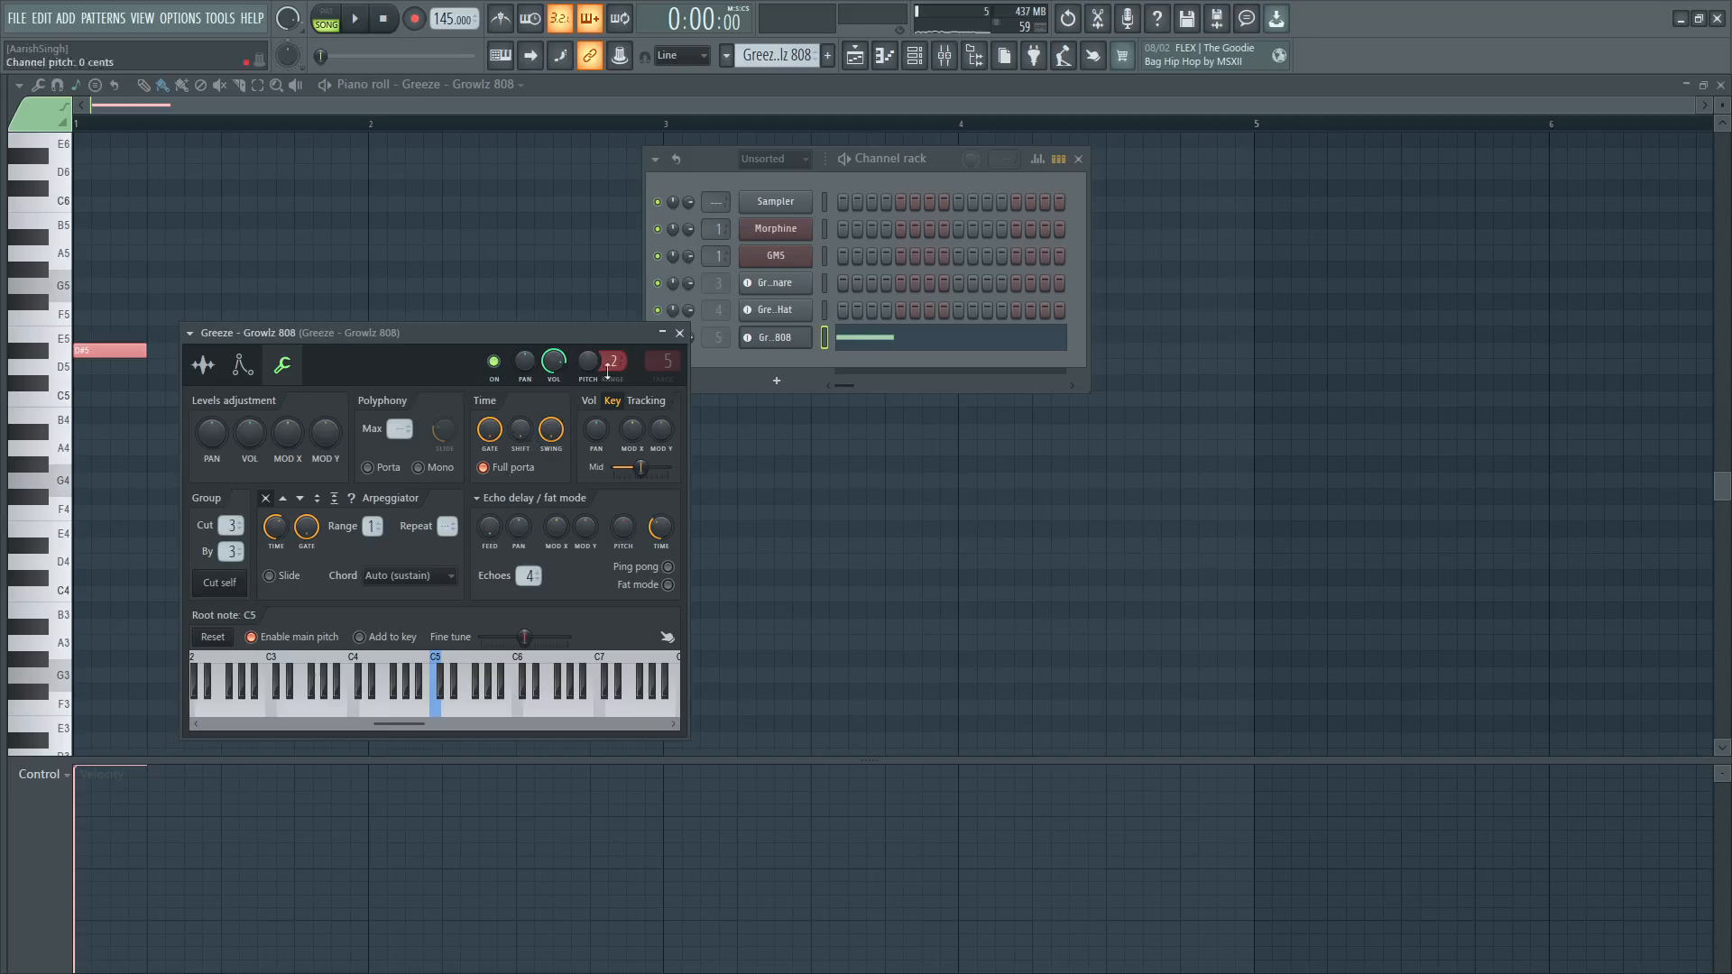
left_click(680, 333)
left_click(493, 88)
Add two back-to-back one-beat D#5 notes filling the second half of bar 2, auditioning the pattern.
key("space")
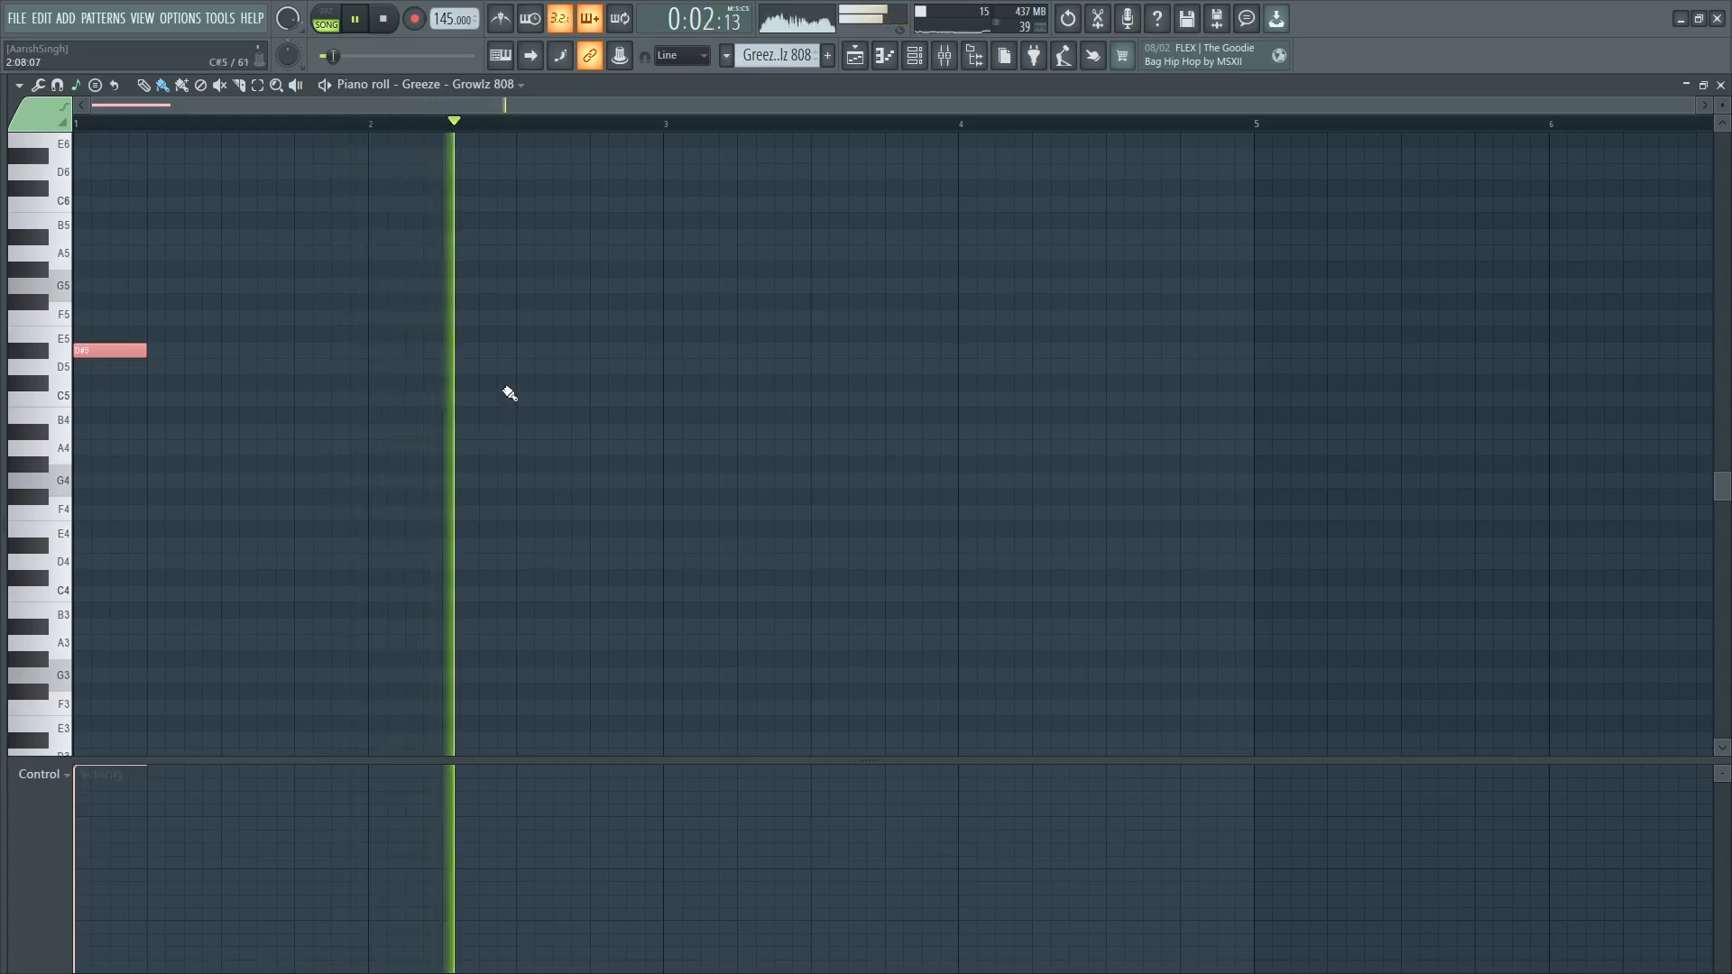
left_click(521, 351)
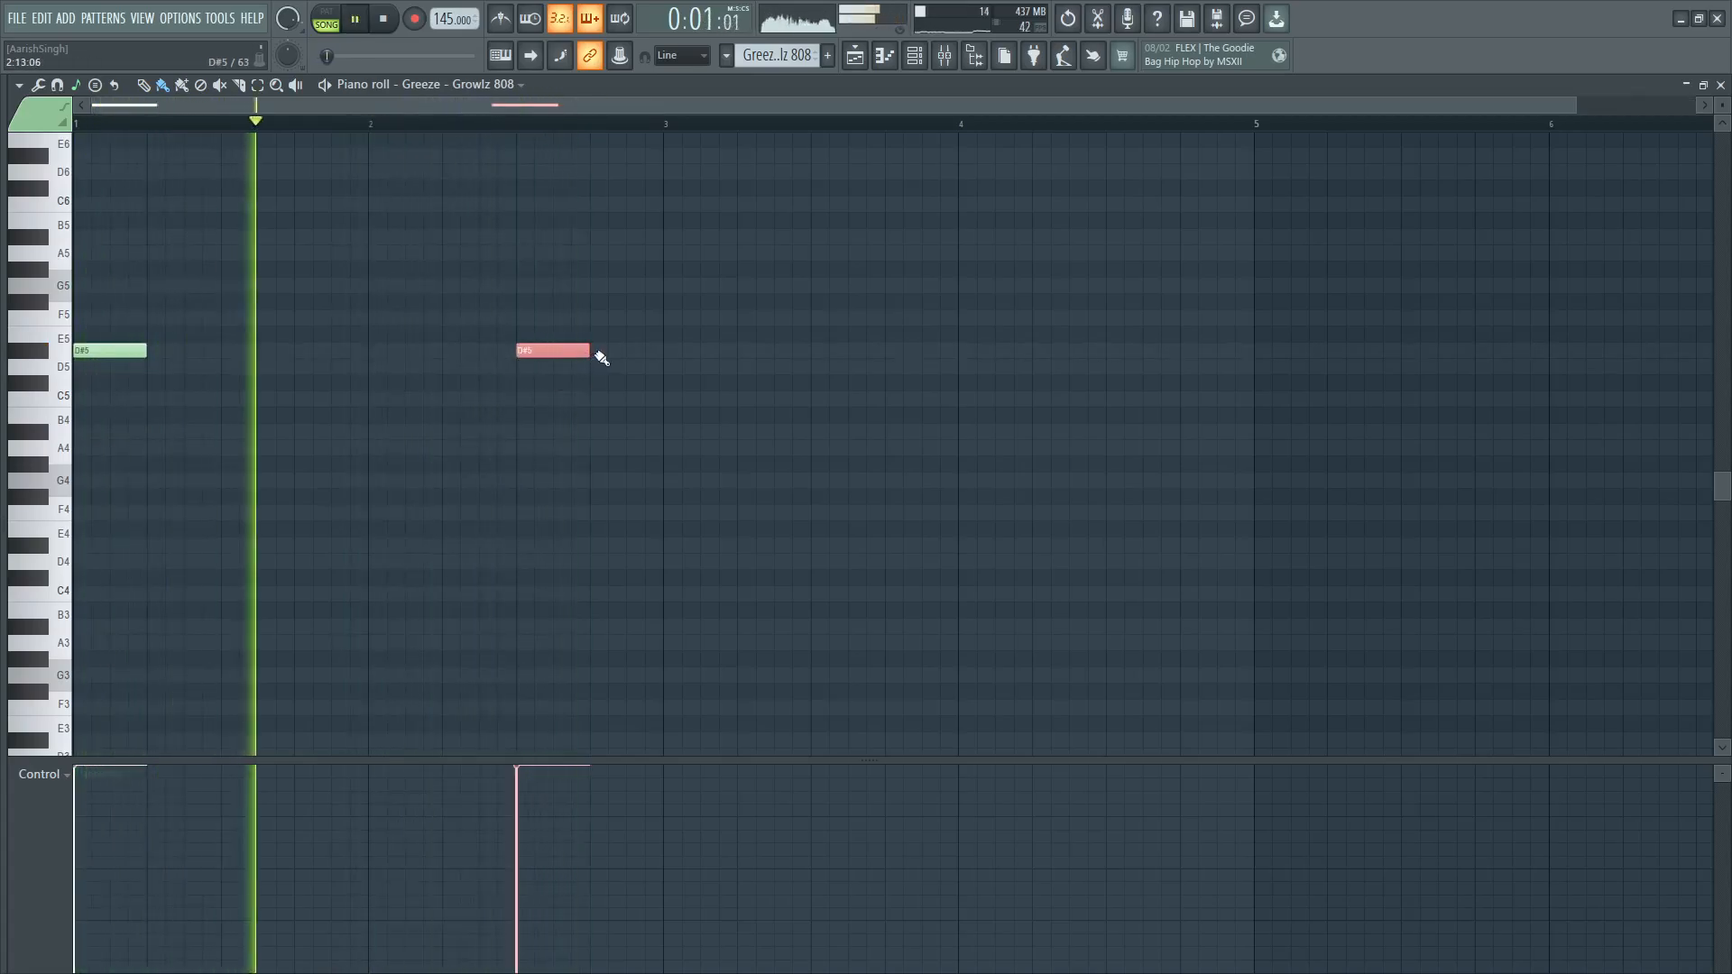
left_click(600, 351)
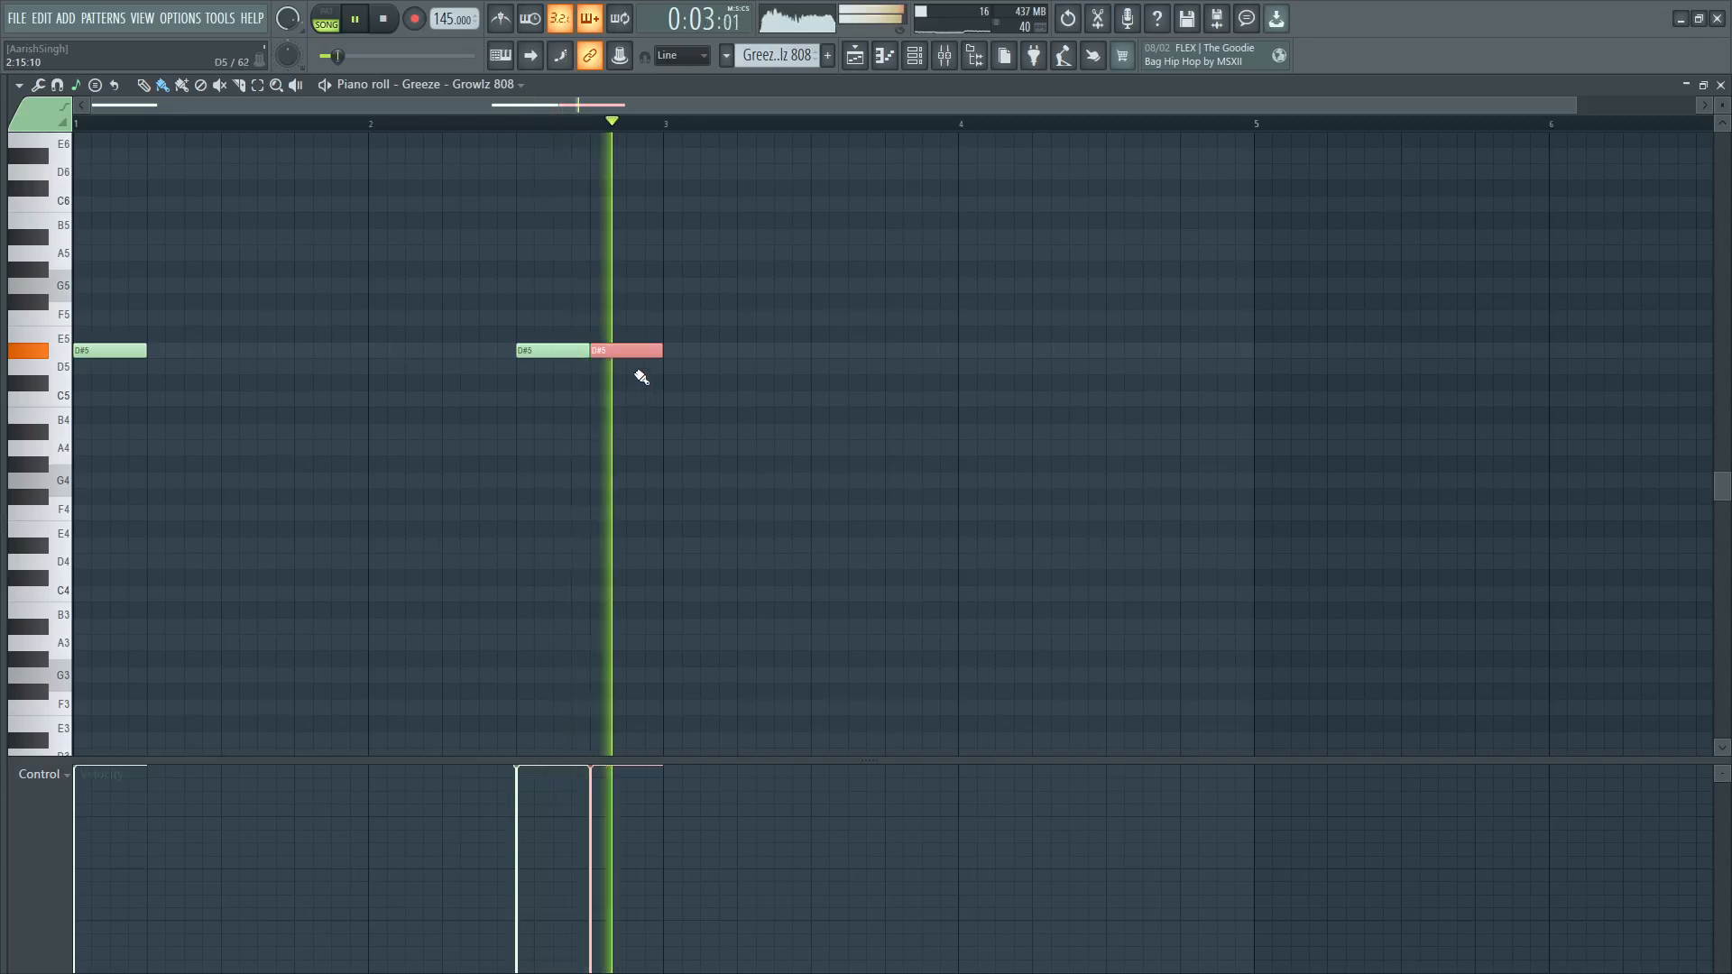
key("space")
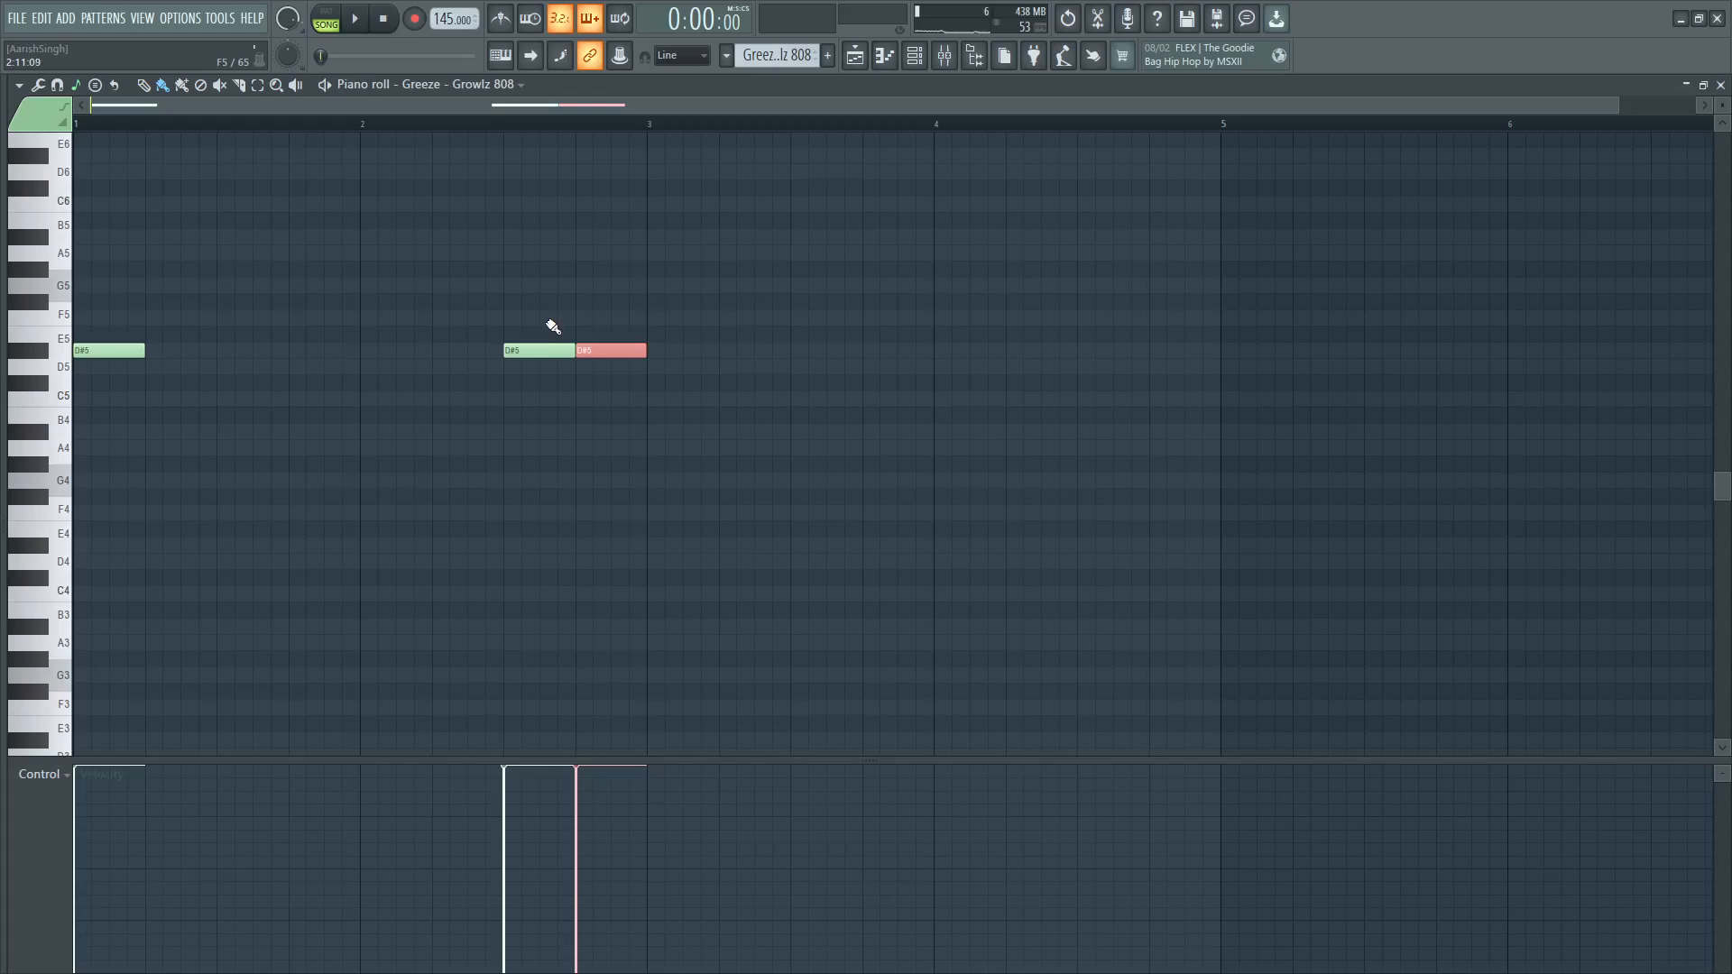
With snap at 1/2 step, add a half-step-long A#5 note at 2:11 and make it a slide note.
left_click(541, 238)
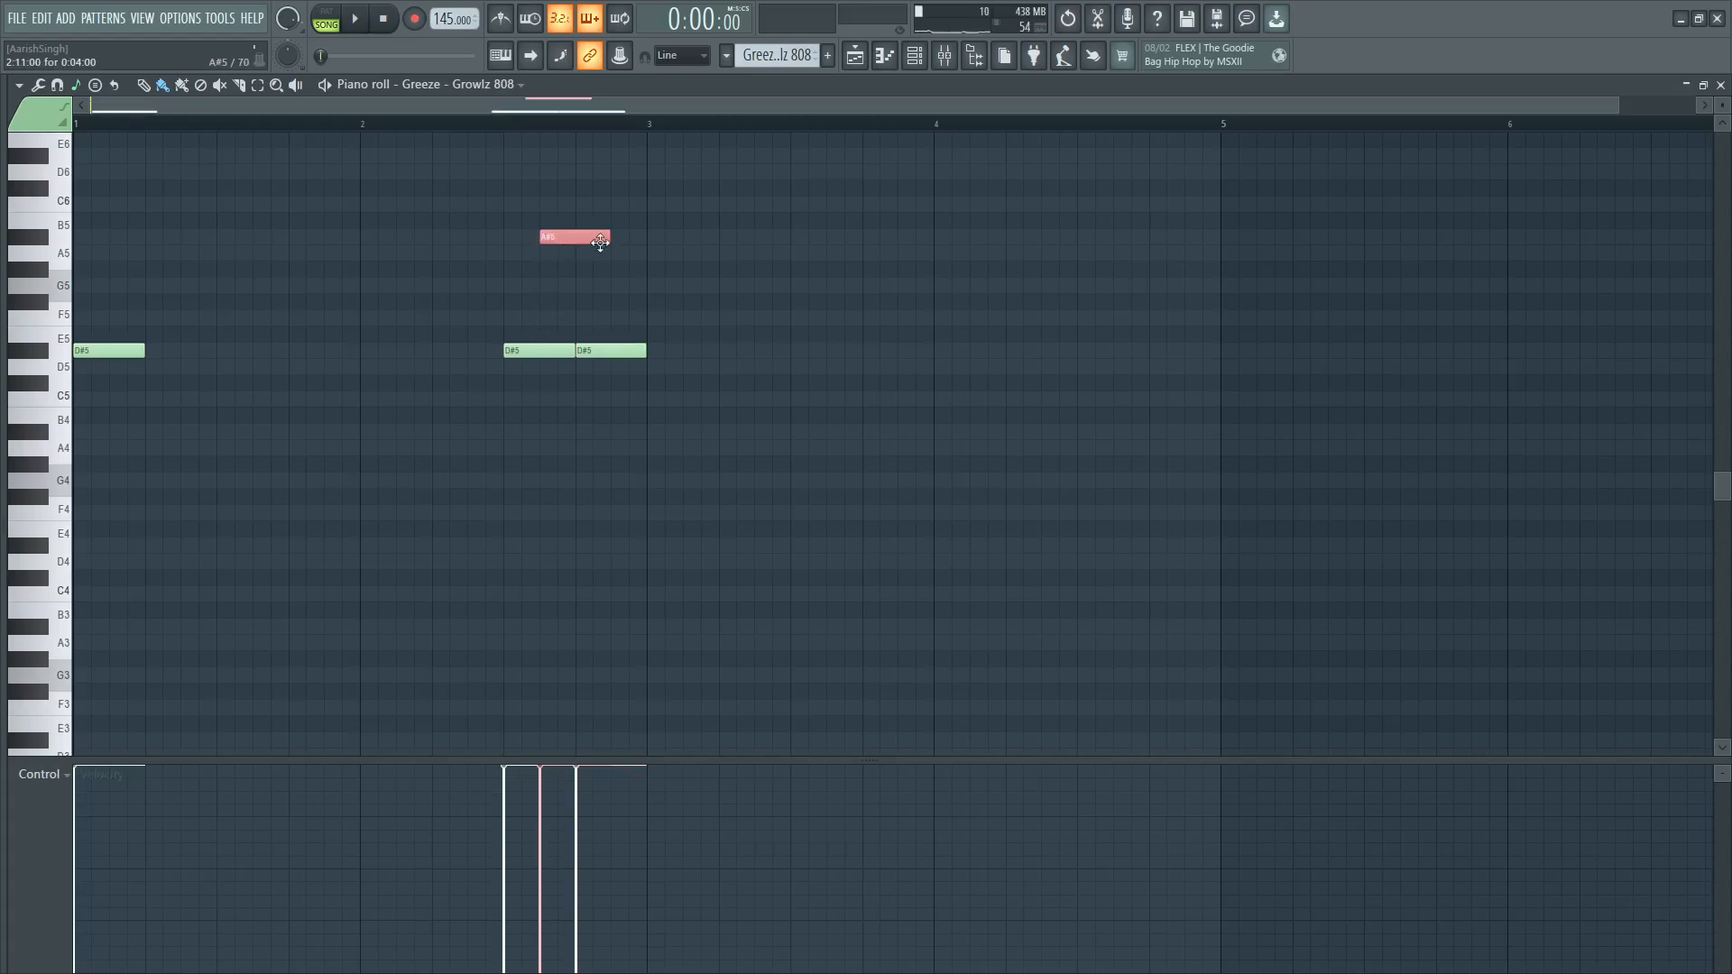
left_click_drag(603, 237, 522, 237)
left_click(681, 55)
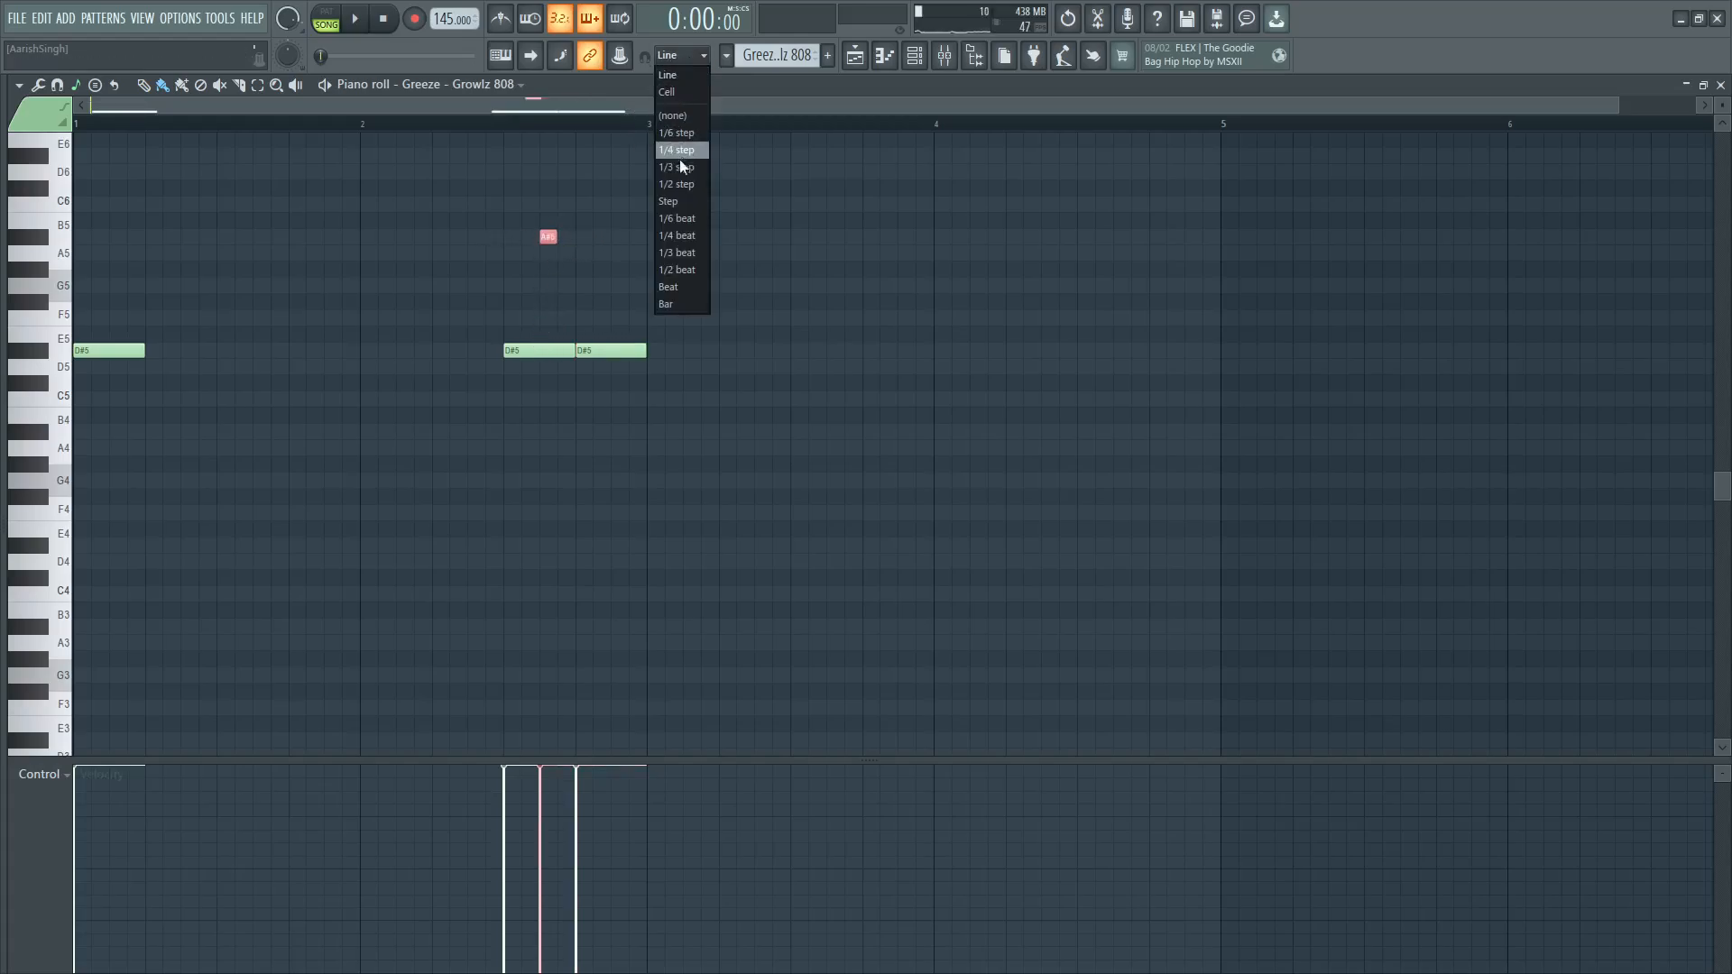
left_click(657, 193)
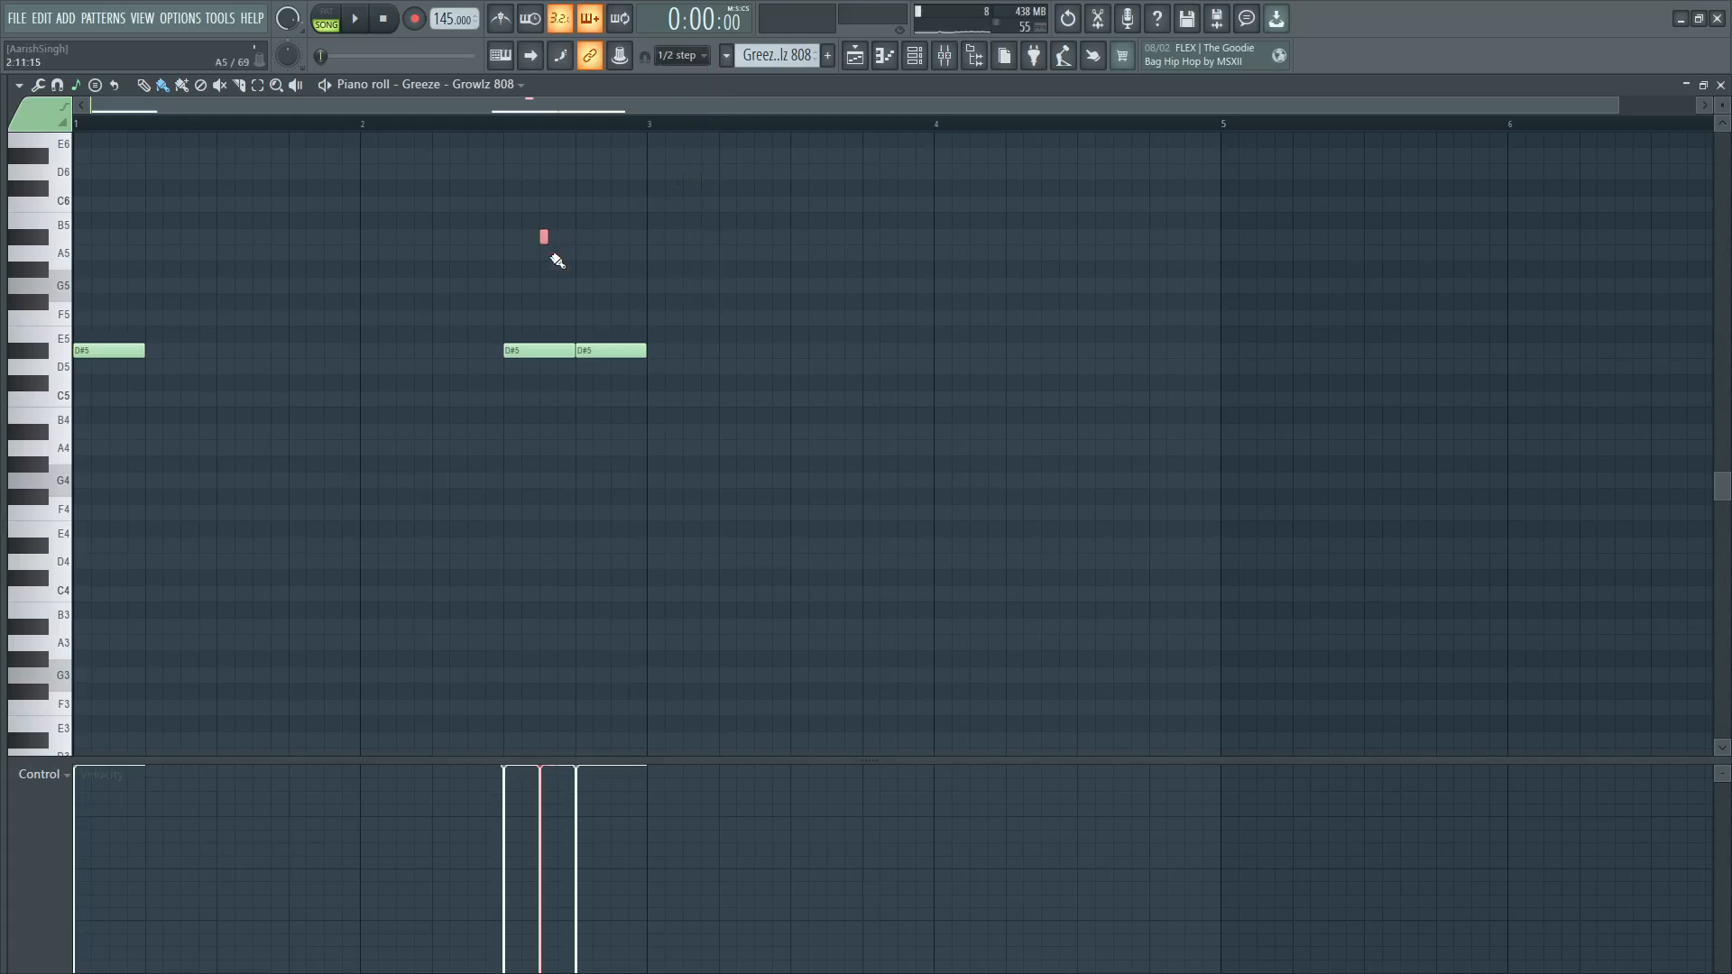
key("space")
double_click(544, 236)
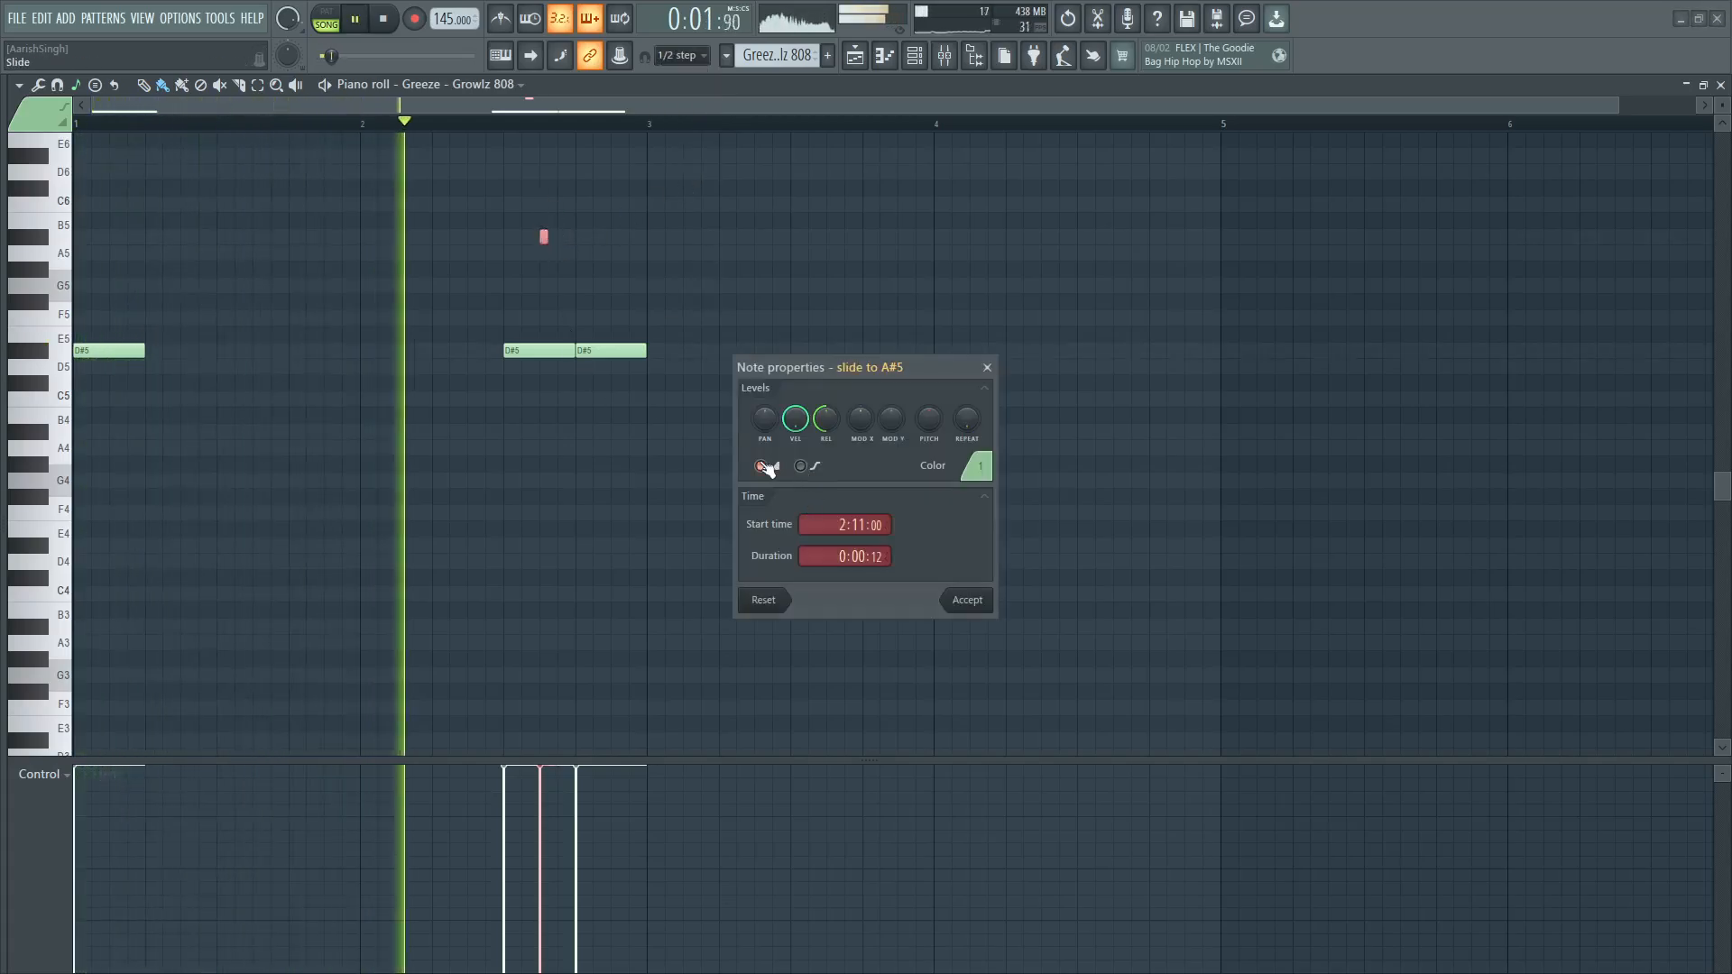
left_click(967, 600)
key("space")
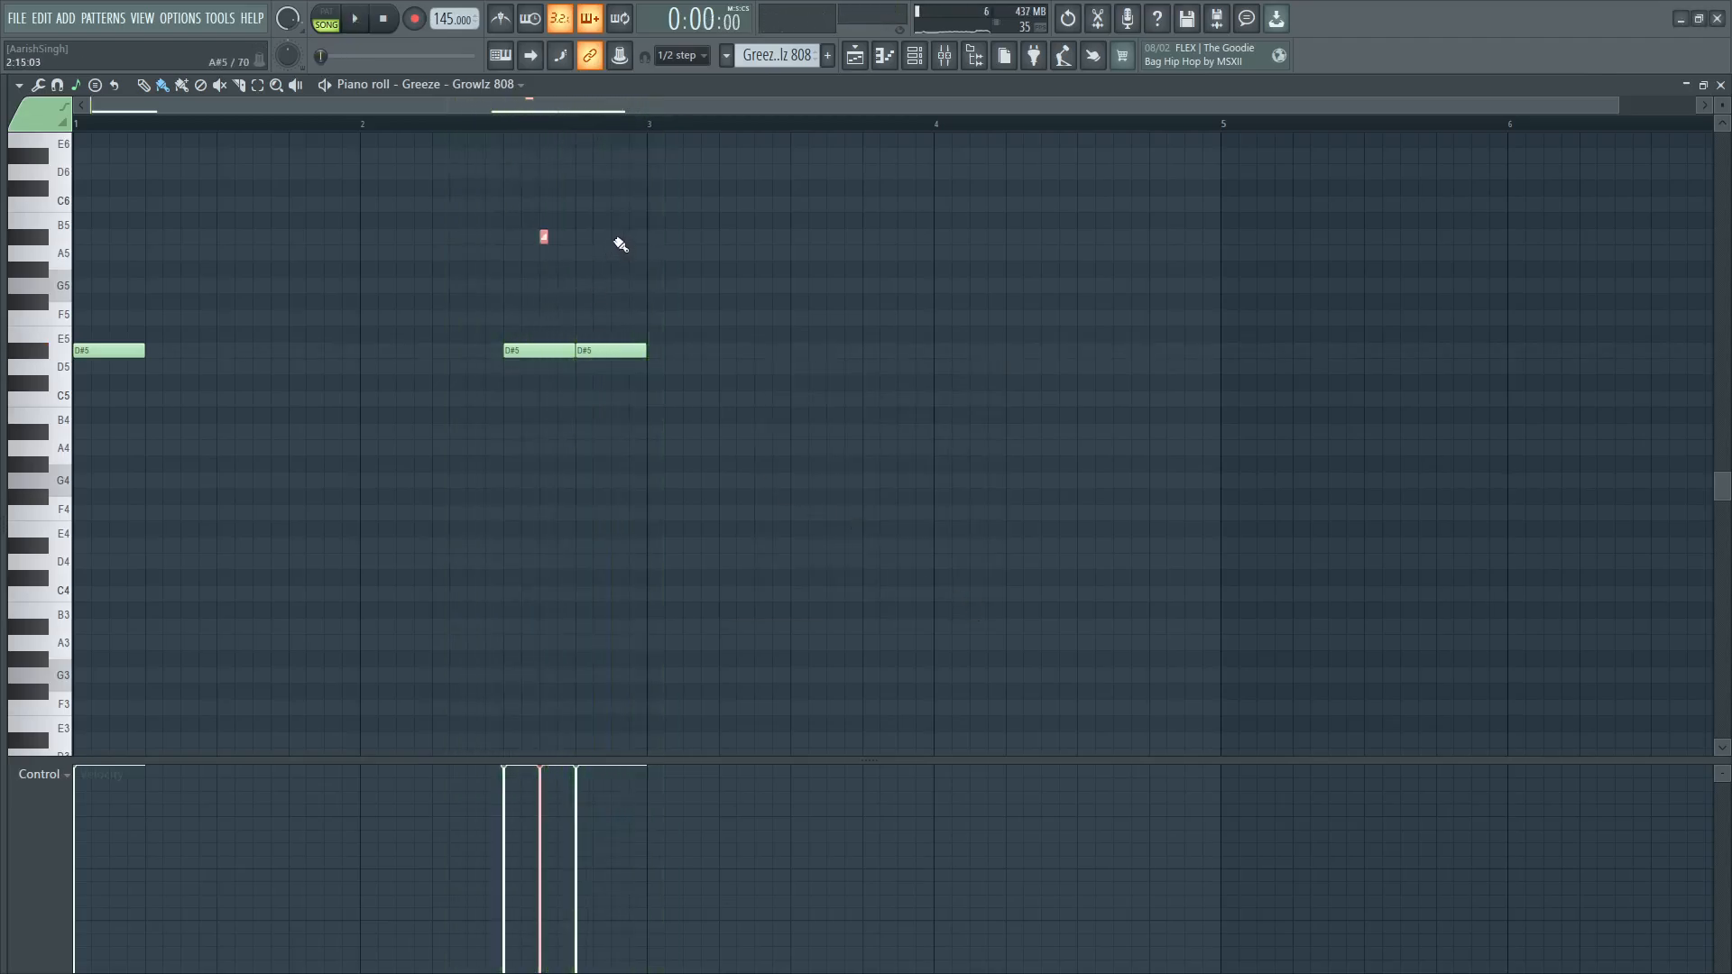
Duplicate the notes of bars 1–2 into bars 3–4 and play back the extended pattern.
left_click_drag(684, 178, 686, 351)
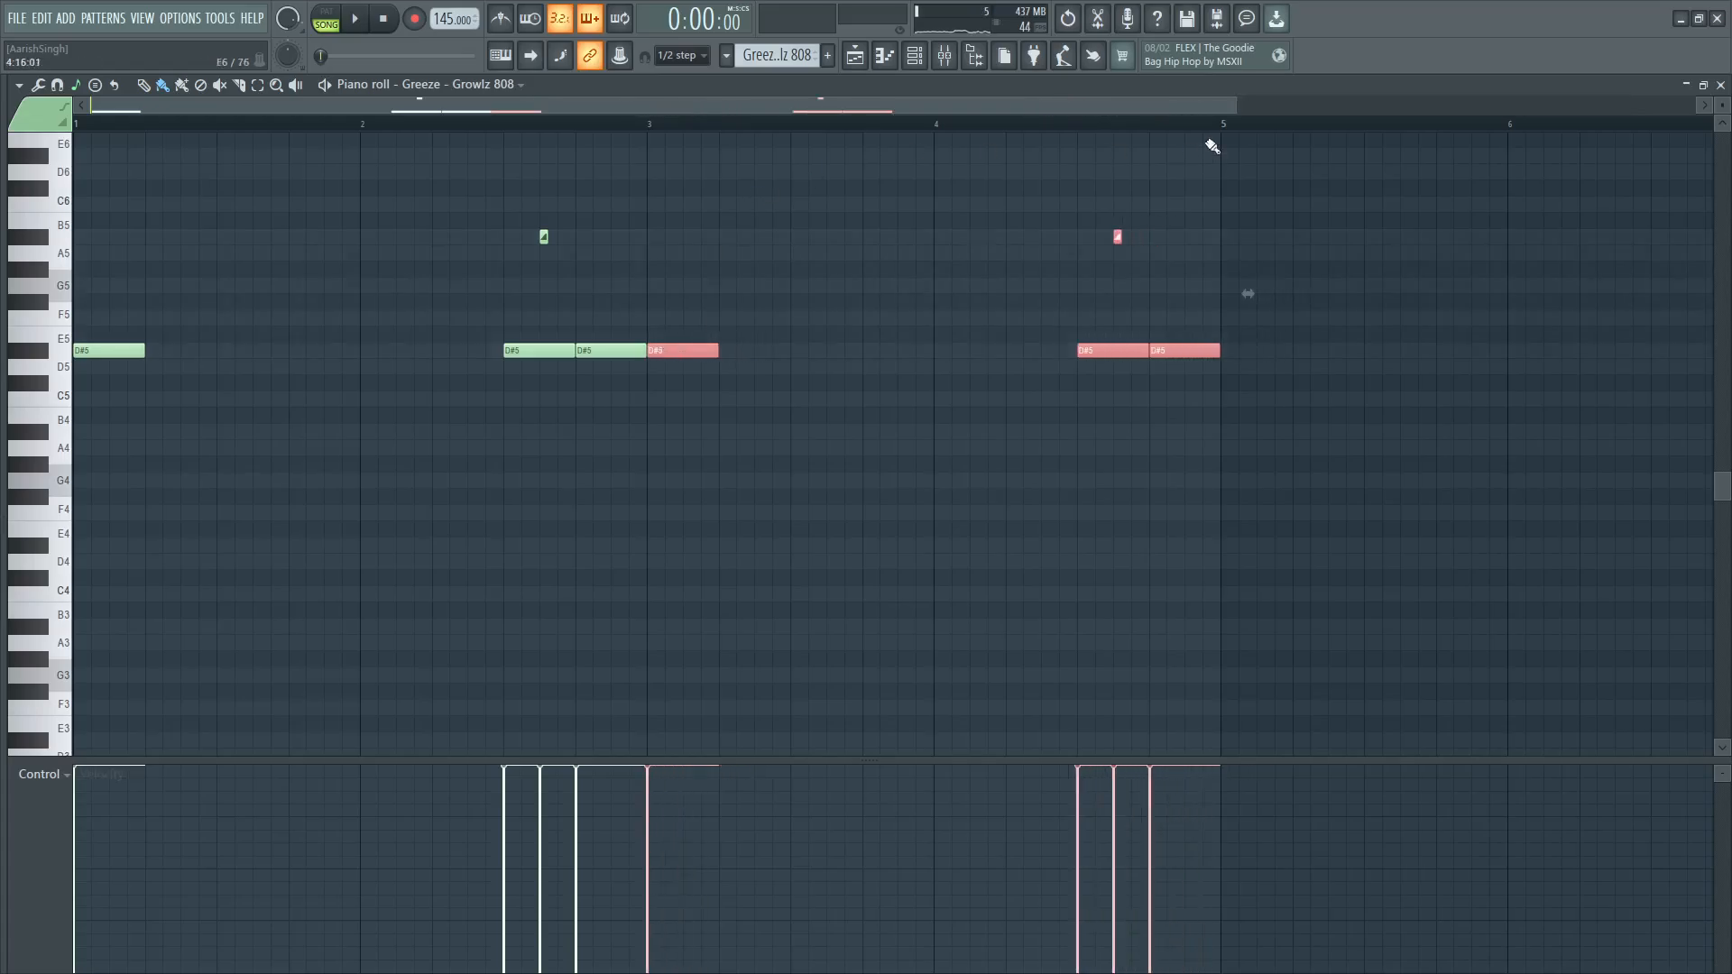
left_click_drag(1235, 107, 1345, 107)
key("space")
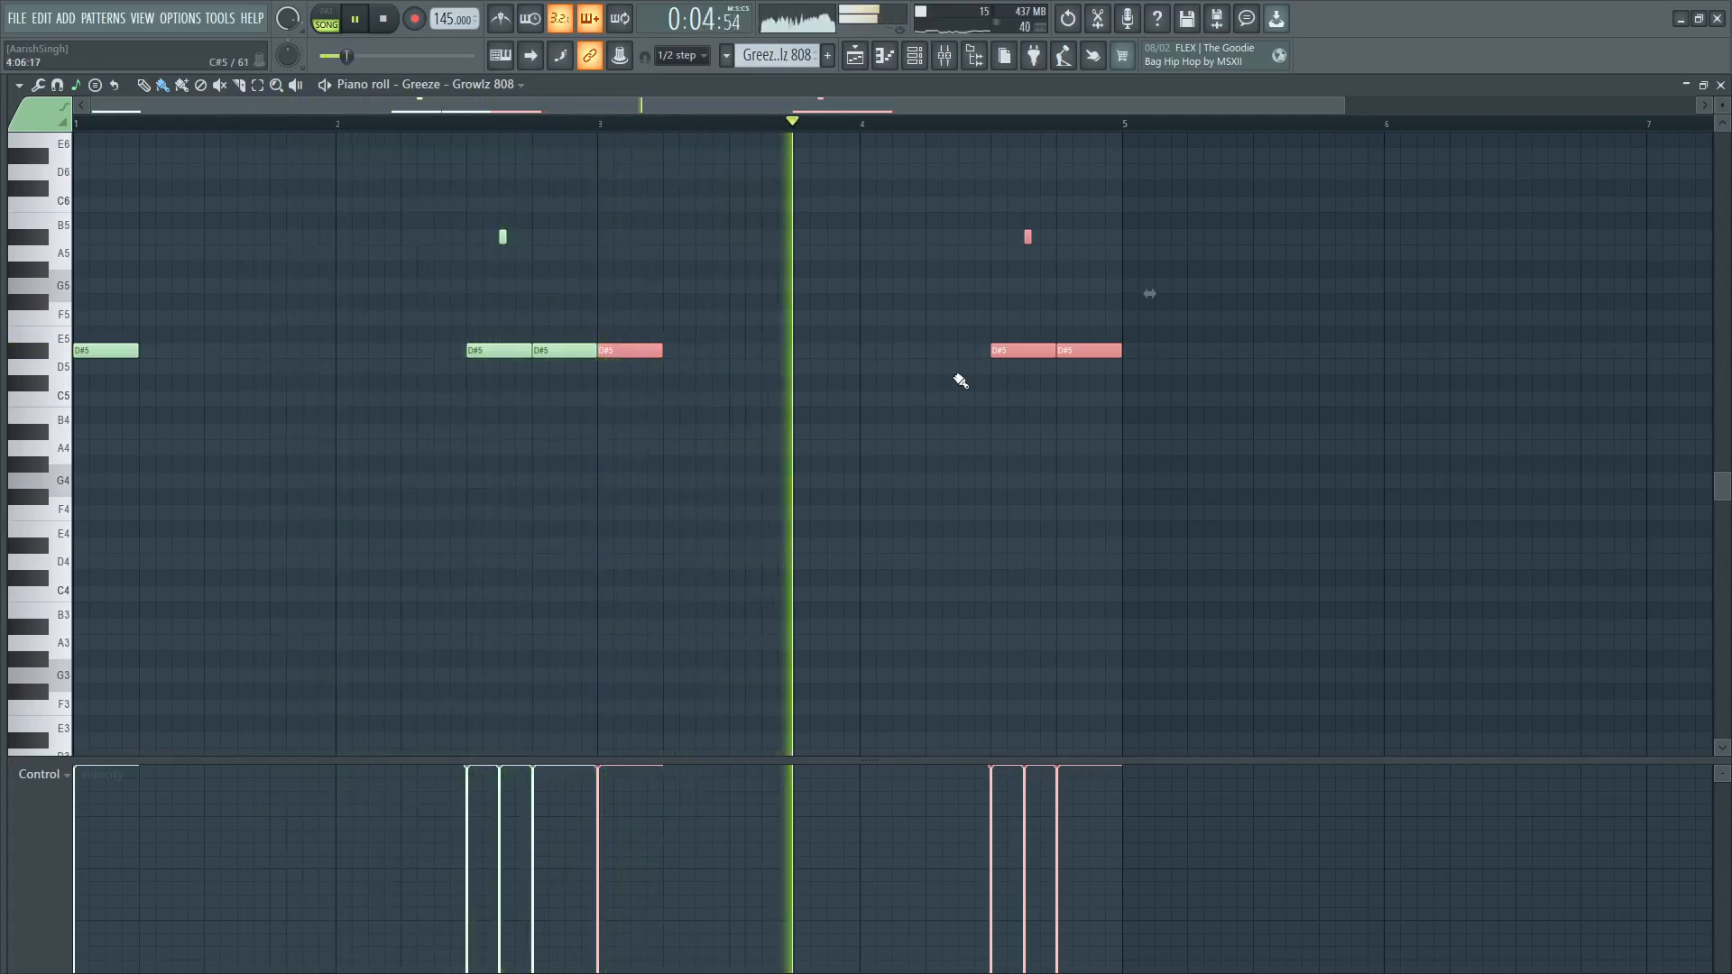
key("space")
Add a one-beat D#5 note at the start of bar 4 with a one-beat A#5 slide note above it.
left_click(863, 350)
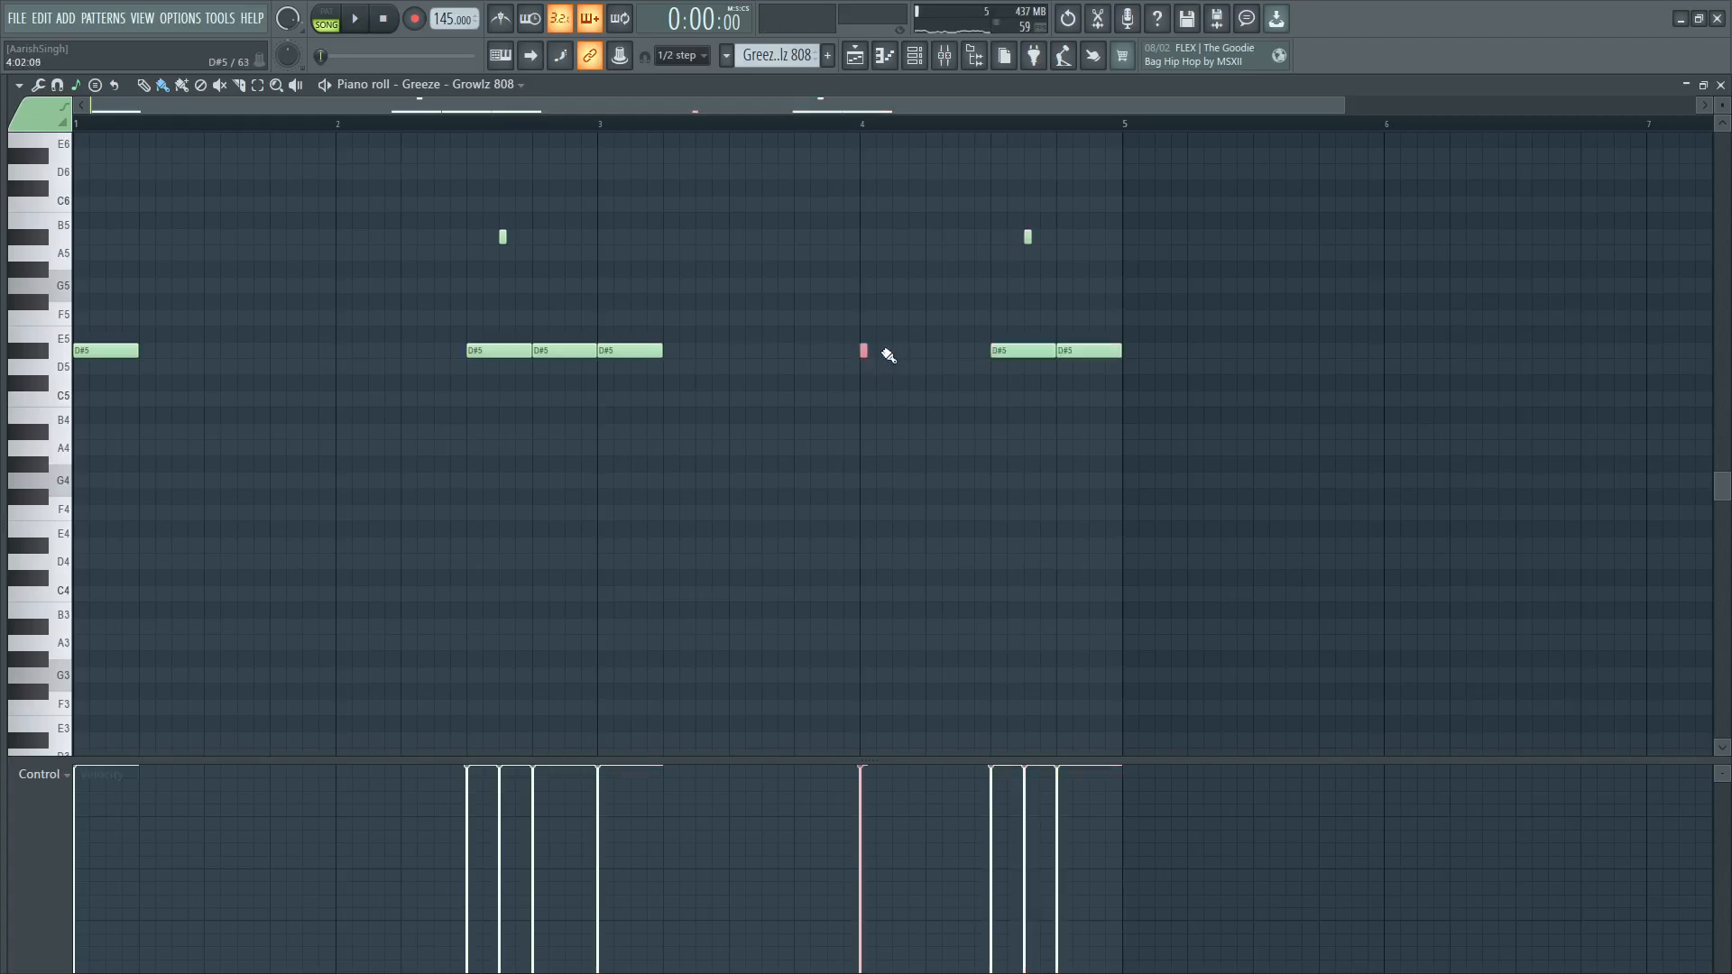
left_click_drag(867, 356, 924, 361)
left_click(868, 238)
double_click(884, 238)
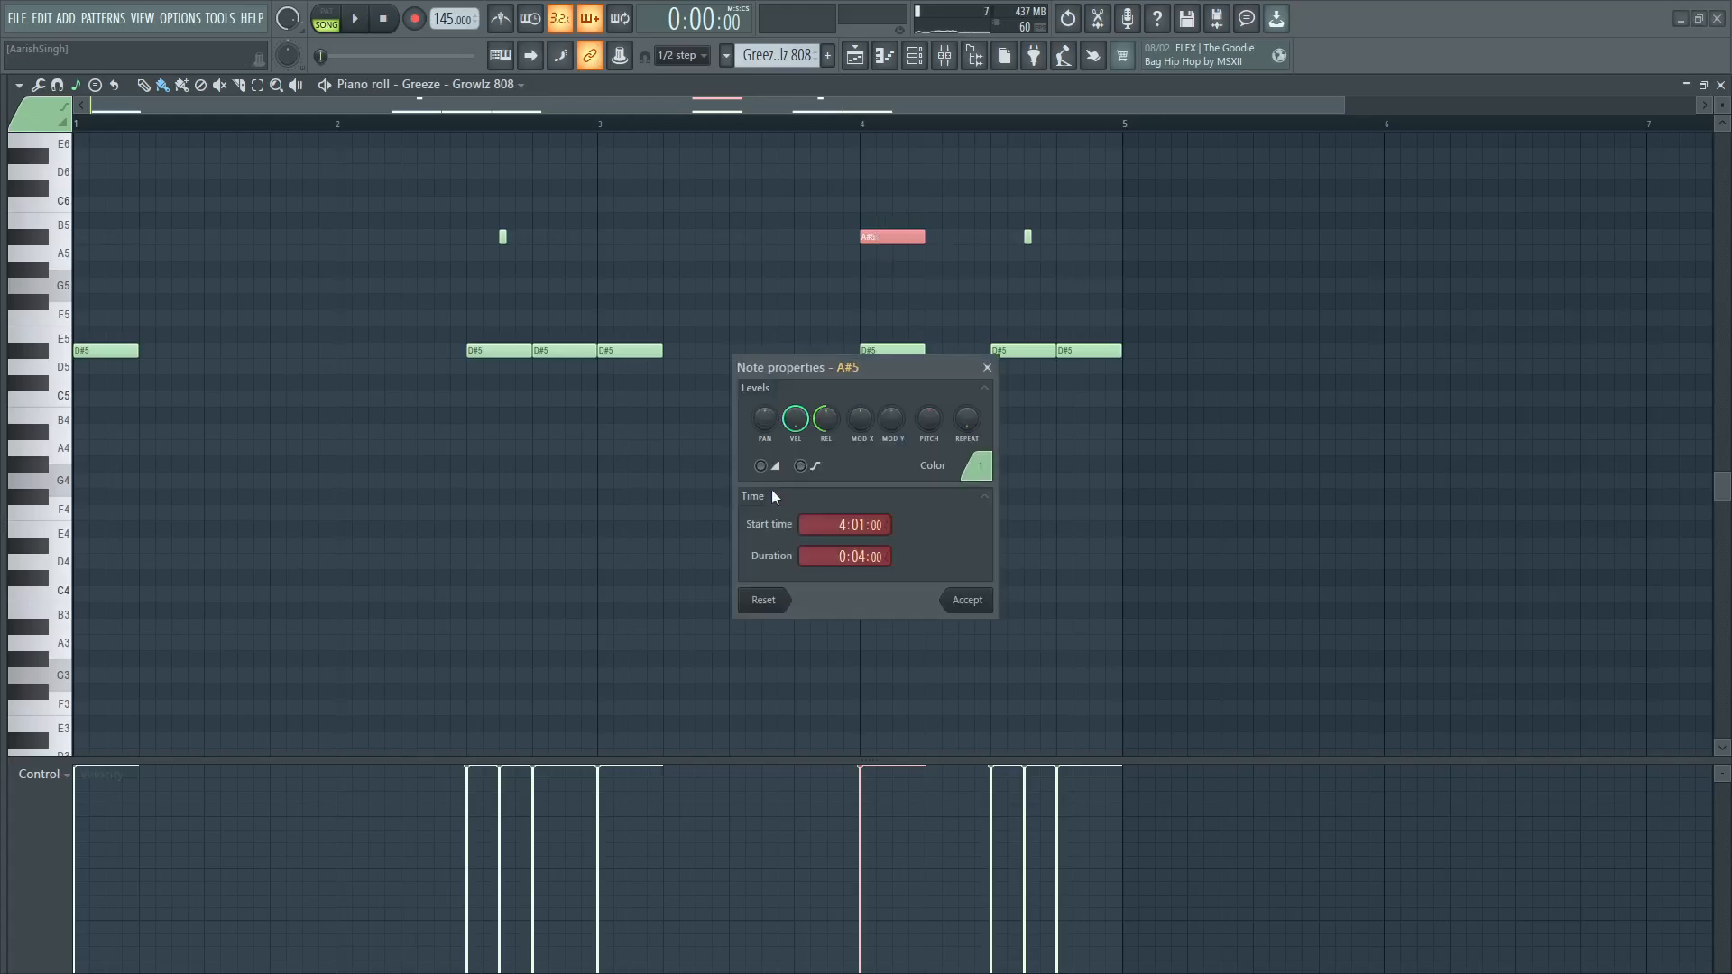
left_click(959, 600)
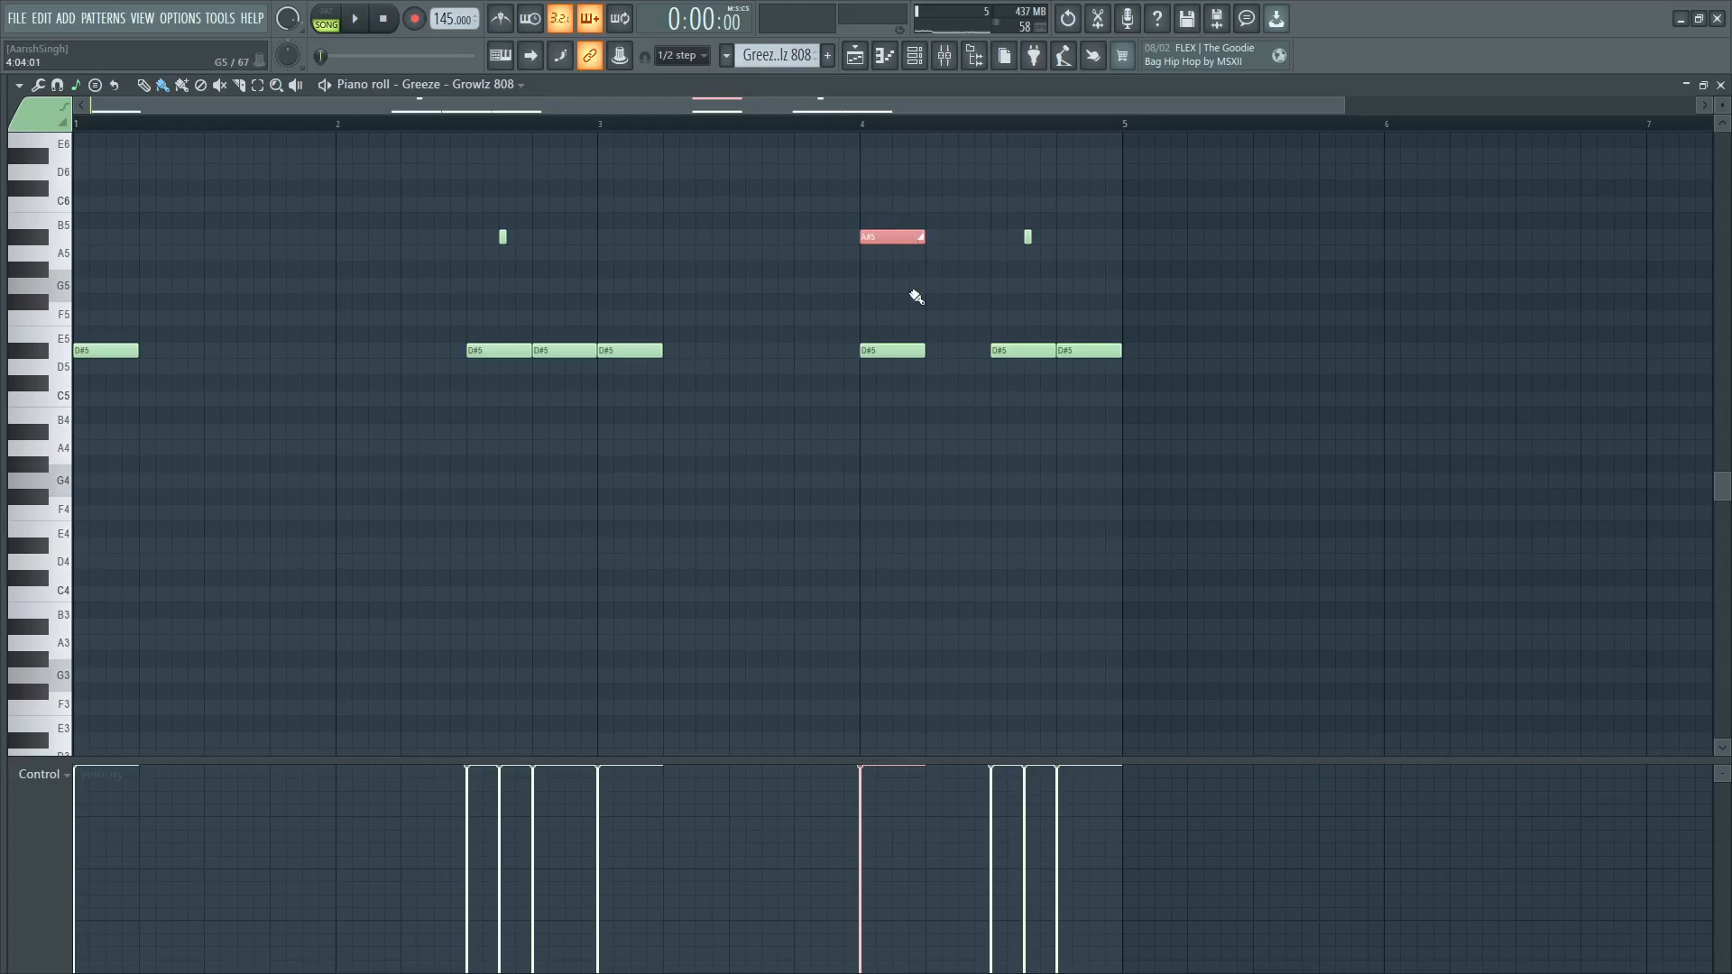
Lower the velocity of the D#5 note at the start of bar 4 to near minimum and audition it.
left_click_drag(903, 279, 883, 375)
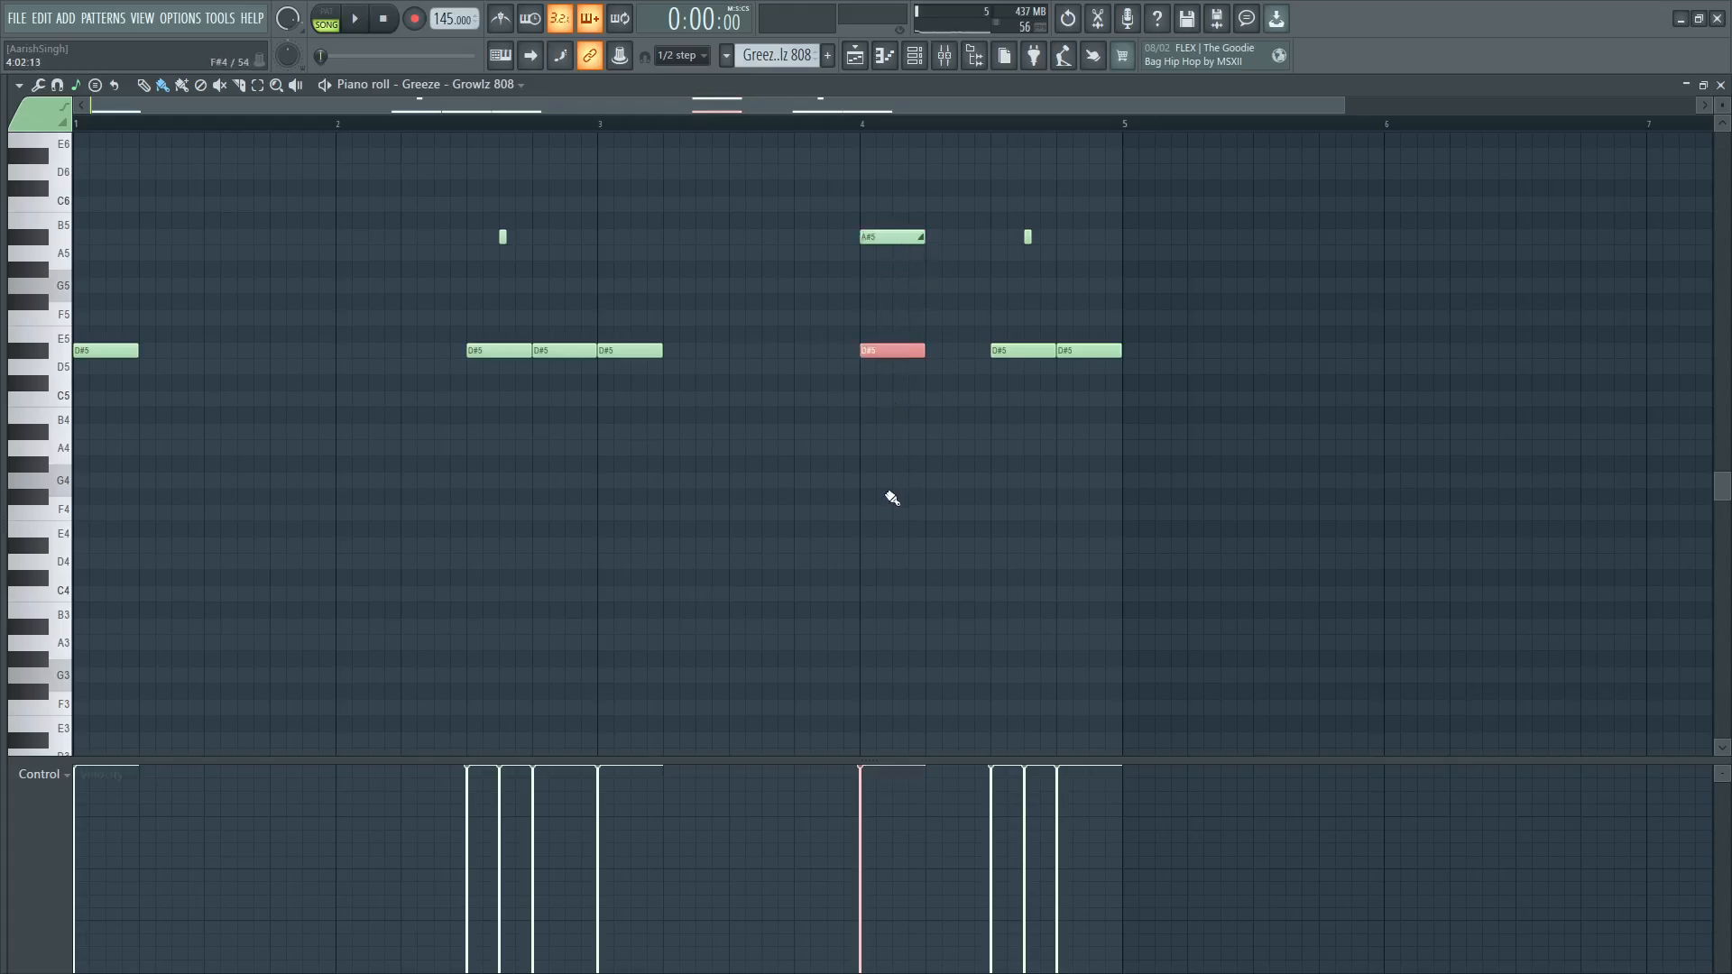
scroll(891, 498, "down", 4)
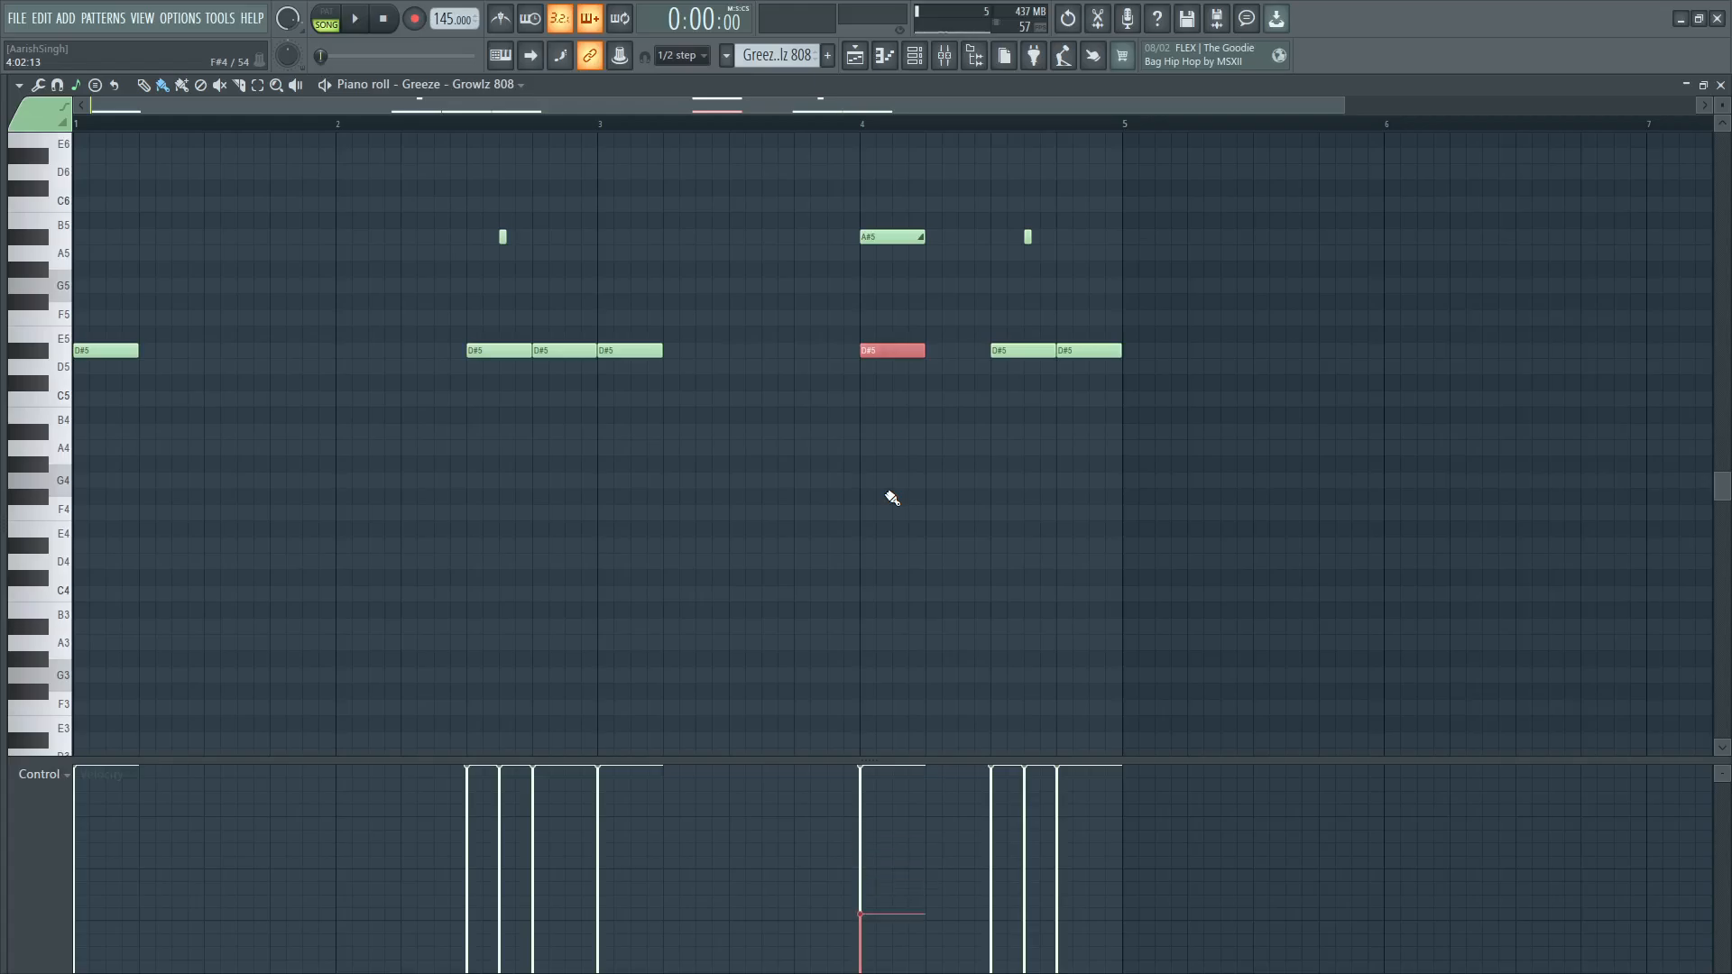
key("space")
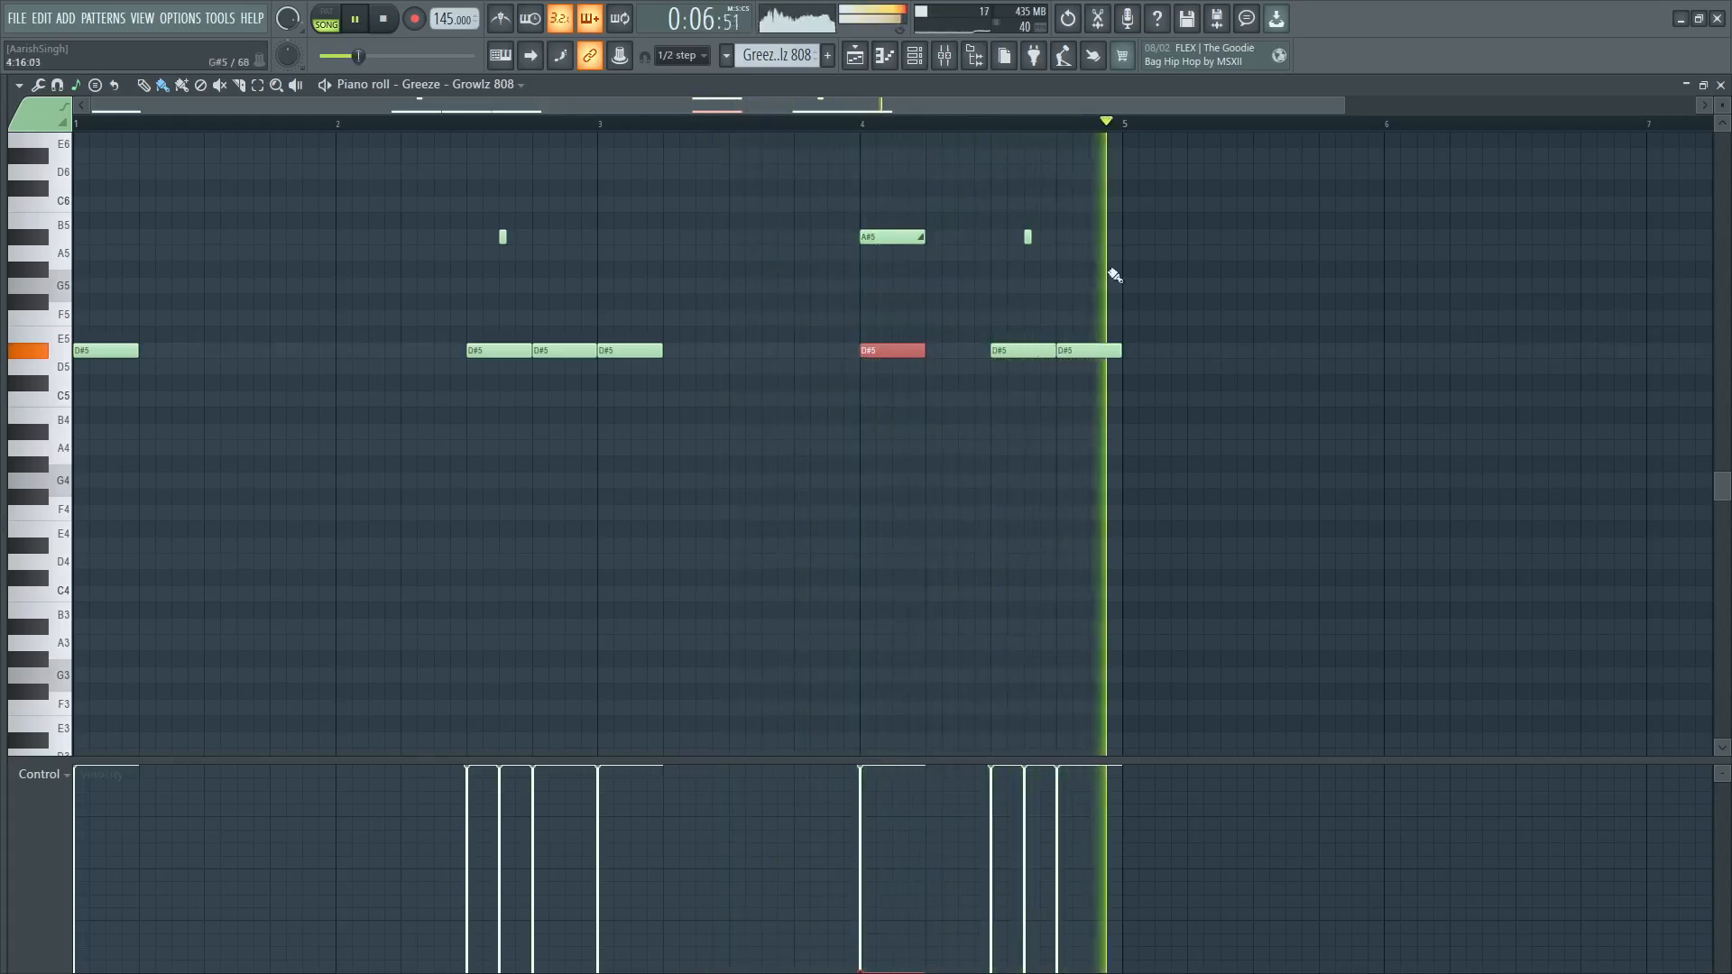
key("space")
Copy the short A#5 slide note in bar 4 to 4:15, above the last D#5 note, and play it.
left_click(1027, 239)
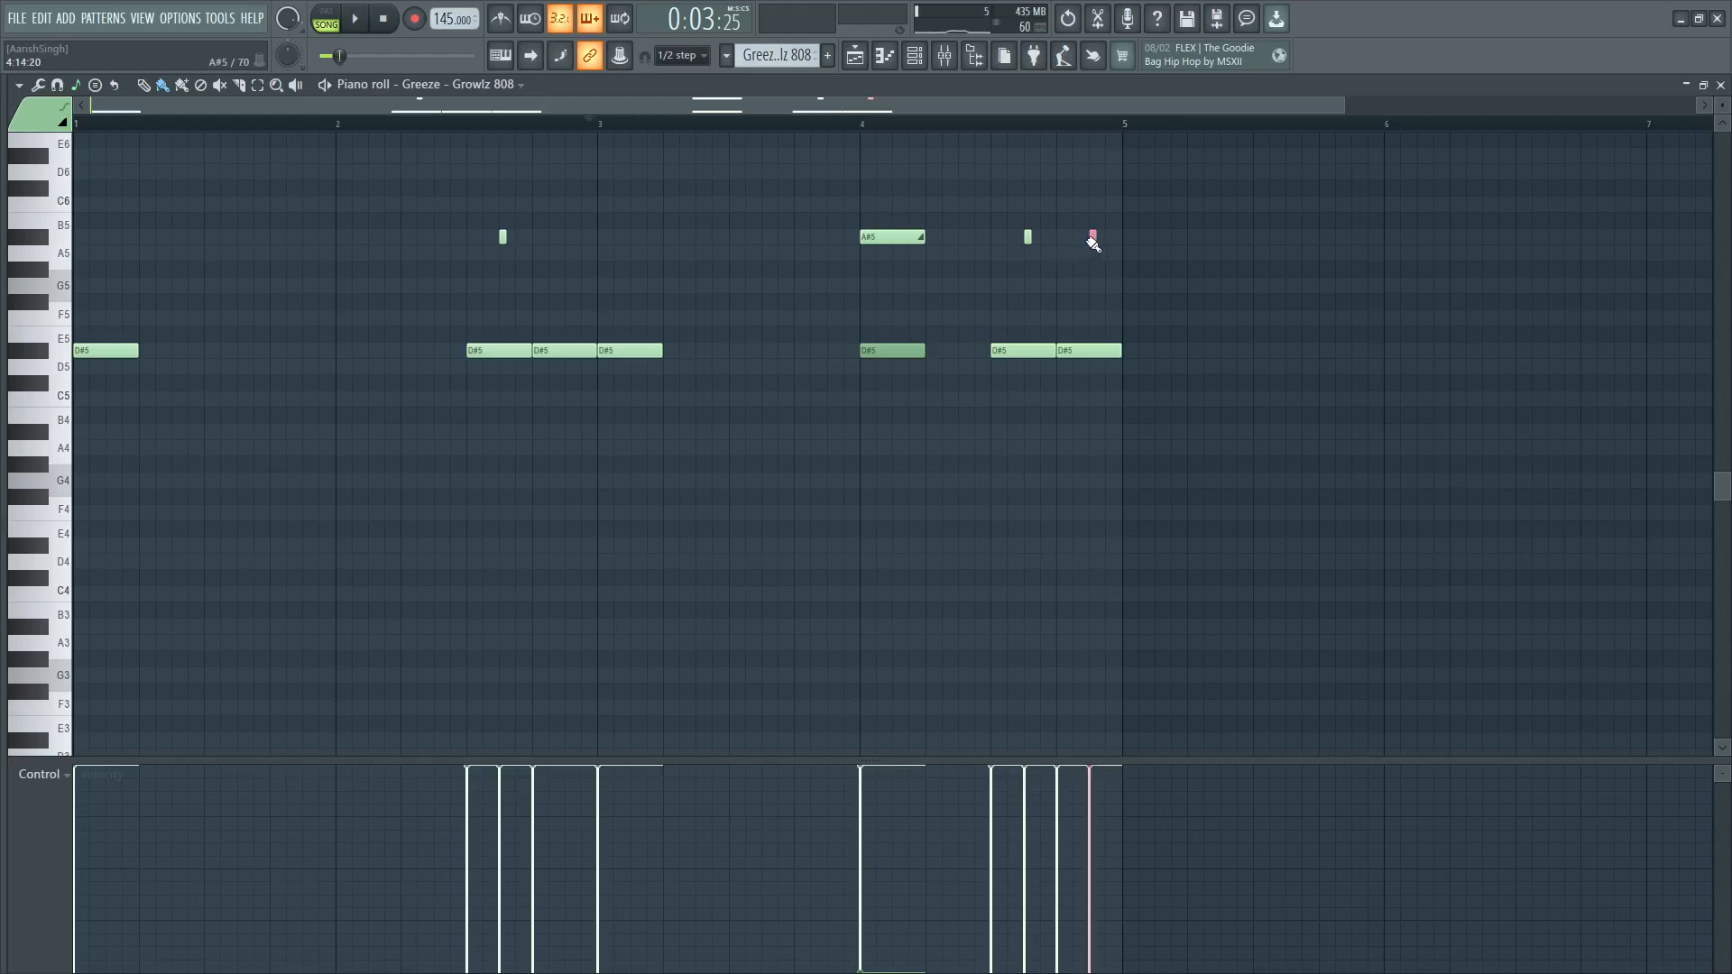
key("space")
scroll(1172, 297, "down", 1)
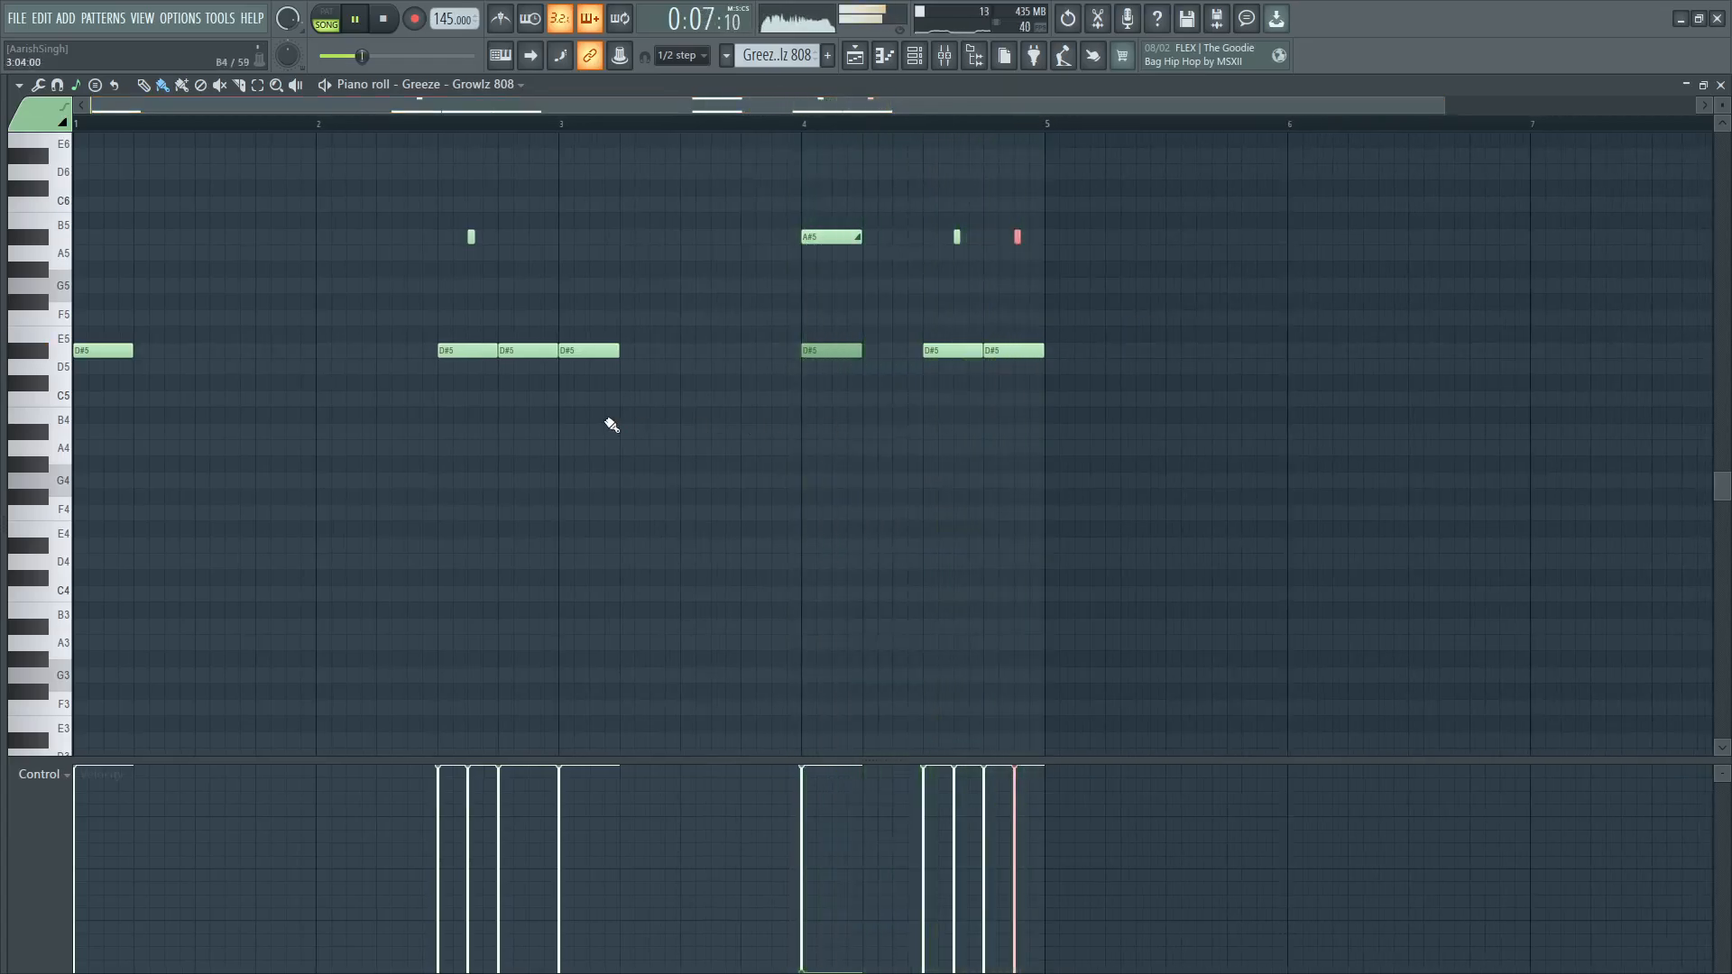
Try a shorter A#5 slide starting at 4:03, audition it, and restore the one-beat slide at 4:01.
left_click_drag(849, 244, 873, 240)
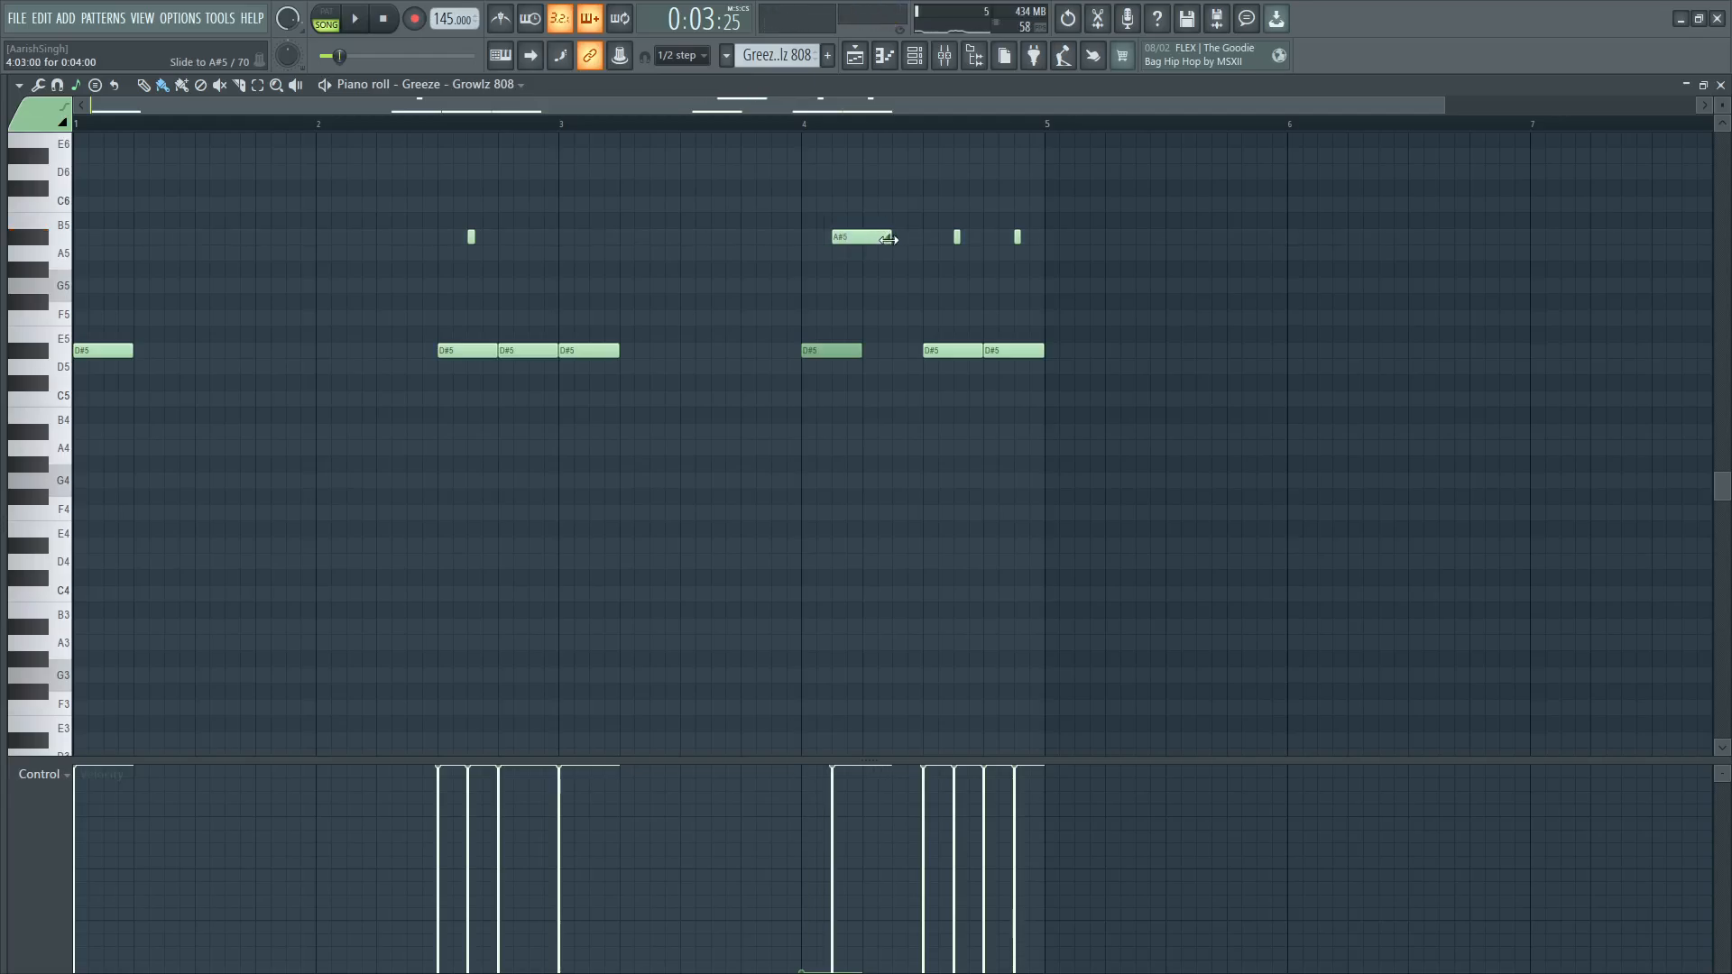
key("space")
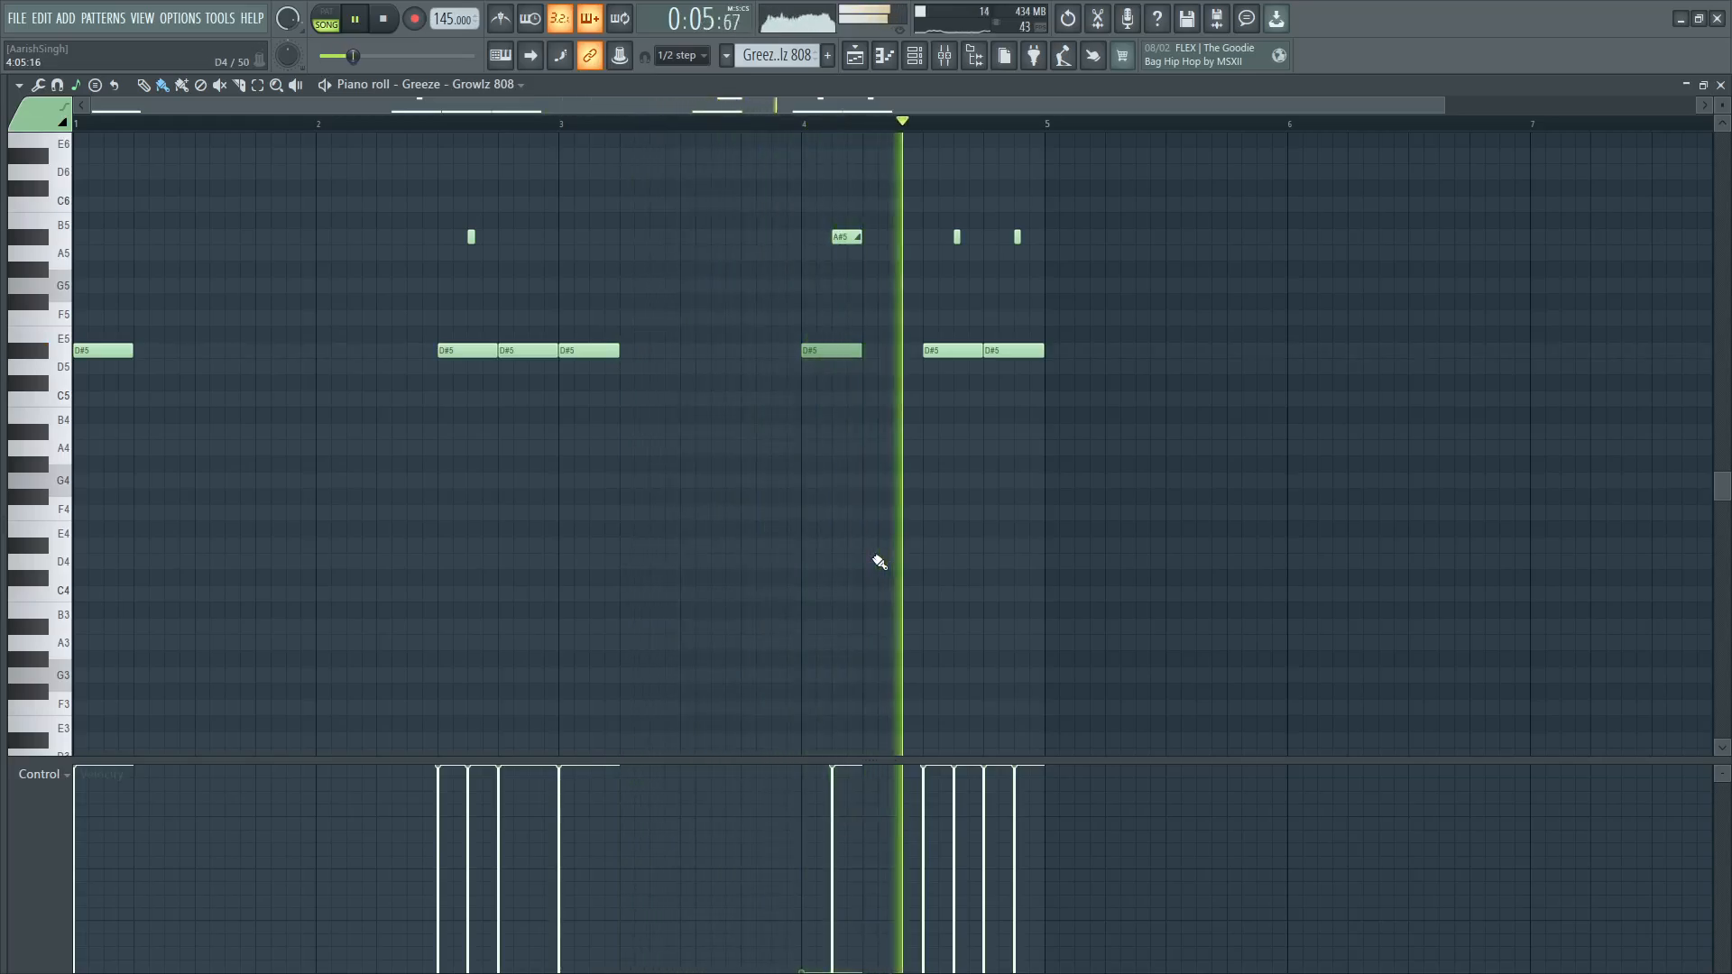
key("space")
mouse_move(848, 239)
left_mouse_down()
mouse_move(810, 239)
mouse_move(865, 239)
left_mouse_up()
key("space")
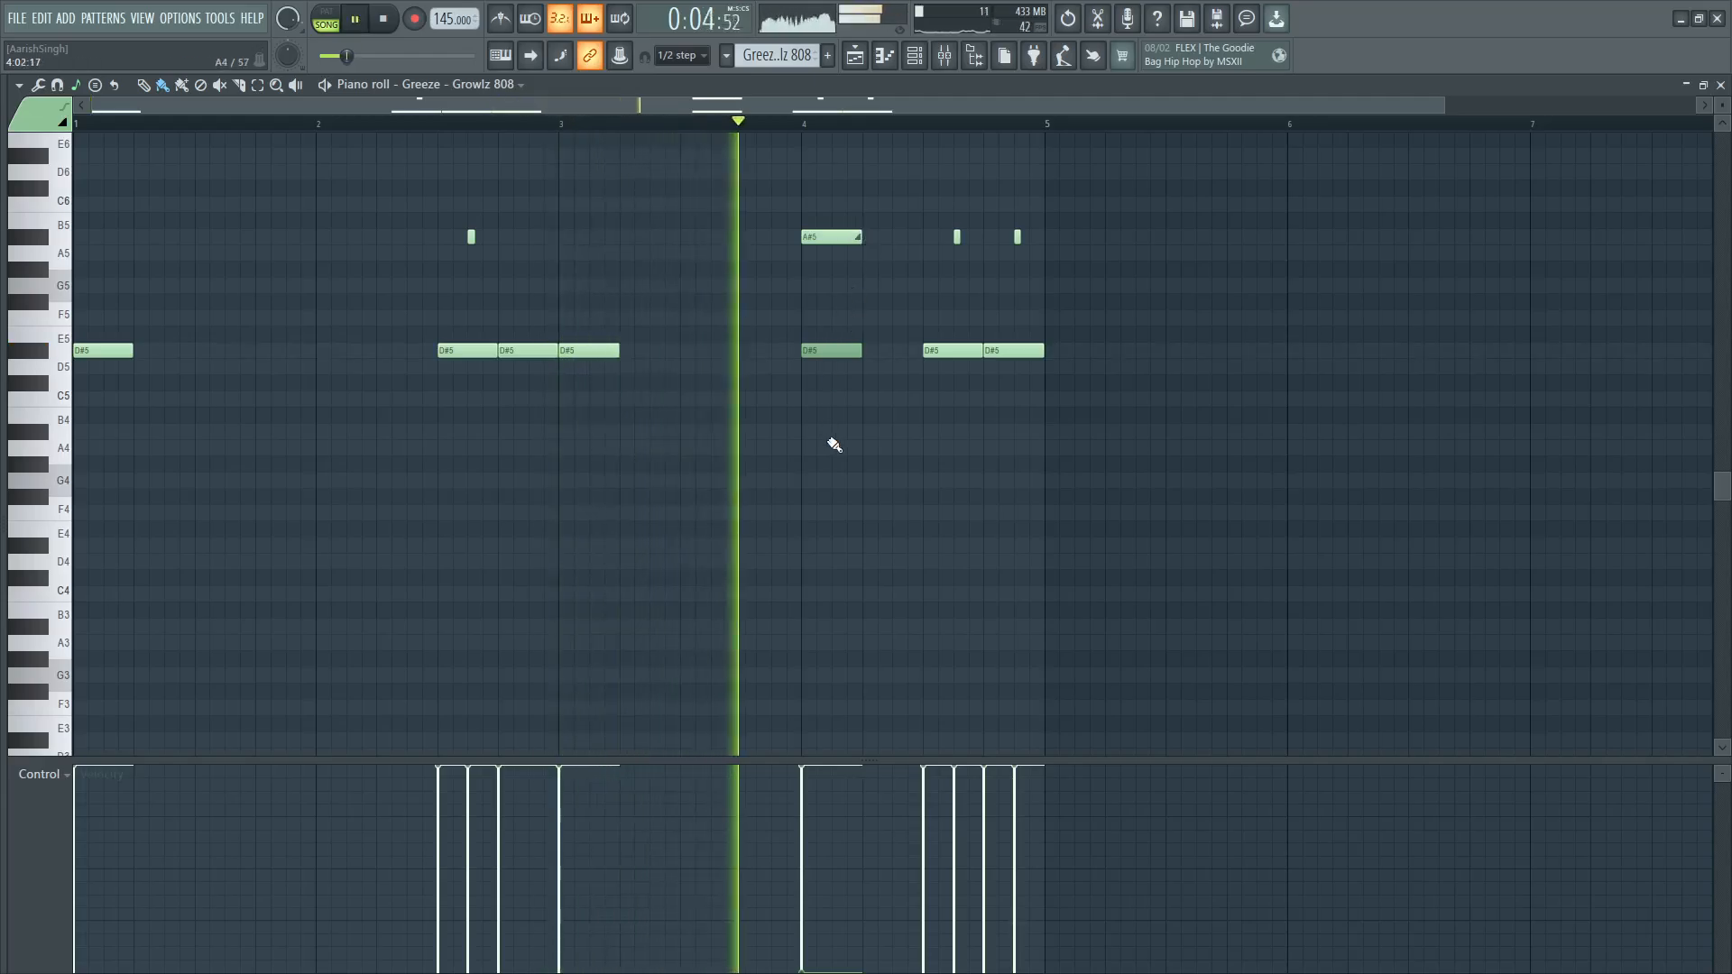
key("space")
Move all D#5 bass notes in bars 3 and 4 down to A#4, leaving the slide notes, and audition them.
left_click_drag(1074, 347, 561, 359)
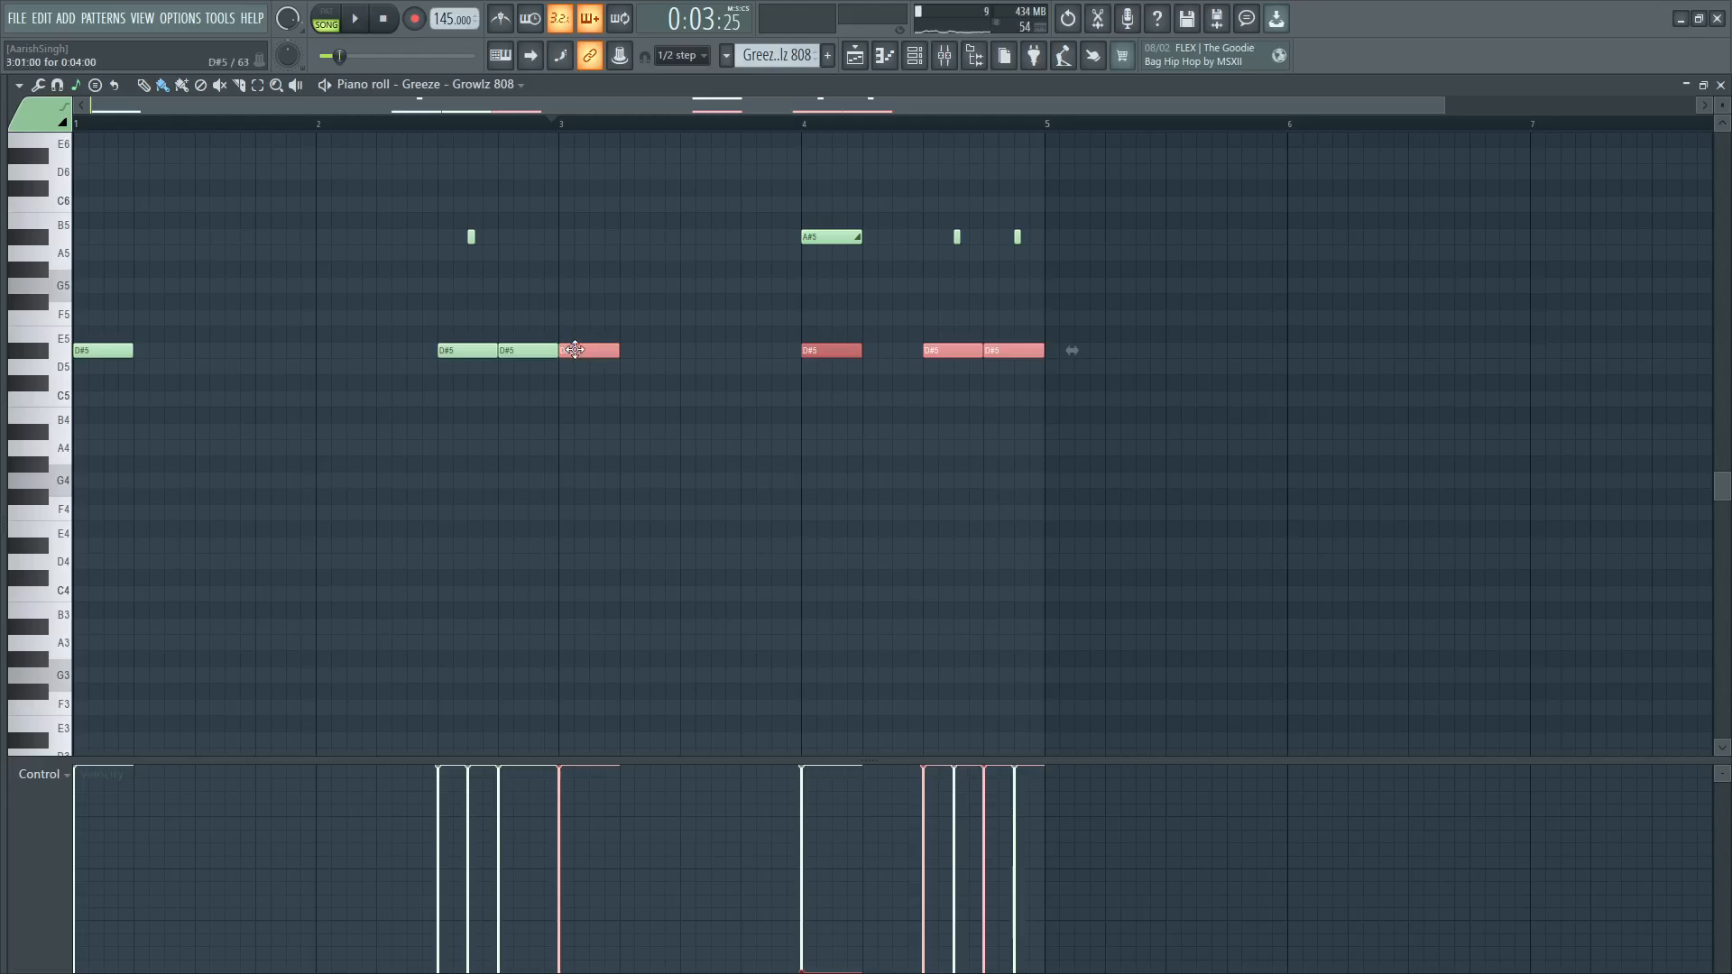
left_click_drag(575, 349, 580, 437)
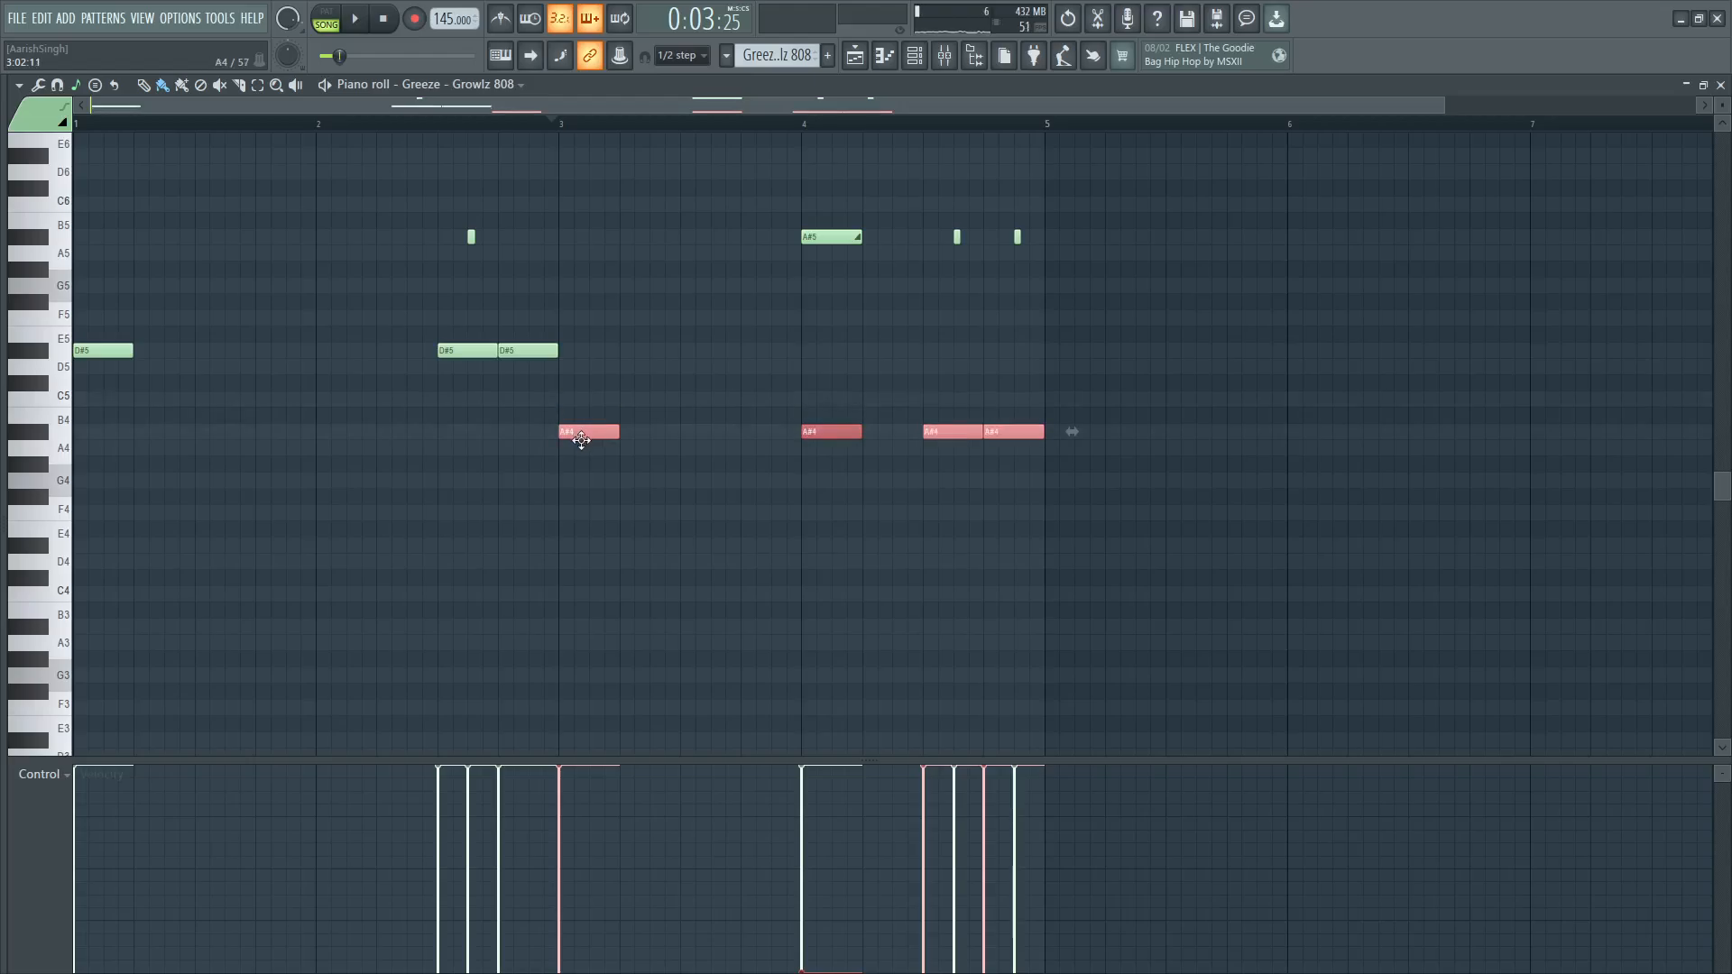
key("space")
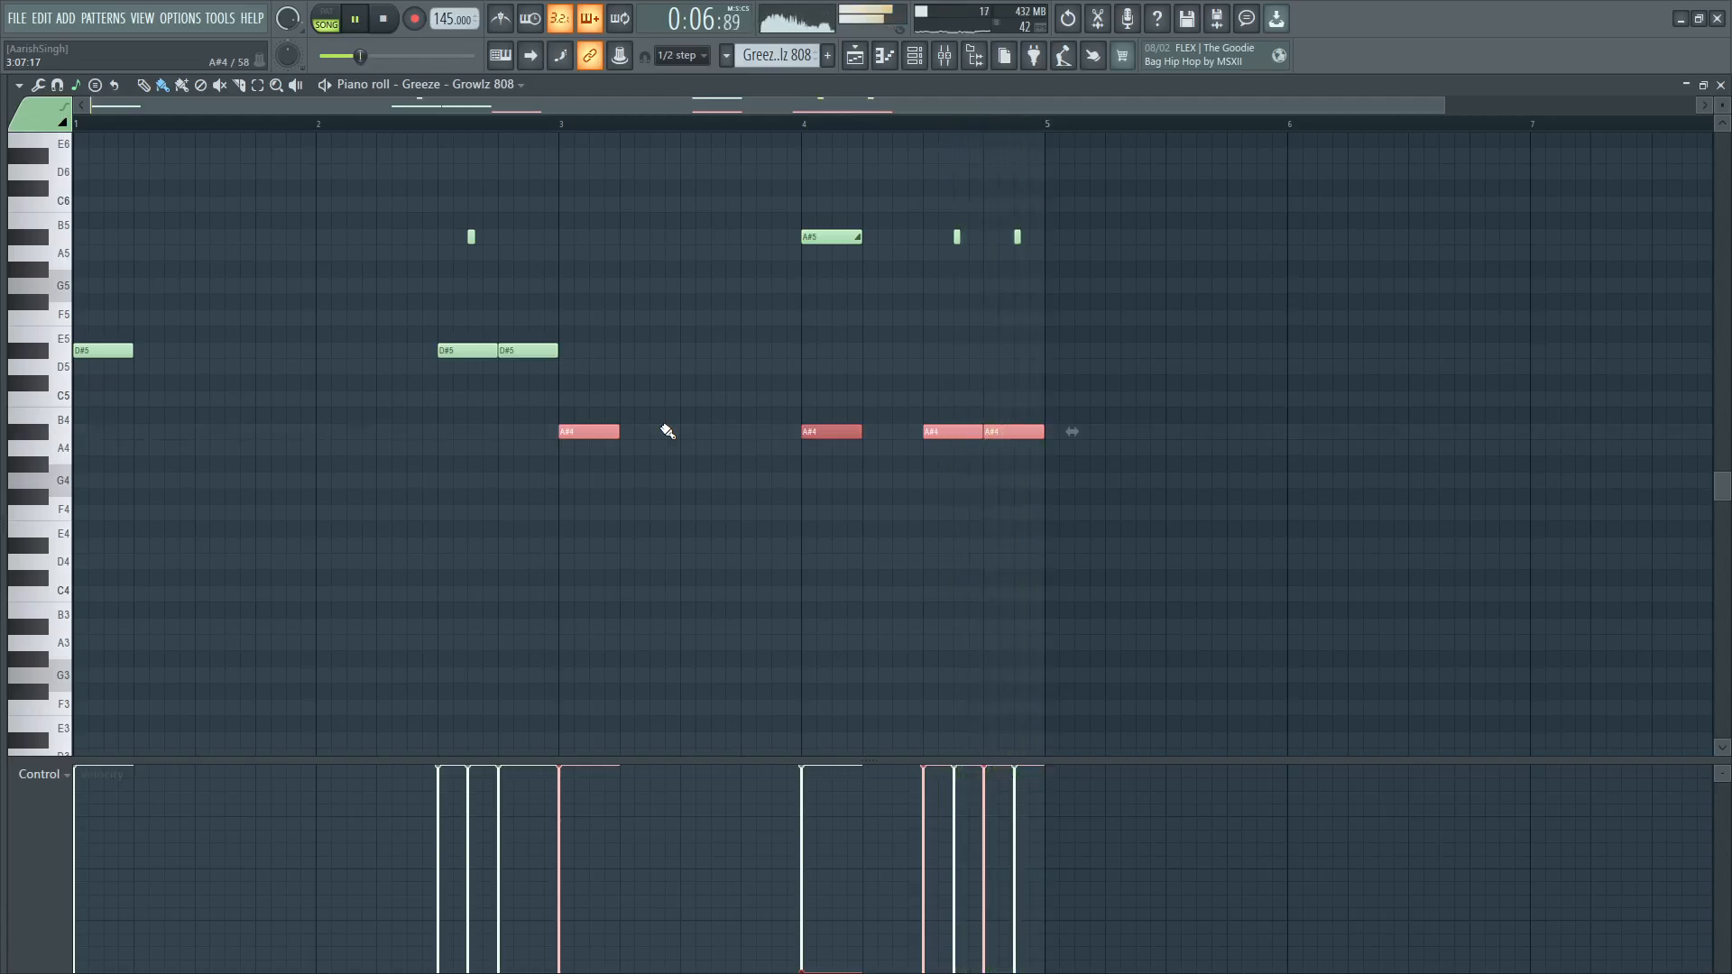
key("space")
key("space")
Lengthen the first D#5 note in bar 1 to two beats (0:08:00) and play the pattern from the start.
left_click(77, 125)
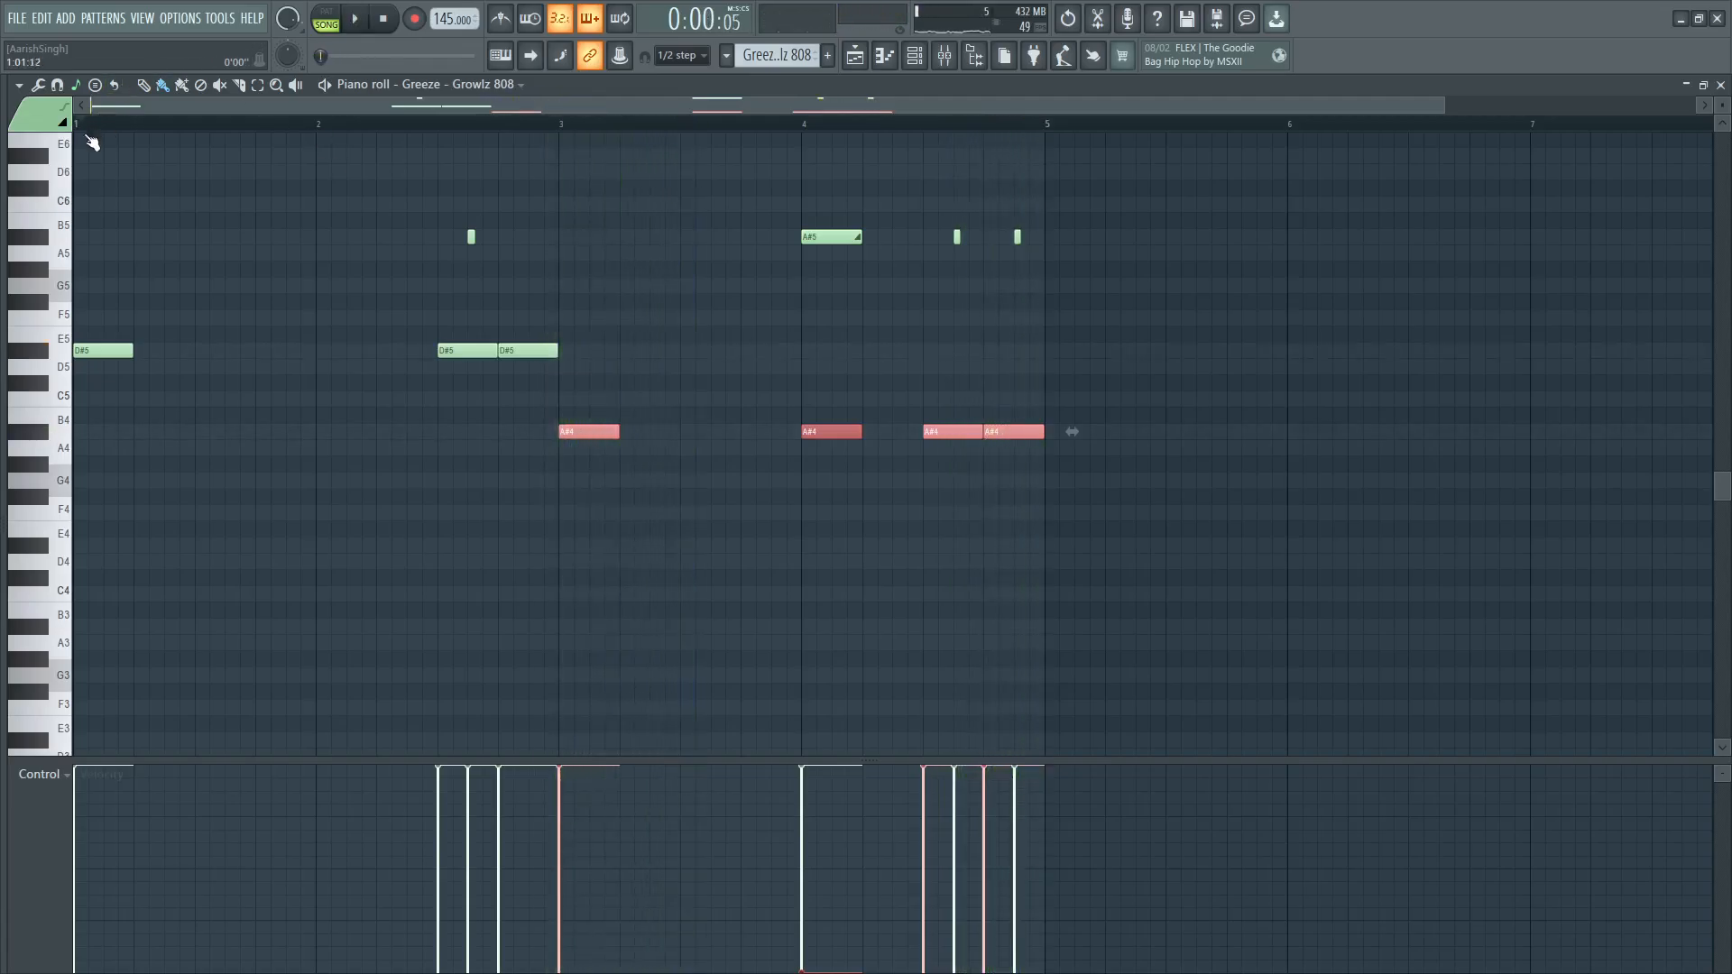
left_click_drag(126, 353, 188, 353)
key("space")
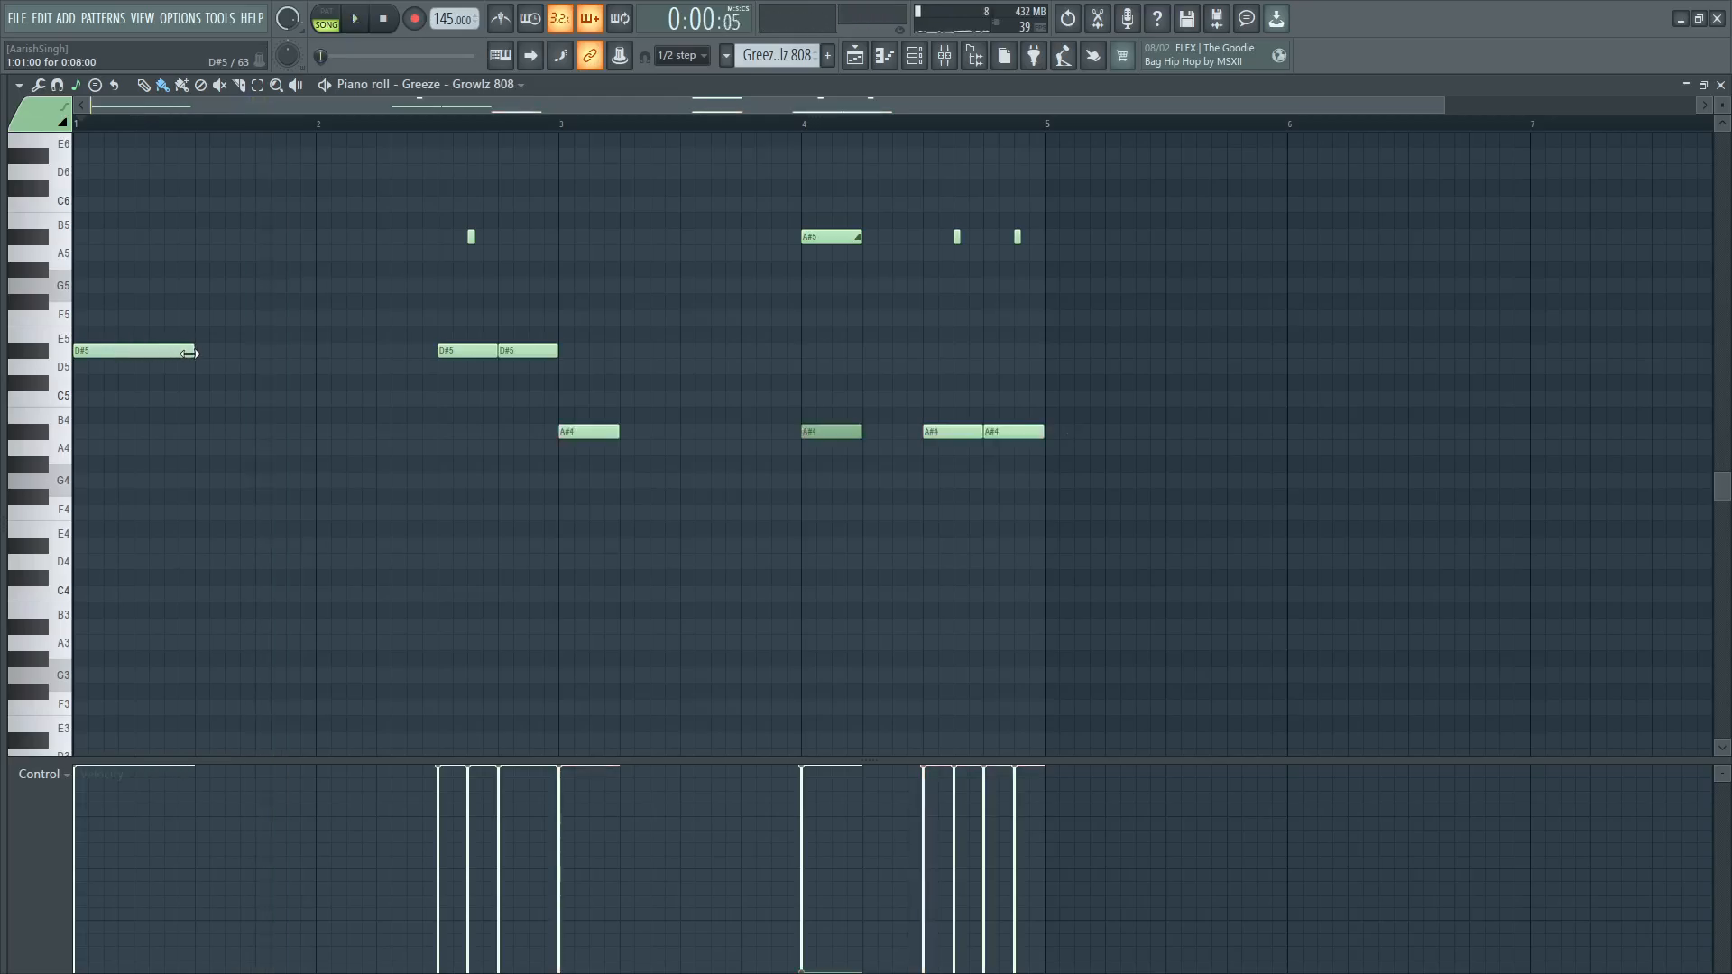
Try the A#4 bass notes in bars 3 and 4 raised to F5 and audition the pattern.
key("space")
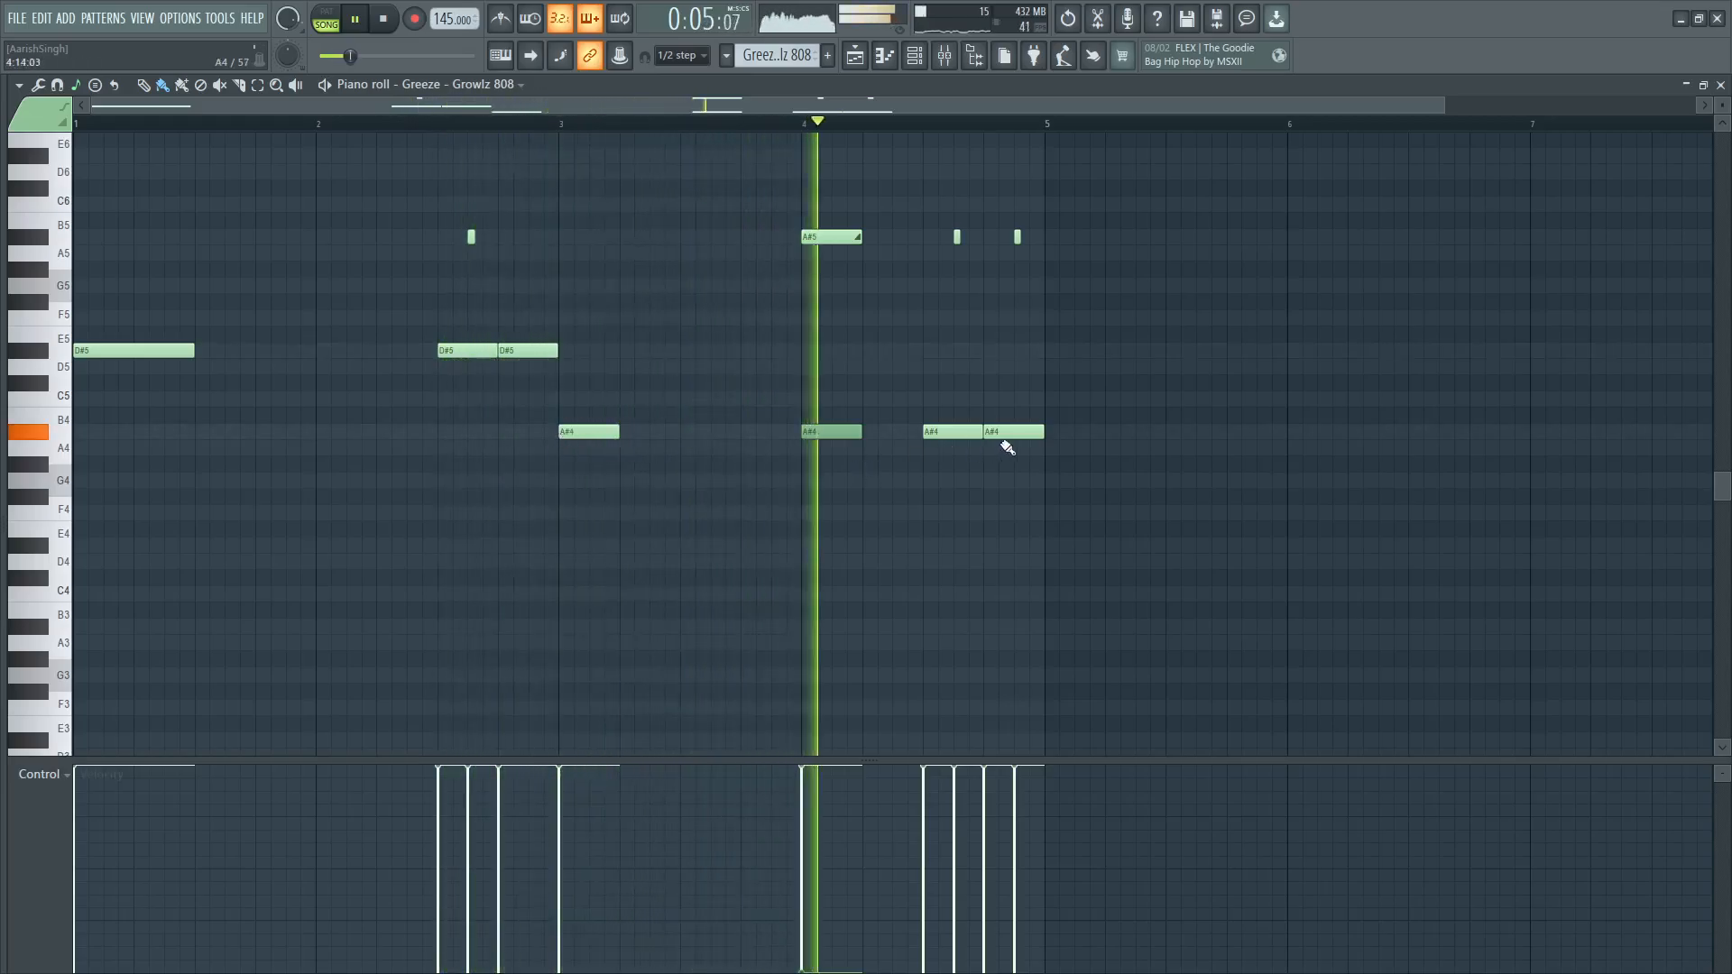
left_click_drag(1049, 426, 577, 311)
key("space")
key("space")
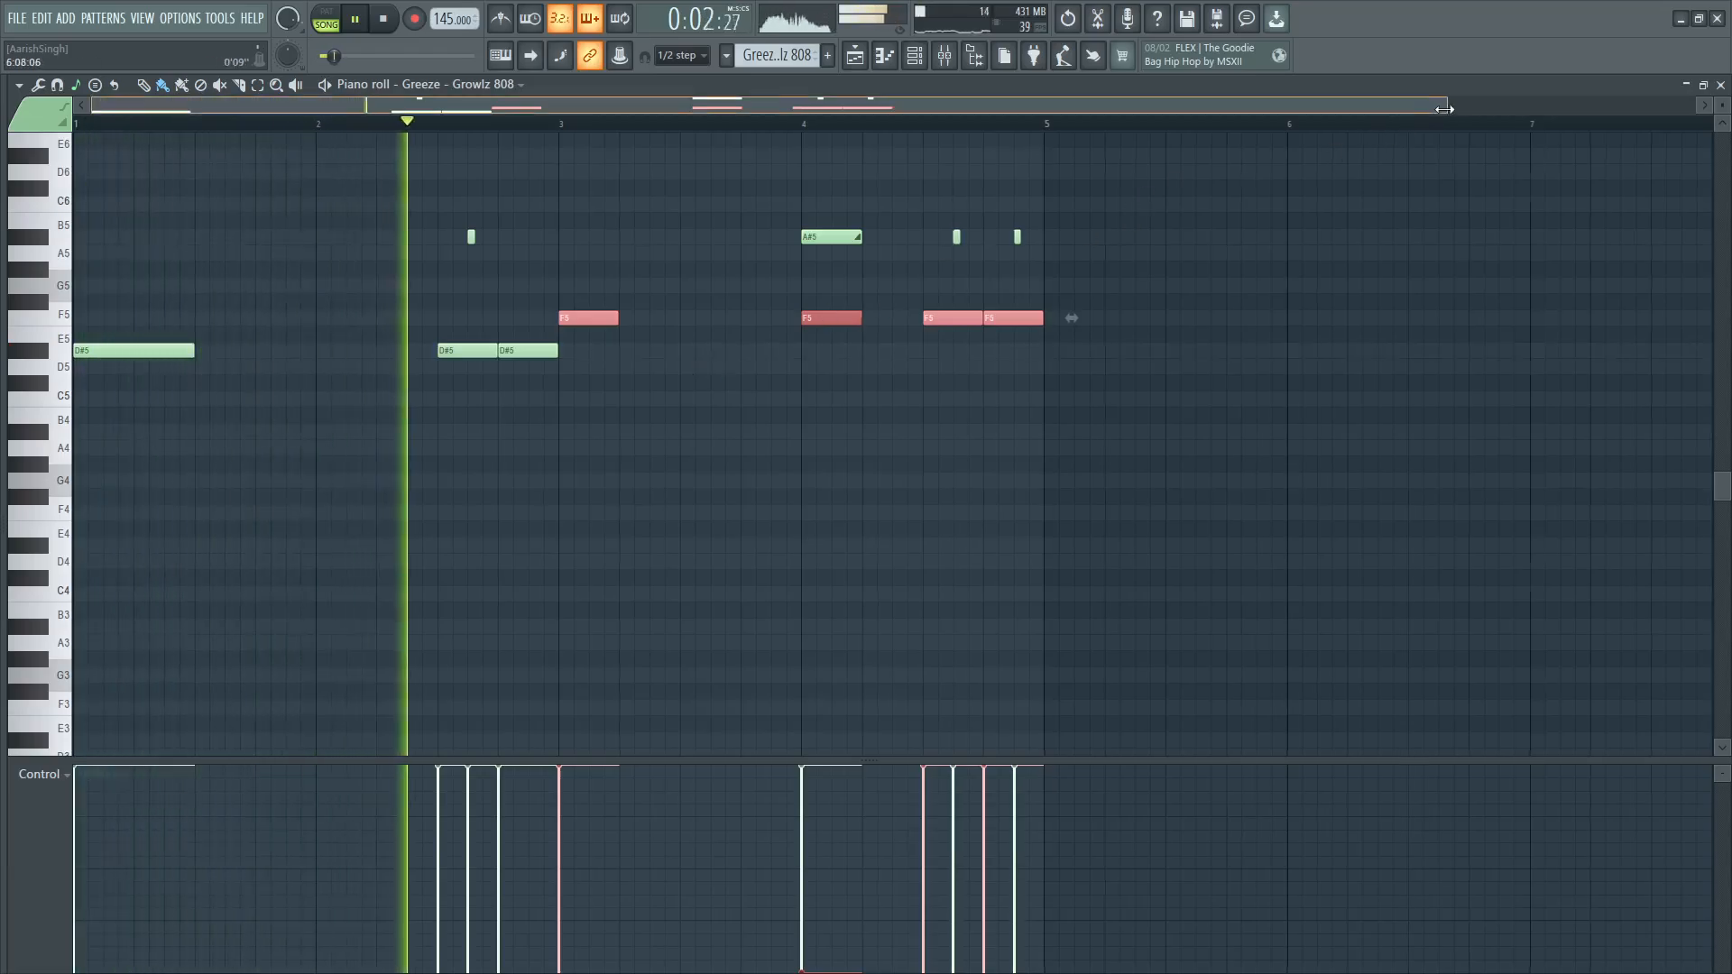
left_click_drag(1437, 117, 1523, 110)
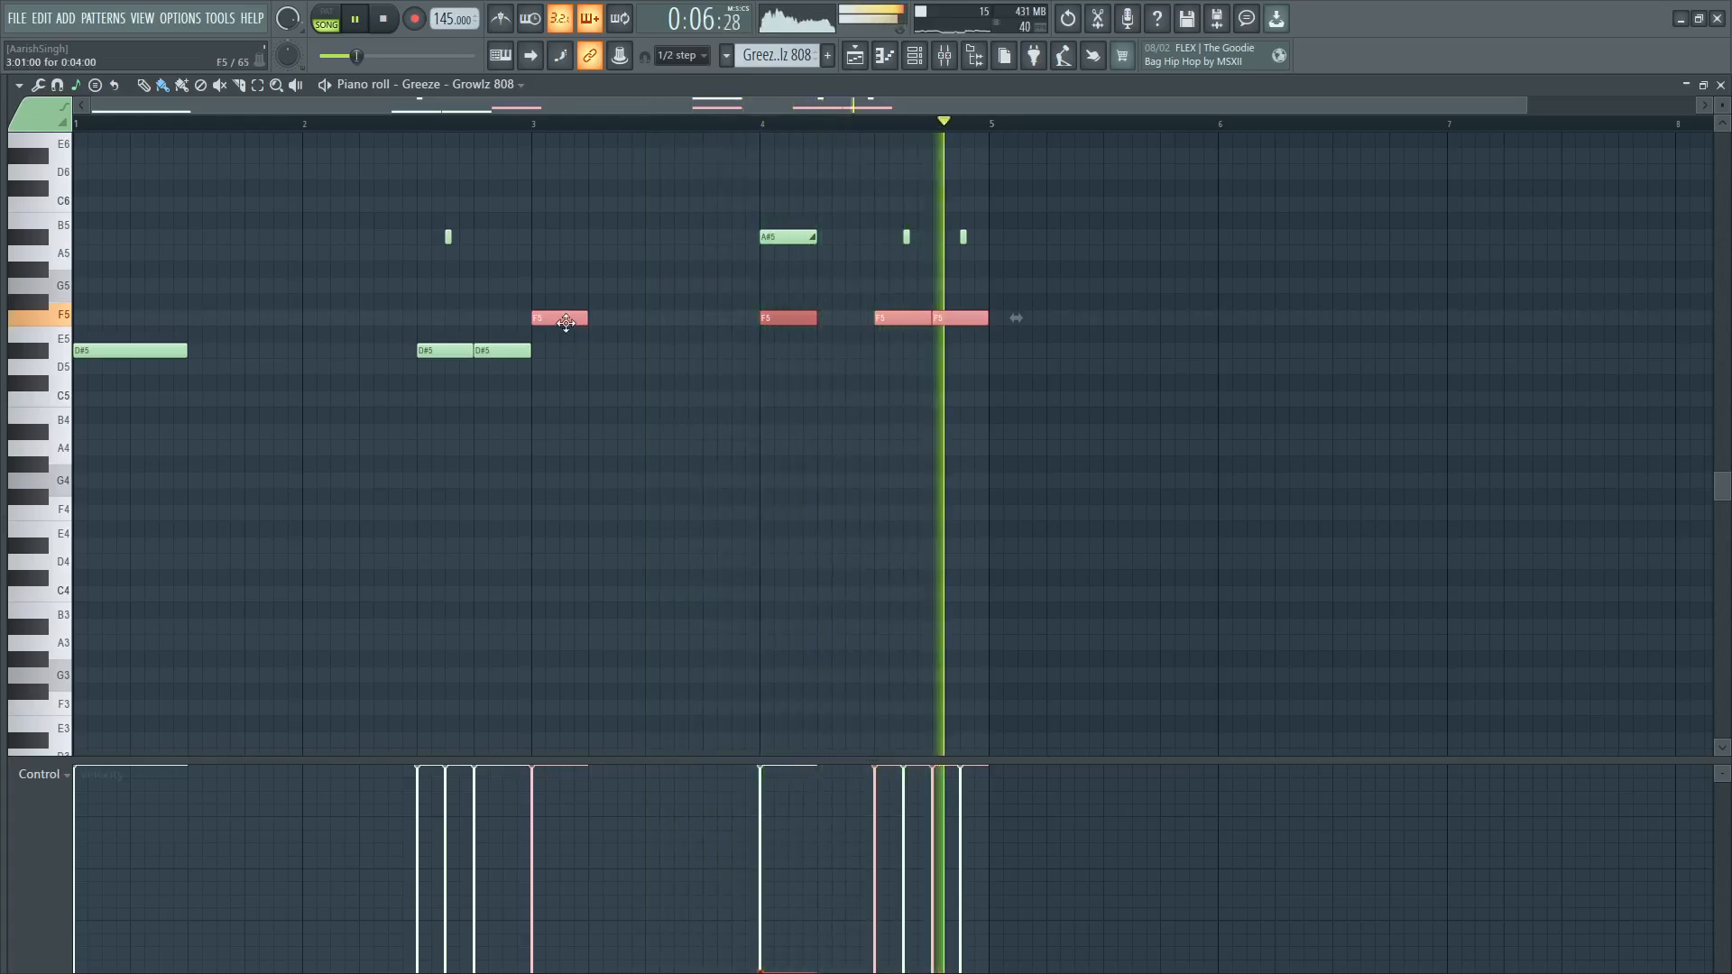
Move the selected bass notes in bars 3 and 4 to D#5.
key("space")
mouse_move(566, 322)
left_mouse_down()
mouse_move(565, 369)
mouse_move(566, 348)
left_mouse_up()
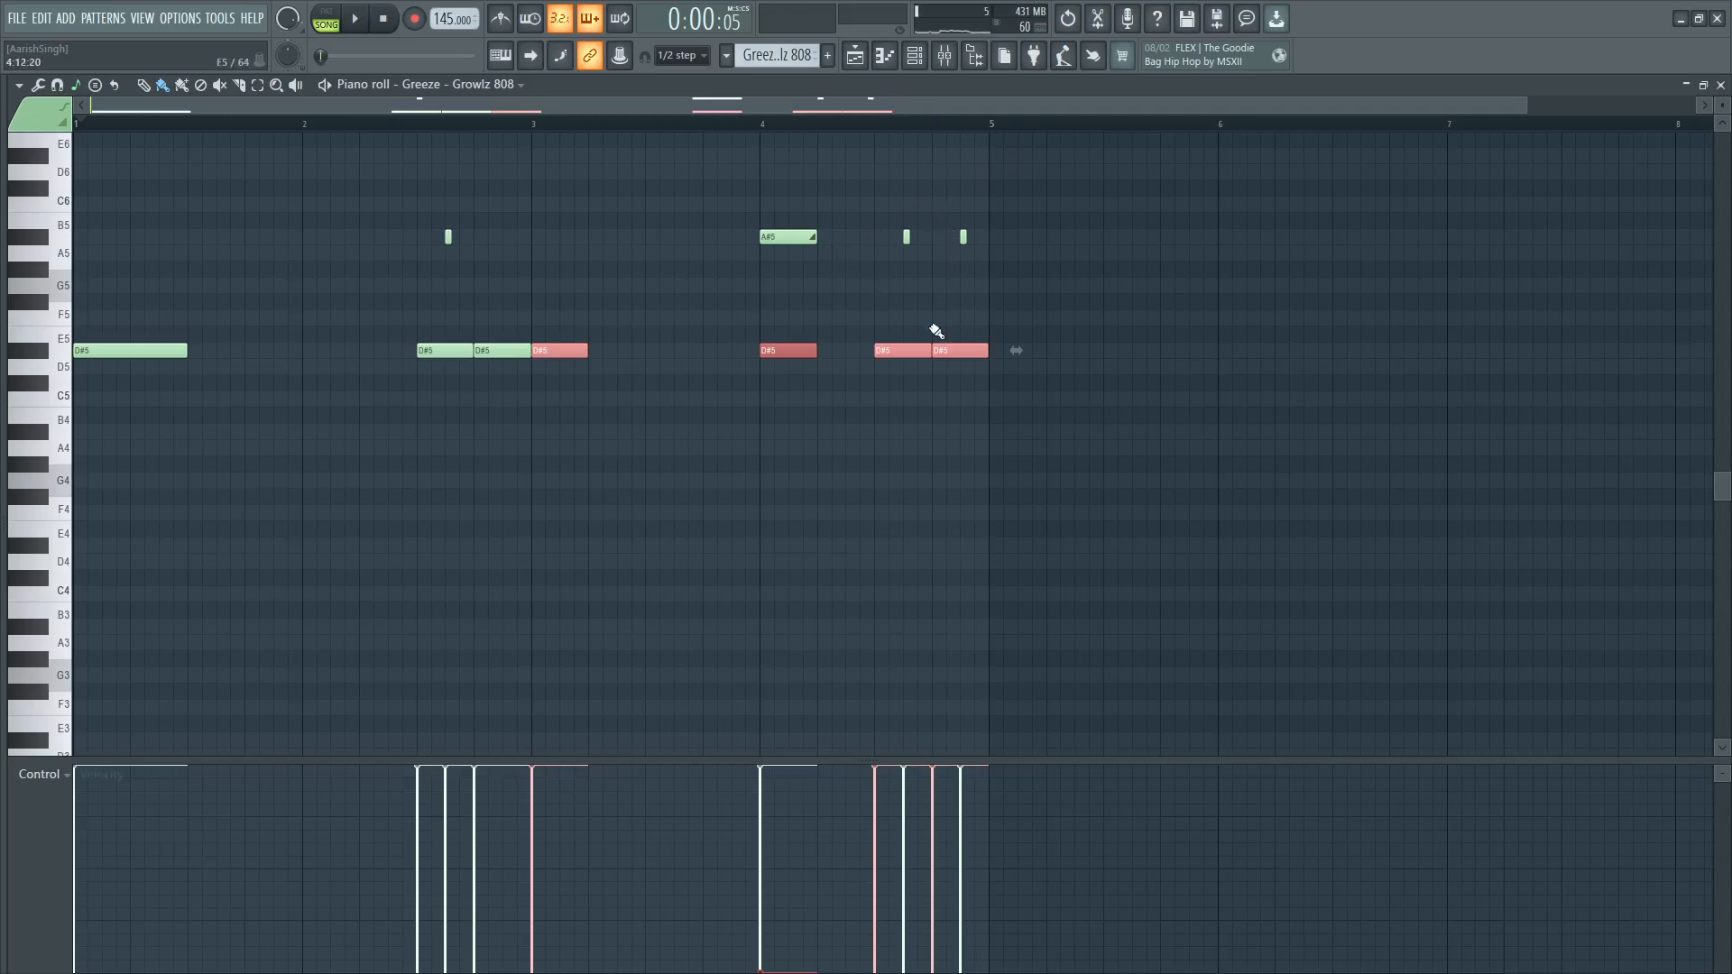
scroll(984, 306, "up", 1)
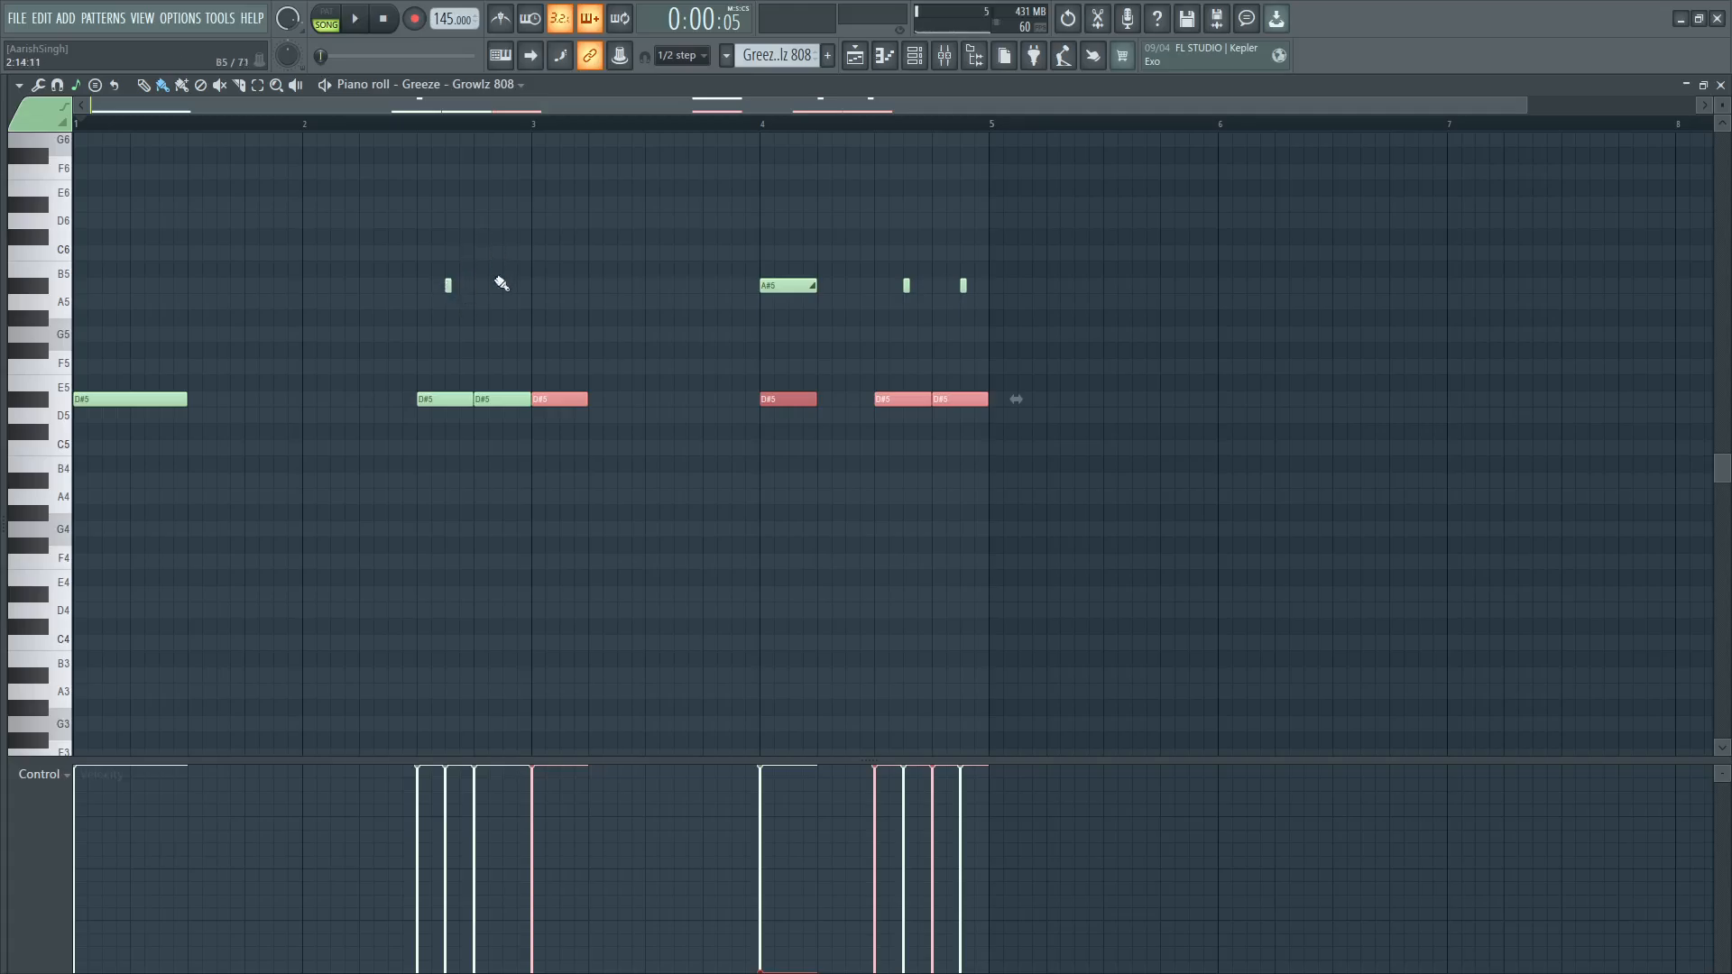
Add a short D6 slide note at 2:15, matching the existing A#5 slide in bar 2, and audition it.
left_click(447, 286)
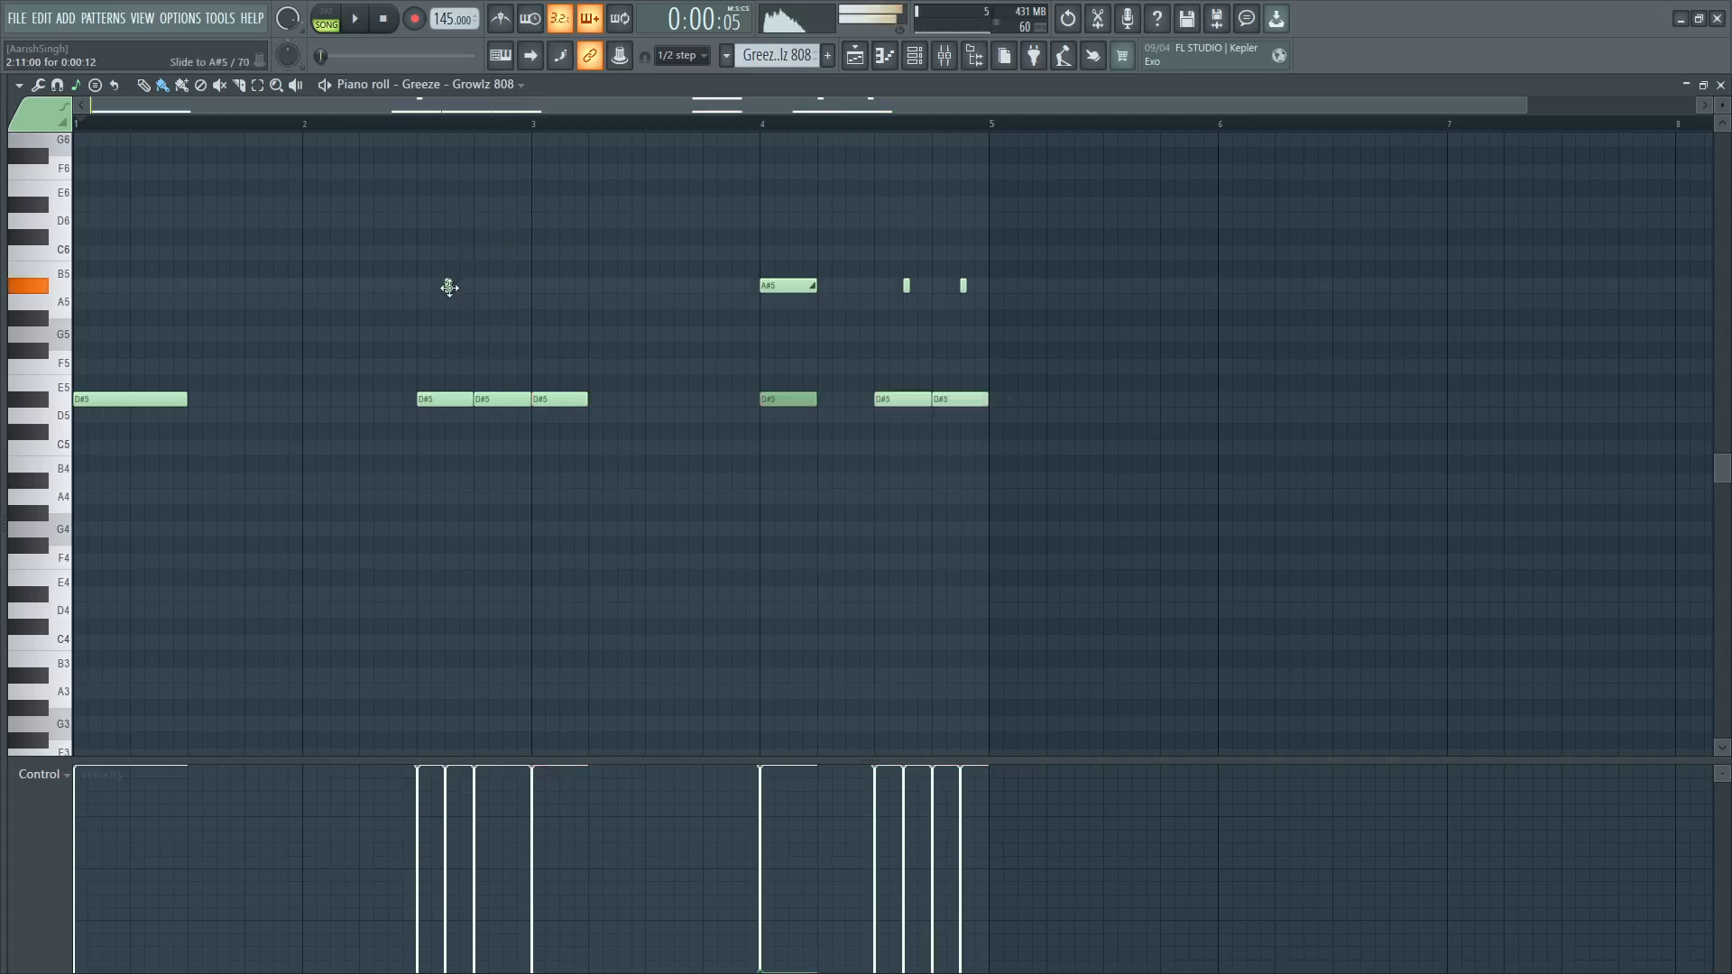
left_click(506, 220)
key("space")
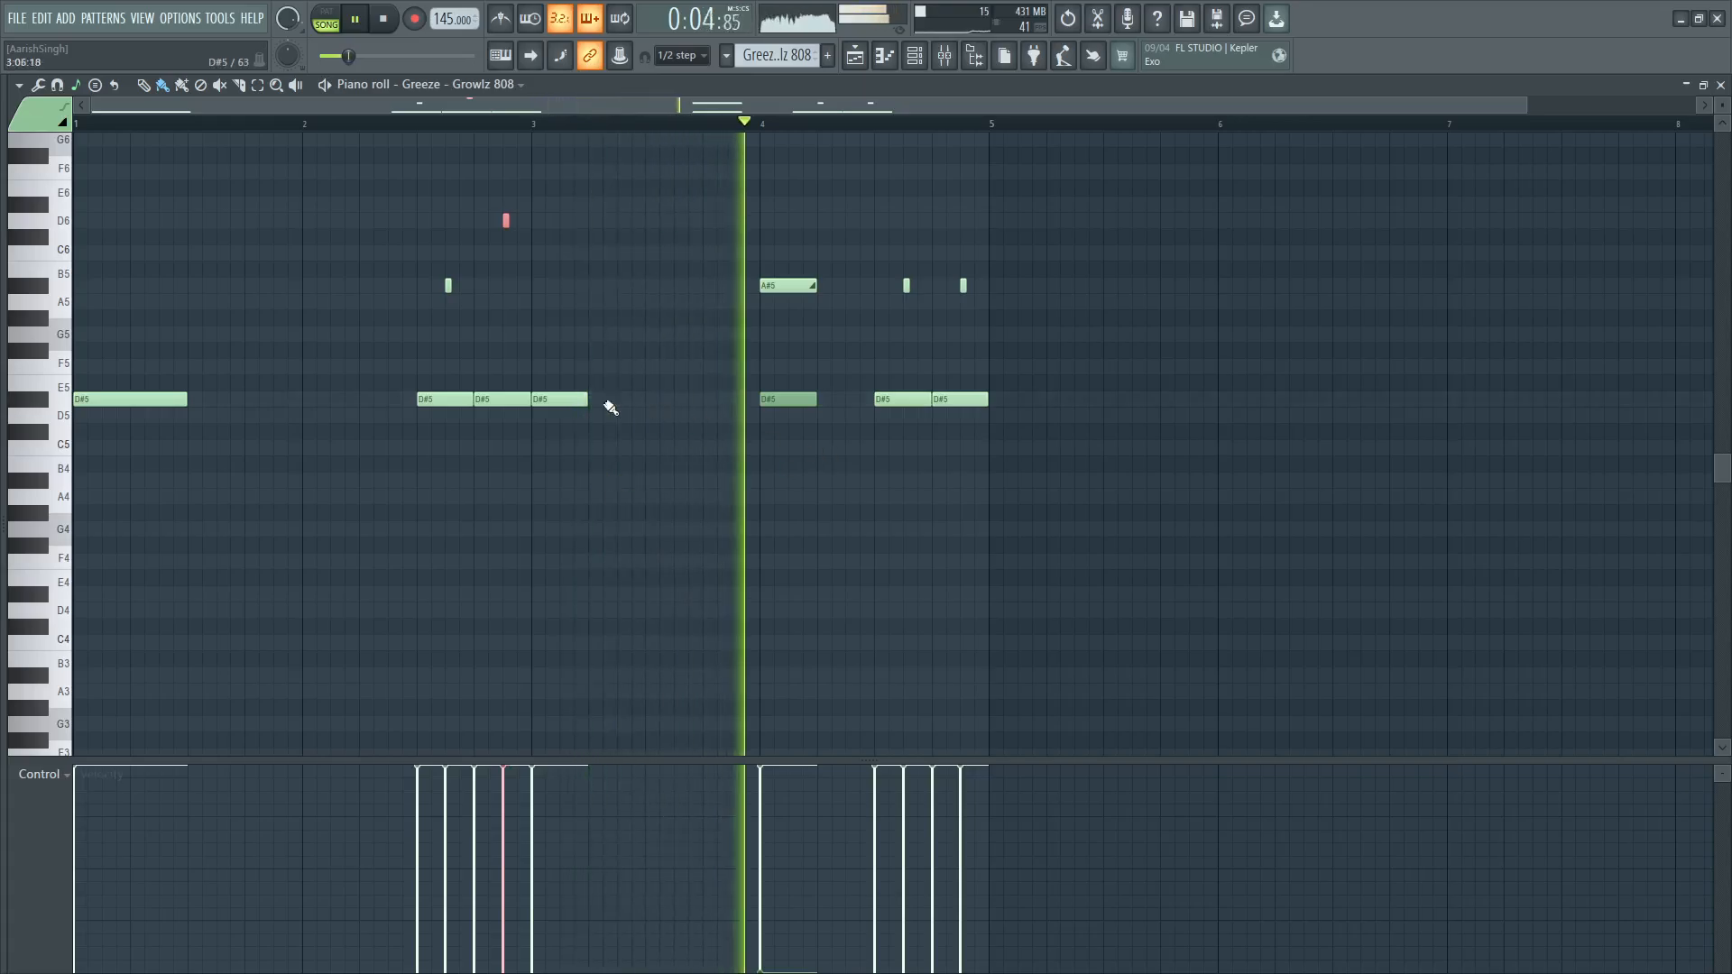
key("space")
Lengthen the D#5 note at the start of bar 3 to two beats and move the D#5 and A#5 slide pair to 3:13.
left_click_drag(587, 400, 653, 412)
key("space")
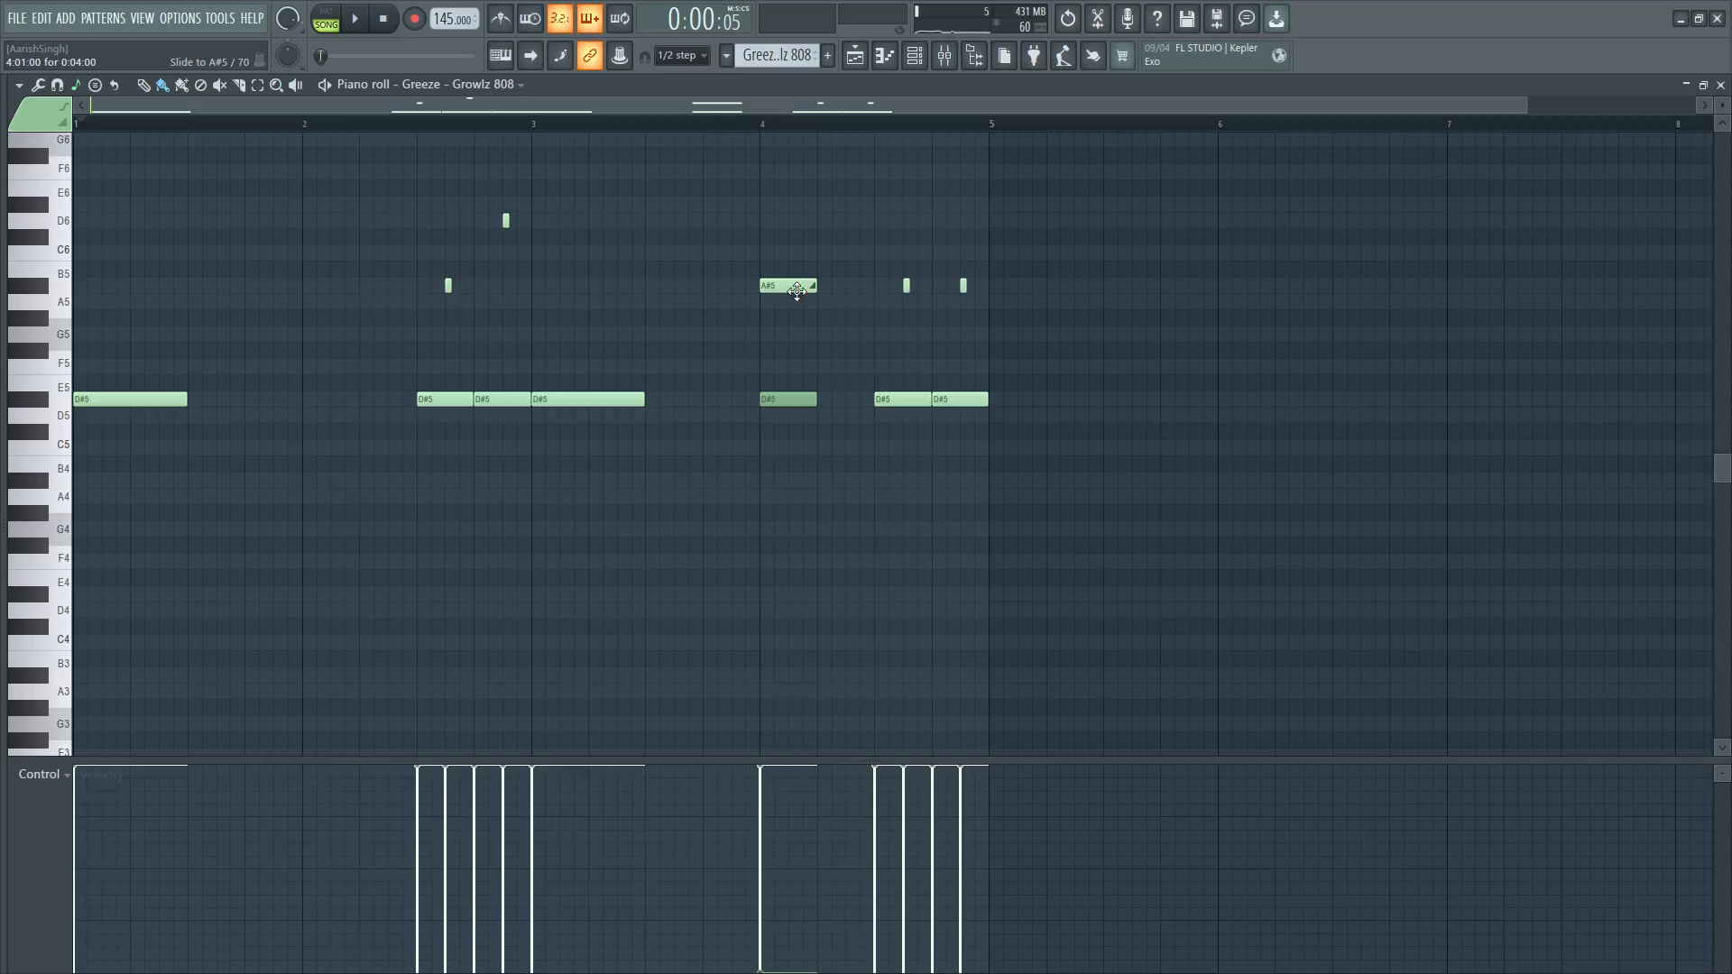
key("space")
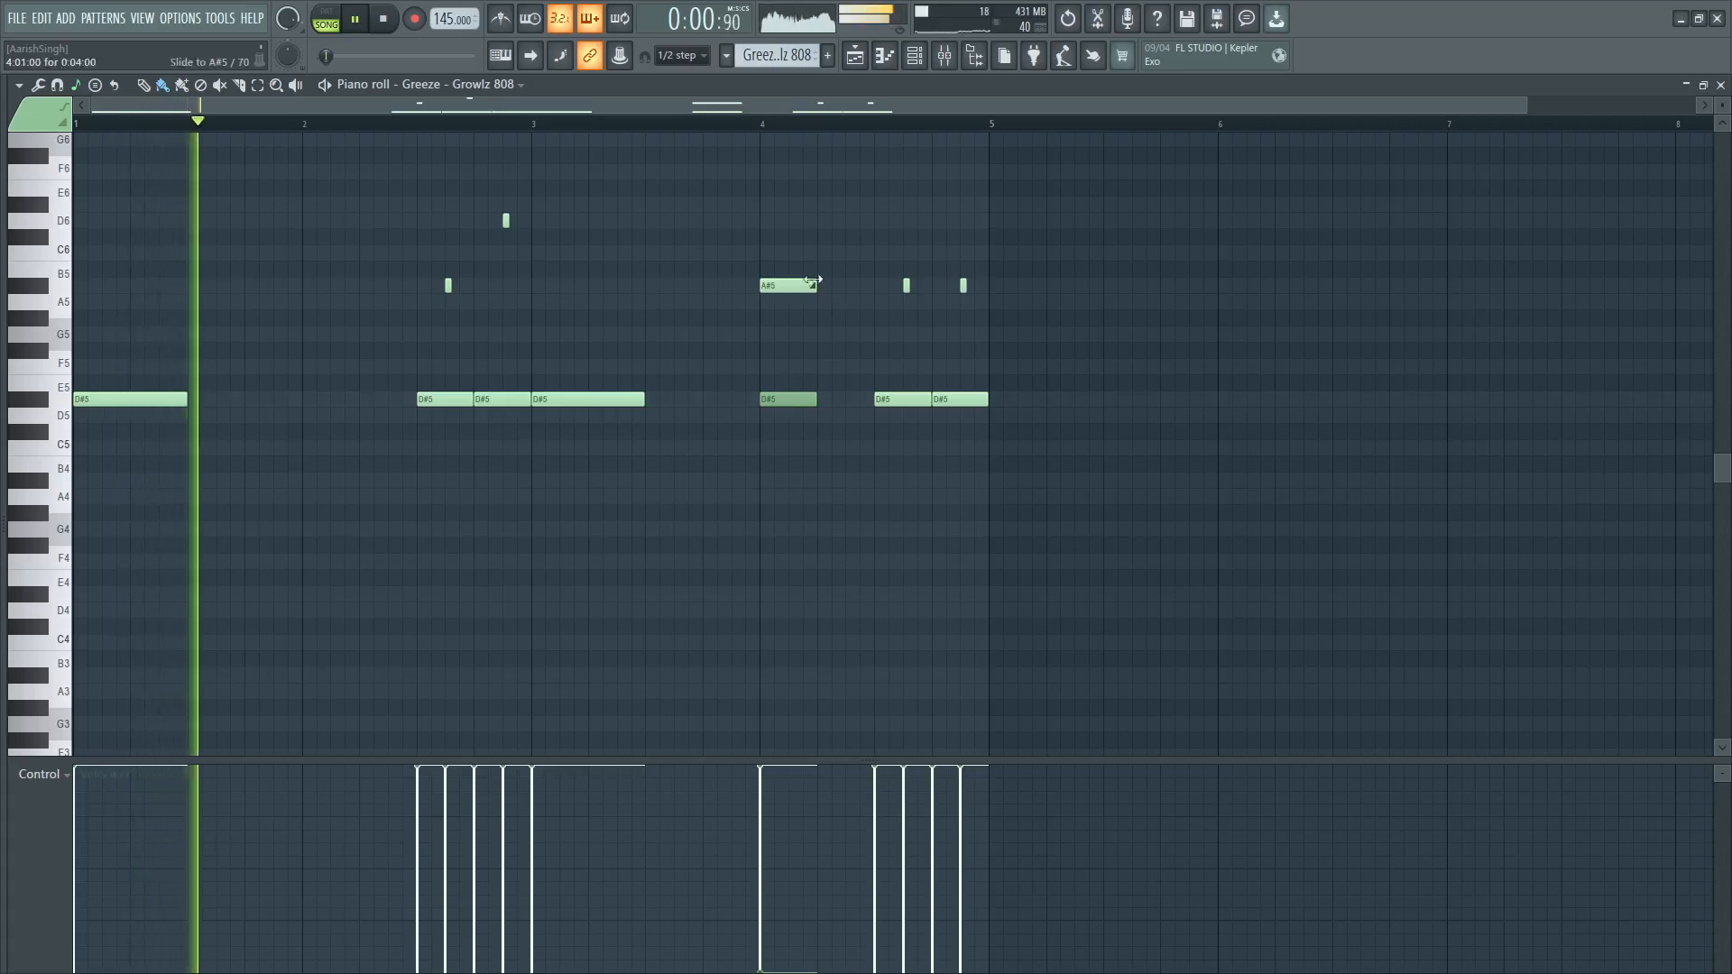
left_click_drag(806, 263, 730, 405)
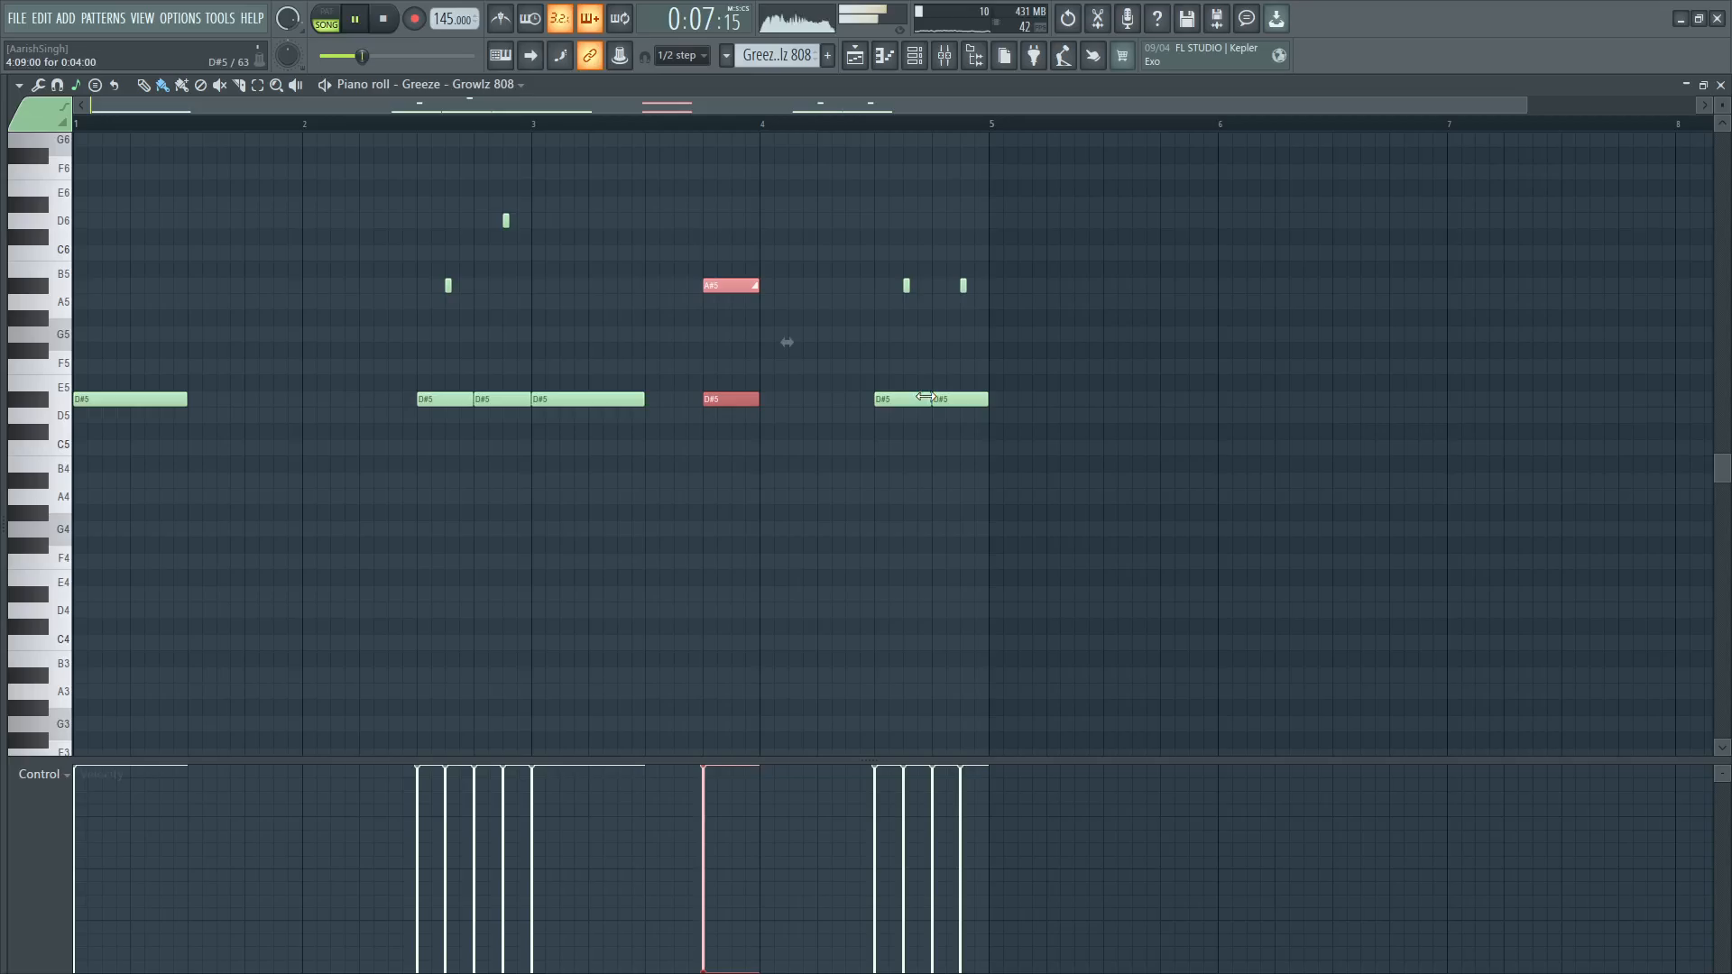
key("space")
Delete the two short A#5 slides in bar 4 and replace the last two D#5 notes with four half-beat D#5 notes.
right_click(965, 287)
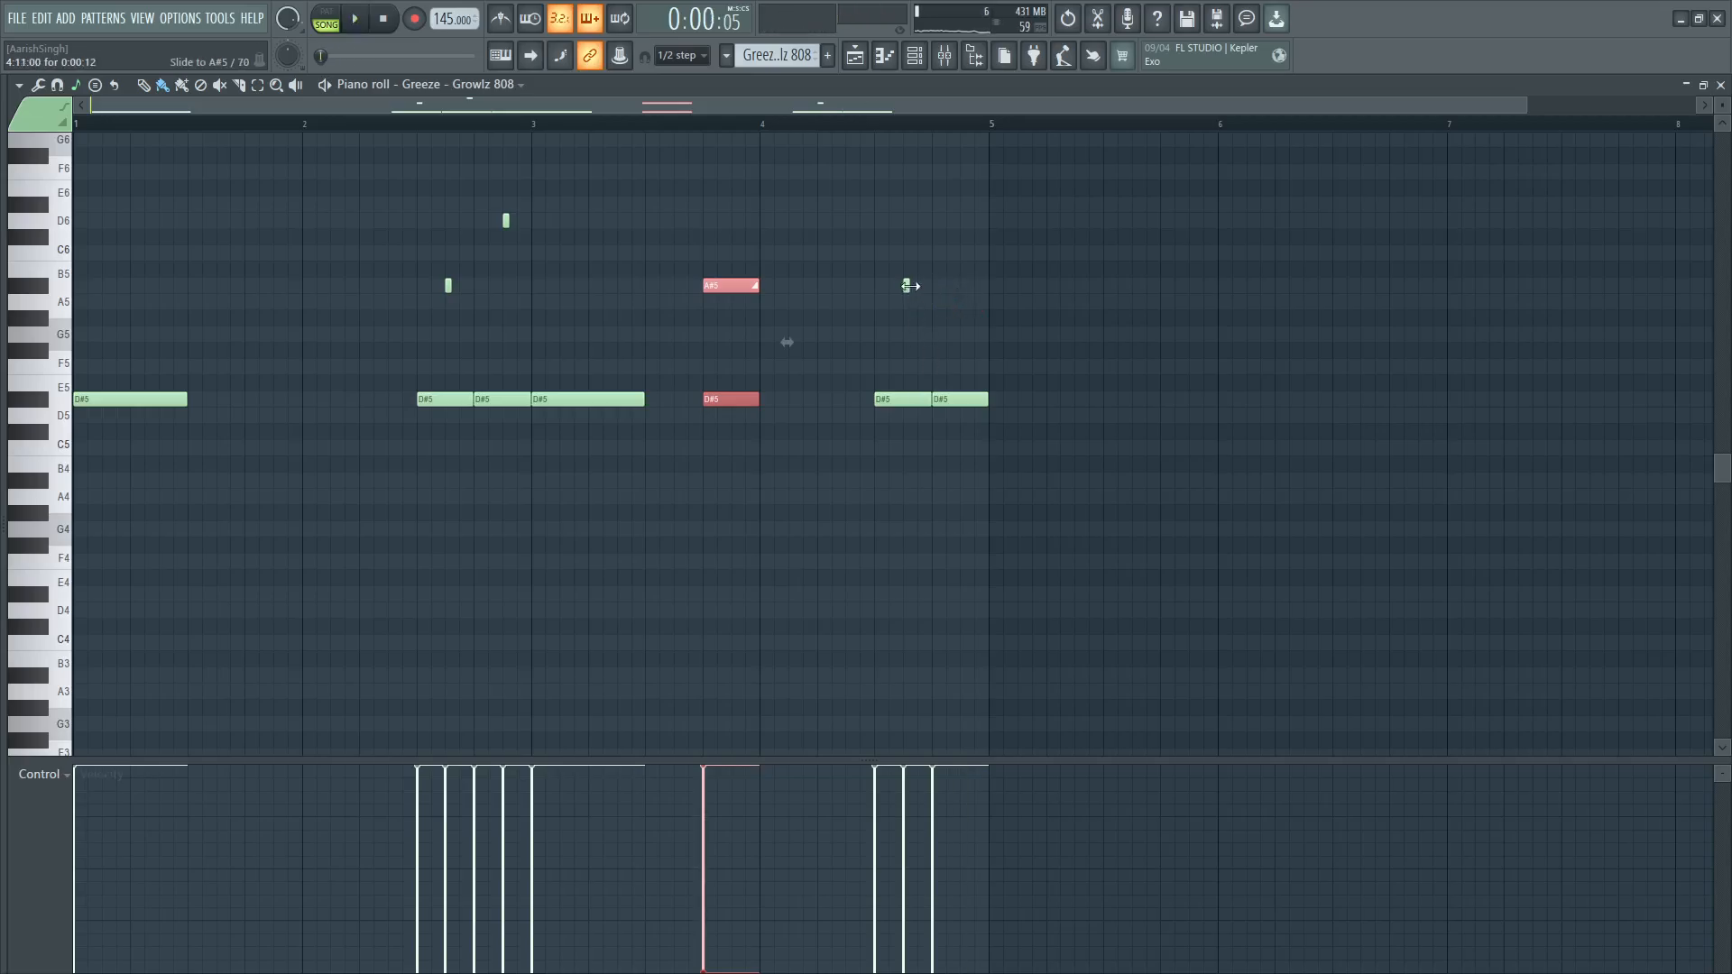
right_click(907, 286)
left_click_drag(921, 403, 905, 406)
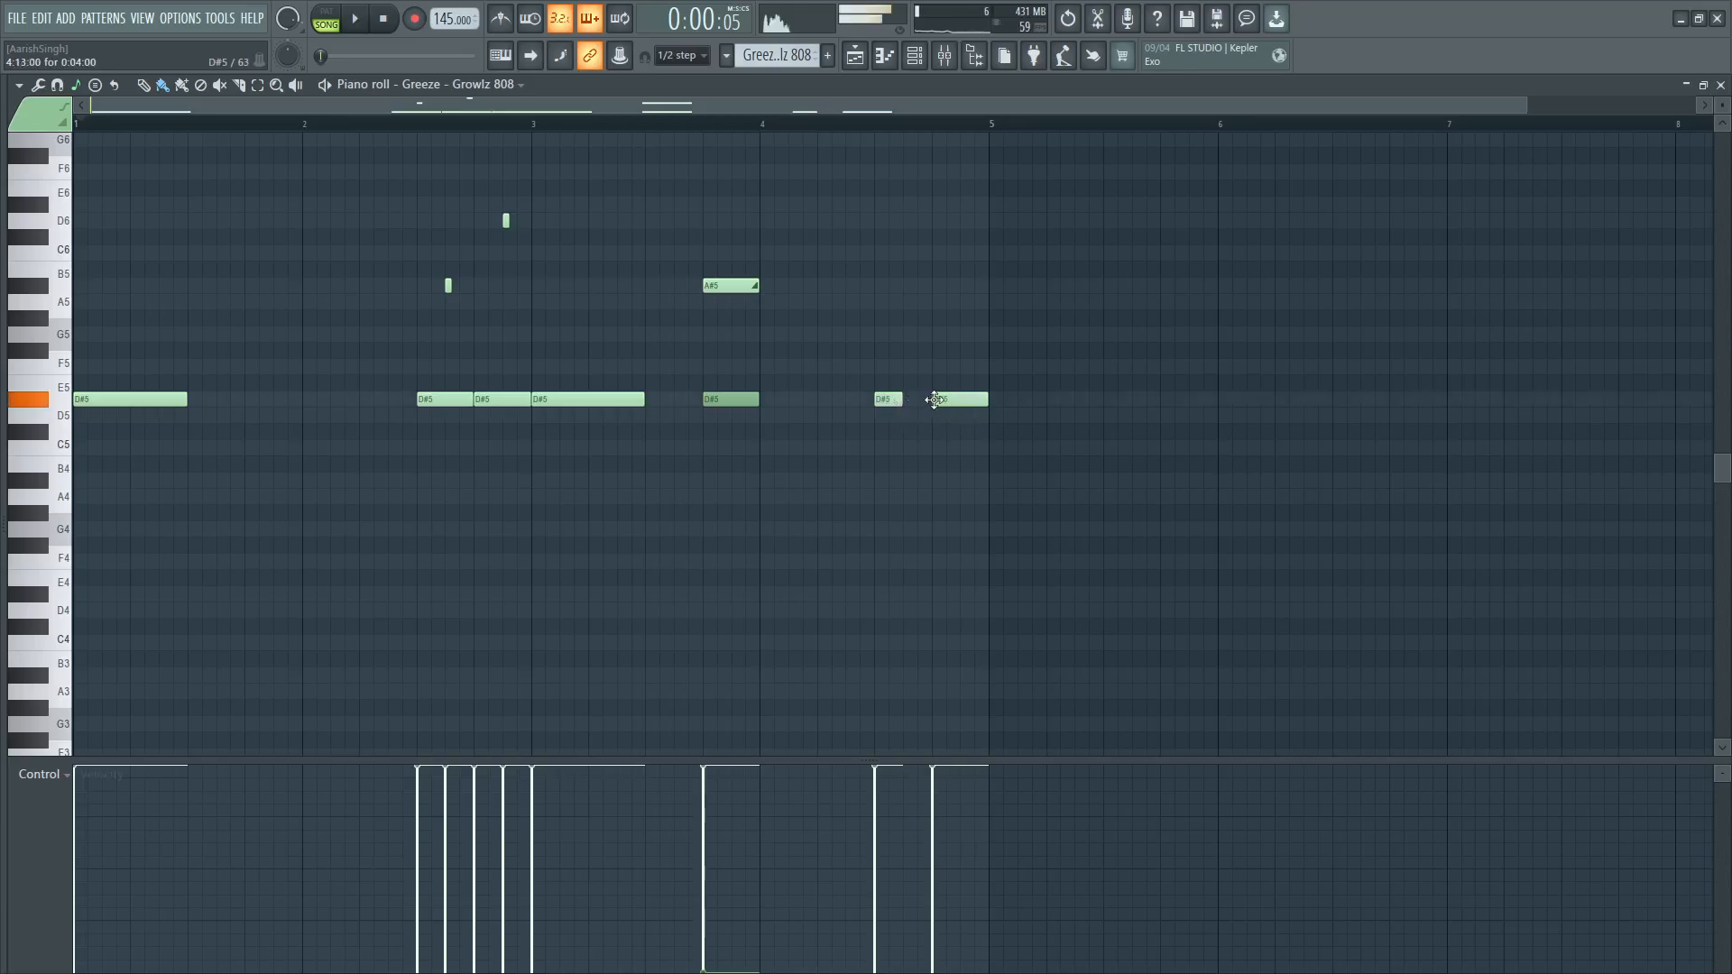
left_click(904, 401)
left_click_drag(986, 399, 972, 401)
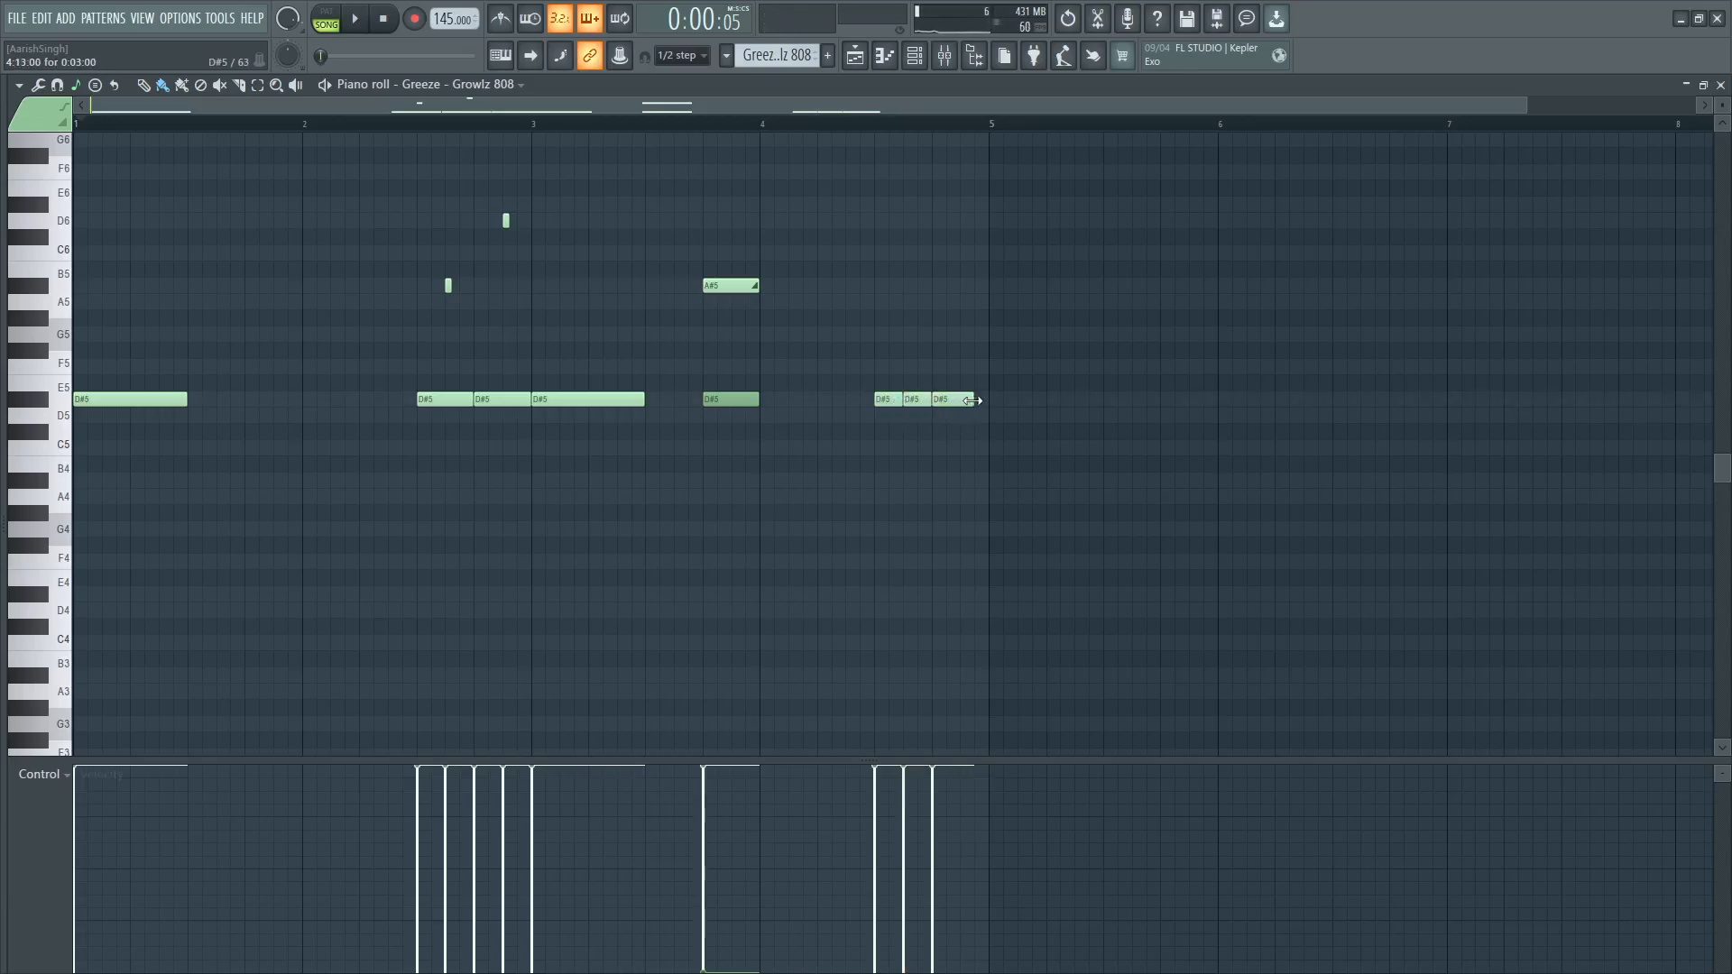
left_click(970, 403)
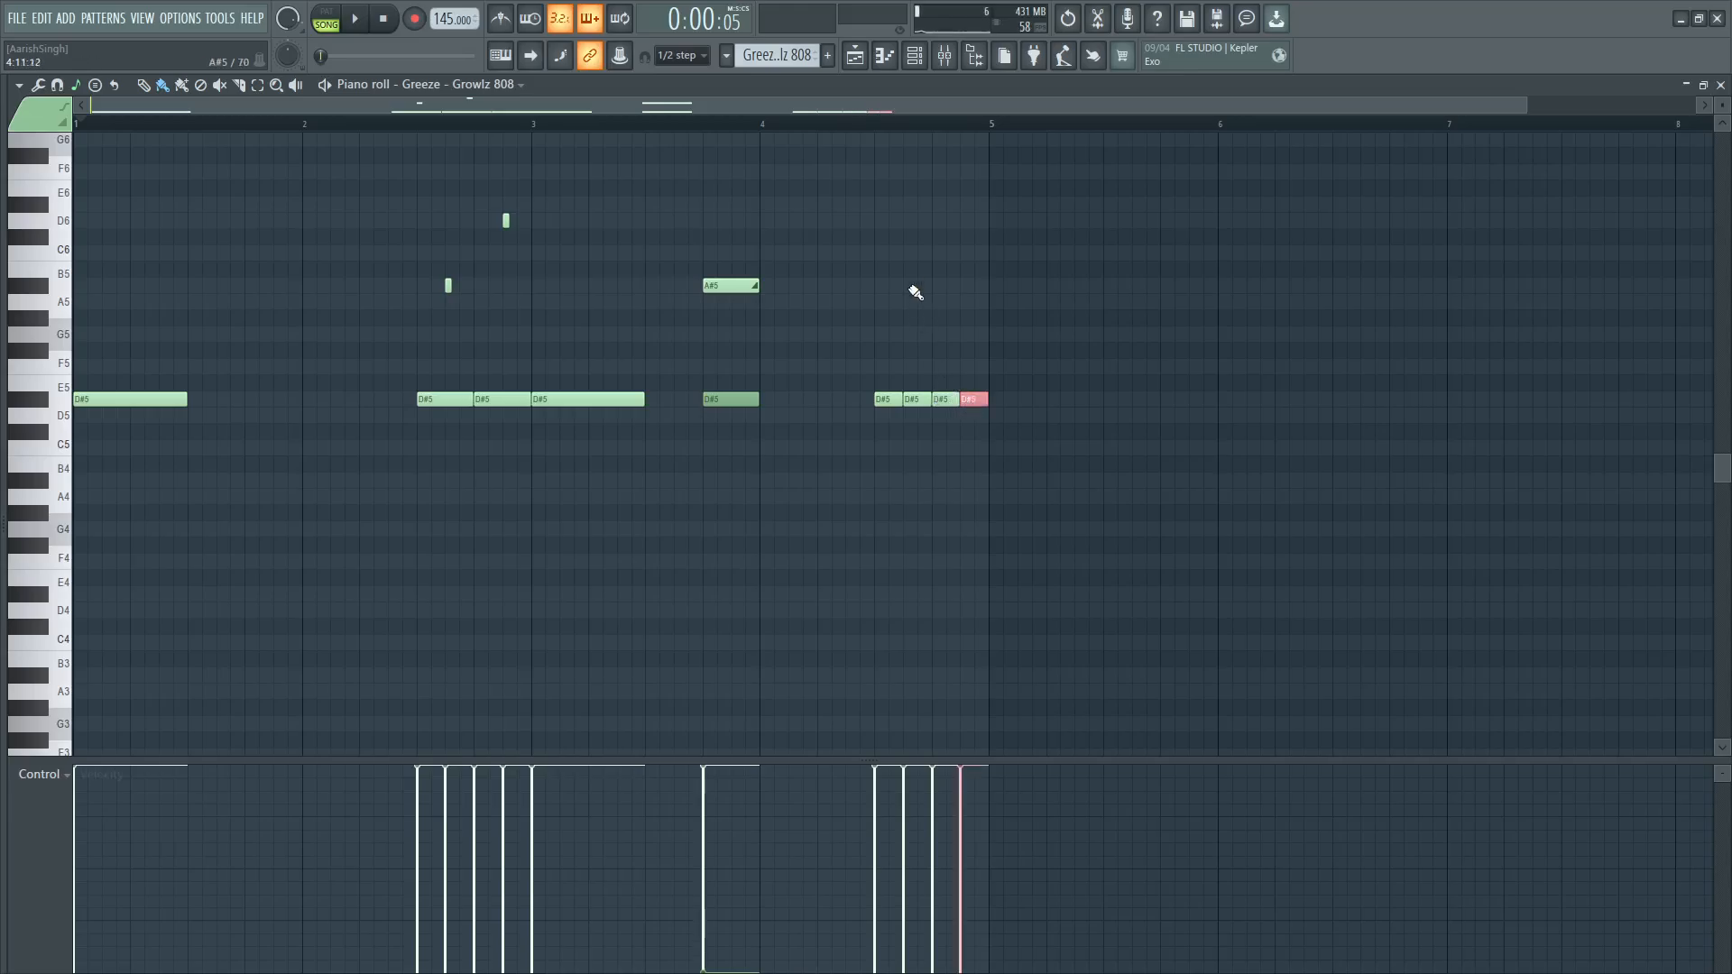
Add four short descending slides in bar 4: D#6 at 4:10, D6 at 4:12, A#5 at 4:14 and A5 at 4:16.
left_click(507, 221)
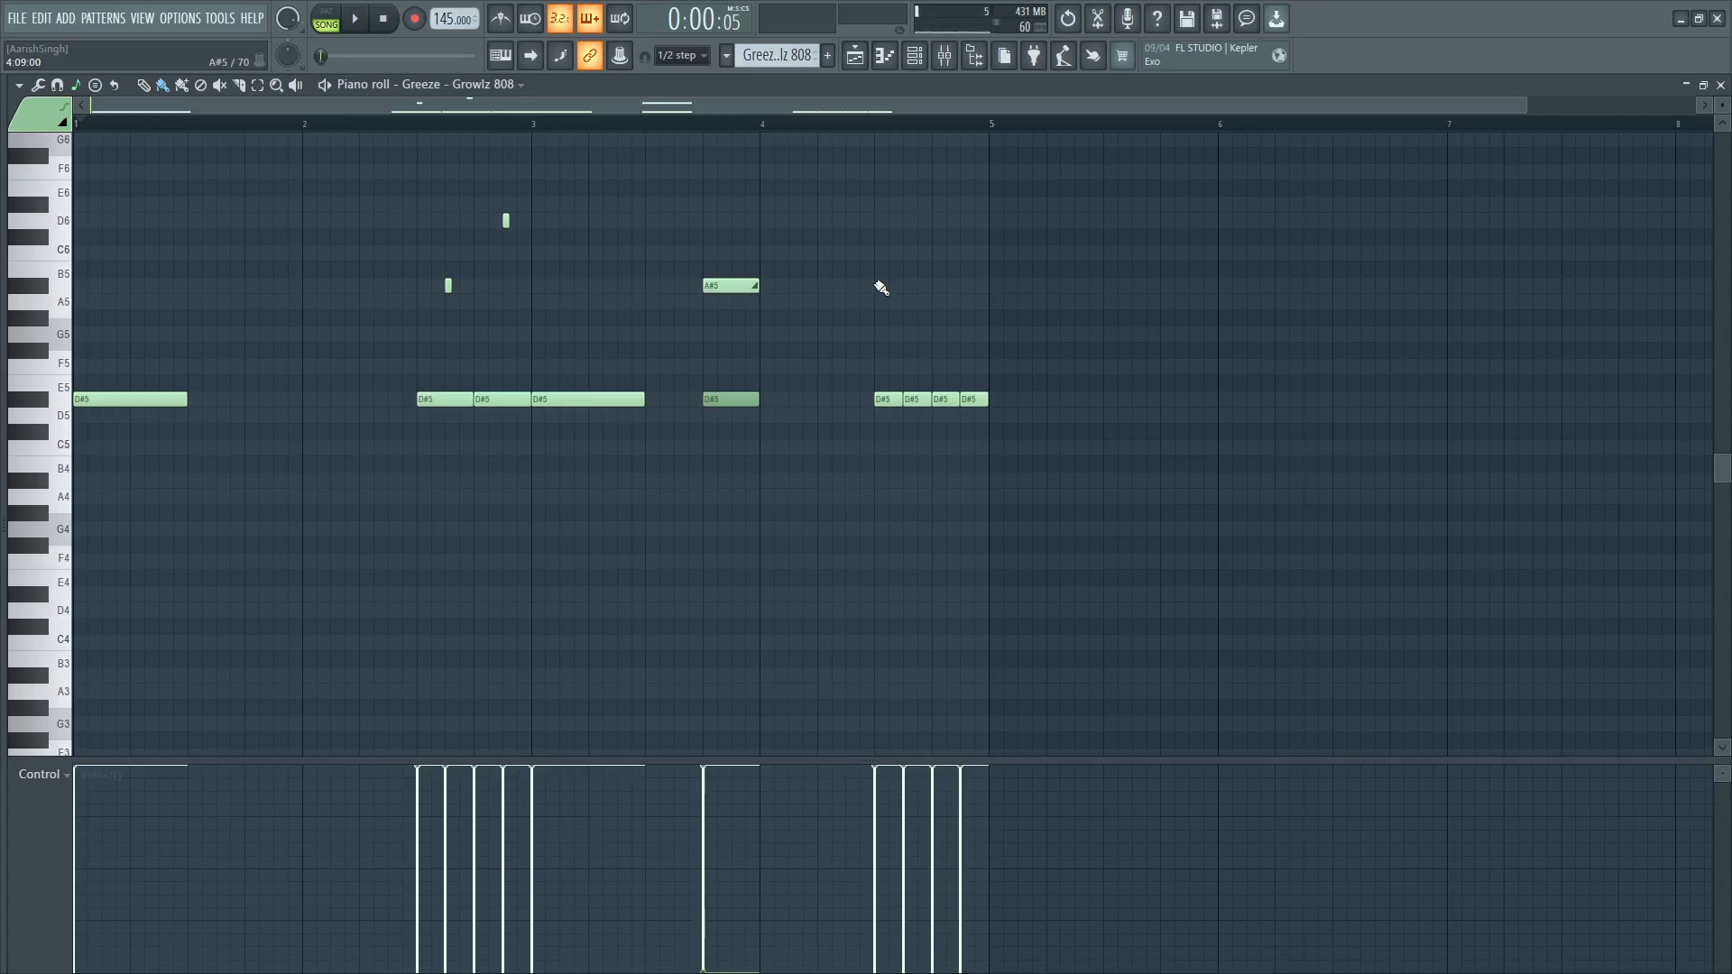
left_click(878, 205)
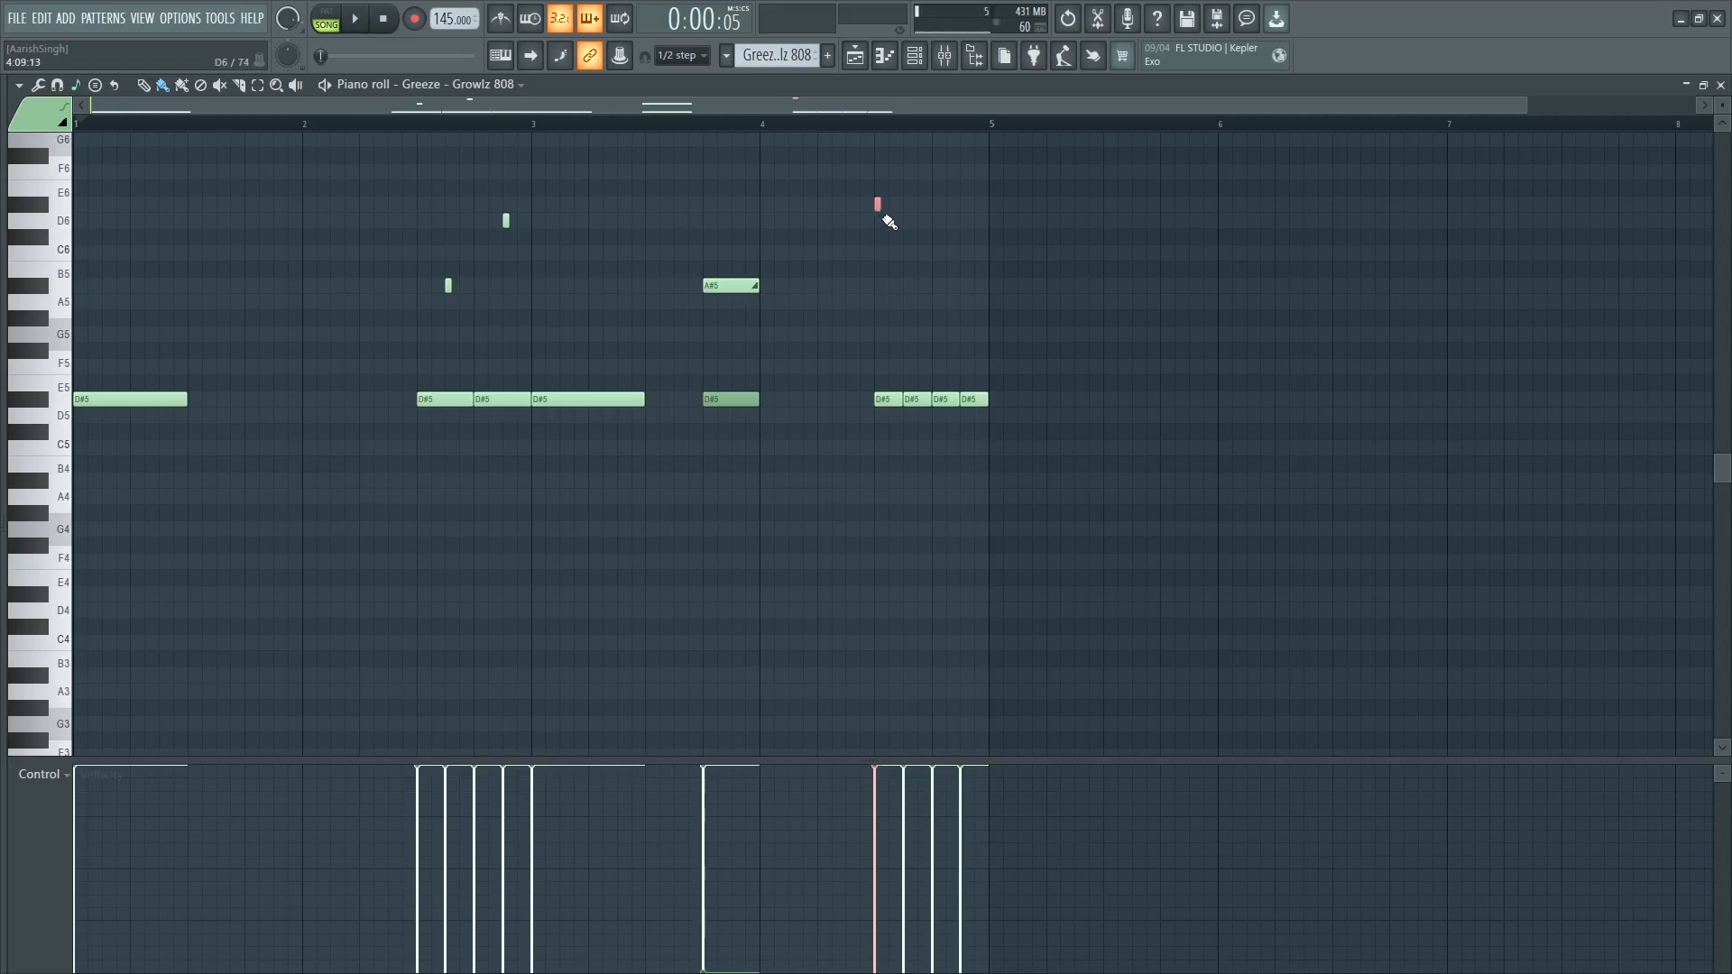
left_click_drag(876, 210, 888, 210)
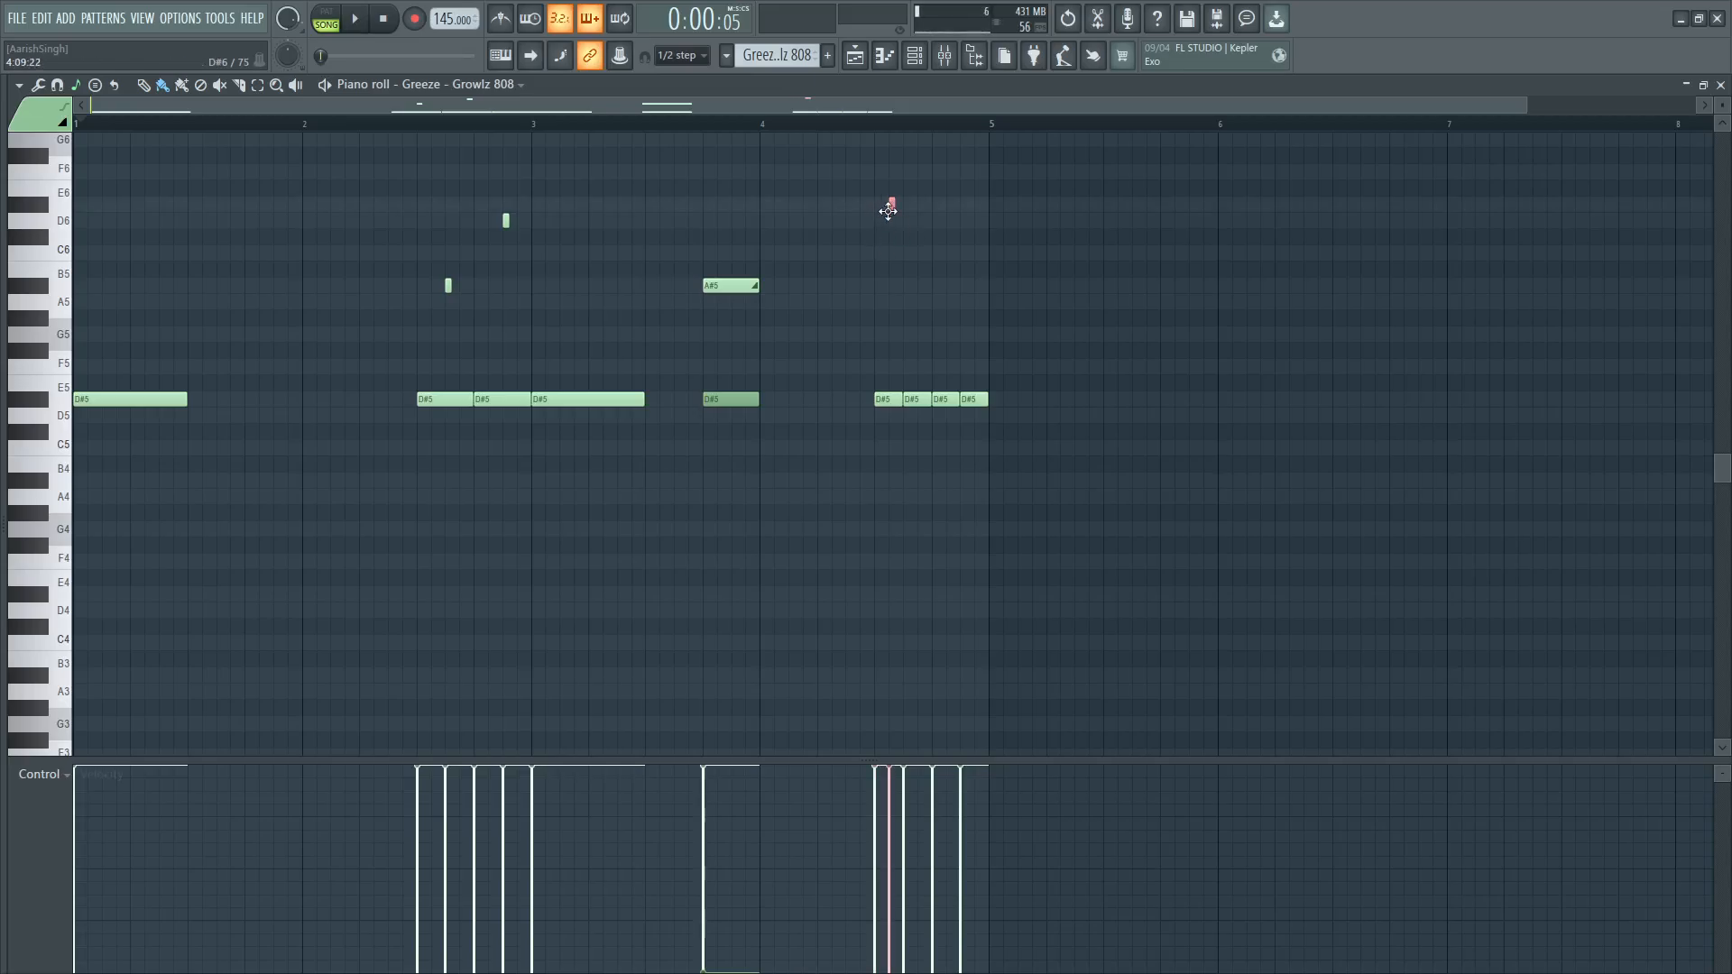
left_click(919, 222)
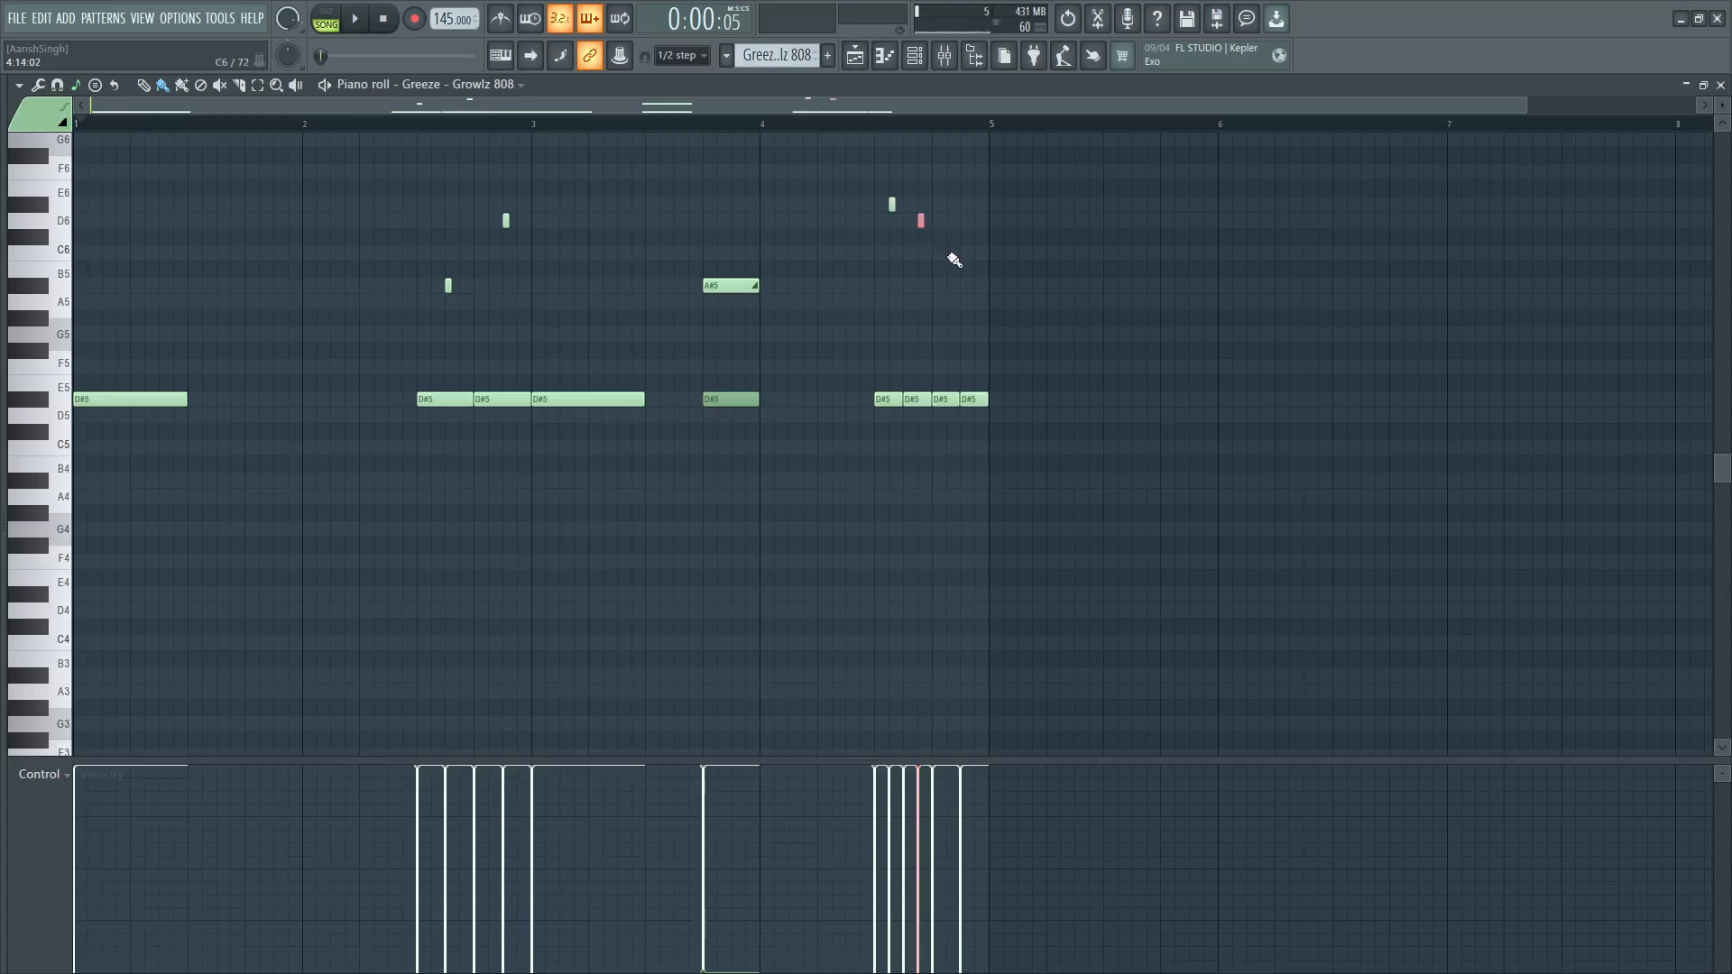
left_click(949, 253)
left_click_drag(949, 256, 949, 285)
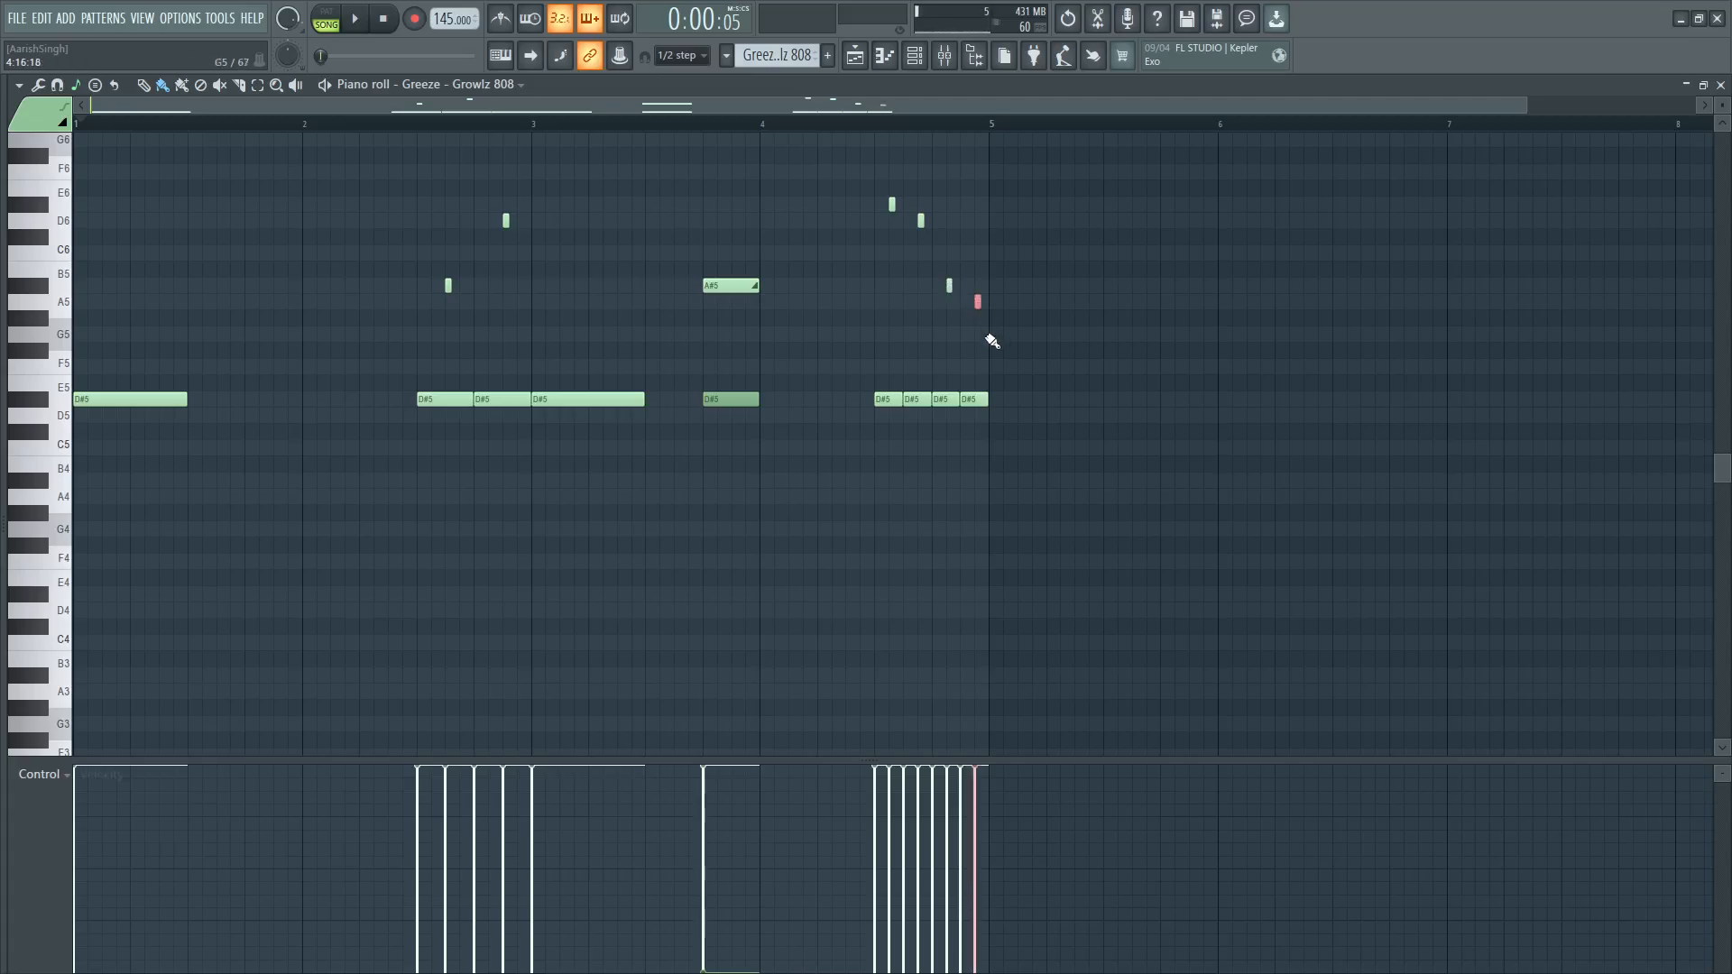
Set the playback position to the start of bar 4 and audition the descending slides.
key("space")
left_click(773, 124)
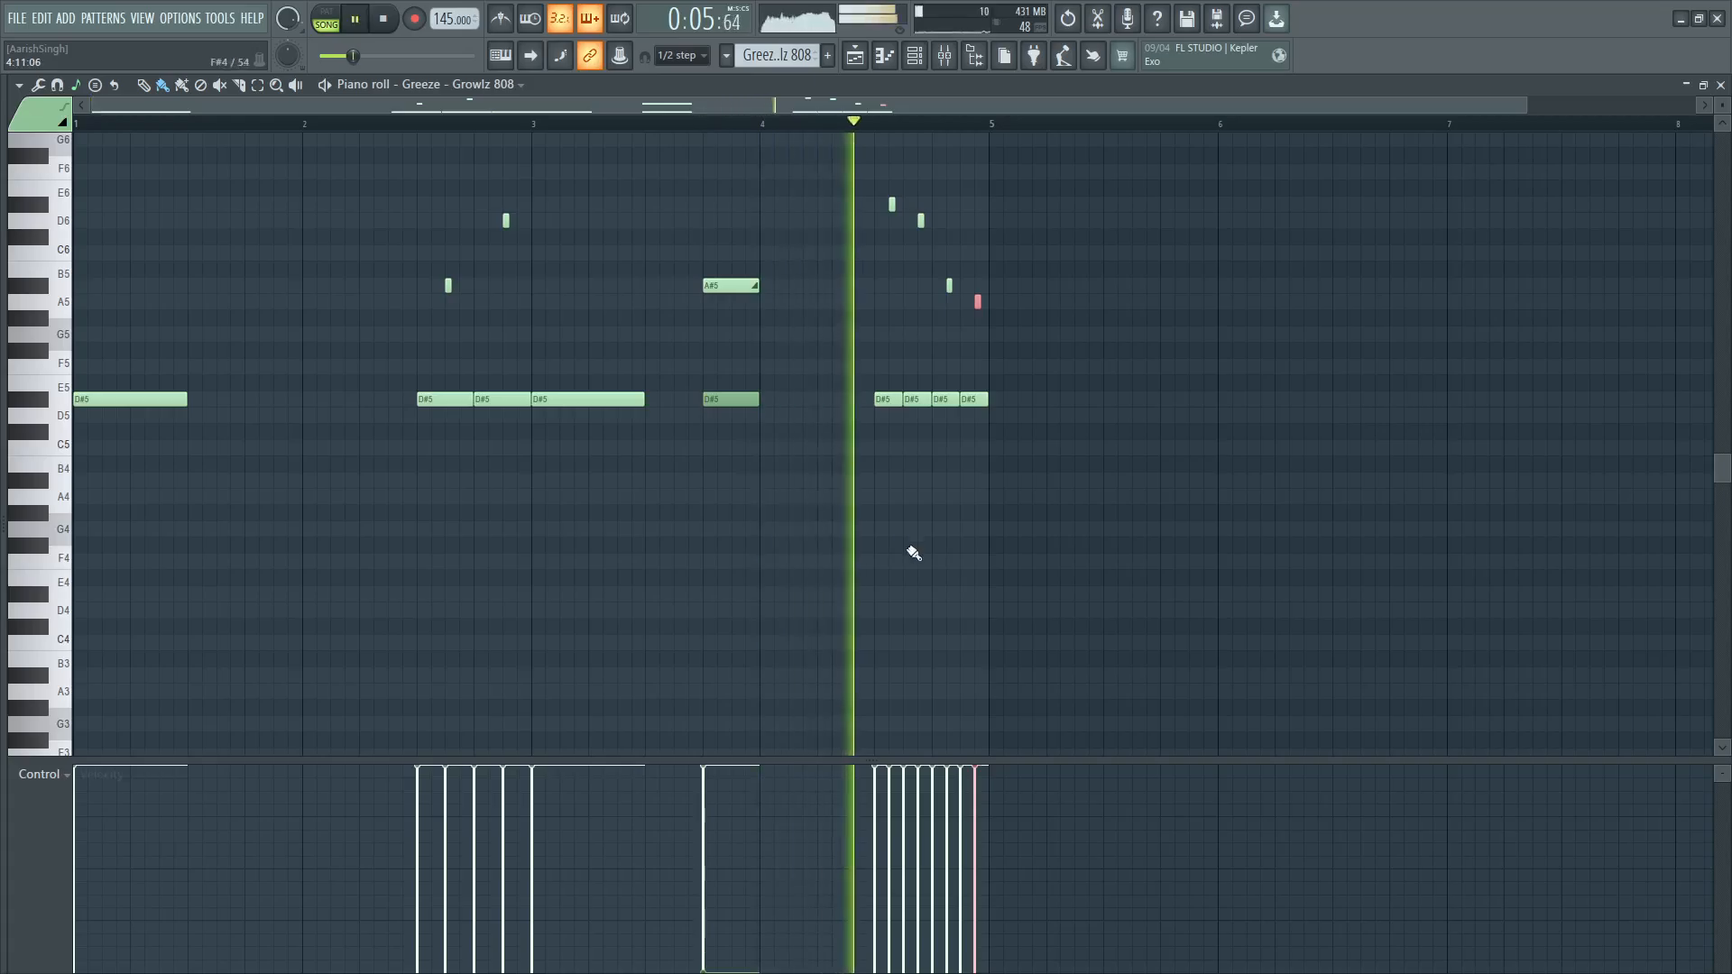
key("space")
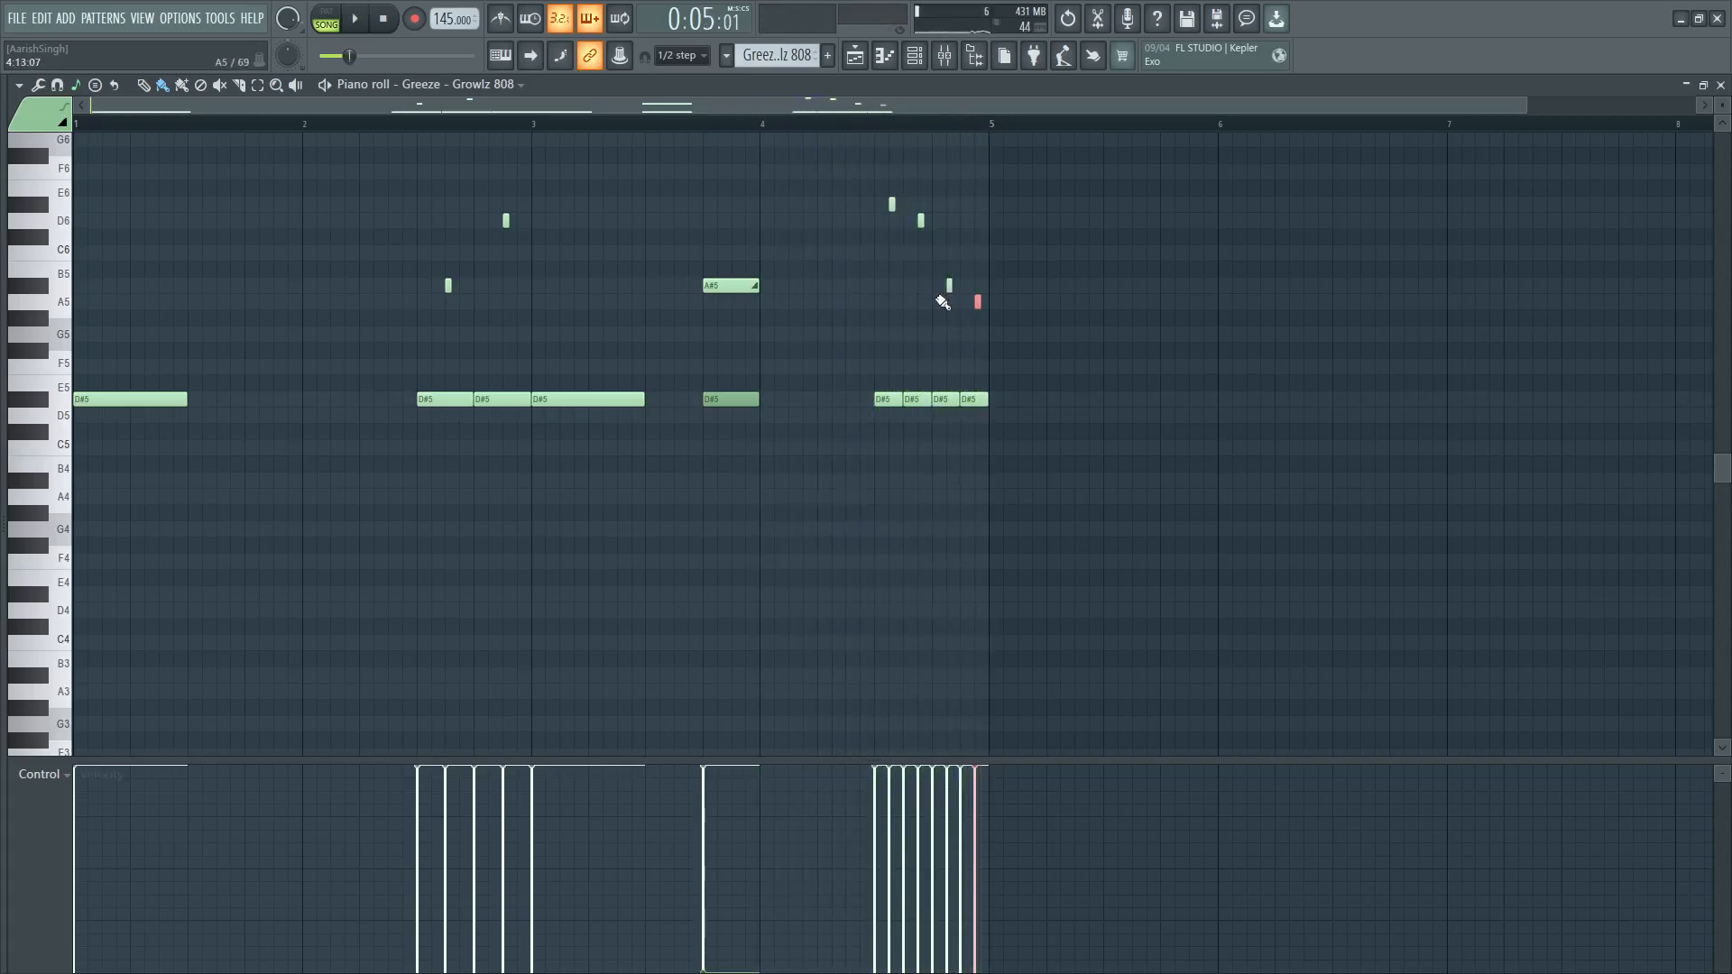
key("space")
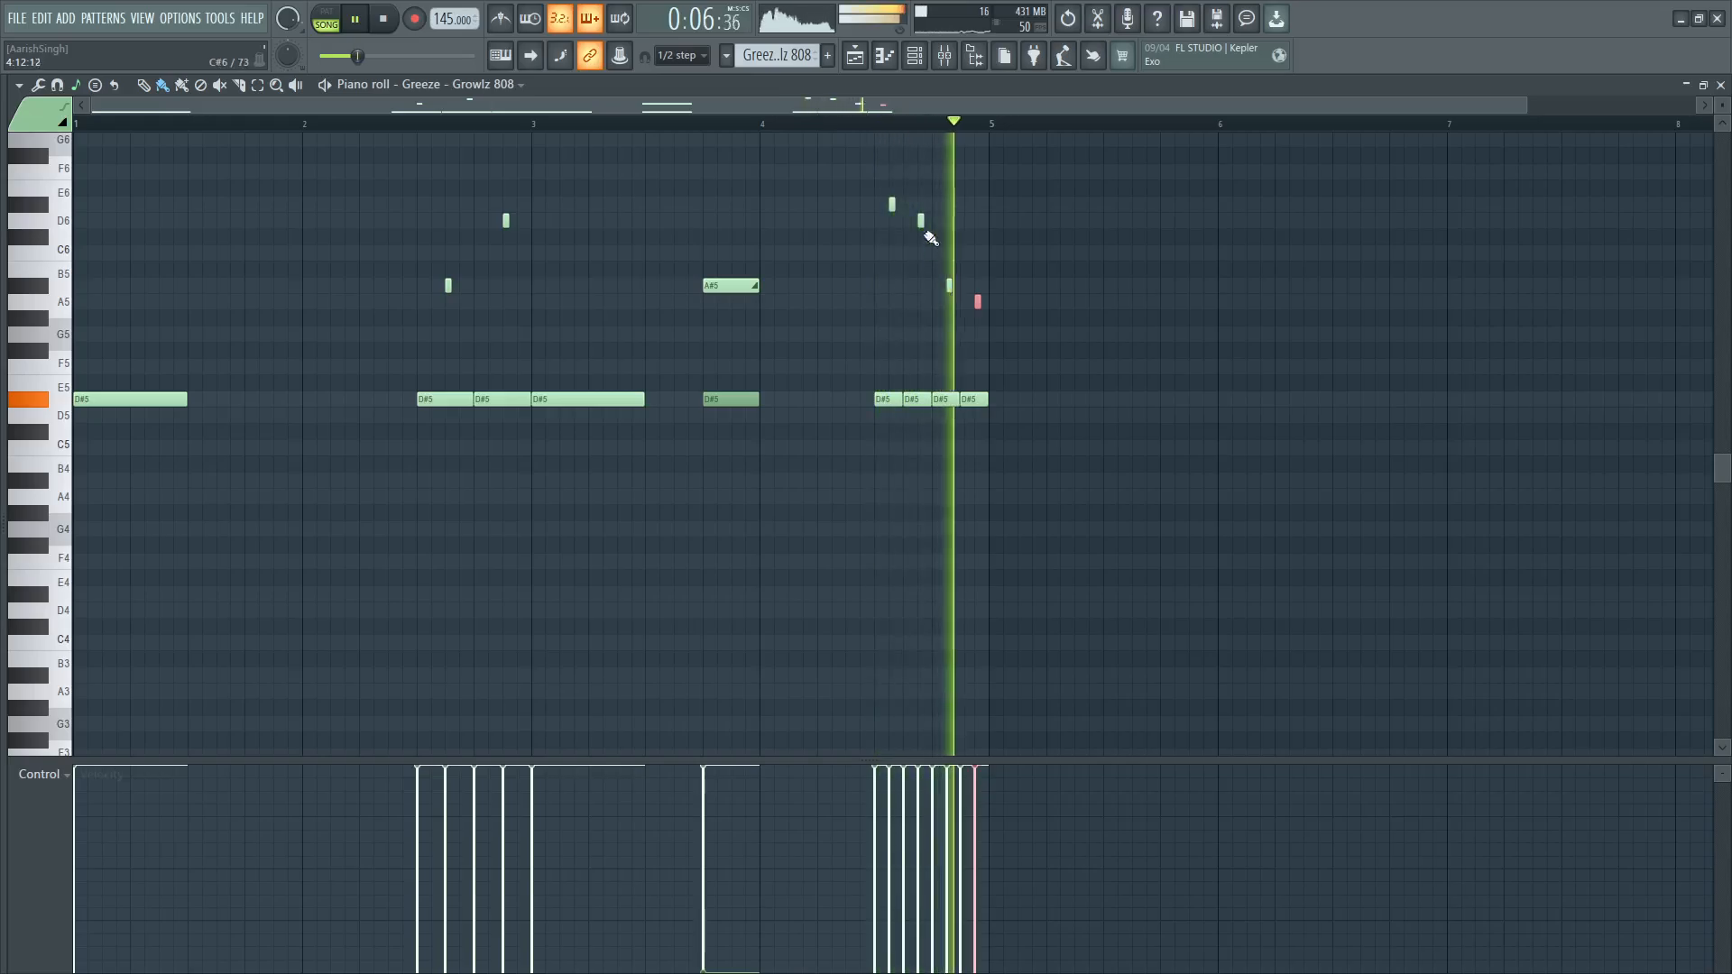
key("space")
Shift the D#6, D6 and A#5 slides earlier to 4:09, 4:11 and 4:13, and audition the ending.
mouse_move(893, 207)
left_mouse_down()
mouse_move(873, 205)
mouse_move(908, 220)
left_mouse_up()
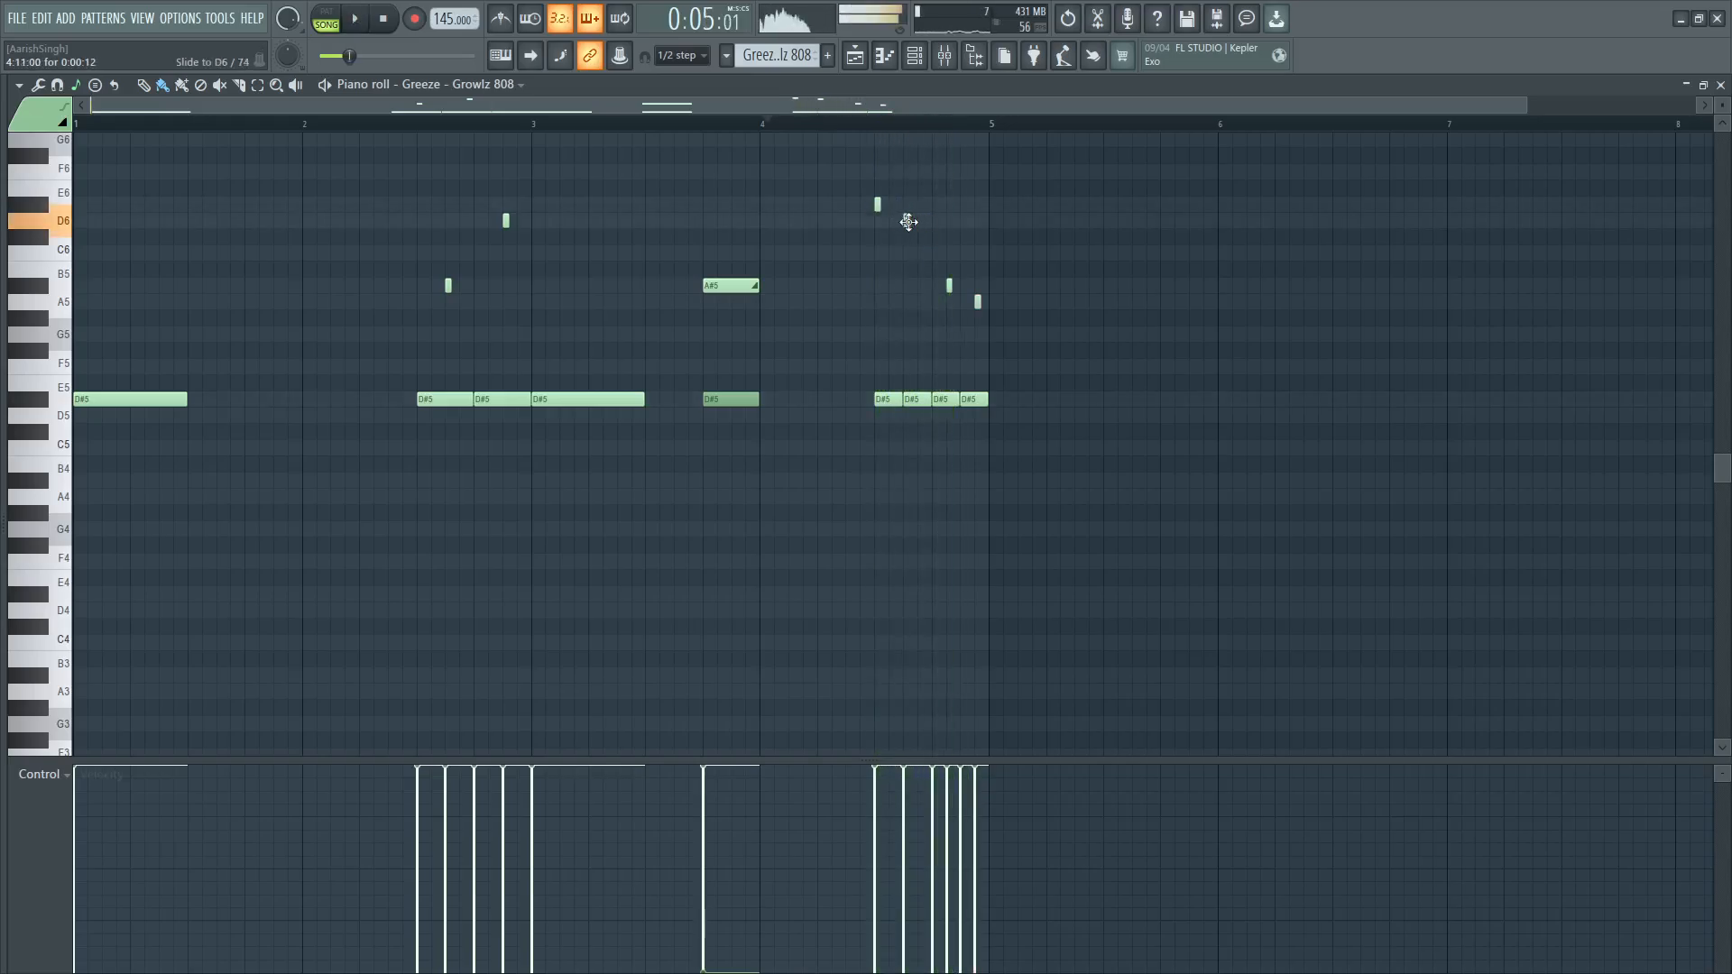
key("space")
left_click_drag(948, 285, 934, 285)
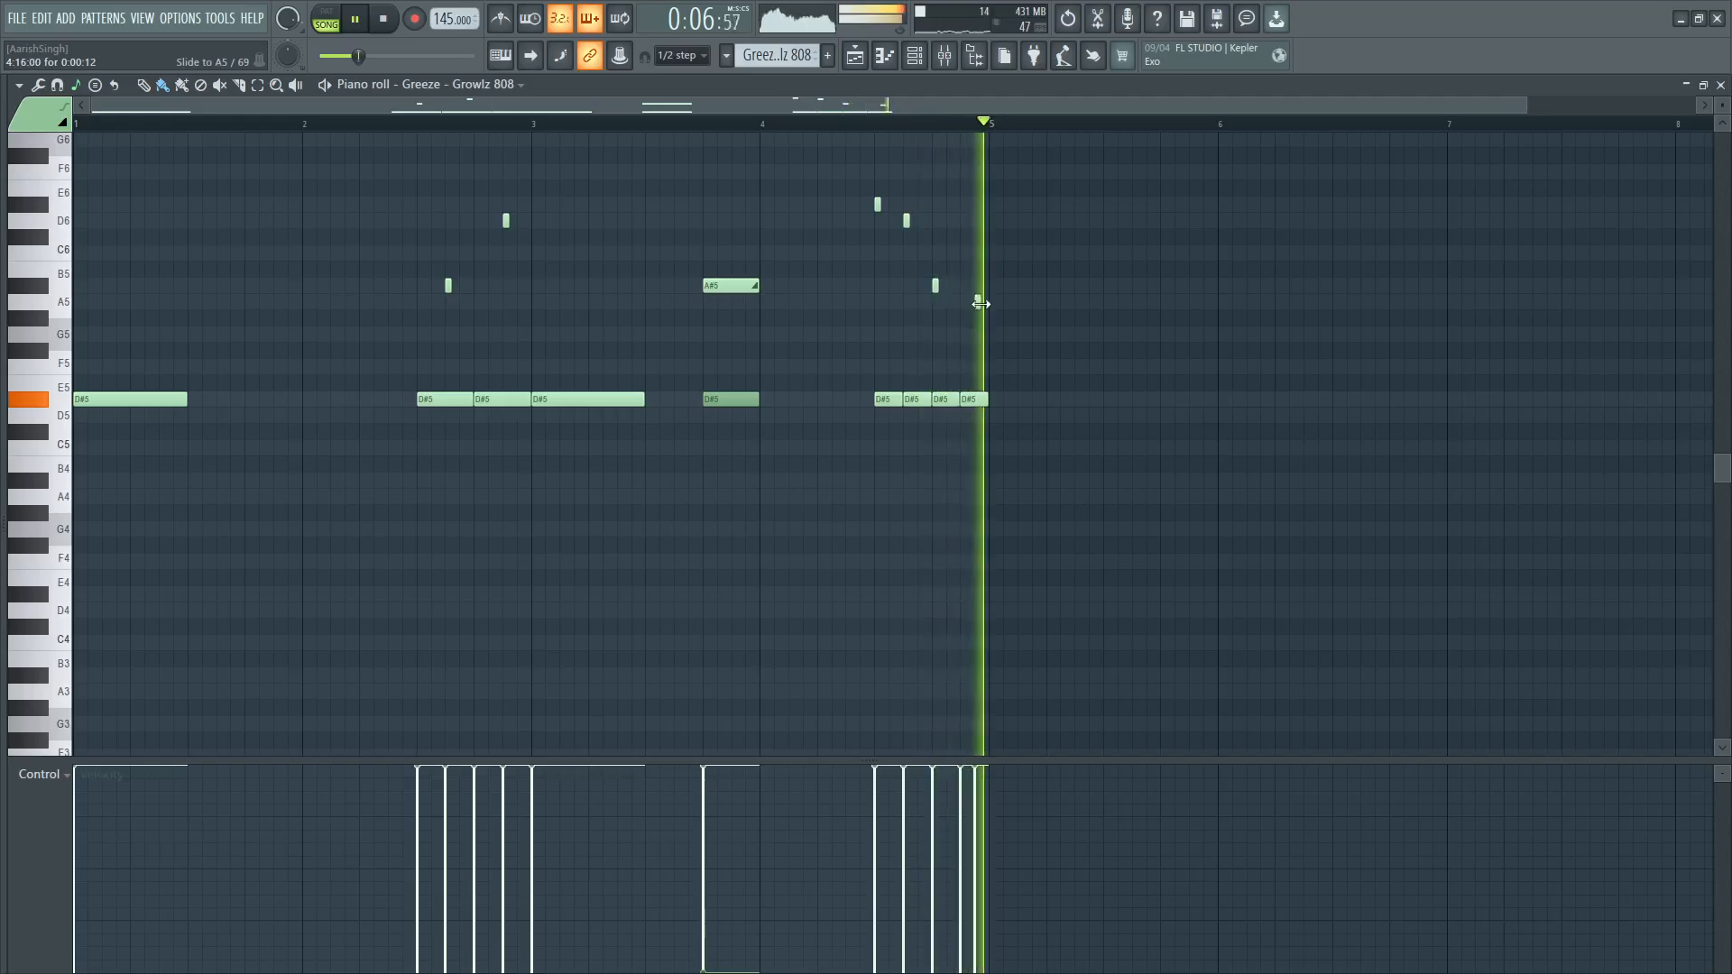
double_click(980, 303)
left_click(990, 367)
key("space")
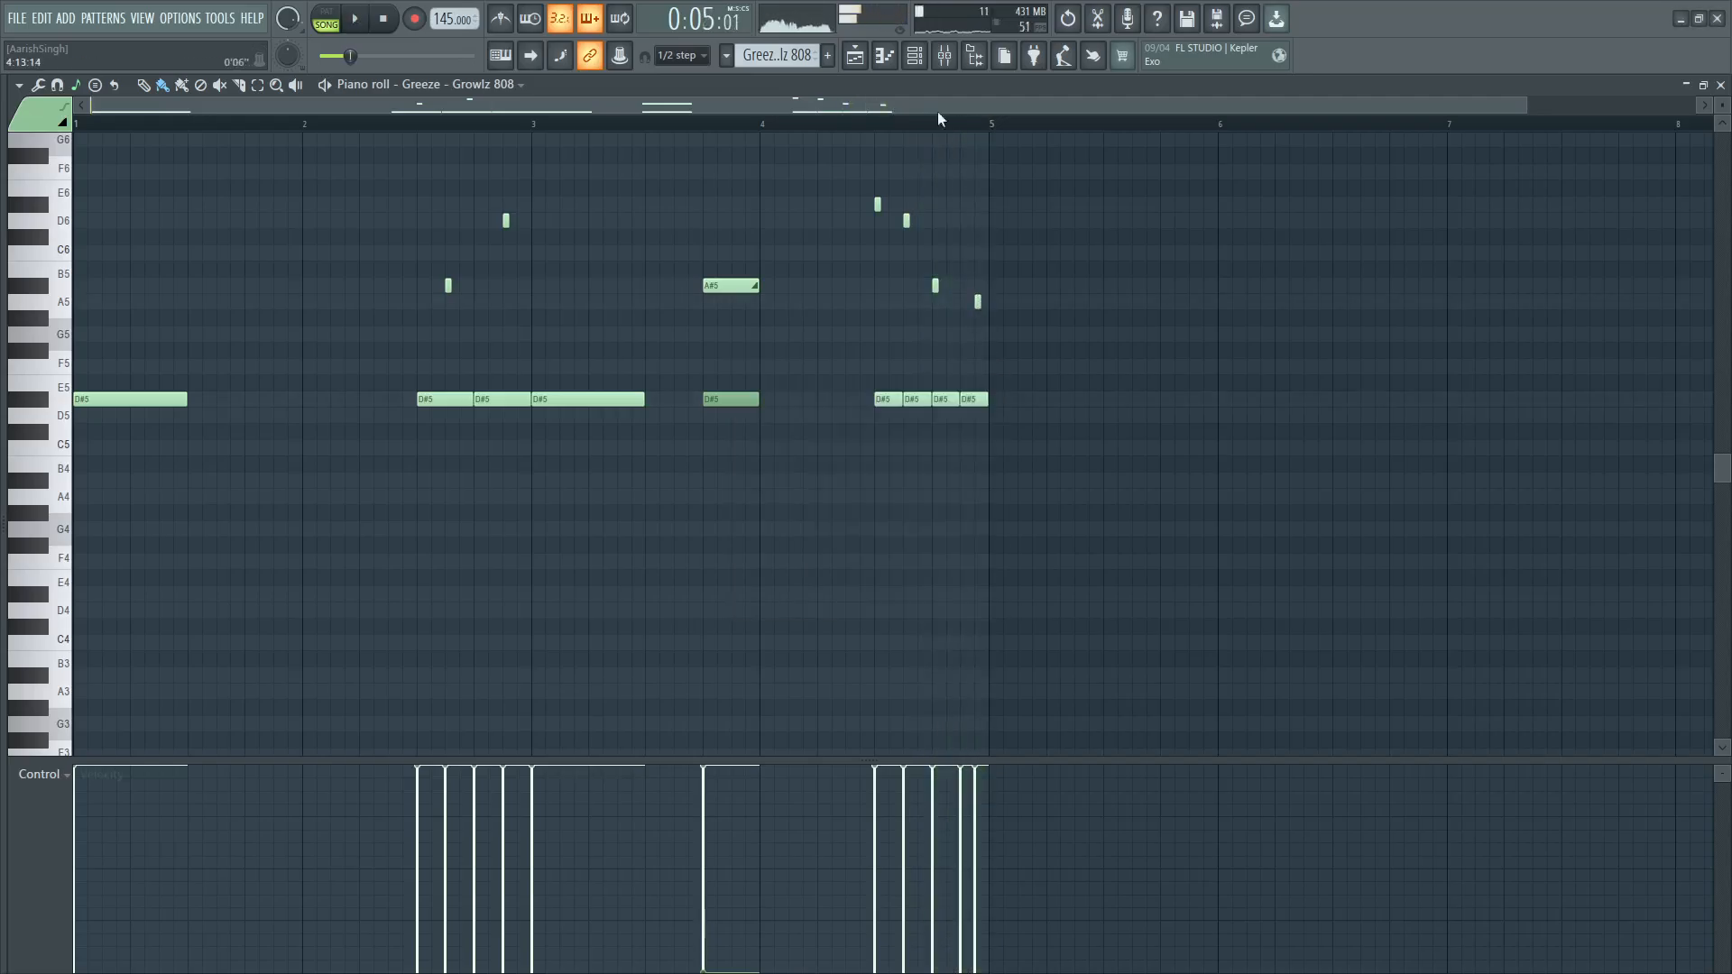
Duplicate the Greeze - Growlz 808 clip three times in the Playlist to fill bars 5 to 16, and play it.
left_click(855, 56)
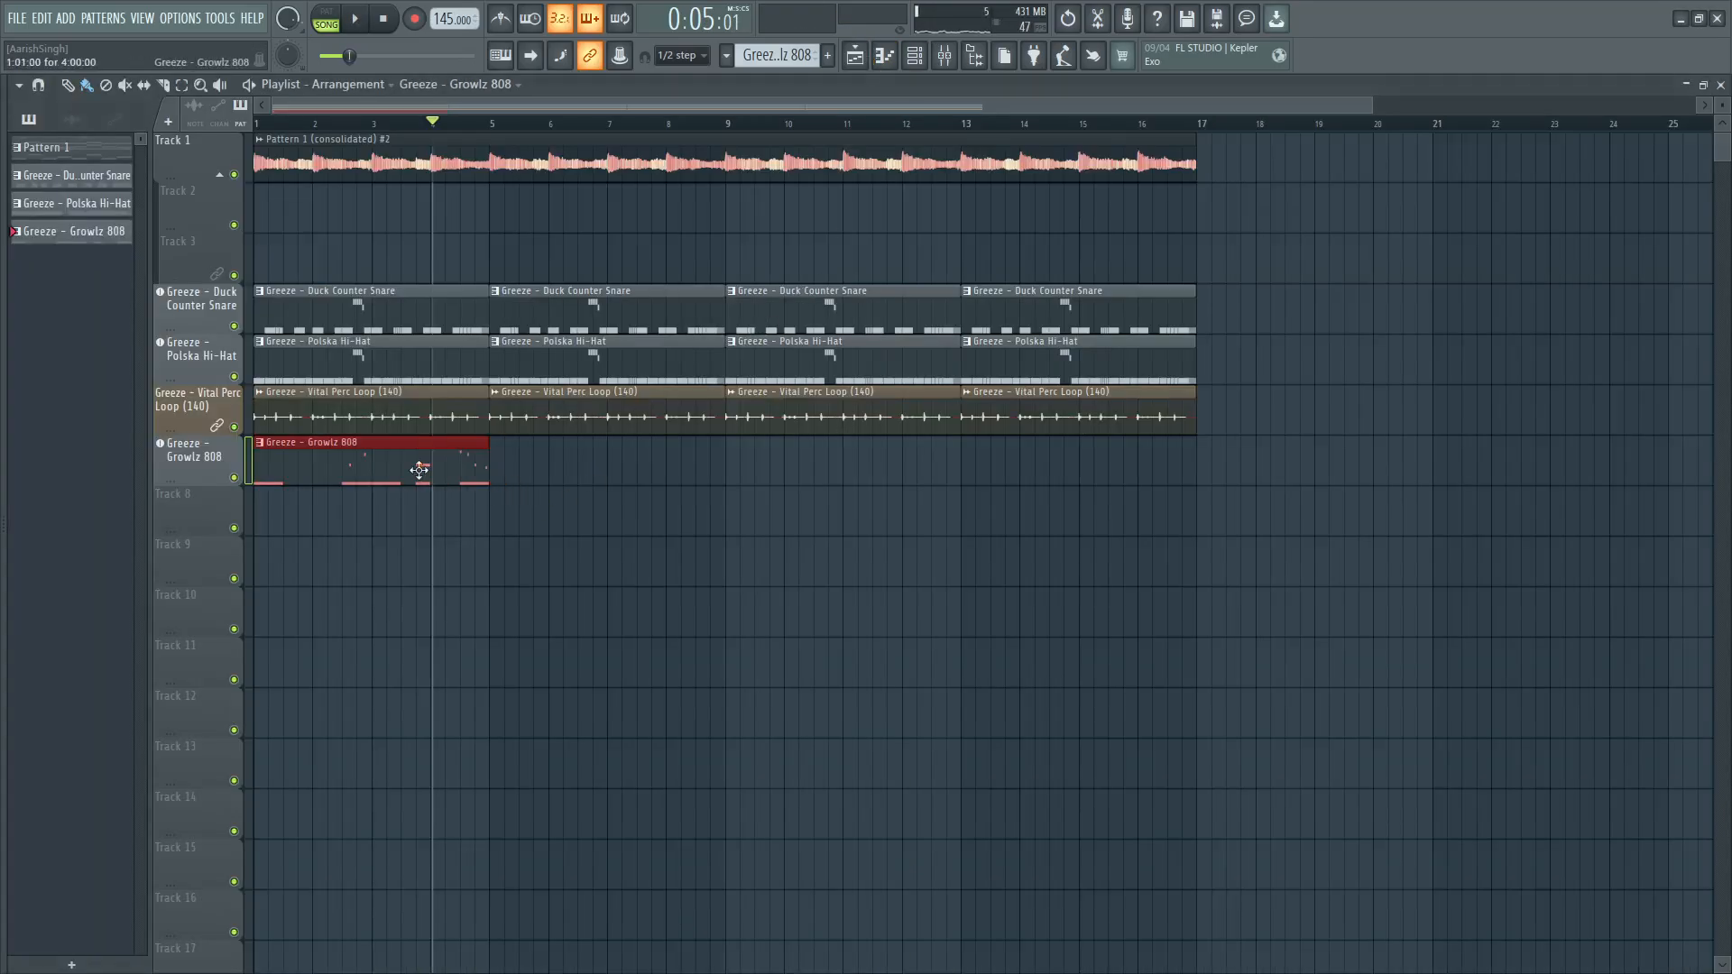
key("ctrl+b")
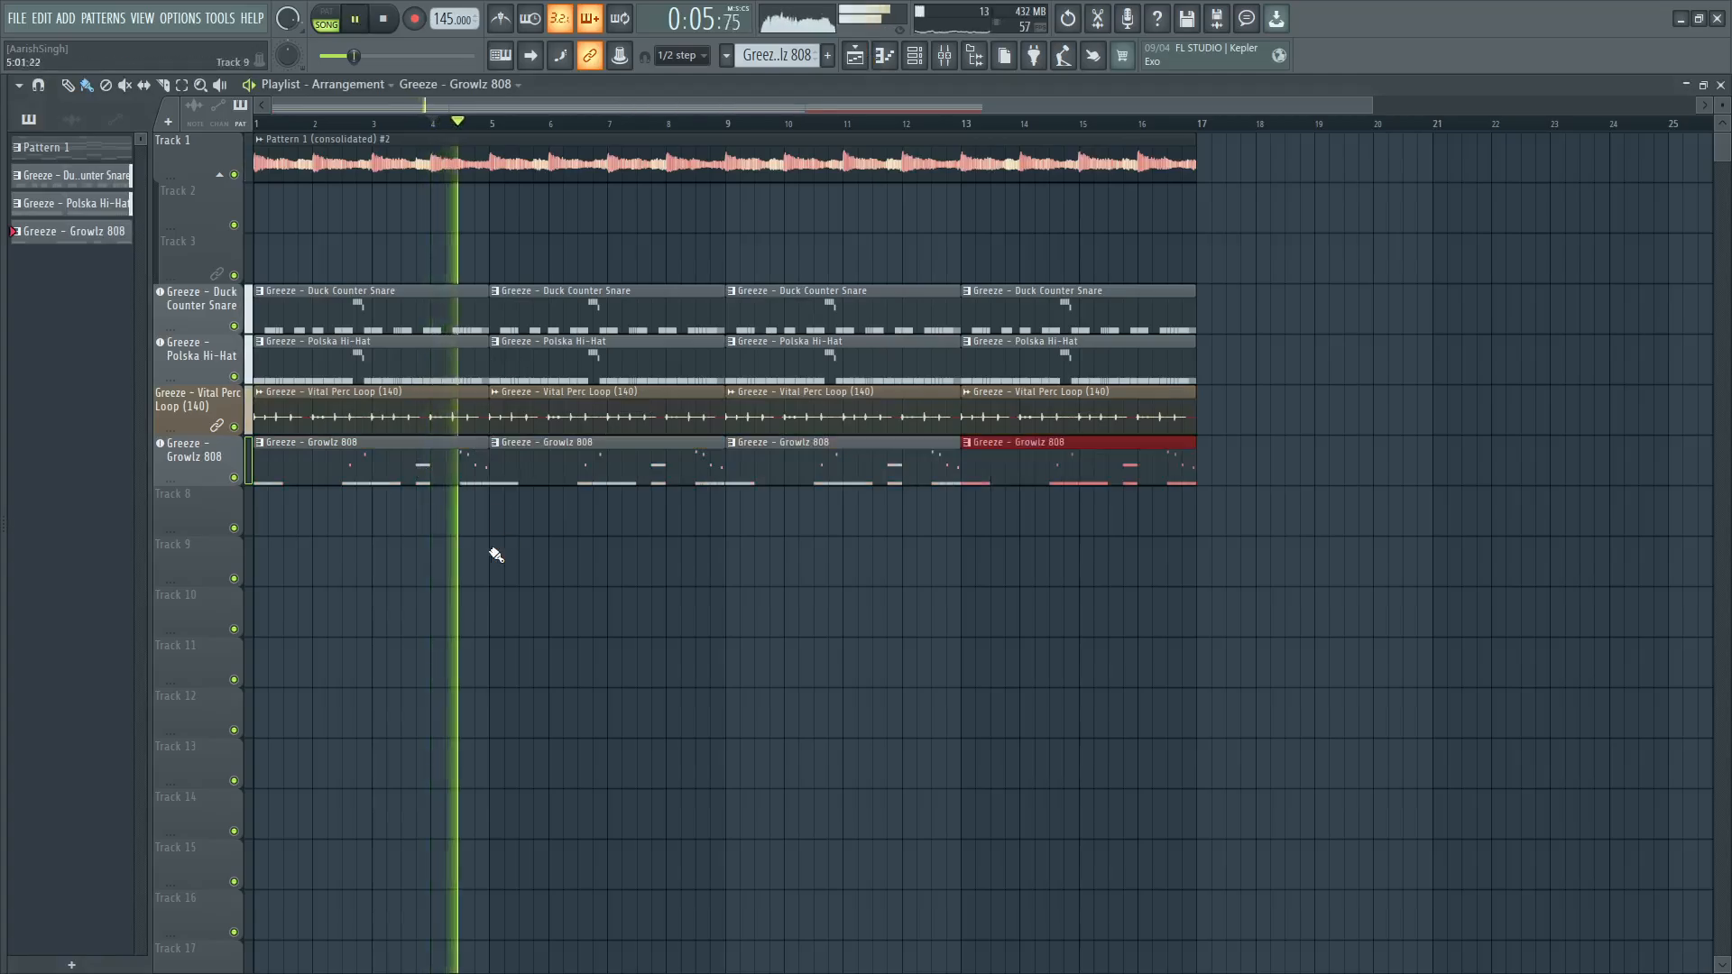
key("space")
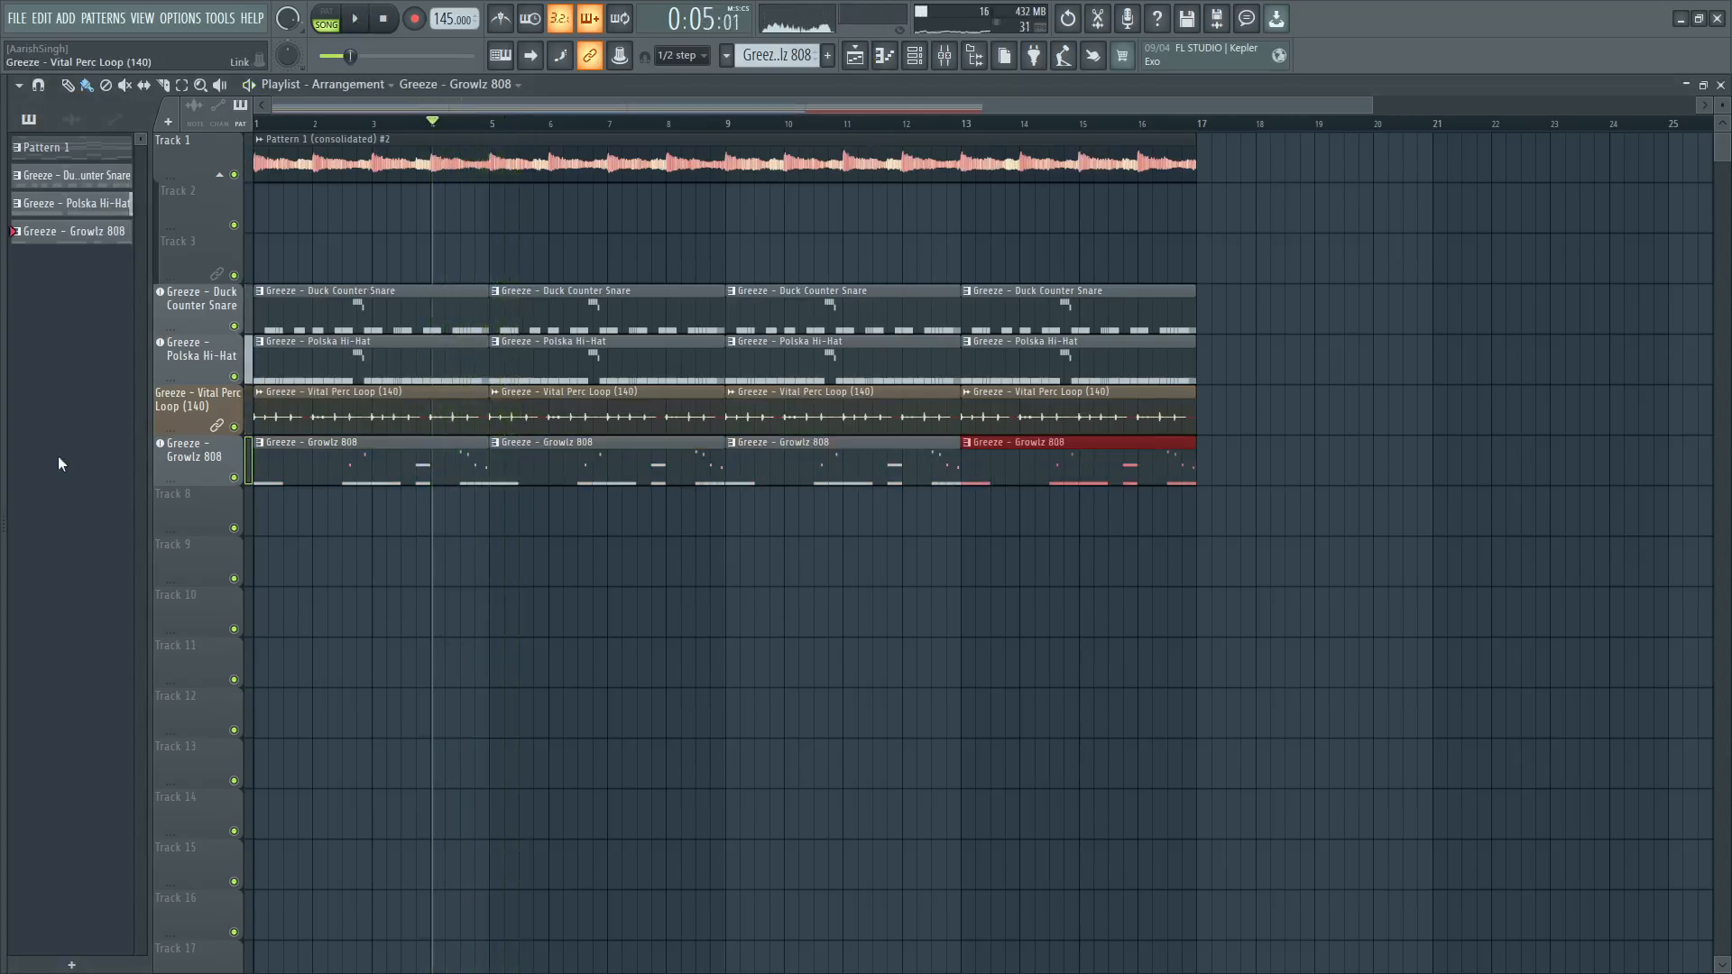
Load the Greeze - Dark Kick sample from the Greeze (UK Drill) Kicks folder onto the Playlist track below the 808.
key("alt+F8")
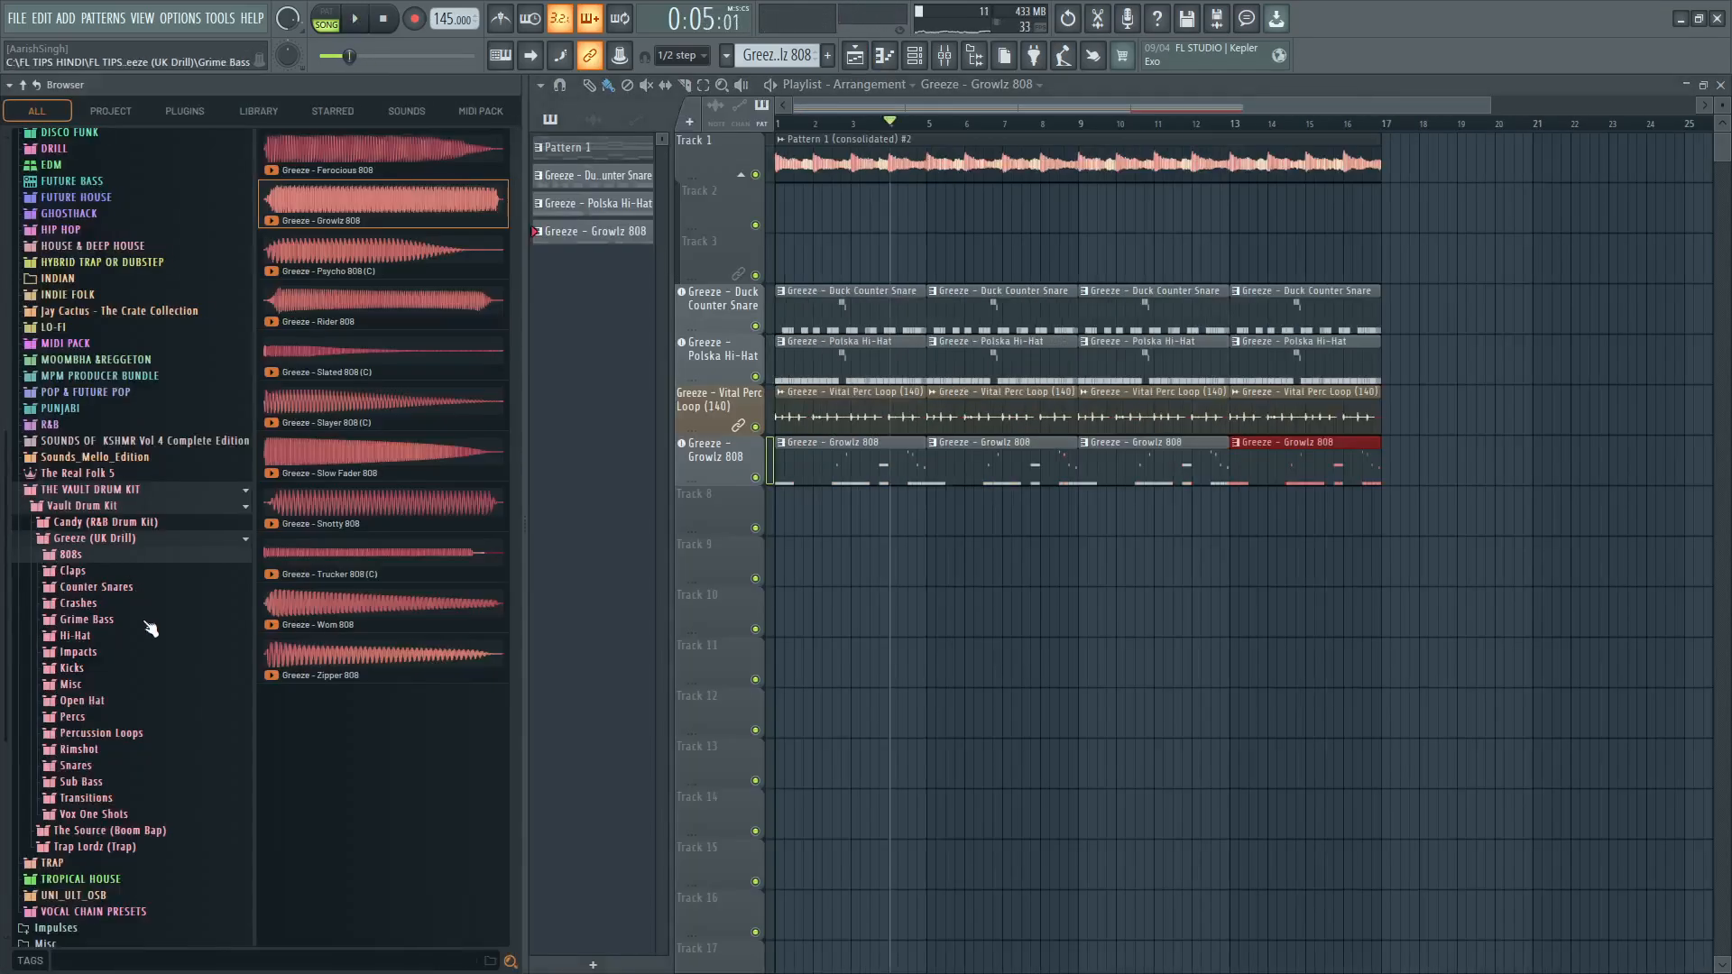
left_click(88, 668)
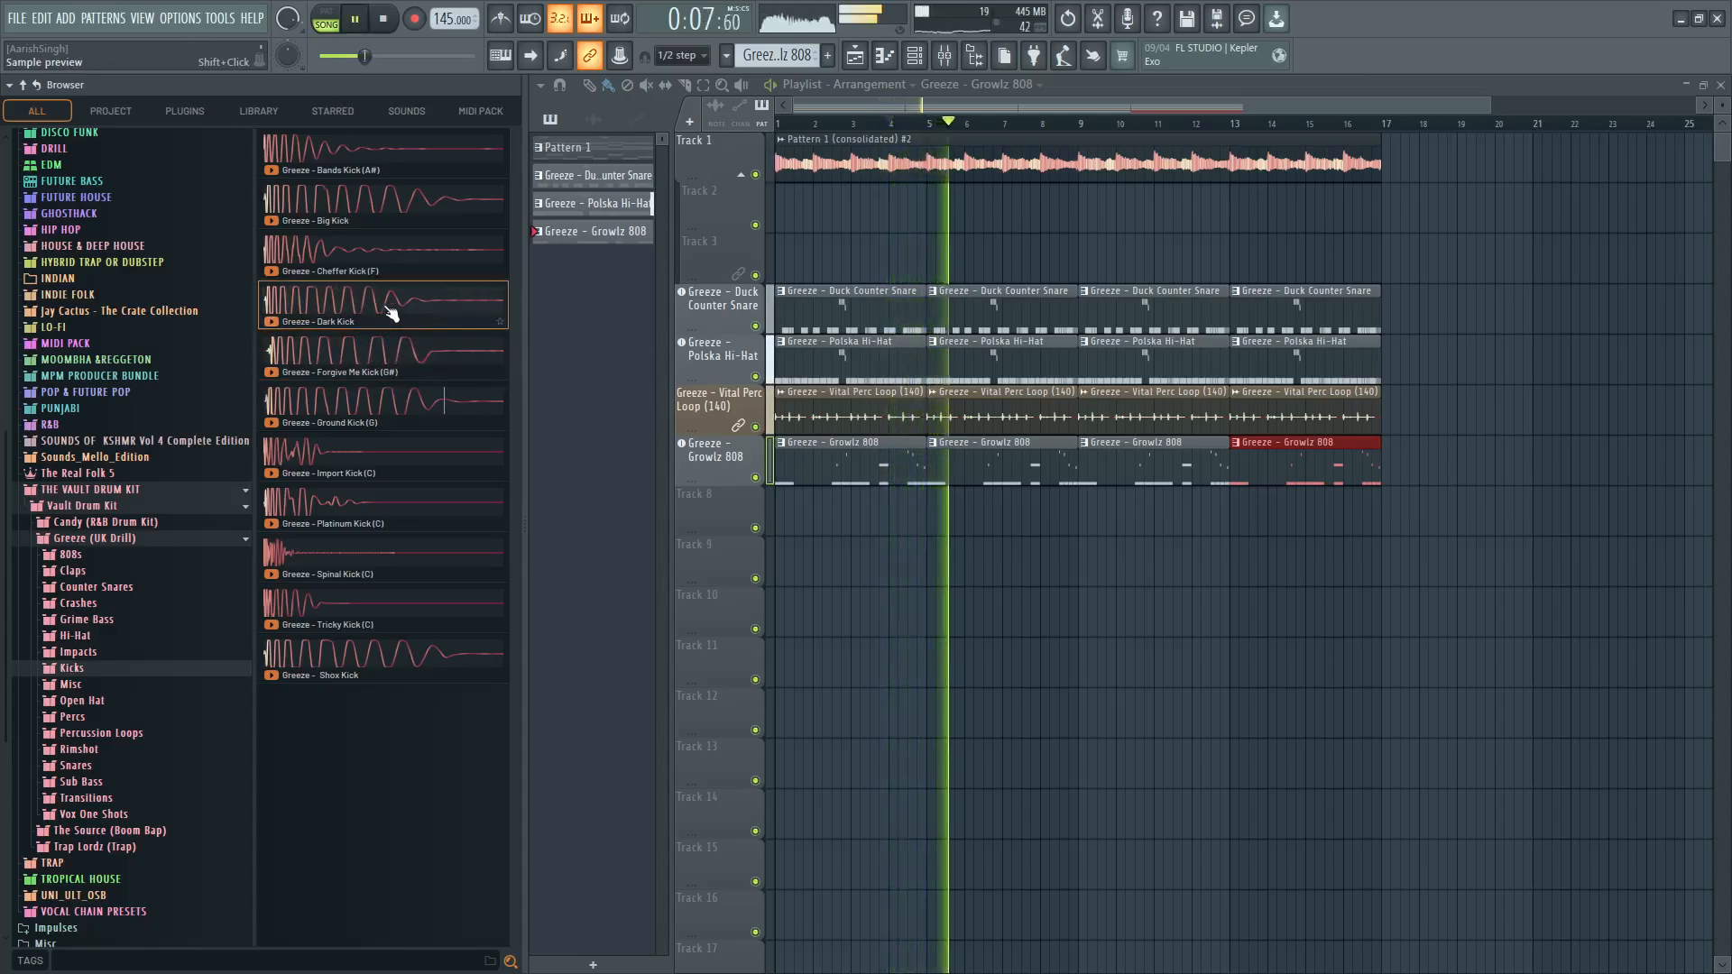
left_click_drag(363, 302, 250, 517)
left_click(706, 550)
key("space")
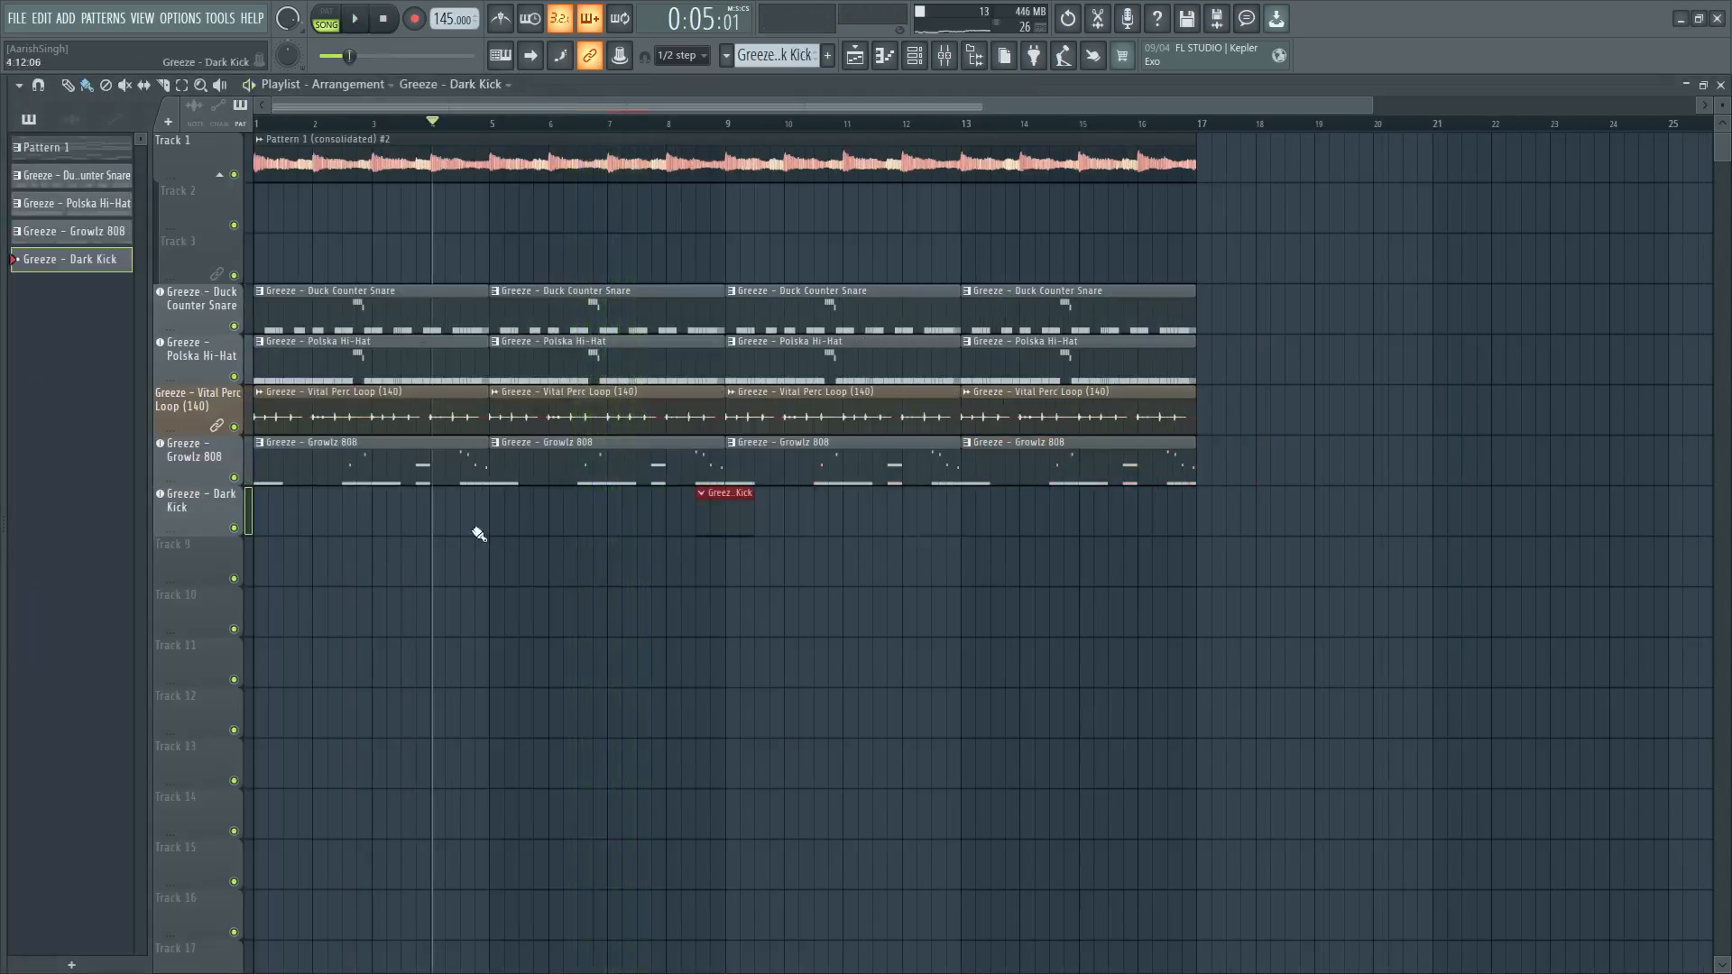
Open the Dark Kick pattern in the piano roll and audition its C5 note from the start of the song.
double_click(280, 517)
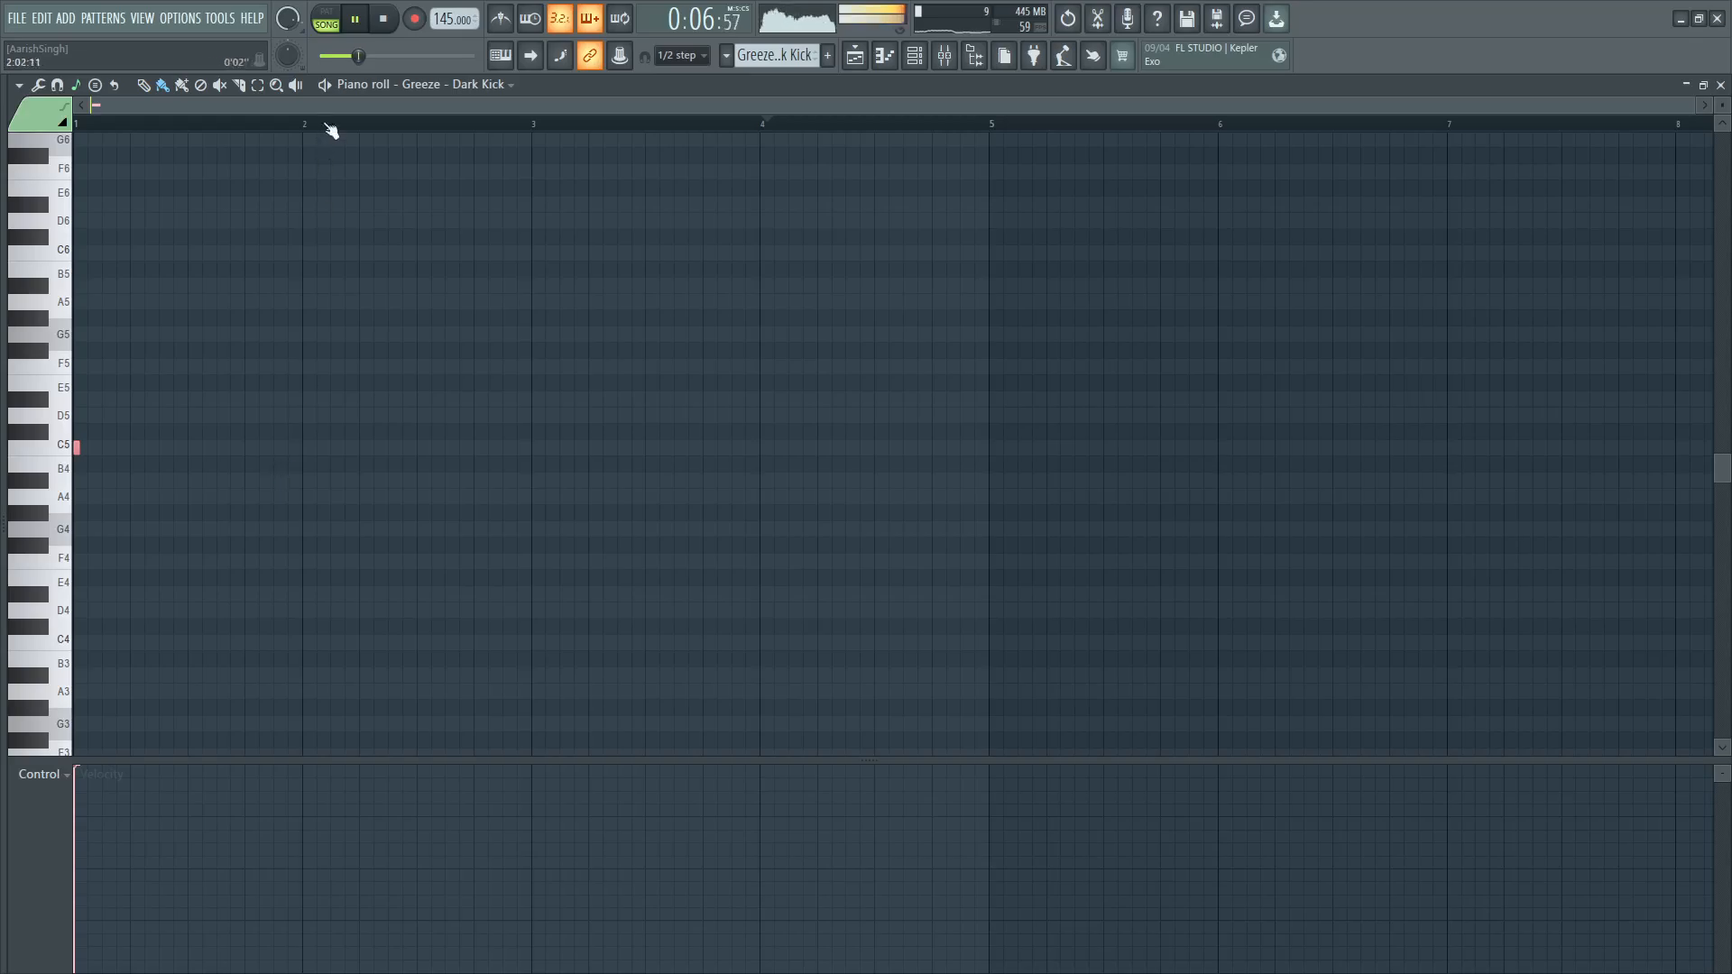
key("space")
left_click(382, 27)
key("space")
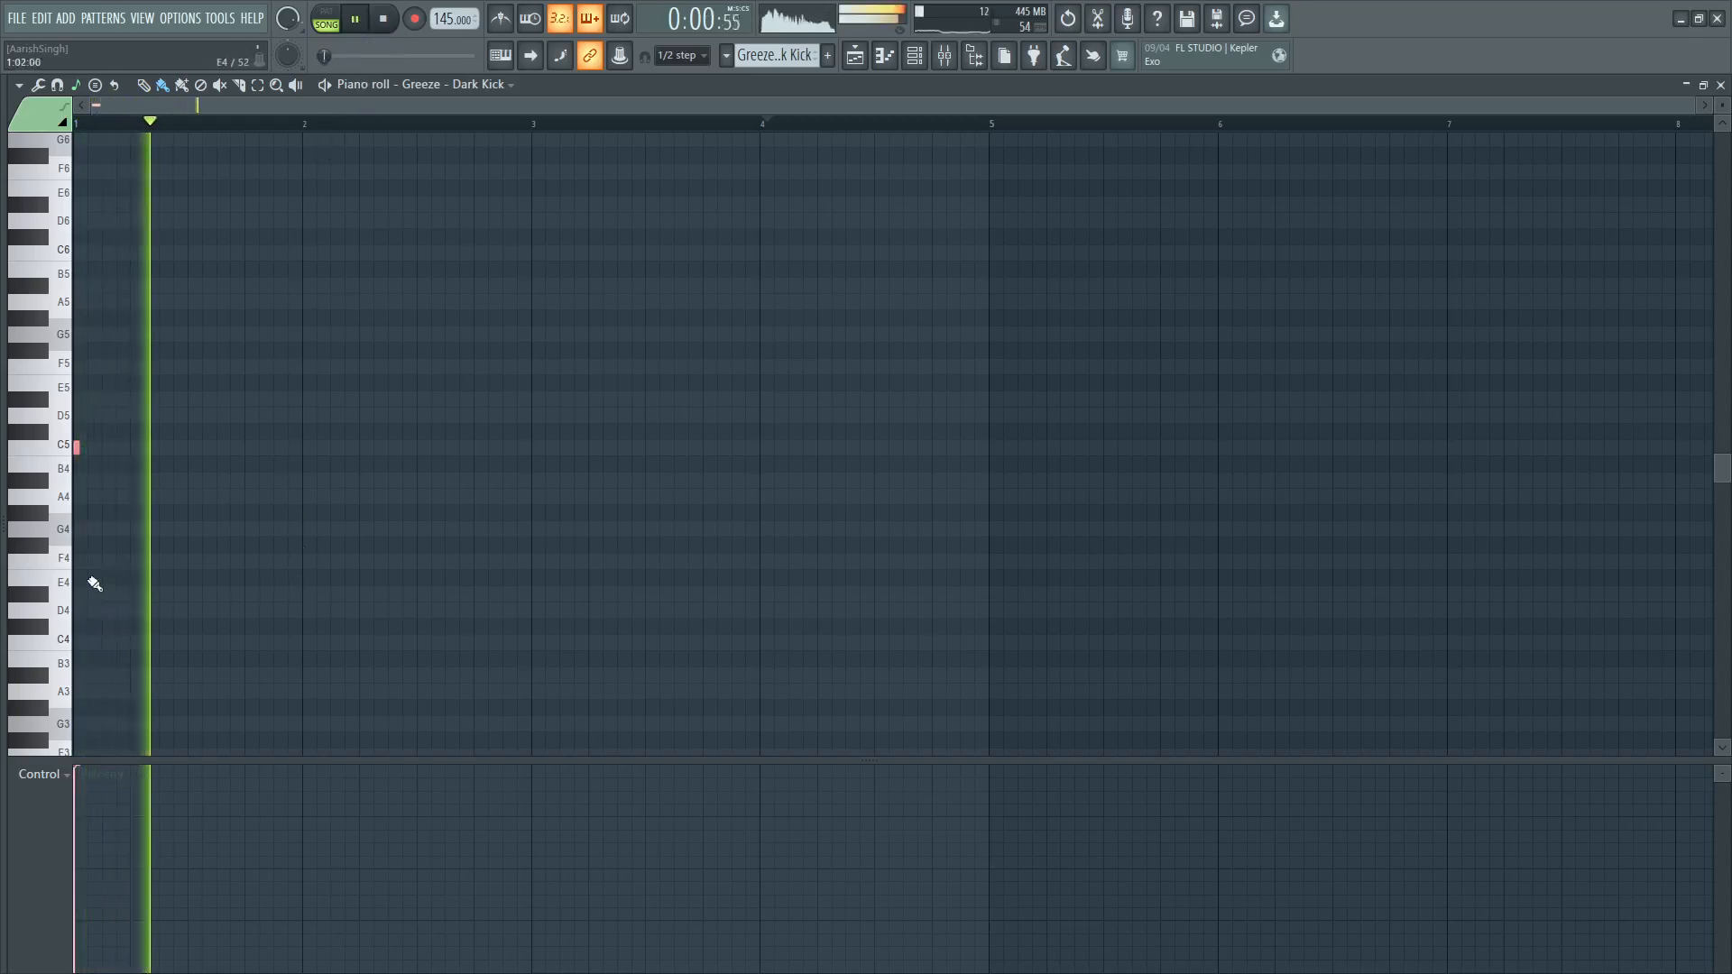
key("space")
key("space")
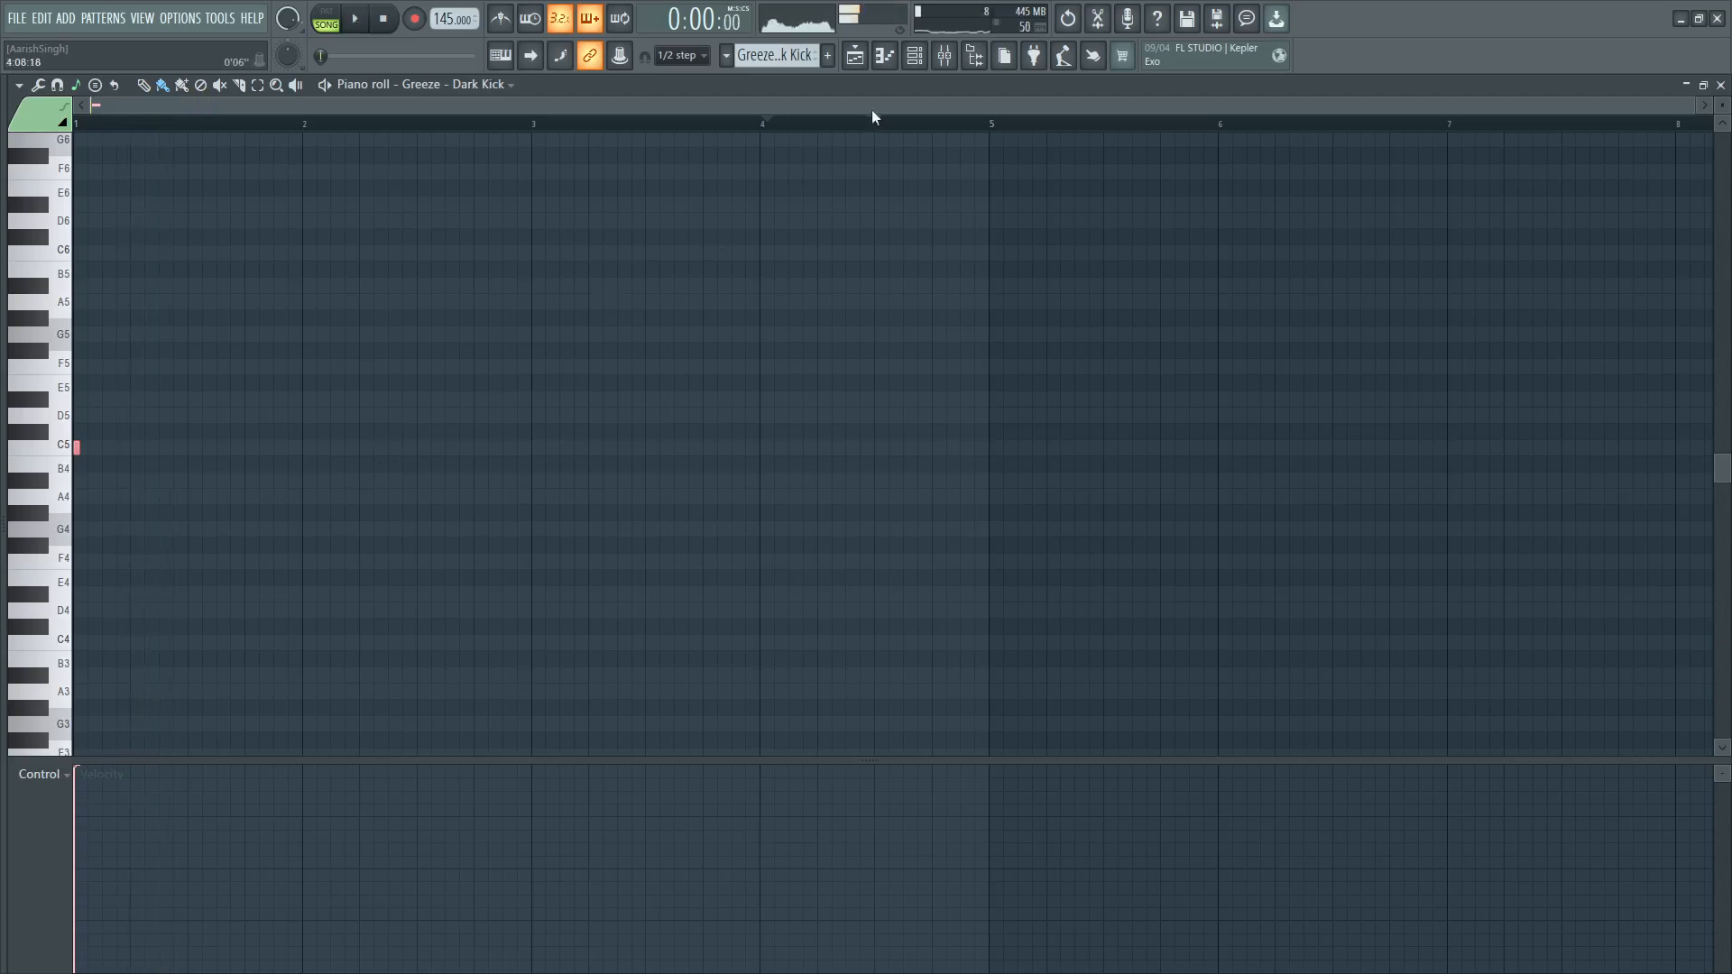
Open the Dark Kick channel's sampler settings and its mixer track 6, and play the song to check the kick's level.
key("space")
left_click(913, 58)
left_click(778, 364)
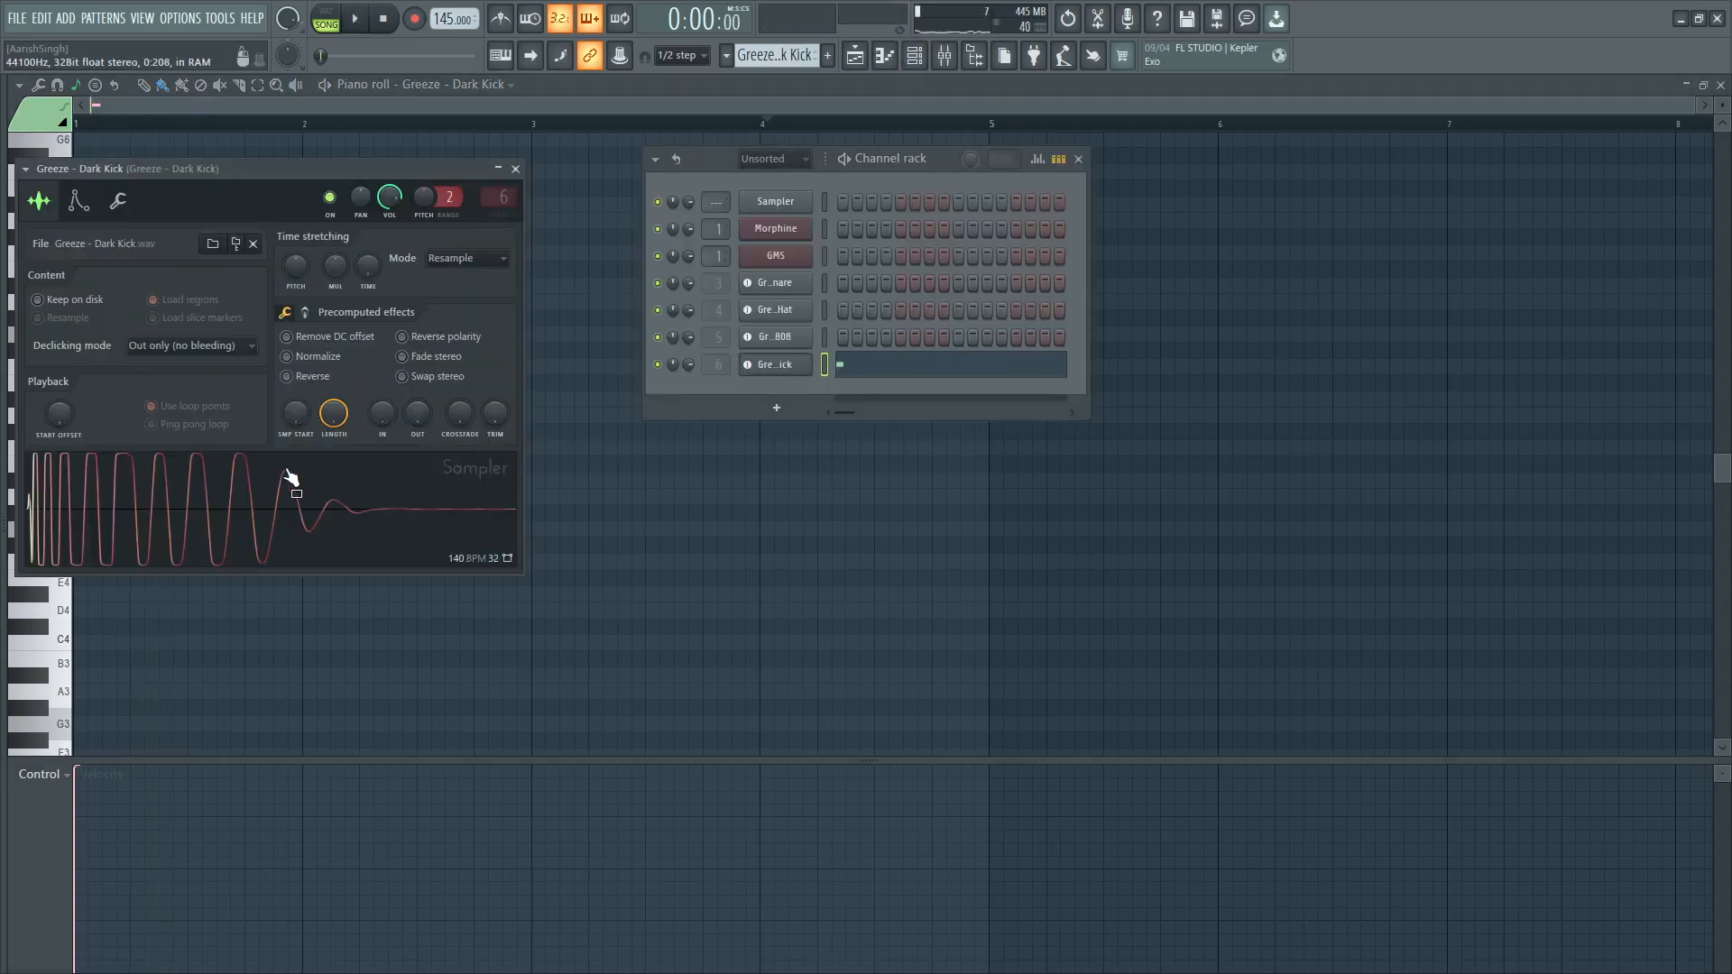
left_click(503, 196)
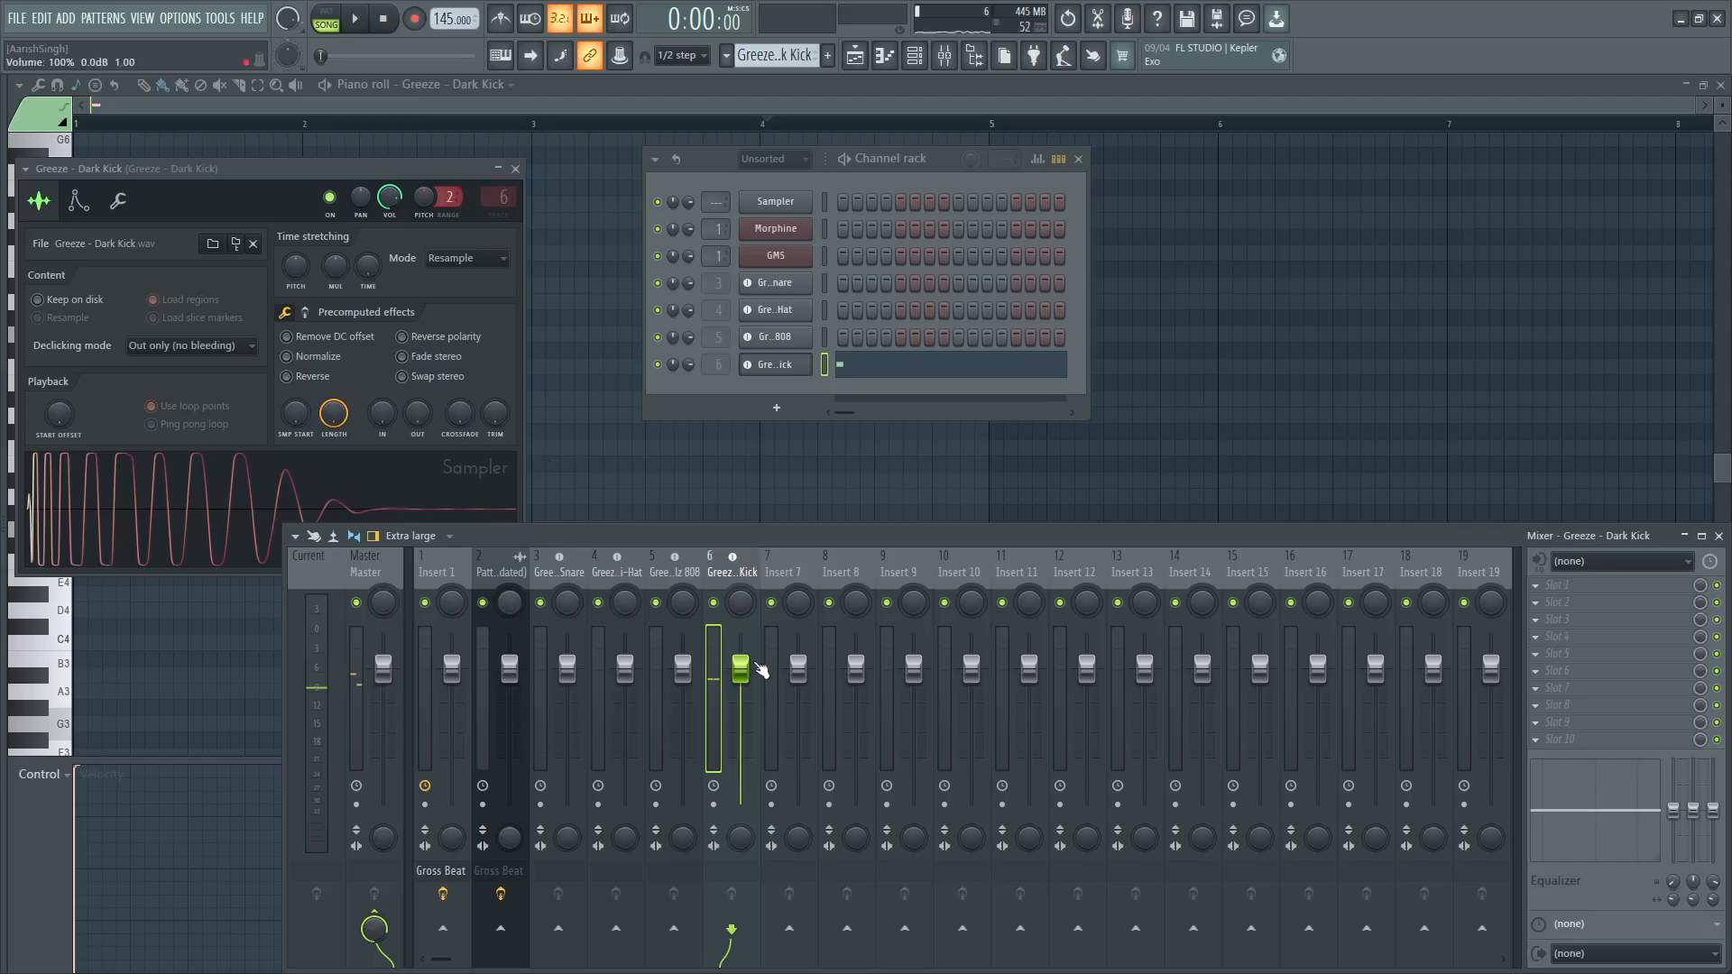
key("space")
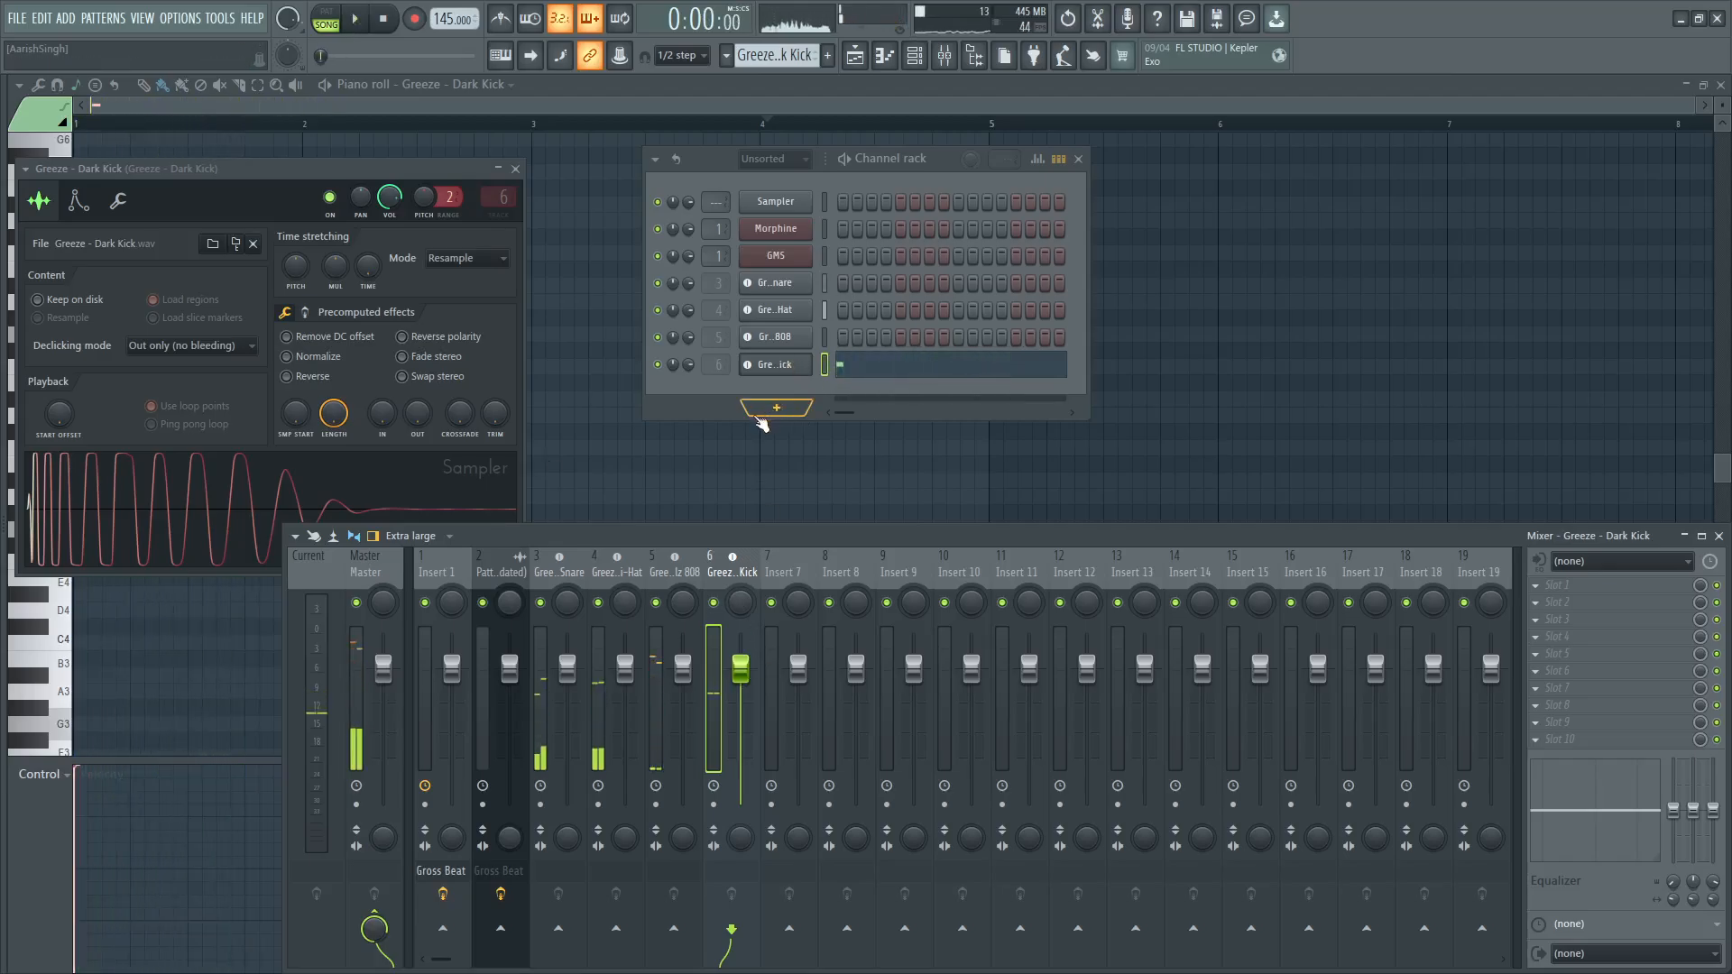
key("space")
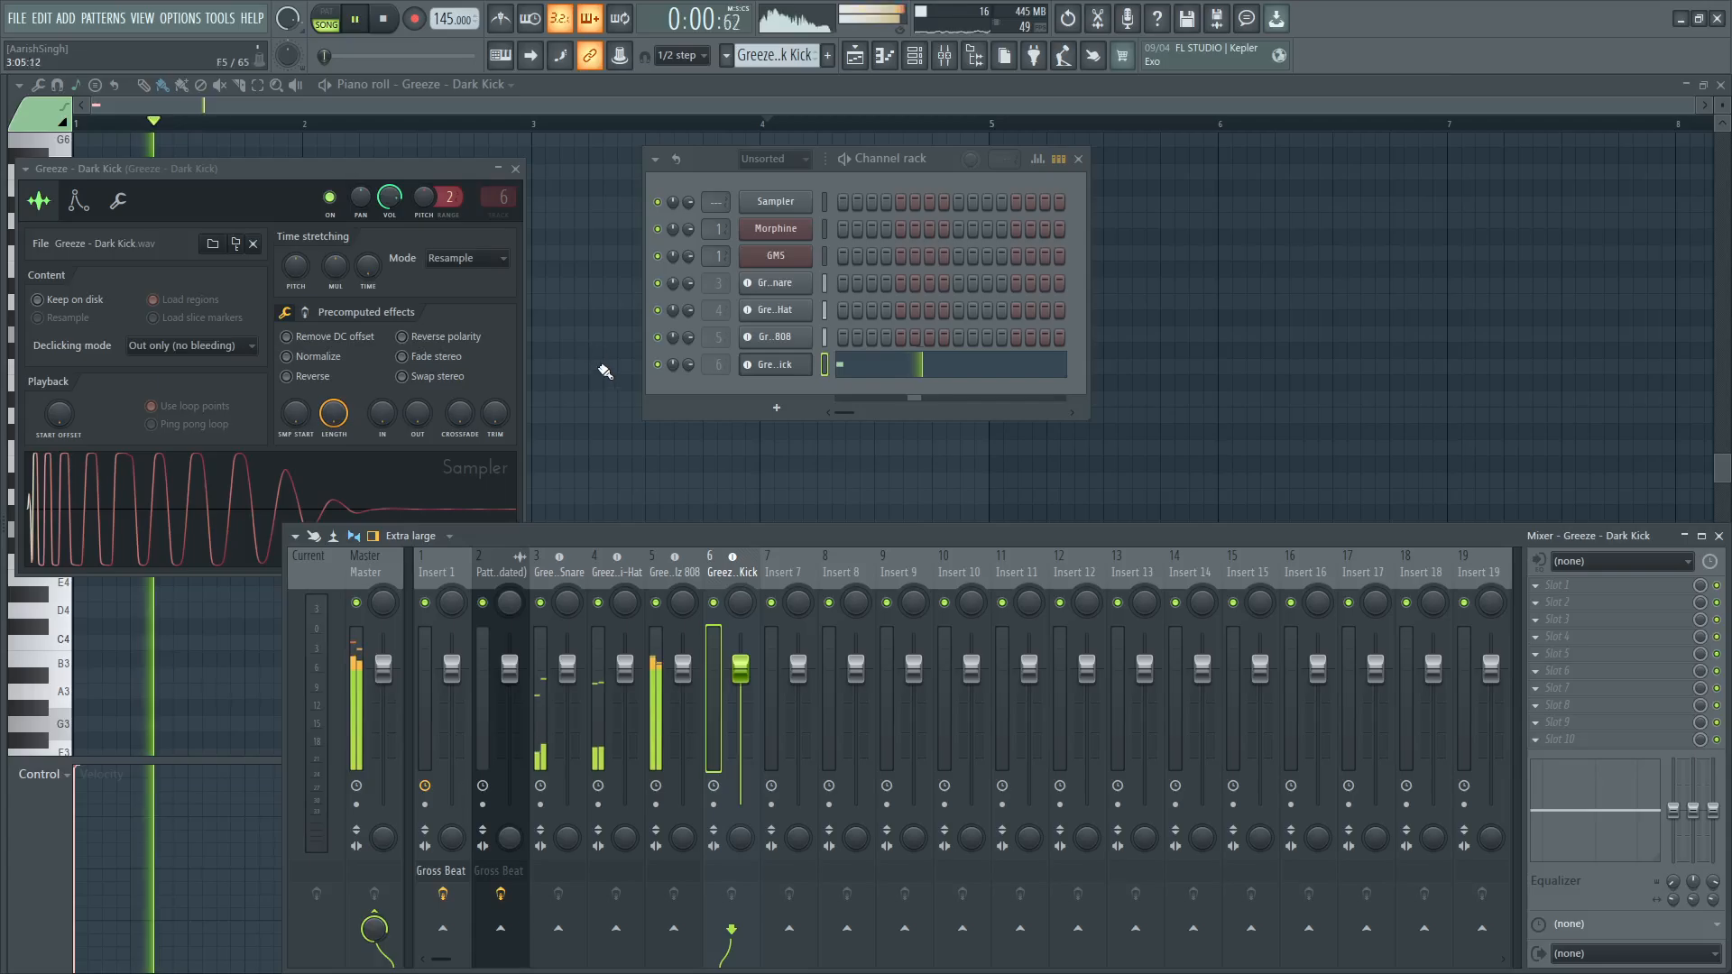
Reopen the Dark Kick pattern in the piano roll, lengthen its opening C5 note to two steps, and audition it.
left_click(850, 364)
left_click(850, 363)
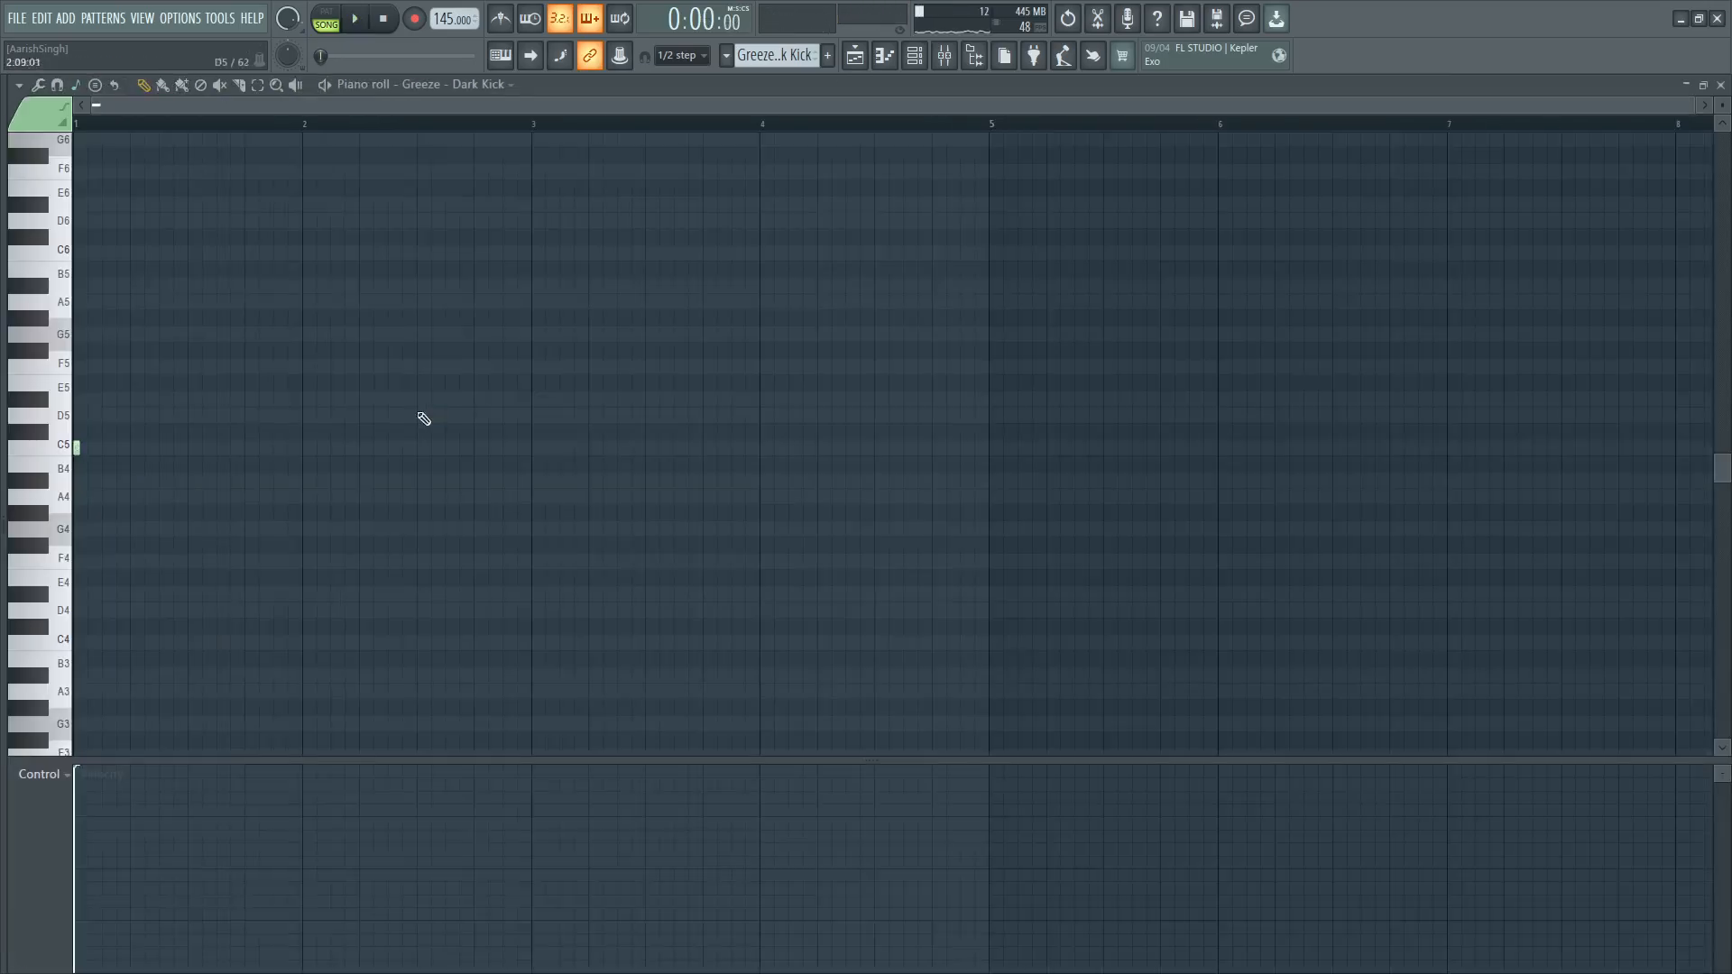
left_click(915, 63)
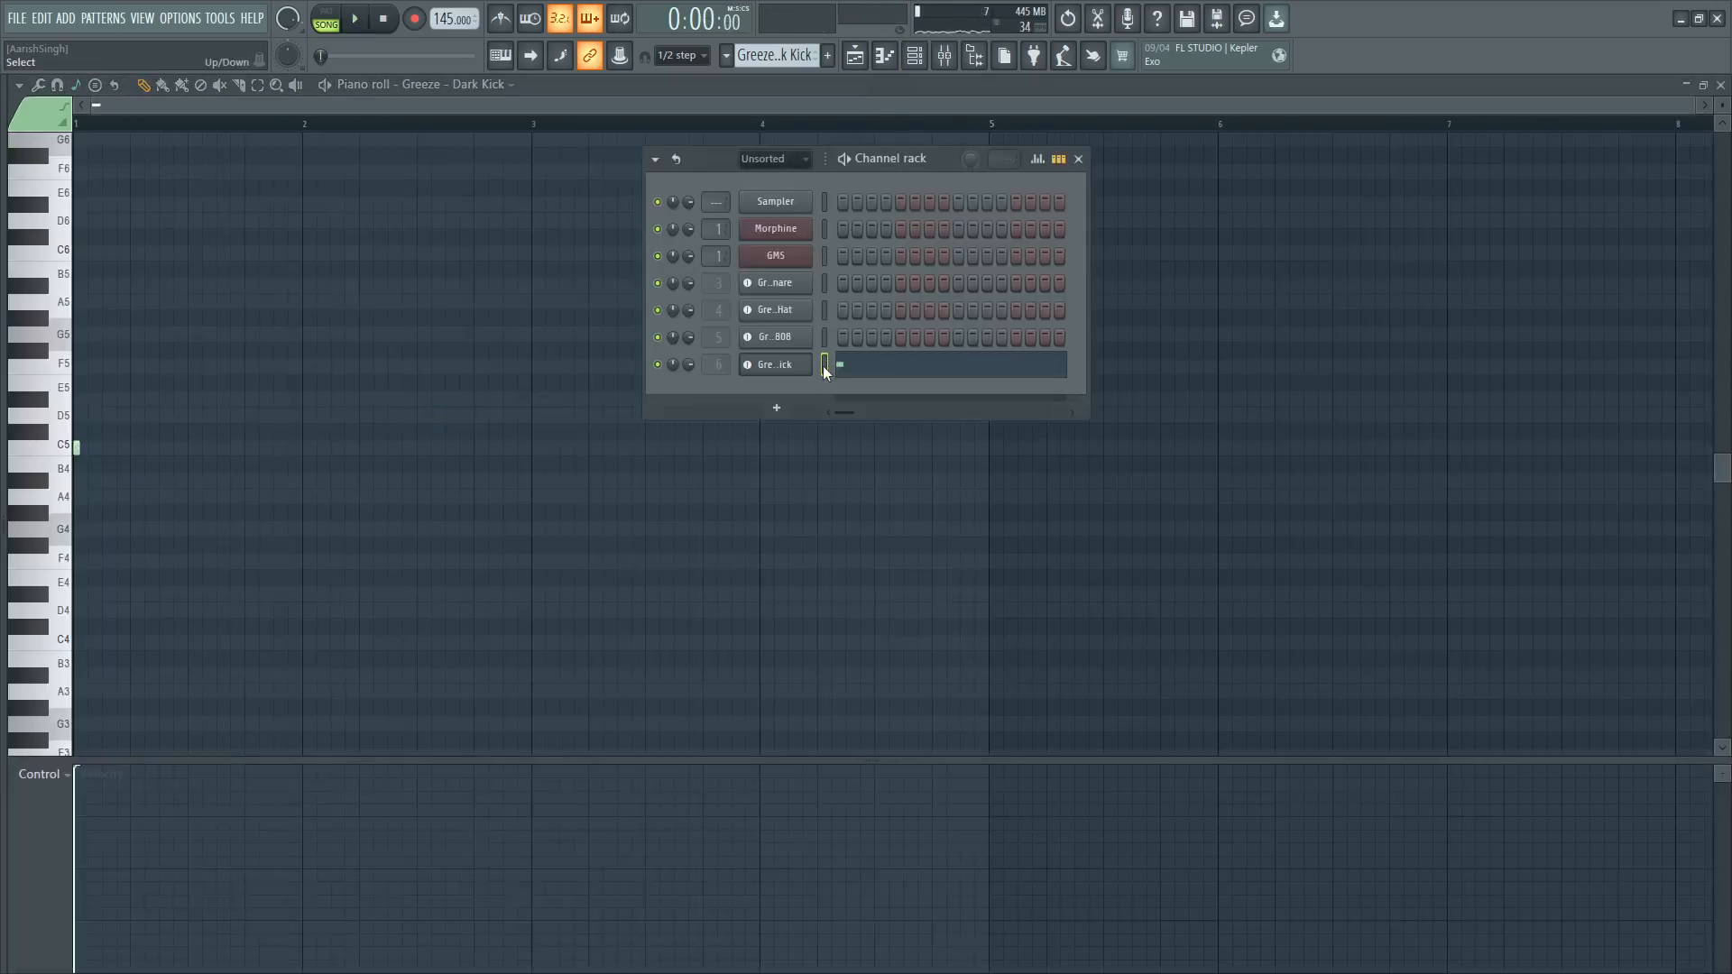
left_click(855, 57)
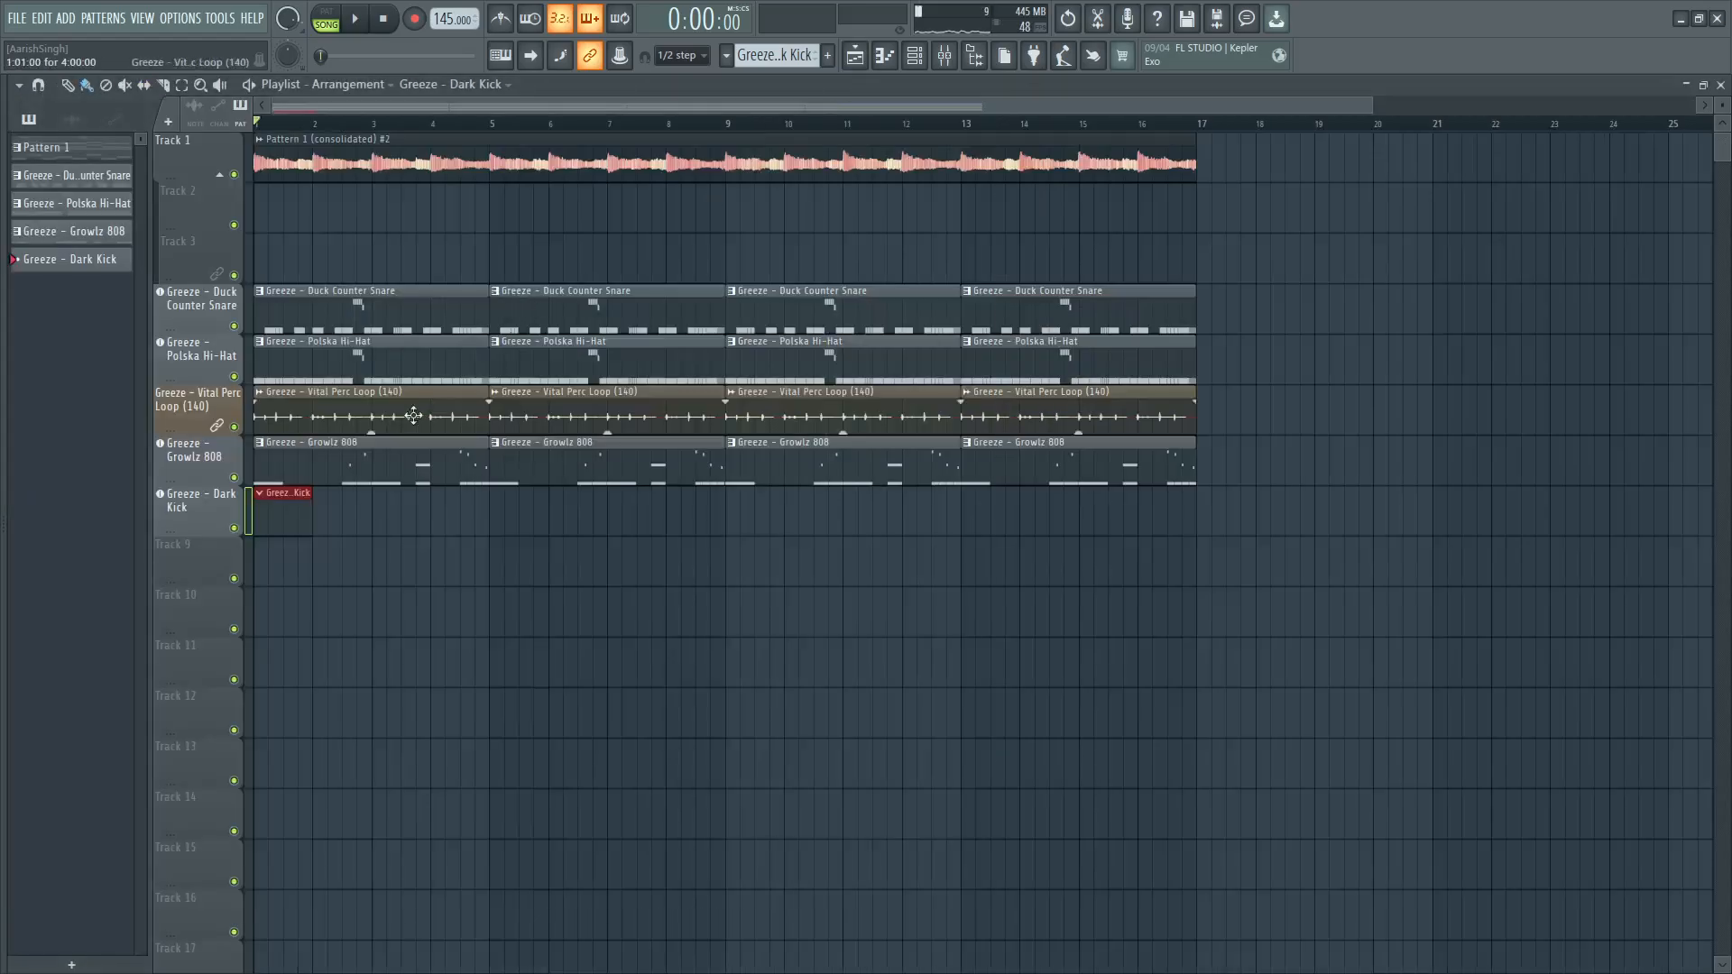
double_click(299, 504)
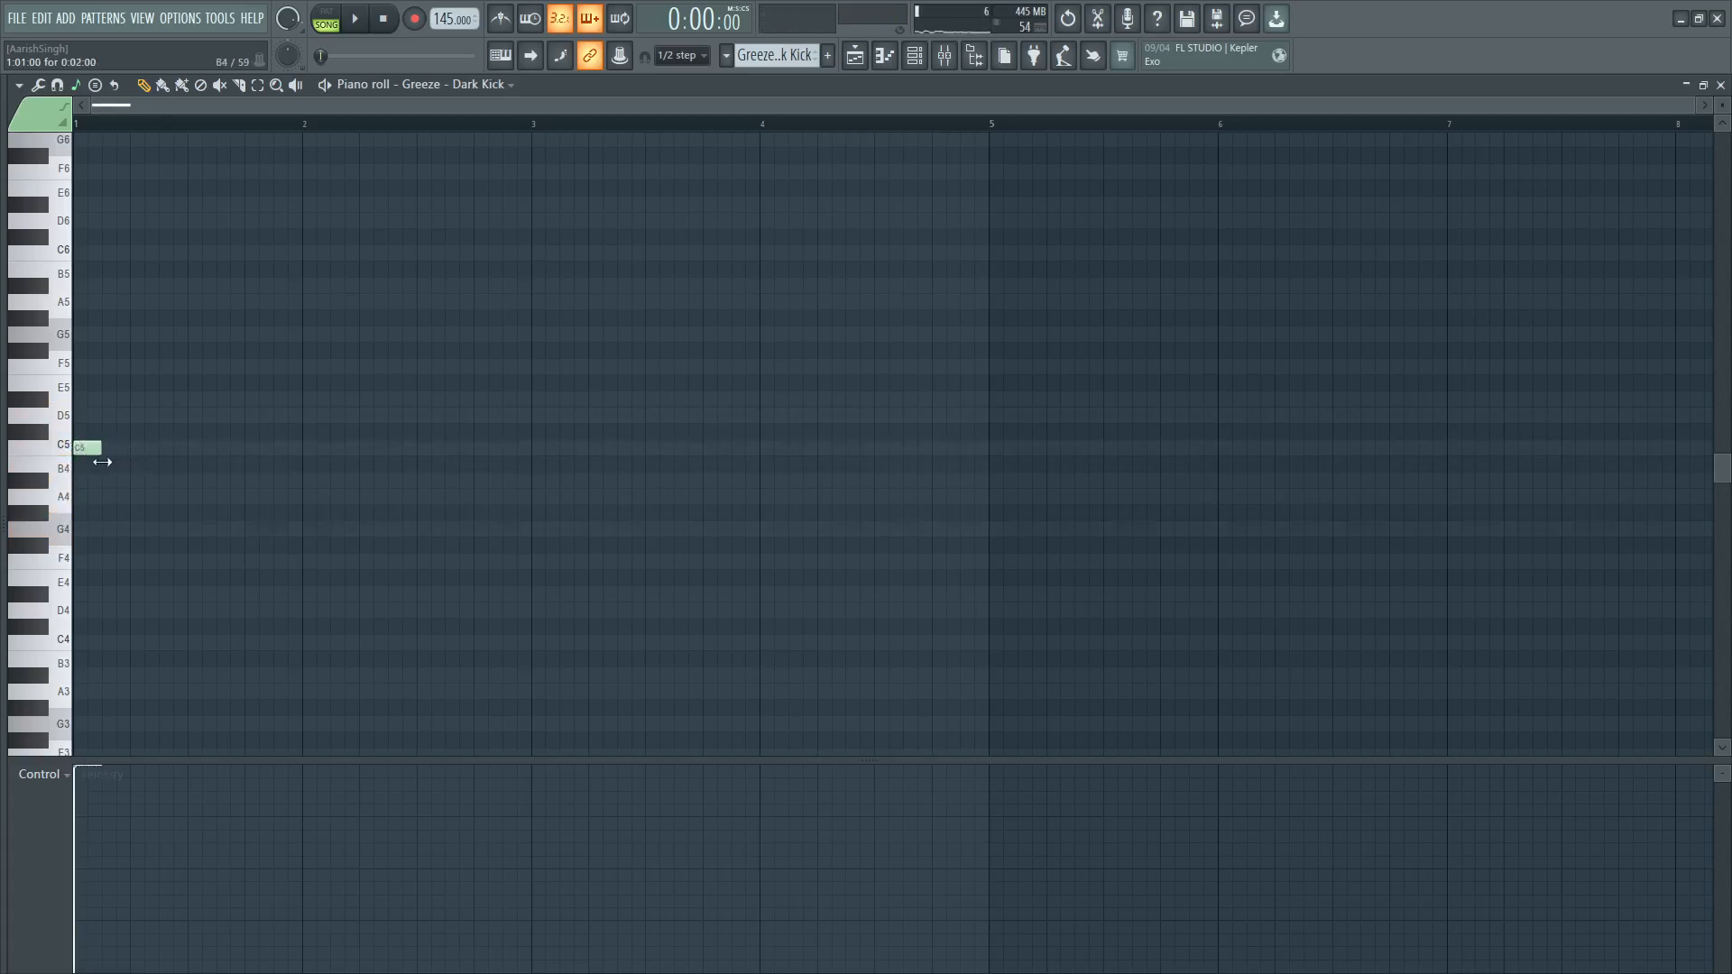
key("space")
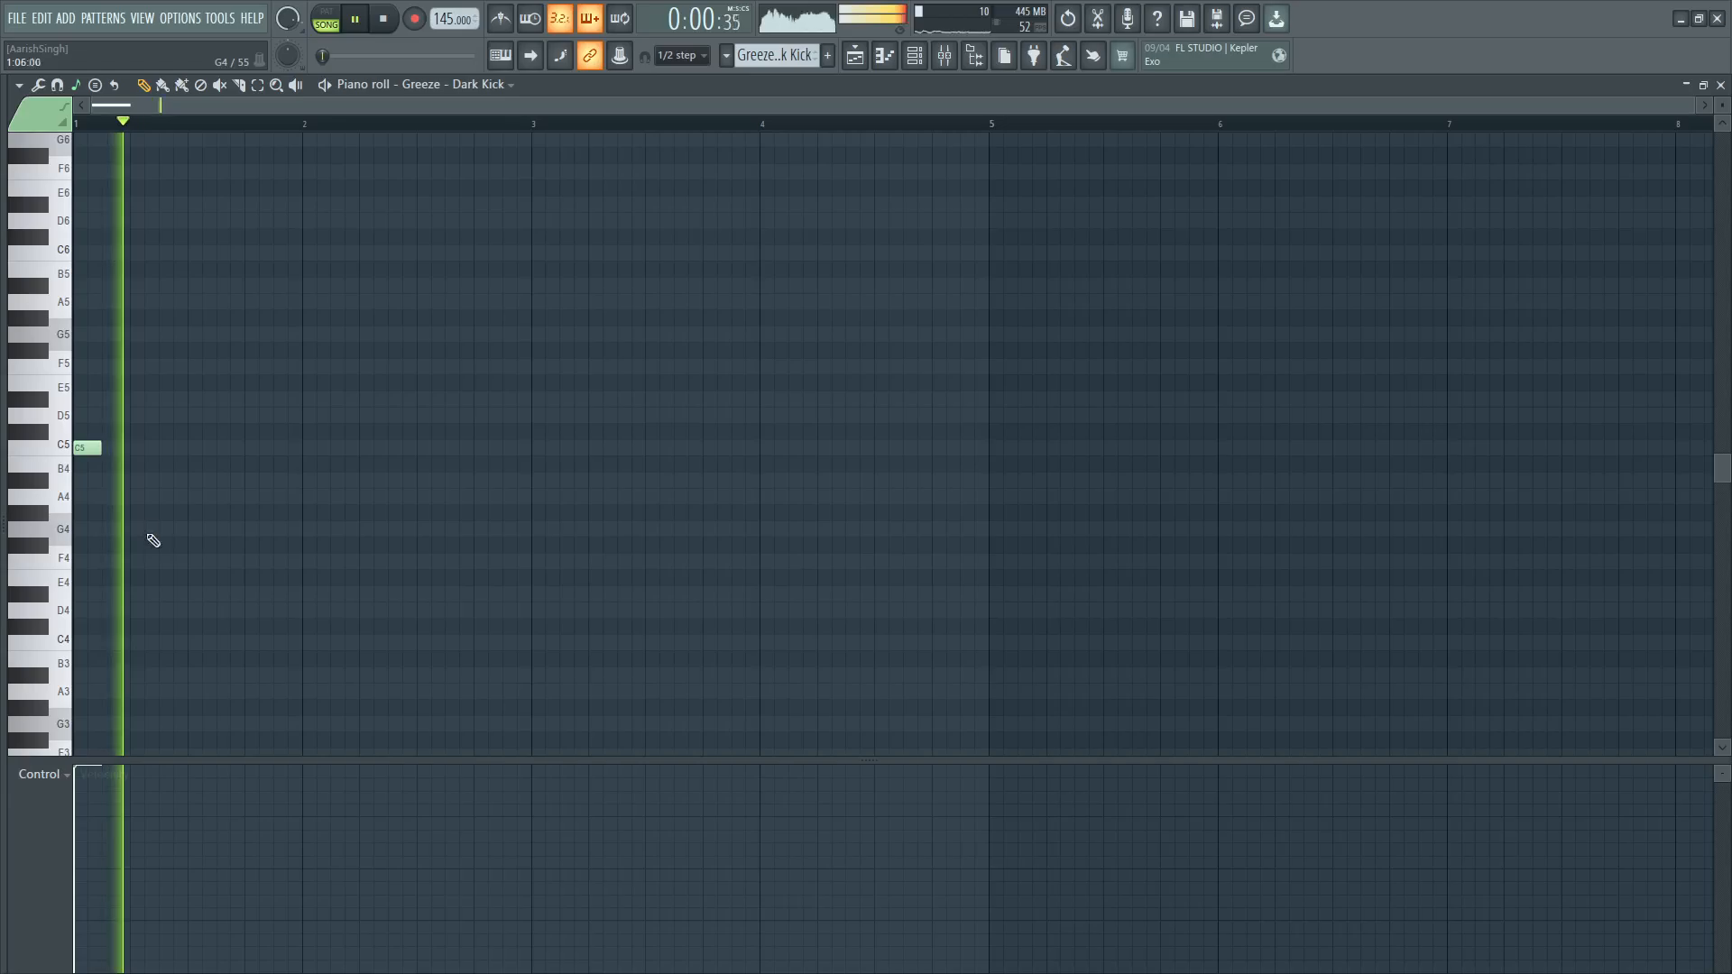
Add two-step C5 kick notes at 2:09, 2:13 and 3:01 while auditioning the pattern.
left_click(433, 448)
left_click(469, 449)
key("space")
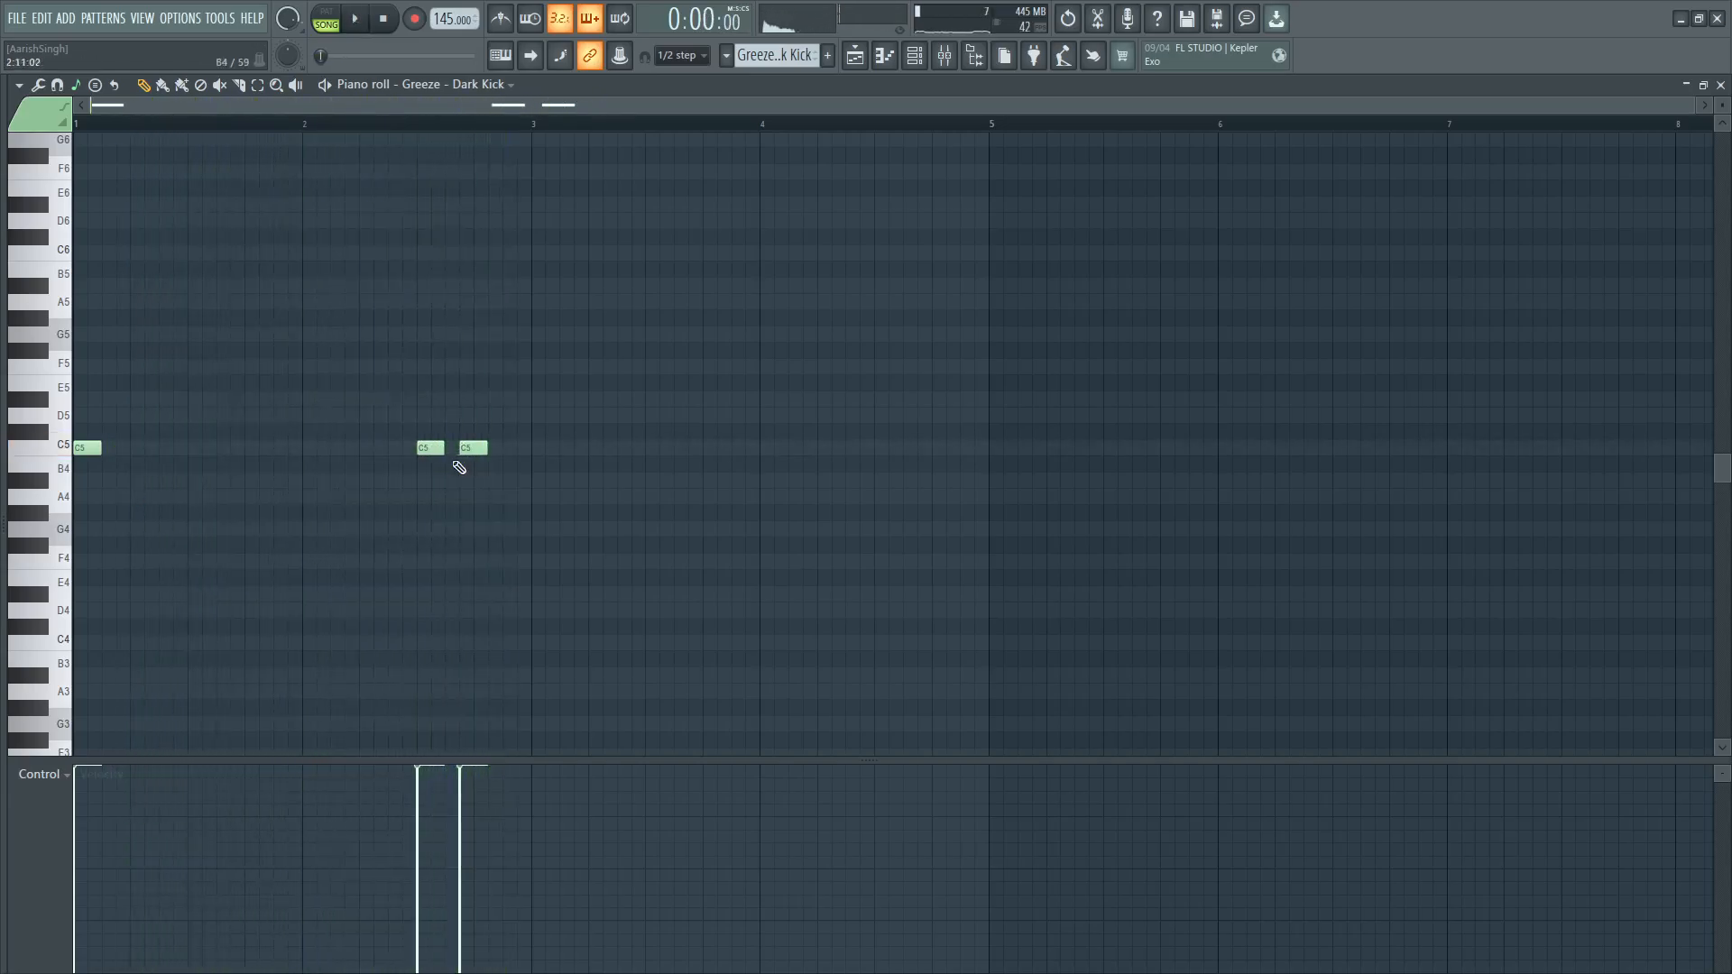
key("space")
left_click_drag(462, 448, 476, 448)
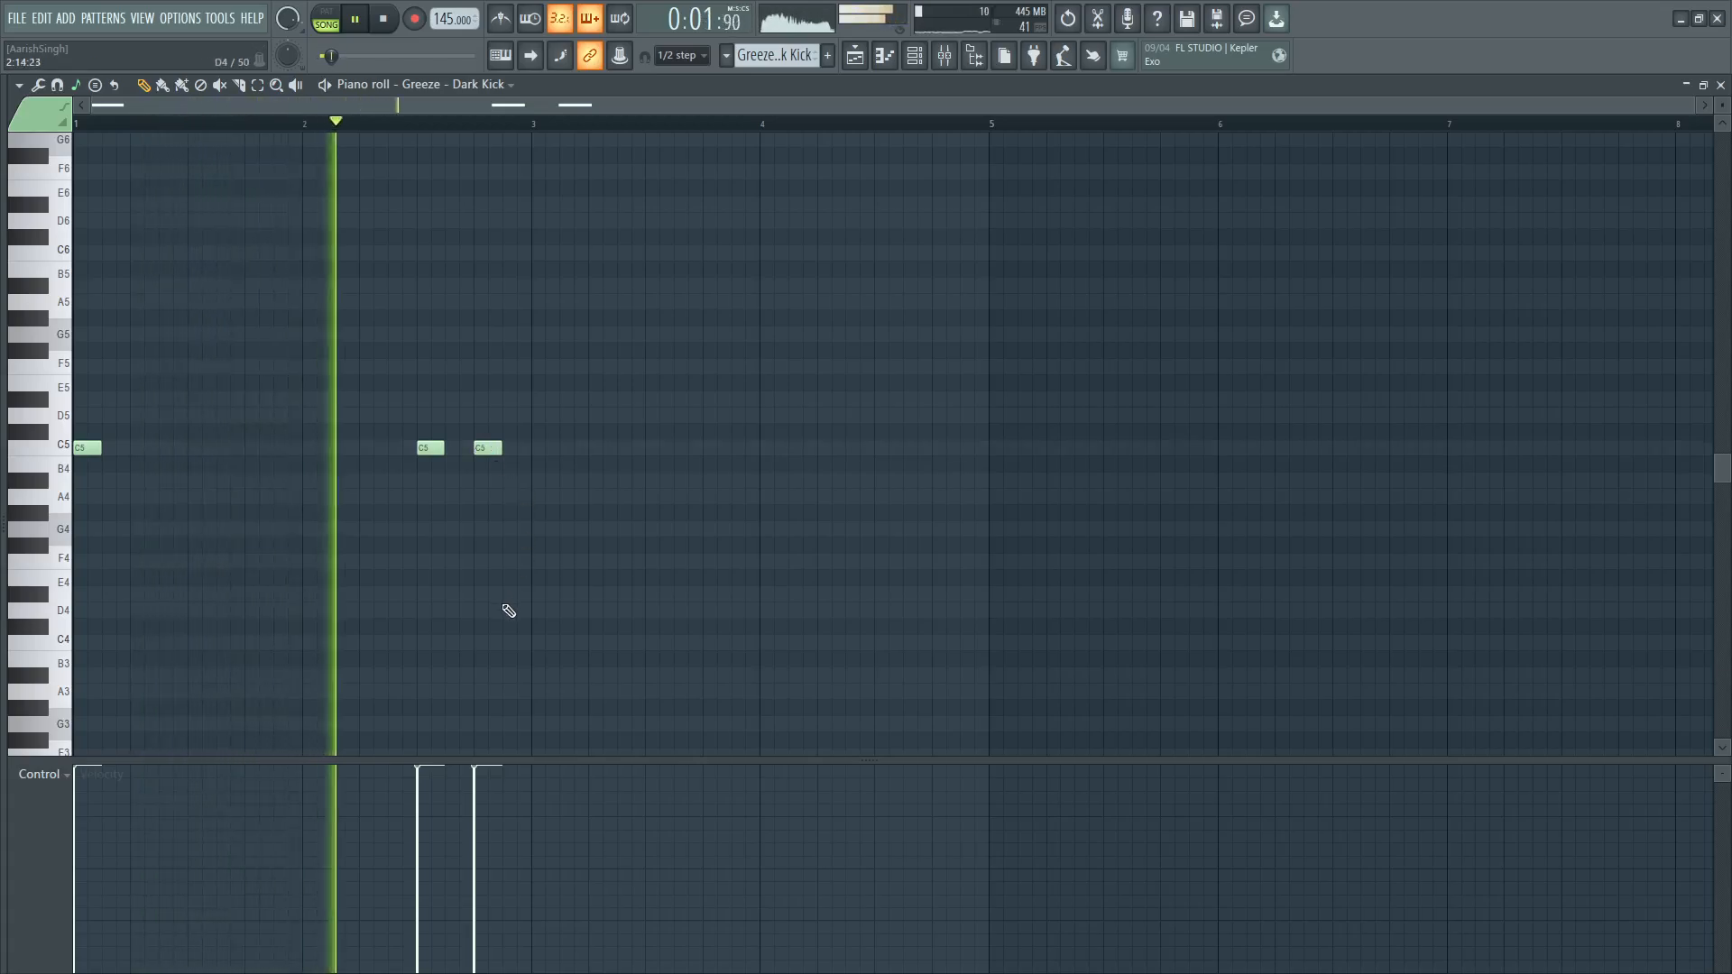
key("space")
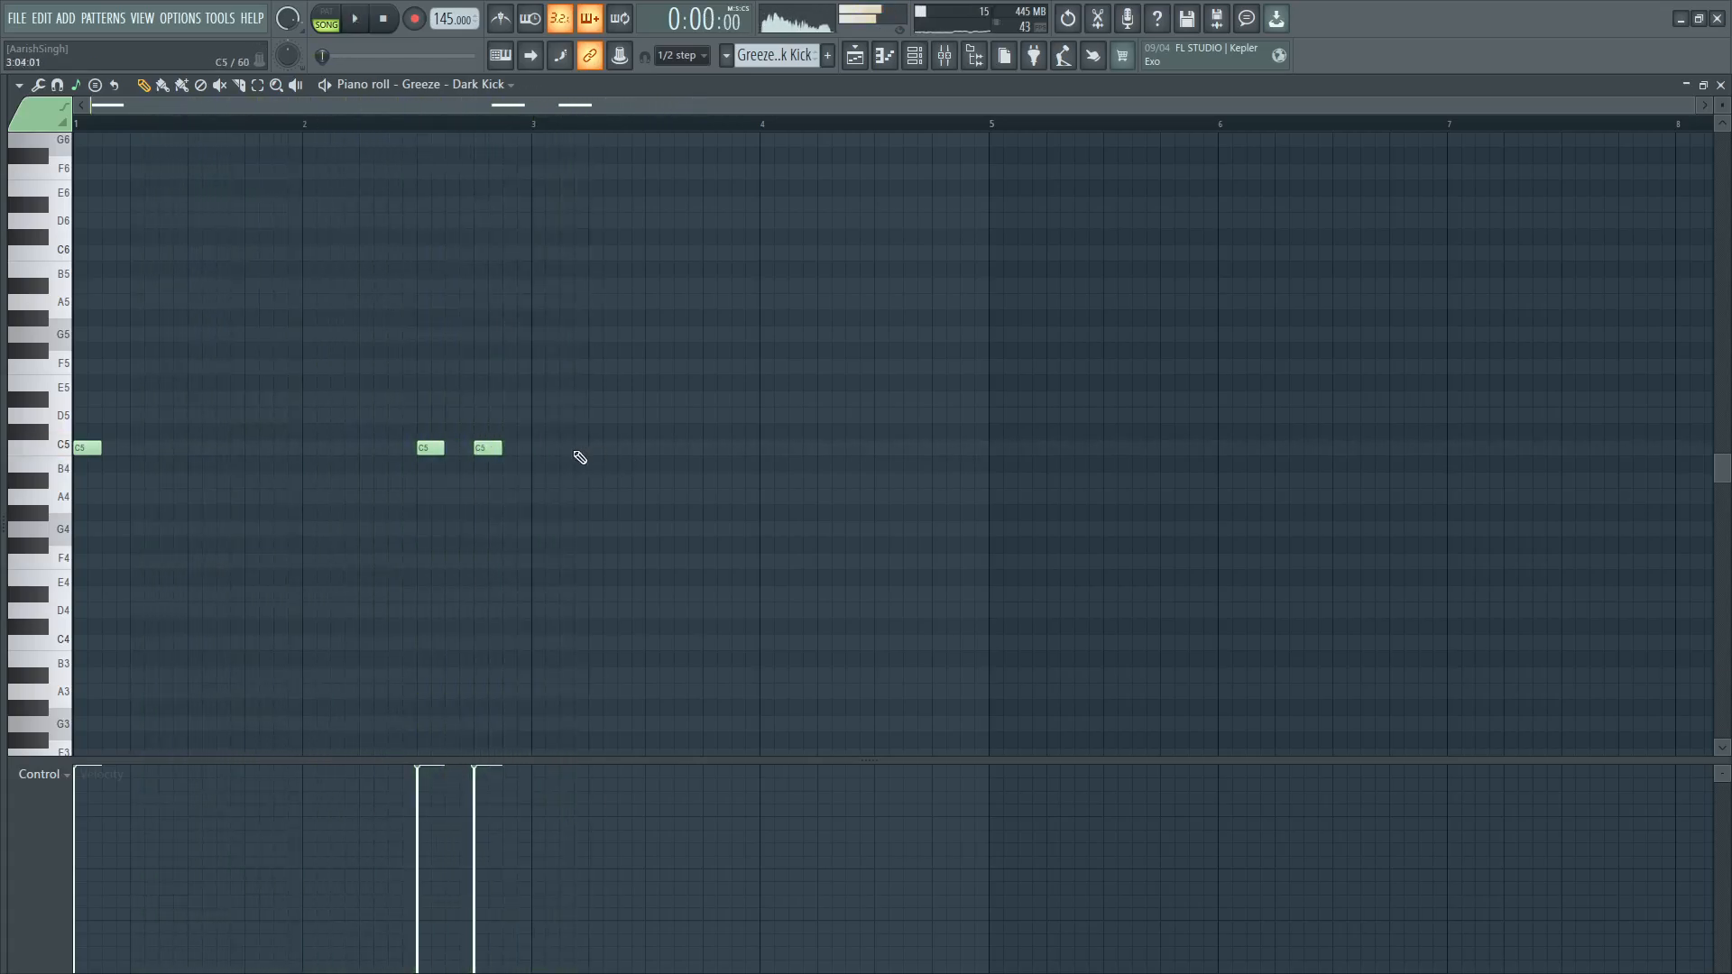
left_click_drag(552, 449, 545, 450)
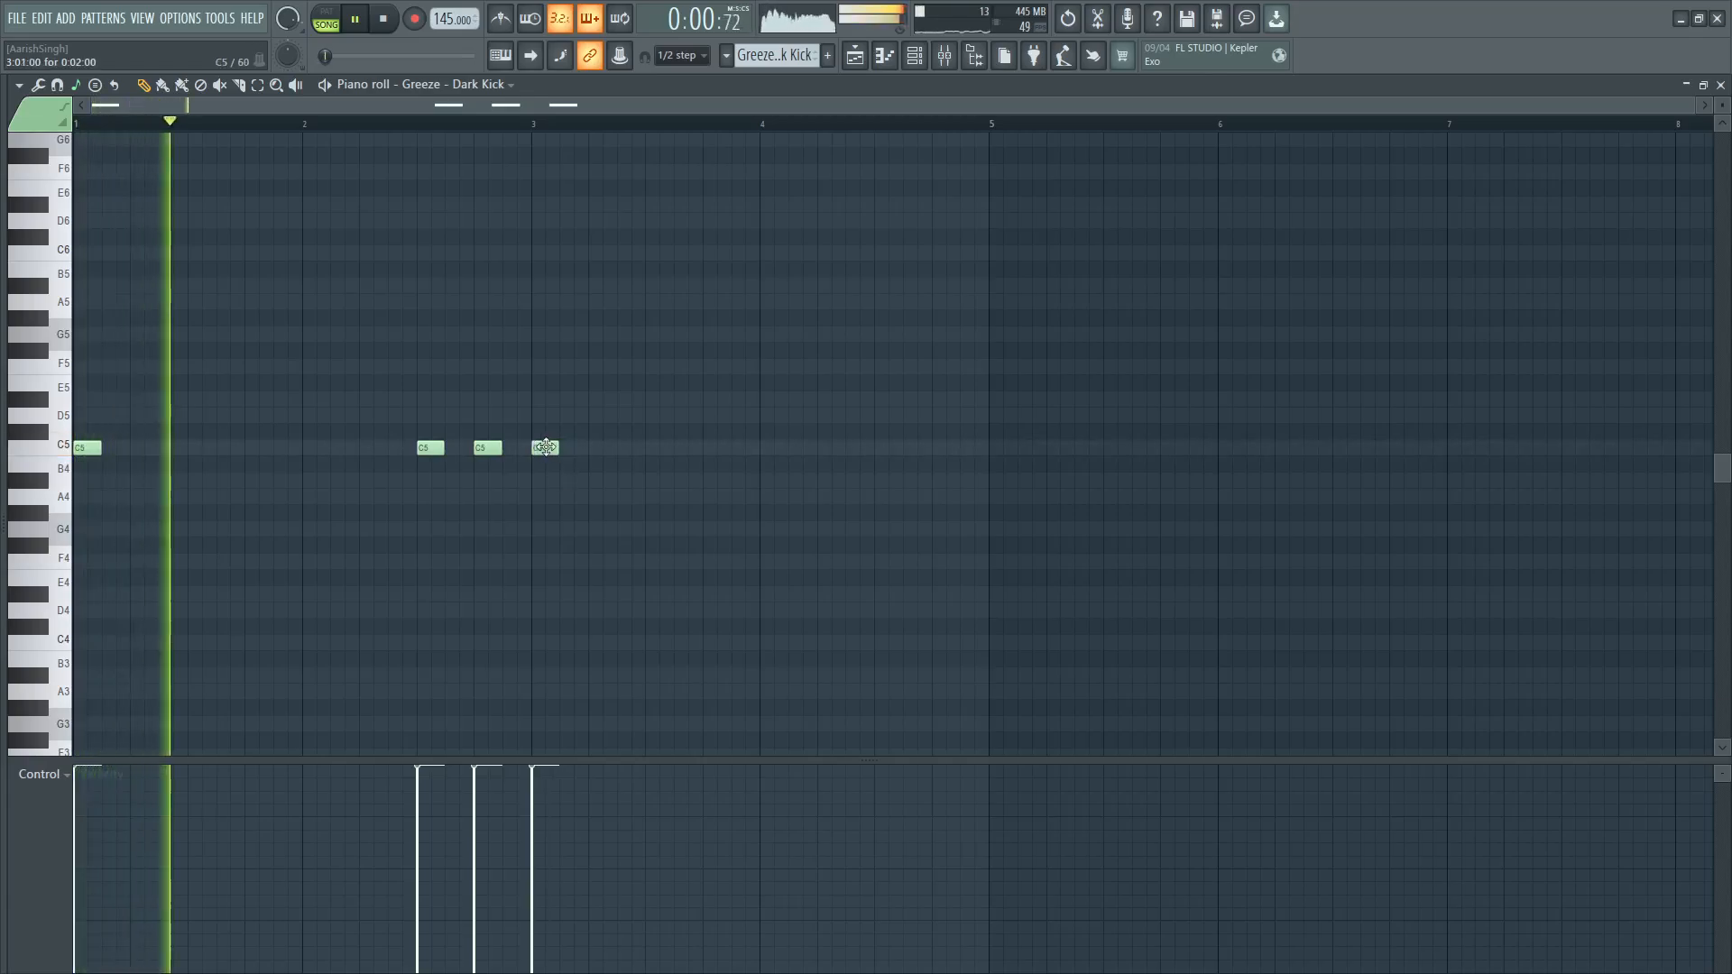
Set the snap to Line, add C5 kick notes at 3:13, 4:09 and 4:13, and play the pattern.
left_click(680, 57)
left_click(680, 74)
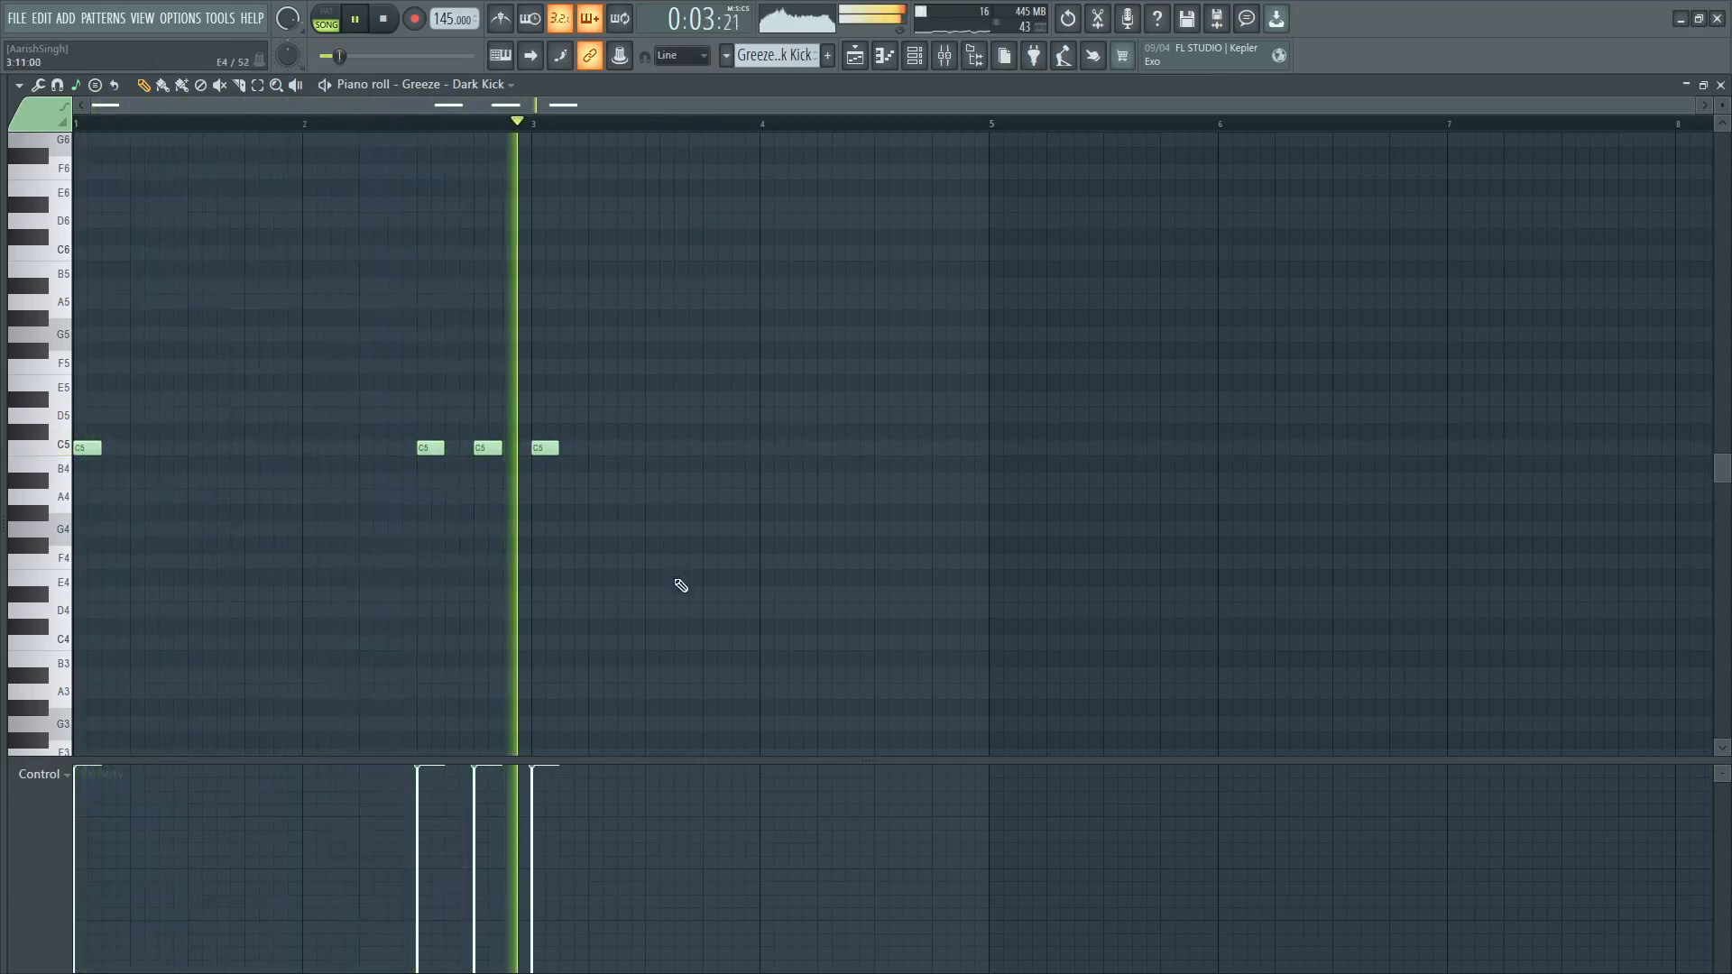
left_click(713, 448)
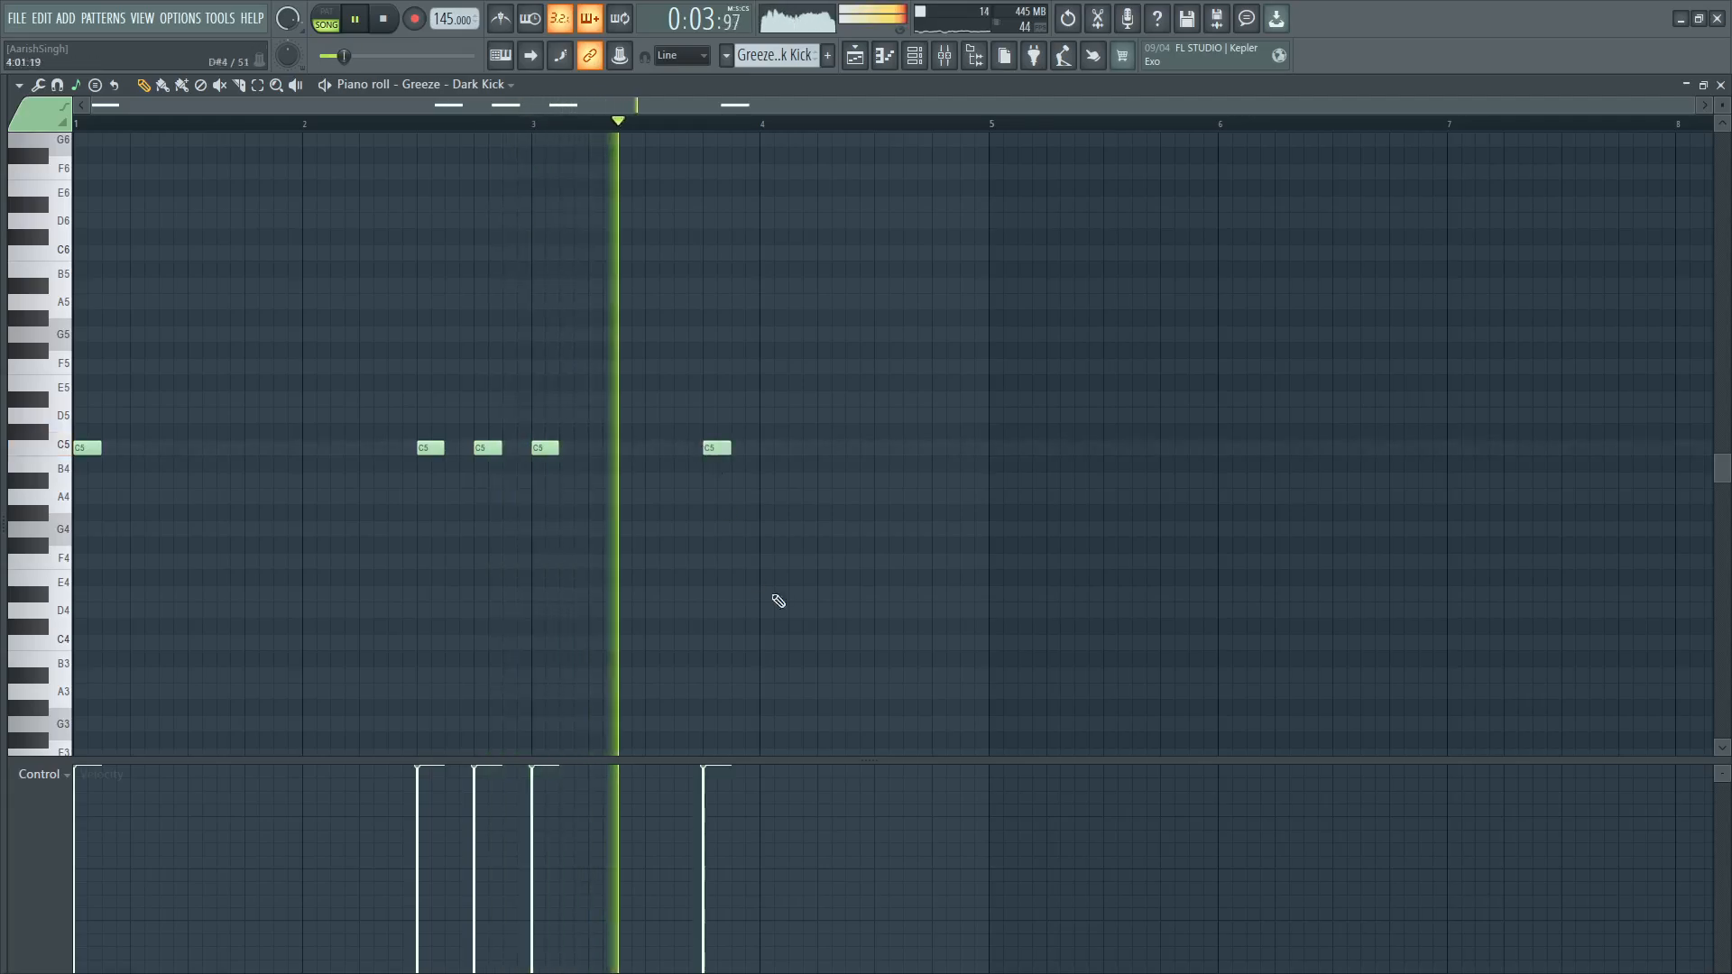
left_click(884, 448)
left_click(943, 448)
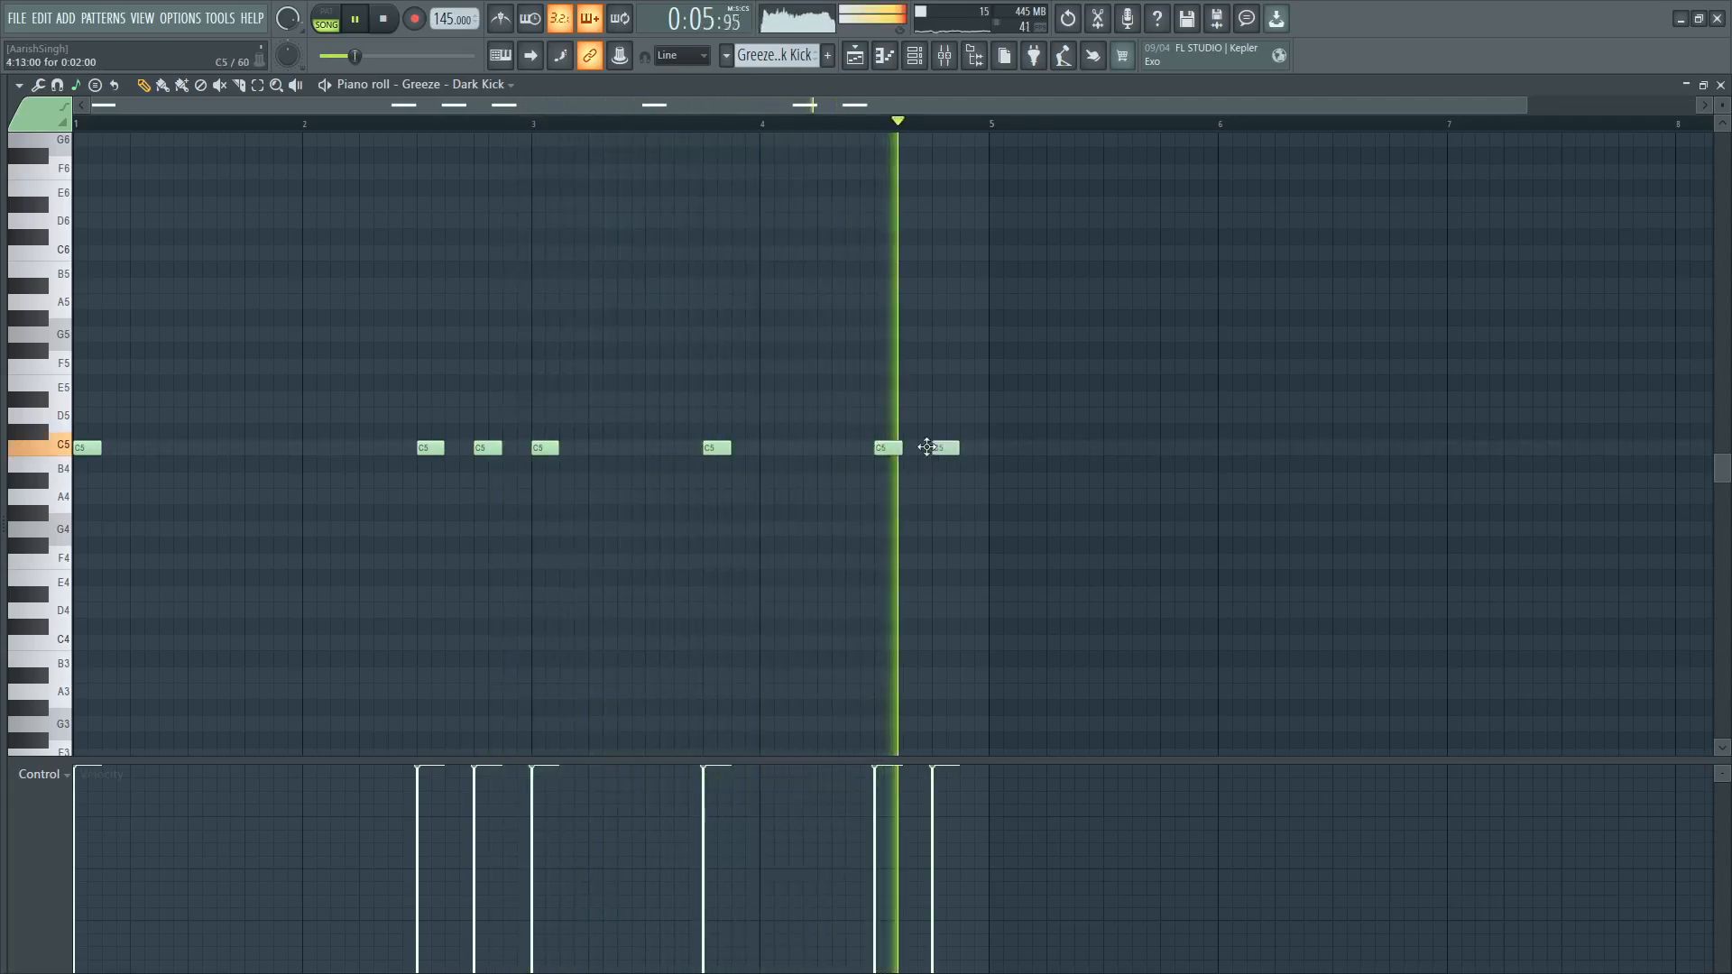
key("space")
key("space")
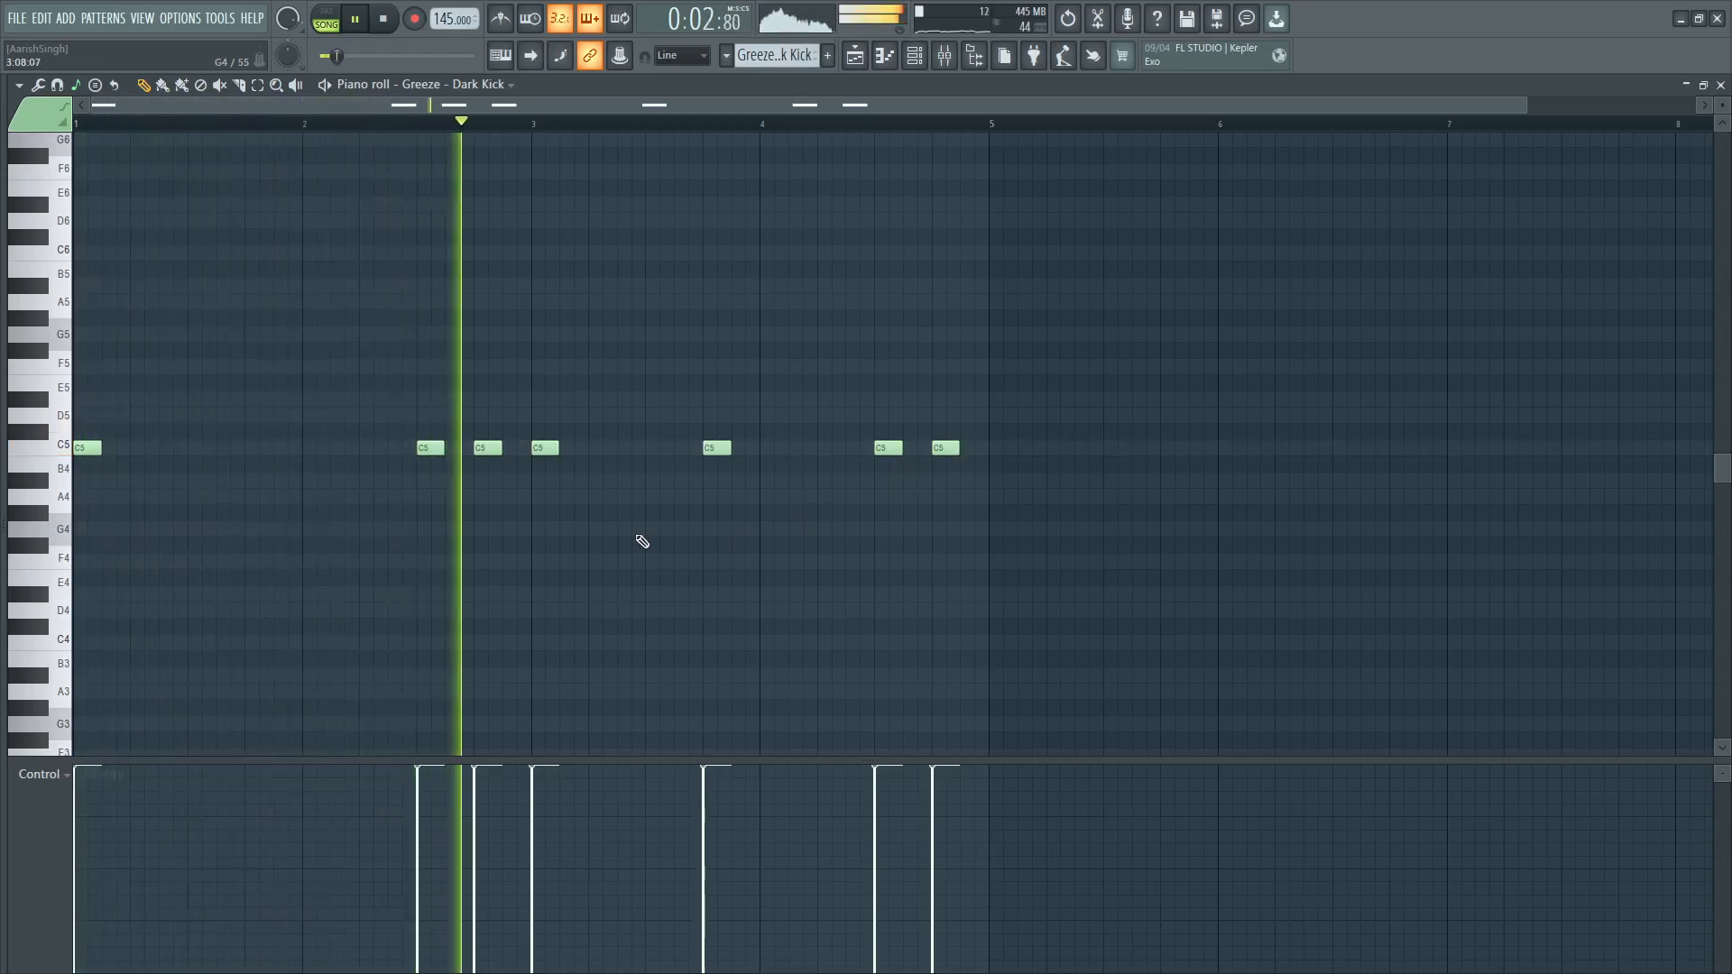
Try the 3:13 kick at 3:09 and the pattern without the 4:09 kick, and restore both notes to 3:13 and 4:09.
key("space")
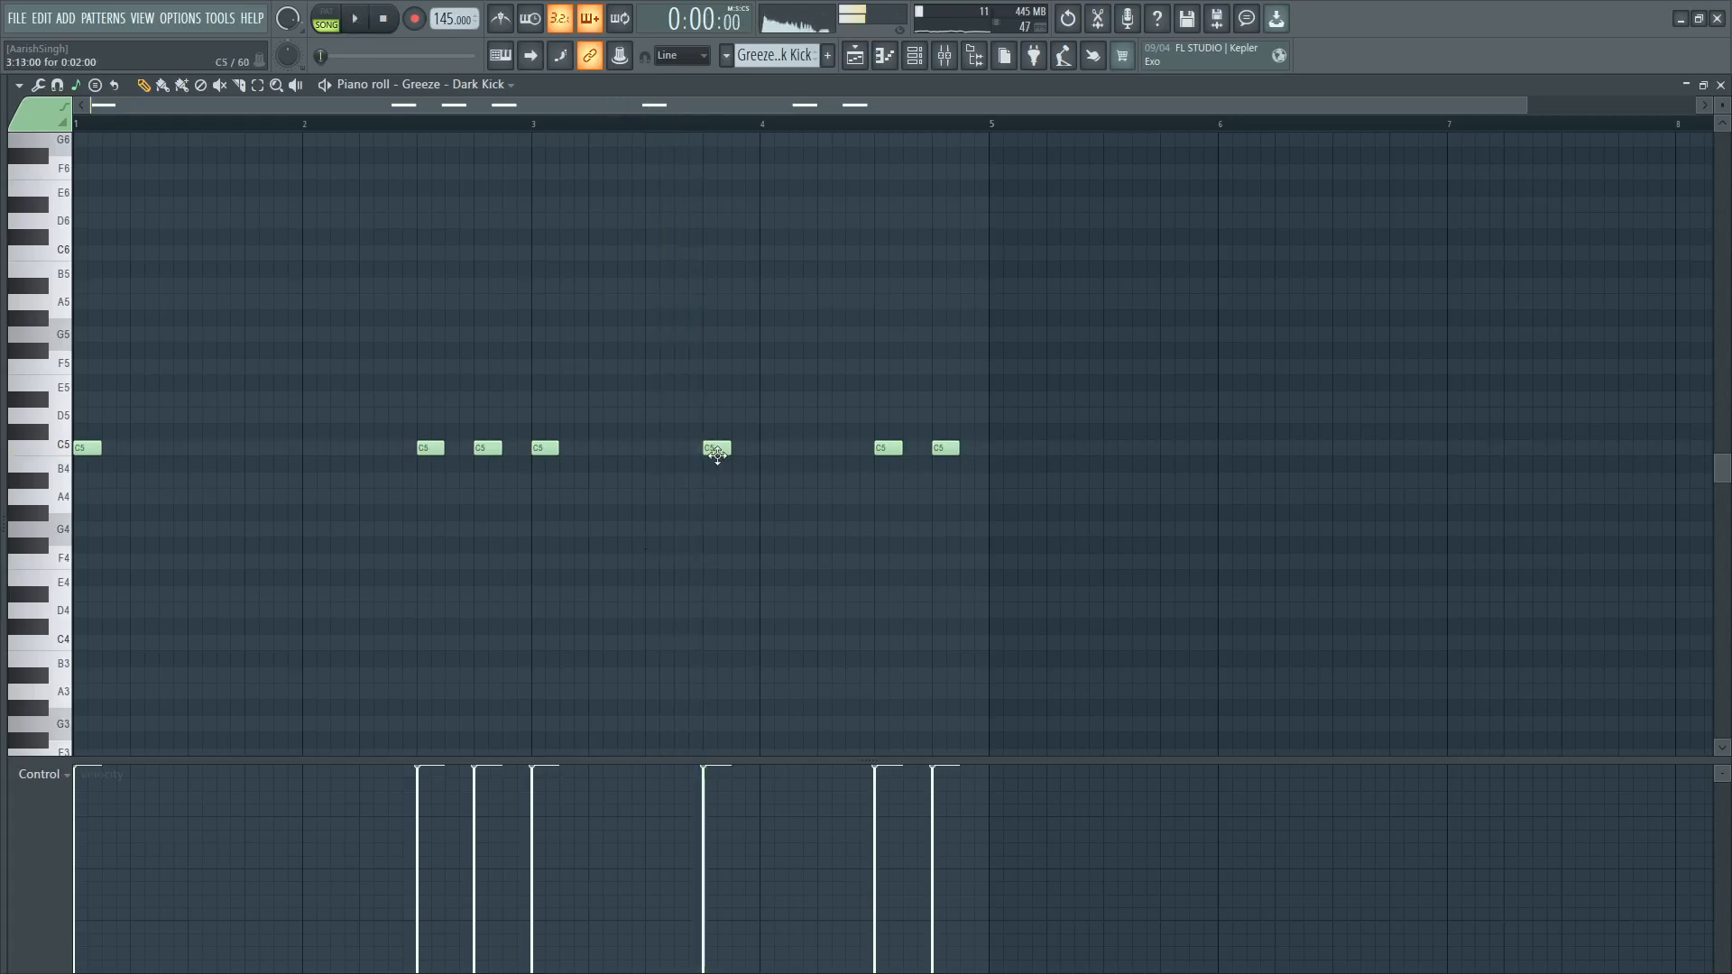
key("space")
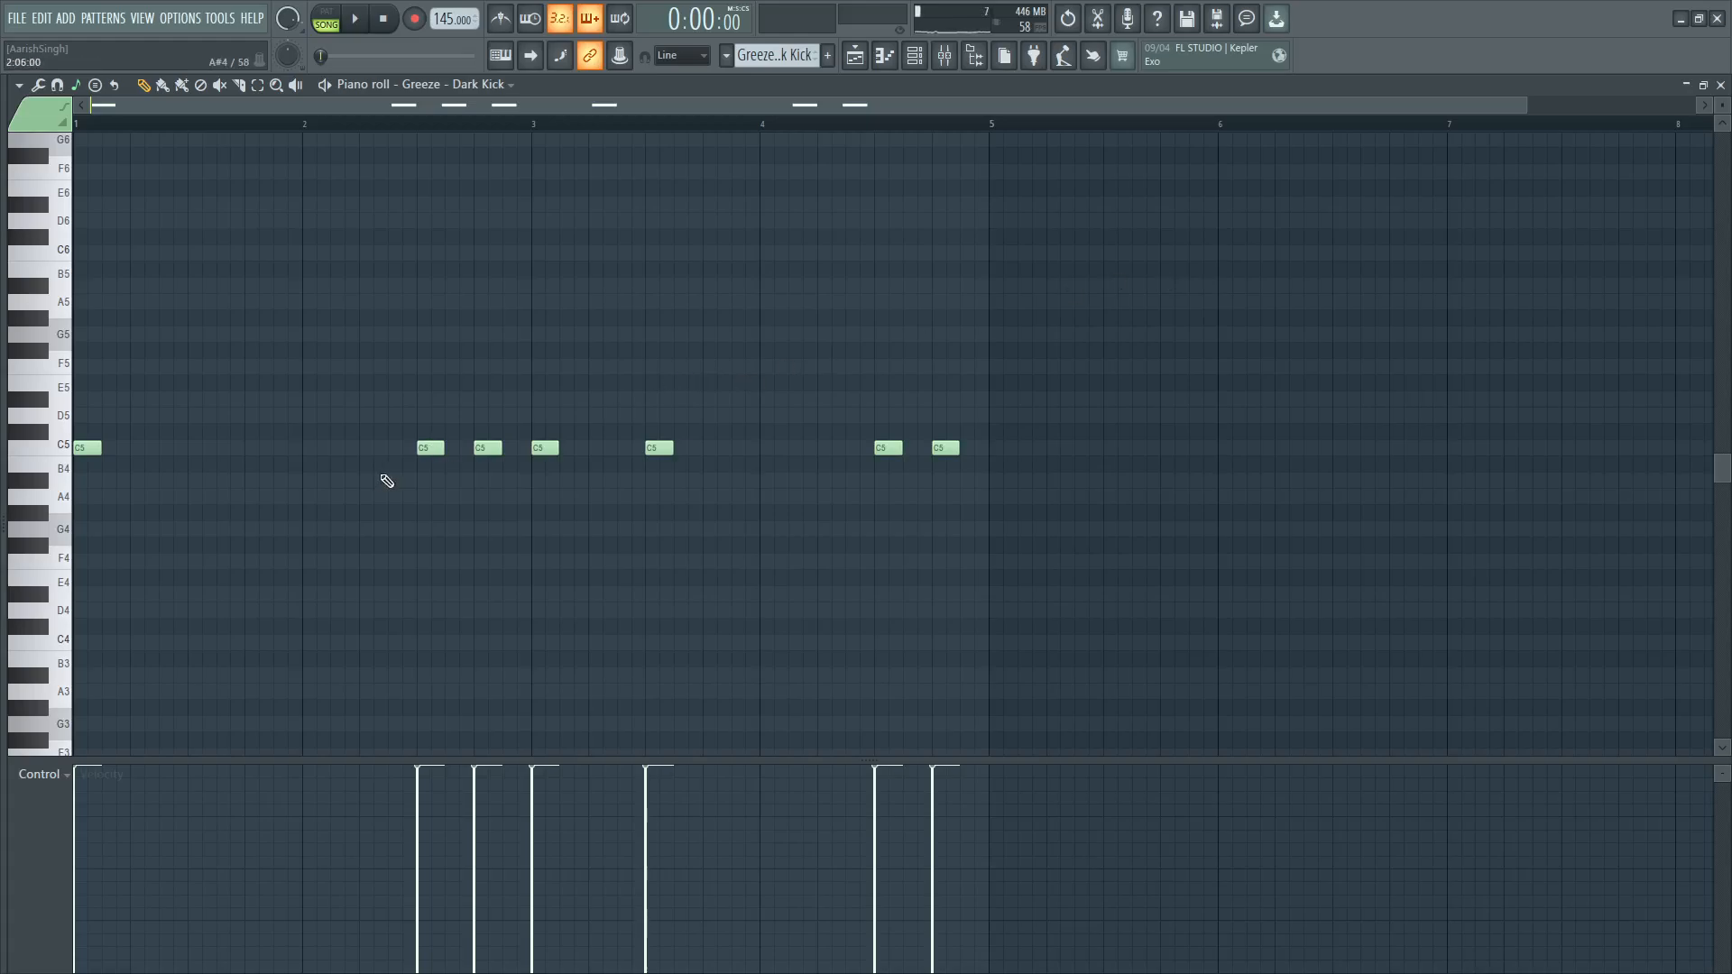
key("space")
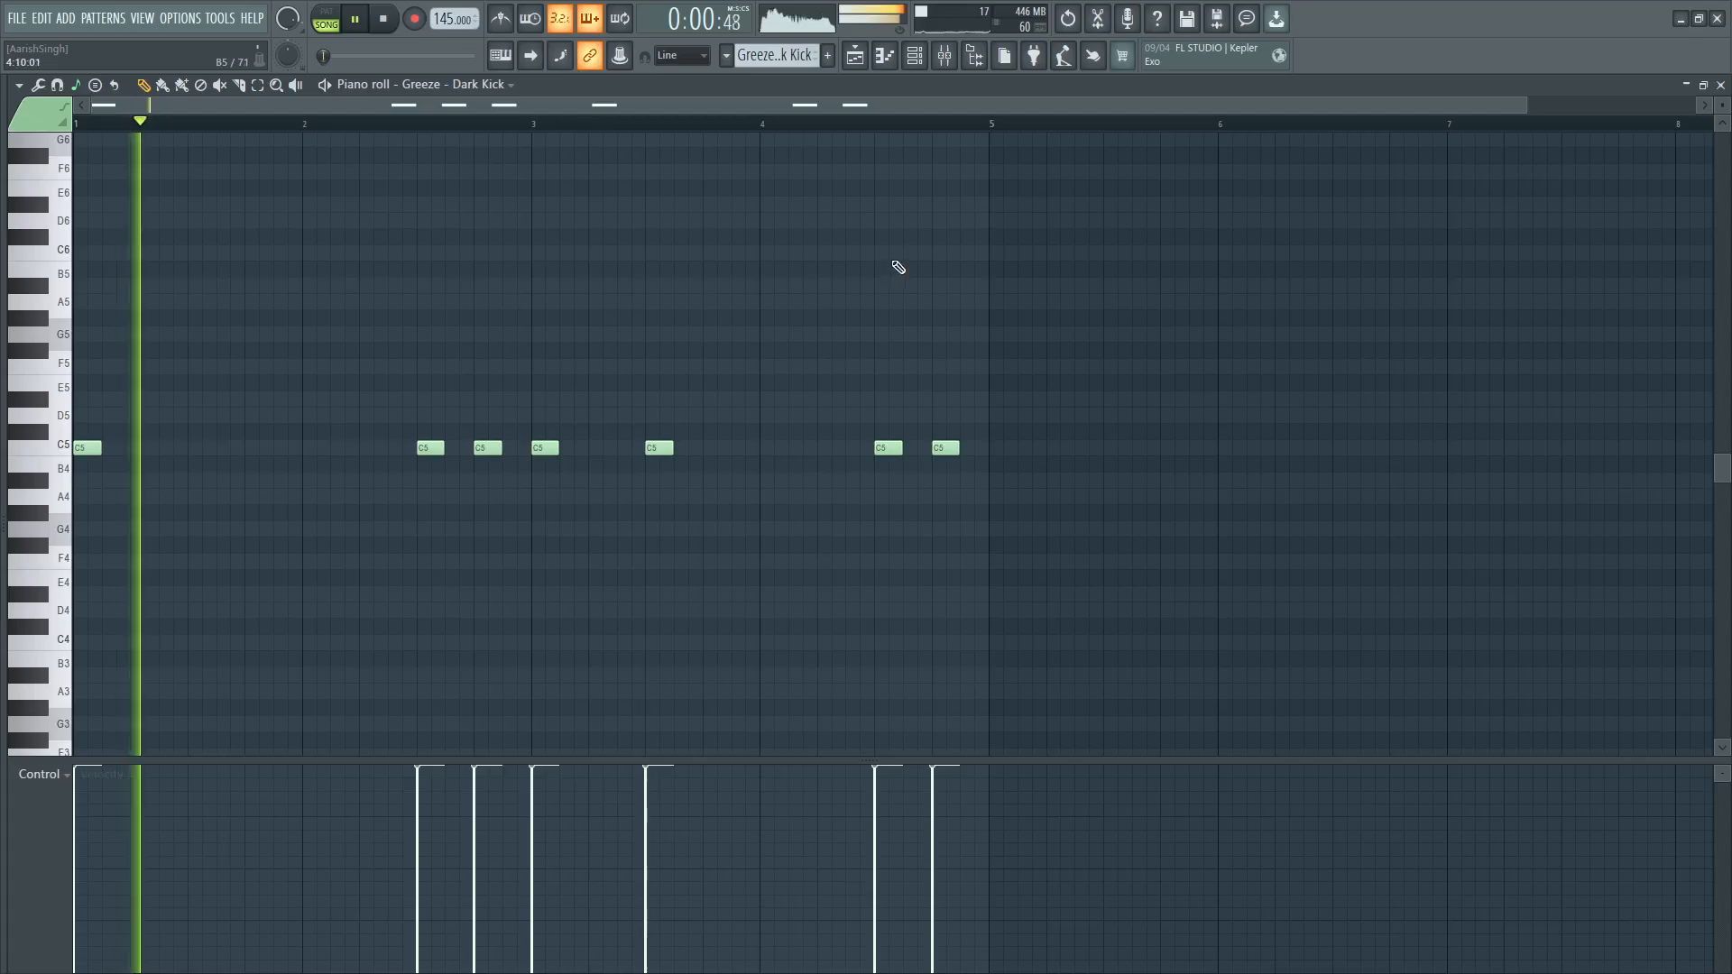
key("F6")
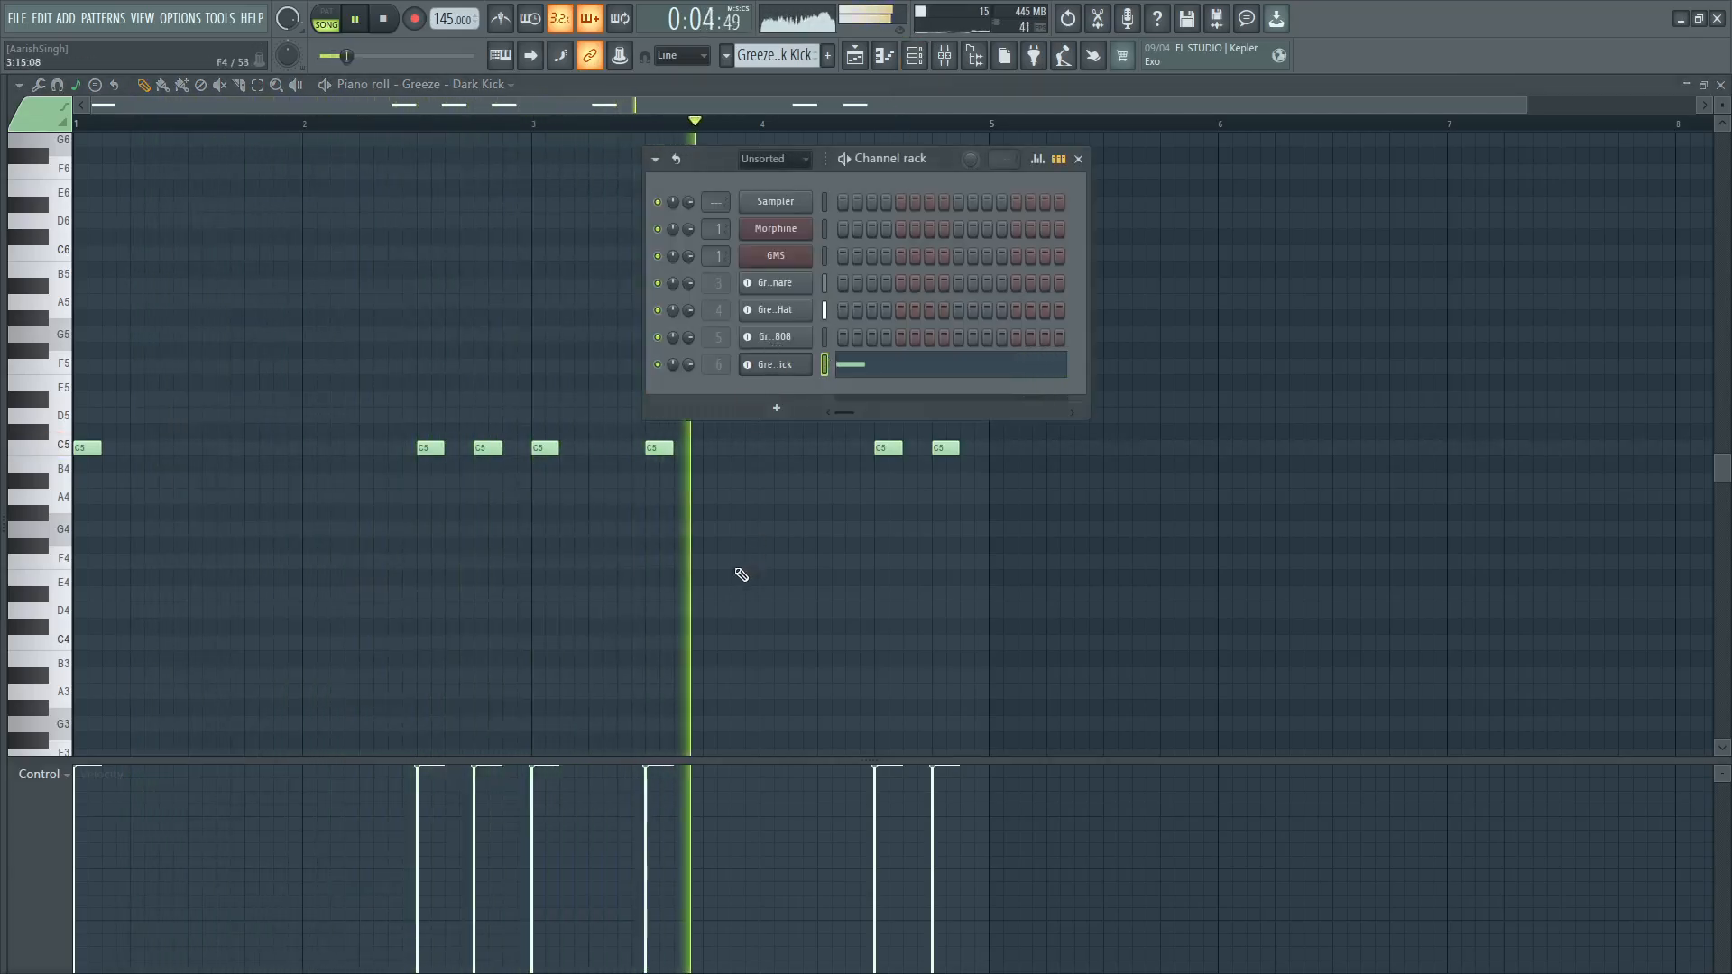
left_click_drag(659, 448, 716, 448)
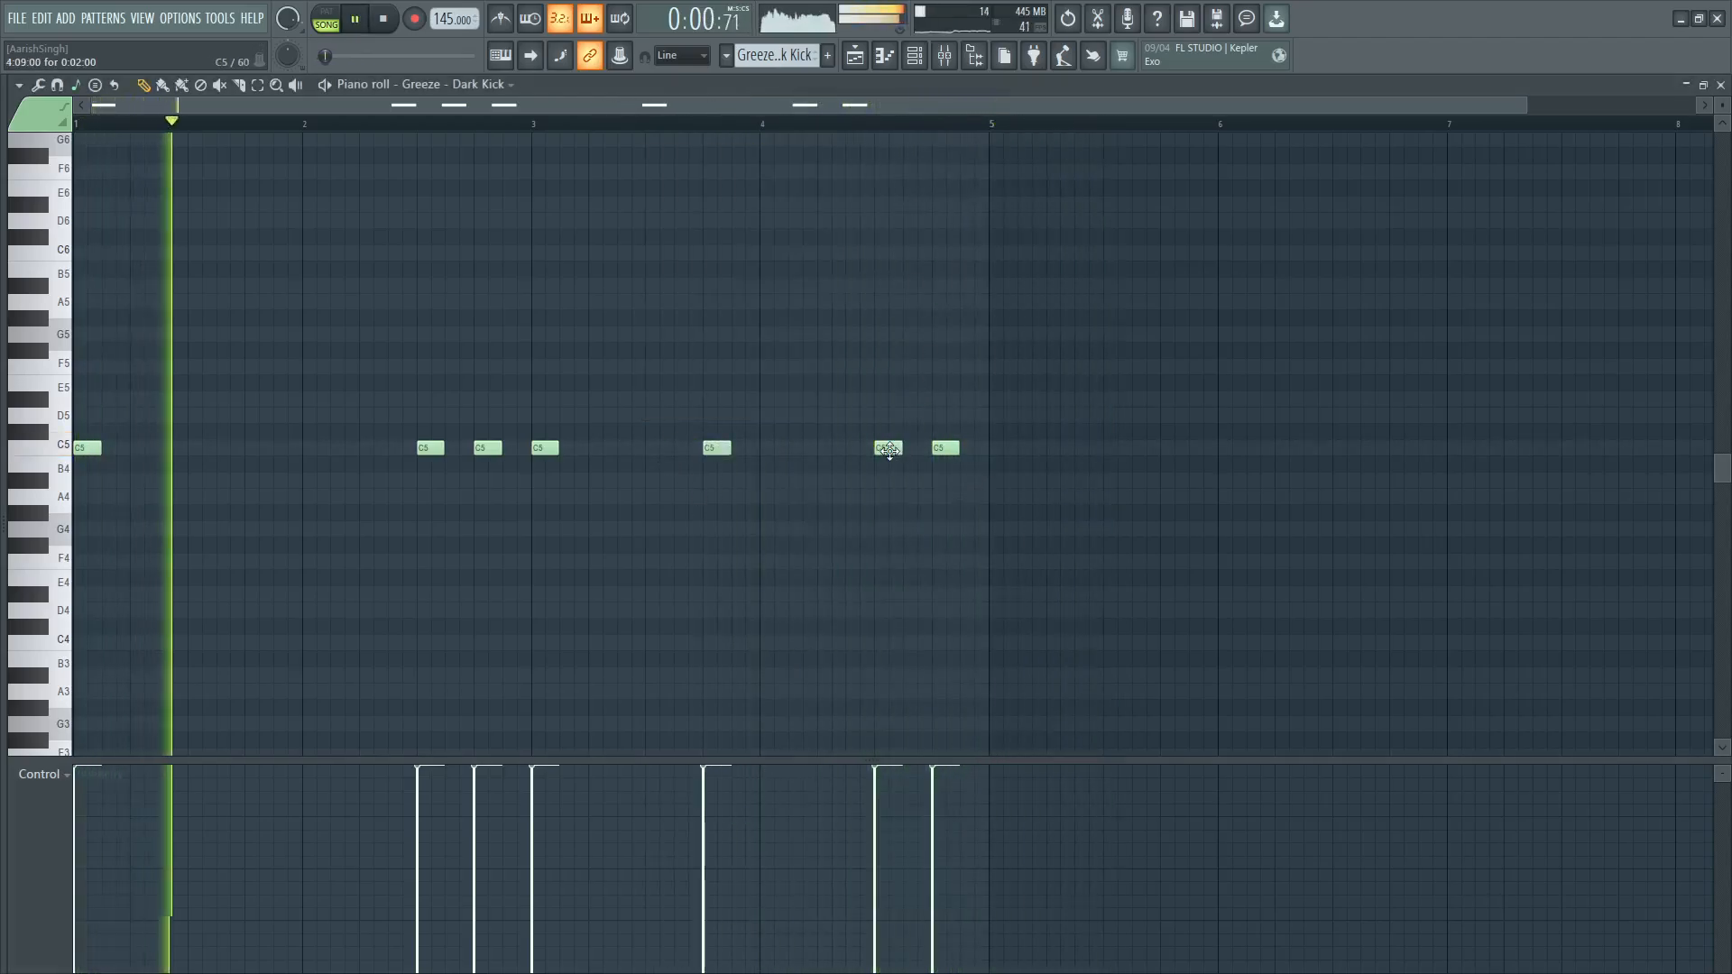
right_click(887, 448)
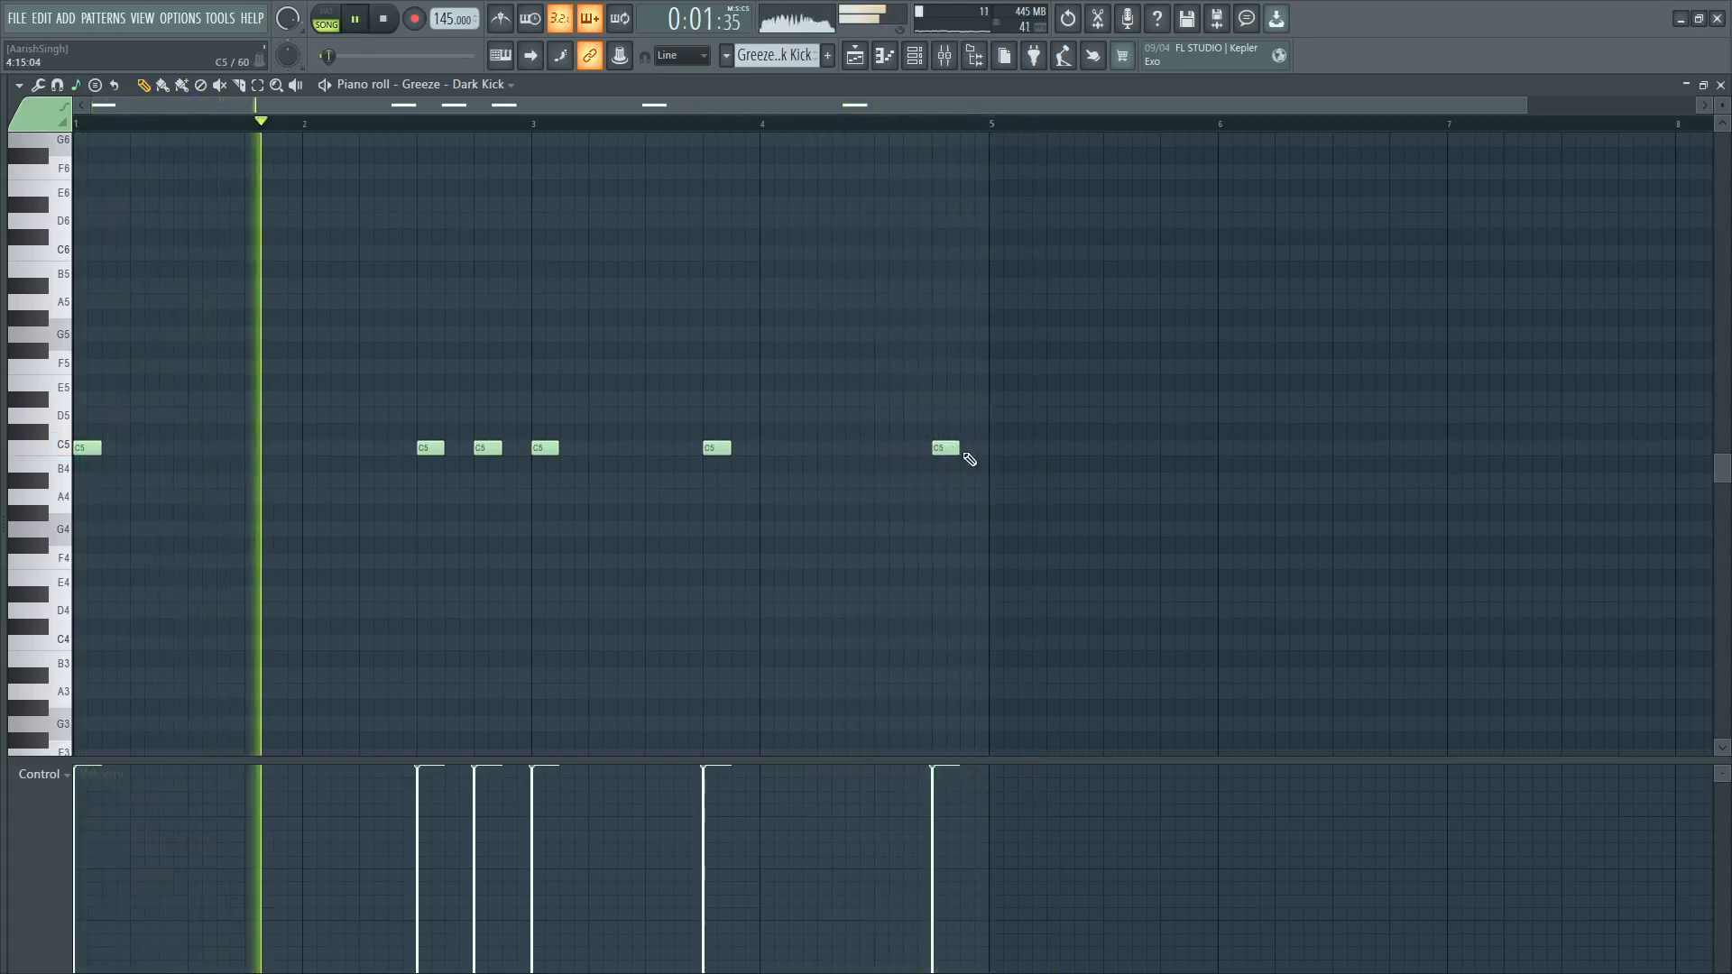
left_click(888, 448)
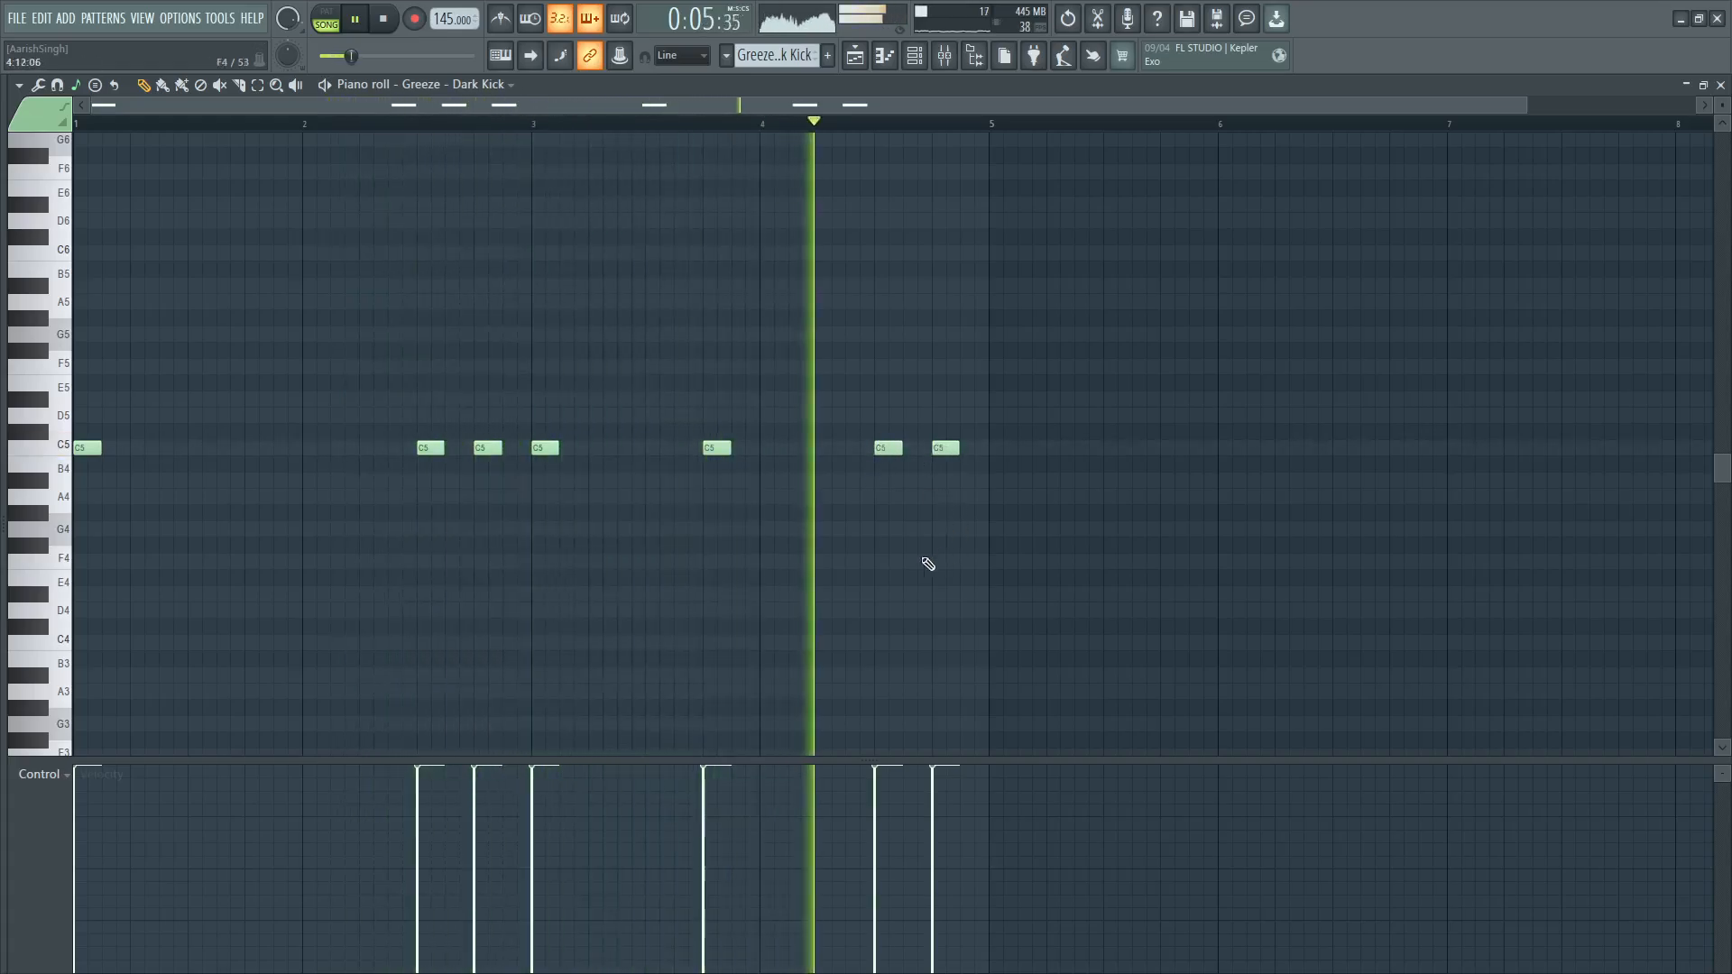
Duplicate the Greeze - Dark Kick clip three times in the Playlist to fill bars 5 to 16.
key("space")
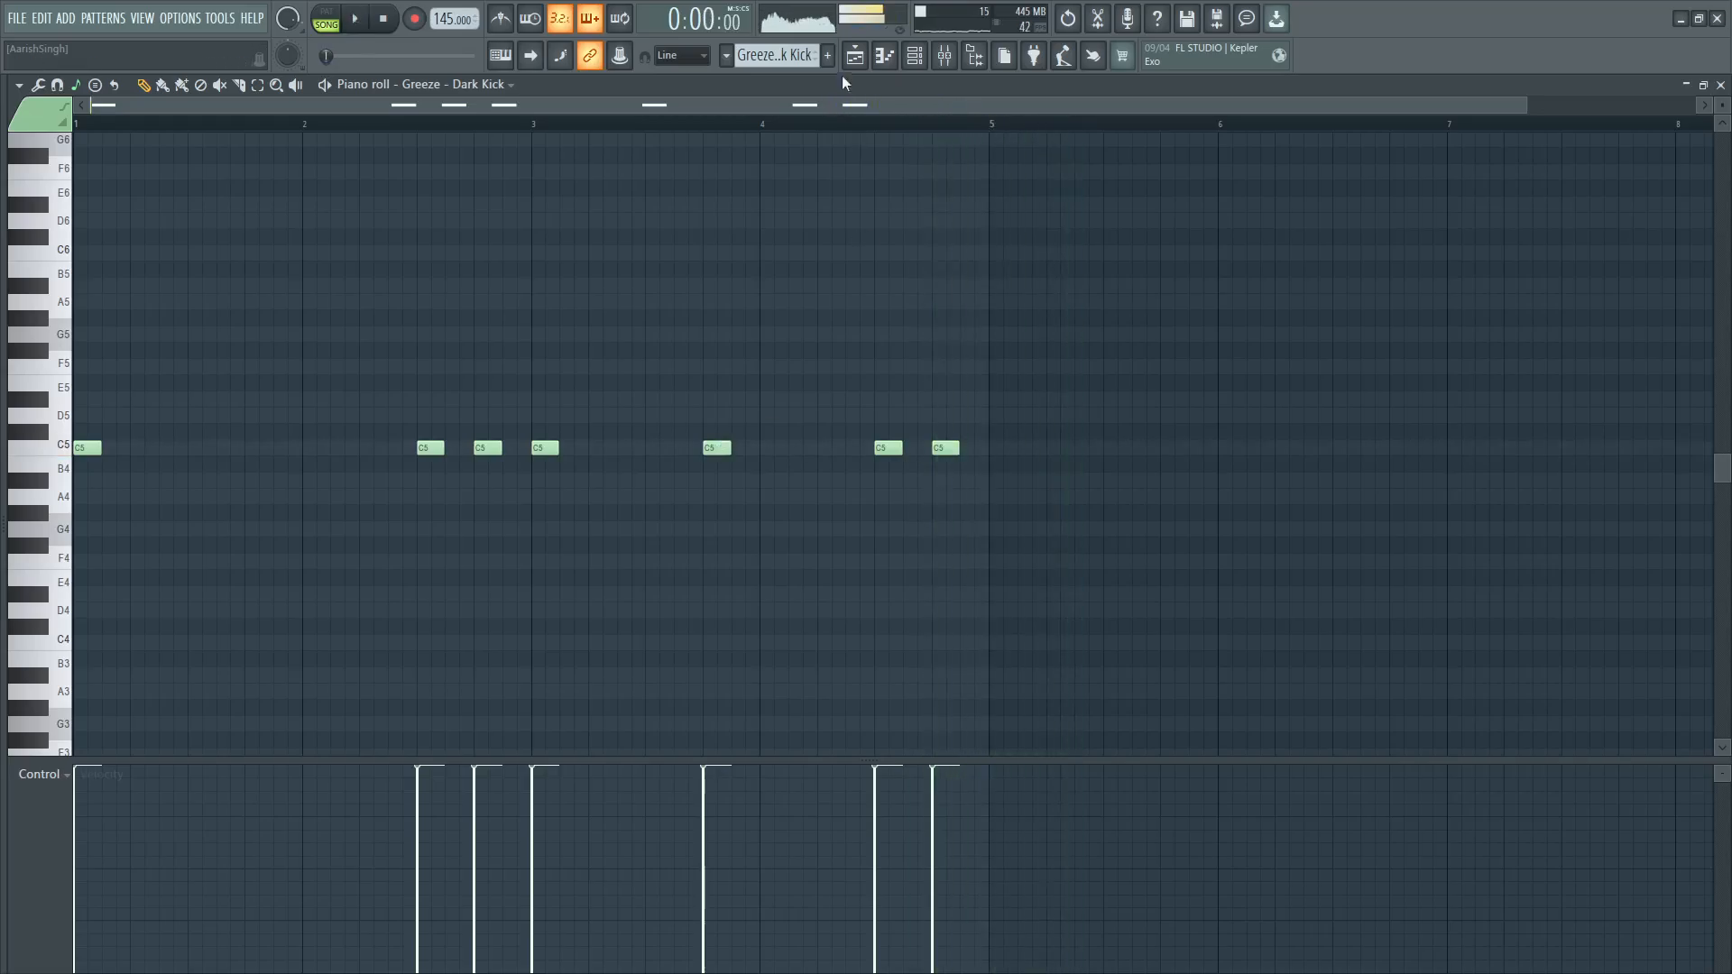
key("F5")
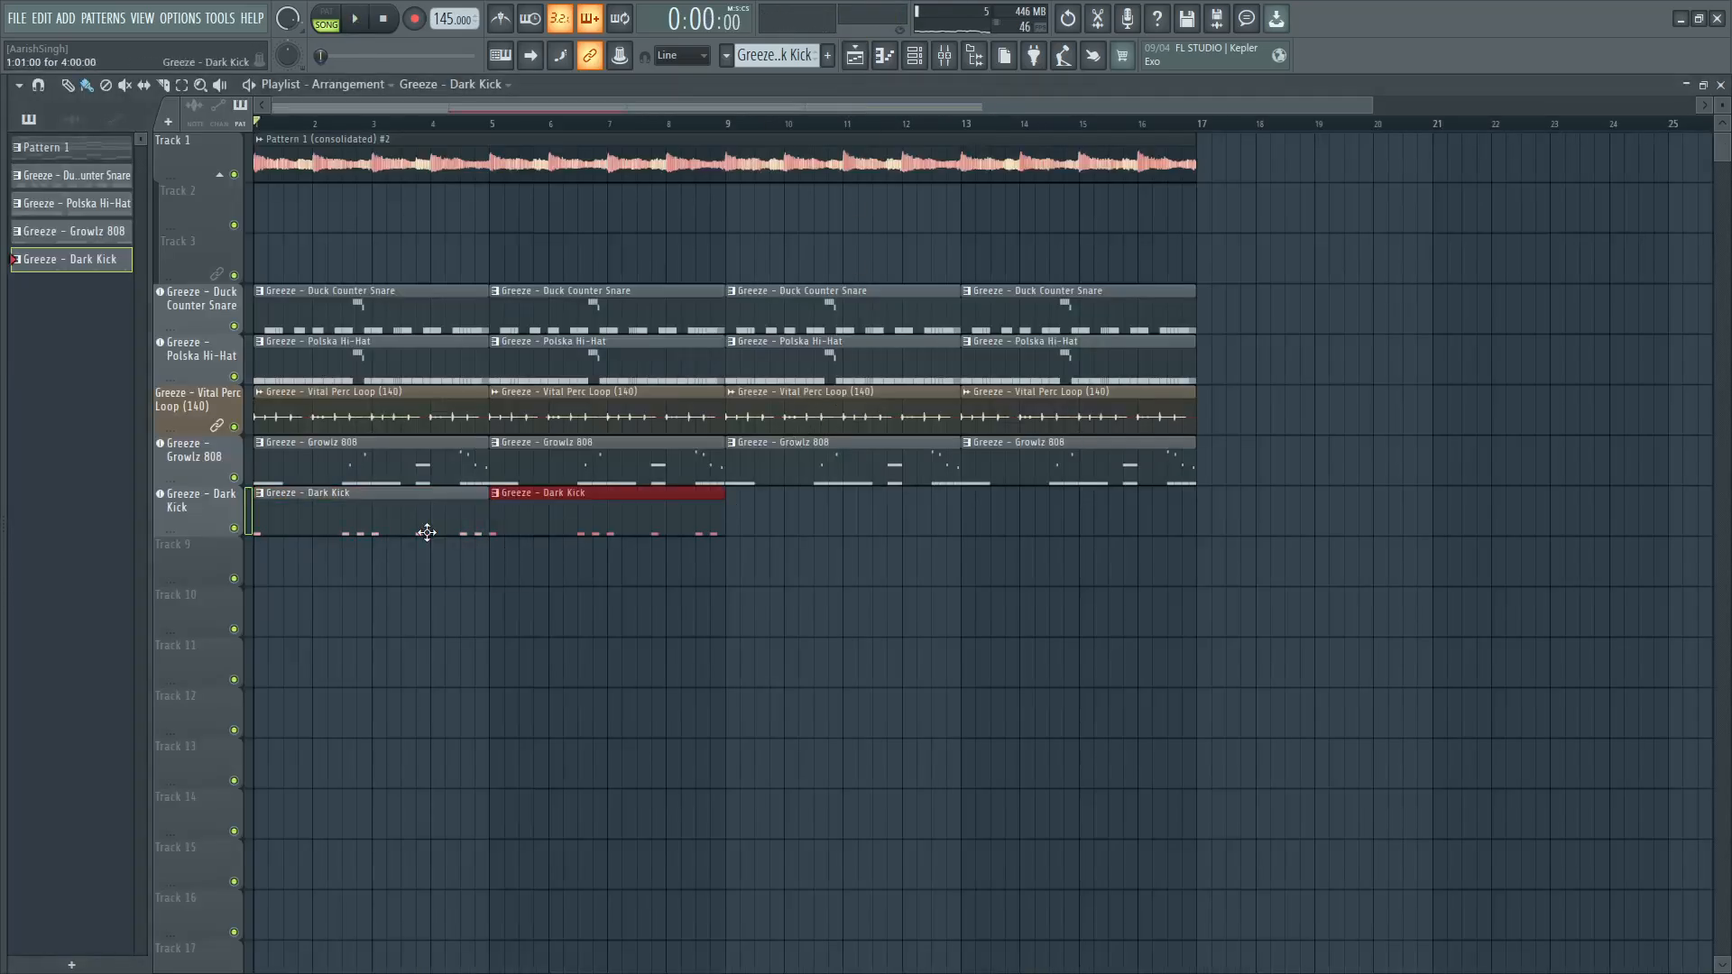
Audition snares from the Greeze (UK Drill) Snares folder against the song, including Expert Snare and Brittle Snare.
left_click(3, 550)
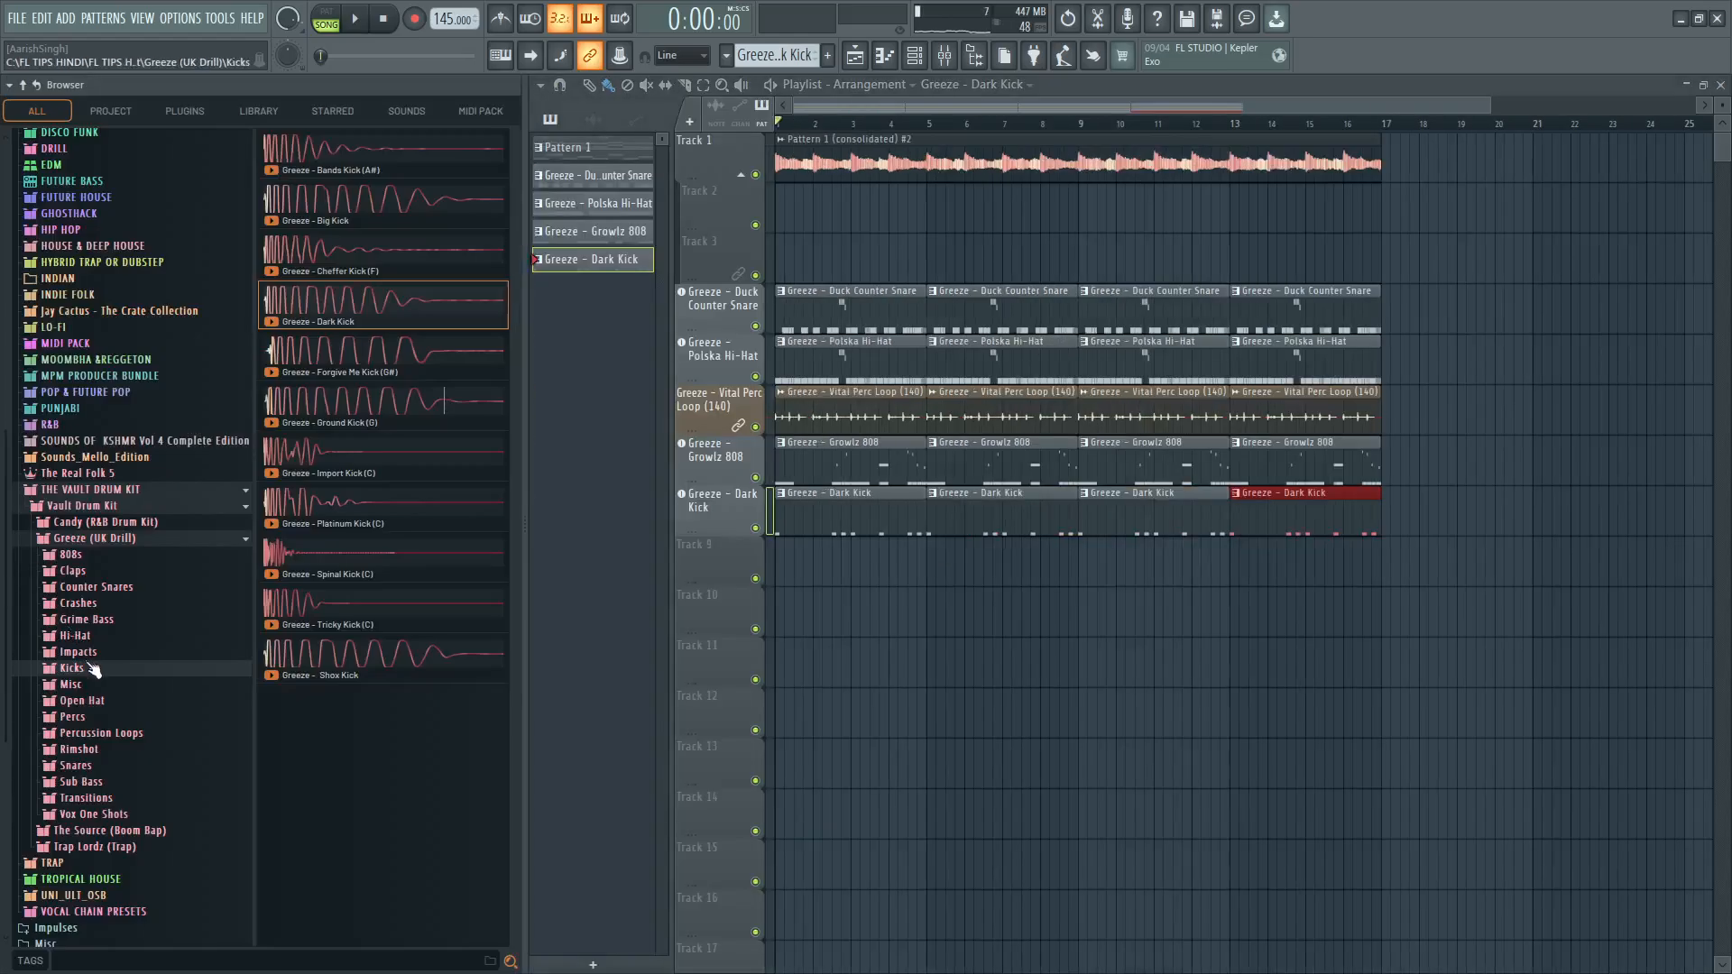
left_click(91, 767)
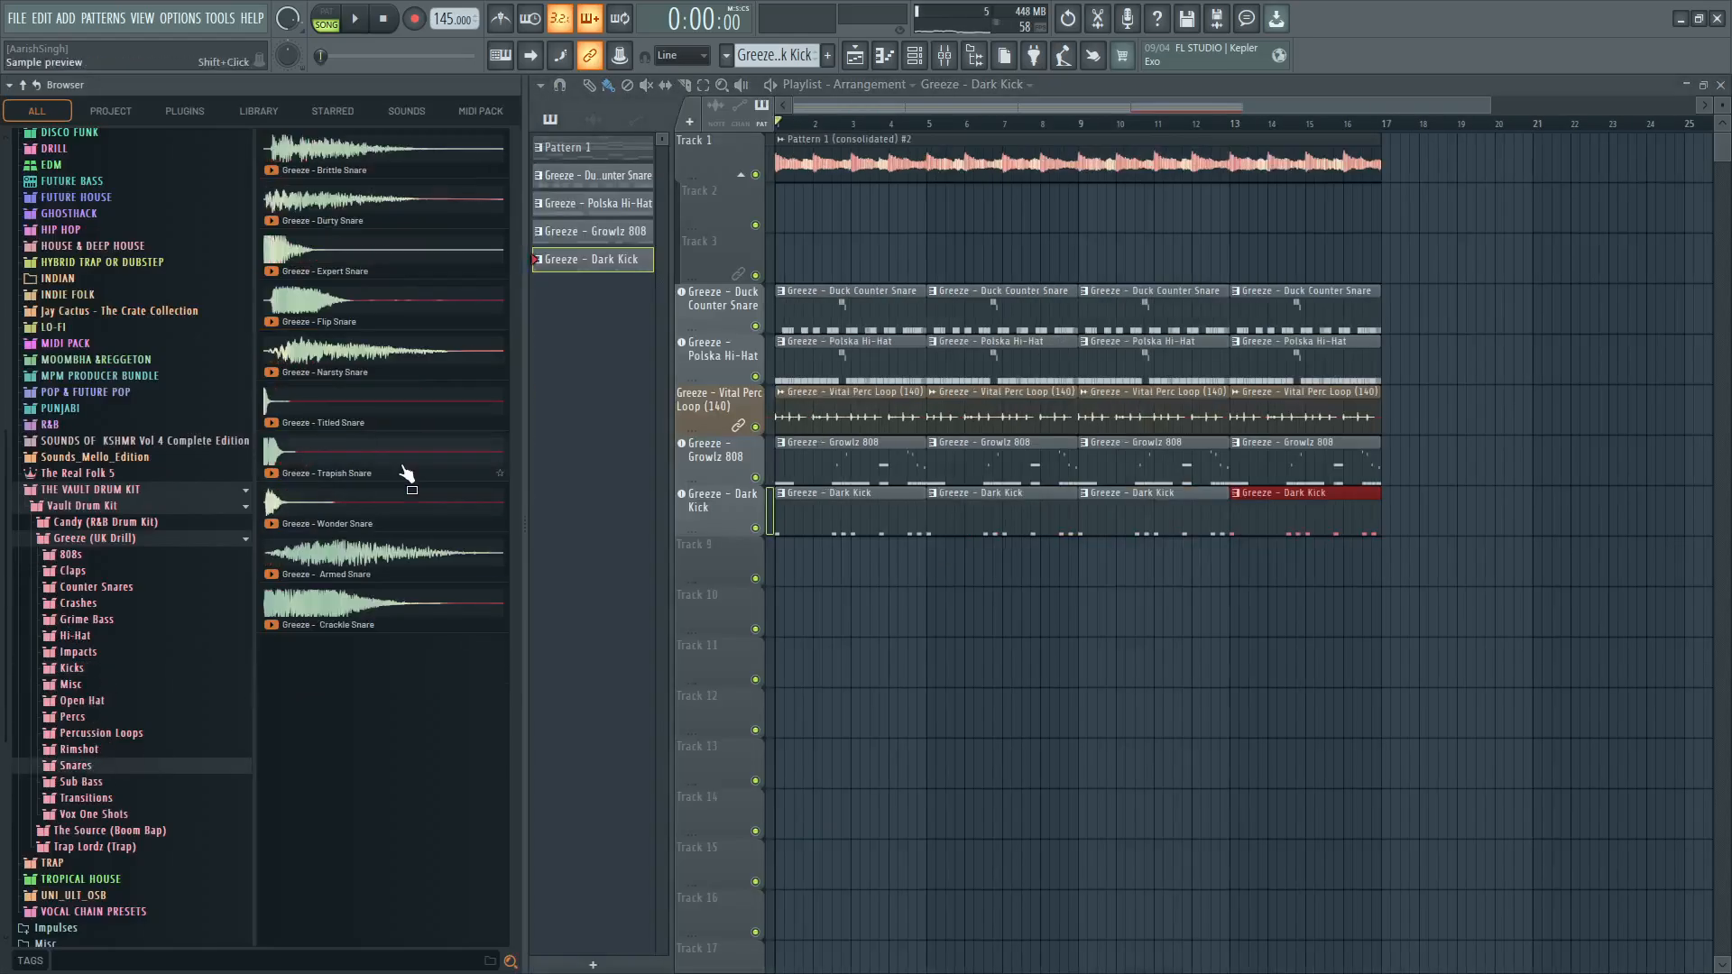
left_click(356, 314)
left_click(327, 270)
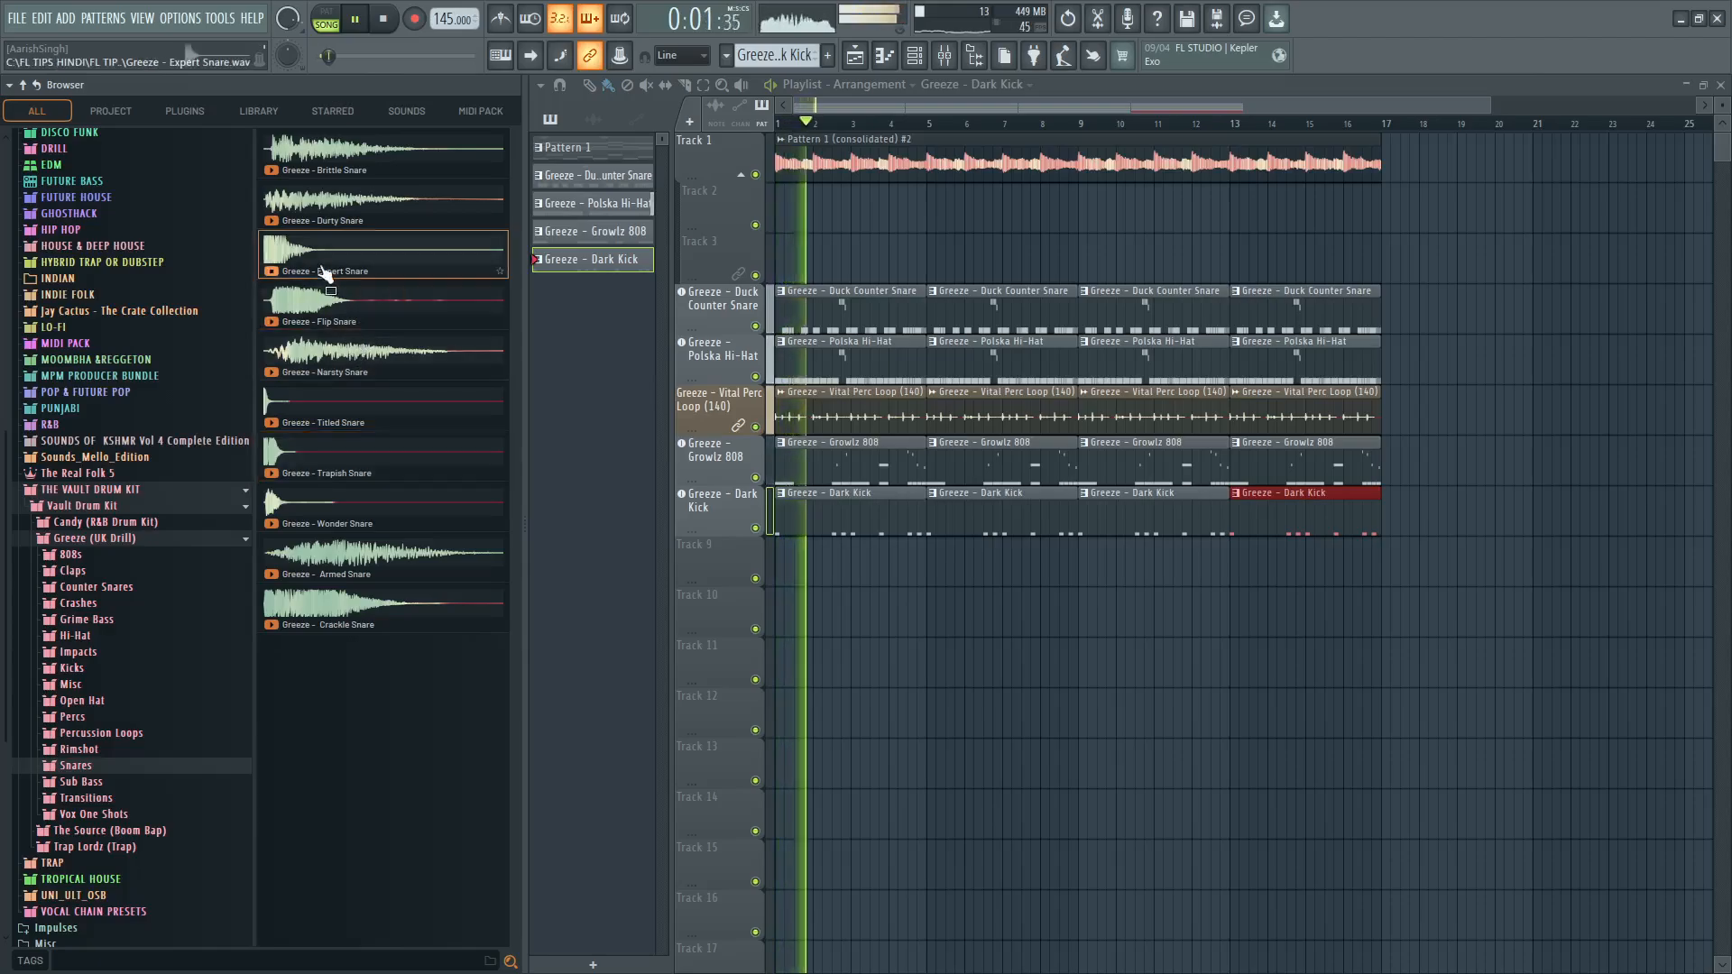
left_click(338, 212)
left_click(351, 145)
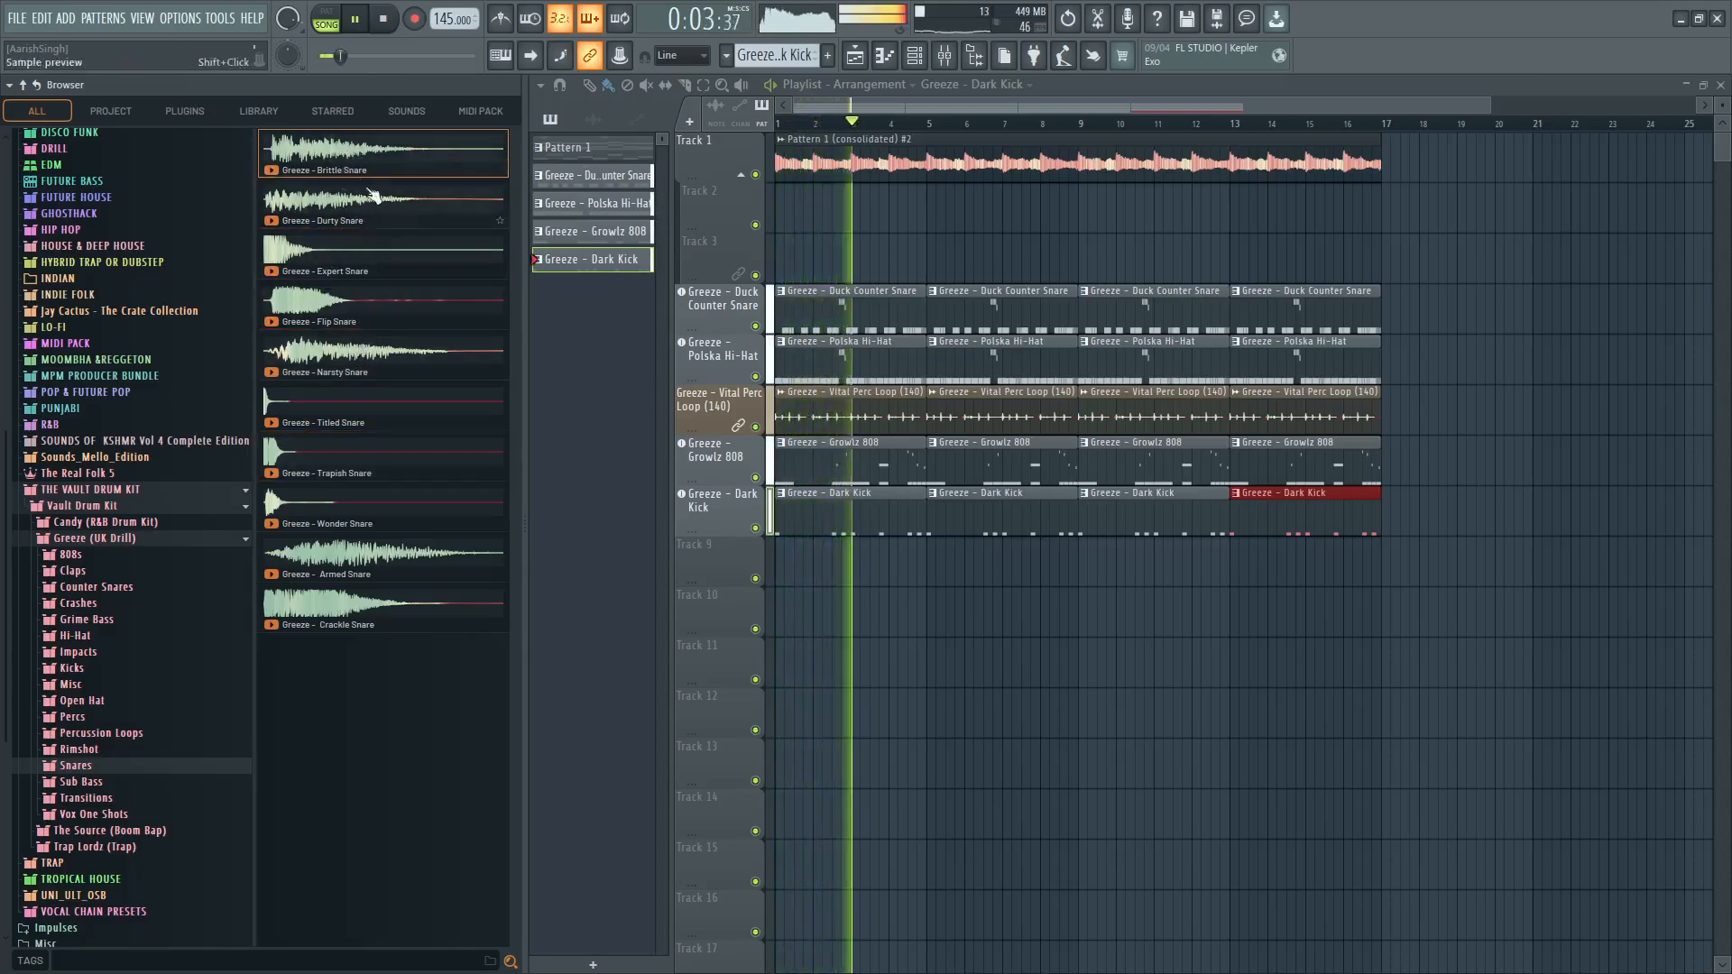
key("space")
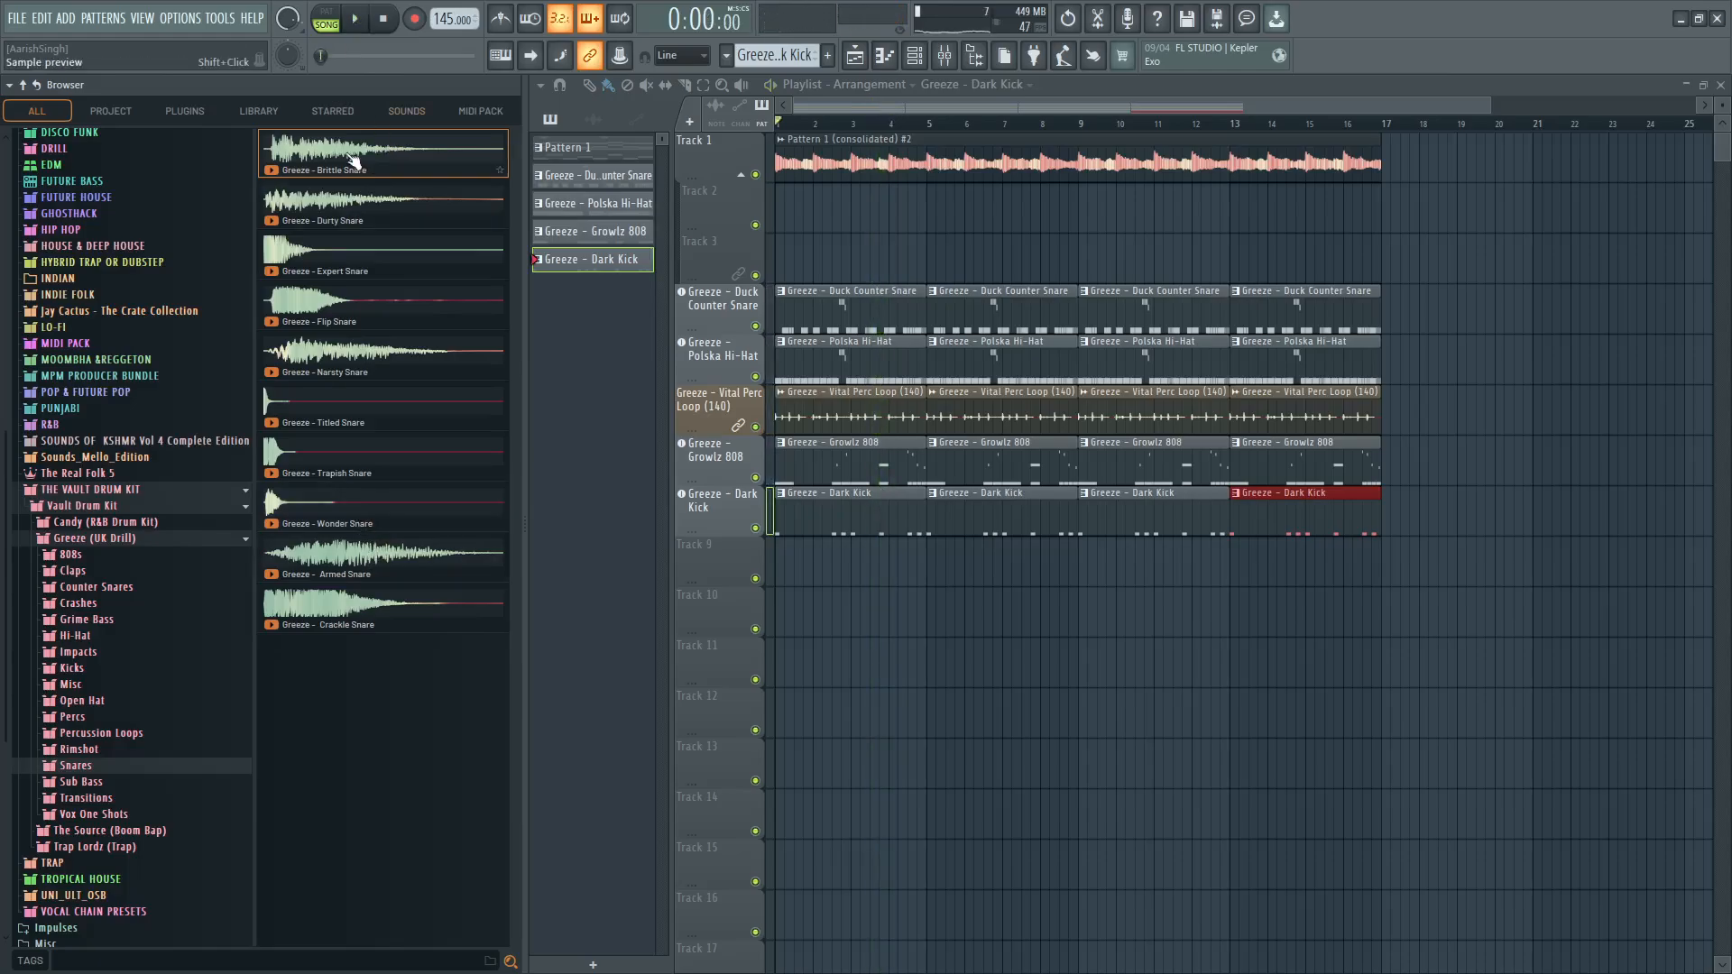
Load Greeze - Brittle Snare onto the Playlist track below the Dark Kick, and open its pattern in the piano roll.
key("alt+F8")
left_click_drag(211, 556, 212, 558)
left_click(939, 543)
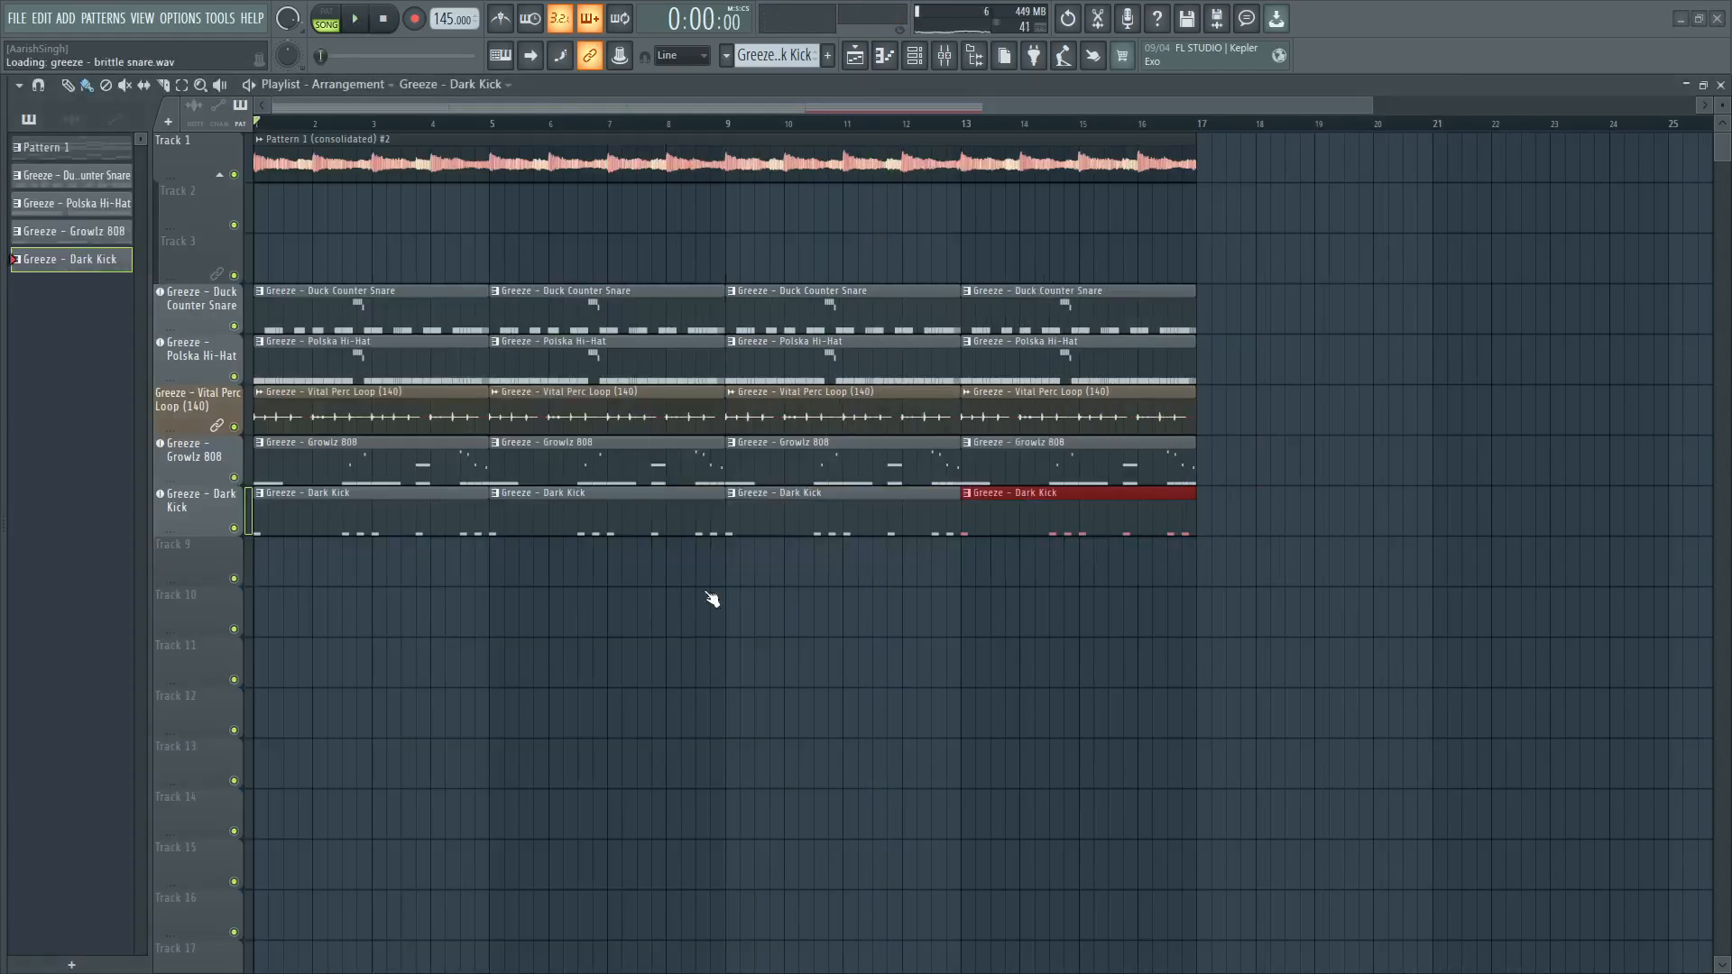
left_click(705, 575)
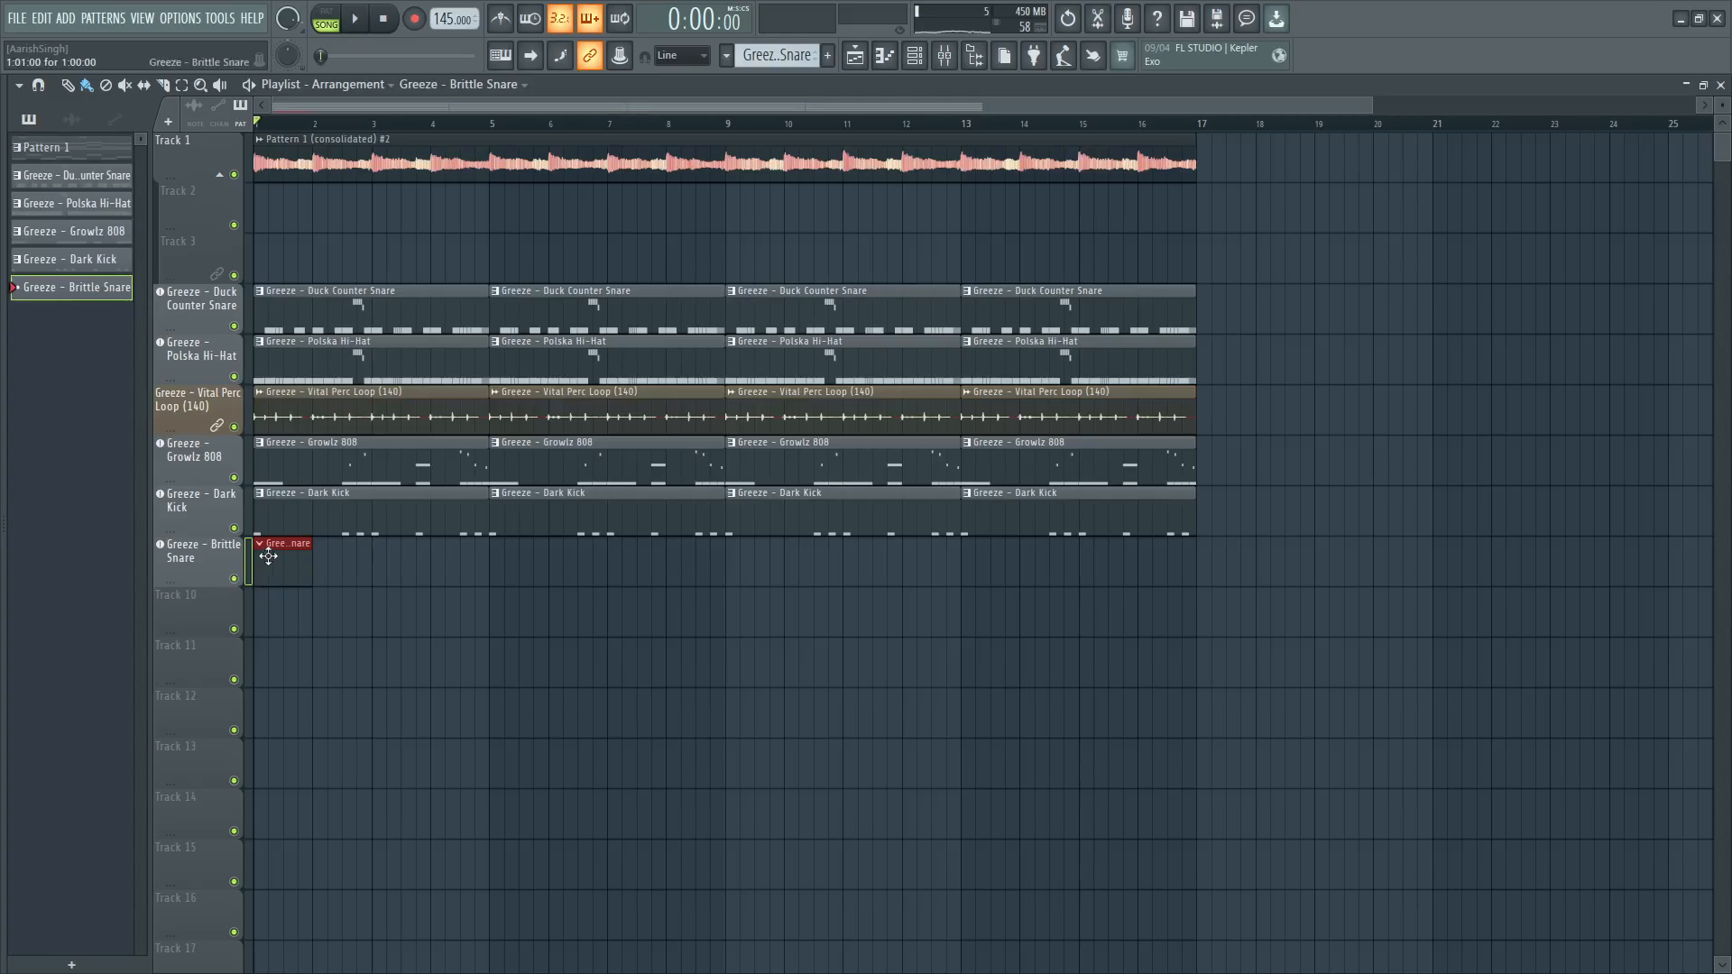
double_click(268, 557)
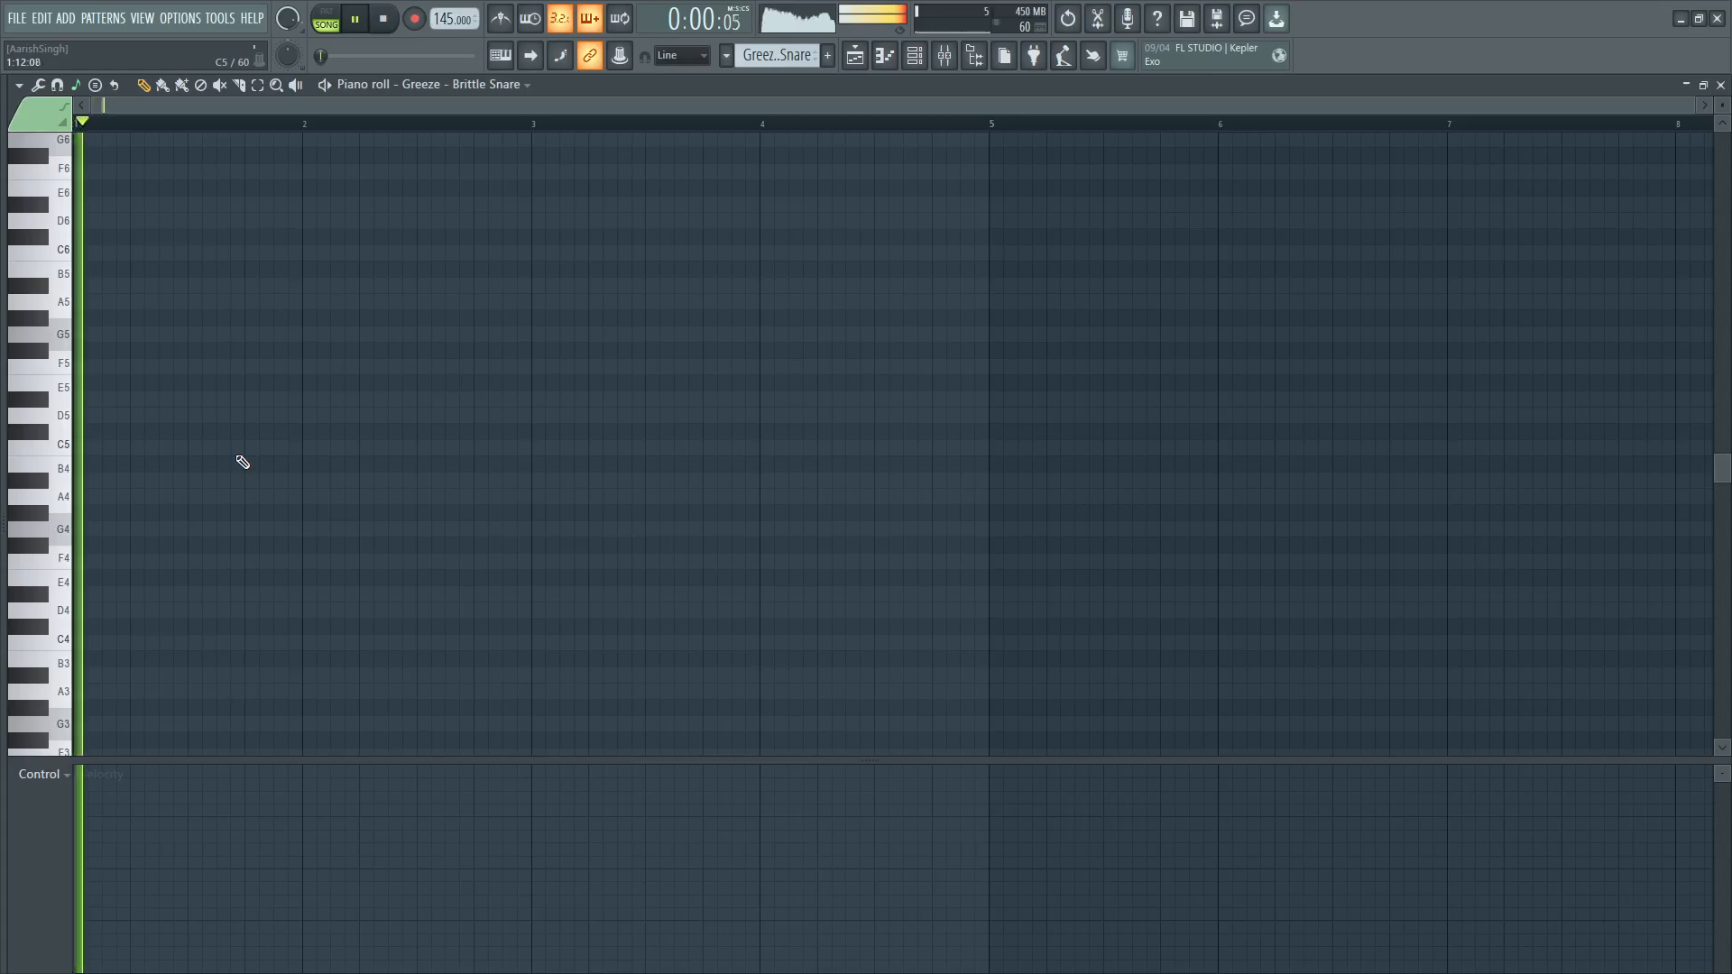
key("space")
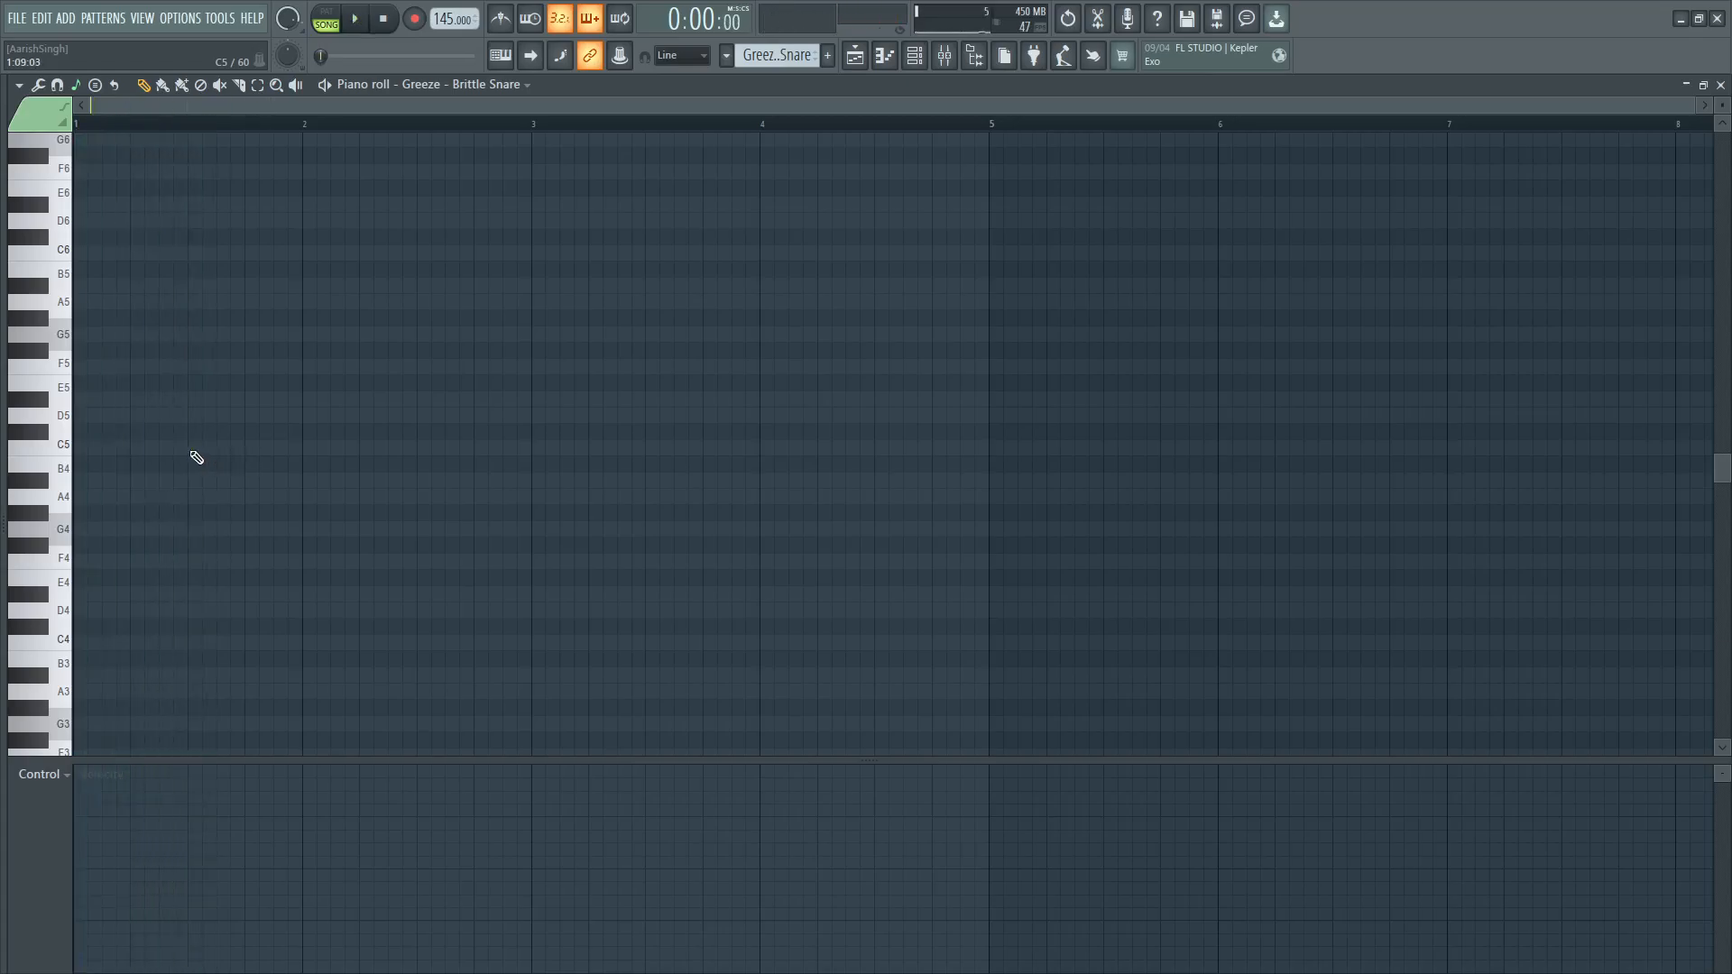
Place C5 snare notes at 1:09 and 2:13 in the Brittle Snare pattern while the song plays, and check the channel rack.
key("space")
left_click(195, 447)
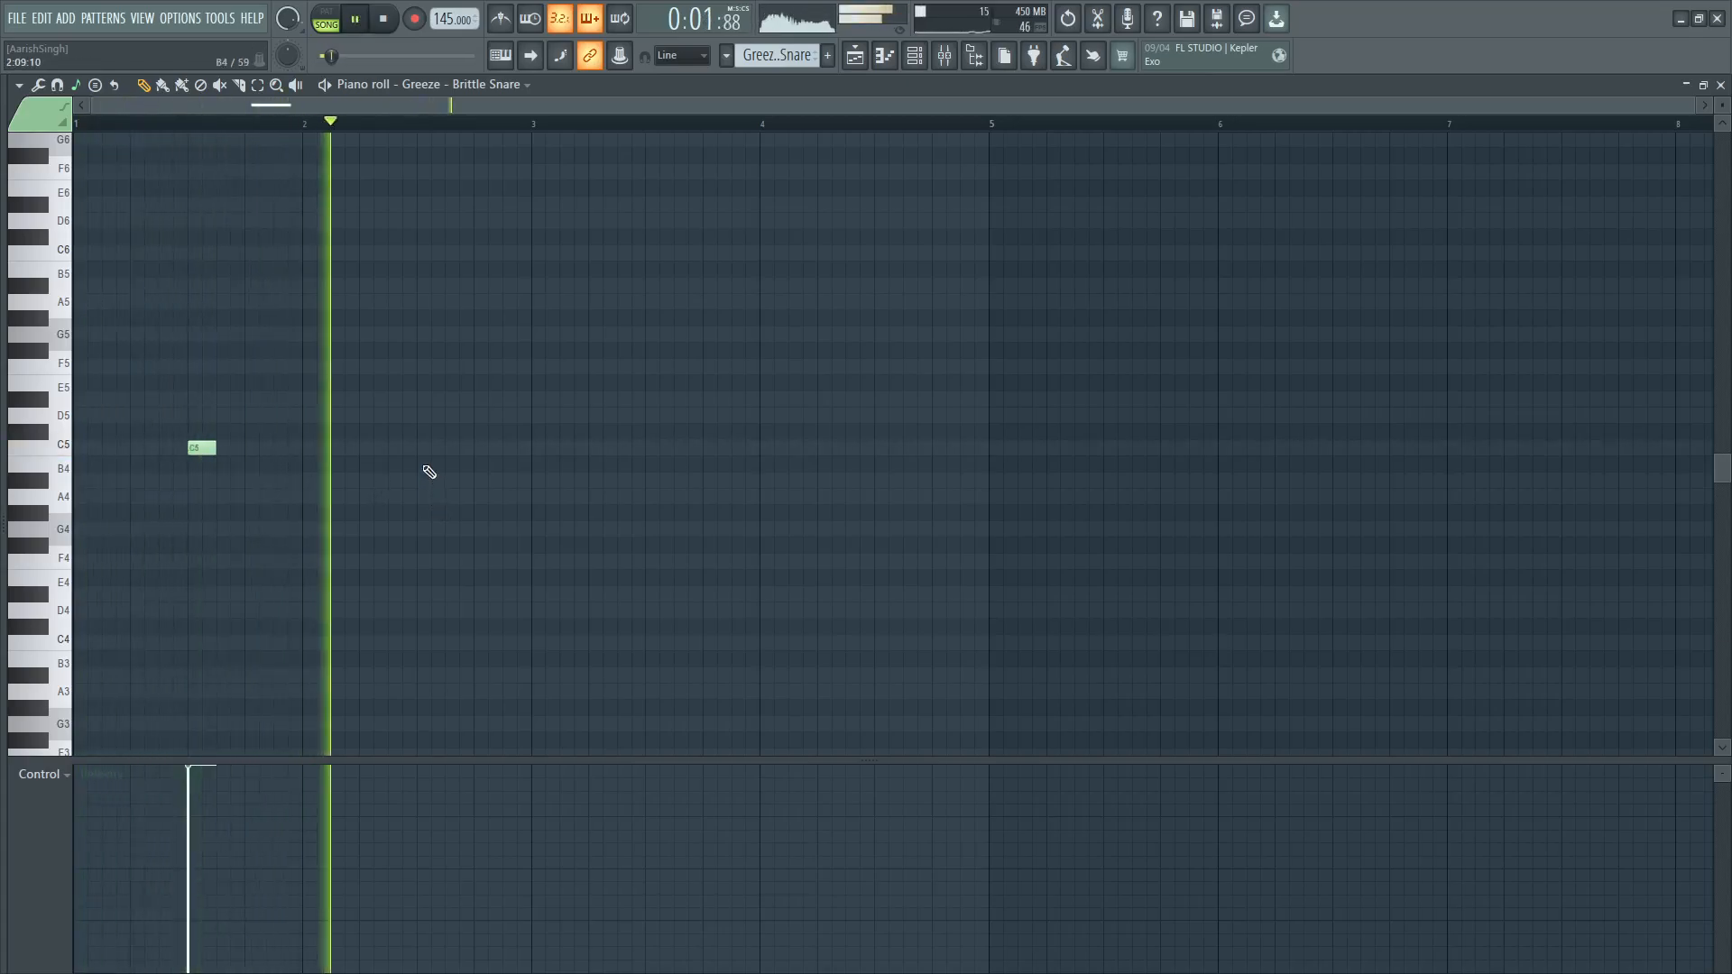
left_click(478, 447)
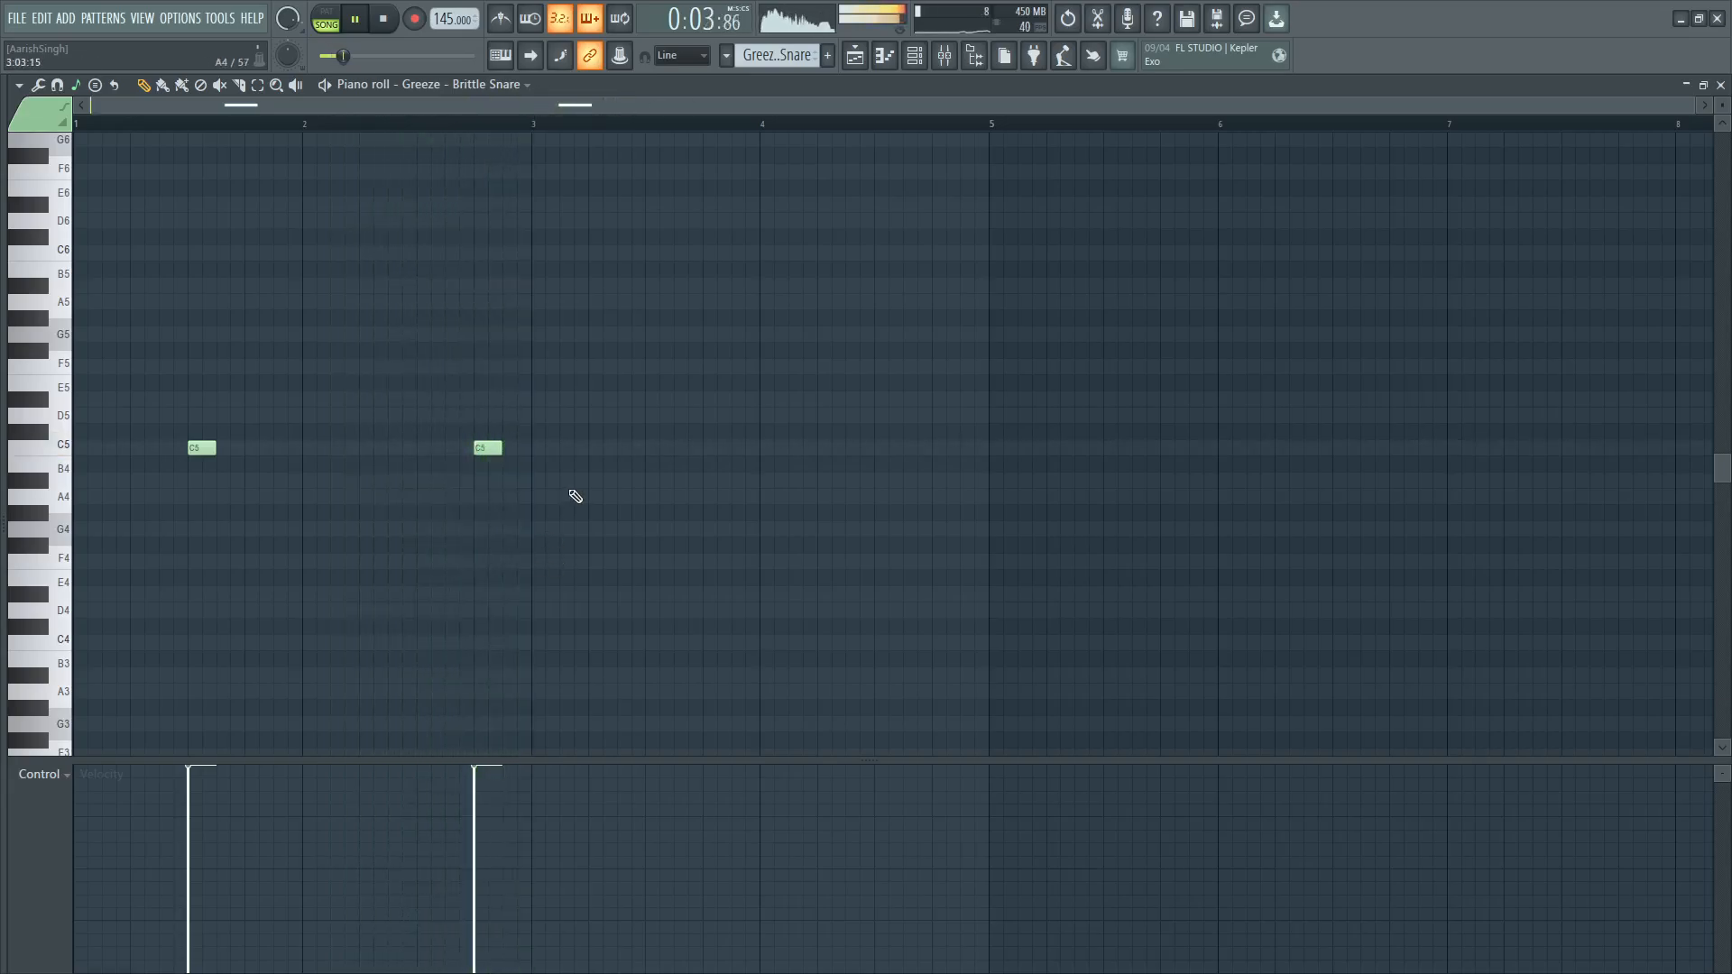
left_click(914, 56)
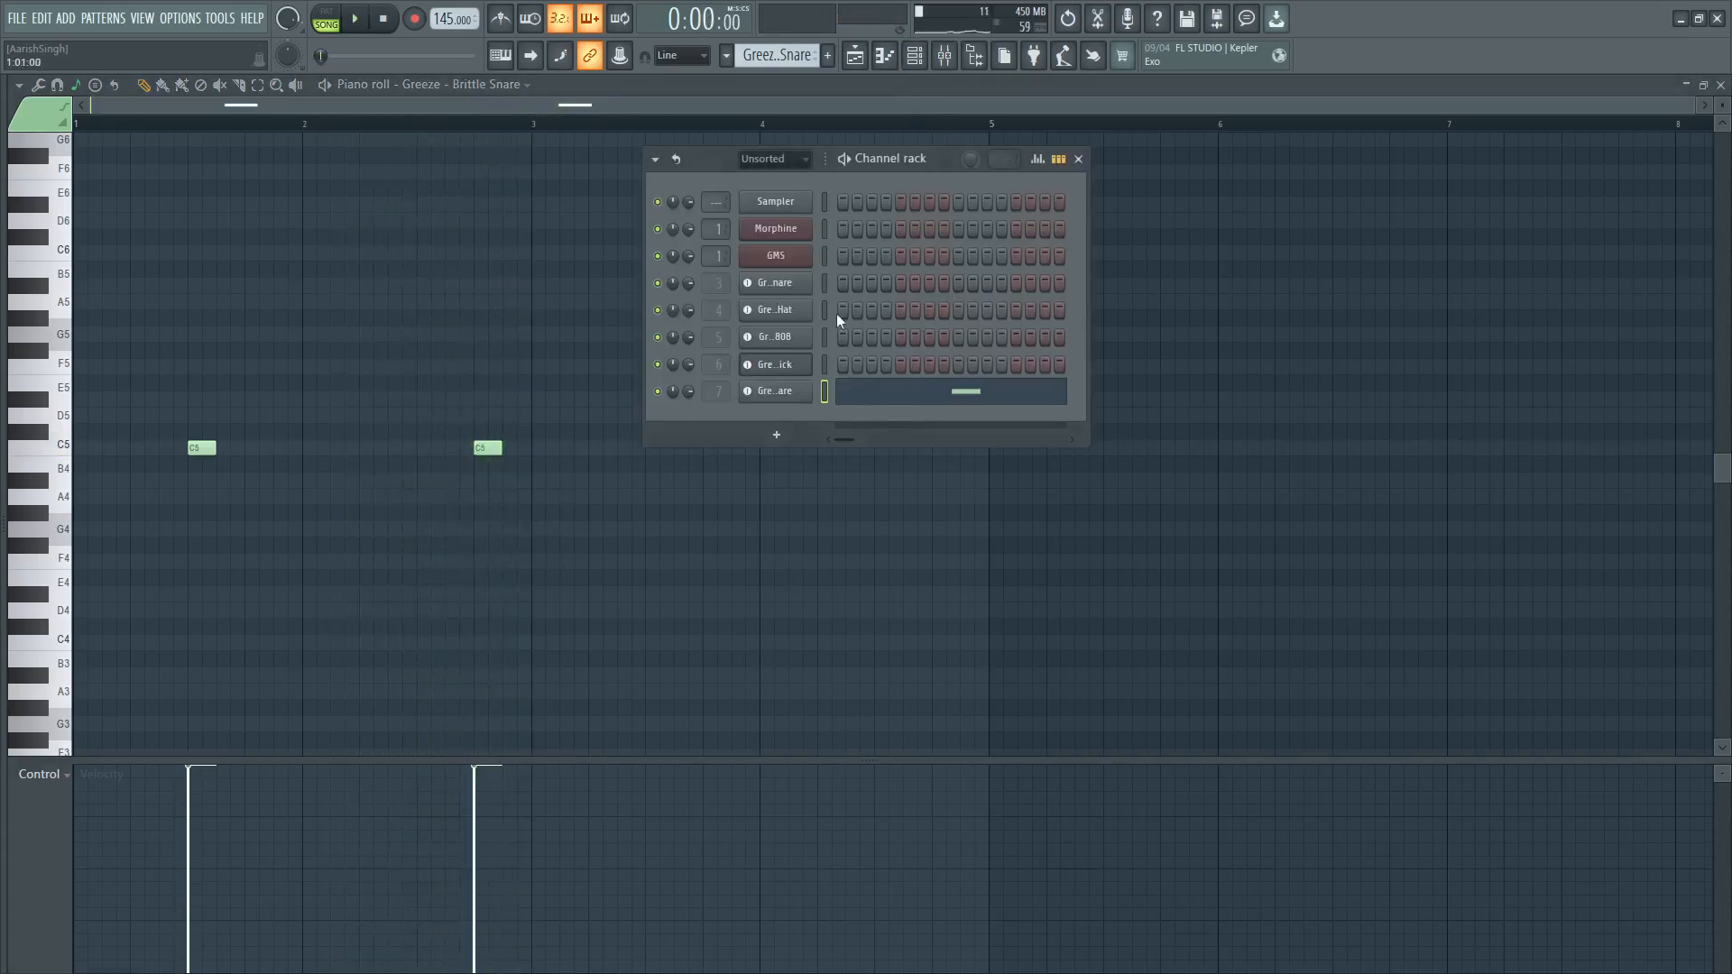
key("F6")
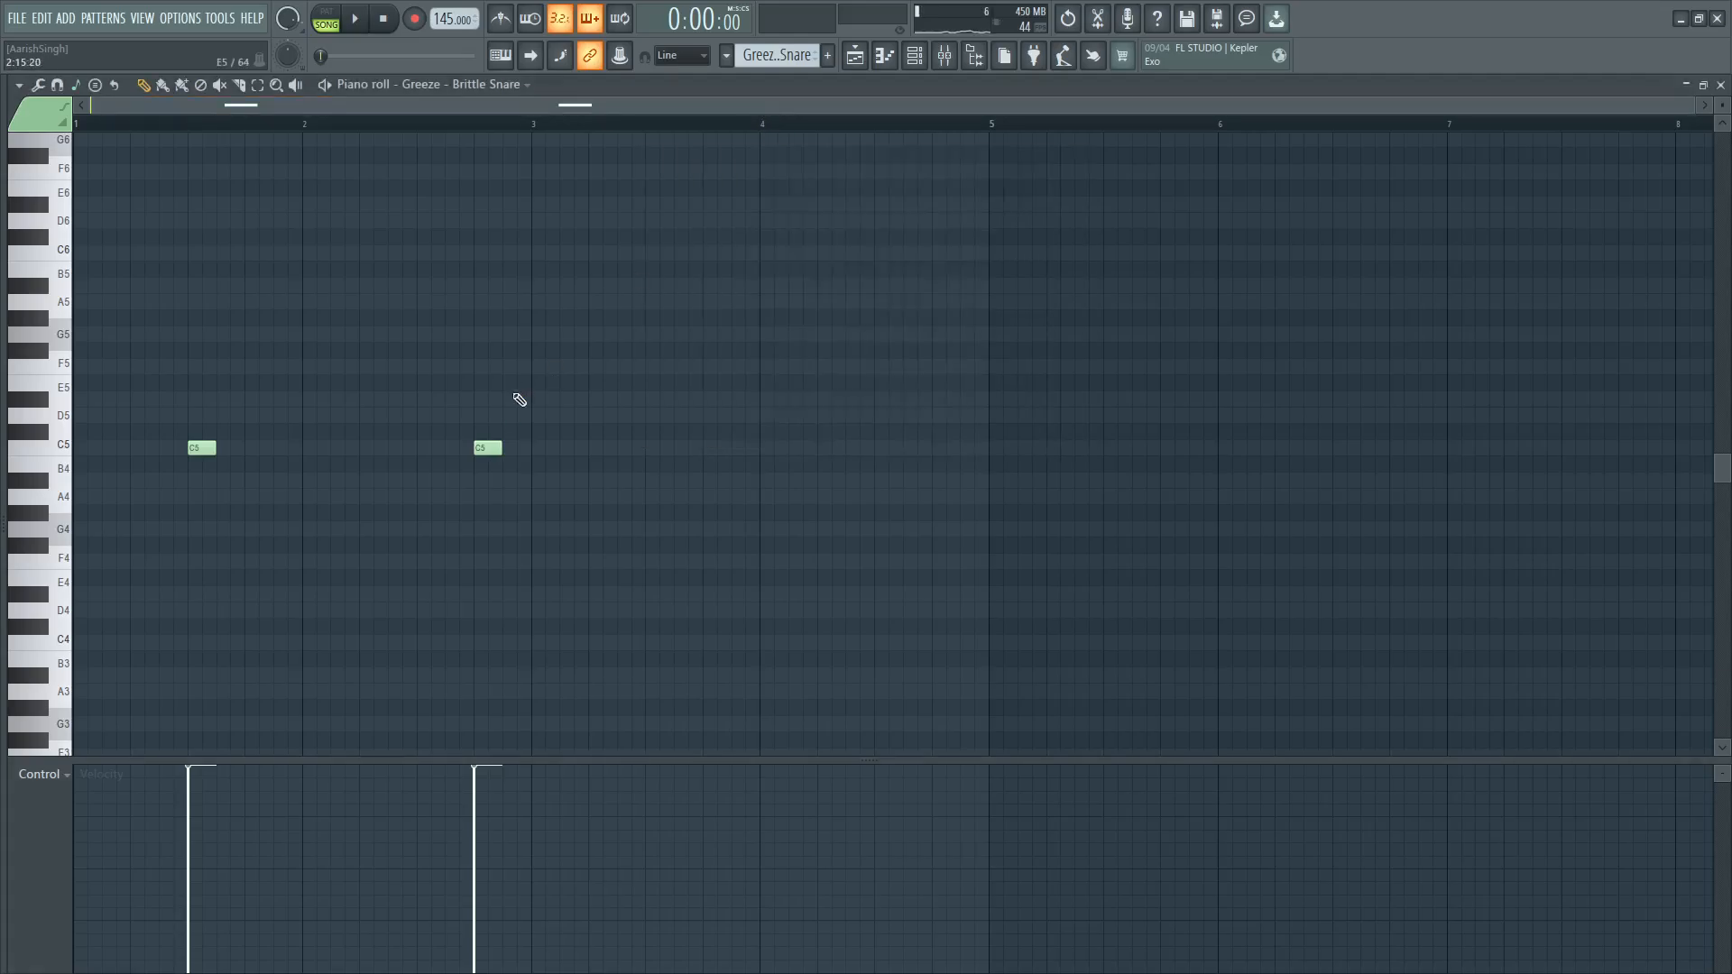
left_click(918, 63)
Open the Dark Kick pattern from the Playlist and move the kick at 2:09 to 2:05 during playback.
left_click(855, 59)
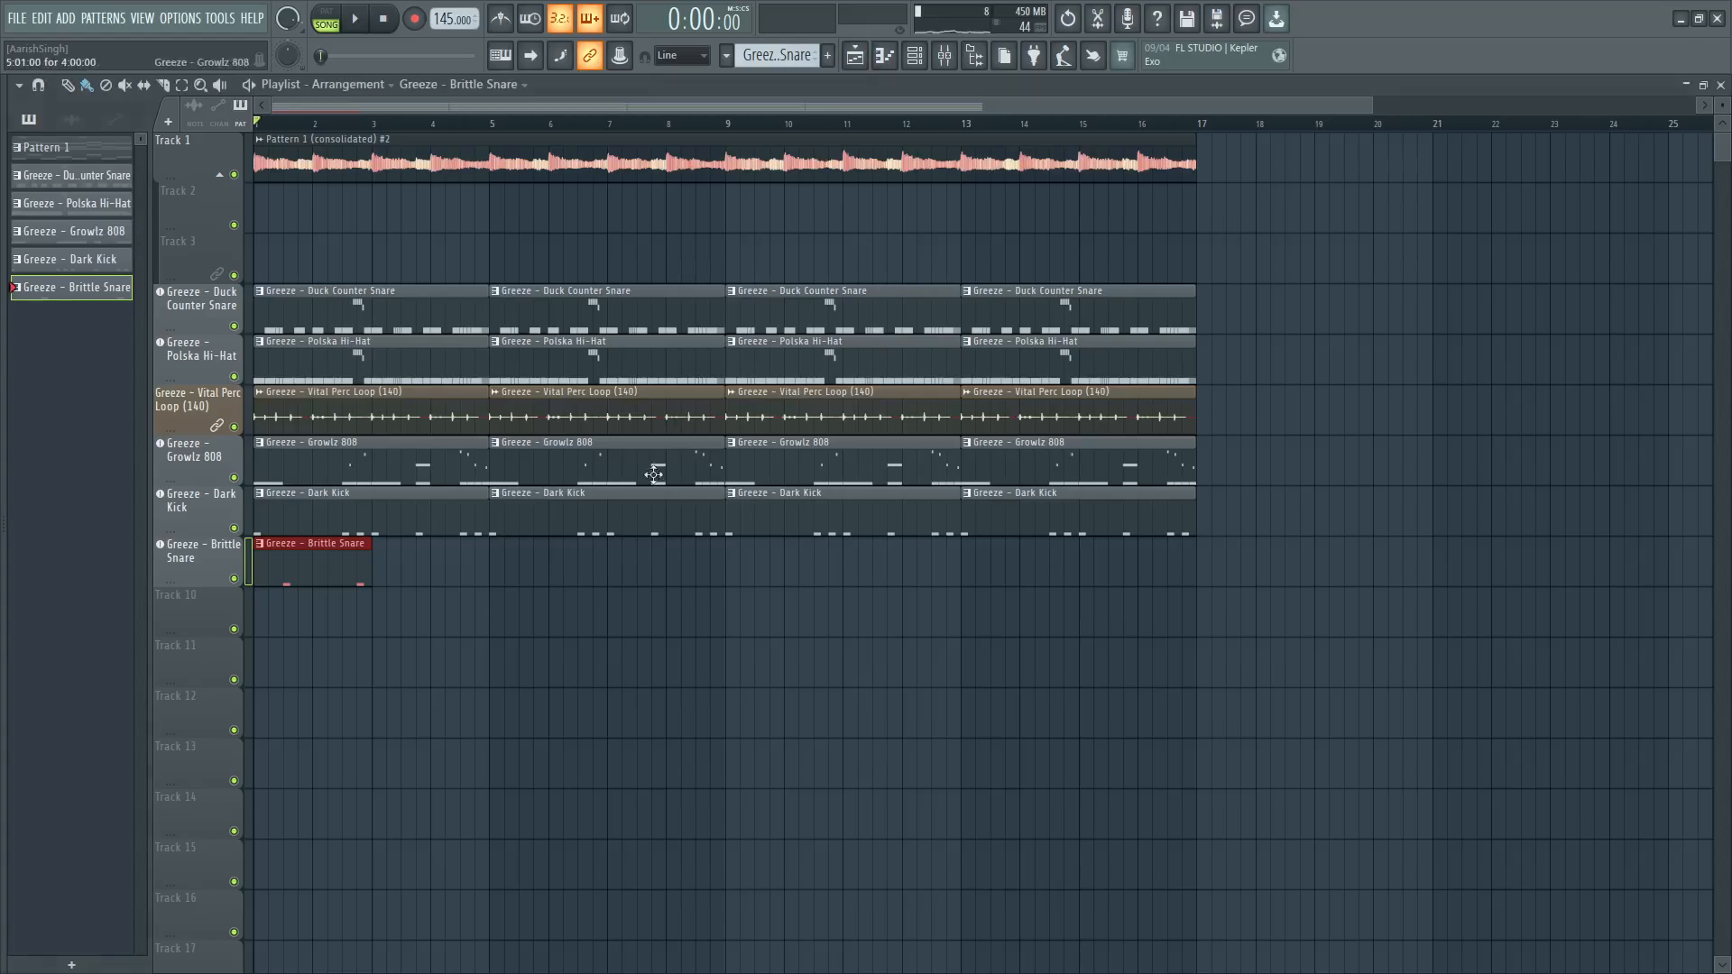
double_click(432, 527)
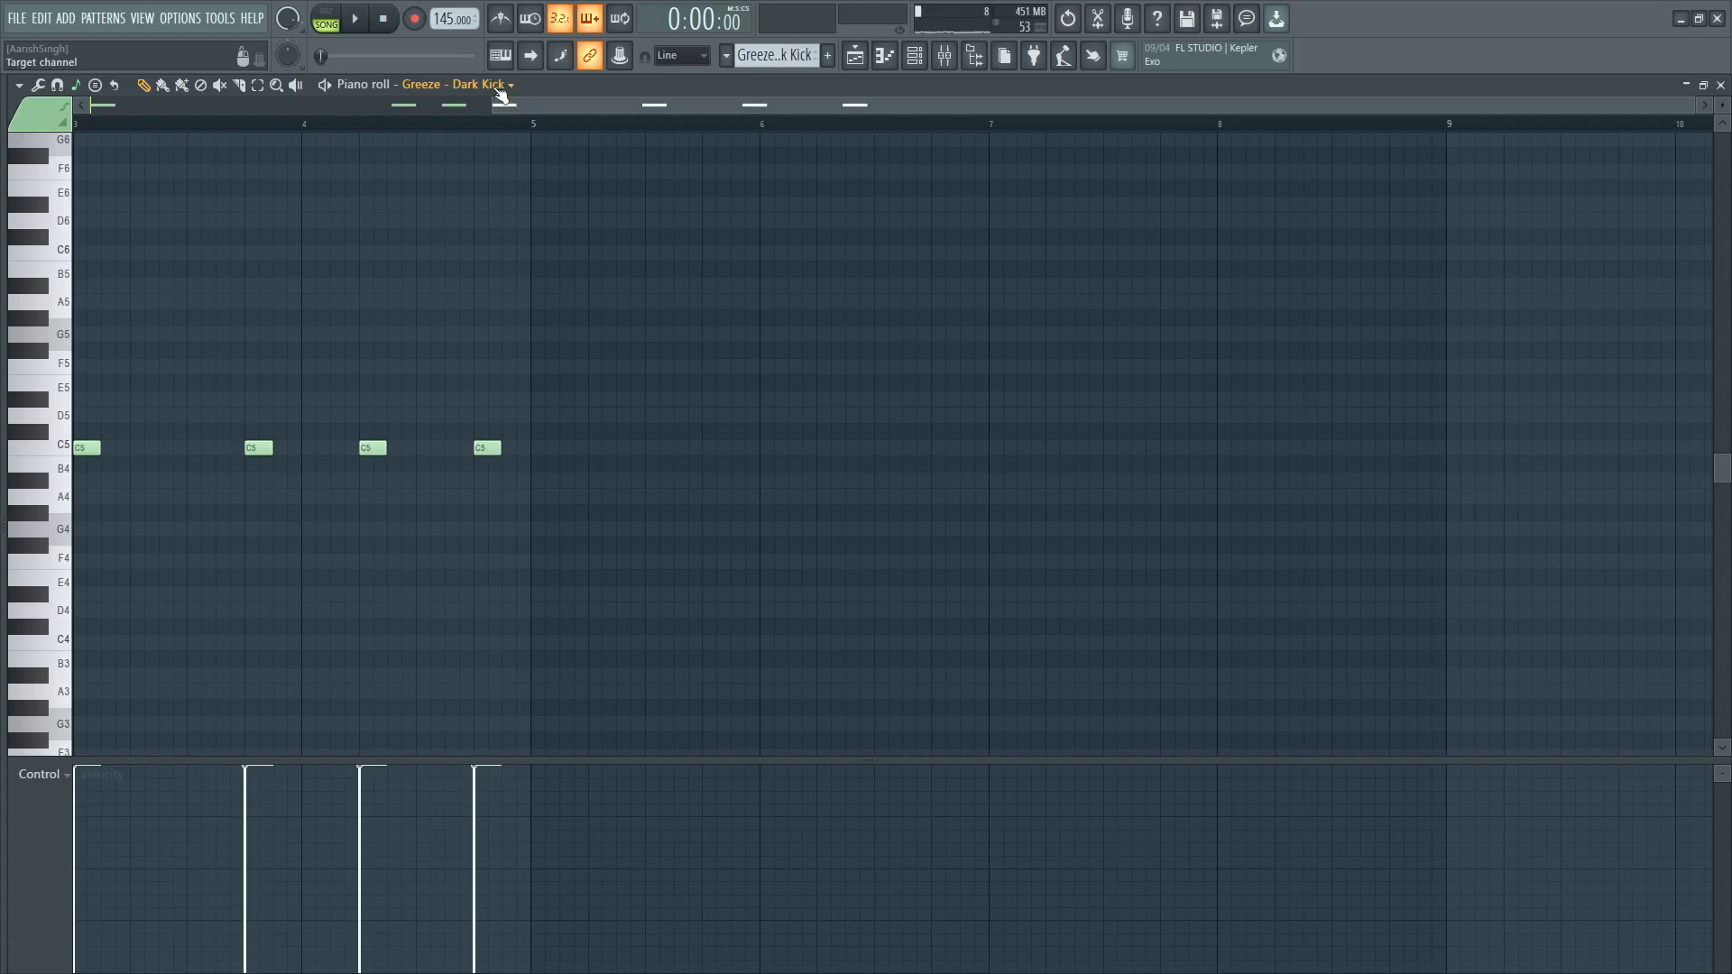
left_click_drag(501, 95, 139, 134)
key("space")
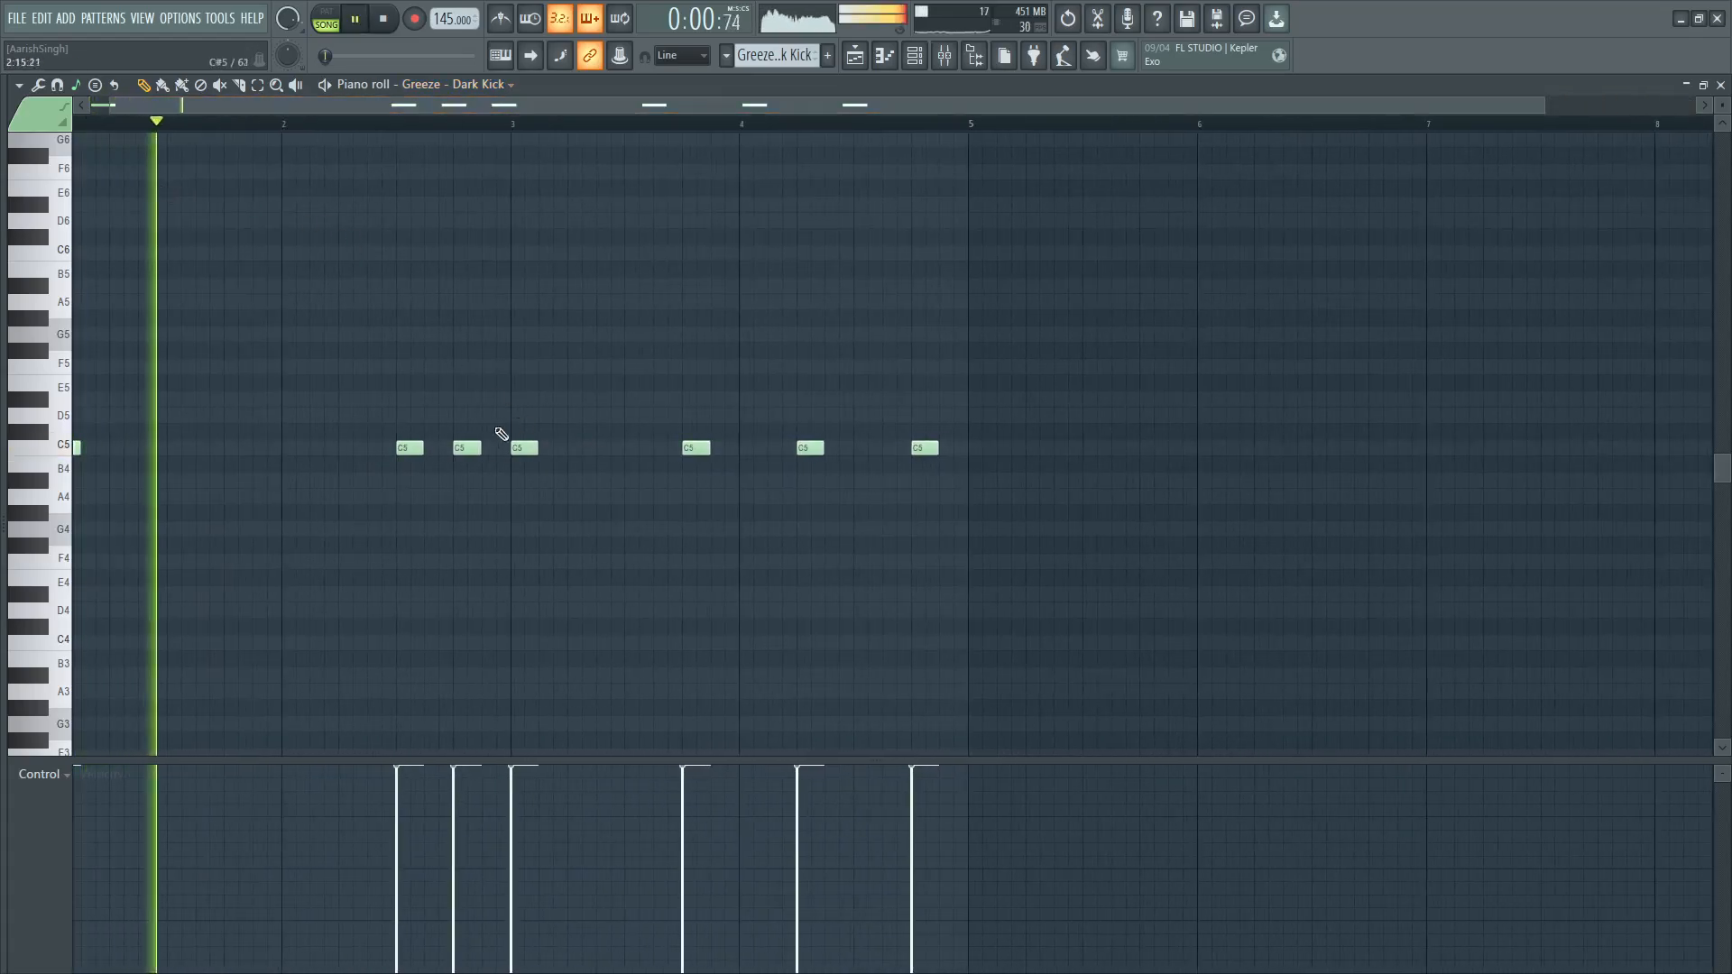
left_click_drag(410, 448, 352, 448)
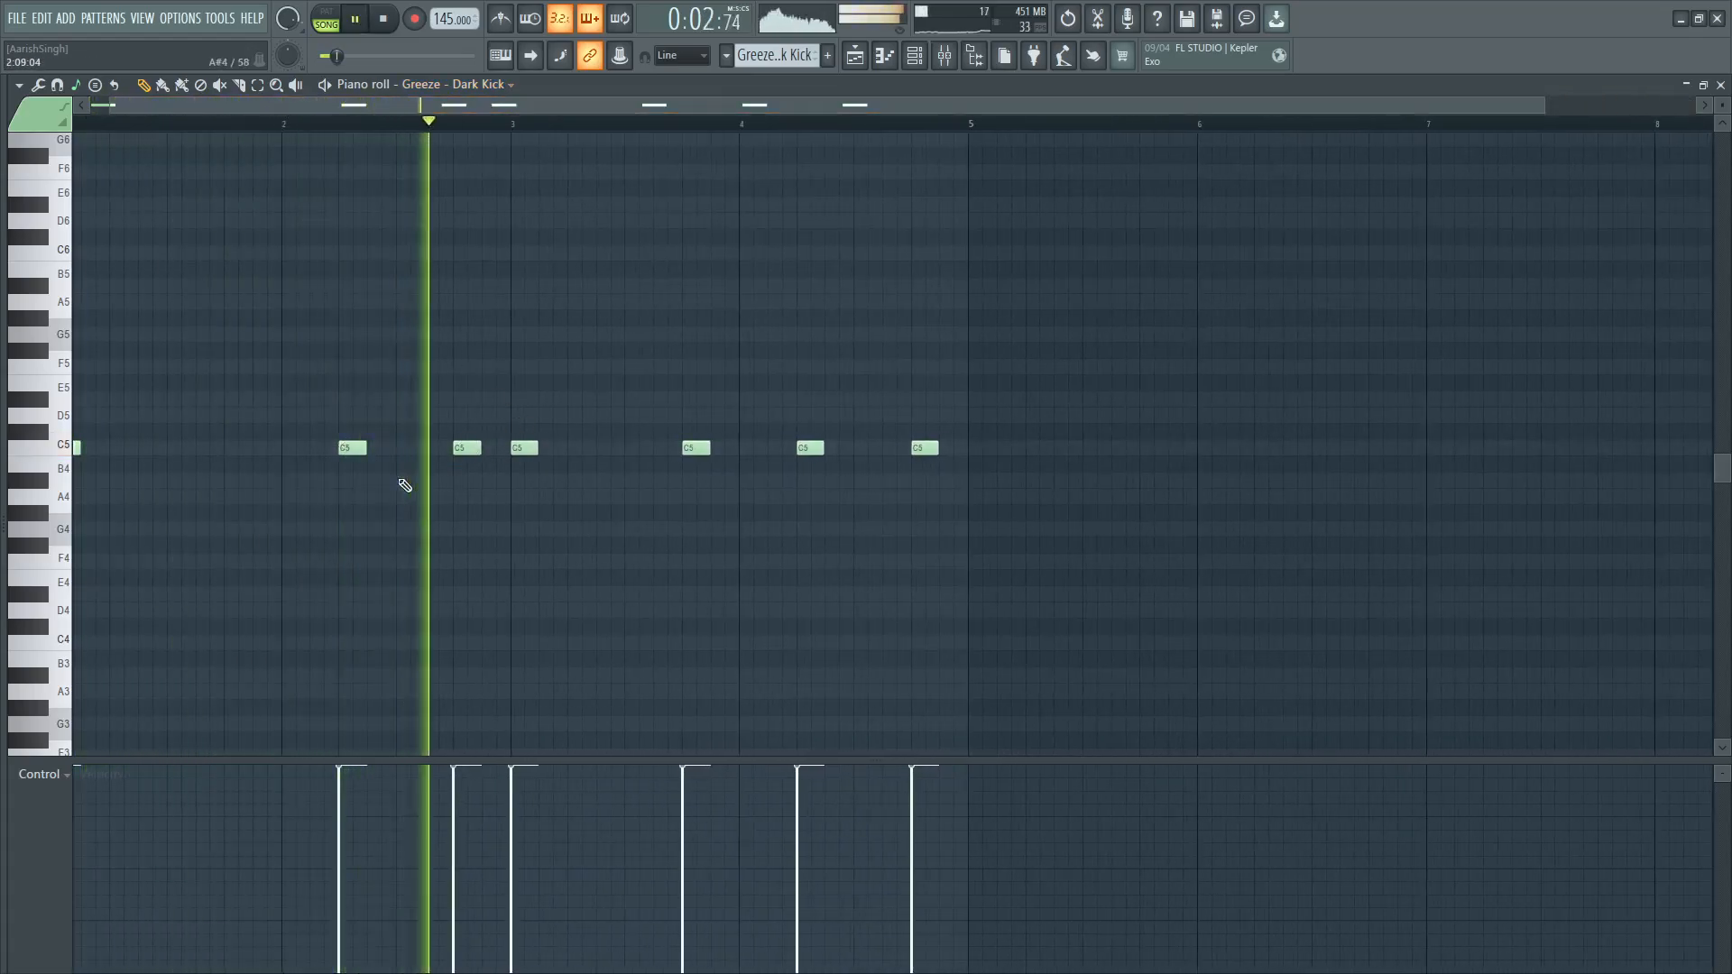
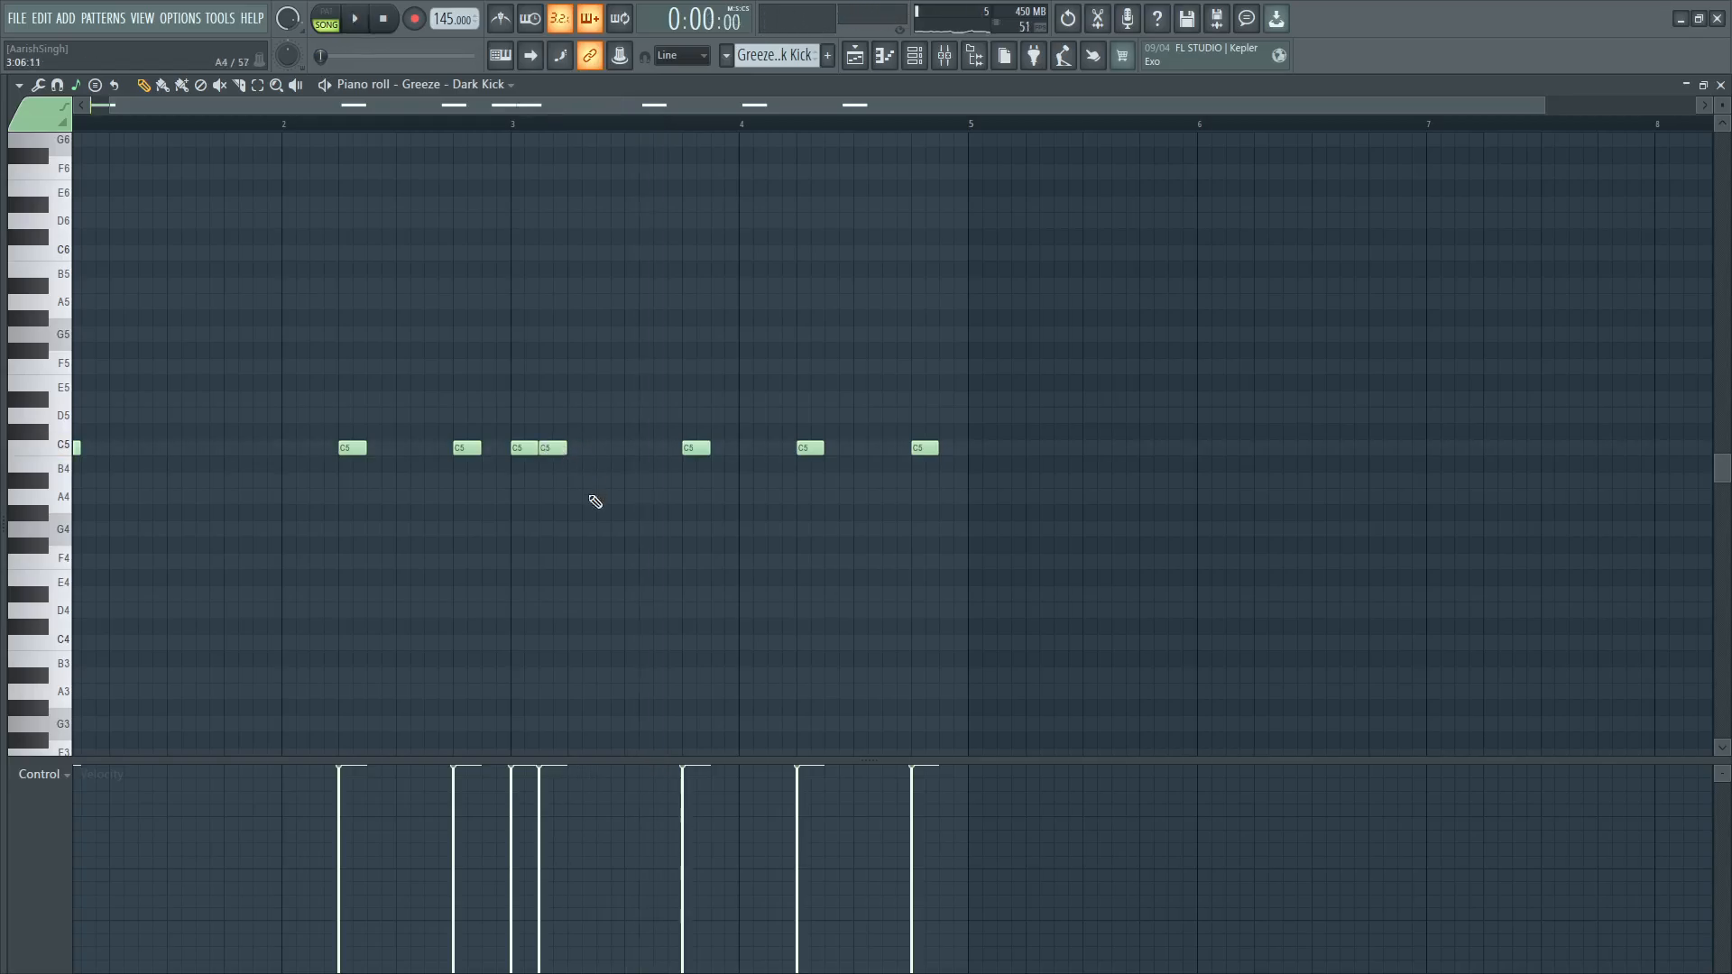
Move the extra kick from 3:03 to 3:04 and lengthen it to three steps while the song plays.
left_click(477, 133)
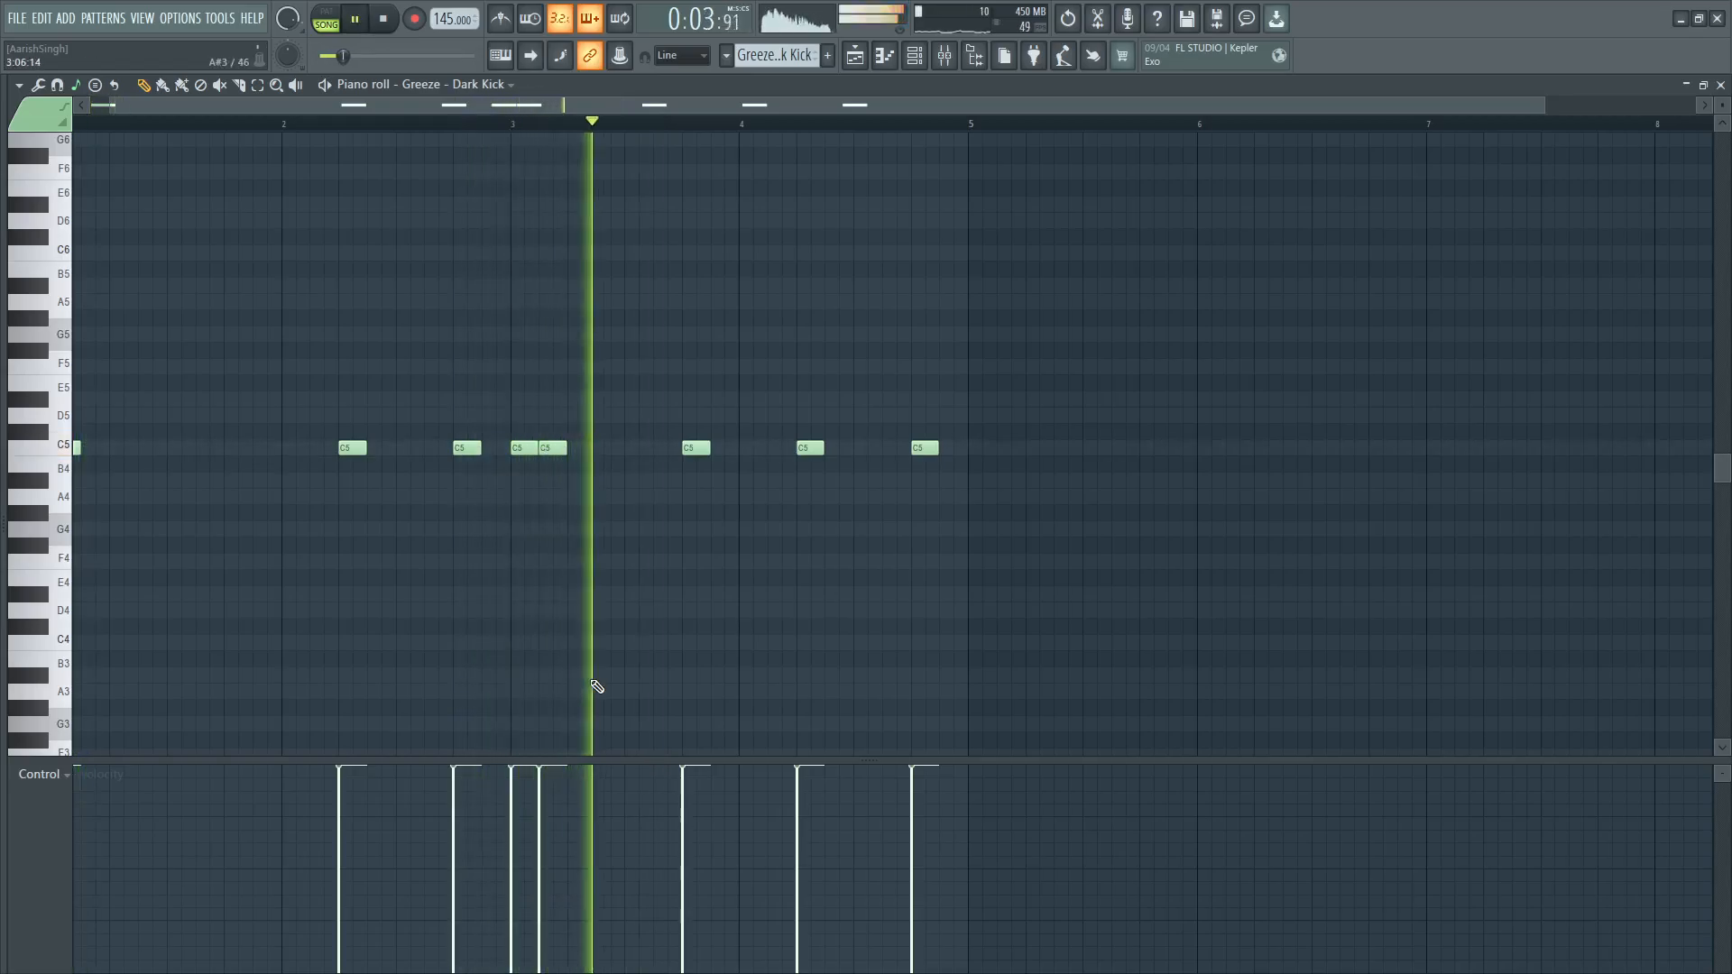
key("space")
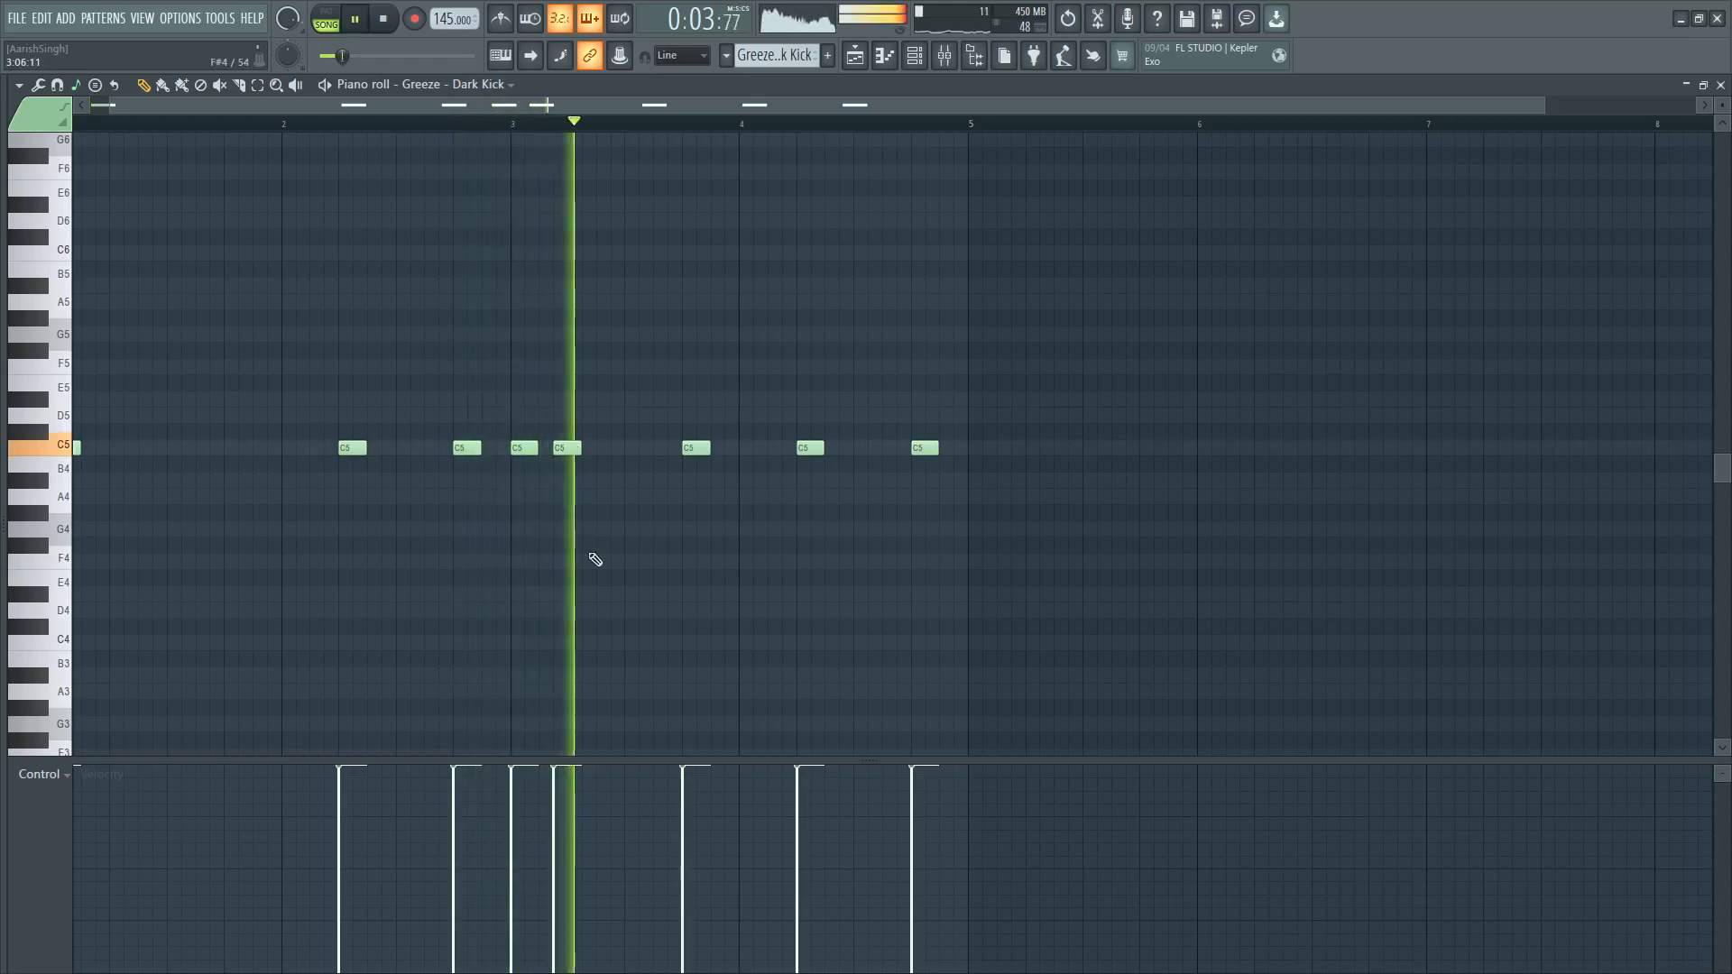
left_click_drag(580, 444, 595, 447)
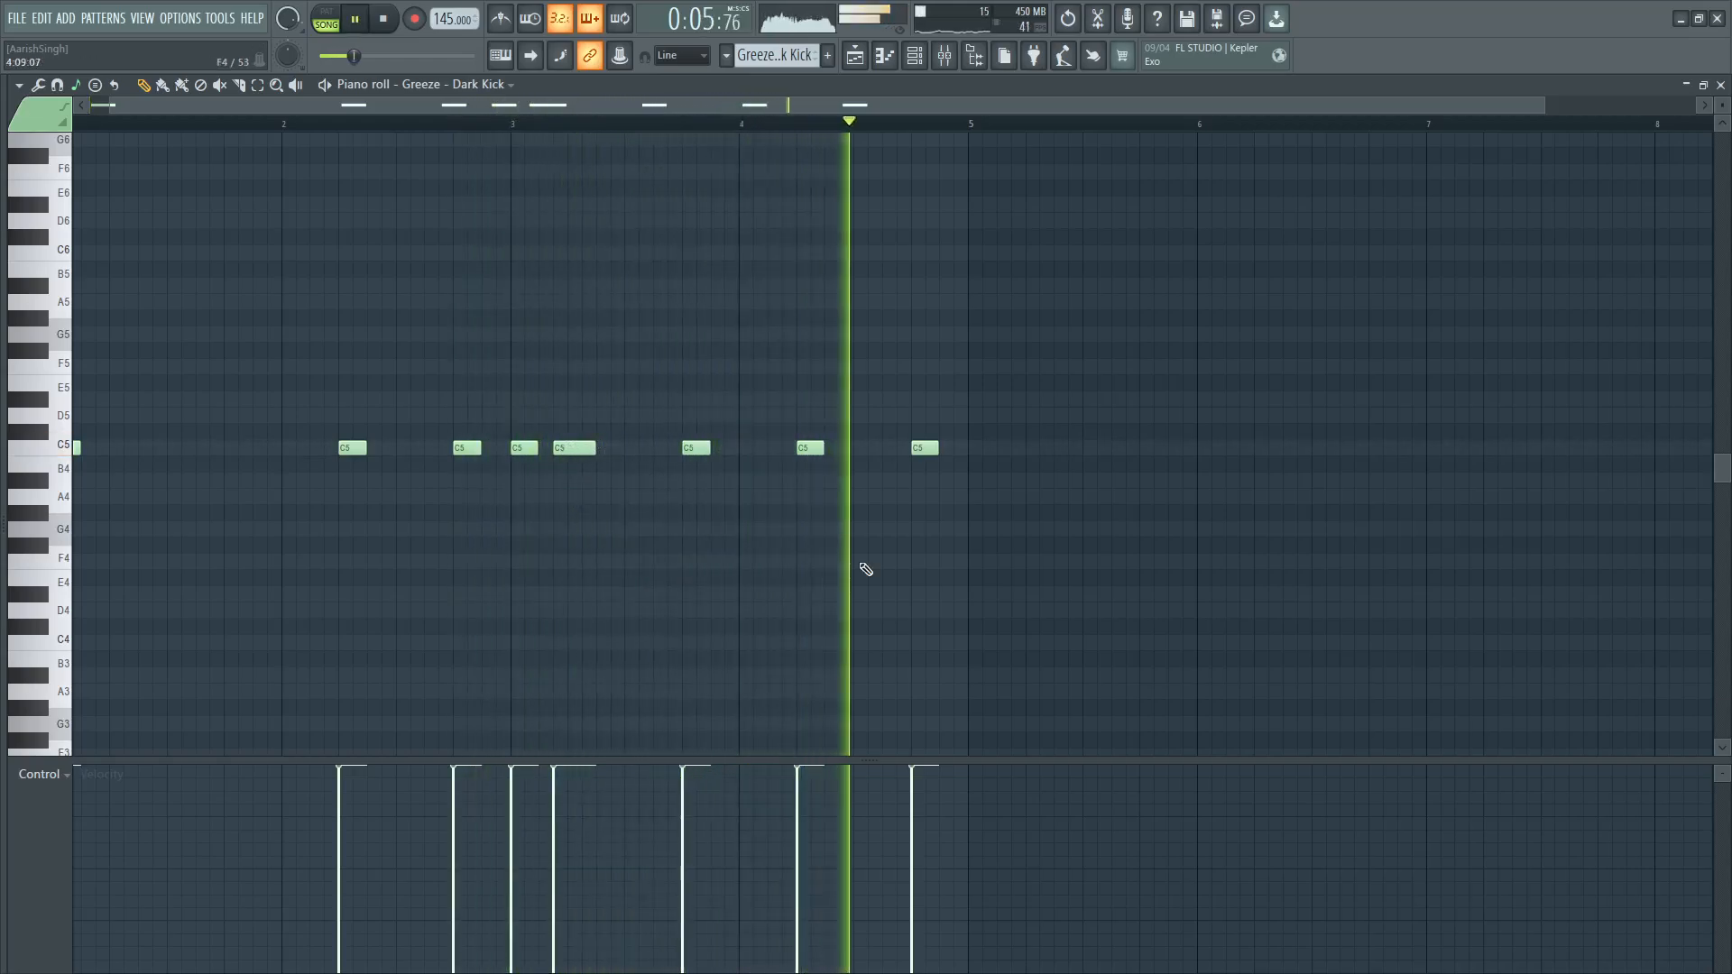
Delete the kick at 3:13, play the Dark Kick pattern back, and return to the Playlist.
key("space")
key("space")
right_click(702, 448)
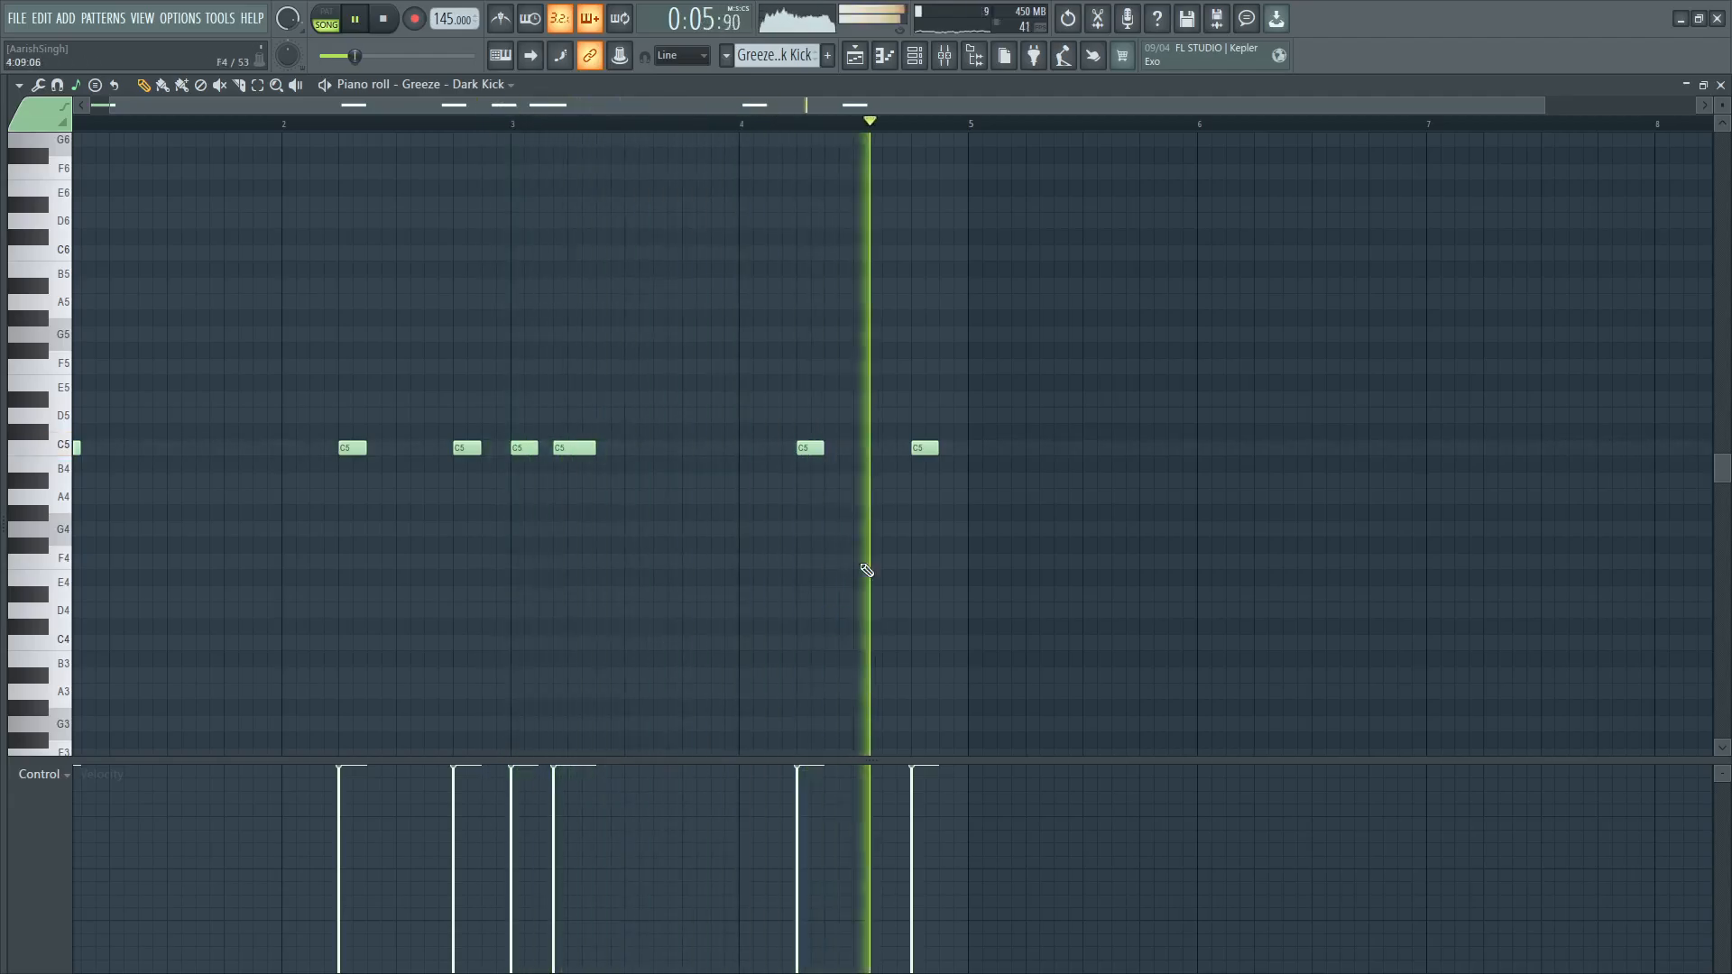
key("F5")
key("space")
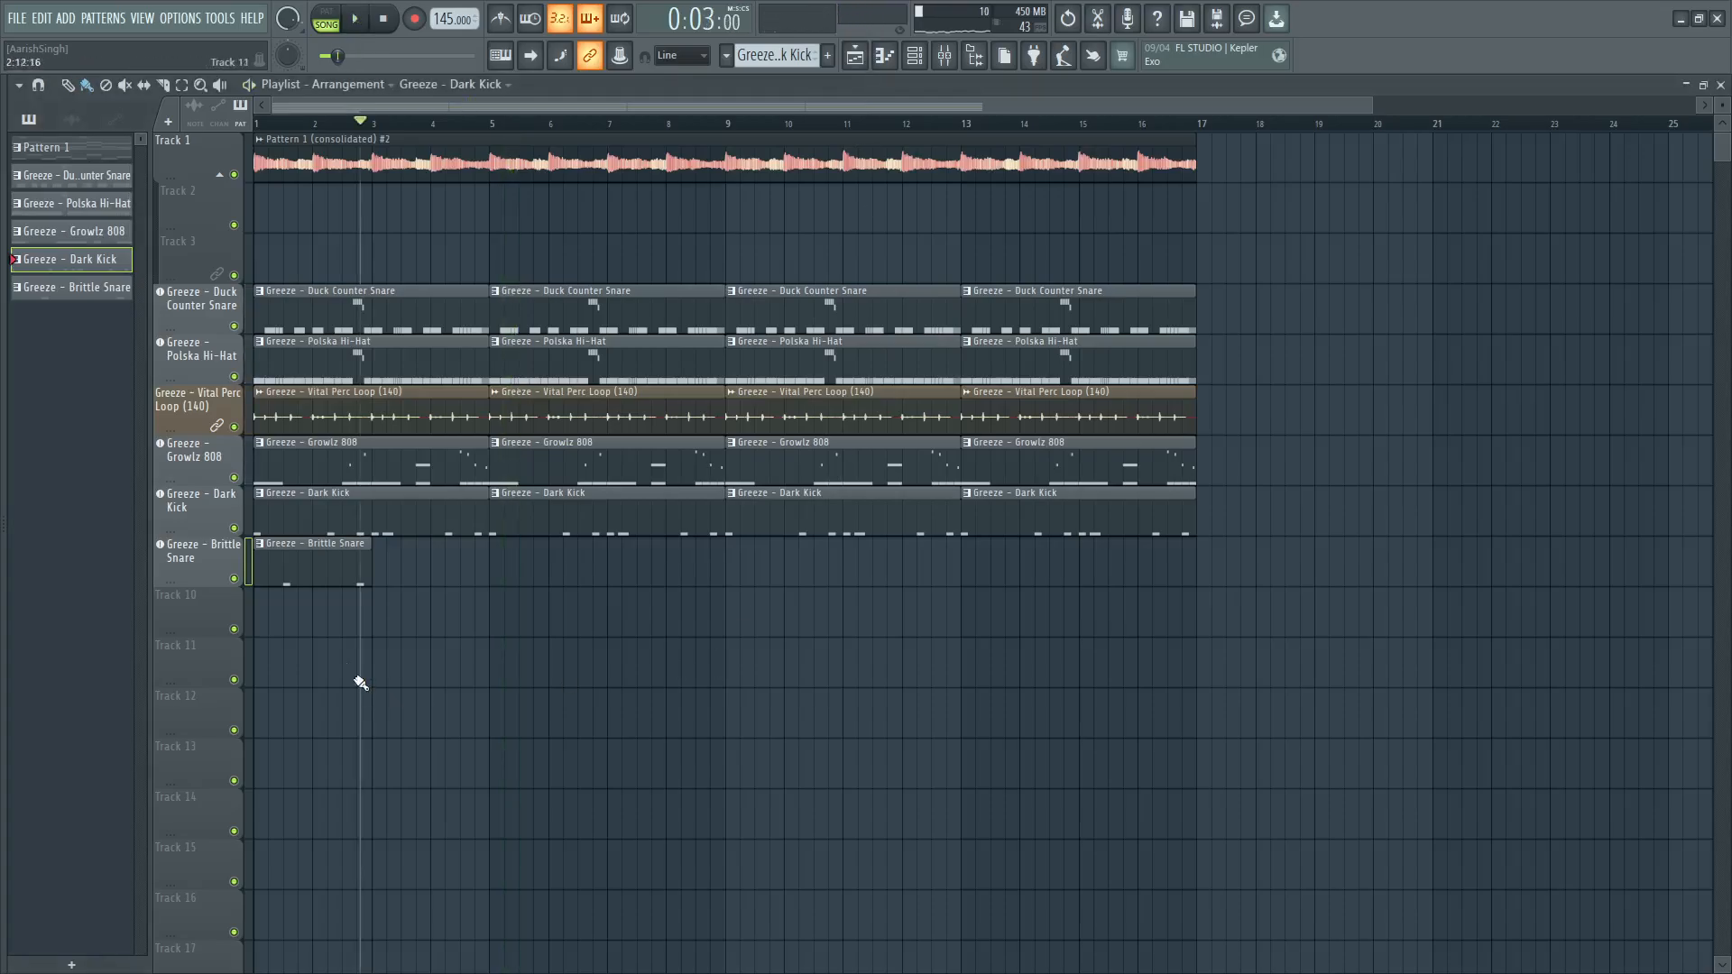
Open the Brittle Snare pattern, play it with the song, and duplicate the notes of bars 1 and 2 into bars 3 and 4.
double_click(329, 561)
left_click_drag(480, 107, 207, 108)
key("space")
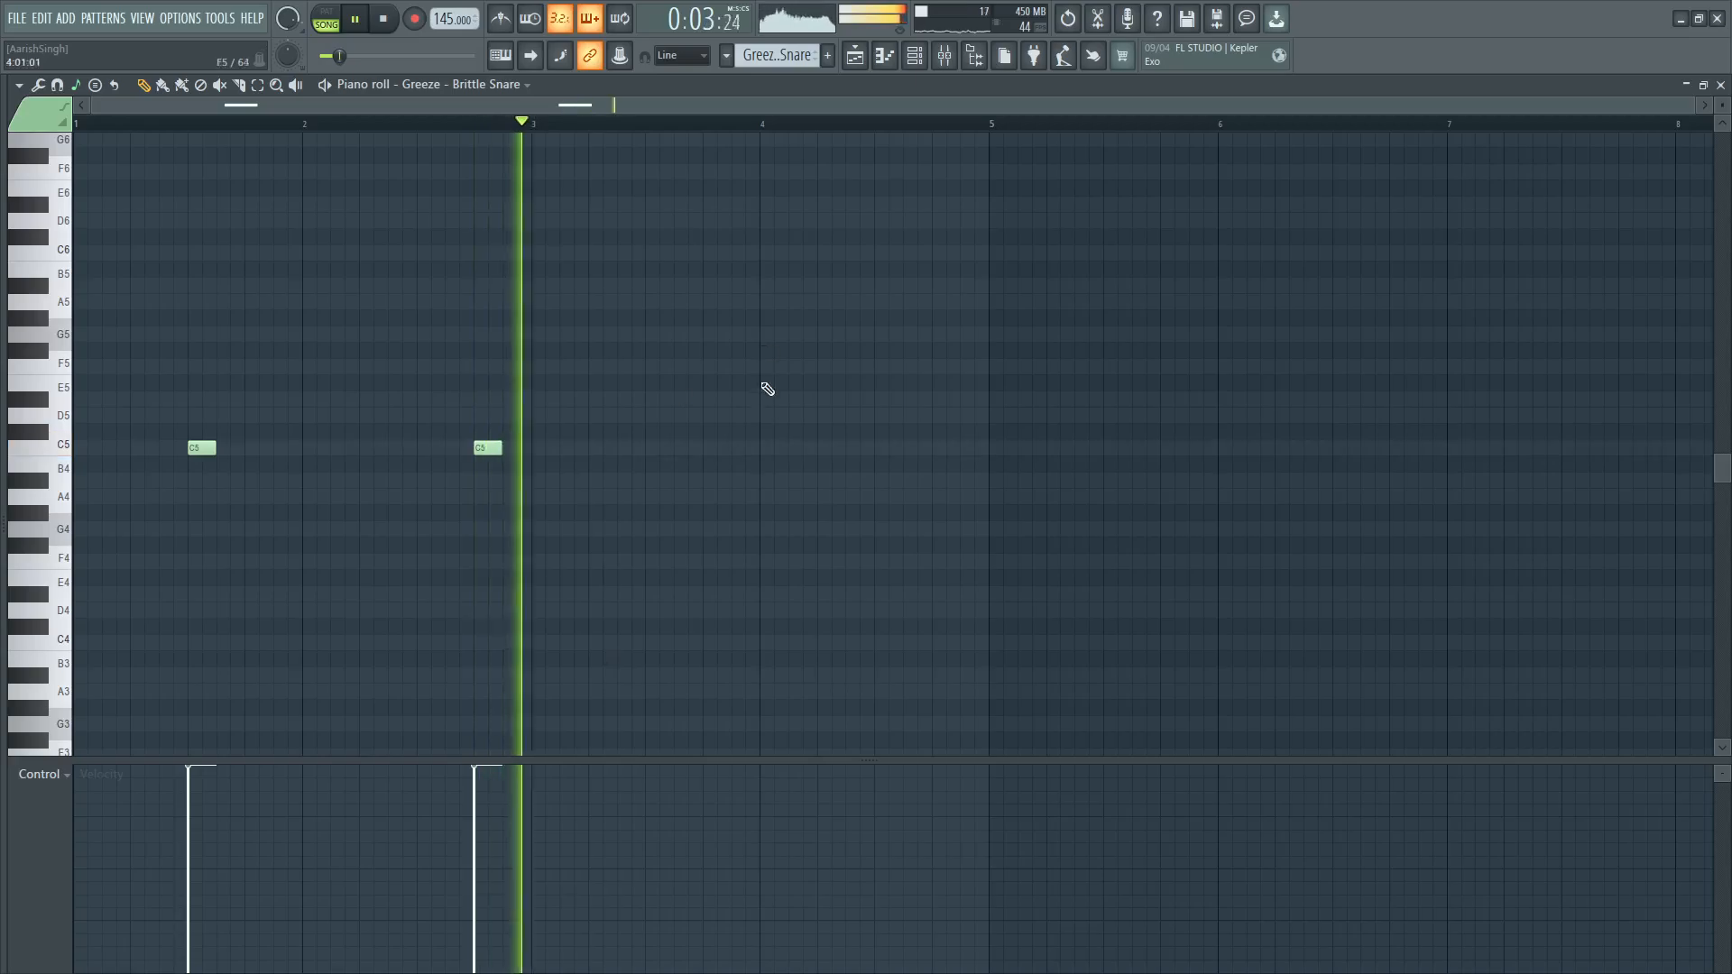
key("space")
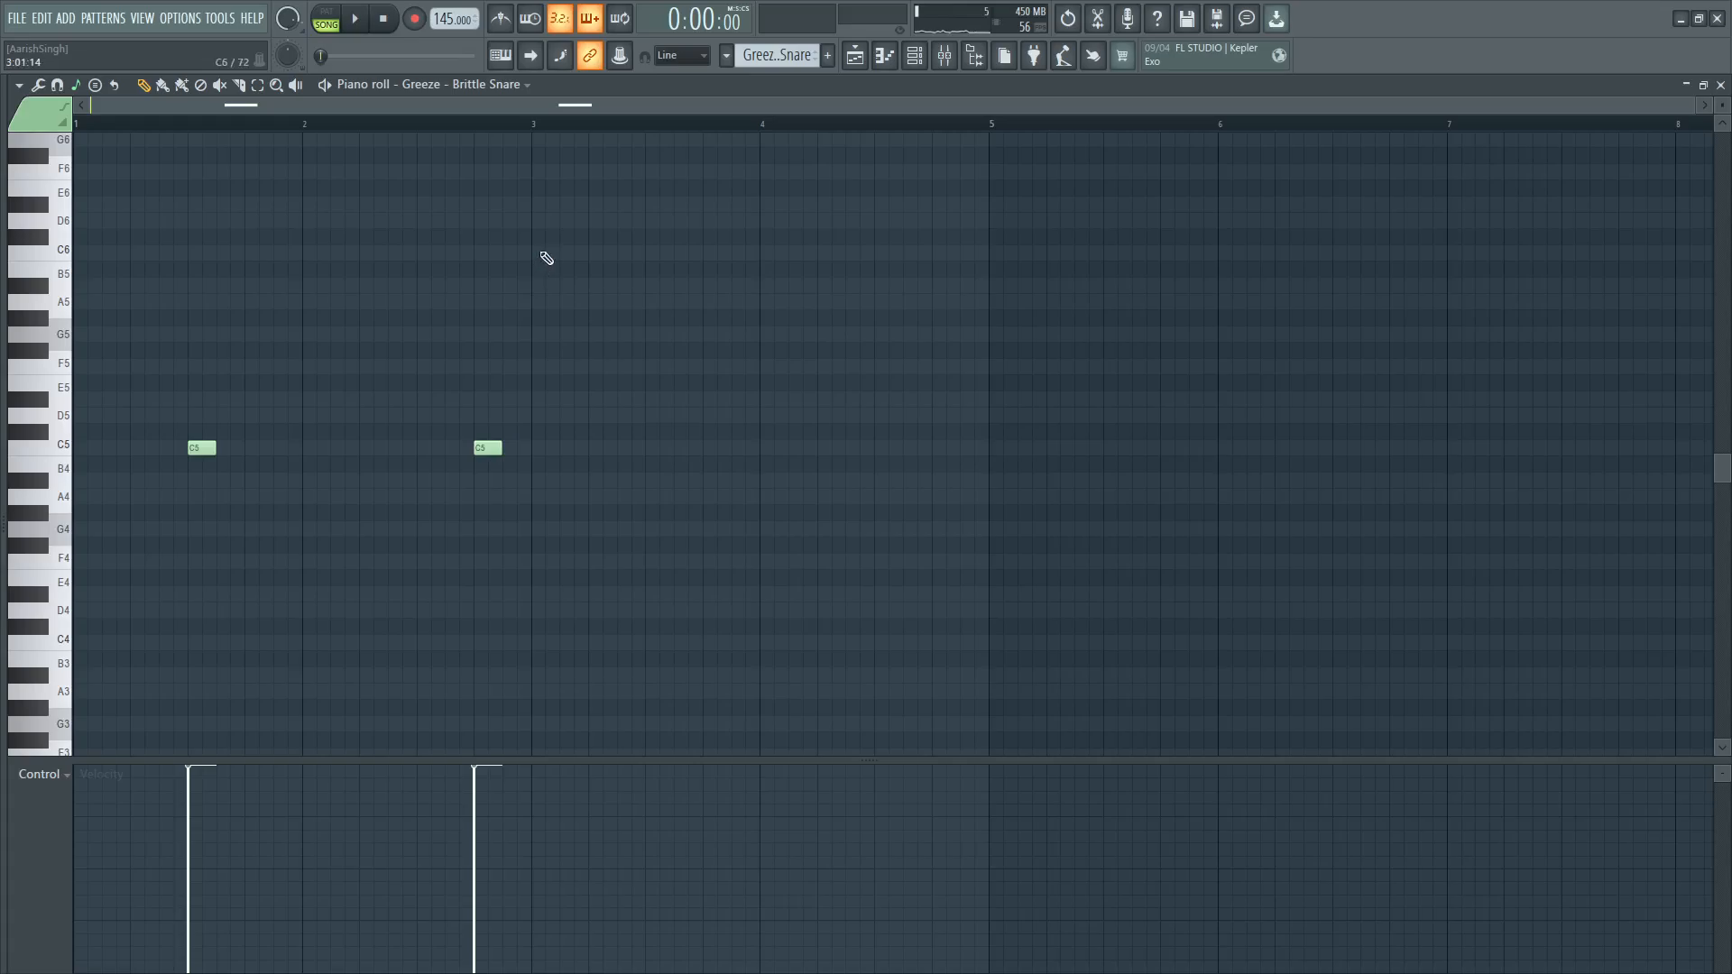
left_click_drag(534, 127, 4, 216)
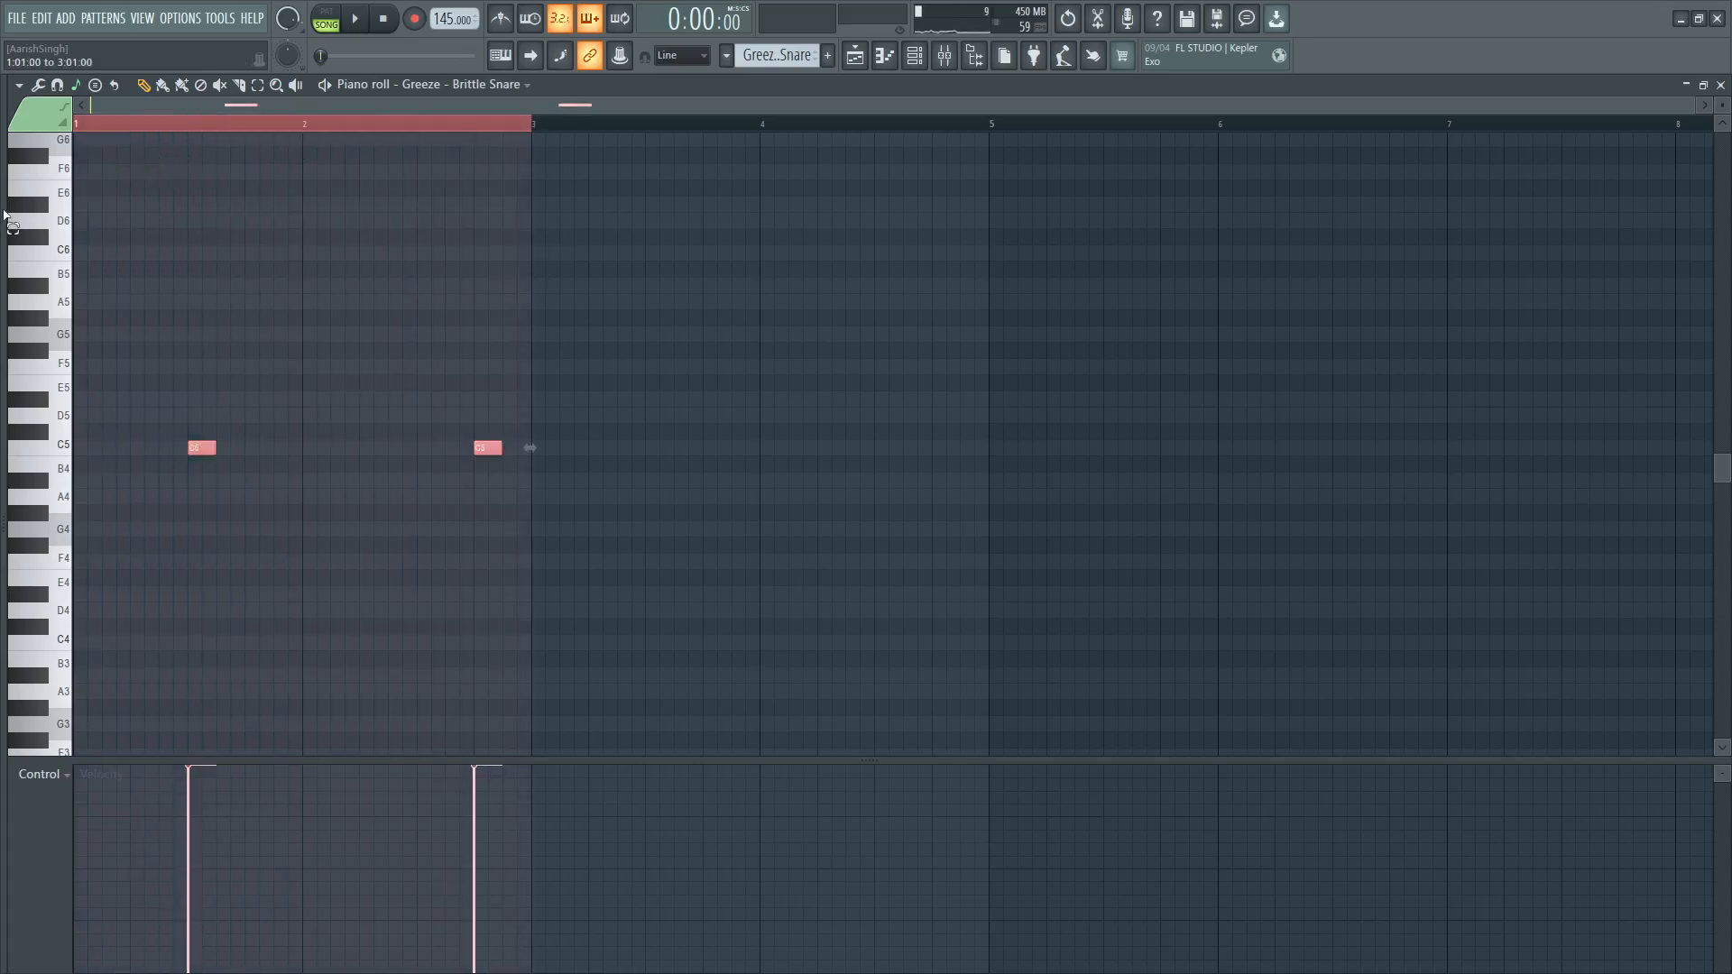
key("ctrl+b")
Duplicate the Brittle Snare clip three times in the Playlist to fill bars 5 to 16, and play the song.
left_click(871, 57)
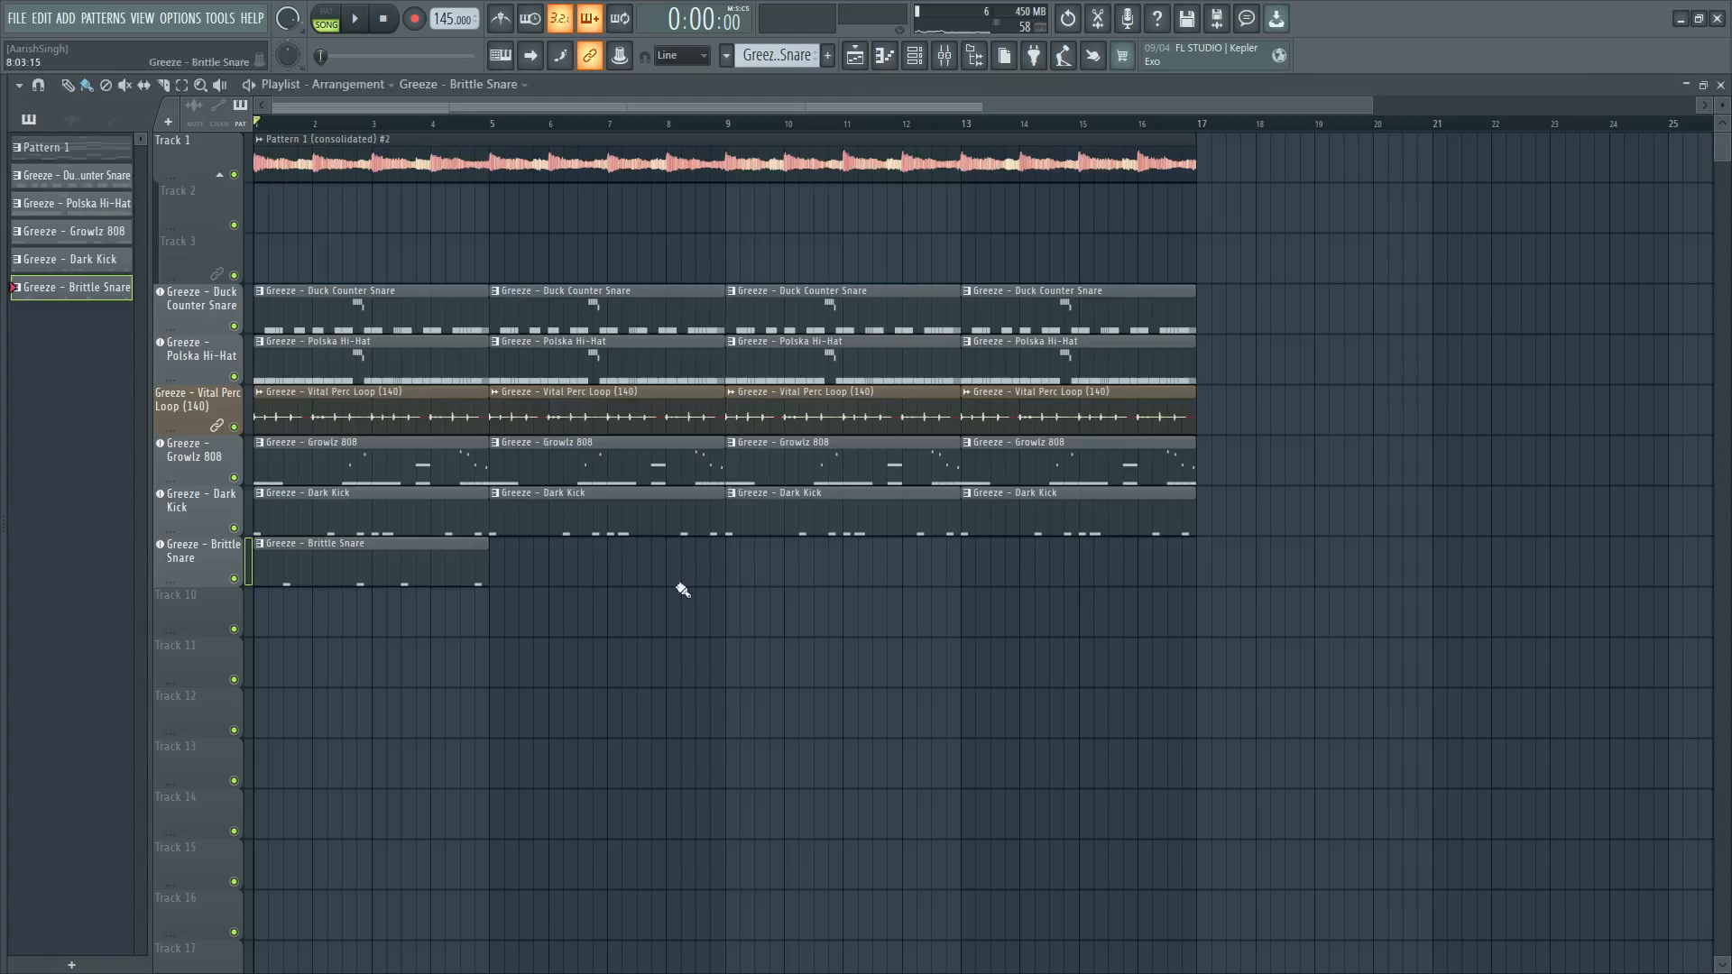
key("space")
left_click(965, 563)
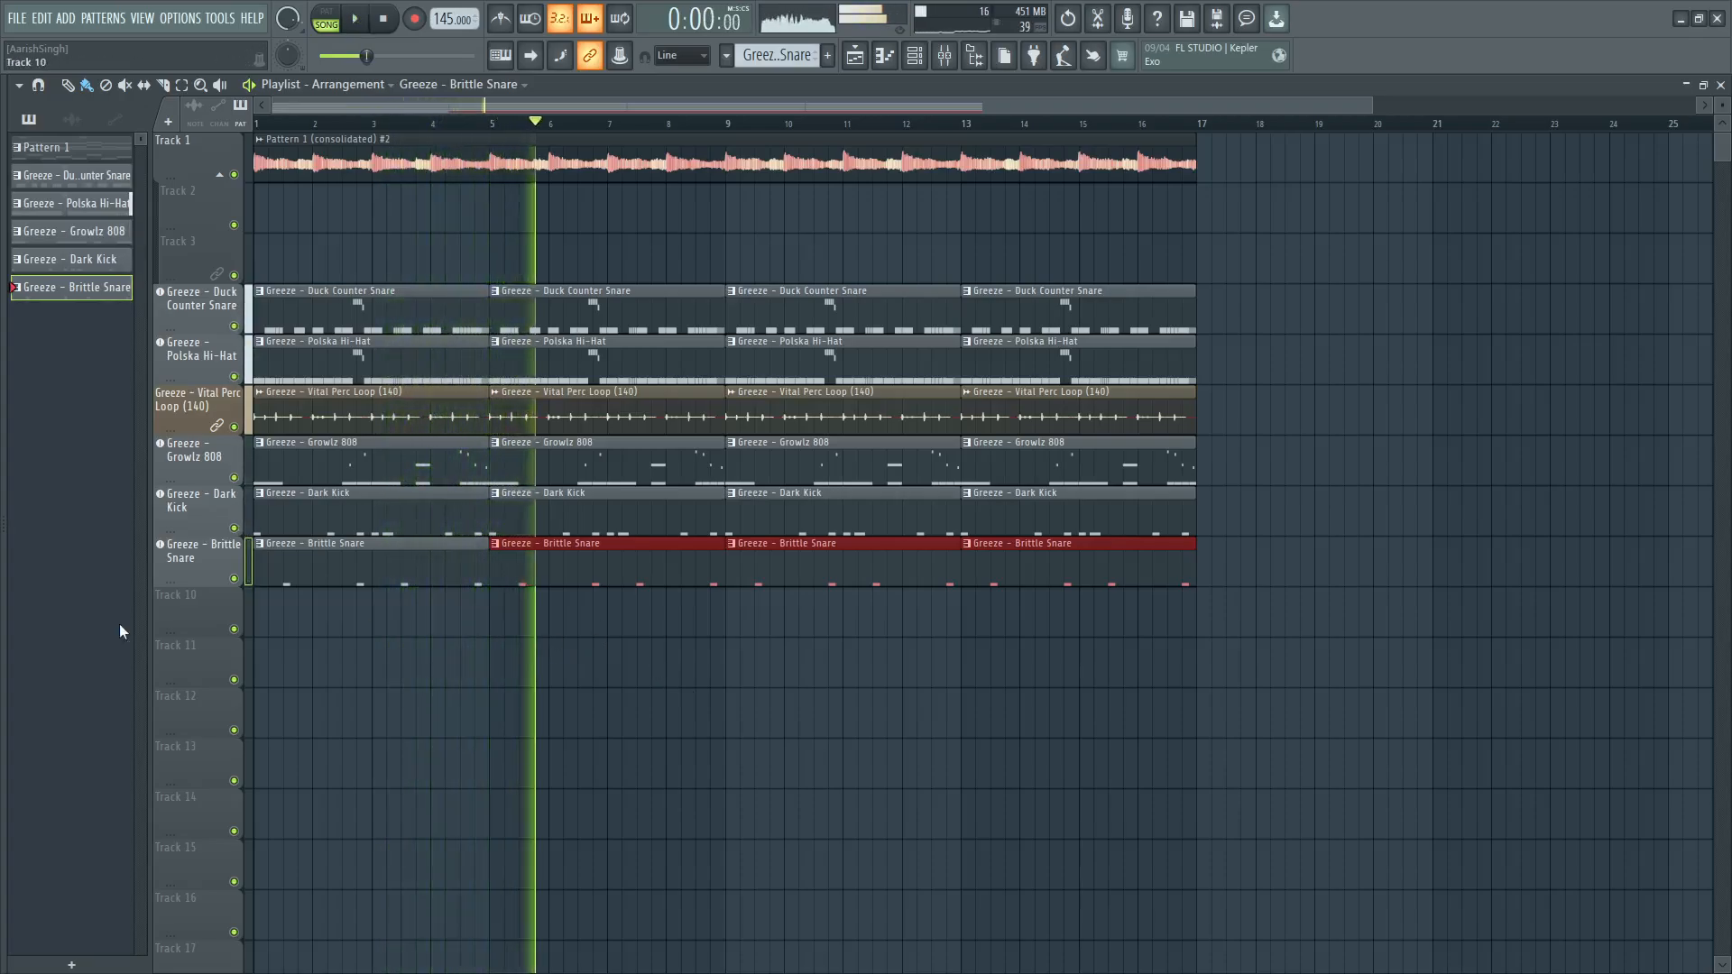
key("space")
key("alt+F8")
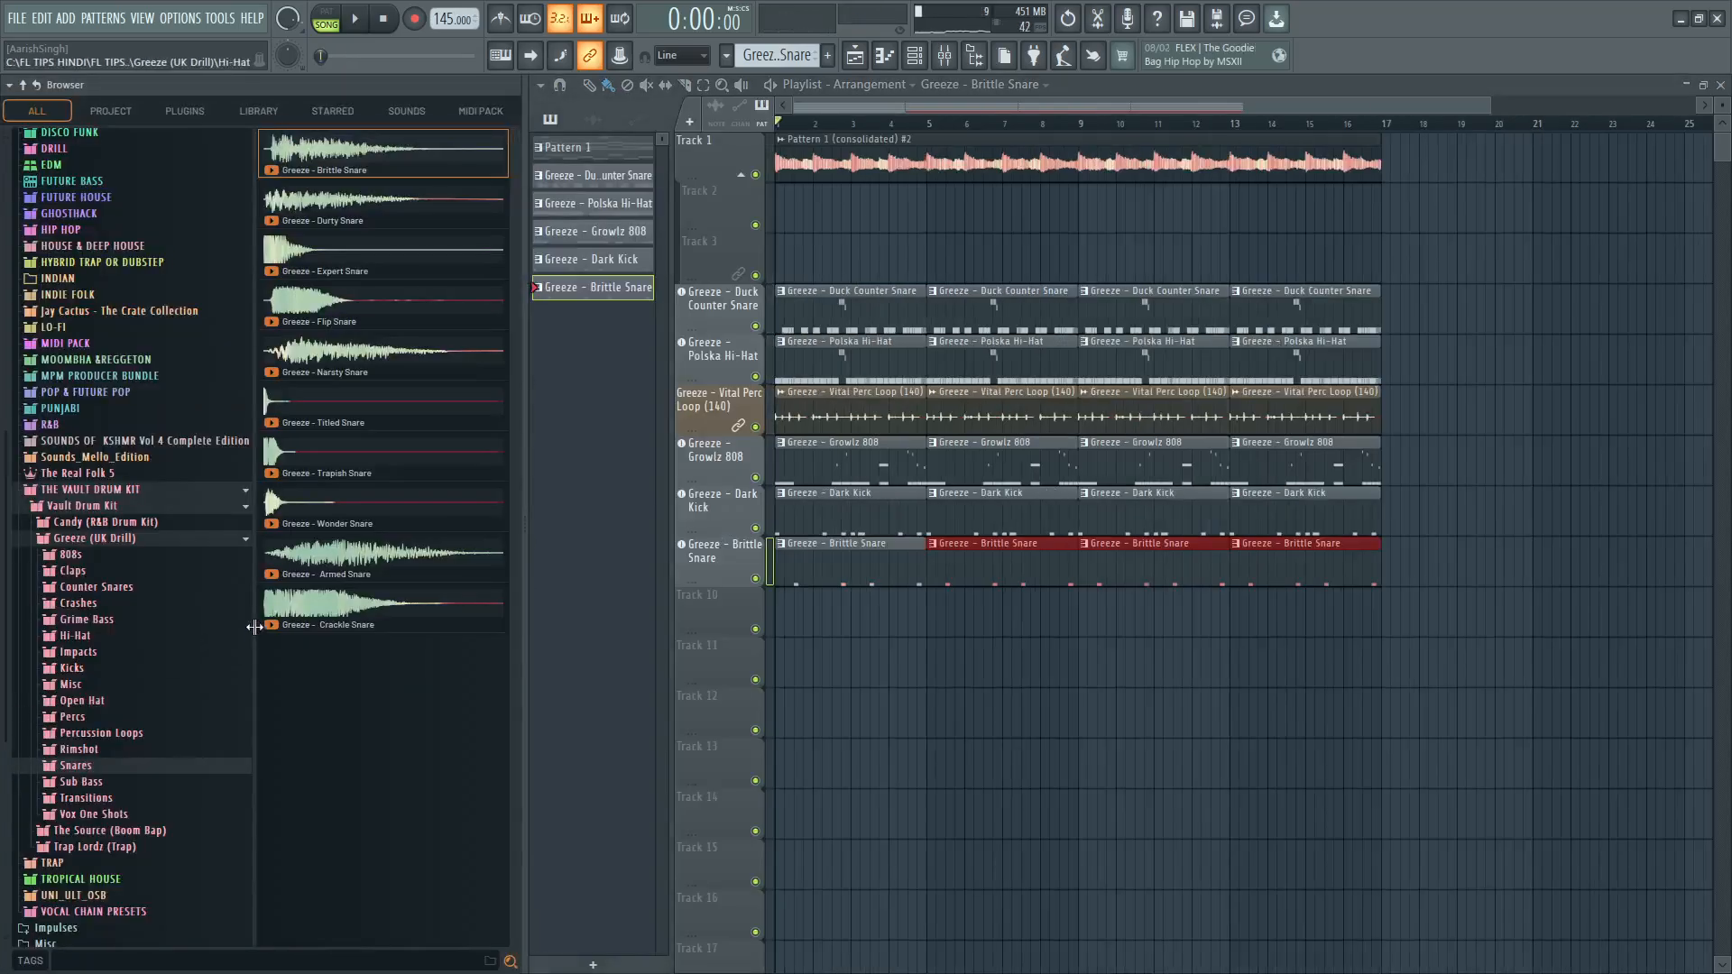
key("alt+F8")
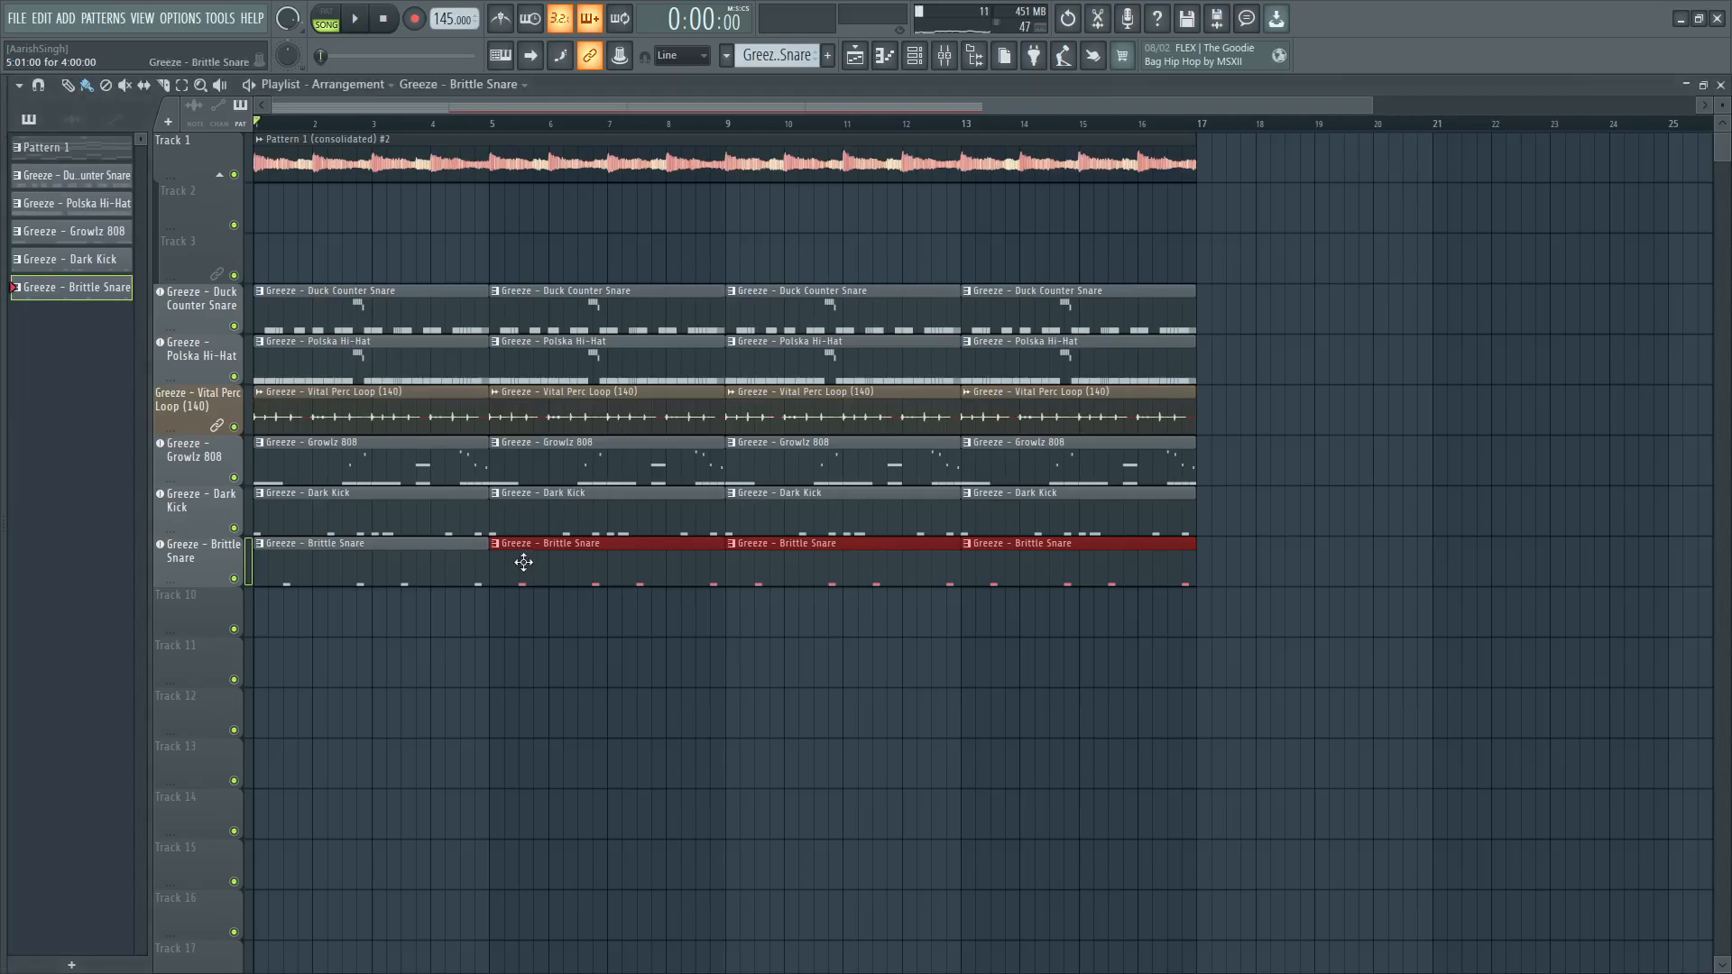
key("alt+F8")
key("alt+F8")
Select all Playlist clips in bars 1 to 16 and duplicate them into bars 17 to 32.
left_click_drag(1240, 135, 280, 586)
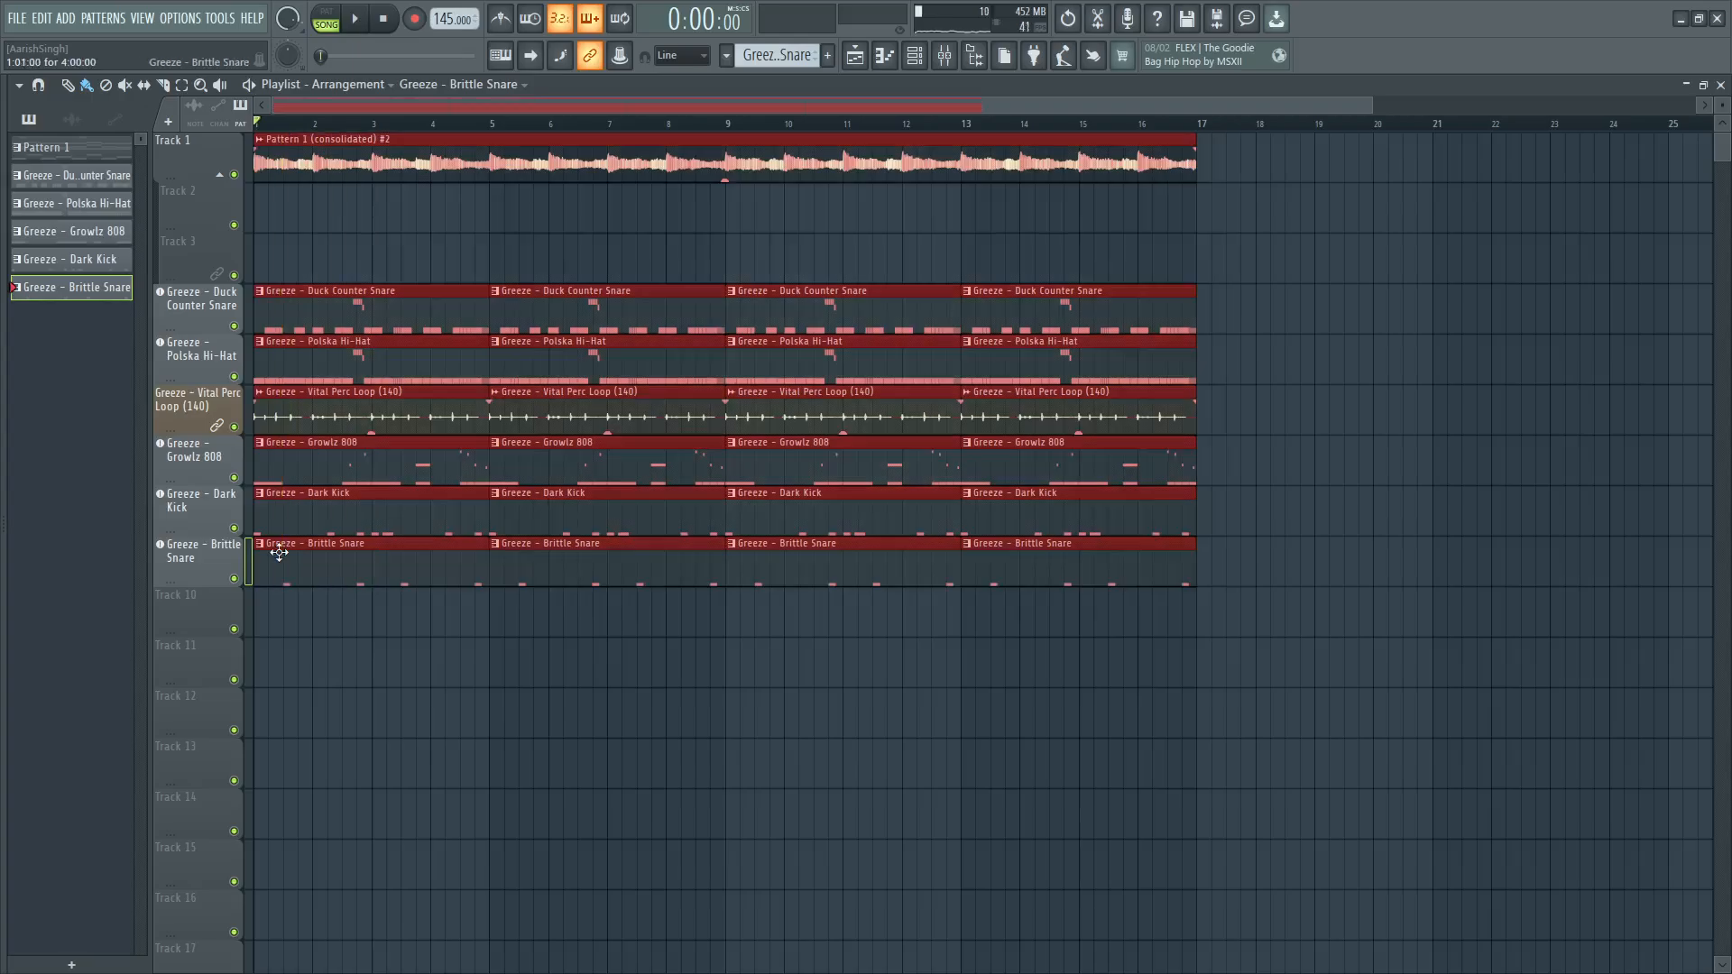
key("ctrl+b")
left_click_drag(789, 105, 225, 108)
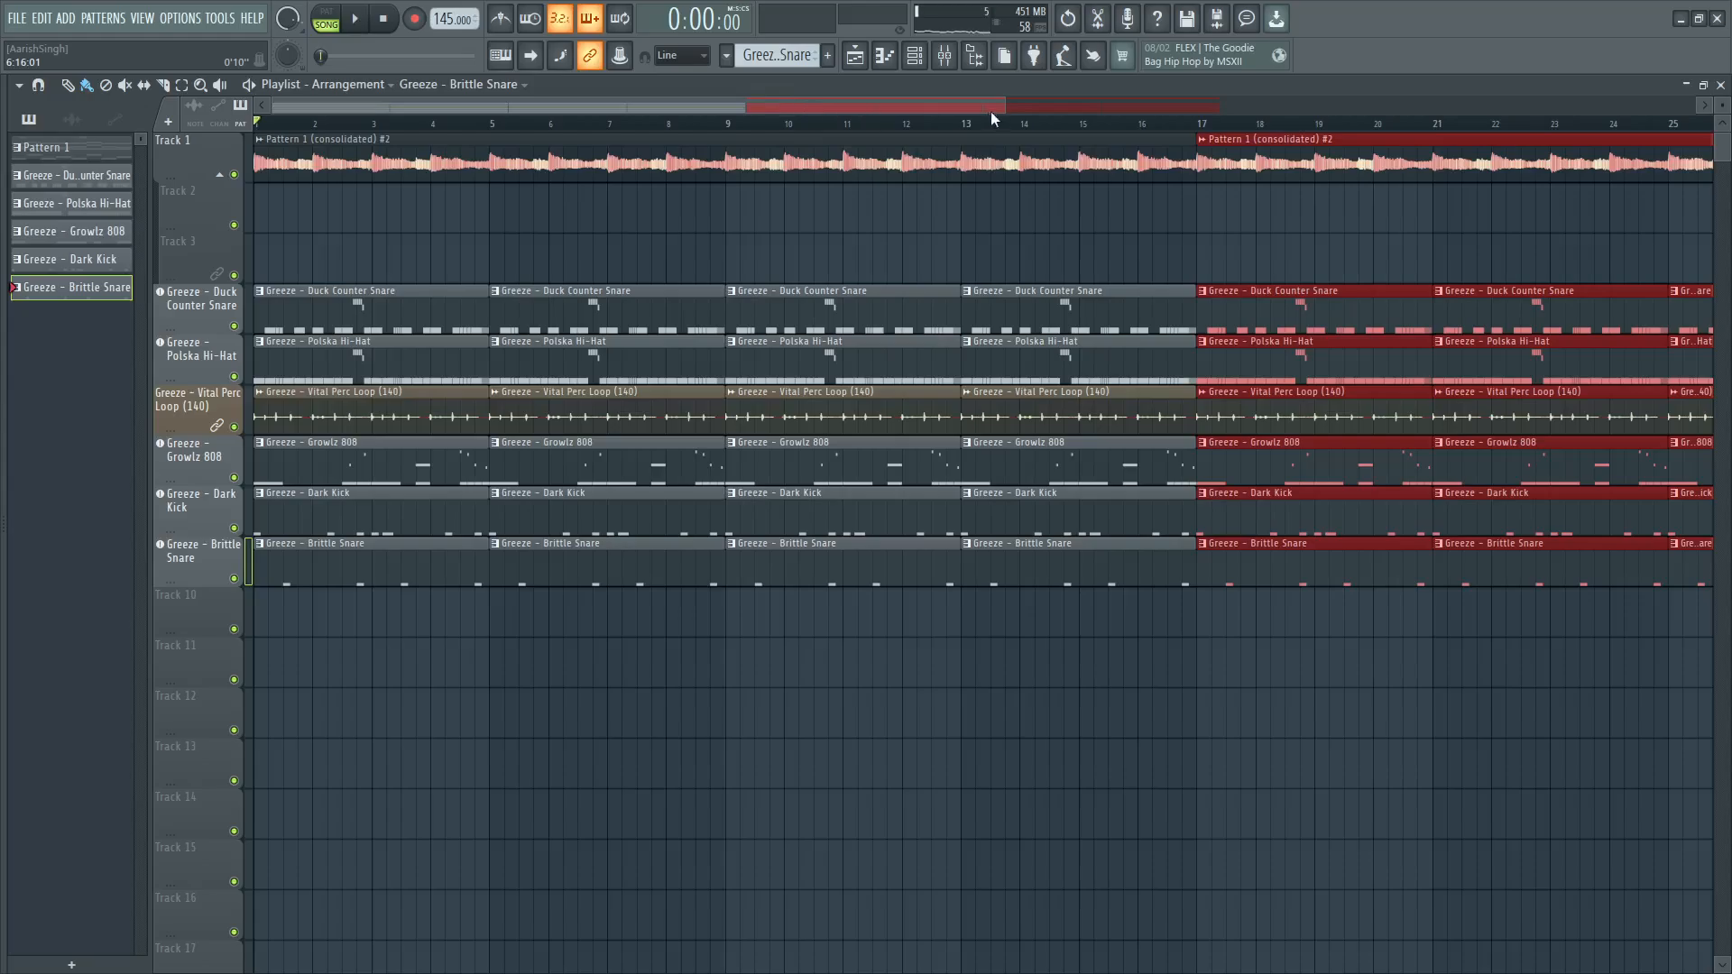
Delete every drum, percussion and 808 clip from bars 1 to 4, leaving only the melody as intro, and play it.
left_click_drag(1003, 107, 1173, 108)
right_click(318, 293)
right_click(318, 347)
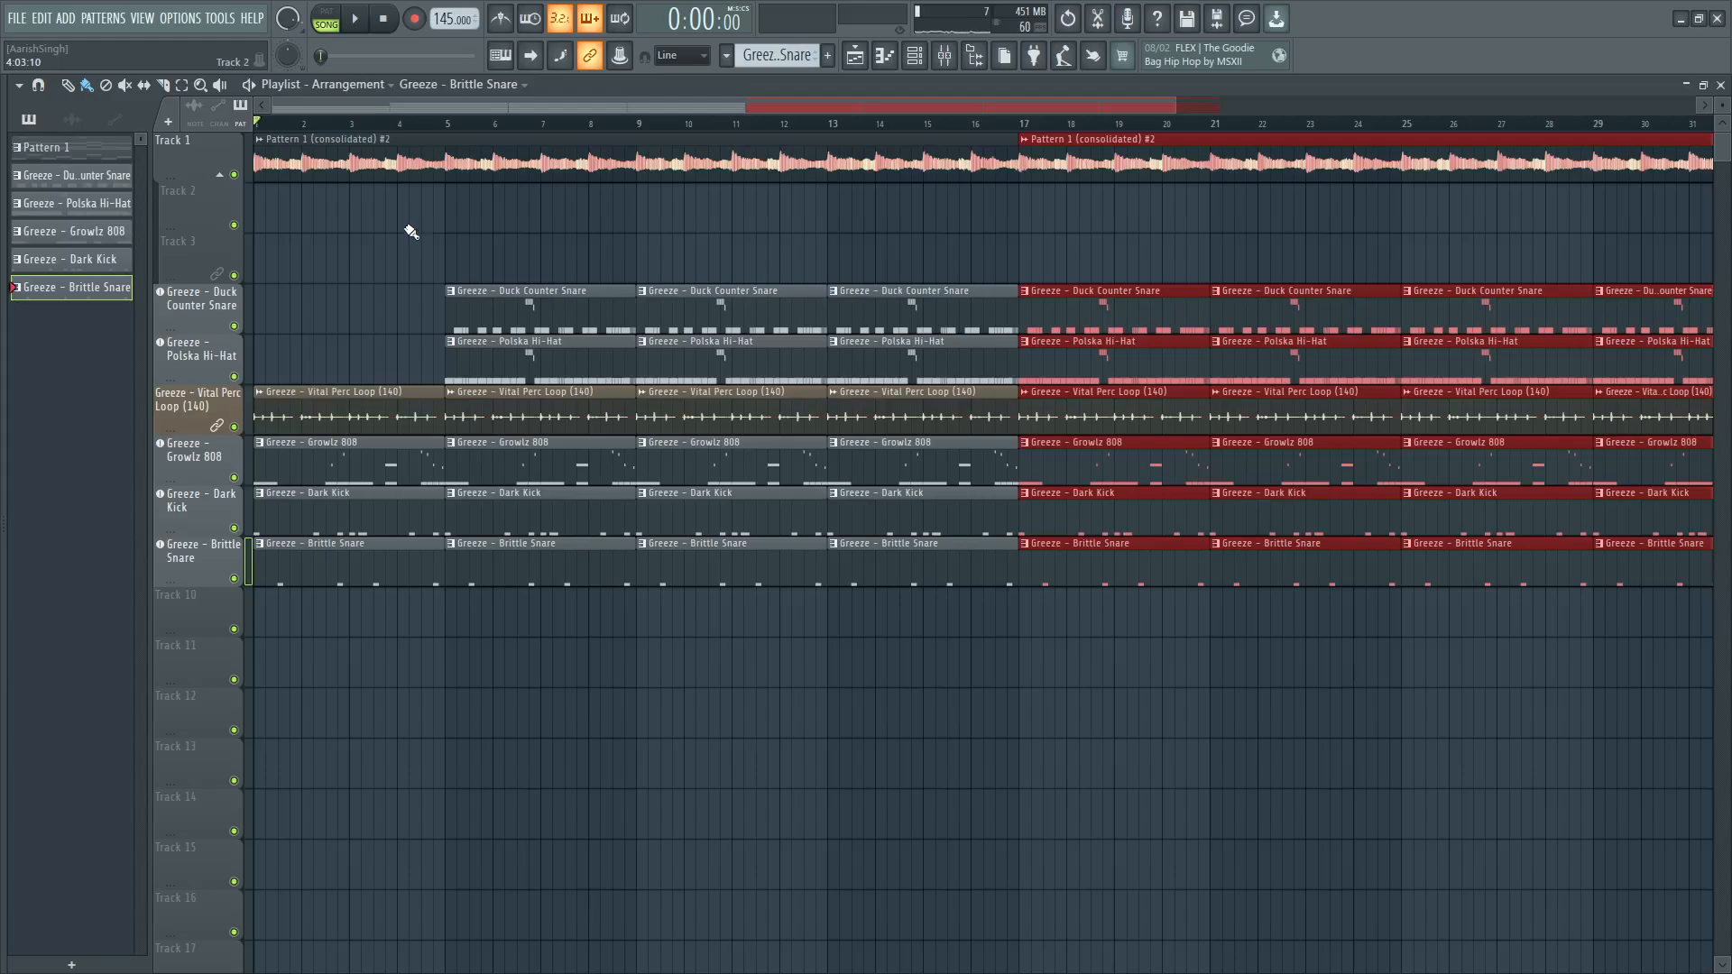
right_click(343, 444)
right_click(317, 498)
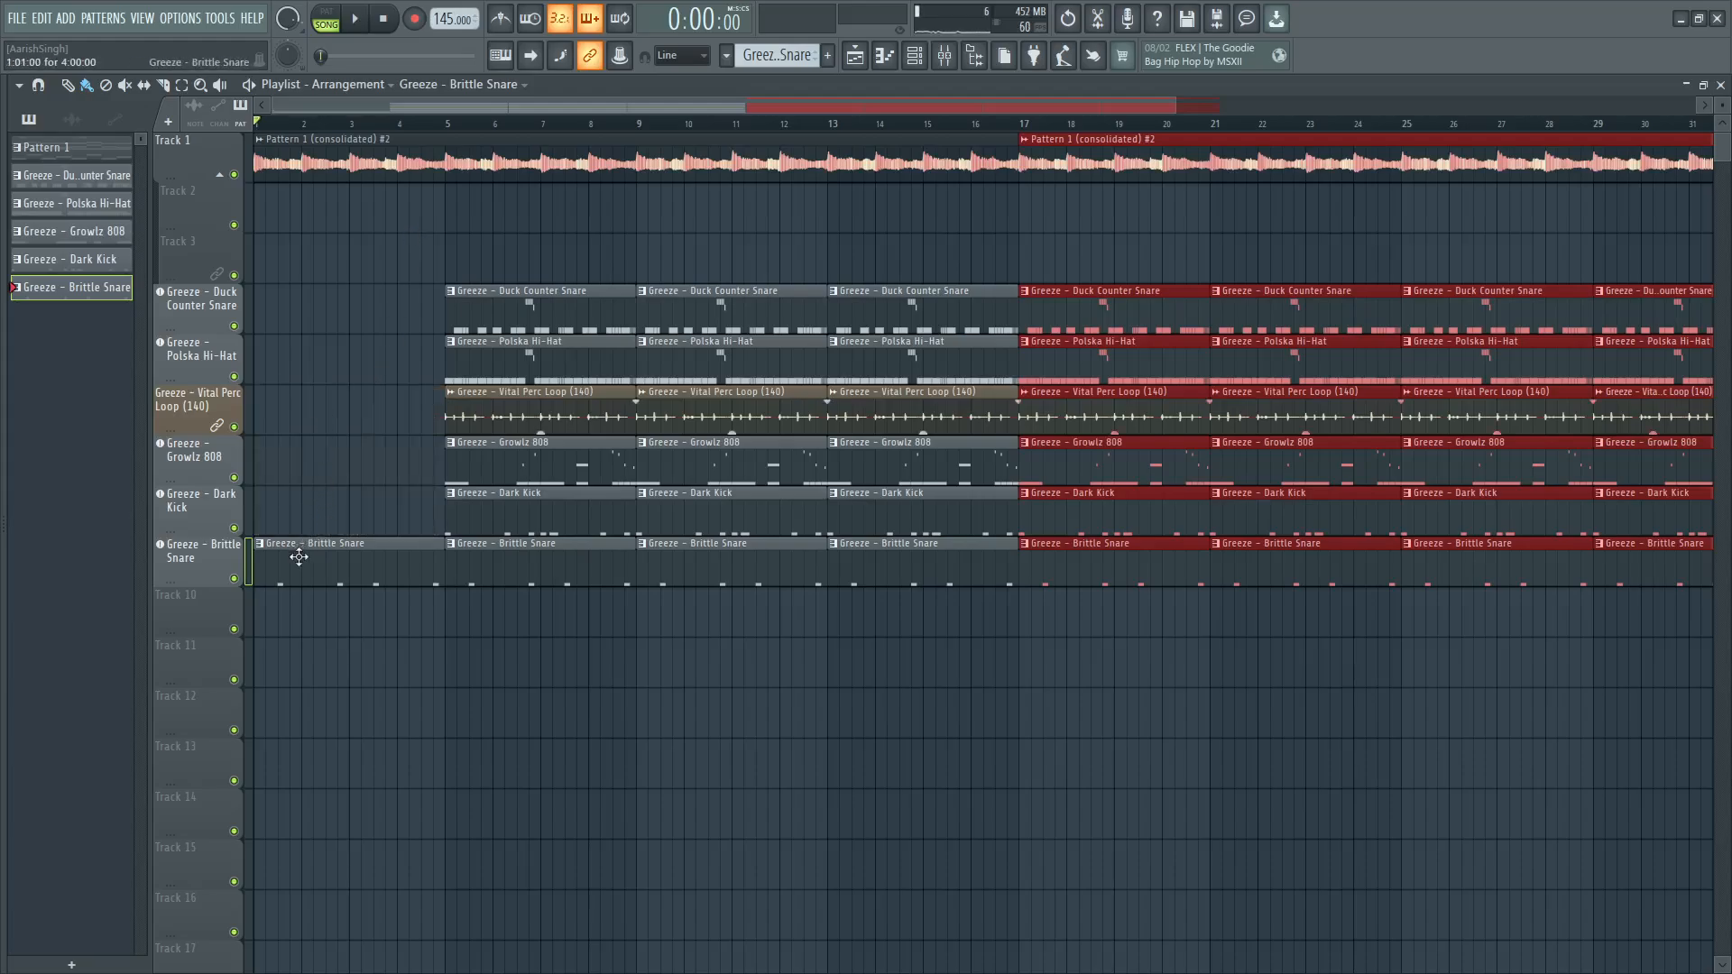
key("space")
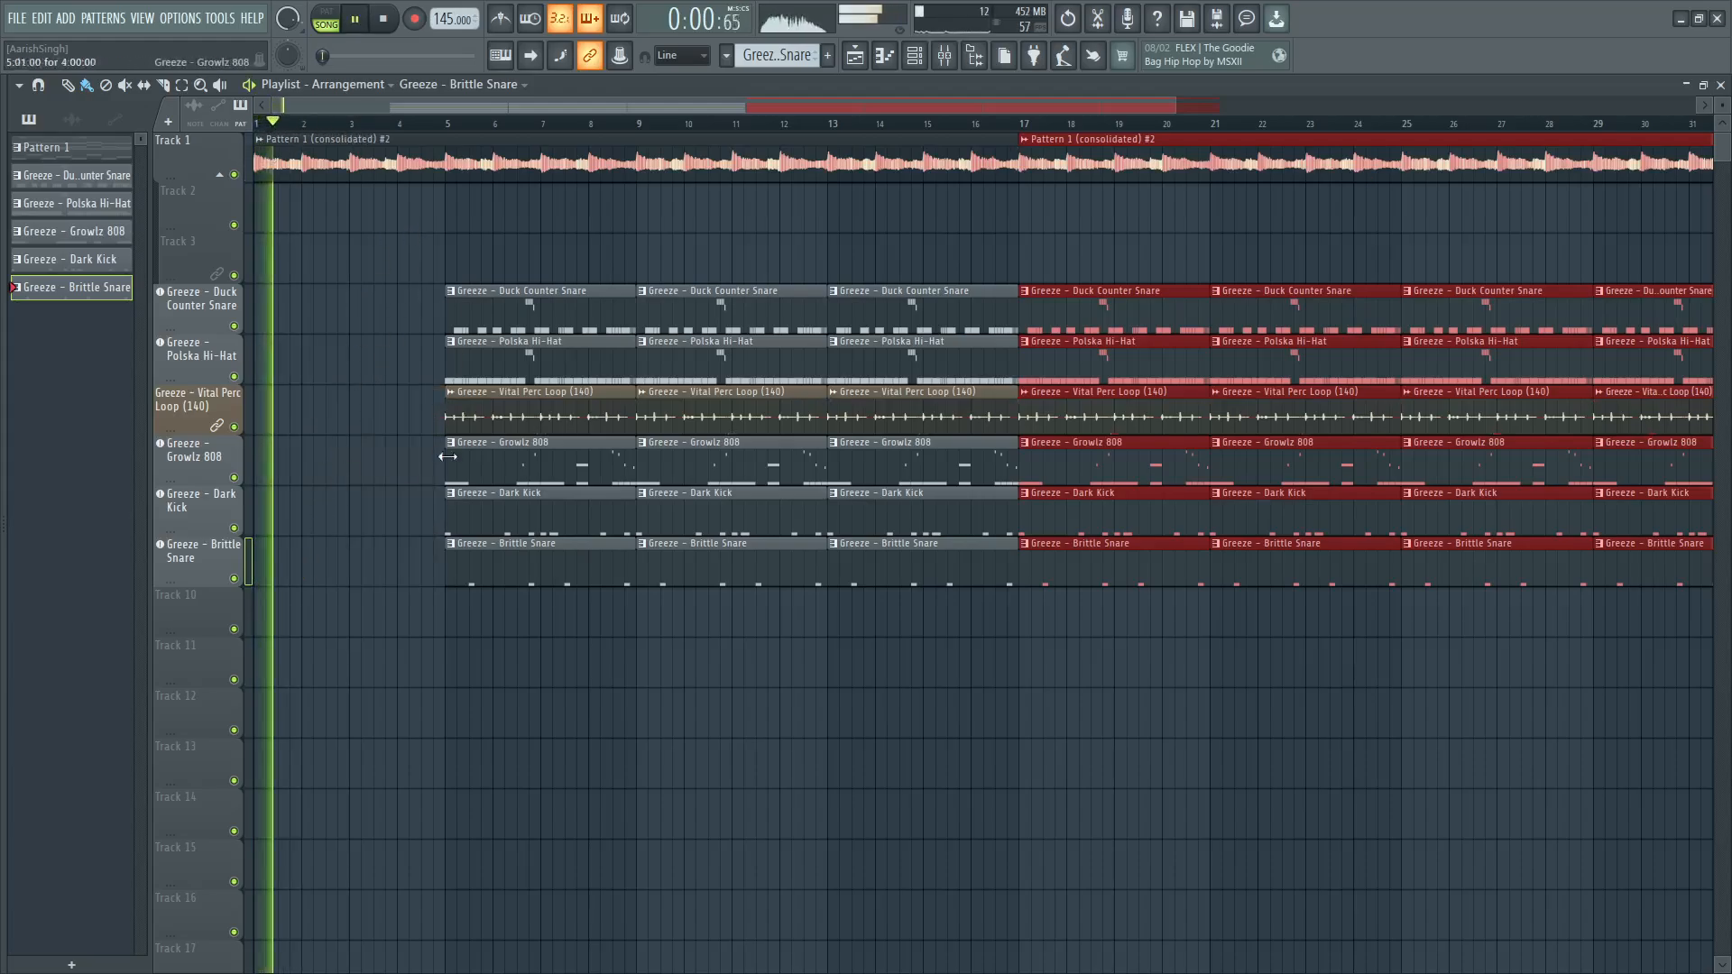
left_click_drag(1175, 106, 1538, 106)
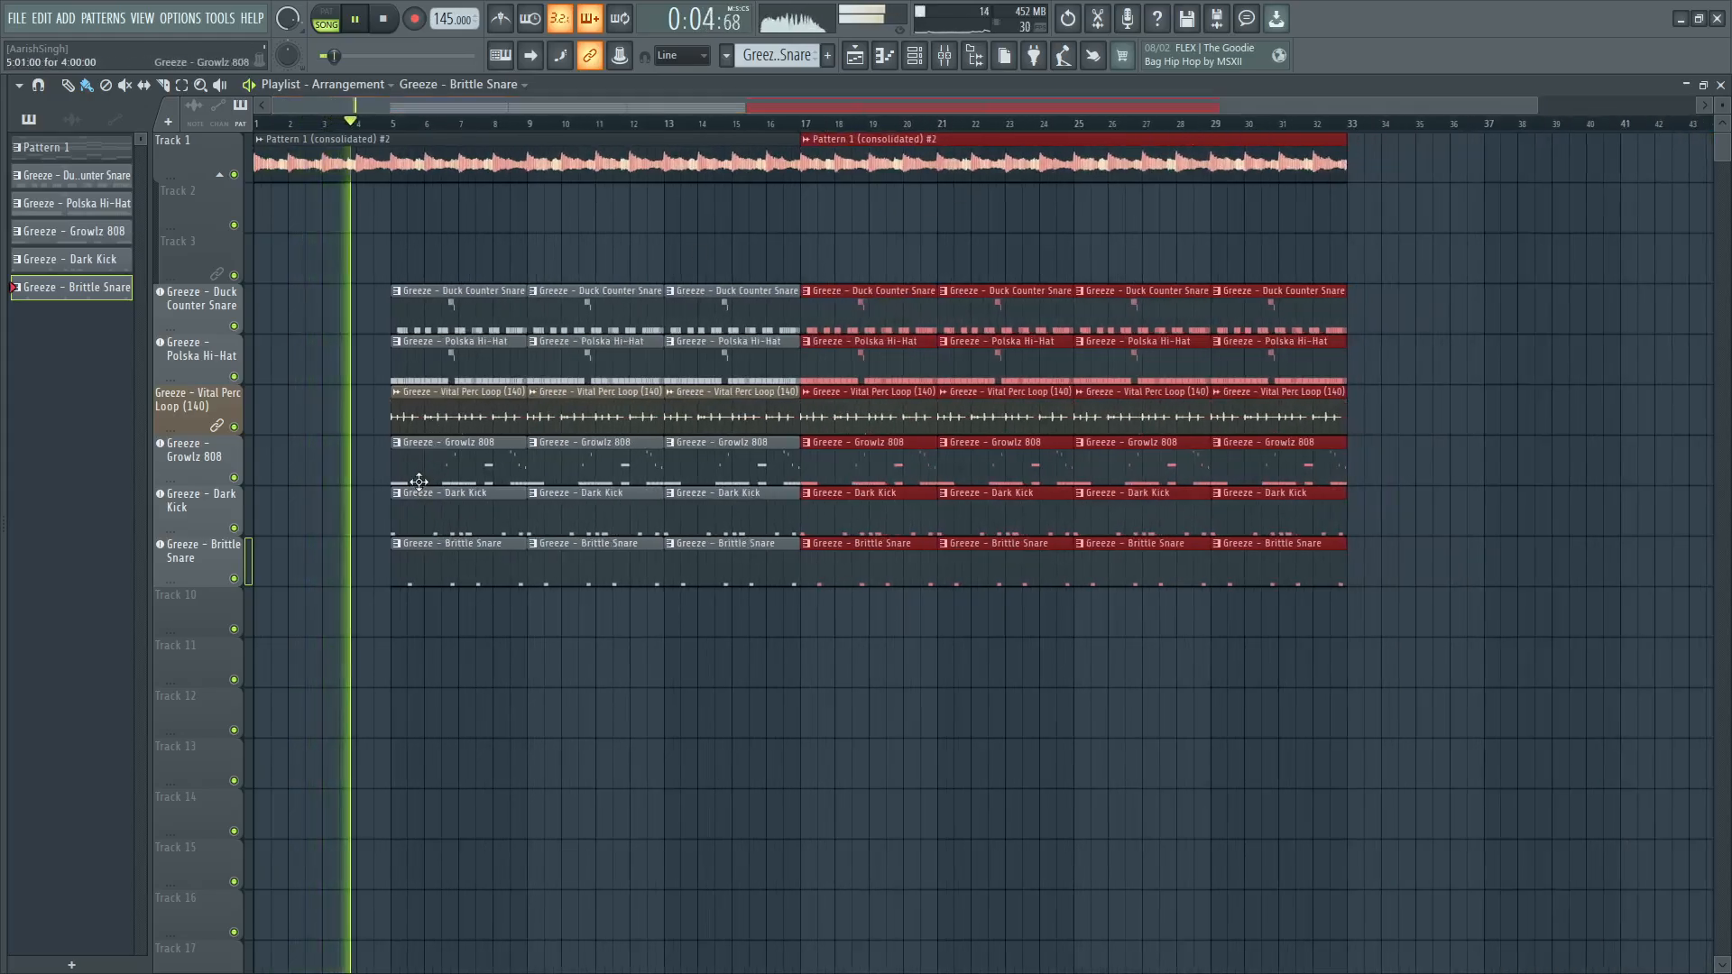
Delete the Polska Hi-Hat, Growlz 808, Dark Kick and Brittle Snare clips from bars 5 to 8, and restore the hi-hat clip at bar 13.
key("space")
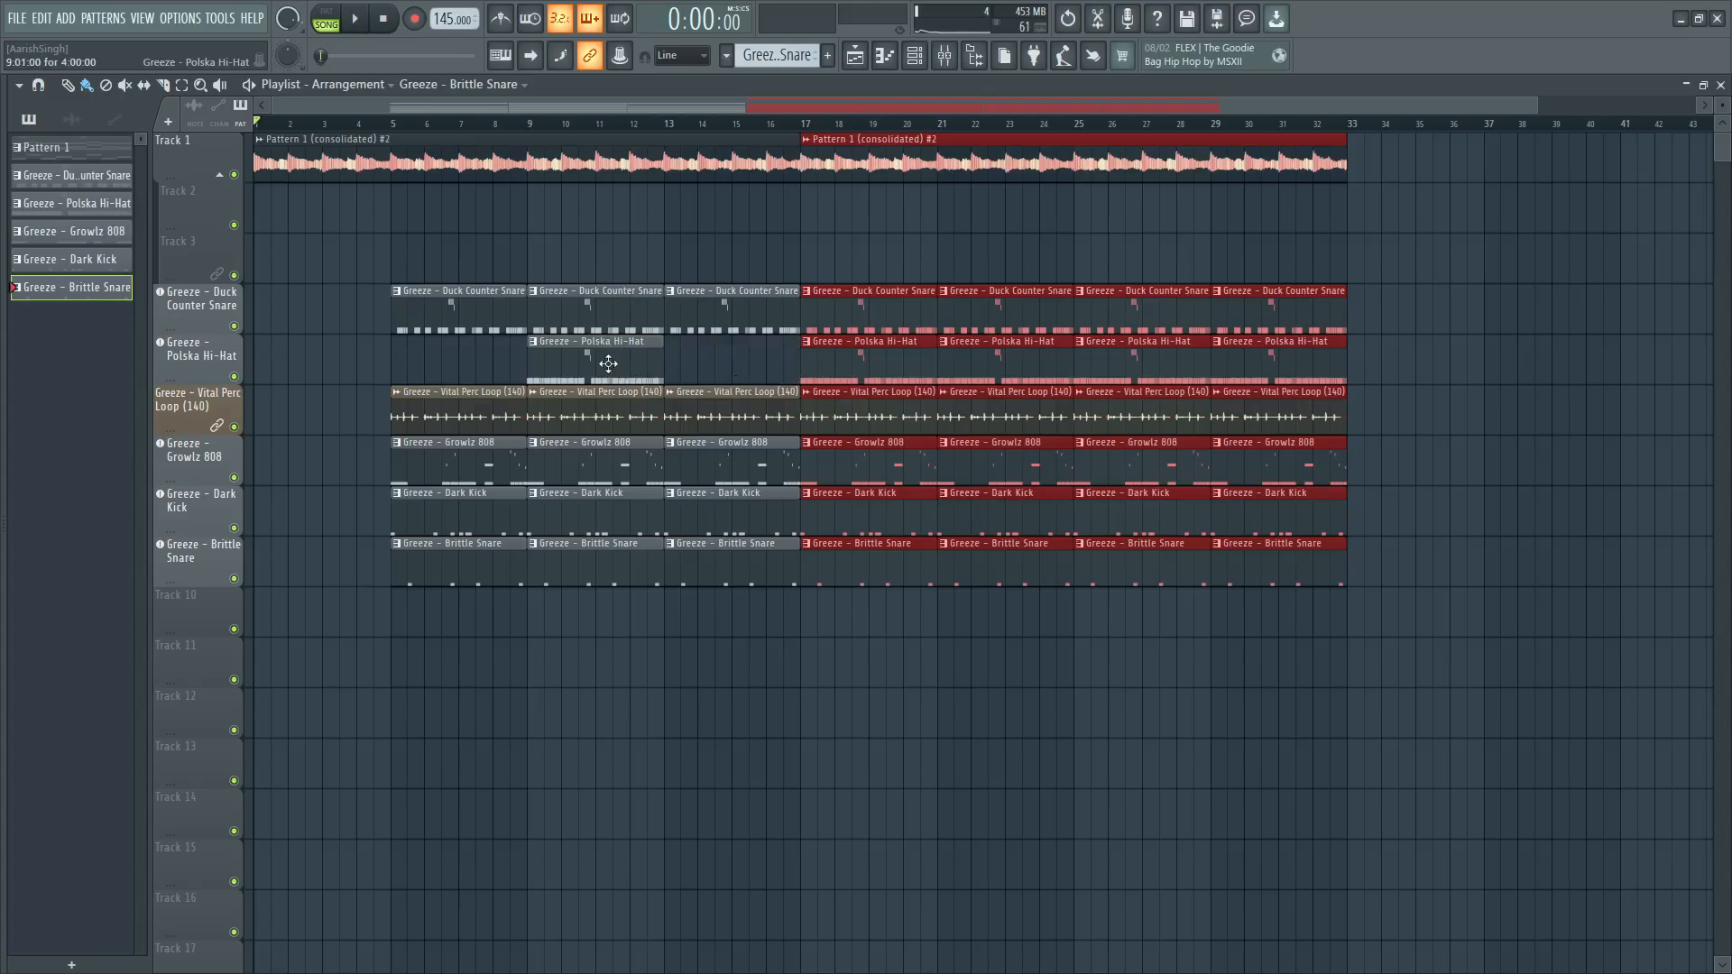
left_click(673, 378)
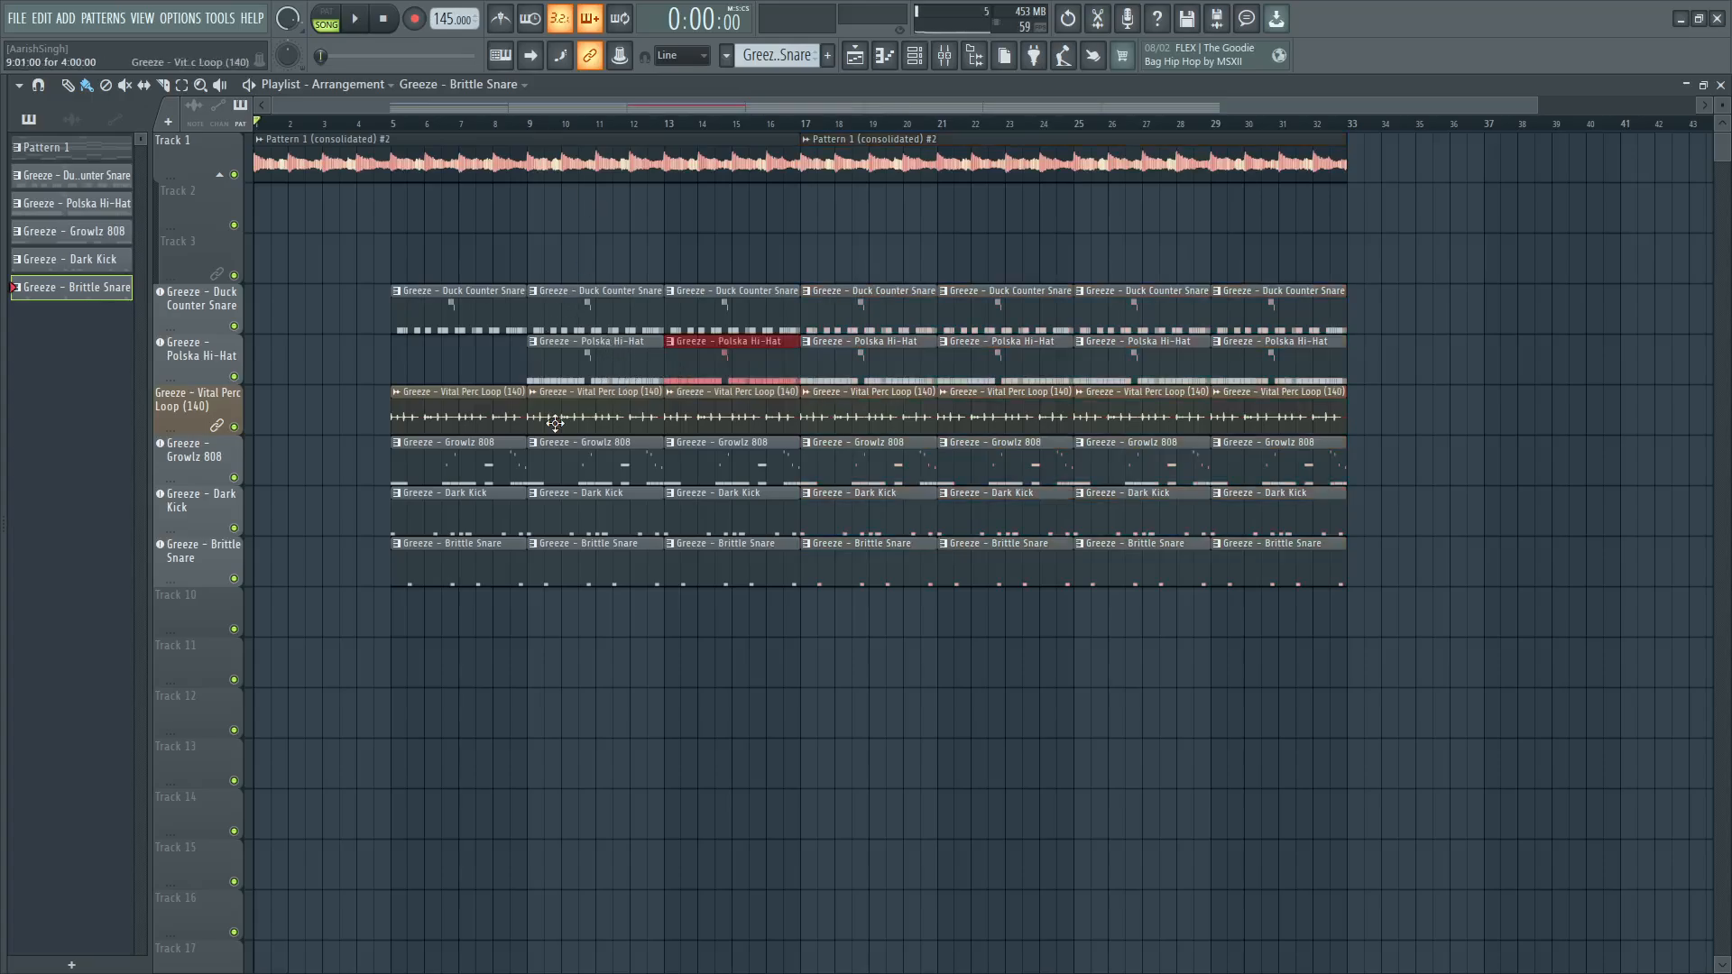
right_click(432, 442)
right_click(437, 497)
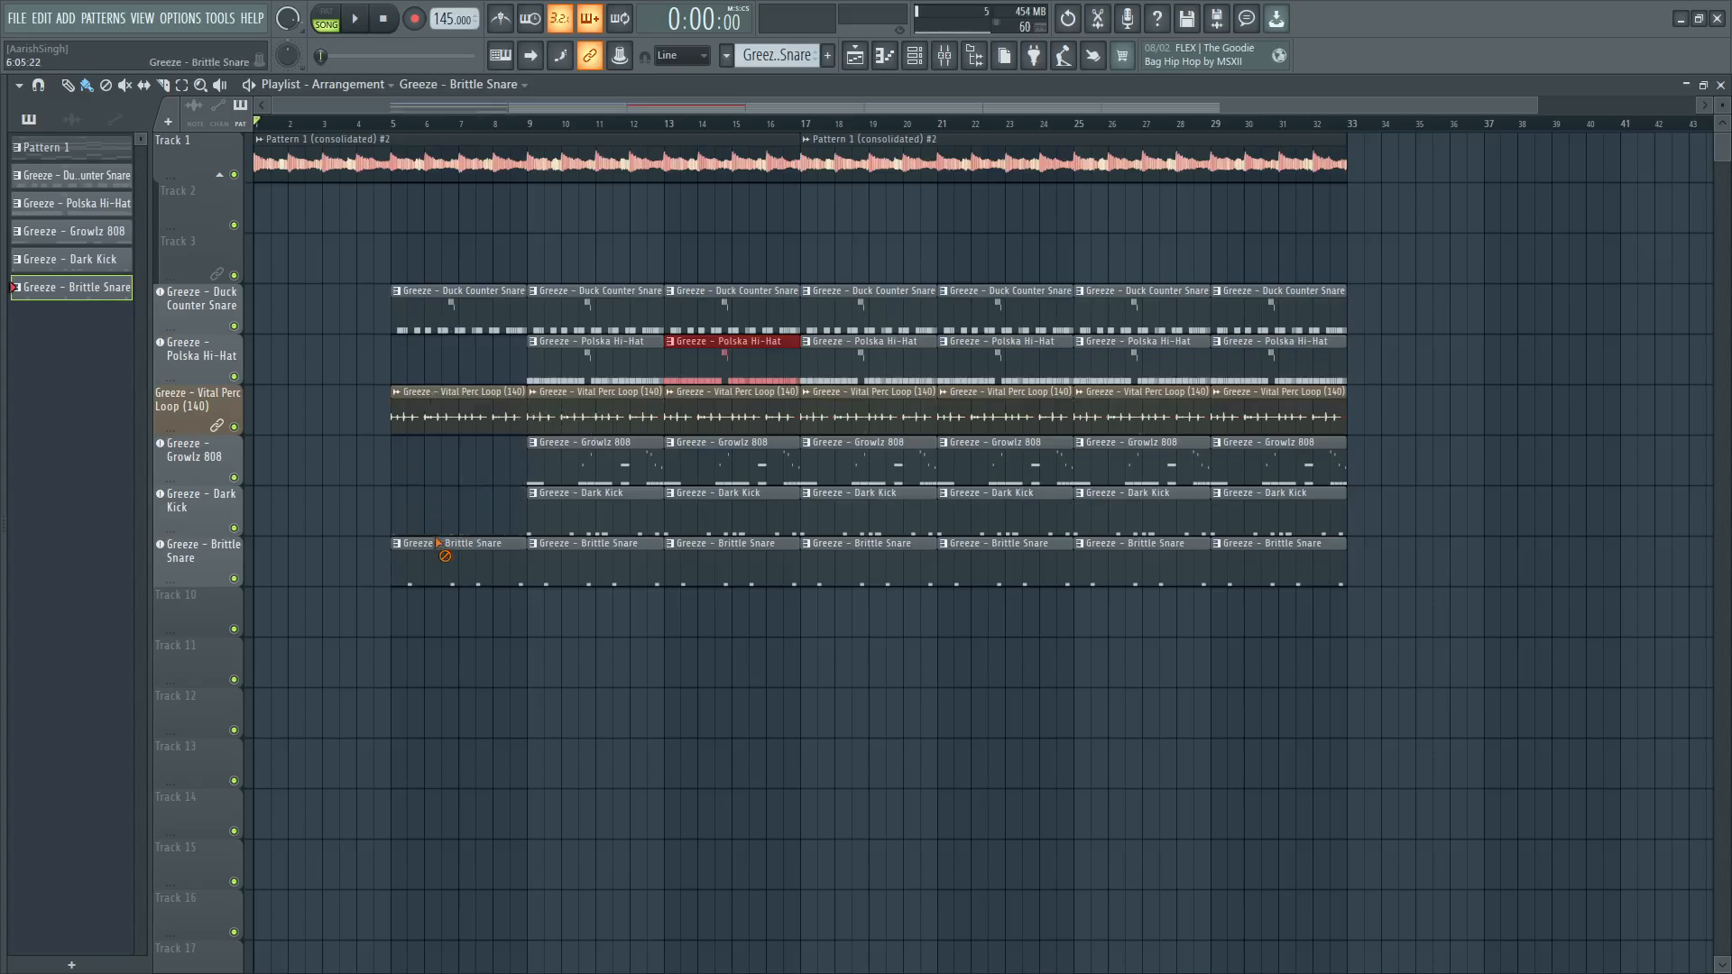
key("space")
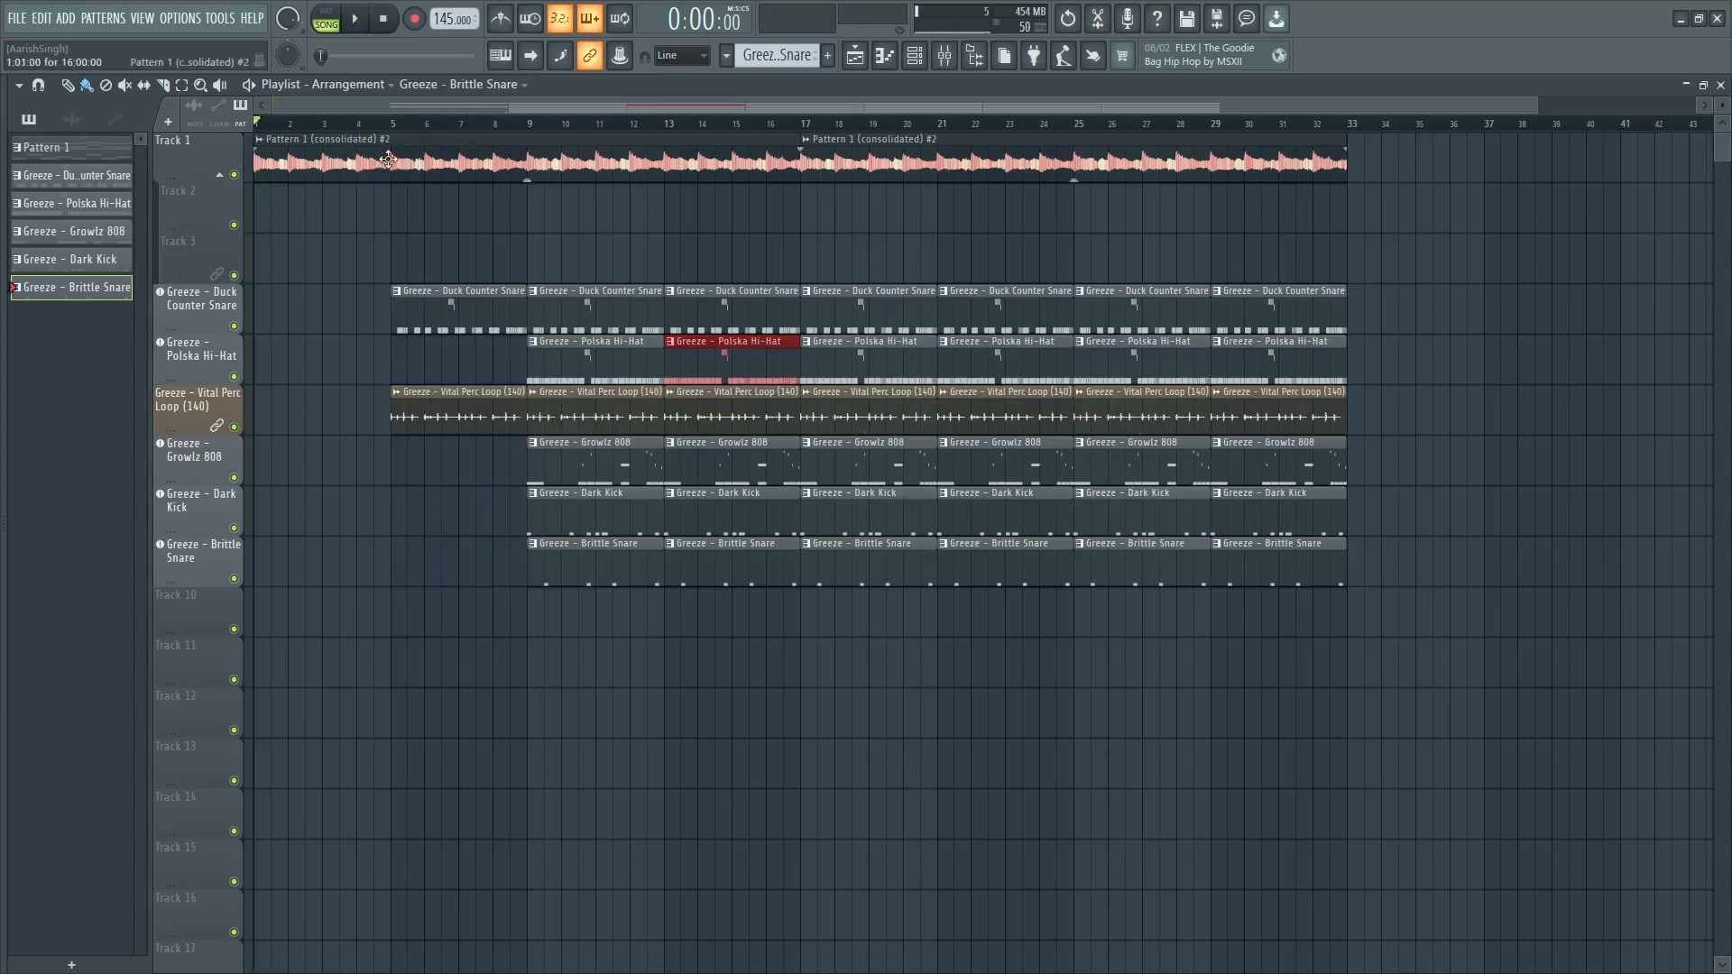
Play the arrangement from bar 4 and delete the Vital Perc Loop clip from bars 5 to 8.
key("space")
left_click(358, 123)
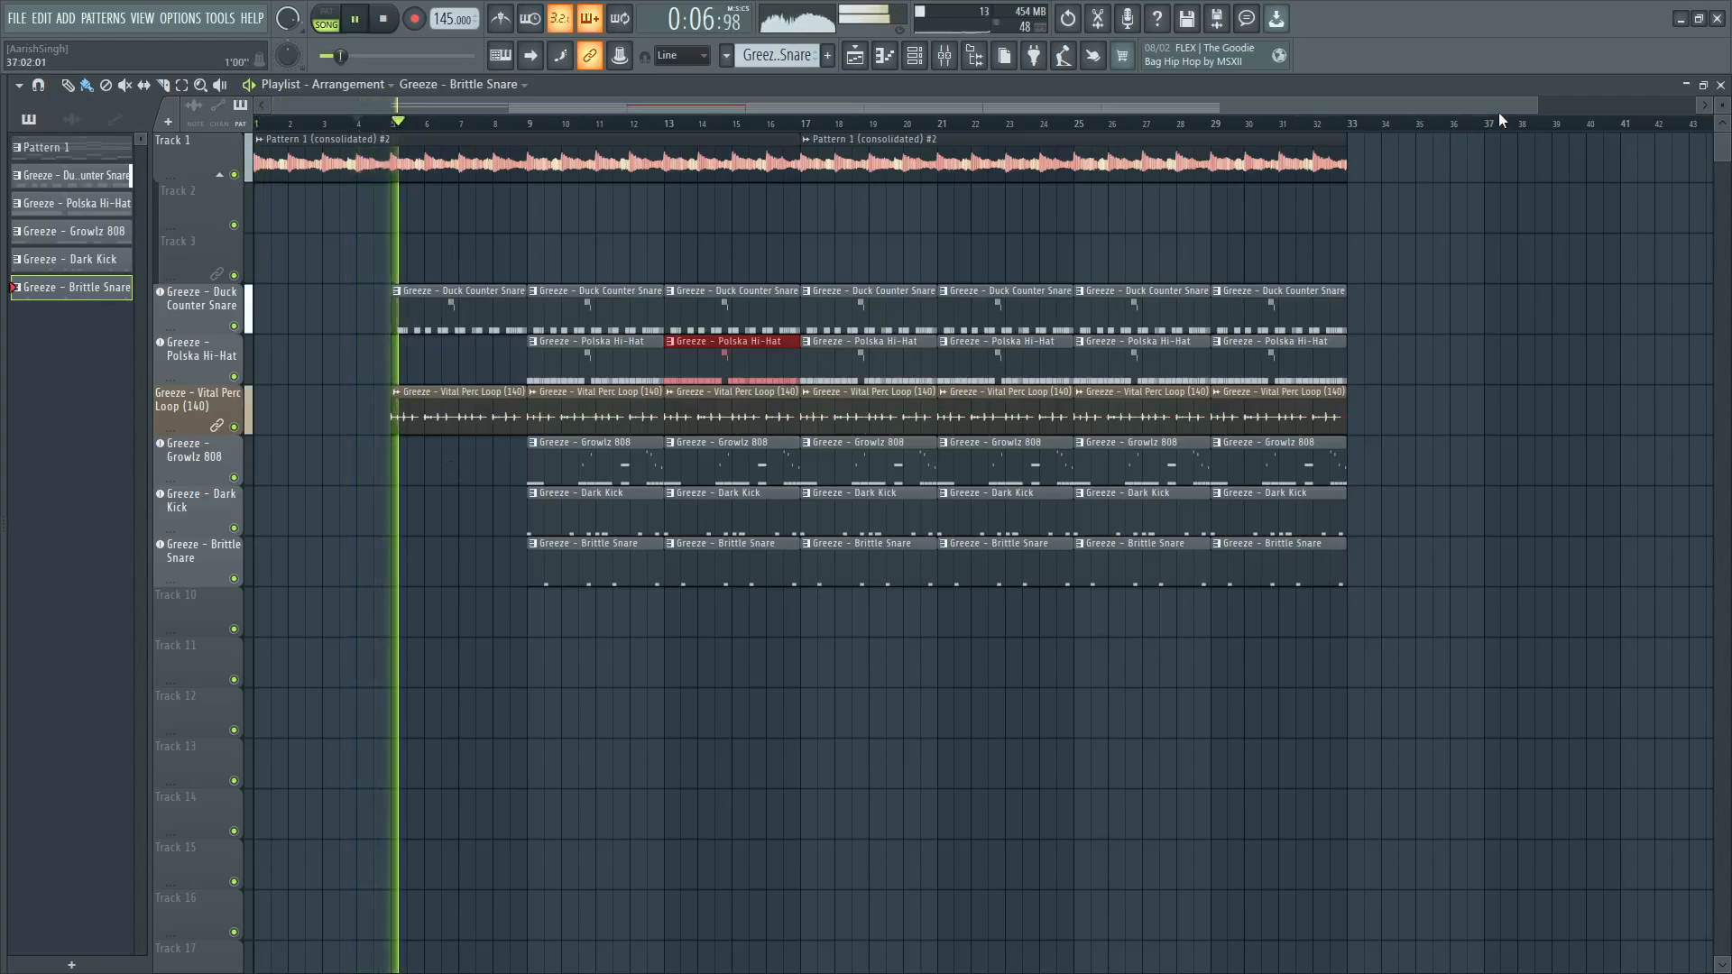
left_click_drag(1530, 106, 1633, 106)
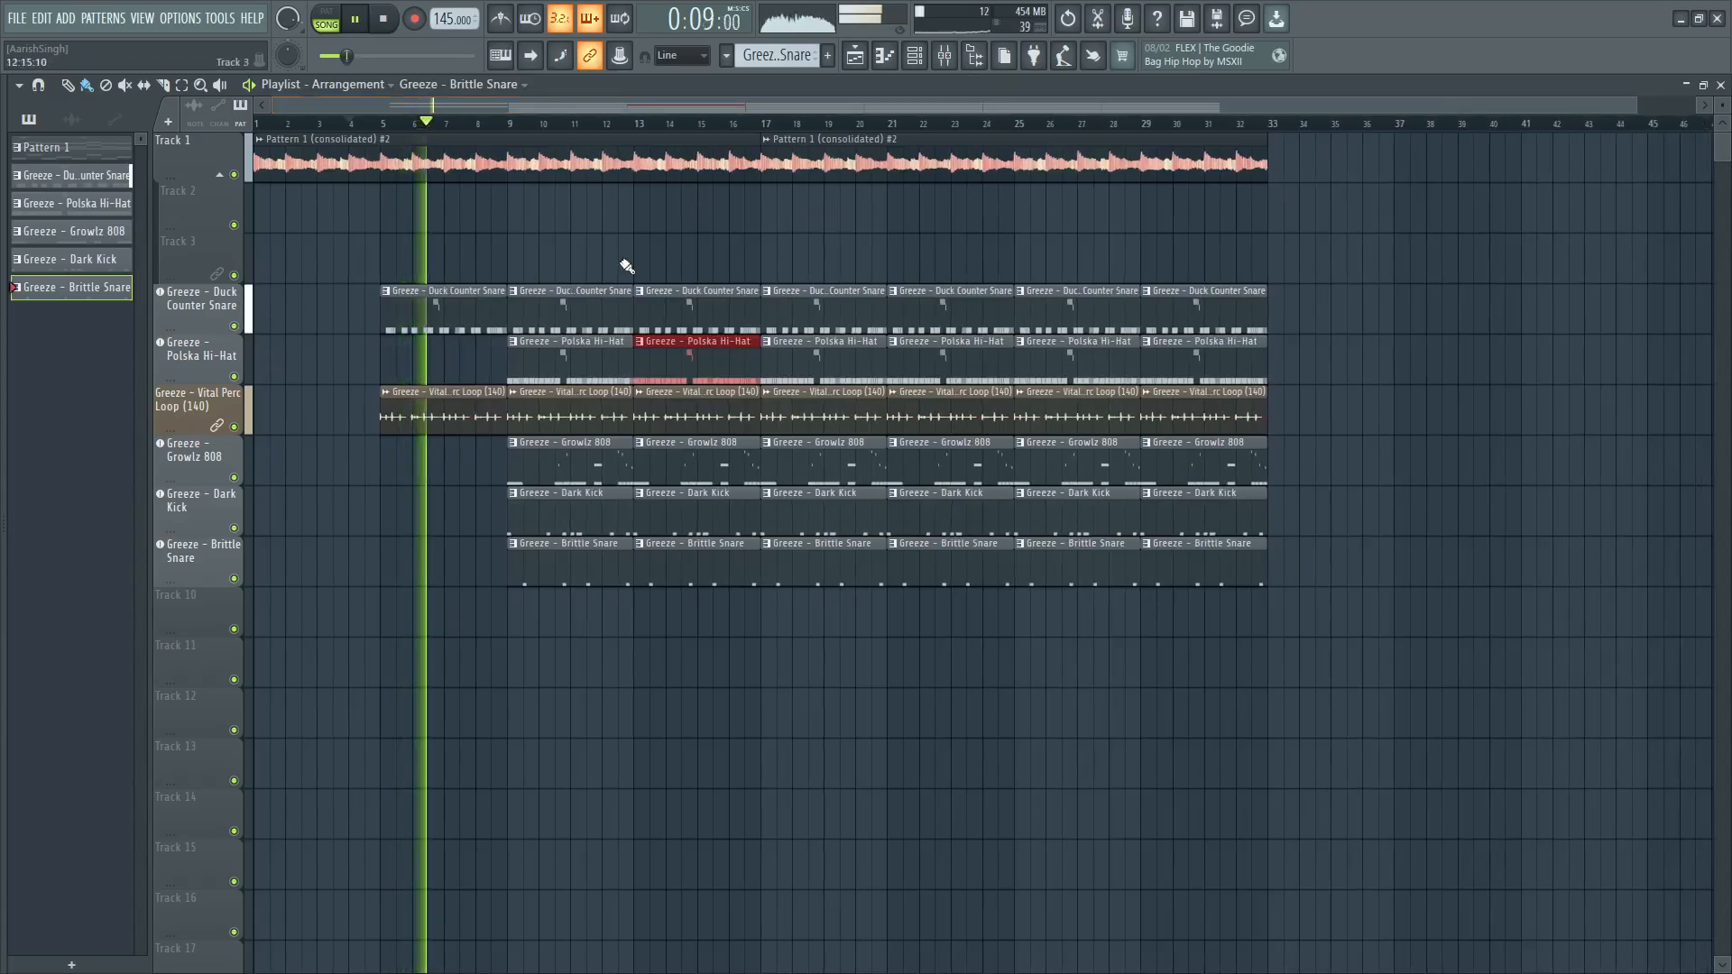
right_click(494, 407)
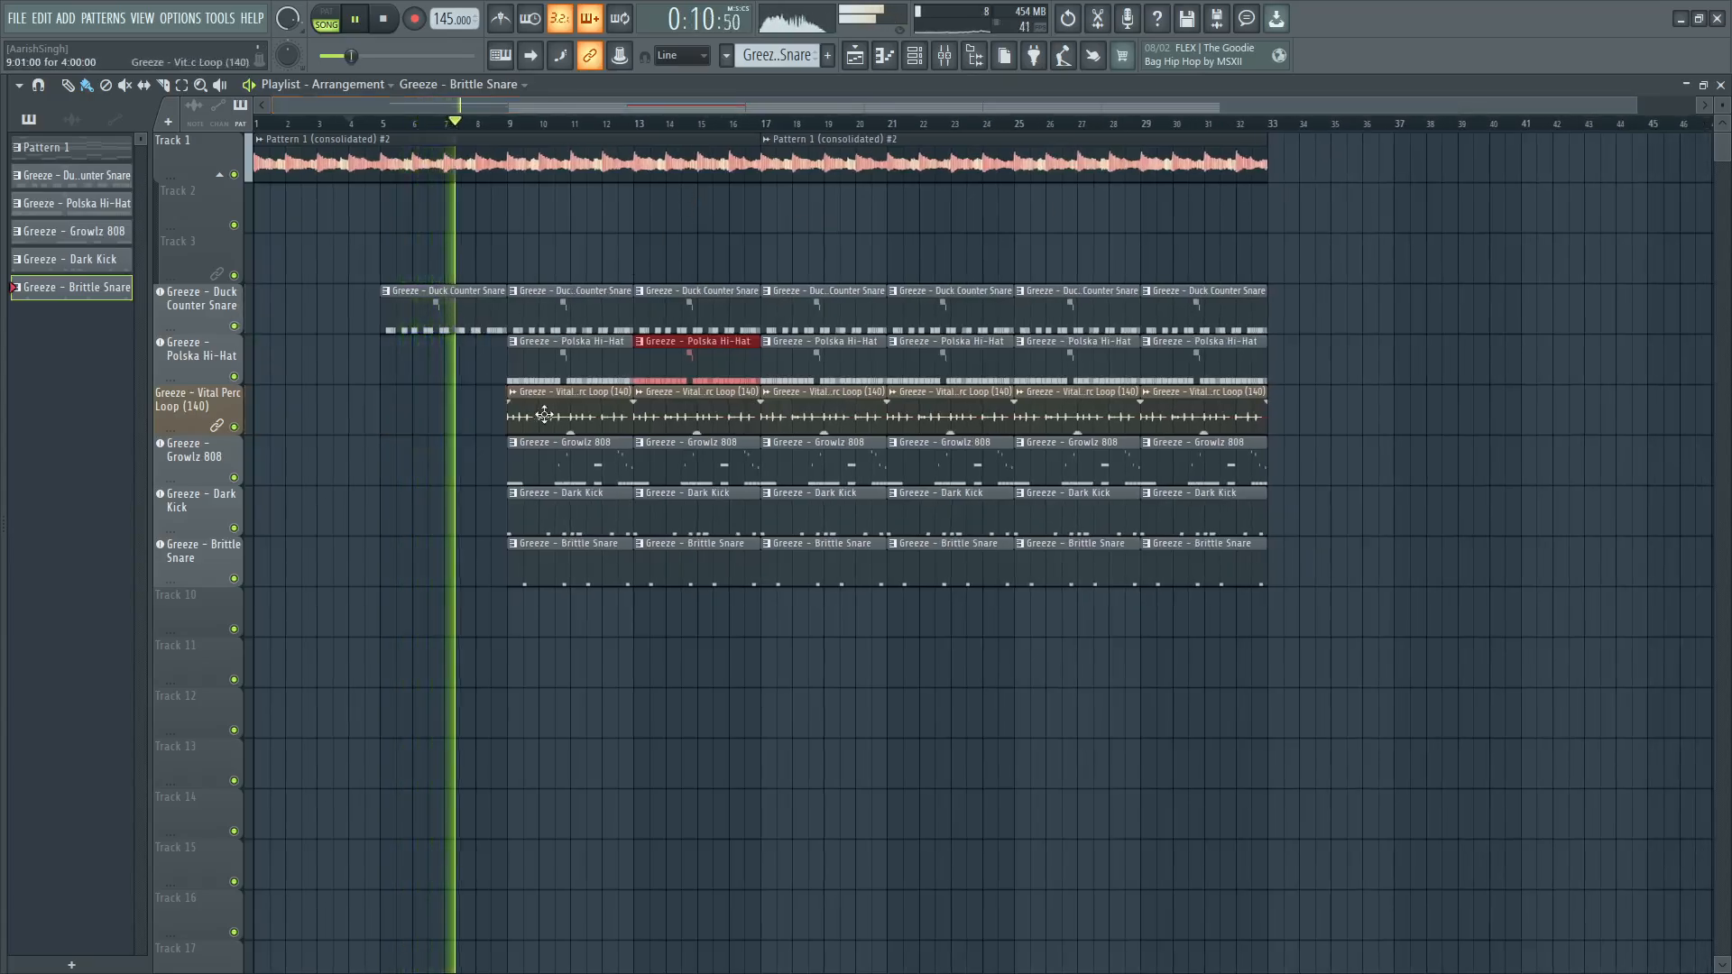
Delete the Growlz 808, Dark Kick and Brittle Snare clips from bars 9 to 12.
right_click(540, 465)
right_click(542, 509)
right_click(545, 546)
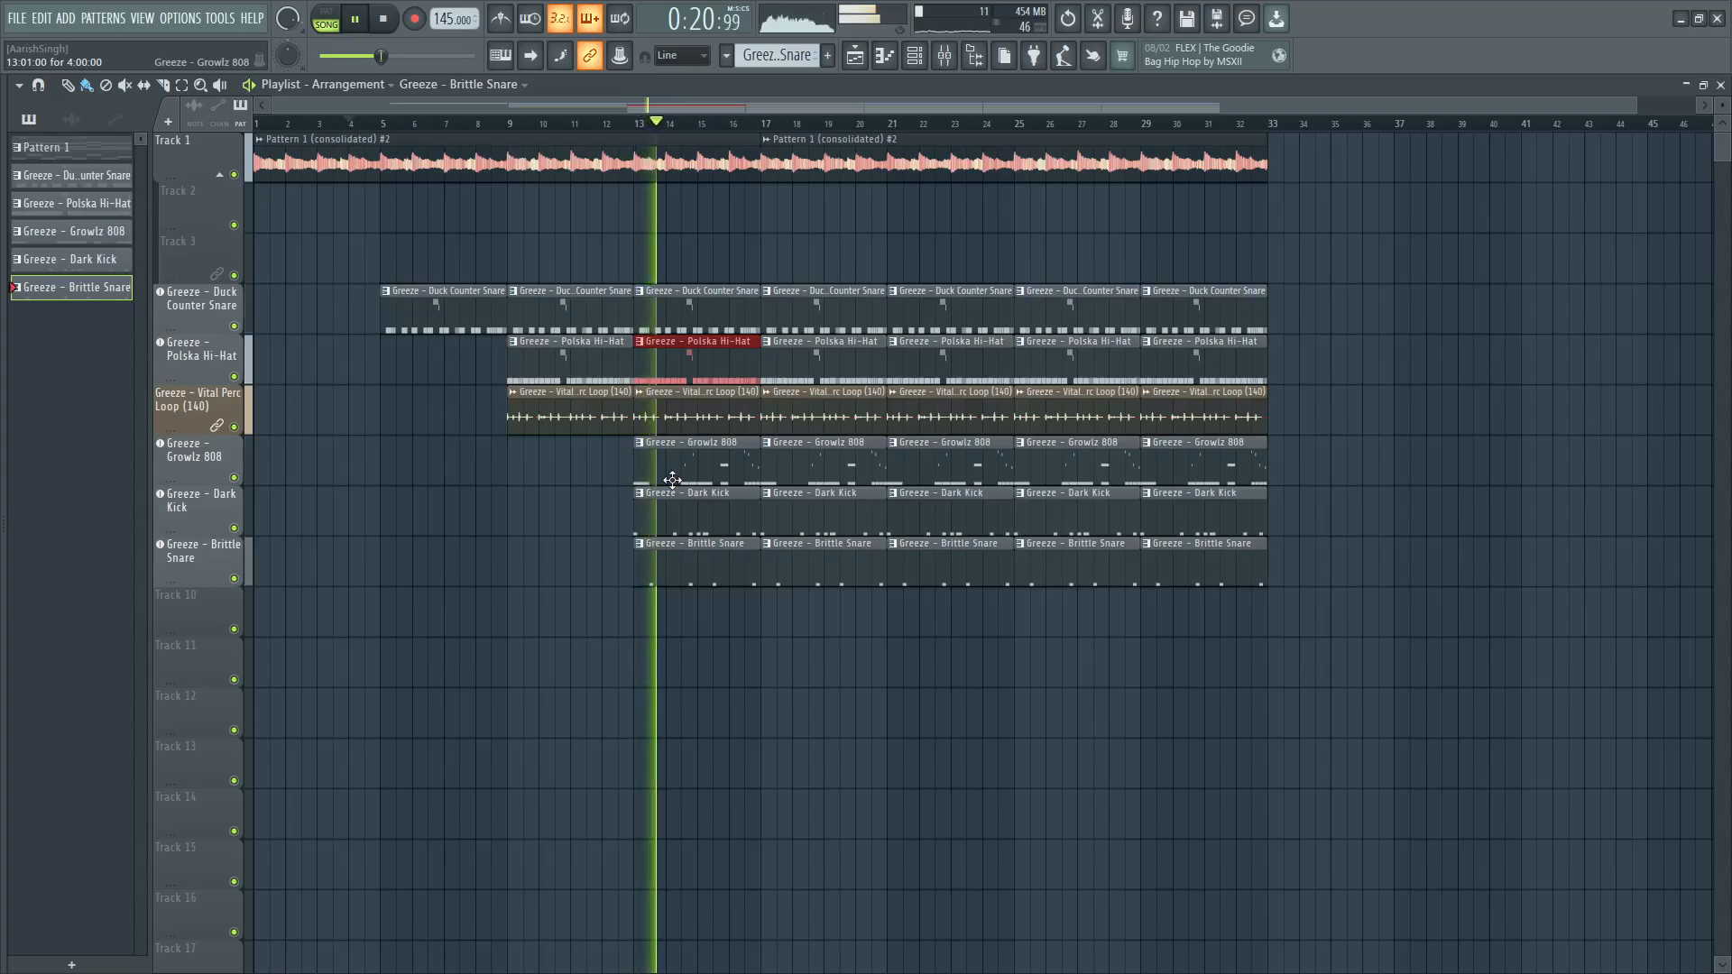
Check the Growlz 808 channel in the Channel rack while the arrangement plays.
left_click(914, 56)
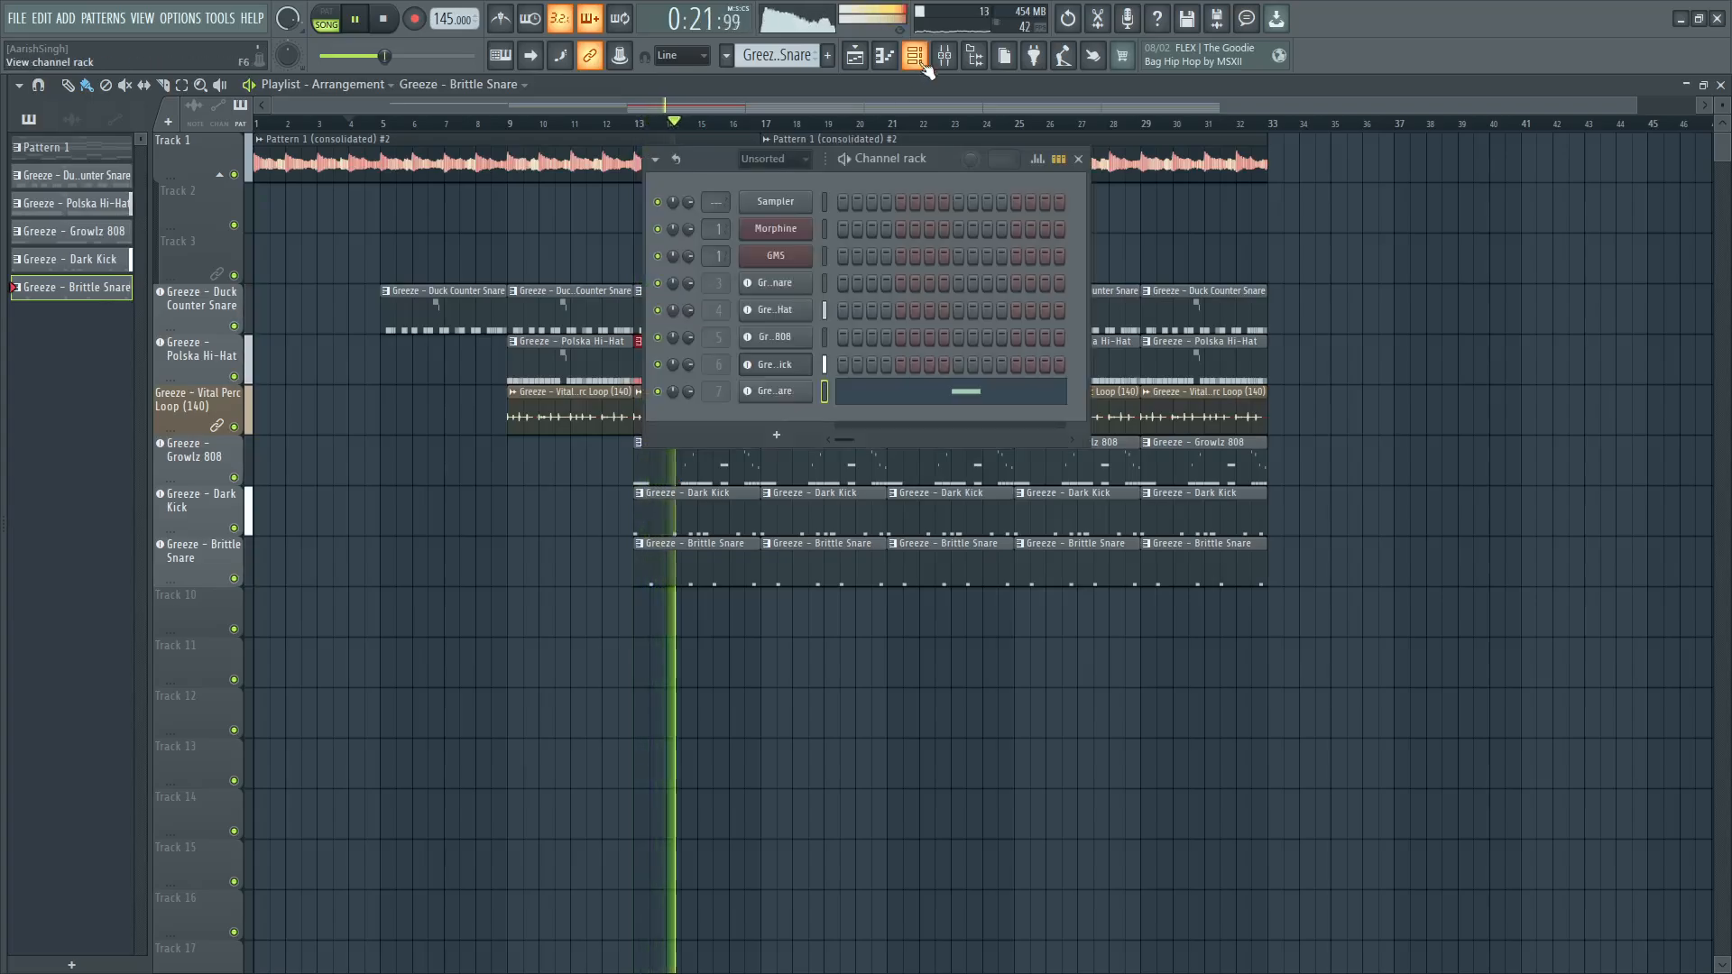
left_click(775, 339)
left_click(672, 334)
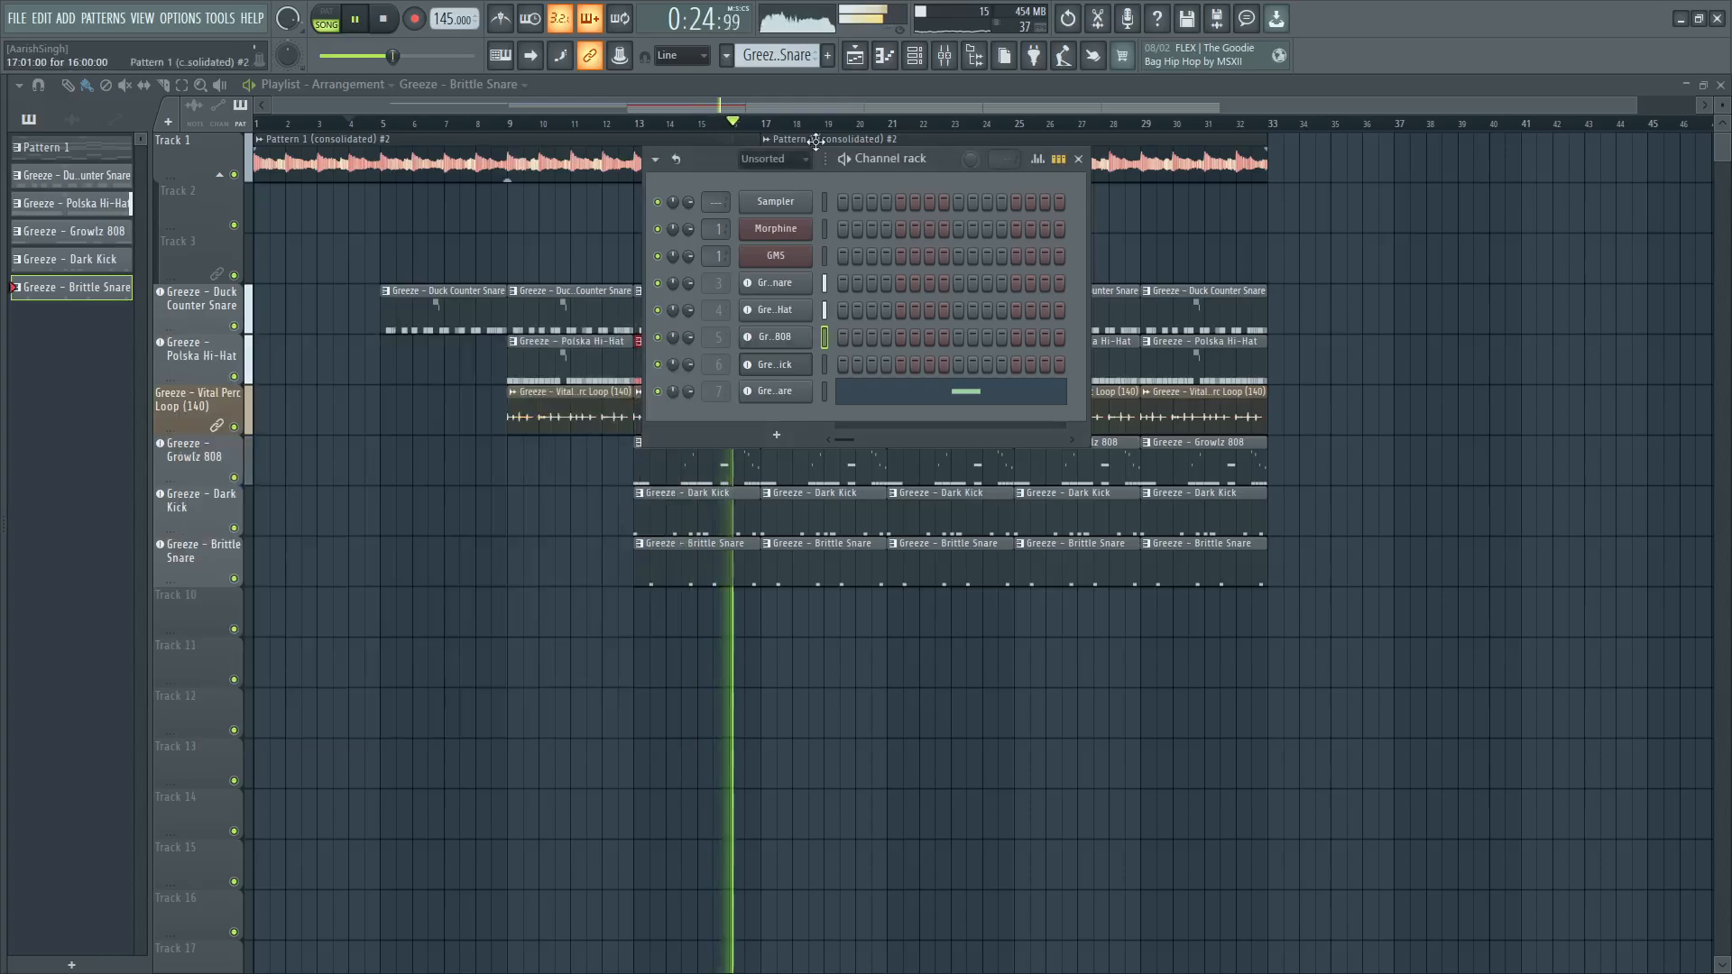
left_click(843, 107)
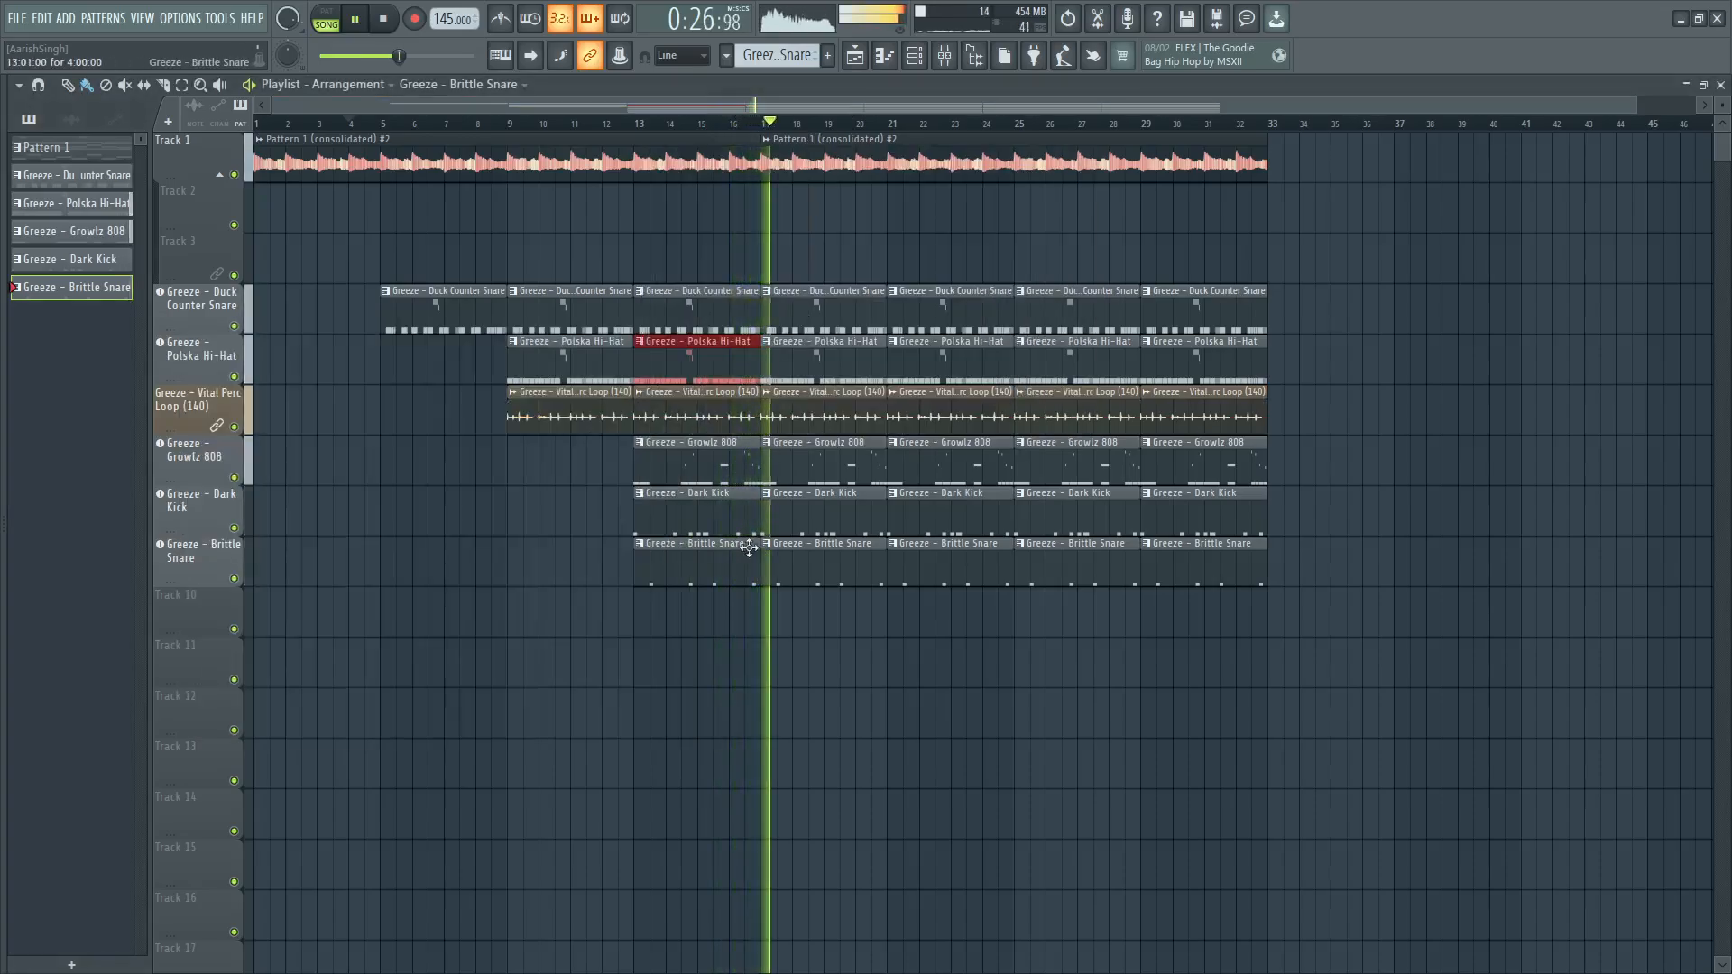
Remove the Growlz 808 clip from bars 13 to 16, play from bar 13, and restore the 808 clip at bar 17.
right_click(691, 468)
key("space")
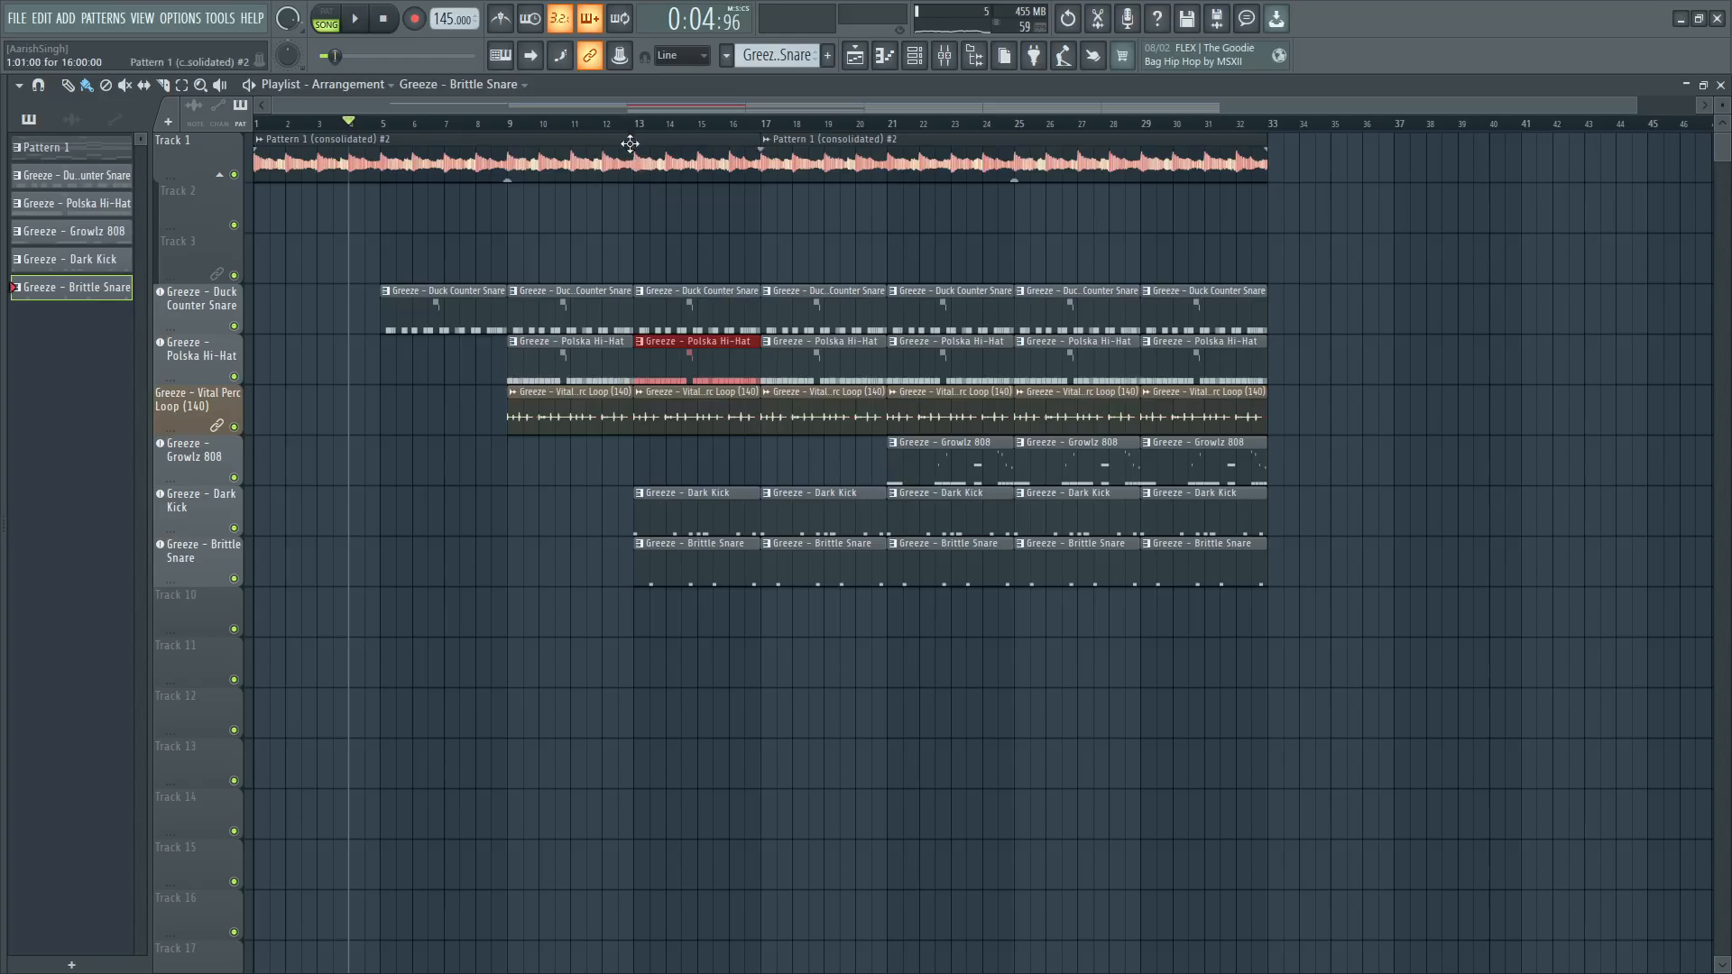
left_click(635, 126)
key("space")
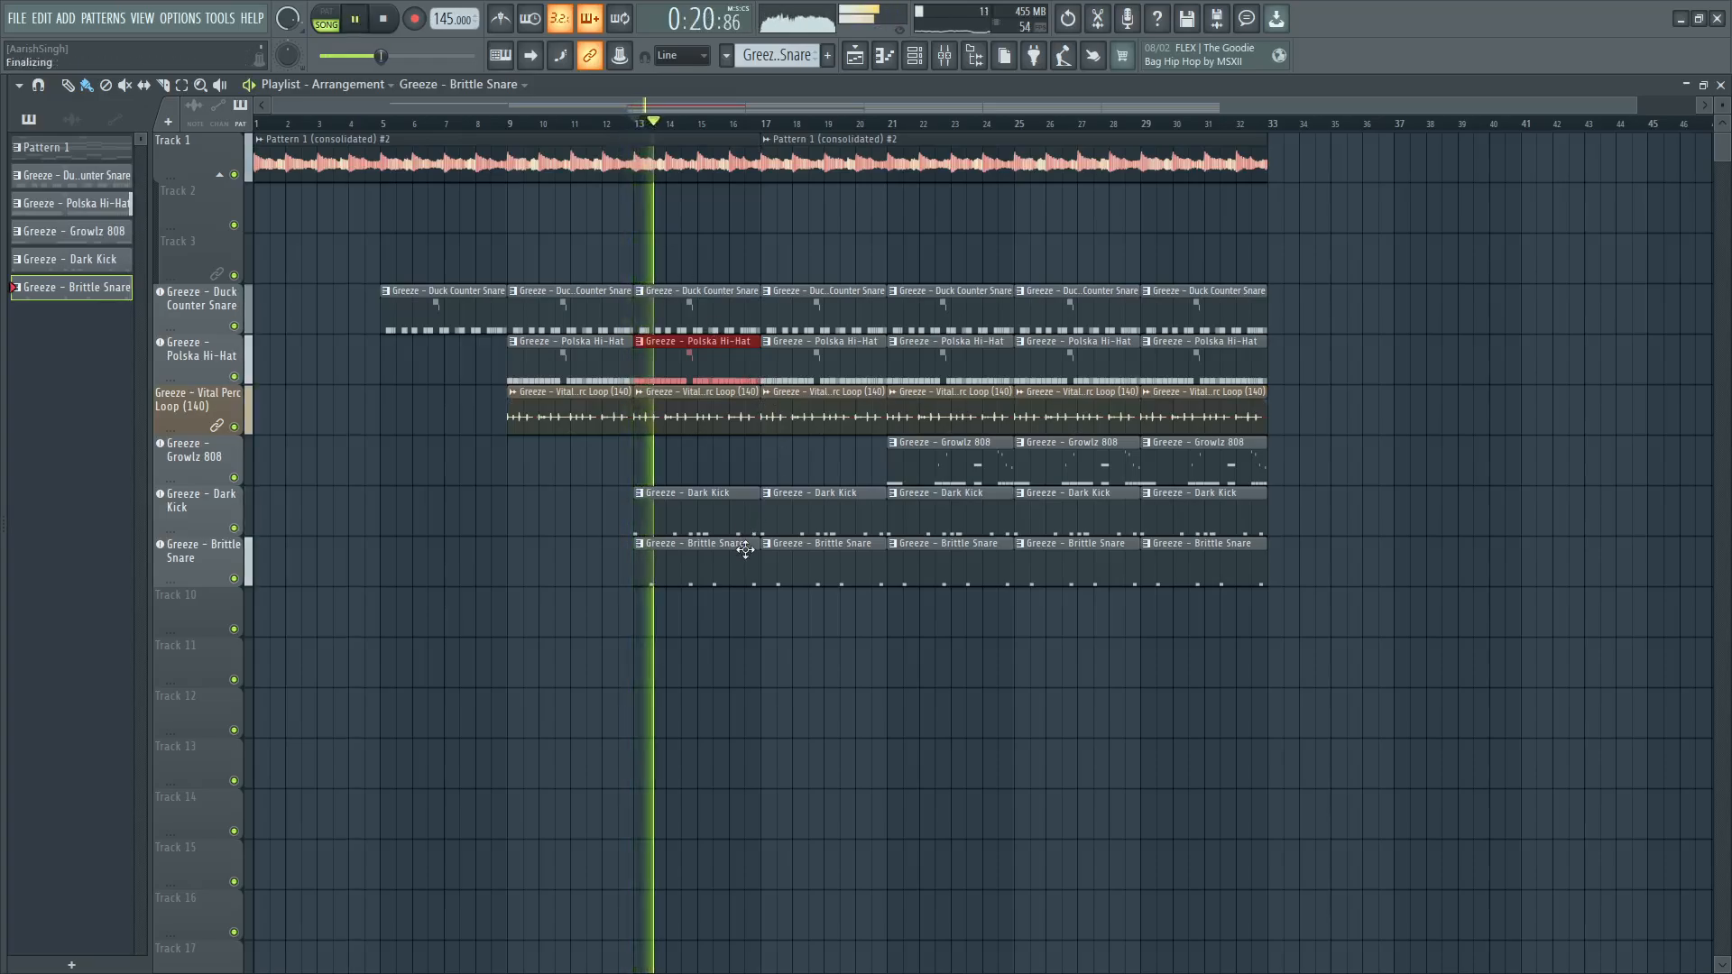
left_click(905, 469)
left_click(778, 471)
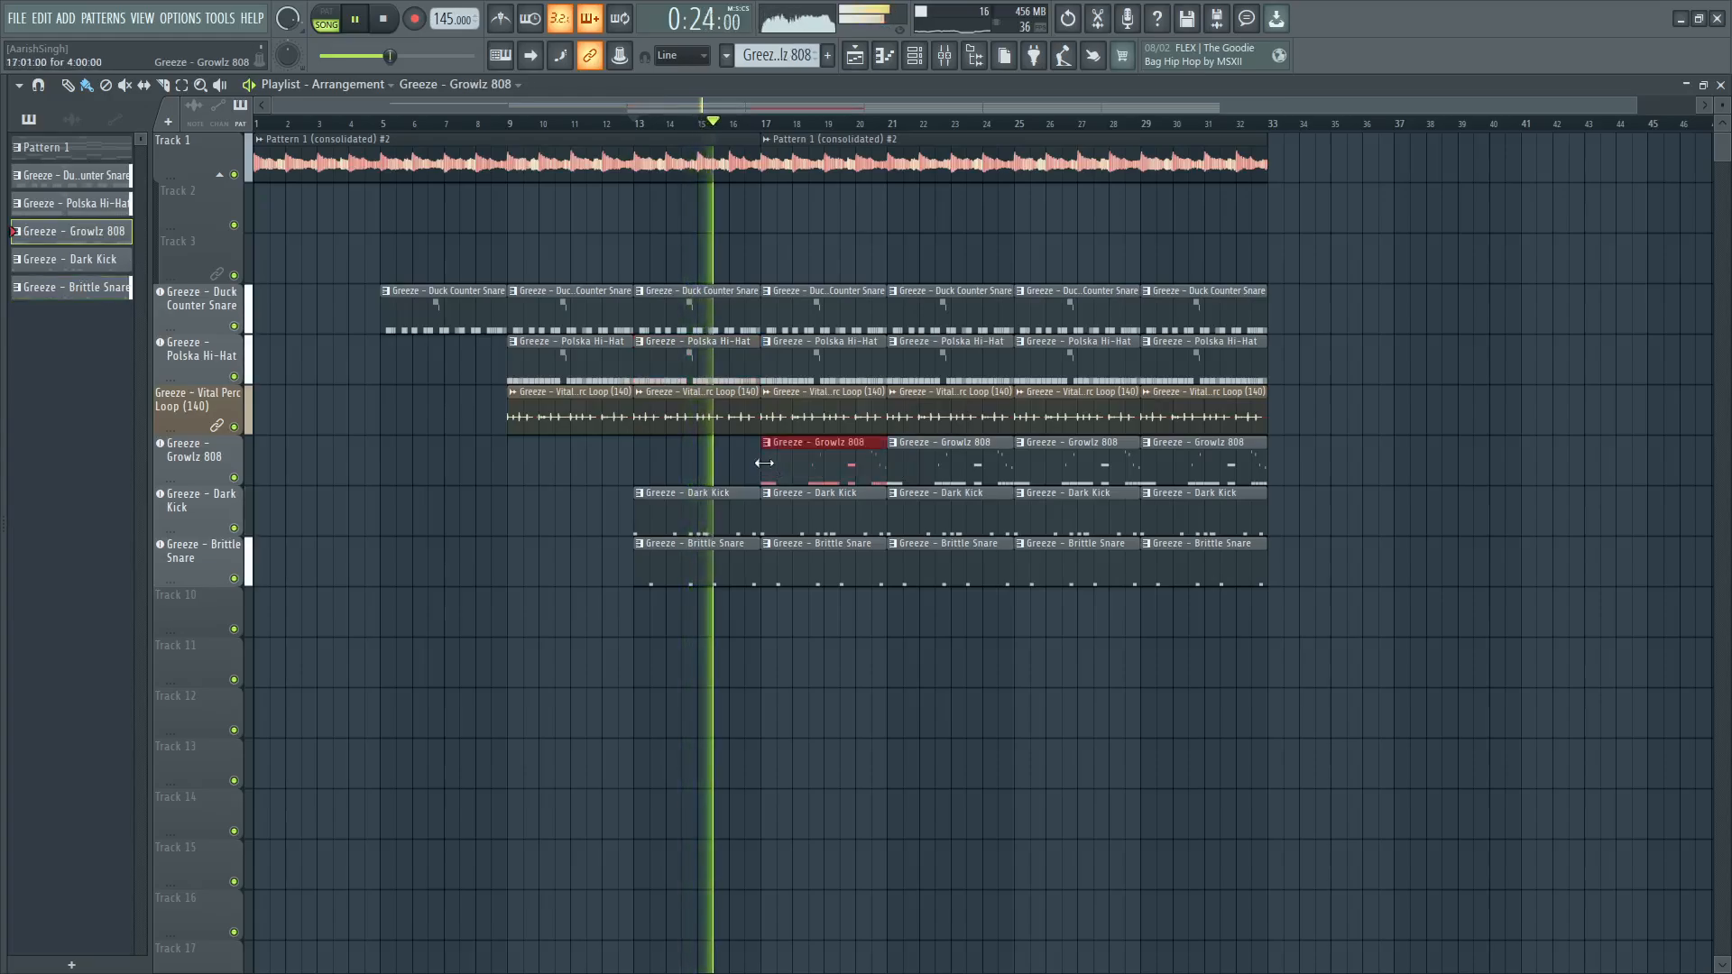
Try Slow Fader 808 from the Greeze (UK Drill) 808s folder as the Growlz 808 channel's sample.
double_click(809, 472)
left_click(914, 55)
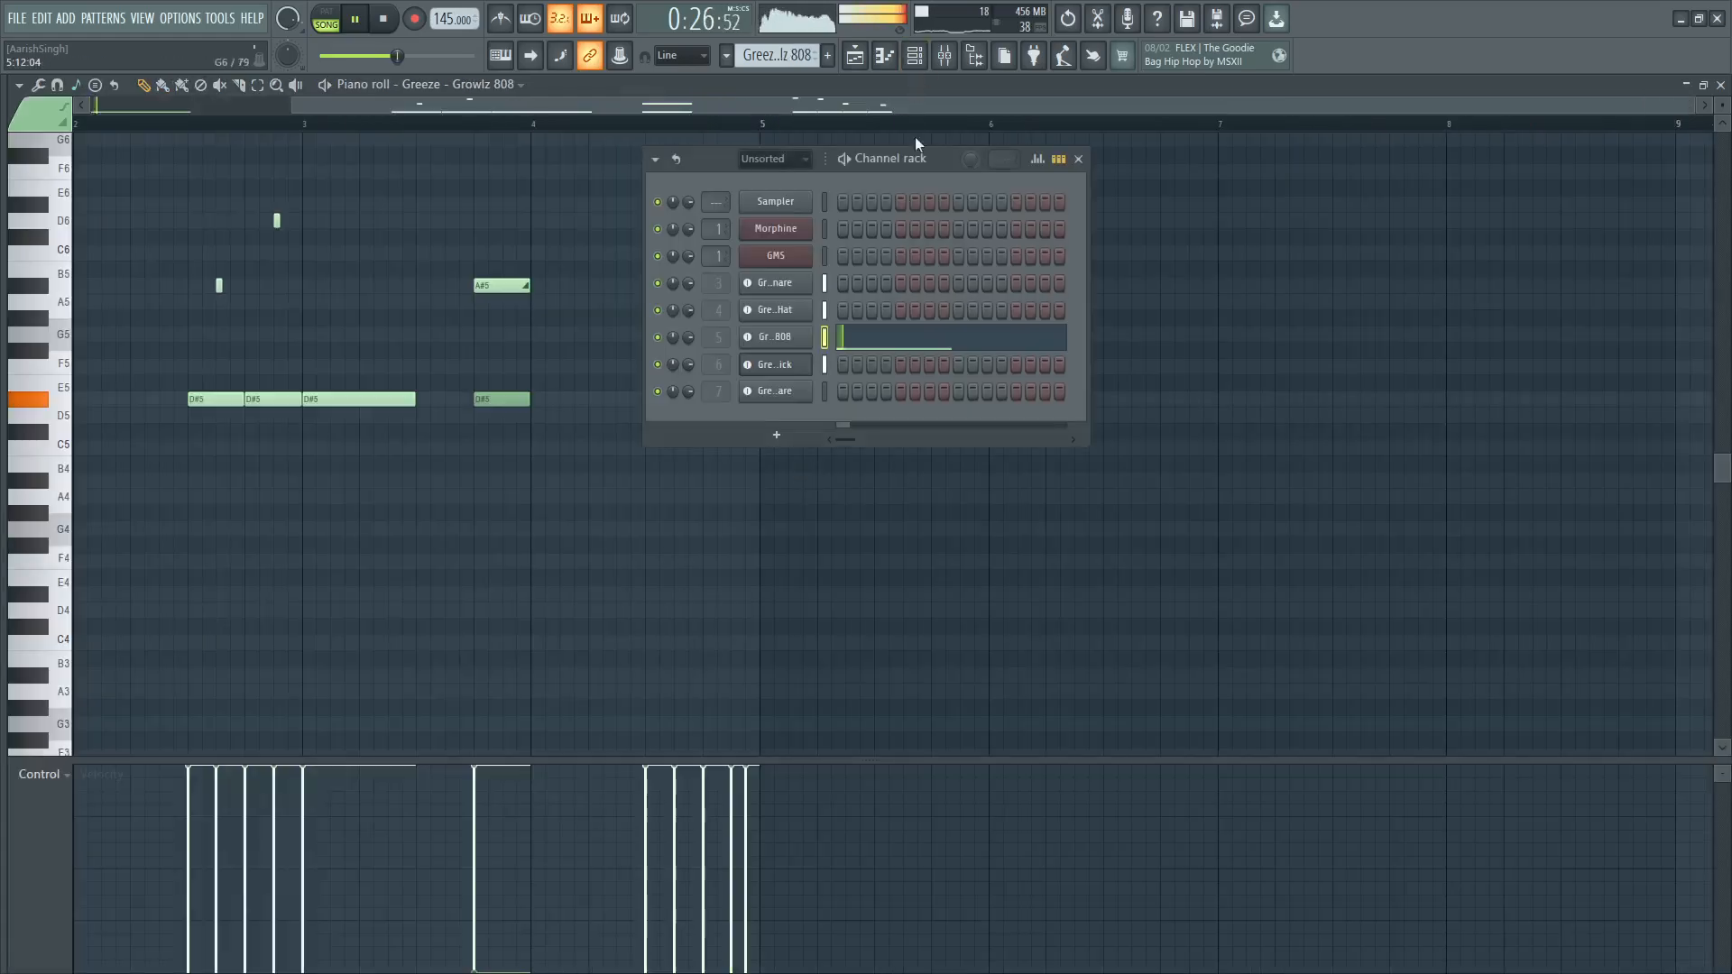
left_click(781, 347)
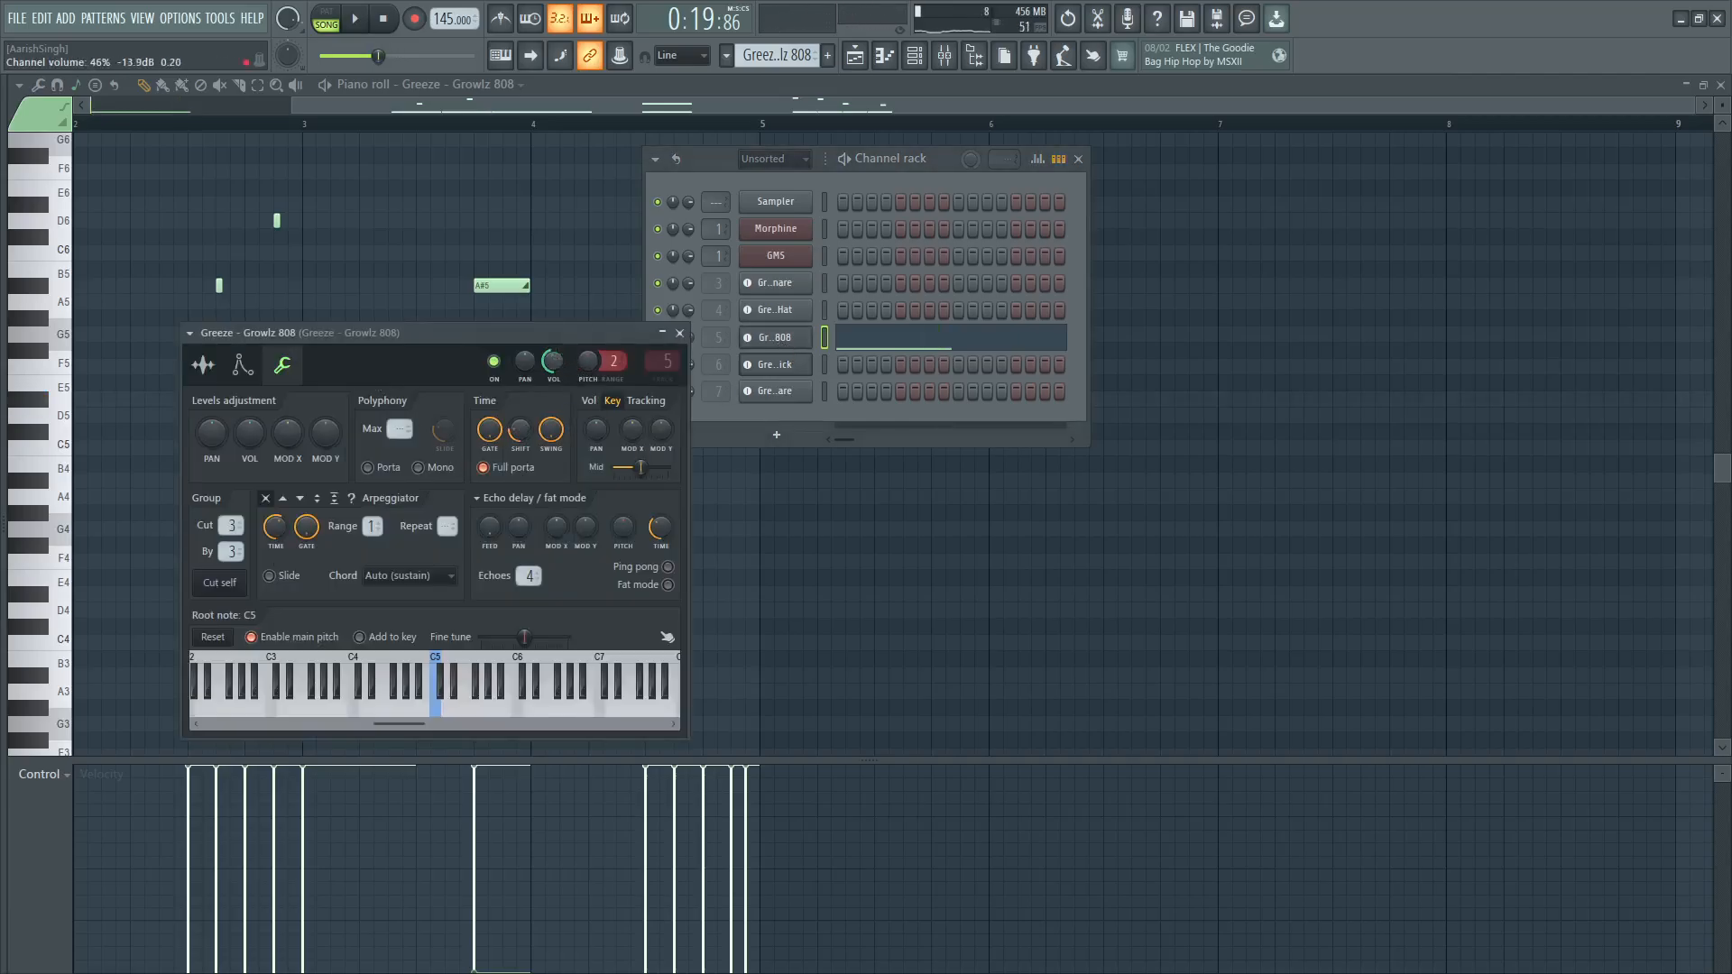
left_click(812, 341)
left_click(815, 343)
key("alt+F8")
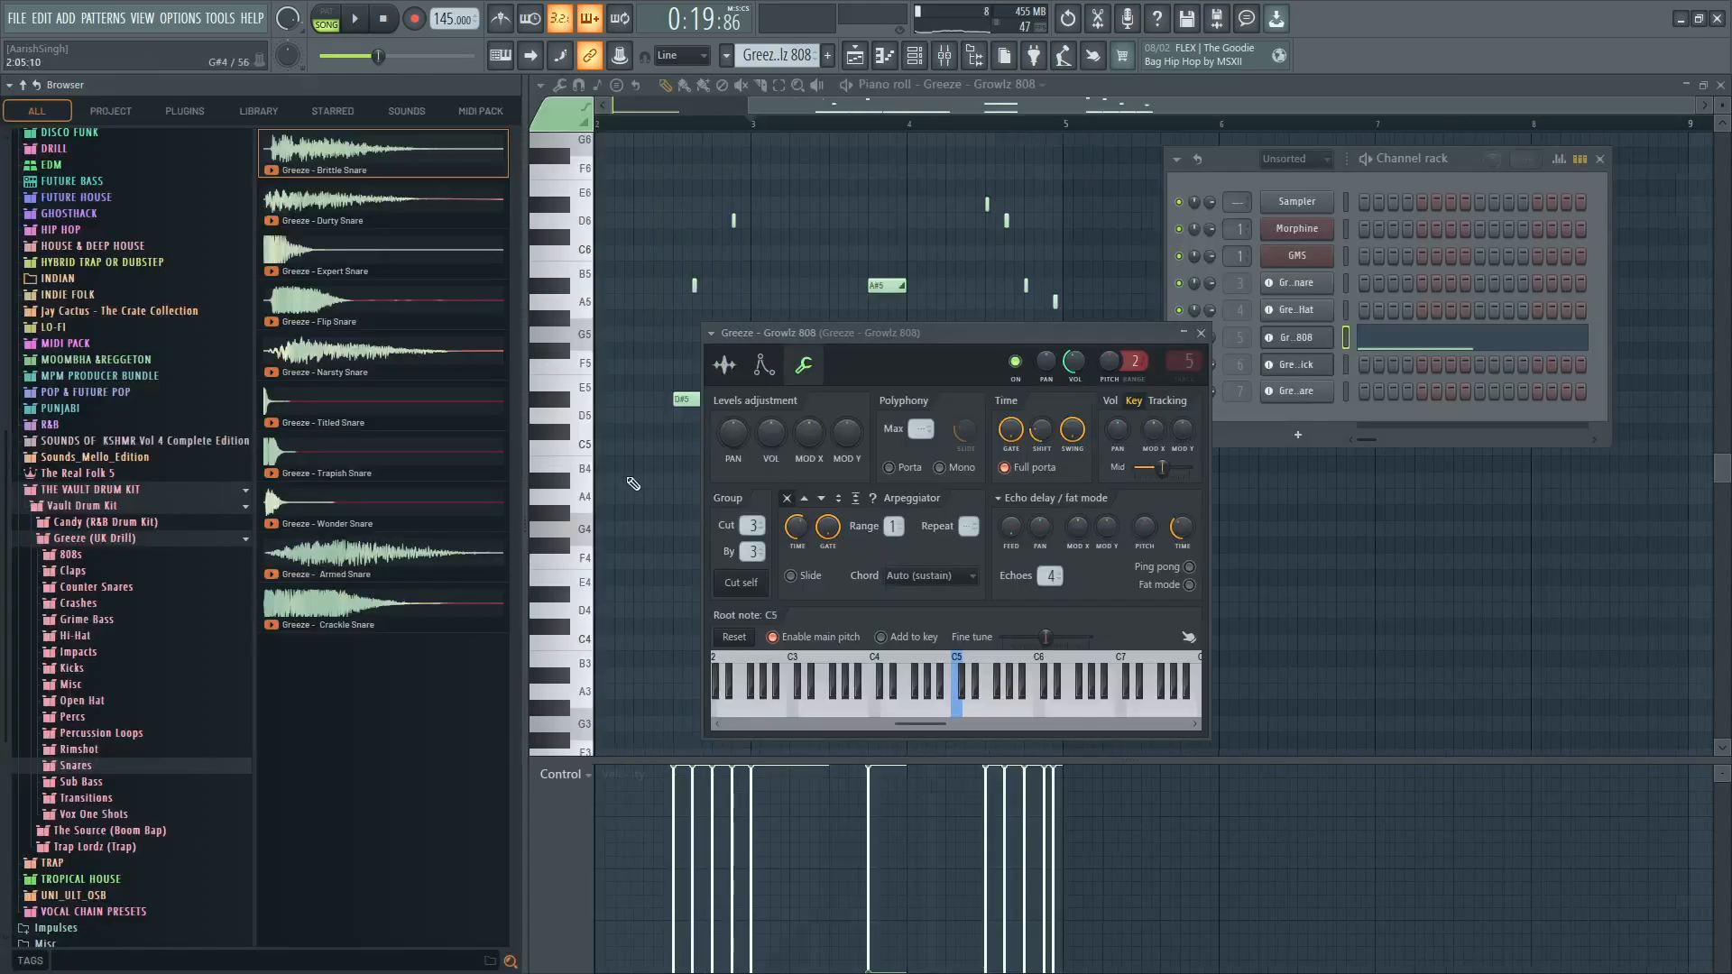
key("alt+F8")
left_click(203, 366)
key("alt+F8")
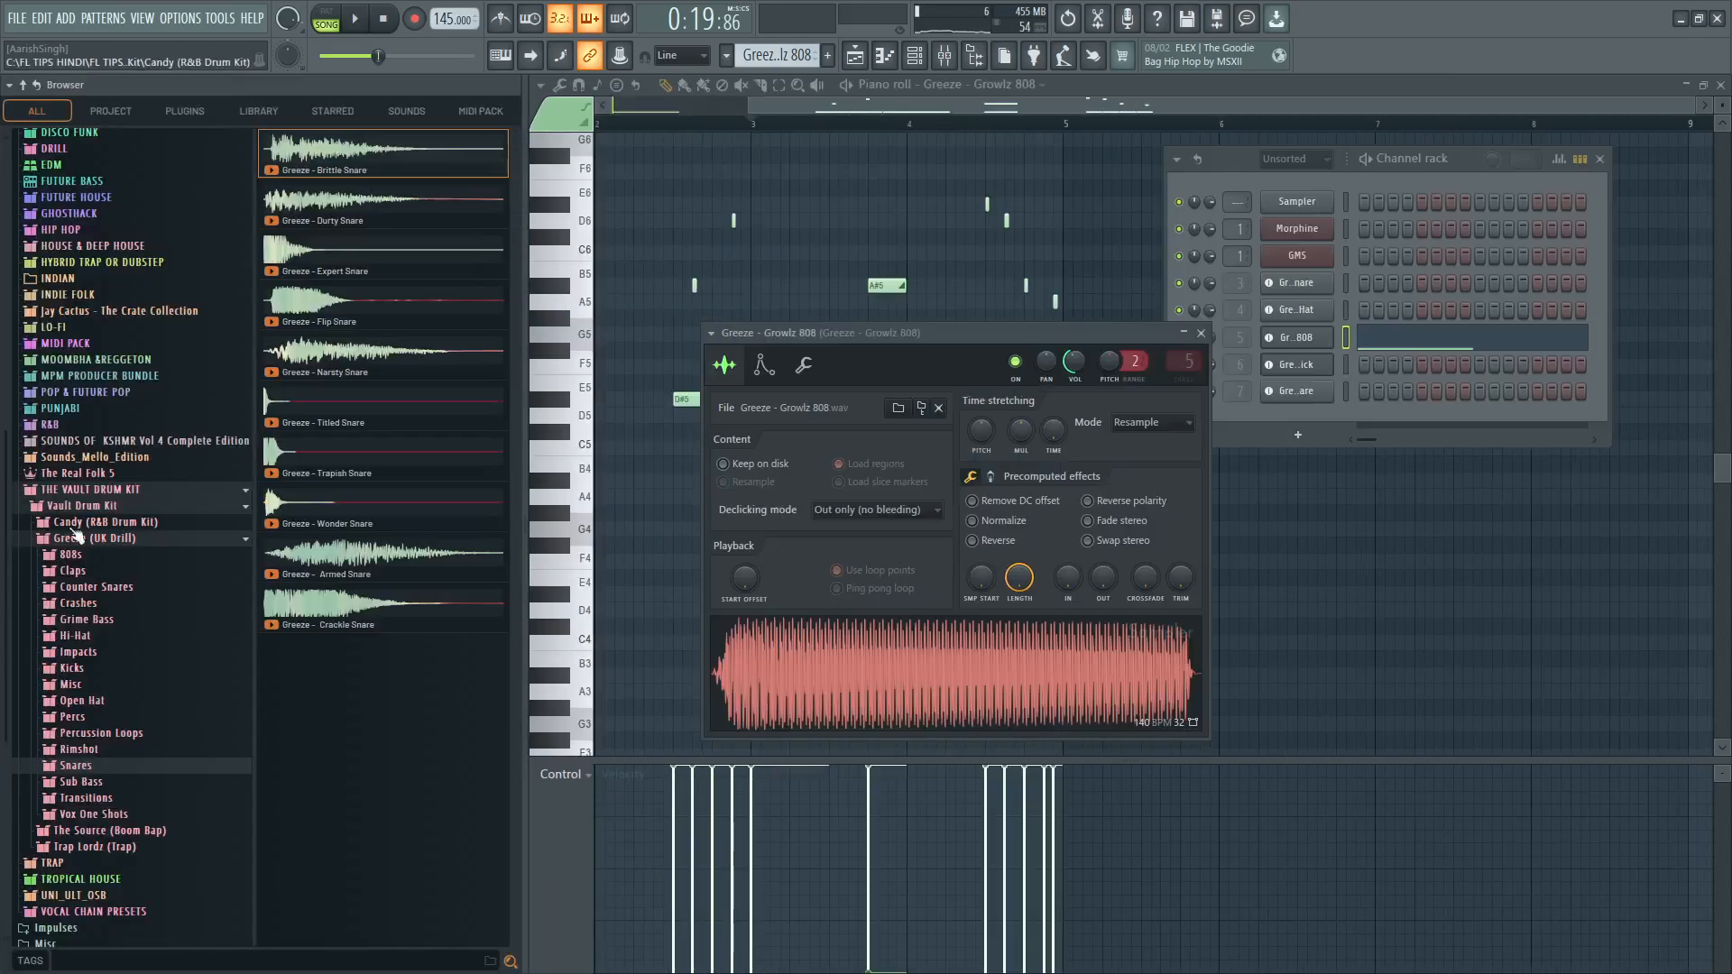
left_click(74, 556)
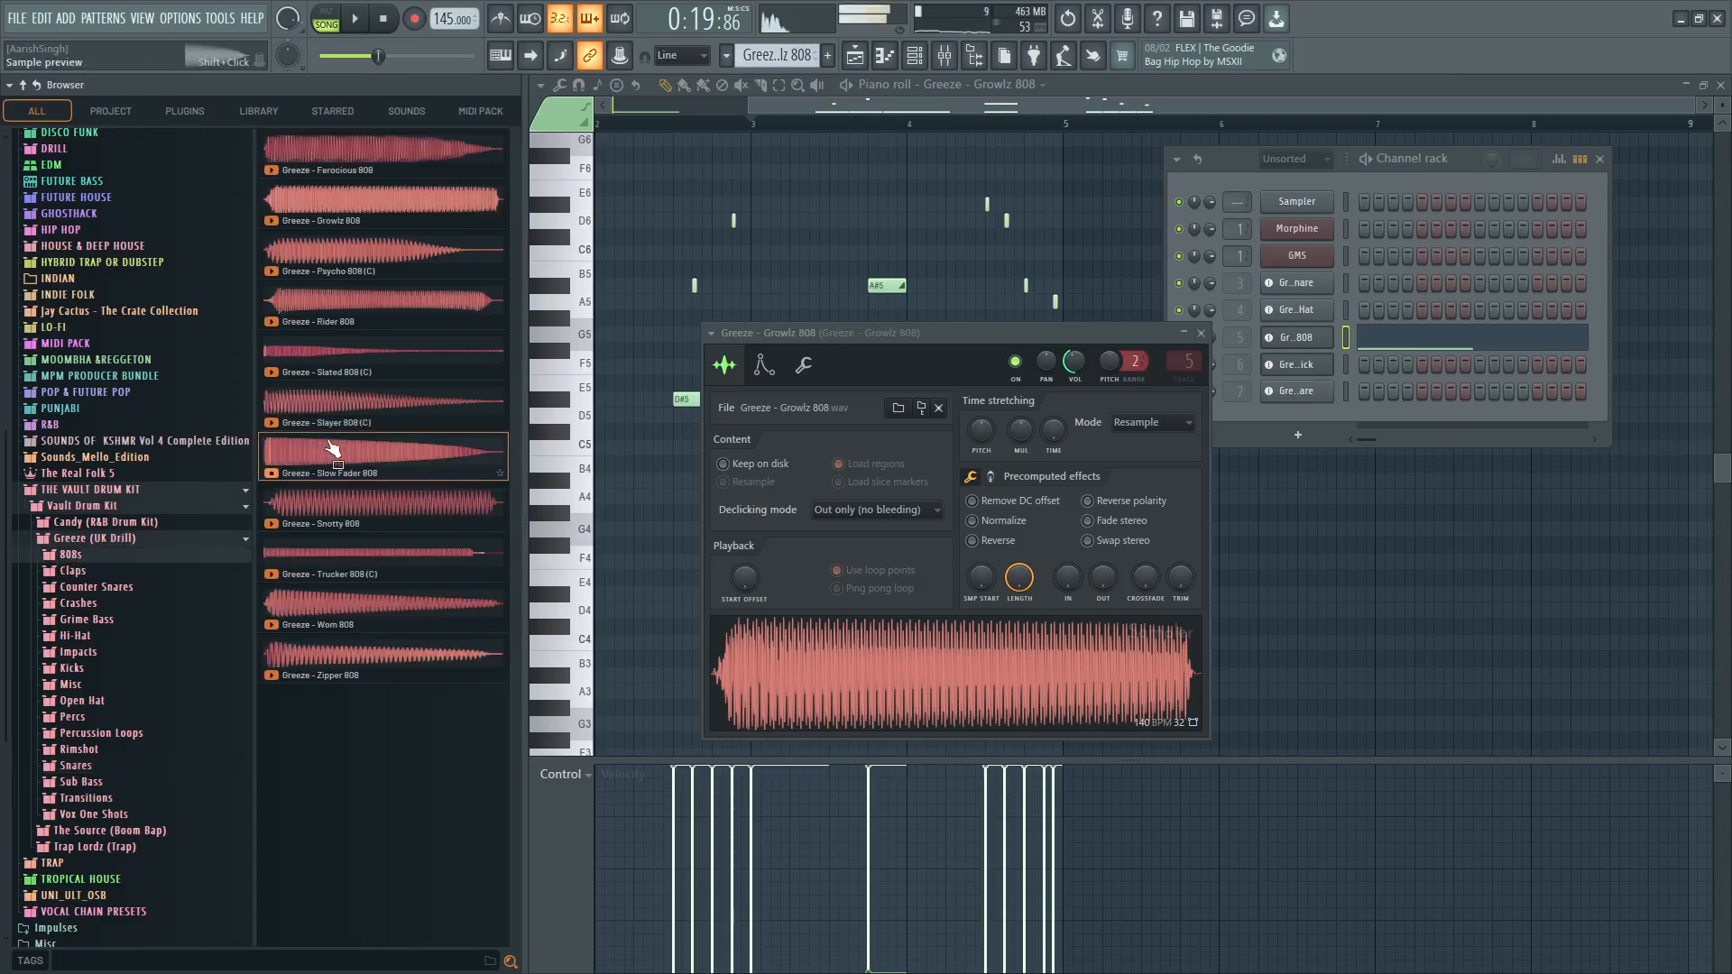
left_click_drag(463, 554, 481, 675)
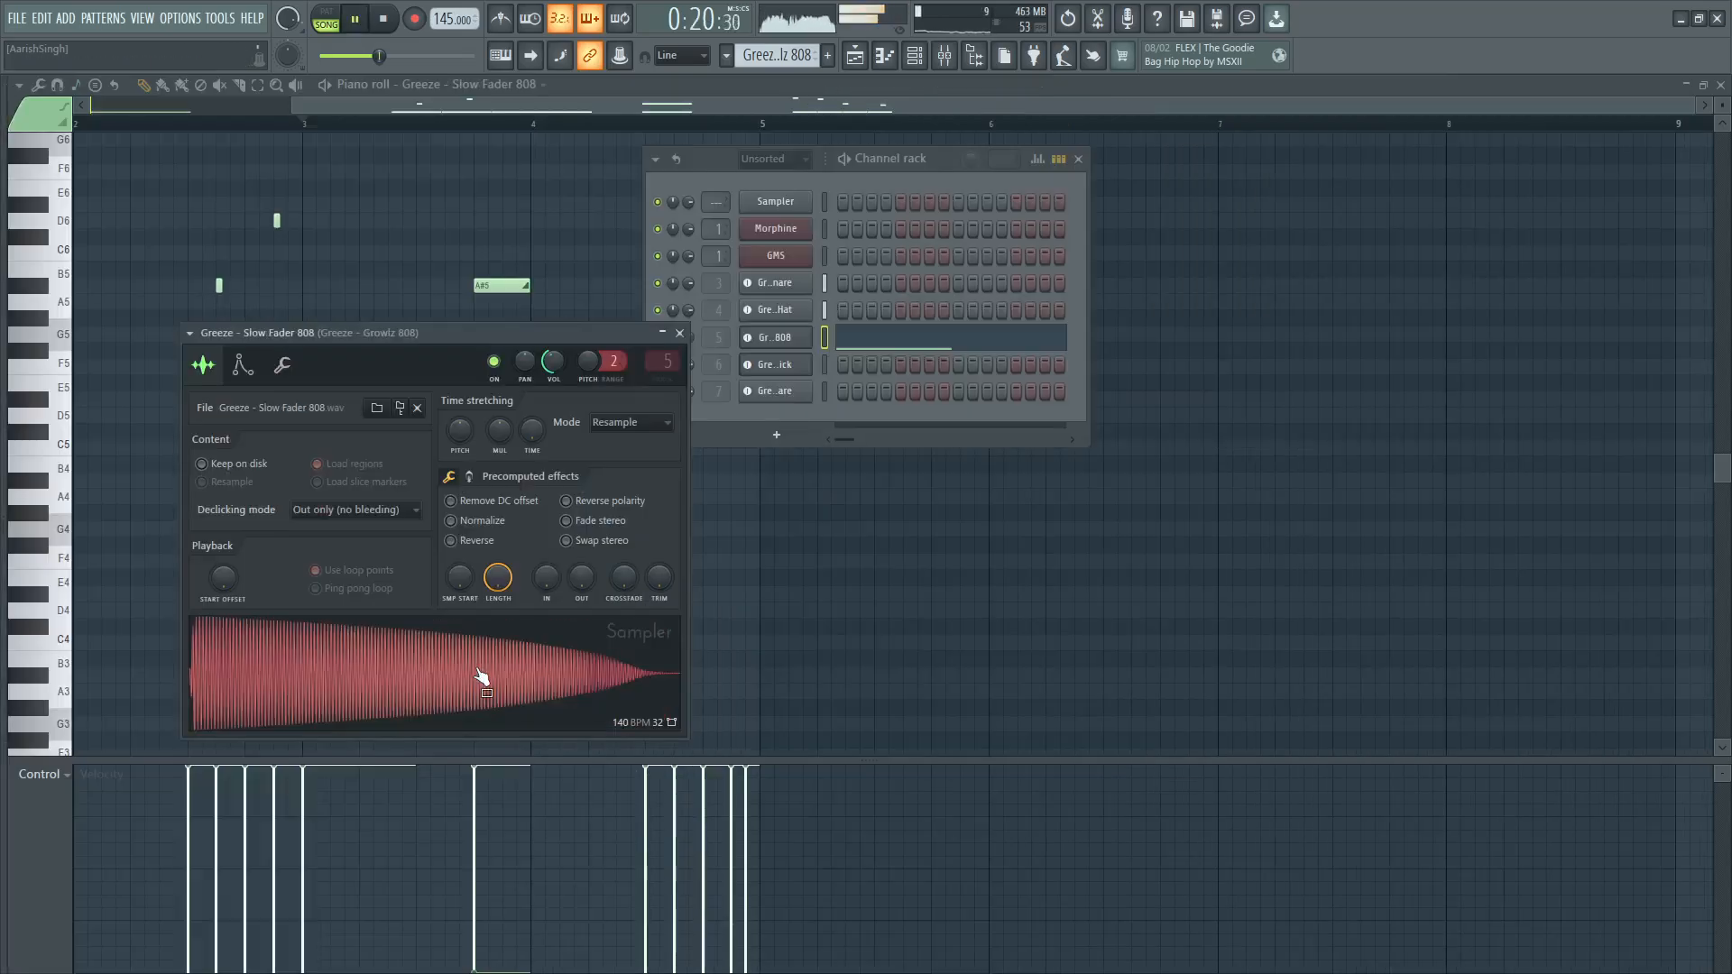
Play the arrangement in the Playlist to judge the Slow Fader 808 sound from bar 17 onward.
left_click(854, 56)
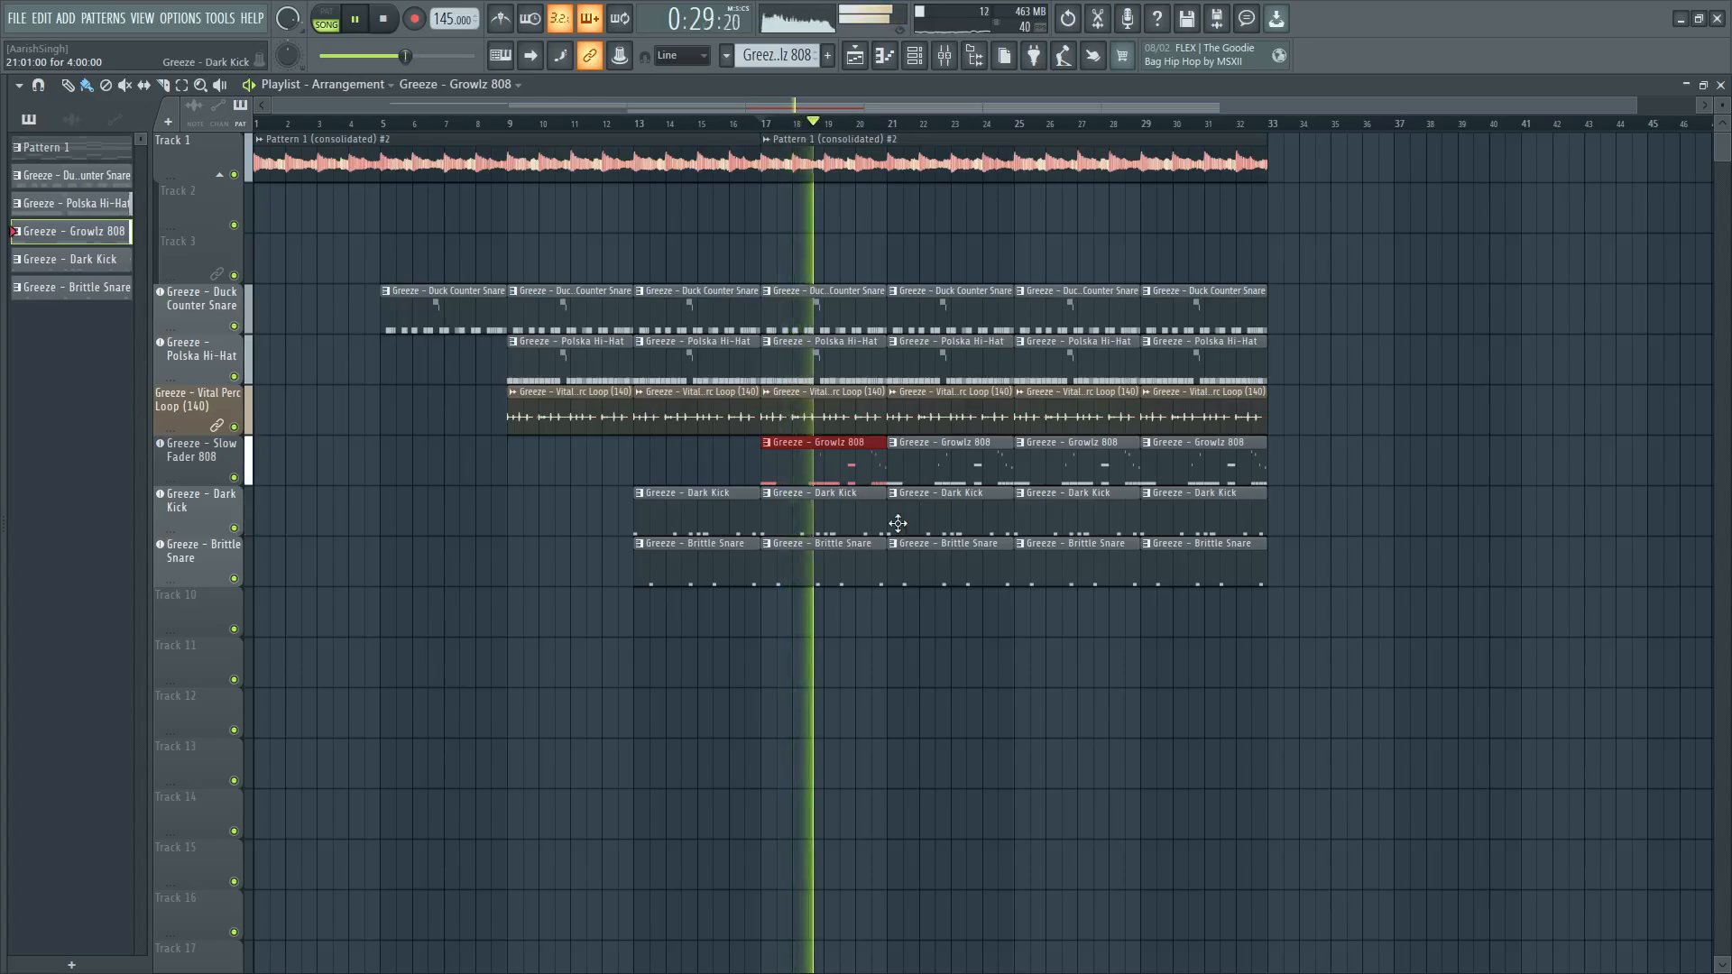
left_click(917, 59)
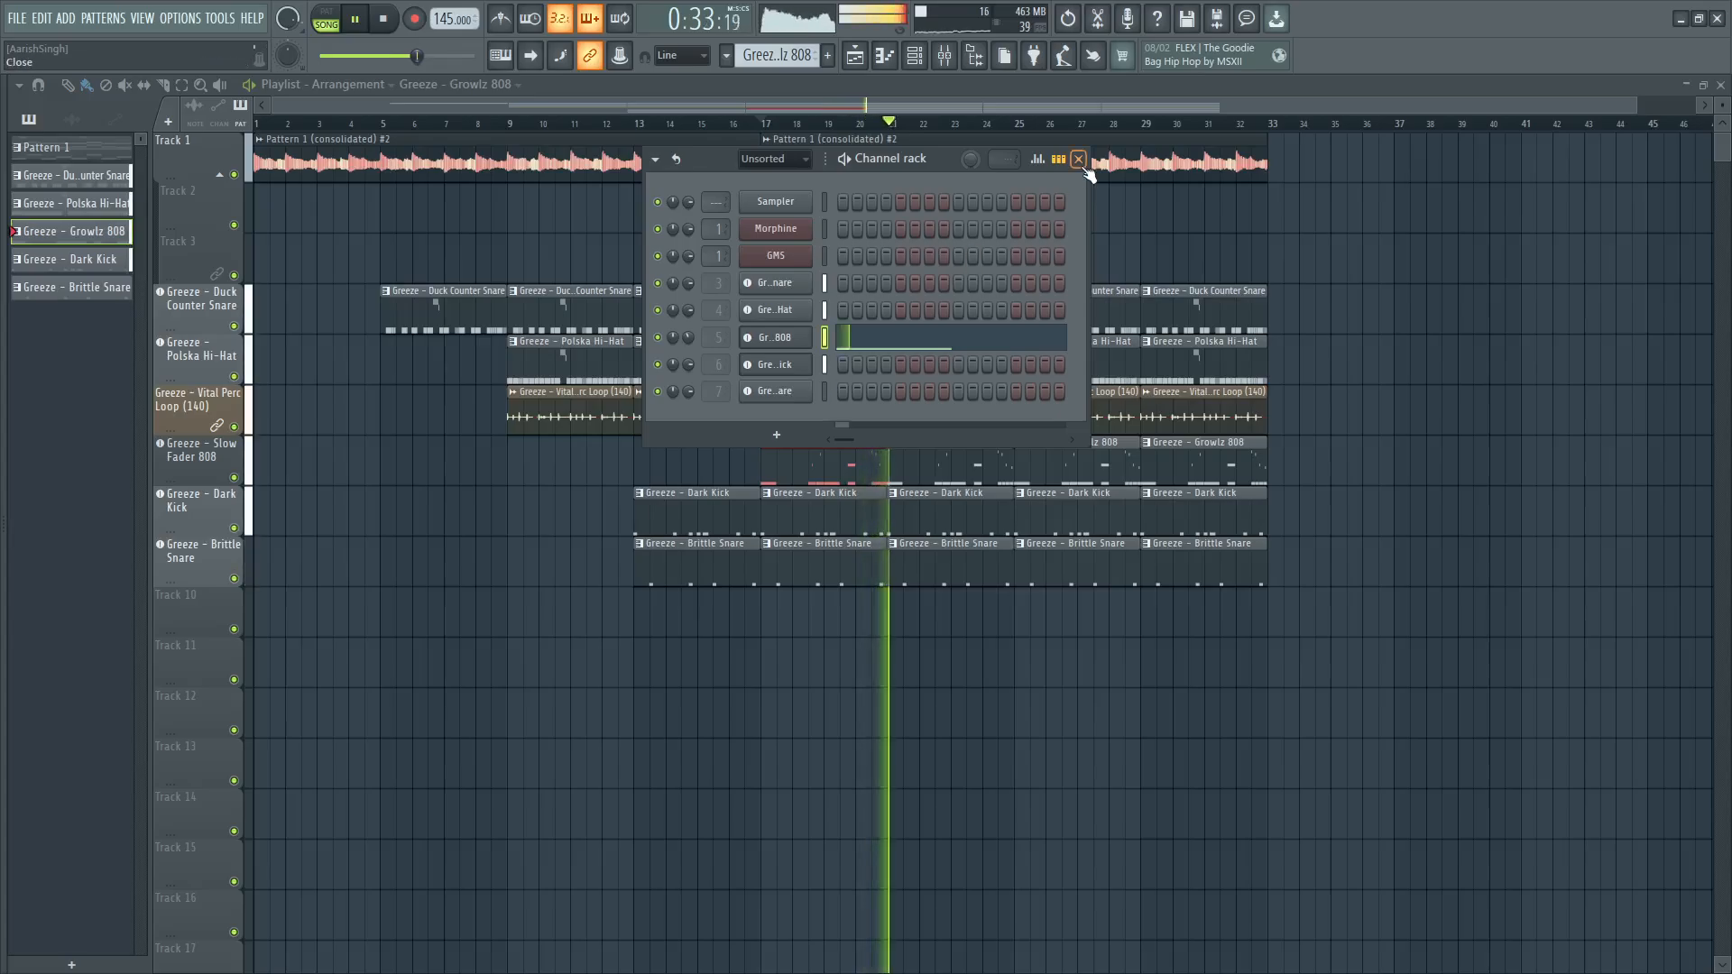
key("F6")
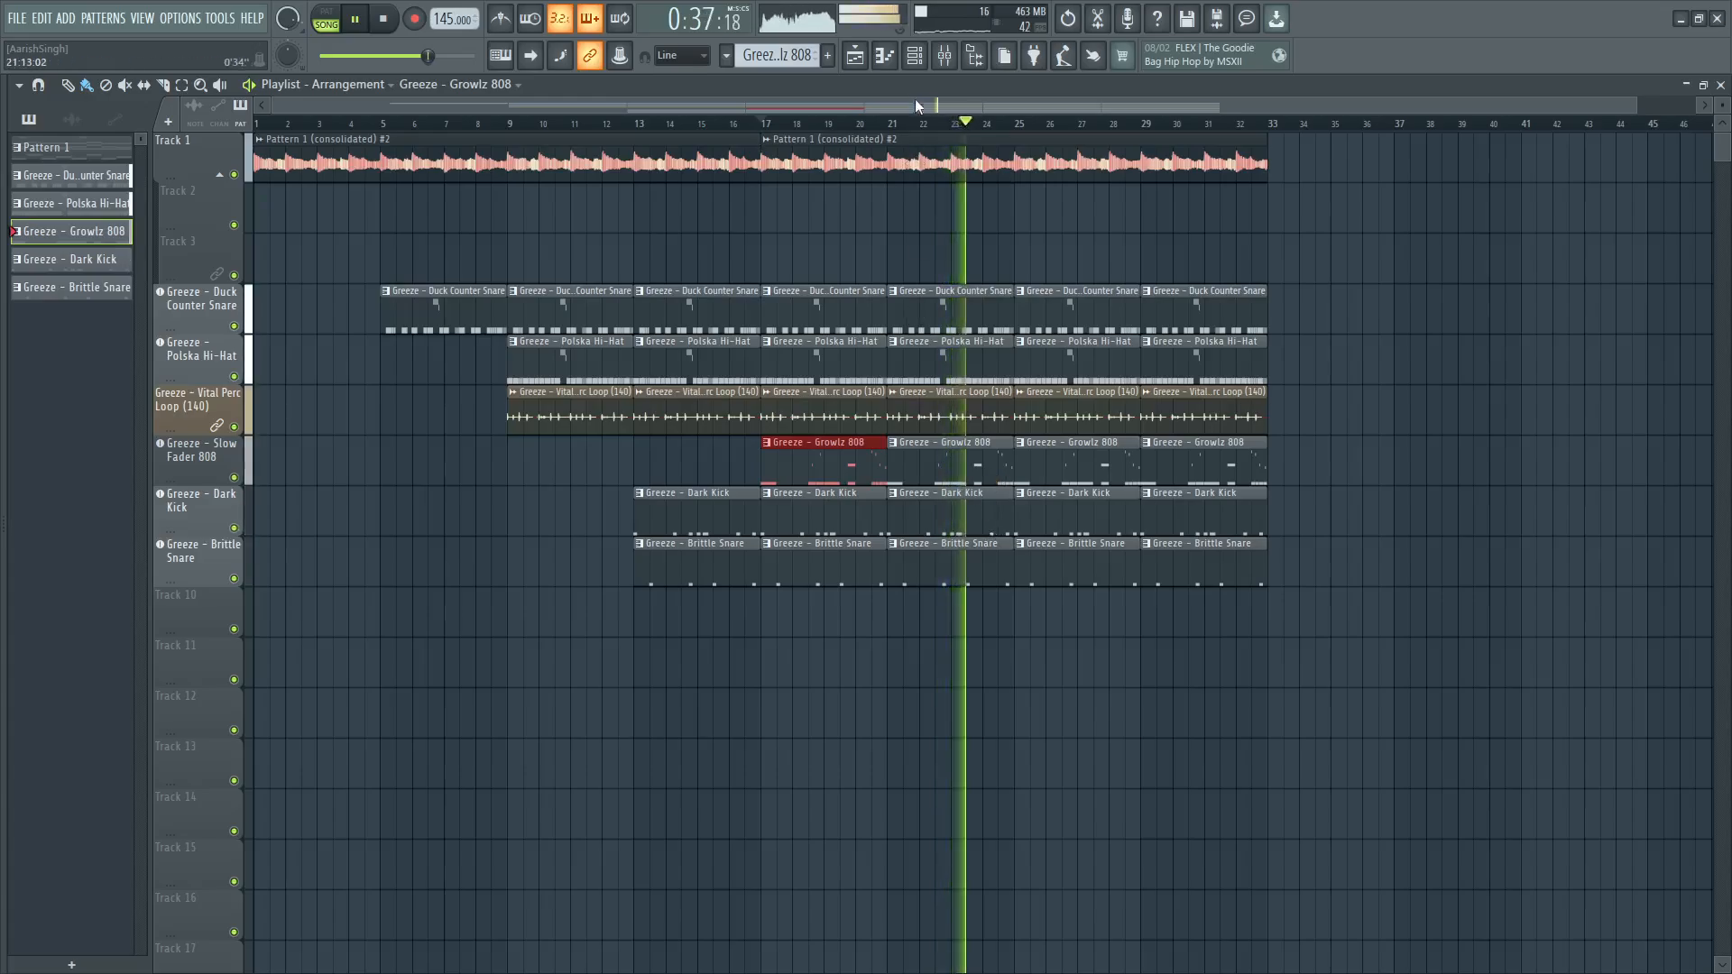
key("F6")
key("space")
Replace the 808 channel's sample with Snotty 808 and play the arrangement from bar 17.
left_click(777, 337)
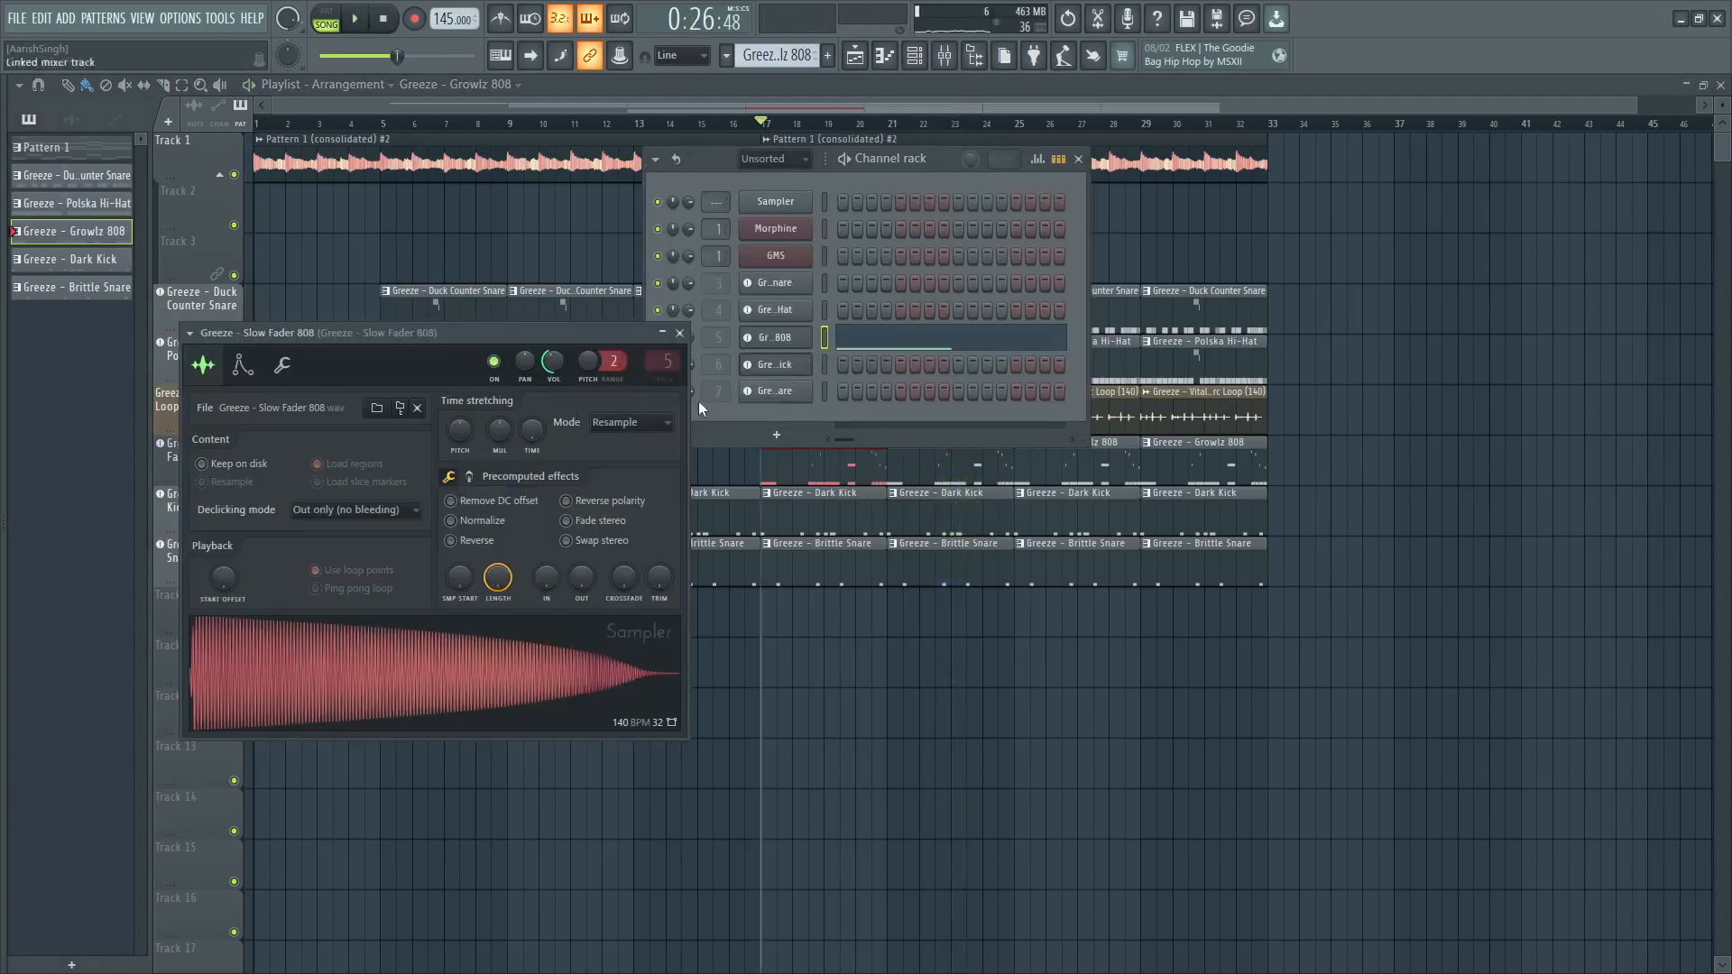
key("alt+F8")
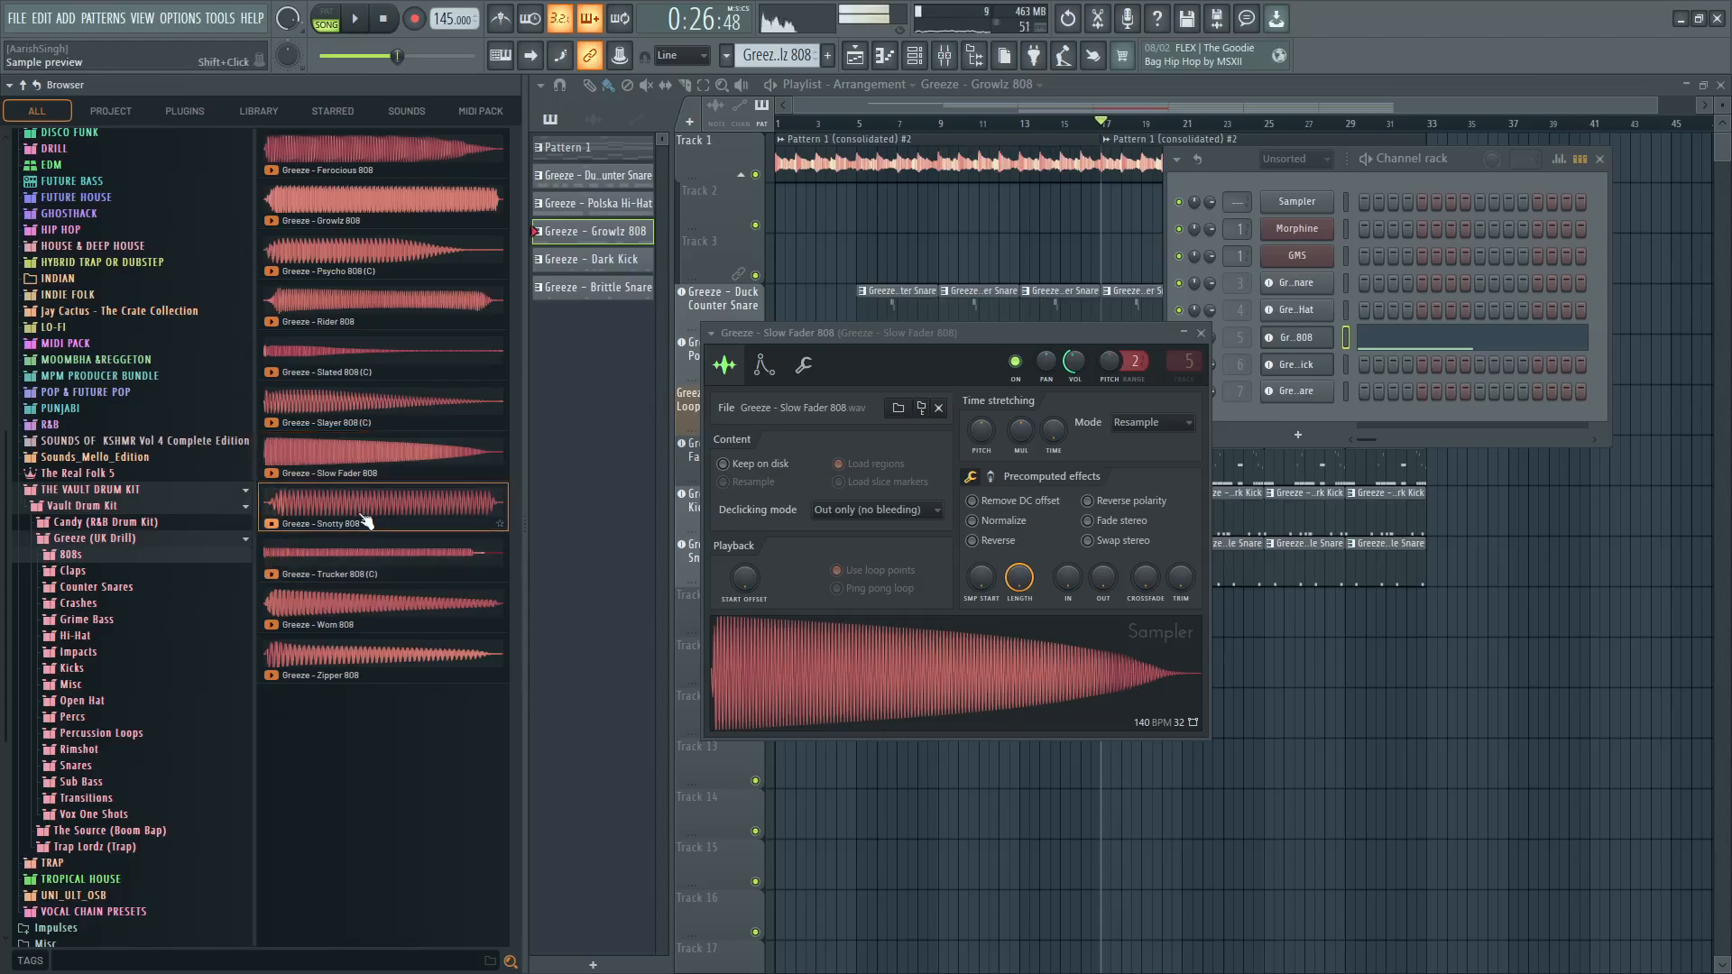
left_click_drag(362, 510, 517, 665)
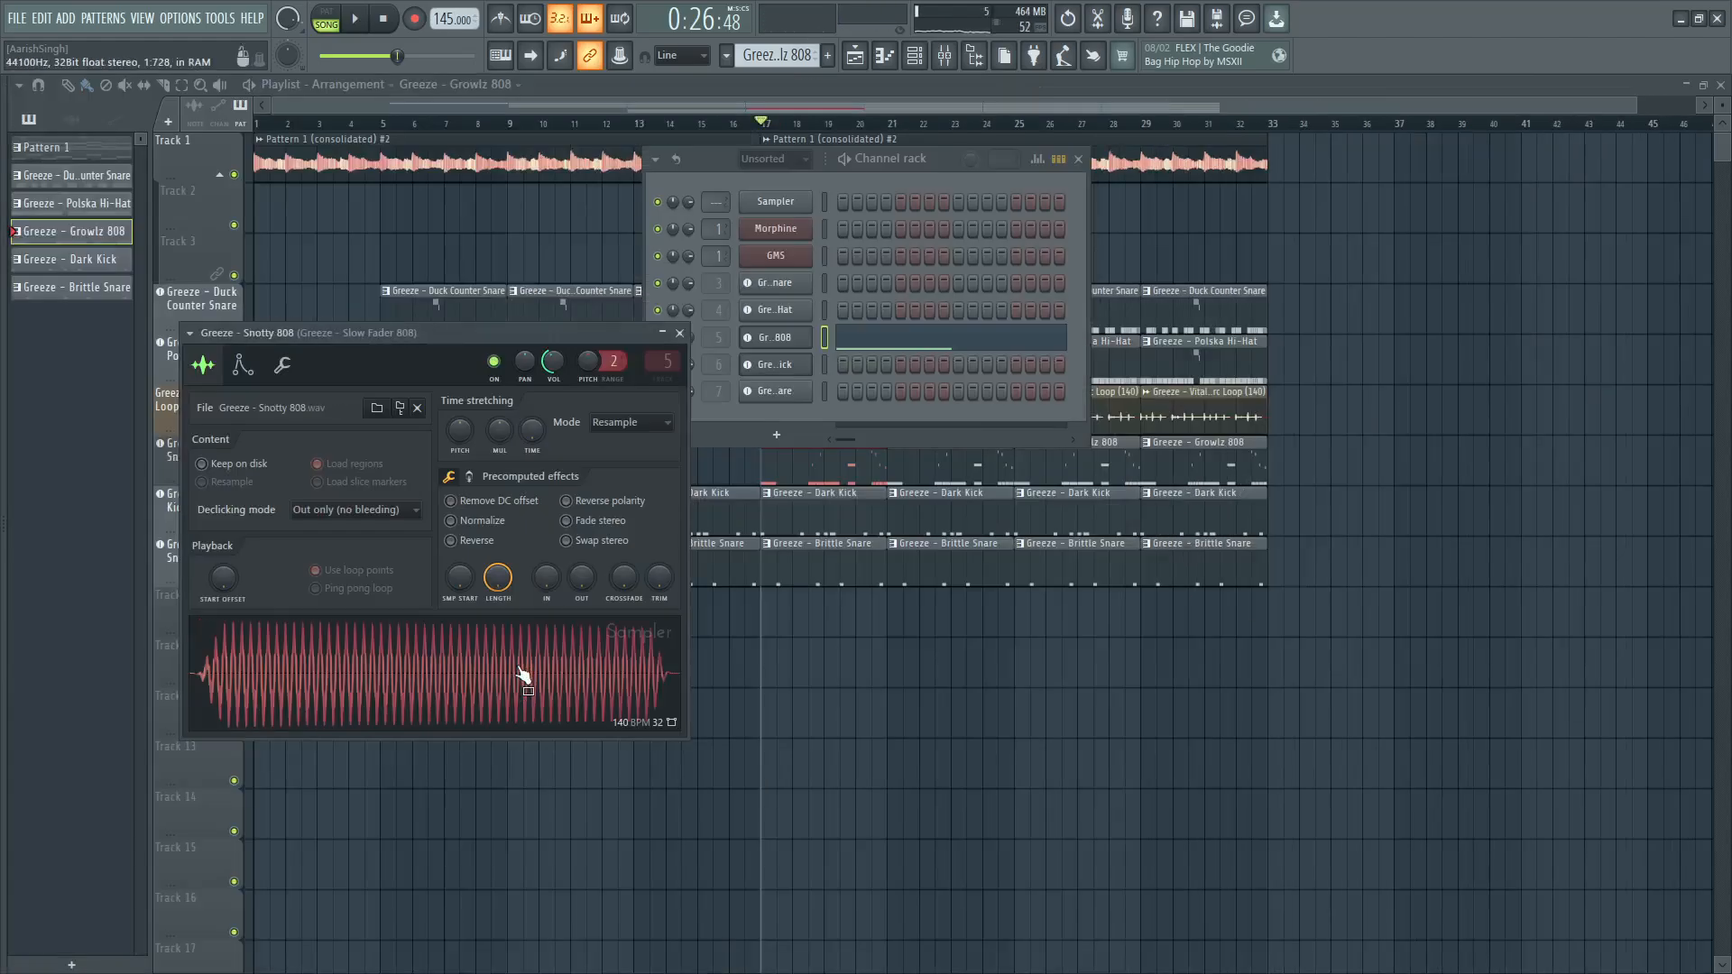
key("space")
Reset the Snotty 808 channel's volume to its default and close its settings and the Channel rack.
left_click(244, 366)
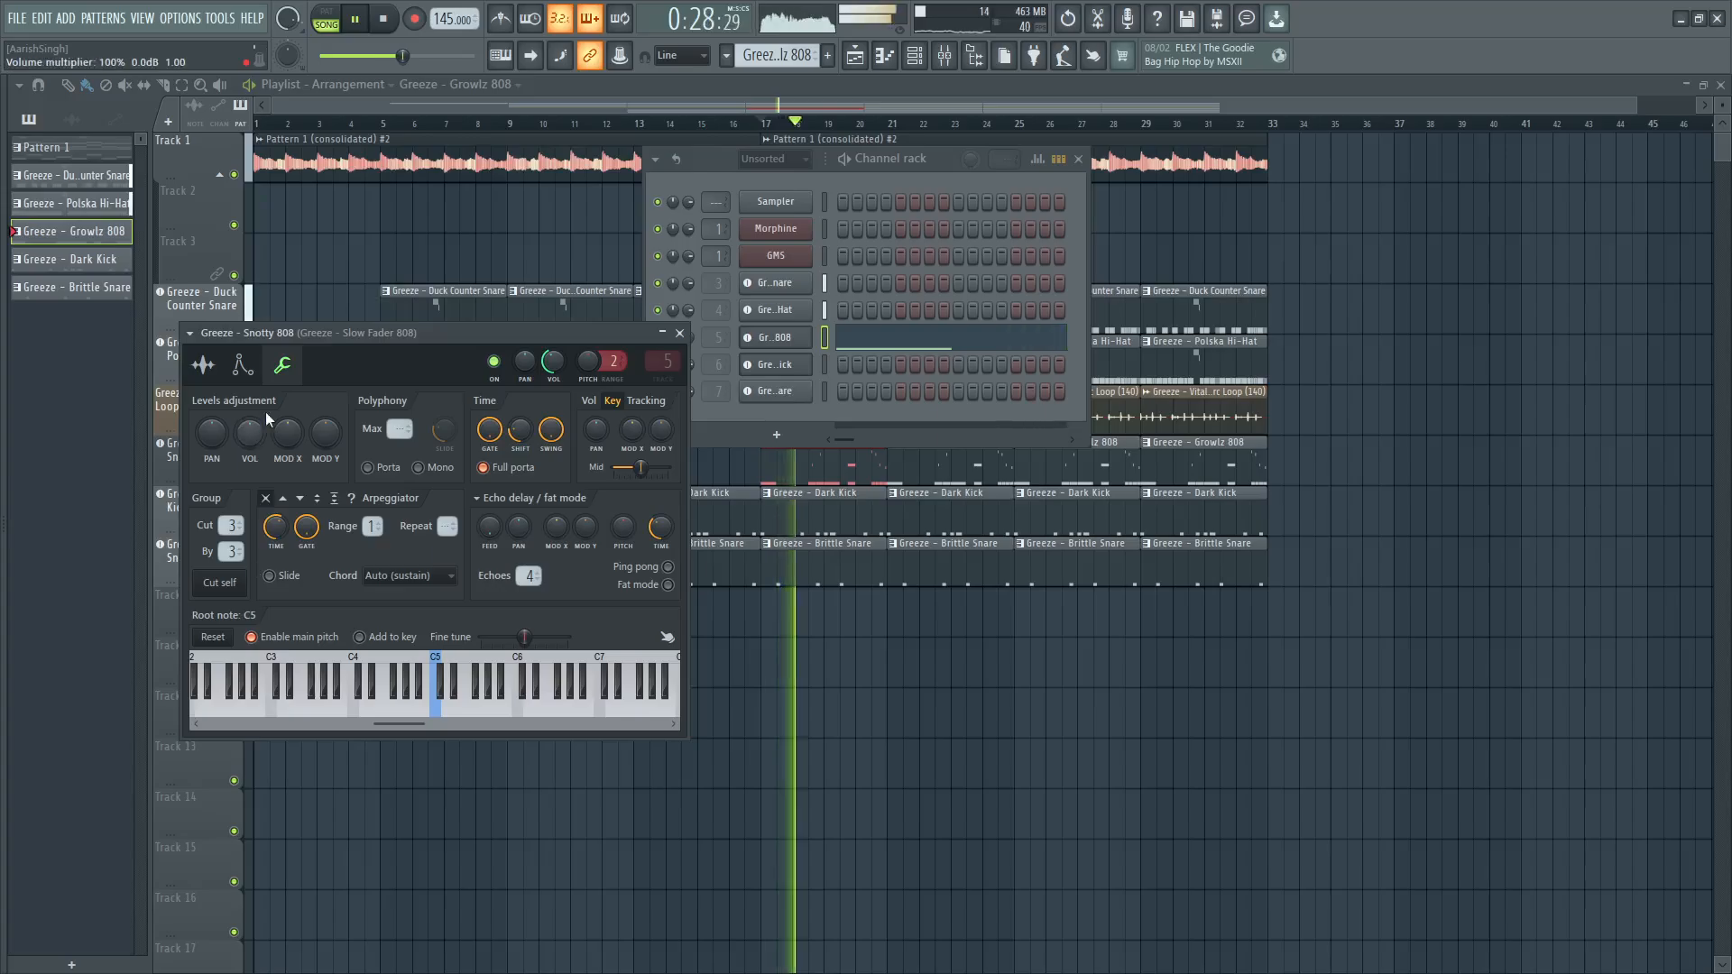
left_click(213, 367)
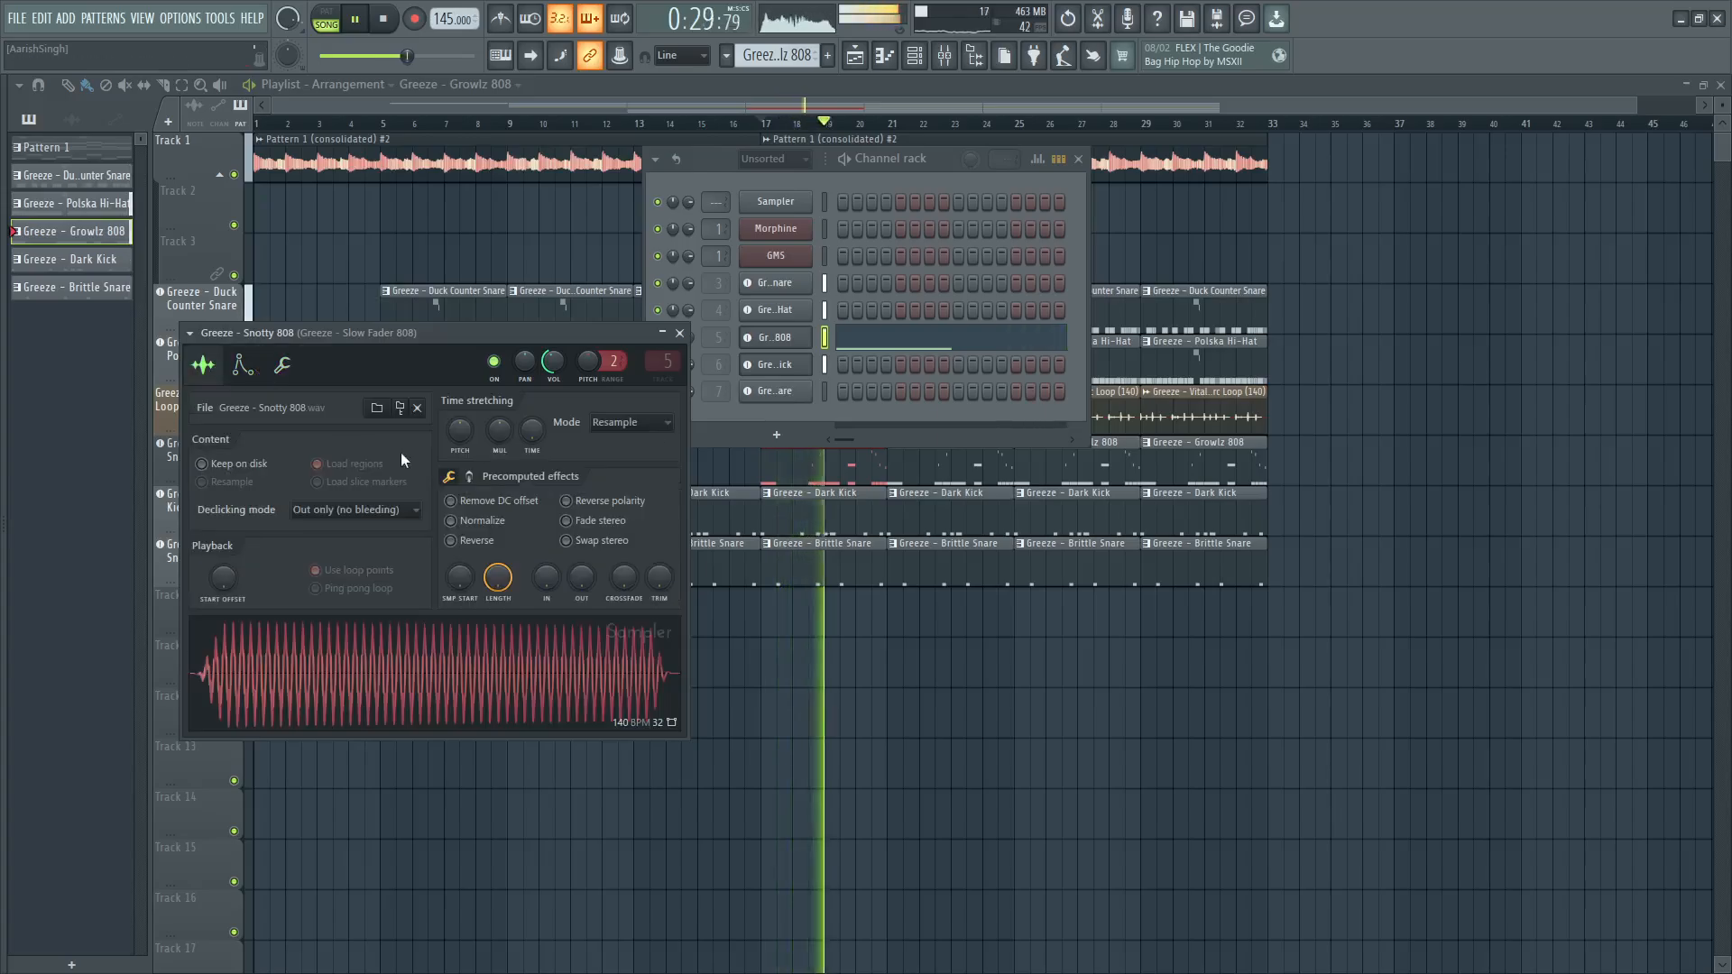
left_click(253, 365)
left_click(288, 367)
right_click(548, 361)
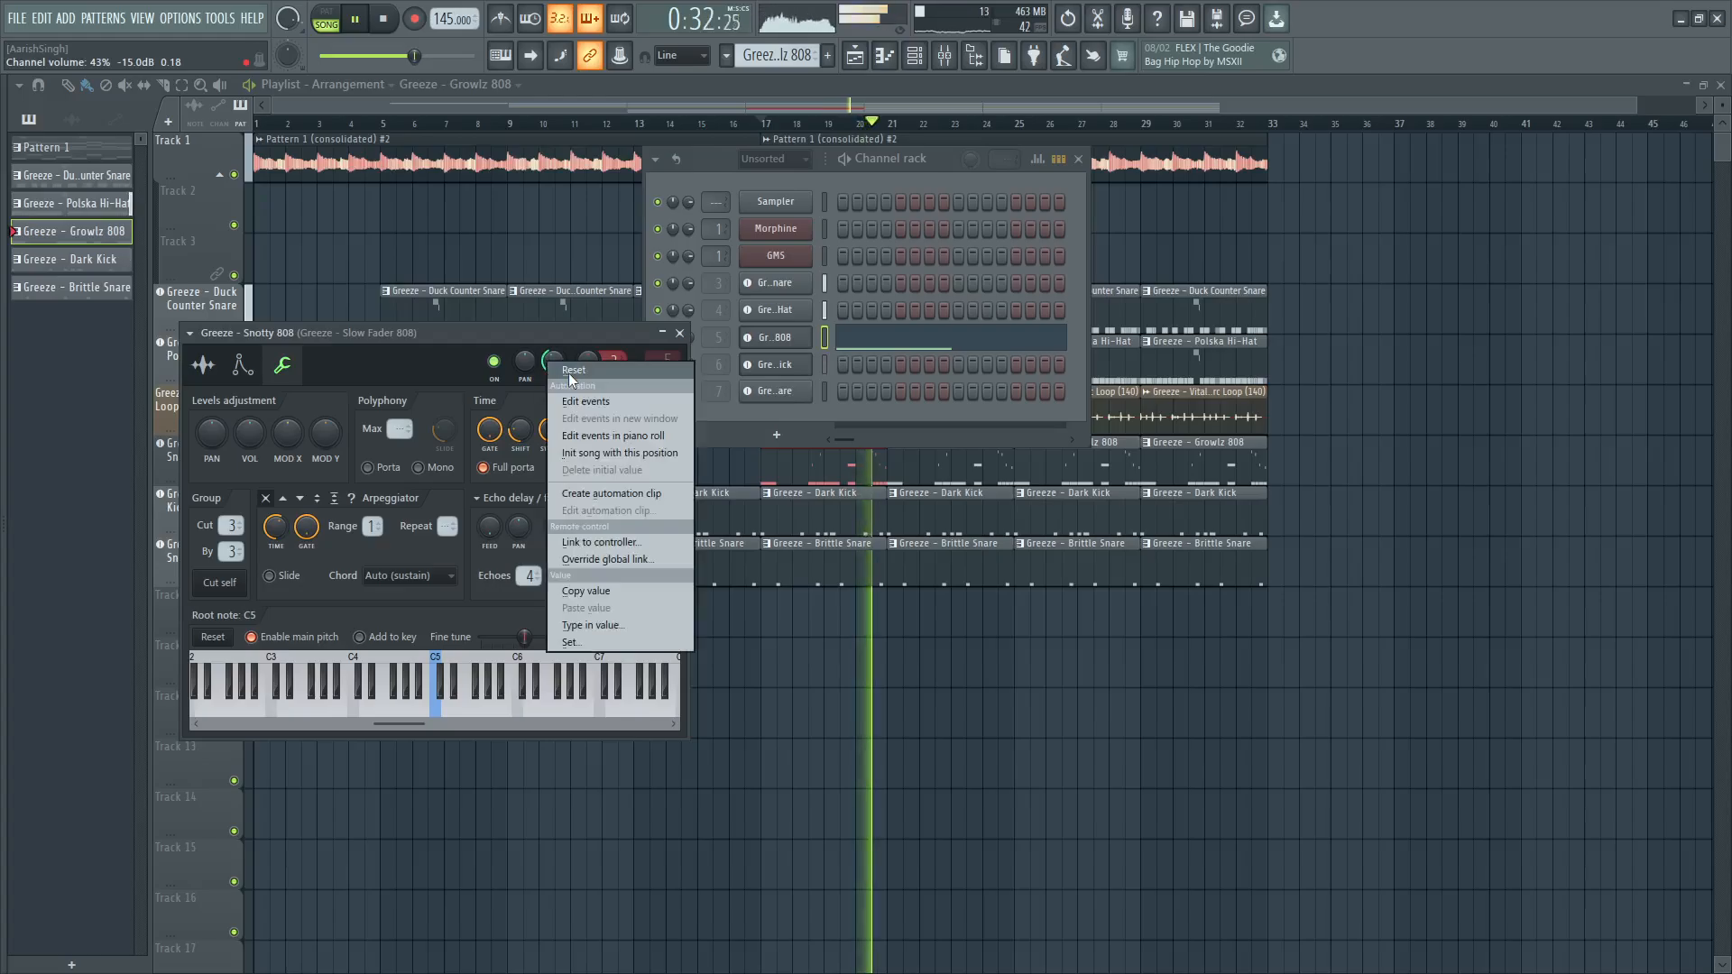
left_click(569, 373)
left_click(680, 333)
left_click(1079, 159)
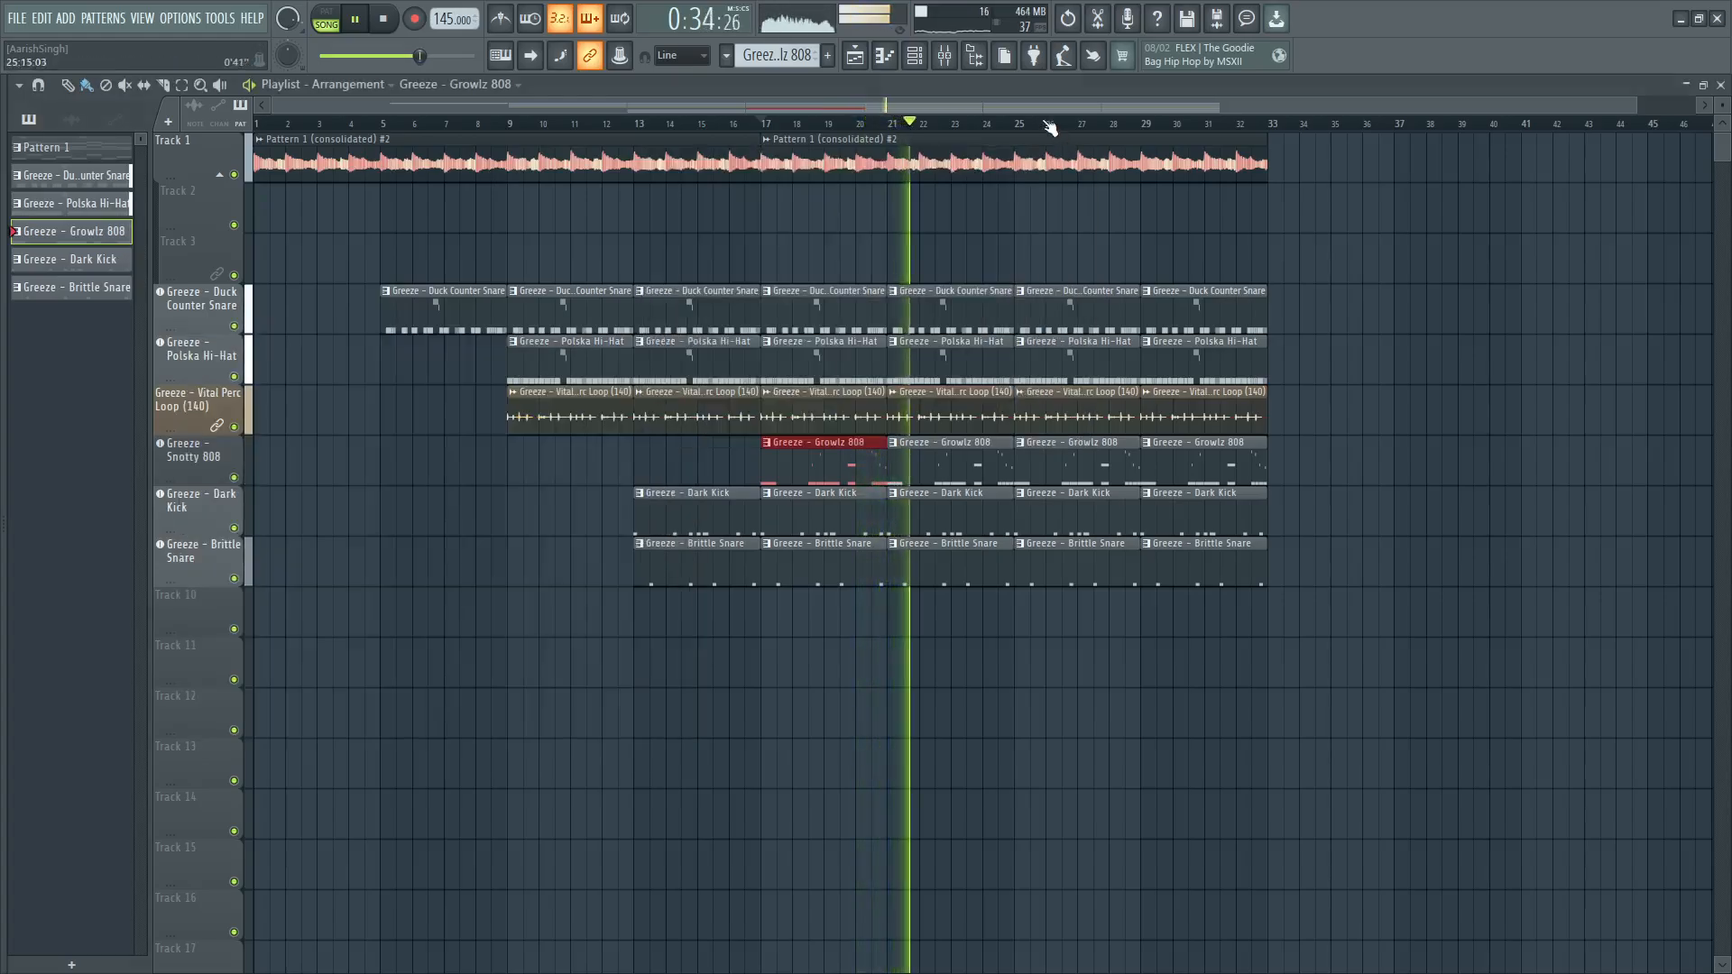
Delete the Vital Perc Loop from bars 9 to 16 and the percussion loop, kick and snare from bars 21 to 24, playing the result.
key("space")
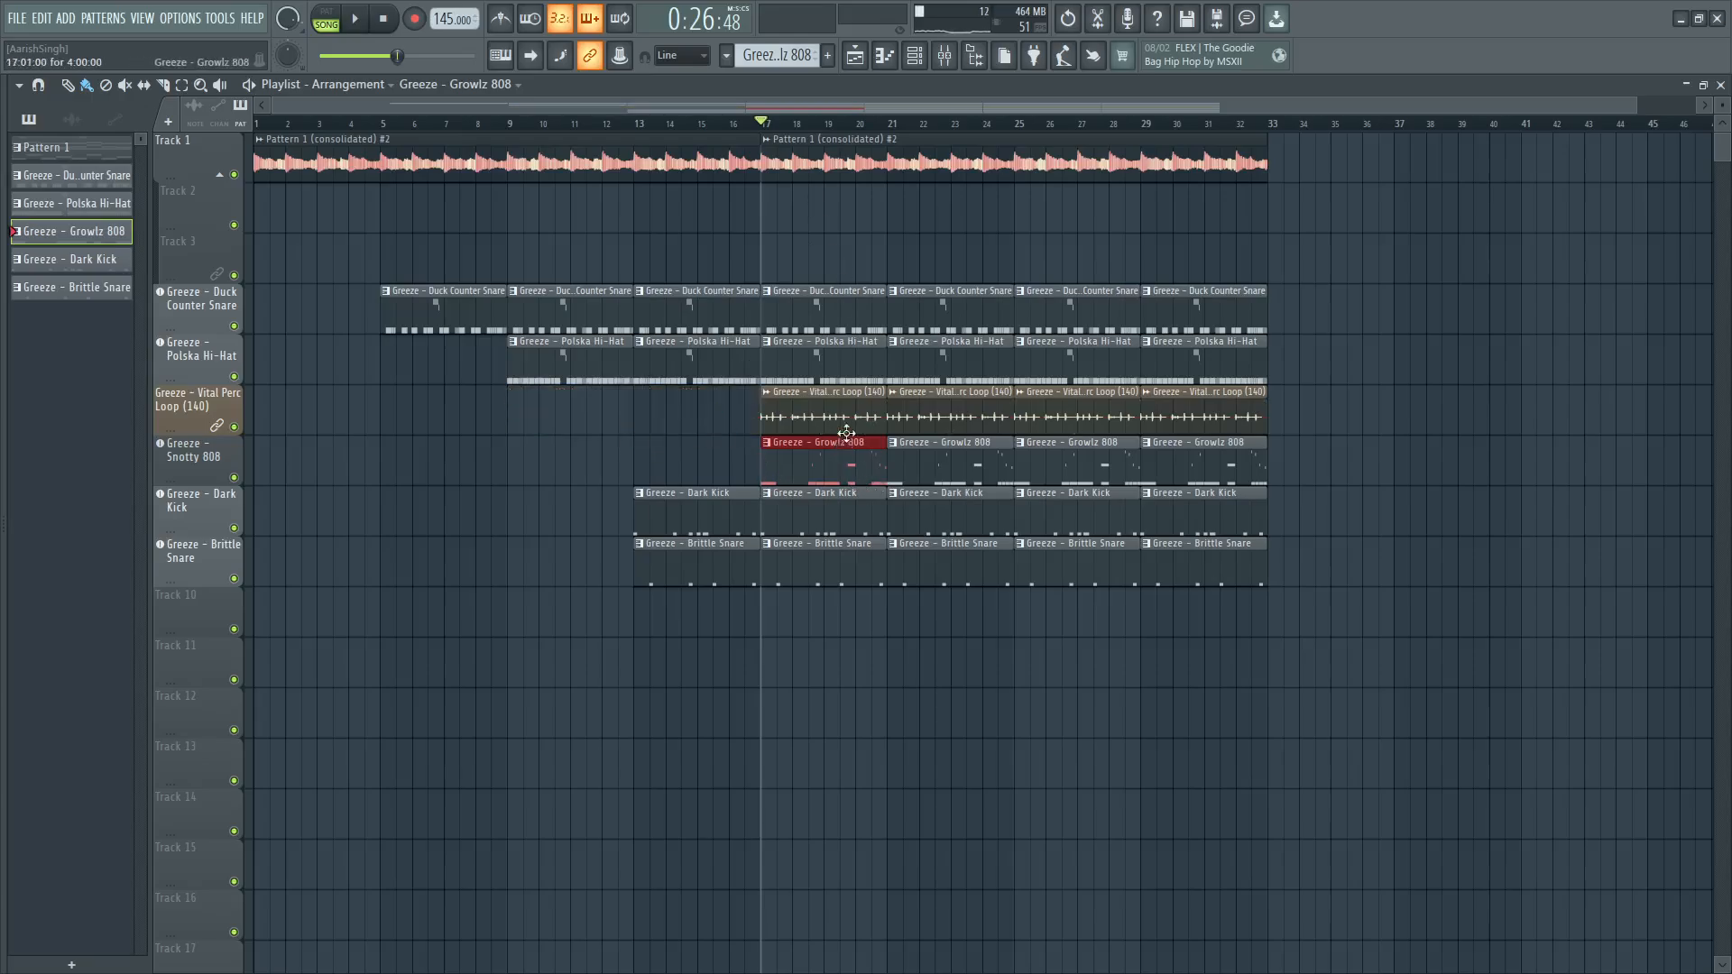
left_click_drag(1636, 100, 1642, 101)
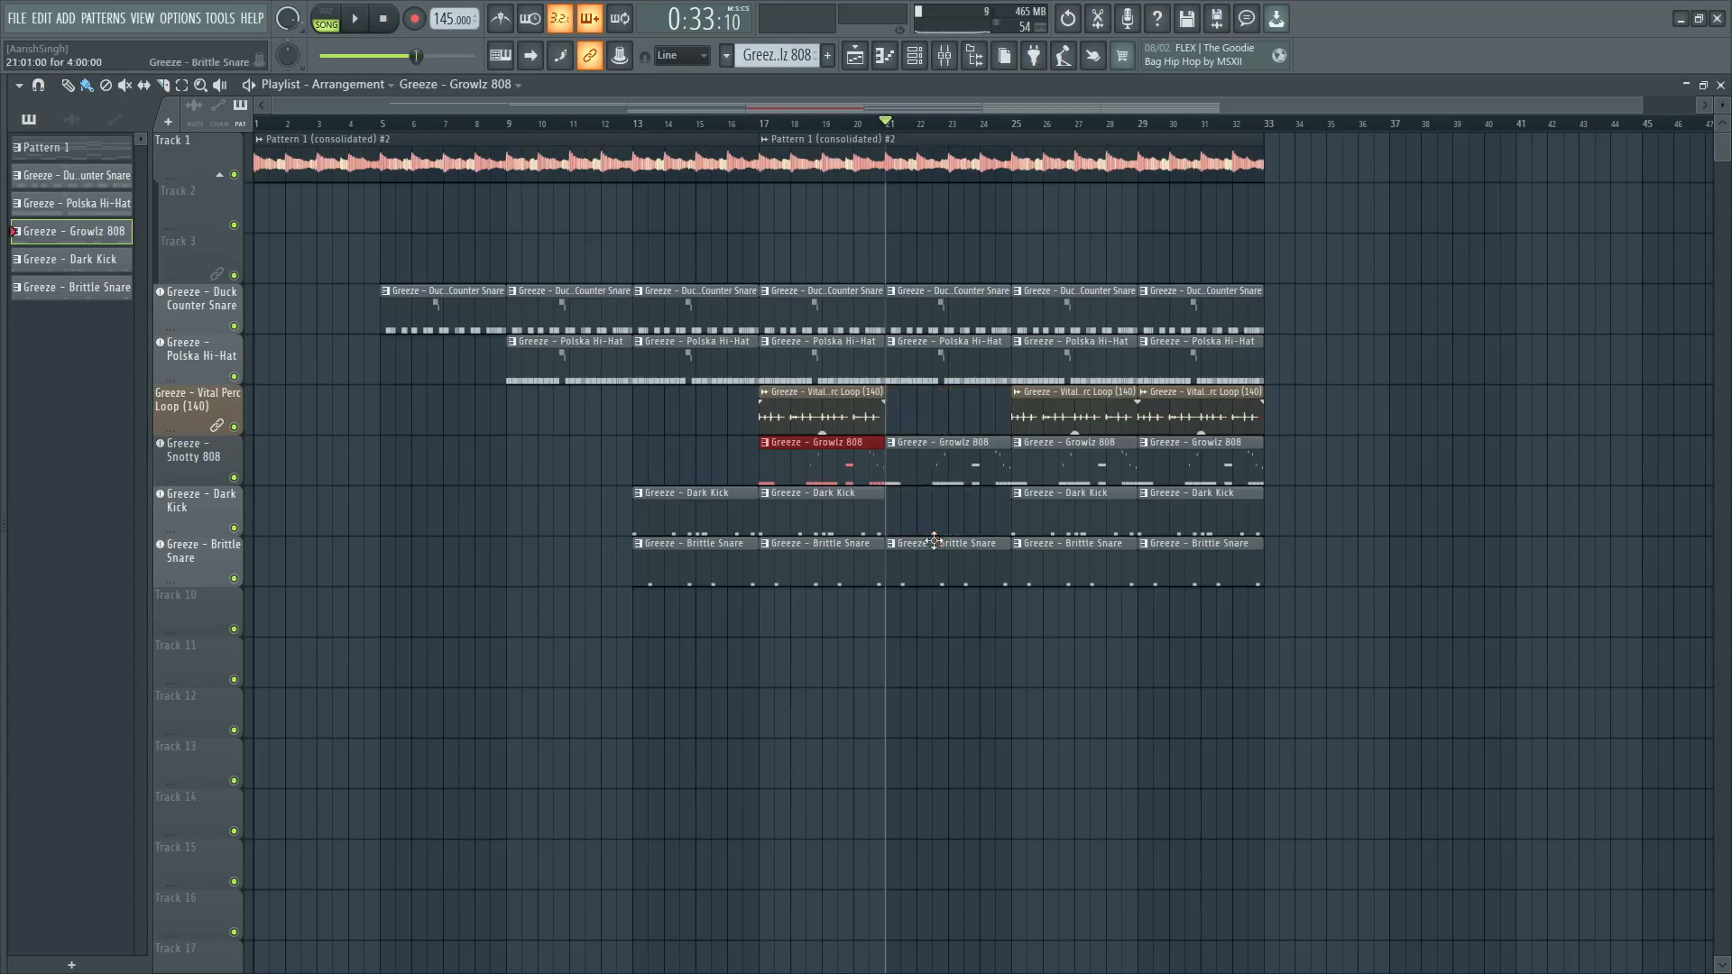
left_click(852, 126)
key("space")
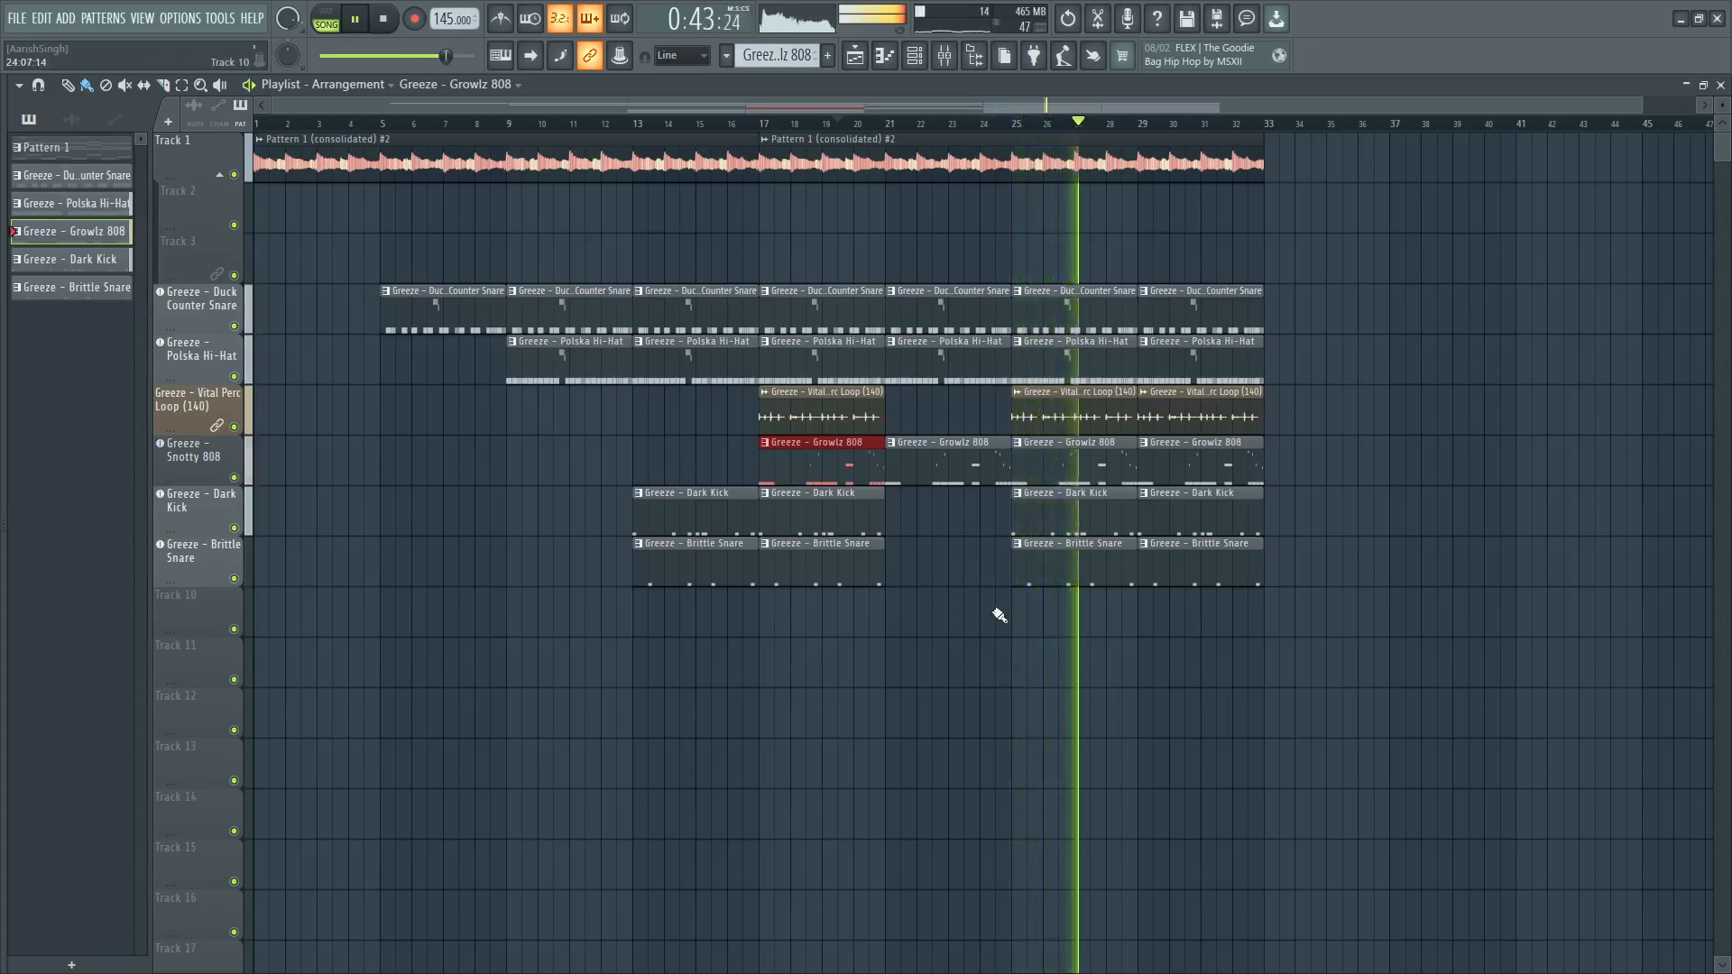
key("space")
Place the Creeper Transition sample from the Greeze Transitions folder on Track 10, aligning its peak with bar 13.
key("alt+F8")
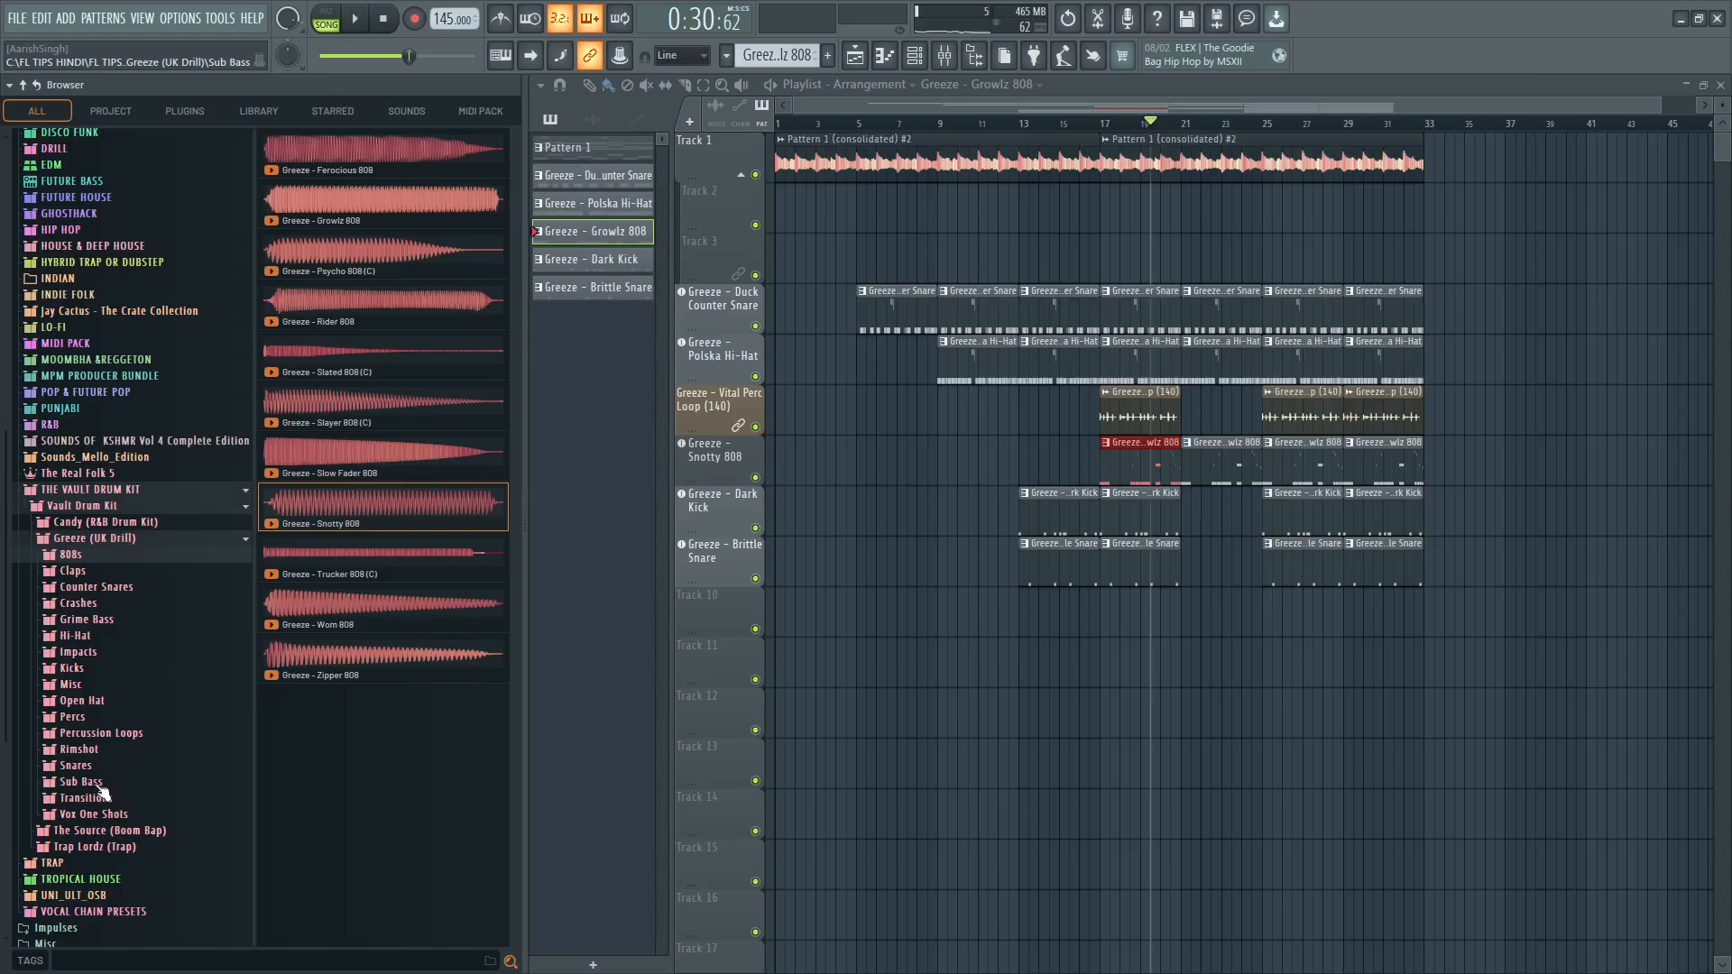
left_click(104, 801)
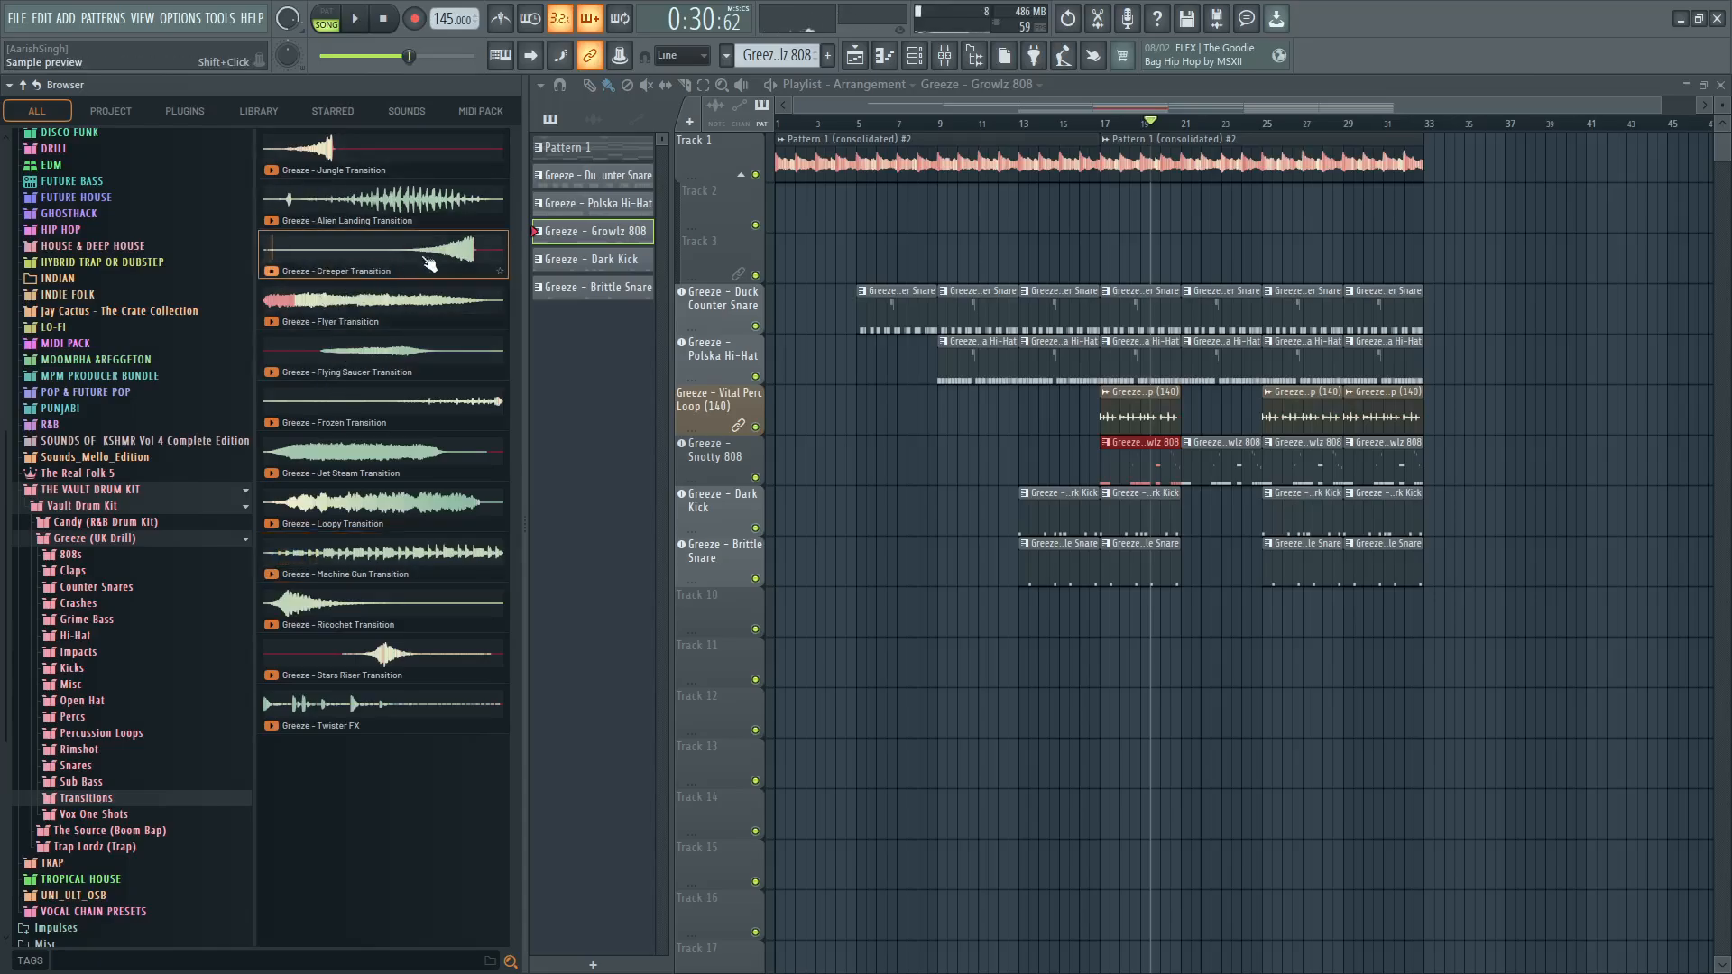
left_click_drag(470, 256, 883, 675)
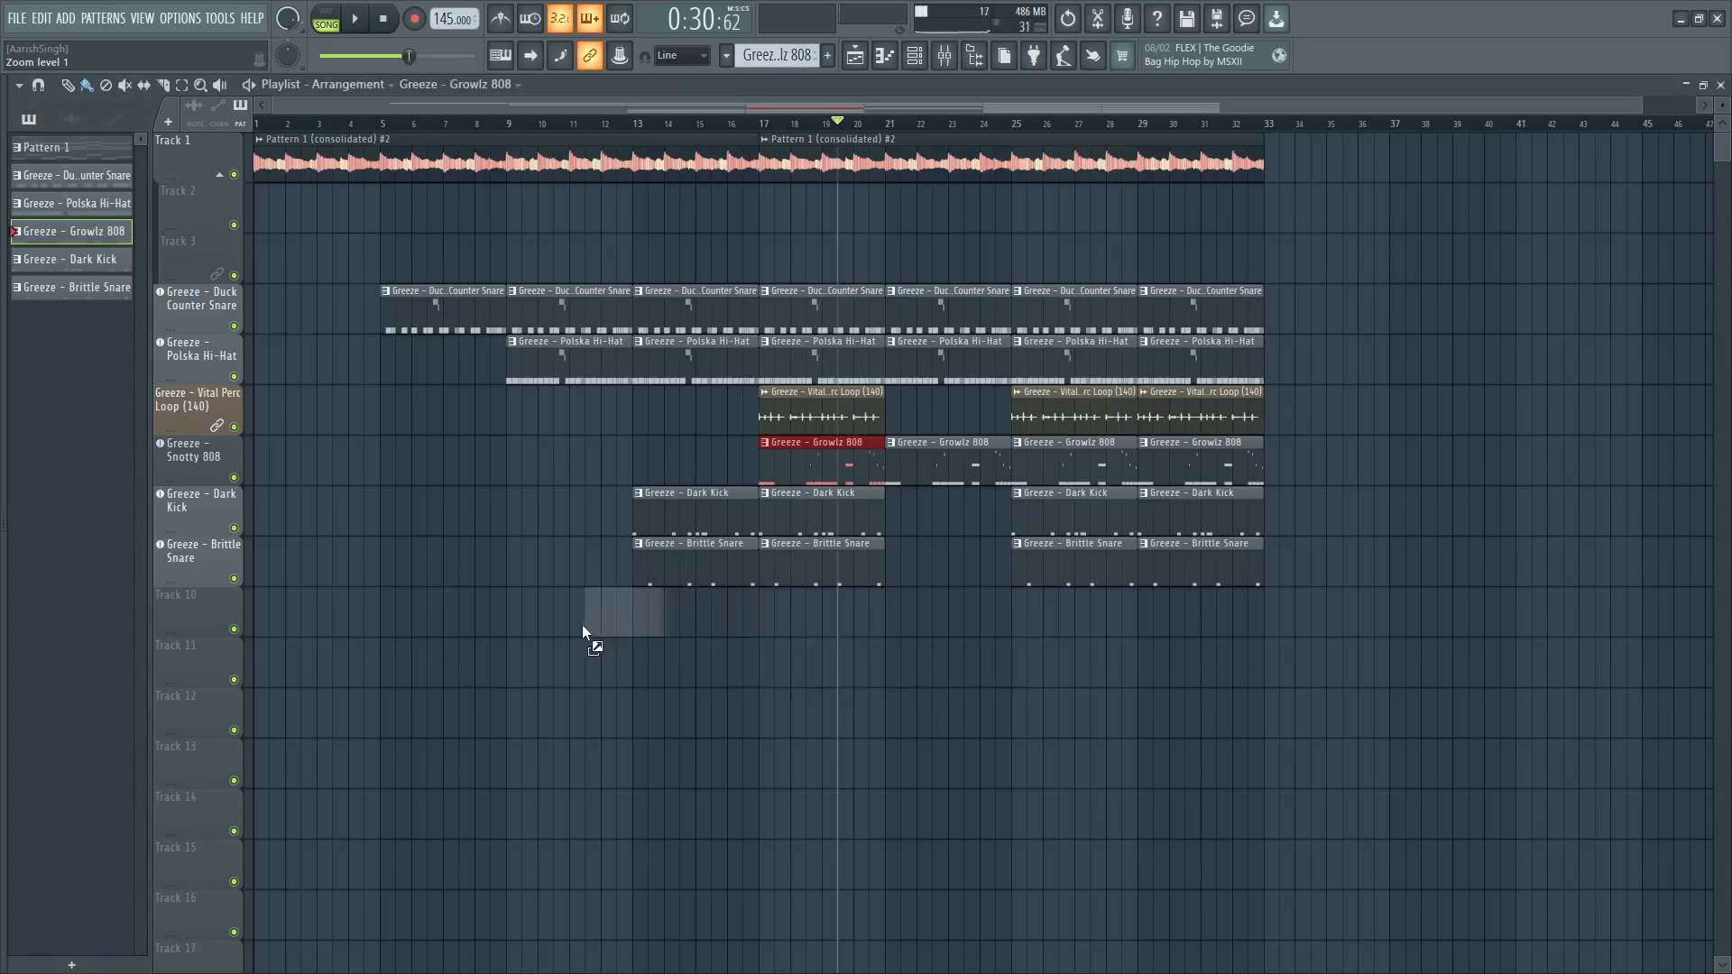
left_click_drag(582, 626, 571, 625)
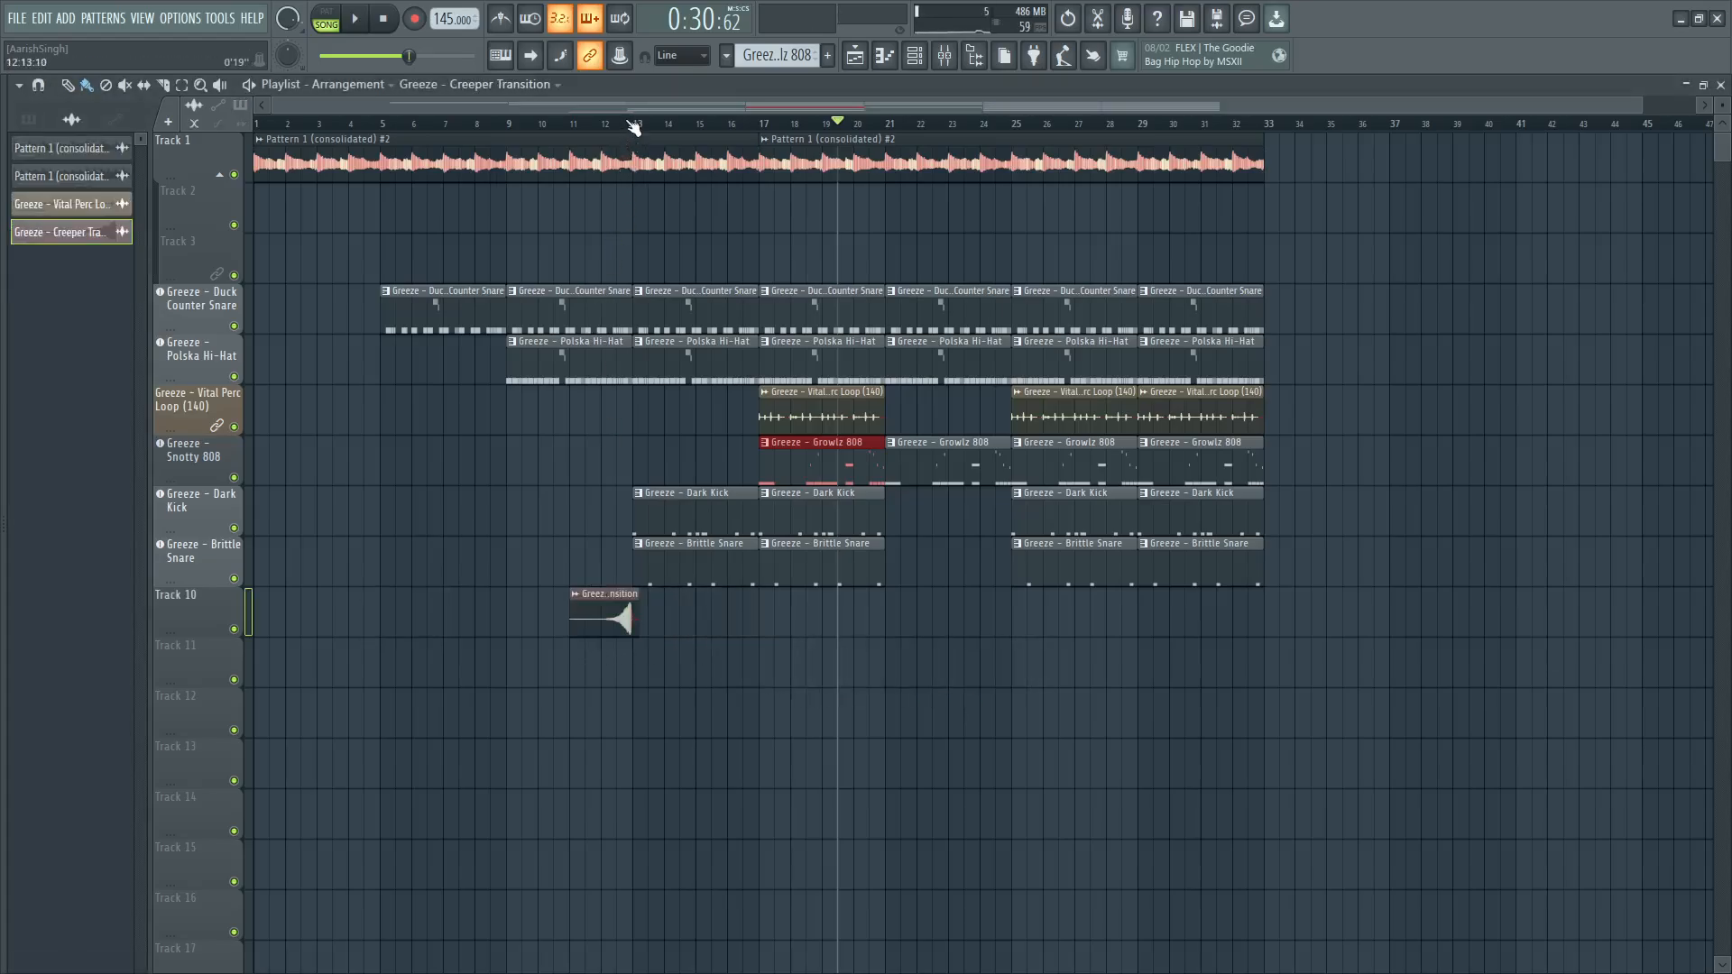
scroll(635, 129, "up", 4)
left_click(637, 607)
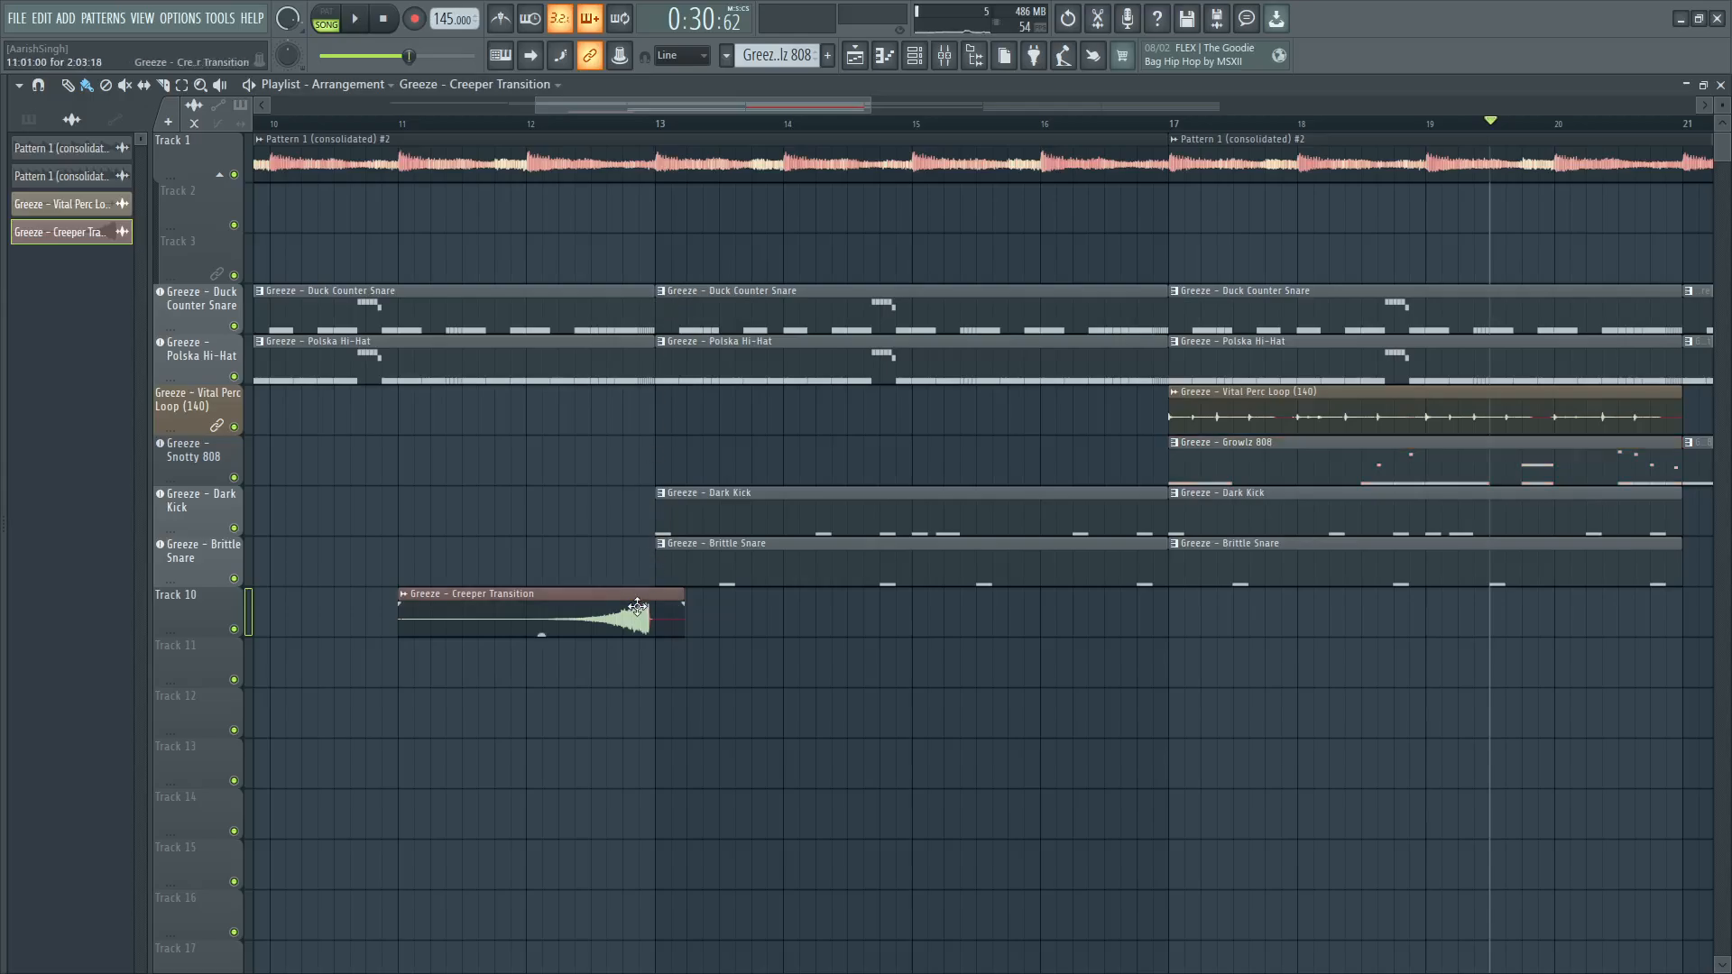
mouse_move(644, 608)
left_mouse_down()
mouse_move(511, 608)
mouse_move(633, 583)
left_mouse_up()
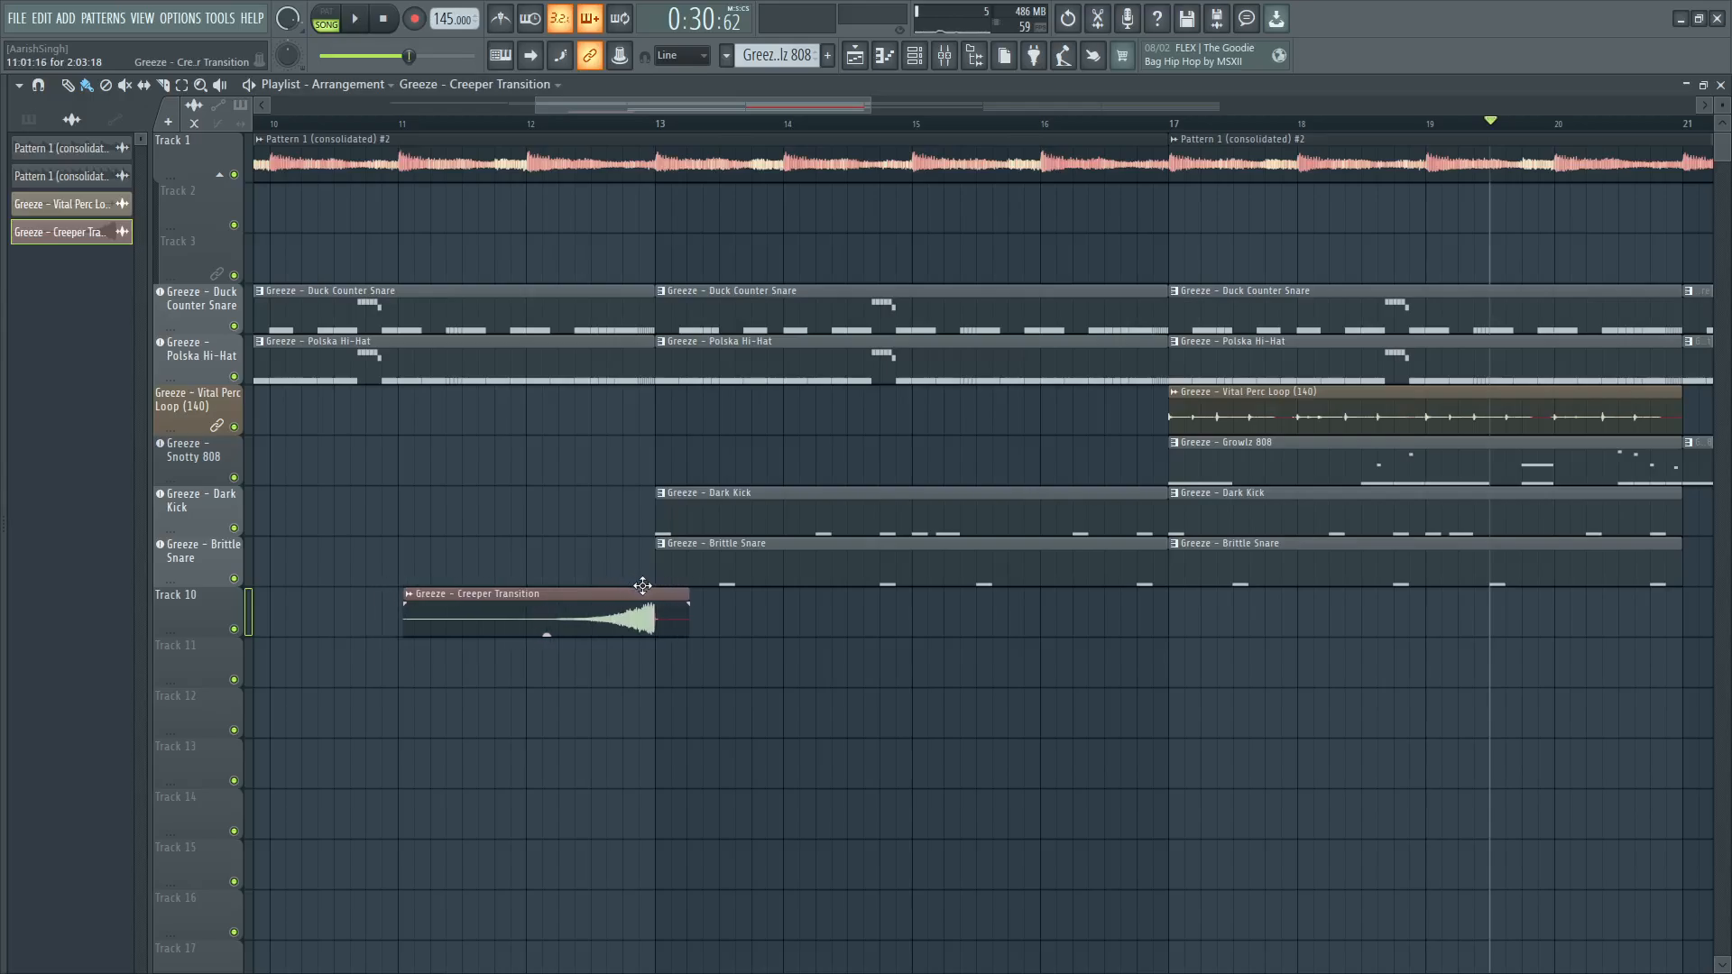
key("space")
key("space")
left_click(518, 123)
key("space")
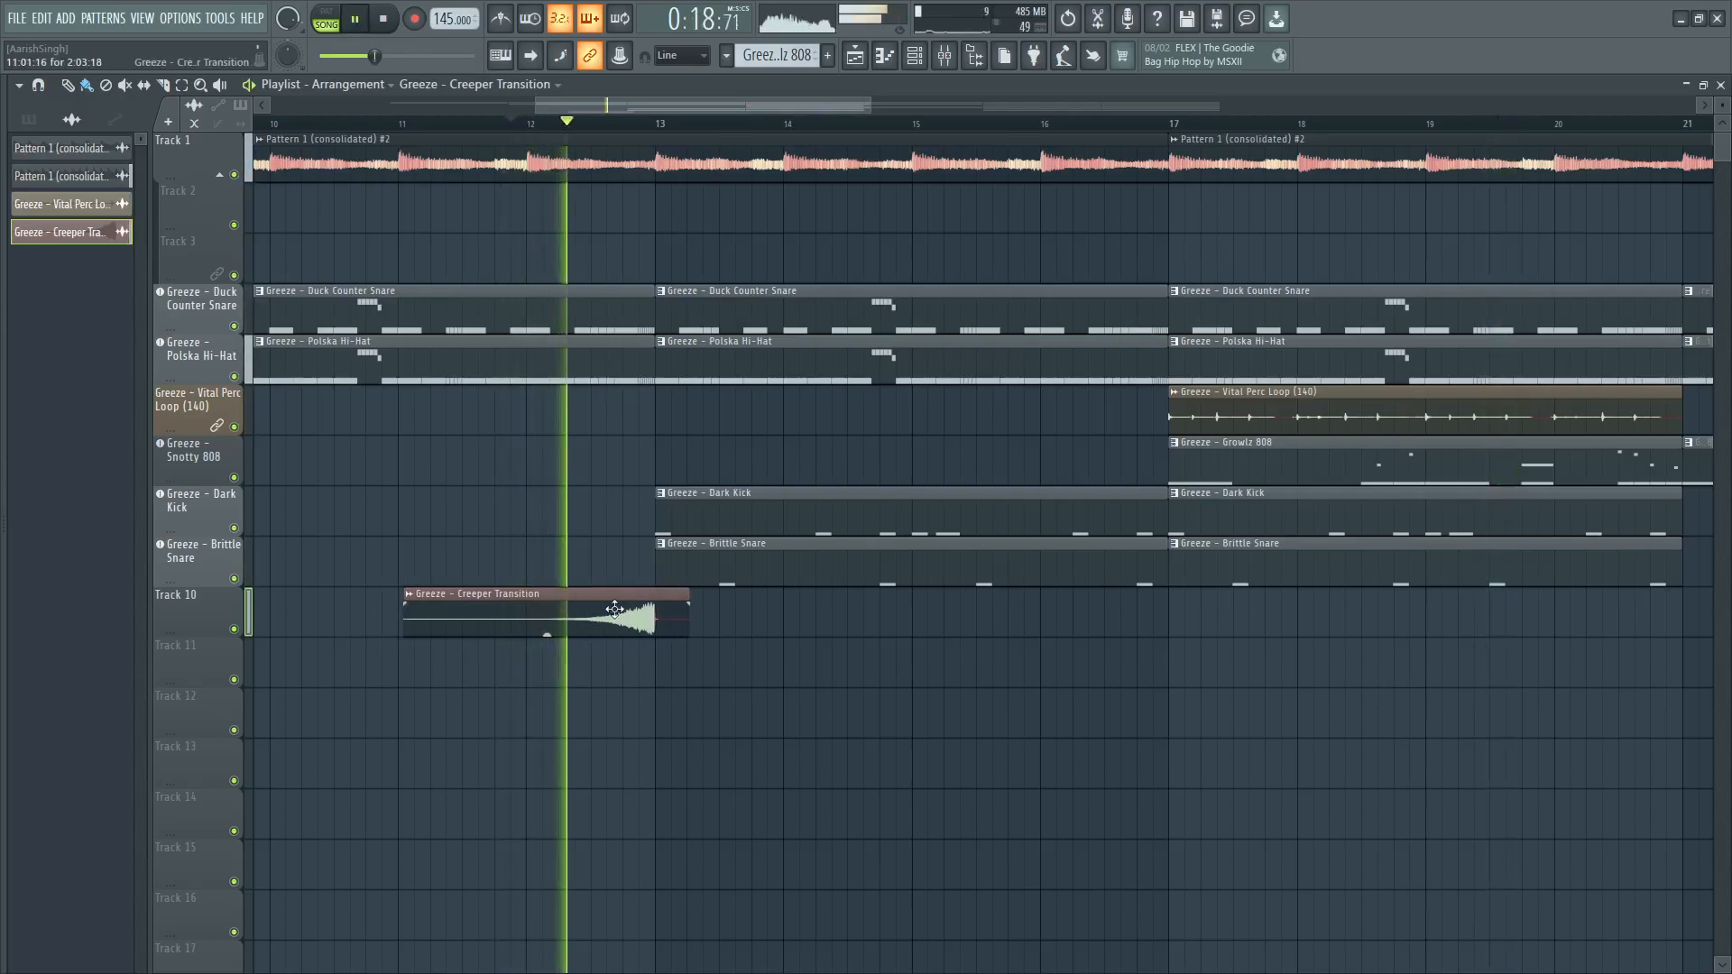
double_click(614, 610)
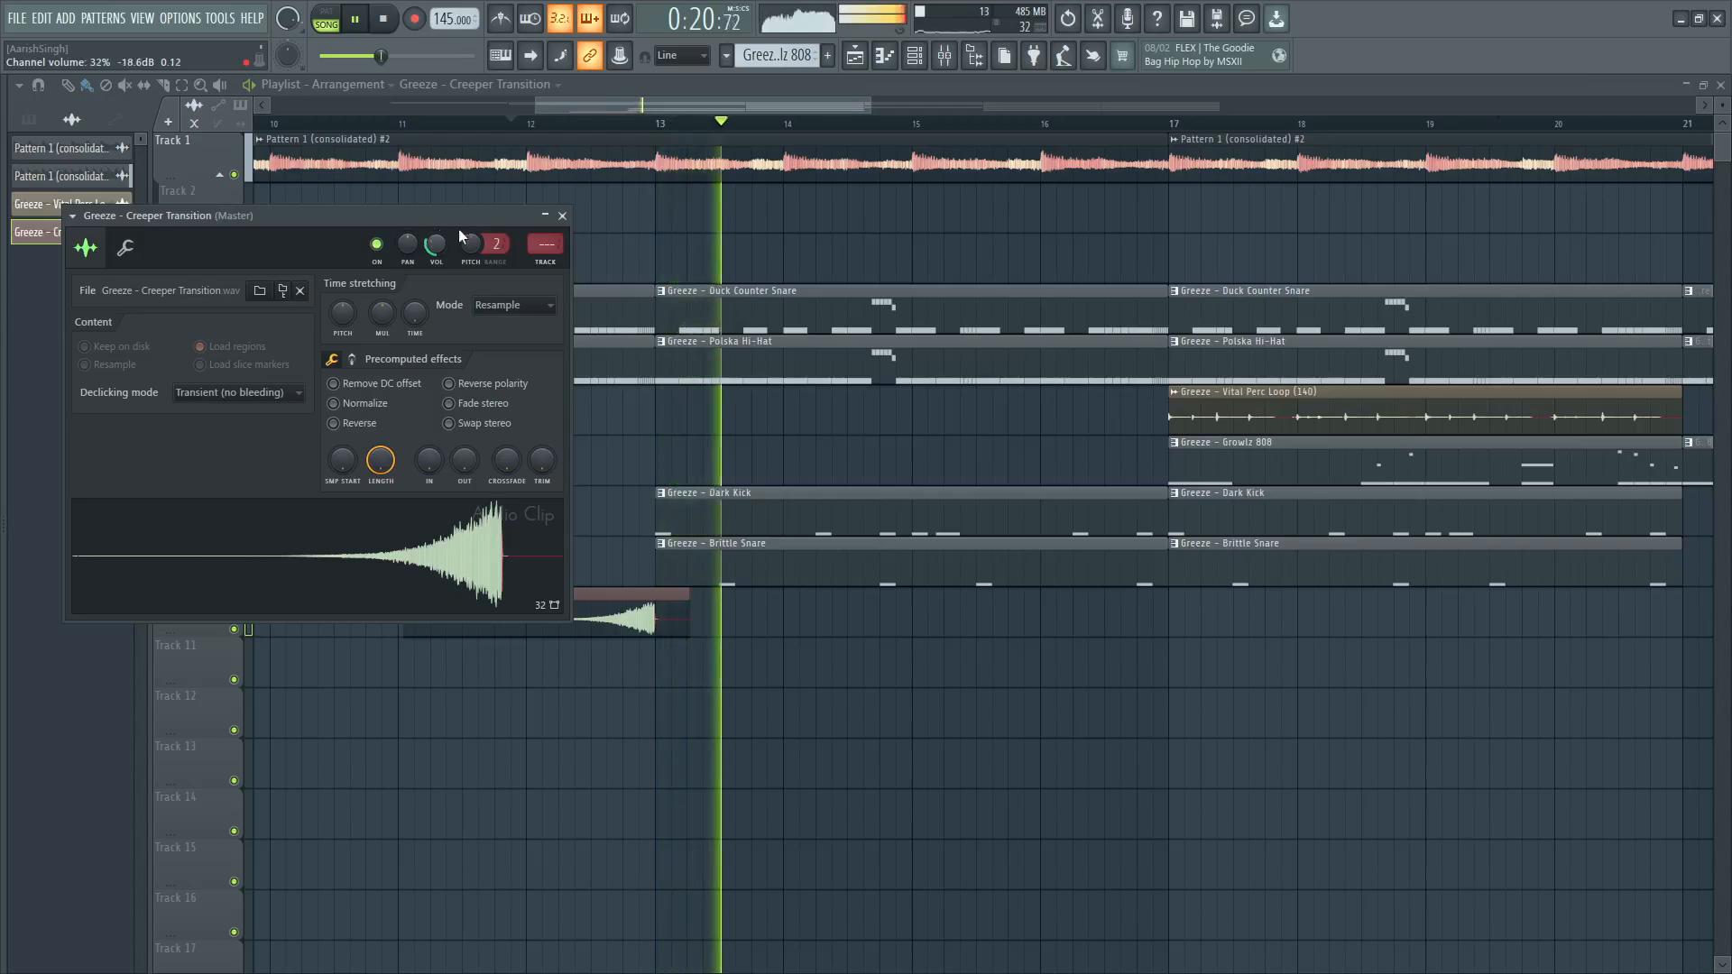
key("space")
left_click(562, 216)
Move the Creeper Transition clip so its peak lands on bar 17, and play from just before bar 16.
left_click_drag(608, 632, 1154, 639)
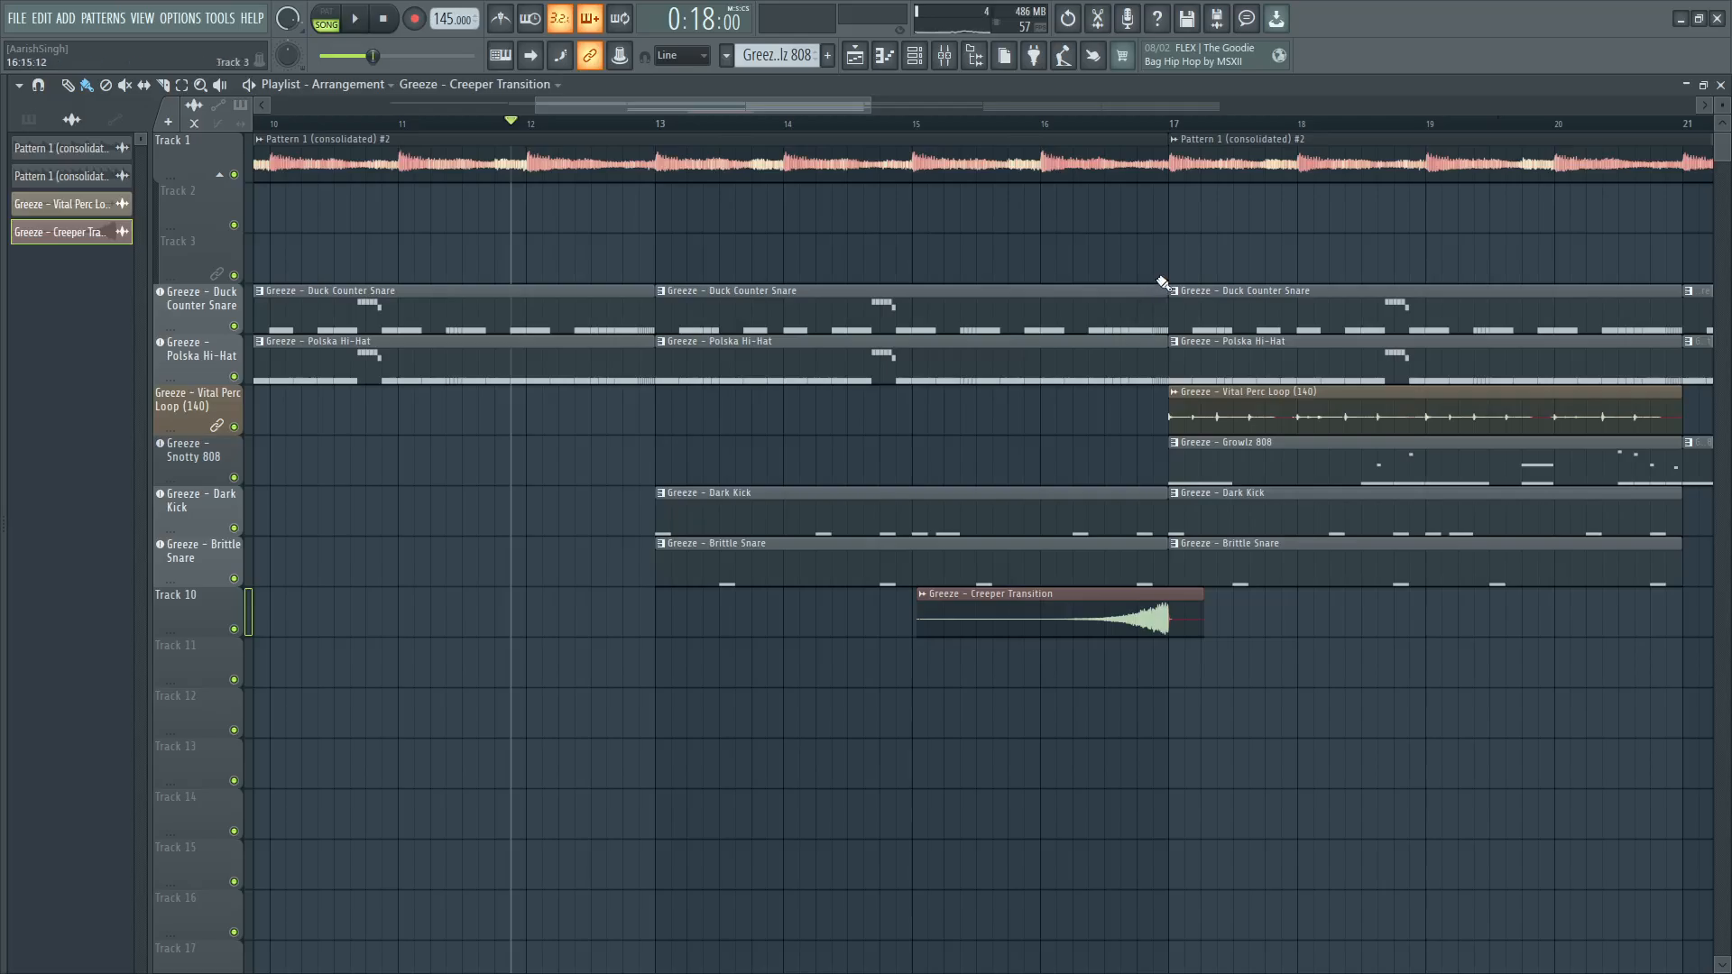
key("space")
left_click(1024, 123)
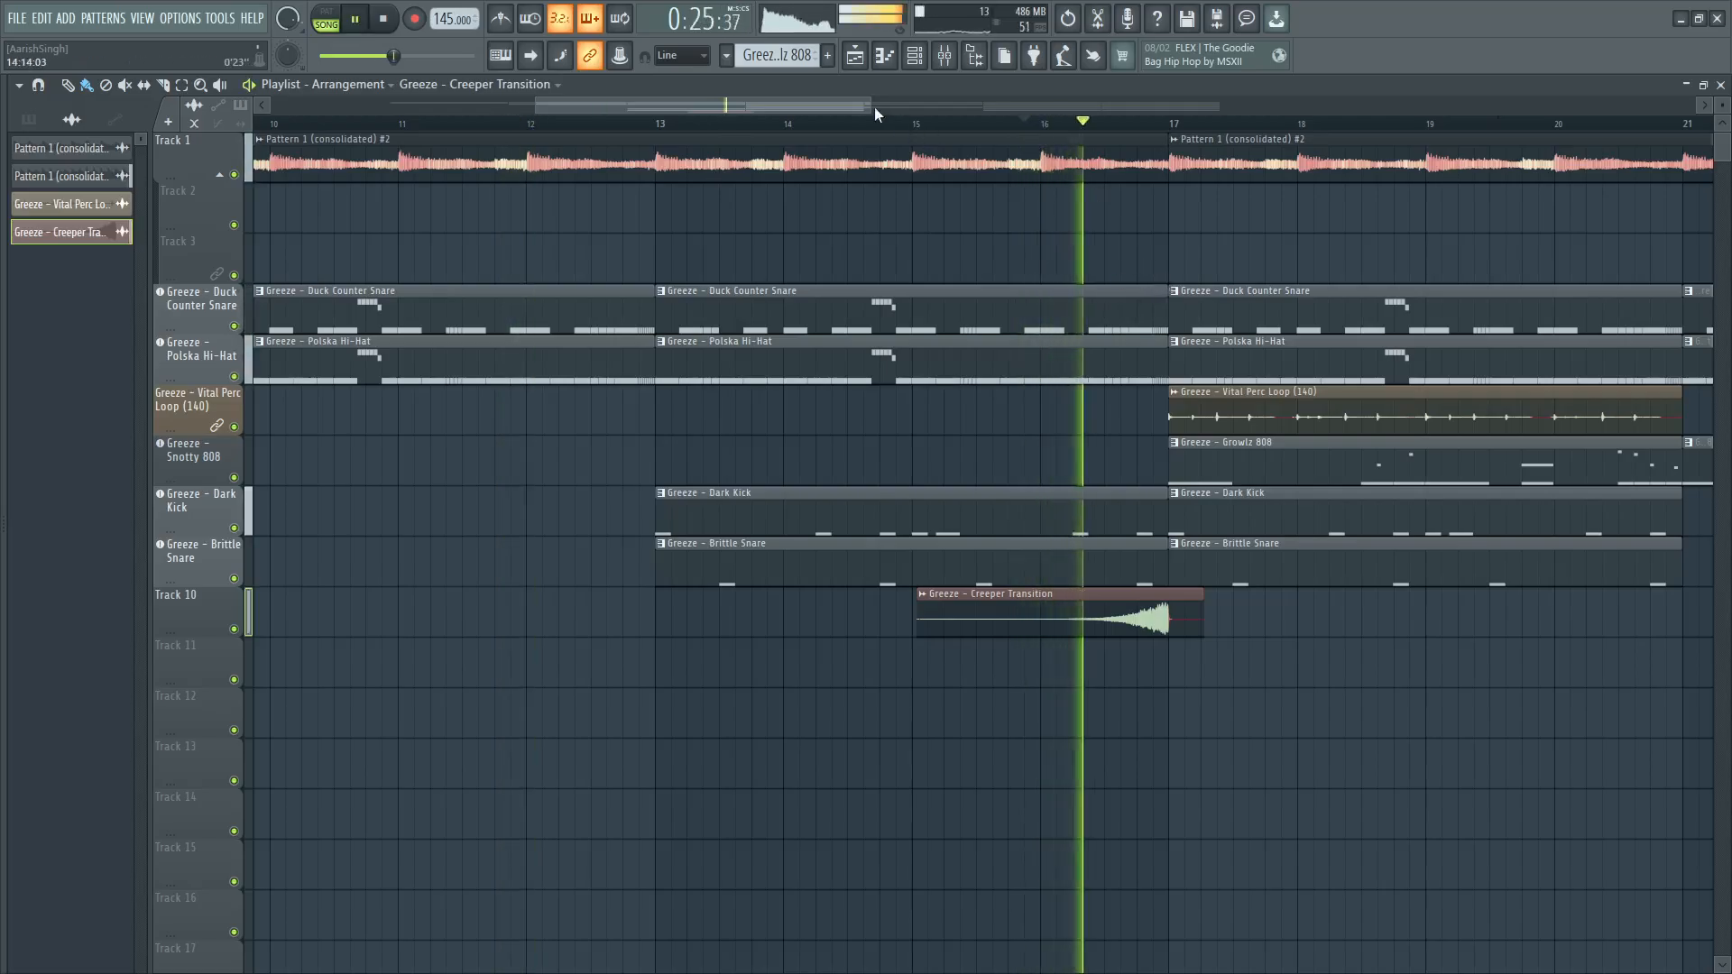
Restore the Vital Perc Loop, Dark Kick and Brittle Snare in bars 21 to 24 by copying their clips from bar 17.
left_click_drag(874, 109, 1044, 746)
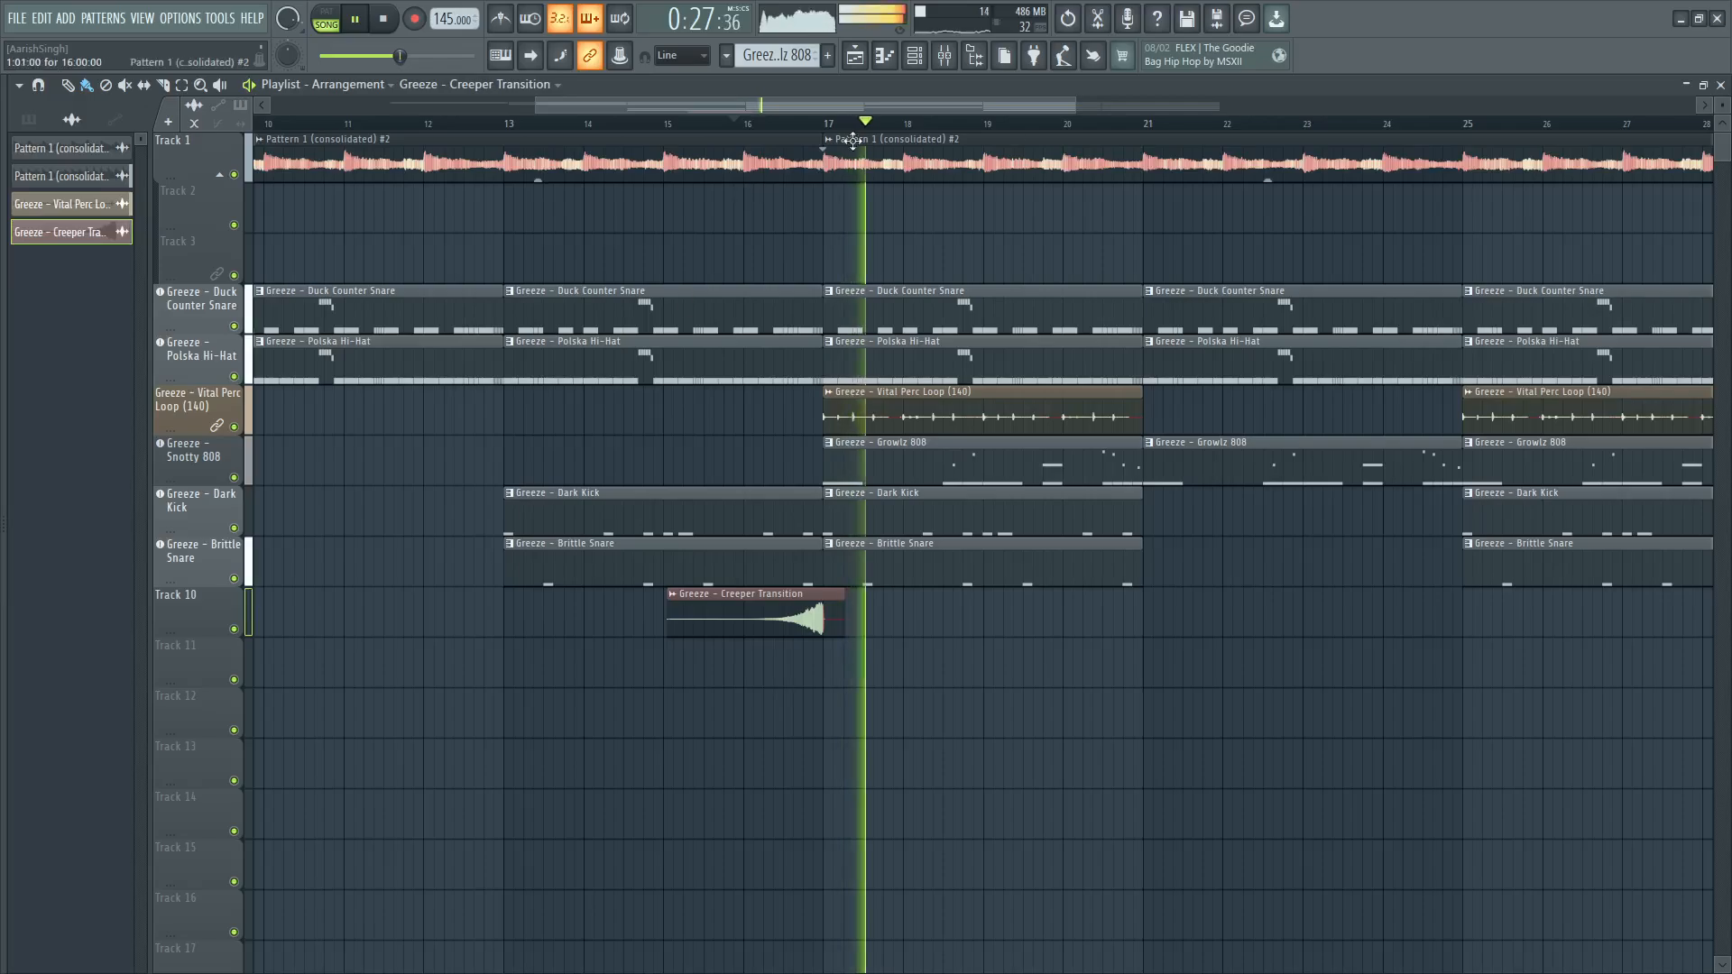
left_click_drag(1074, 107, 1378, 112)
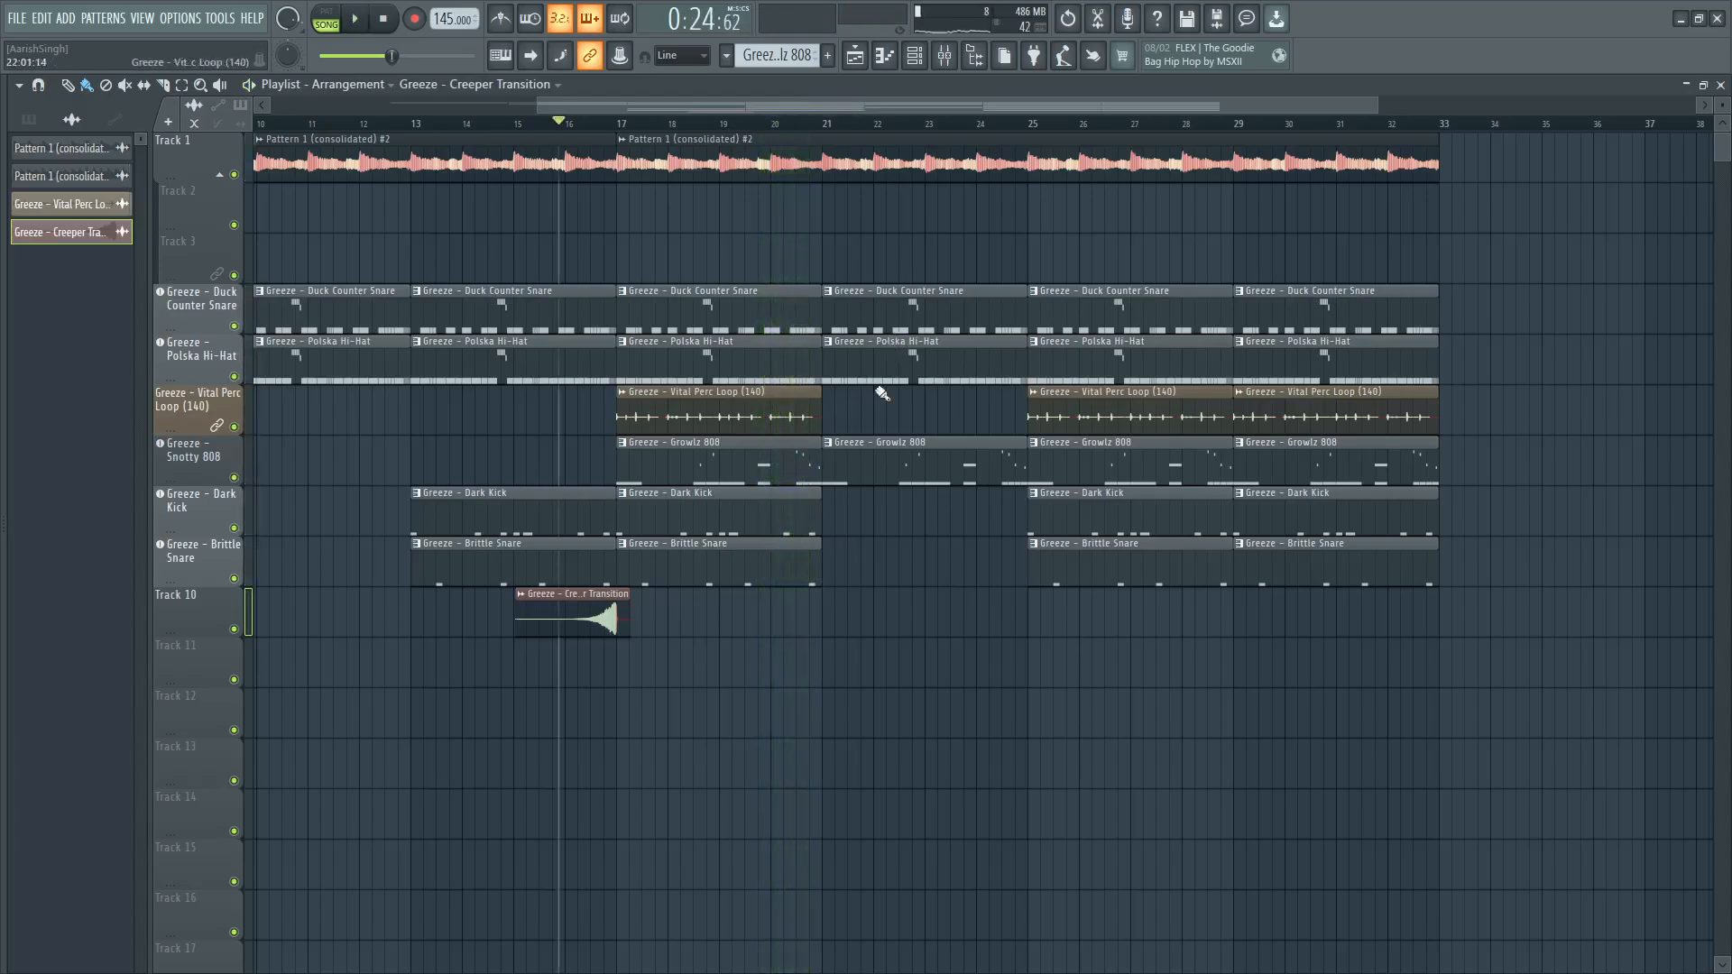
left_click(751, 415)
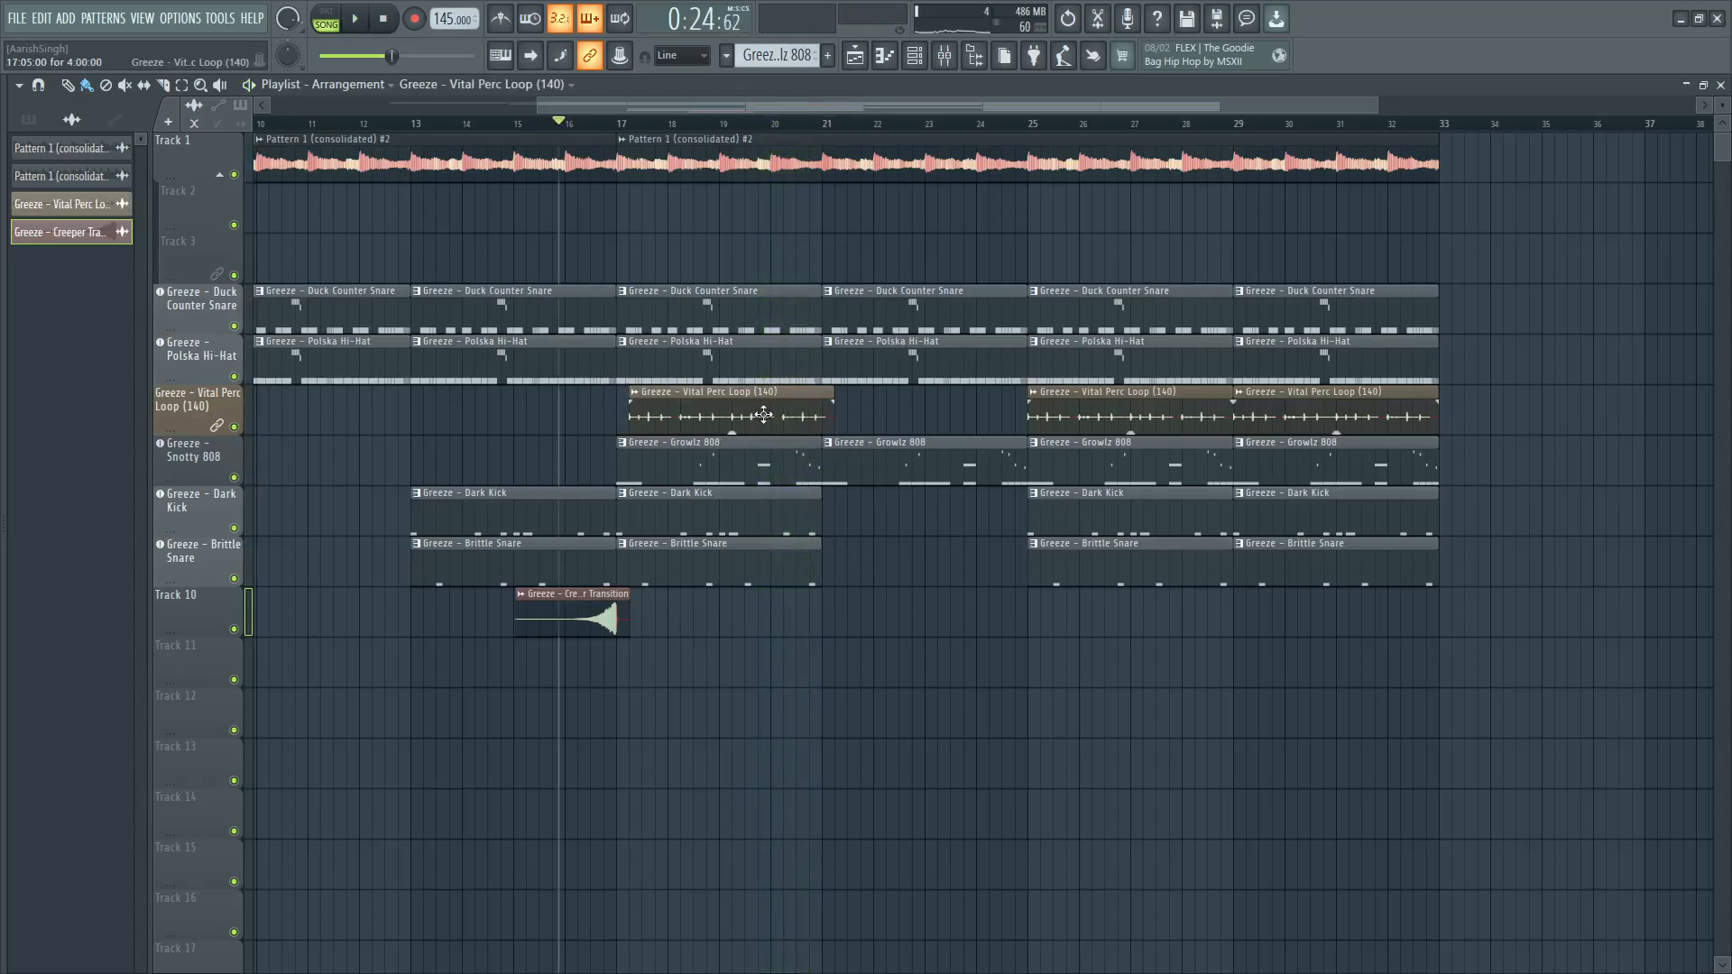
left_click_drag(735, 408, 941, 412)
left_click_drag(844, 521, 906, 527)
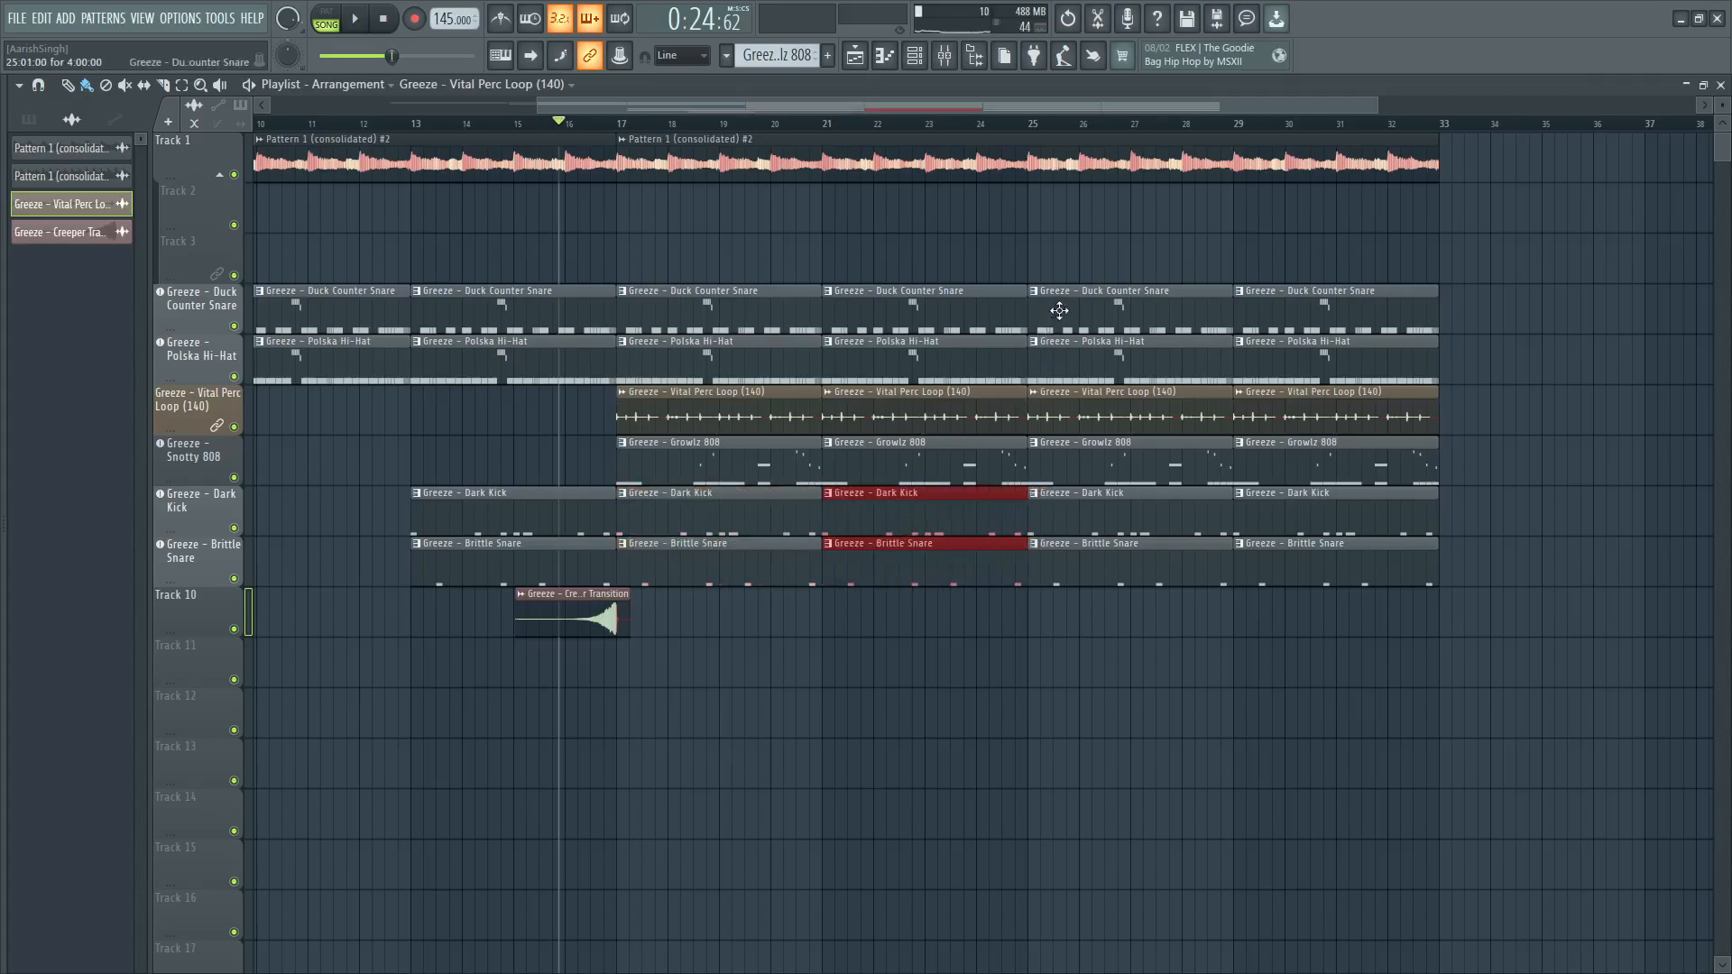
Delete the Vital Perc Loop and Dark Kick clips from bars 25 to 32, keeping the 808 and Brittle Snare clips.
right_click(1078, 412)
right_click(1085, 462)
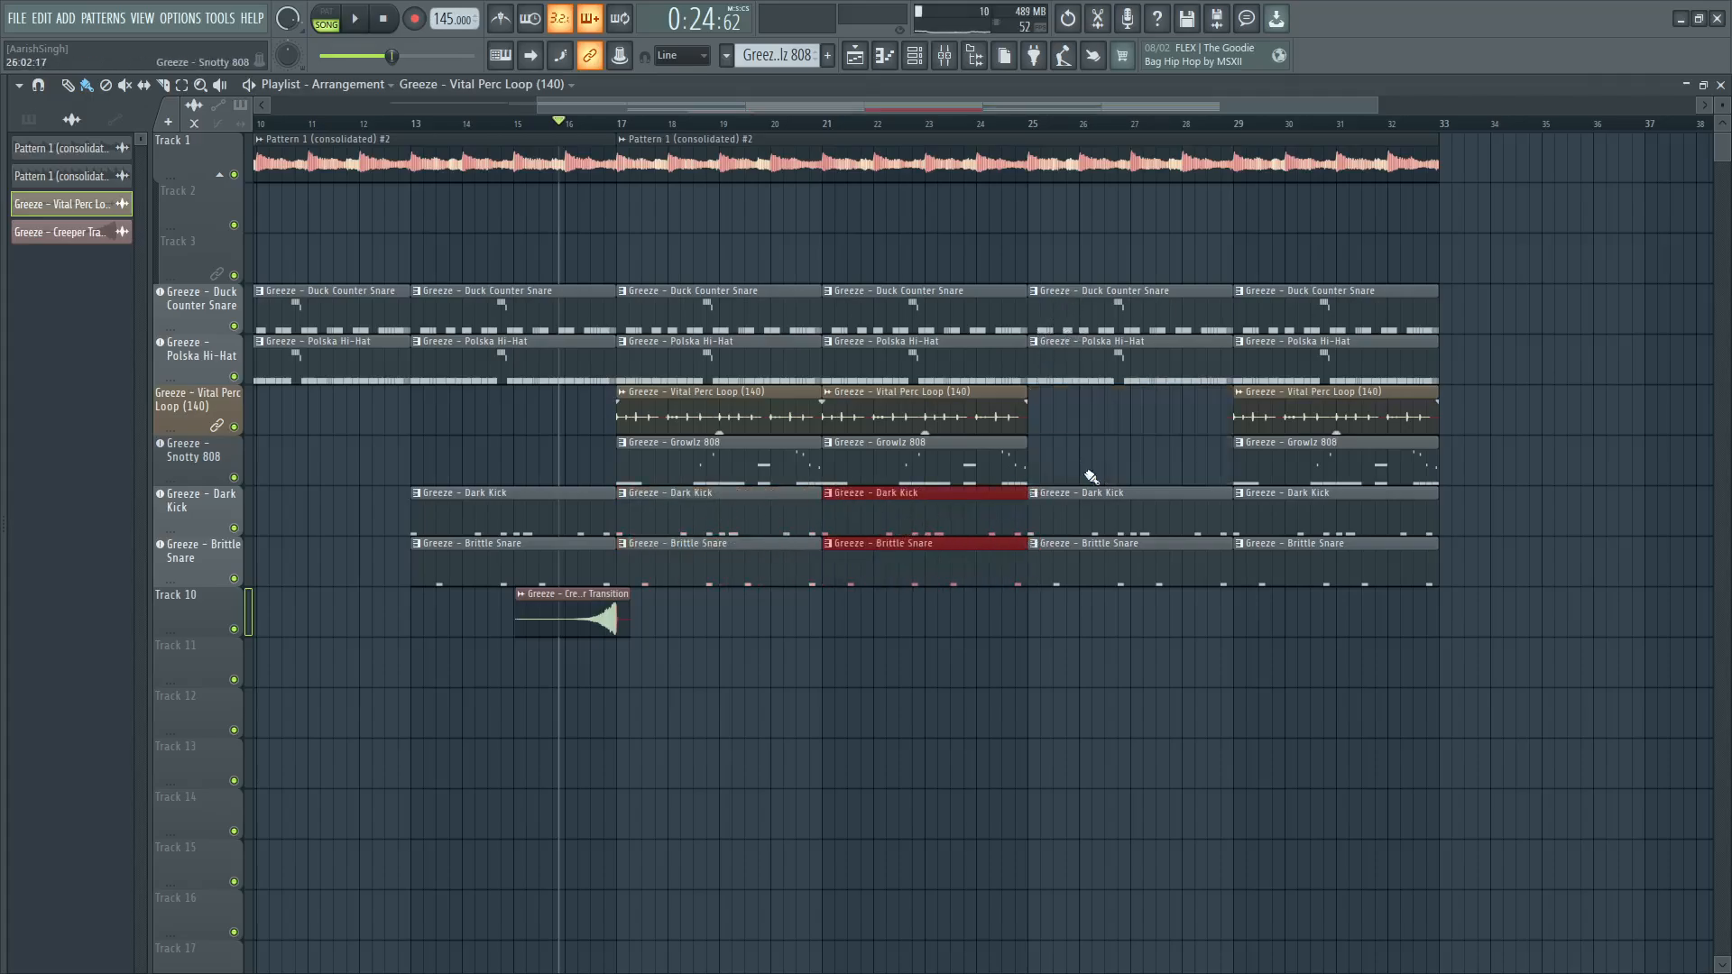
right_click(1086, 510)
key("ctrl+z")
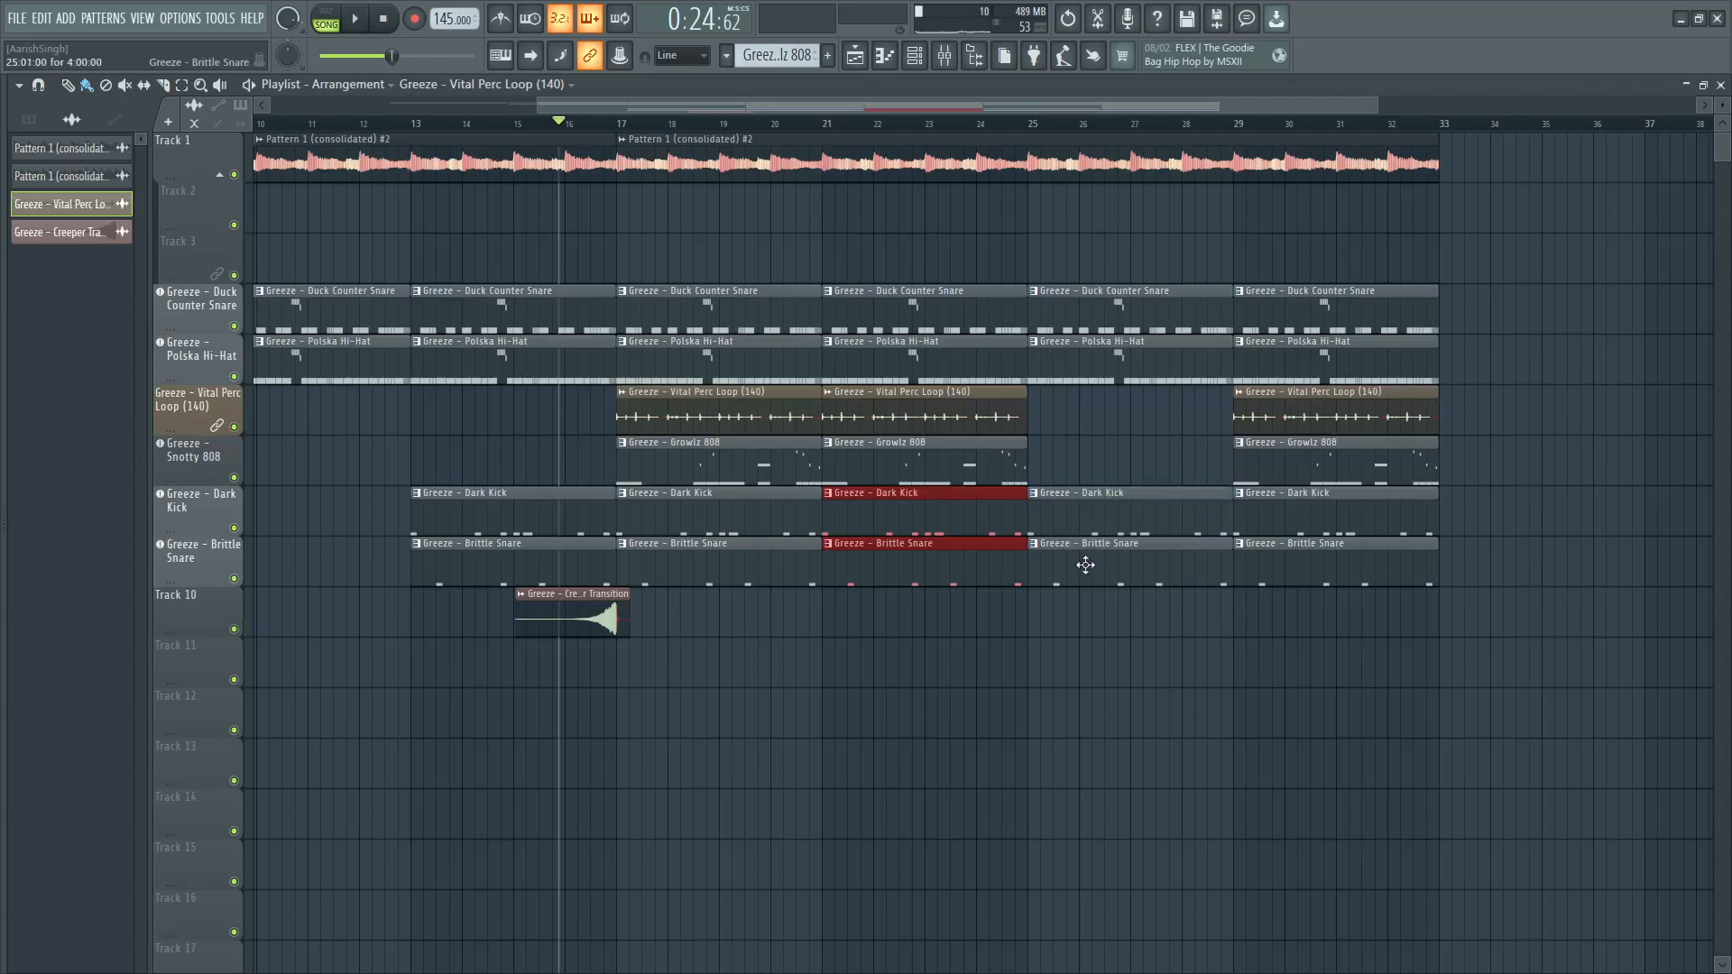
key("ctrl+z")
right_click(1084, 519)
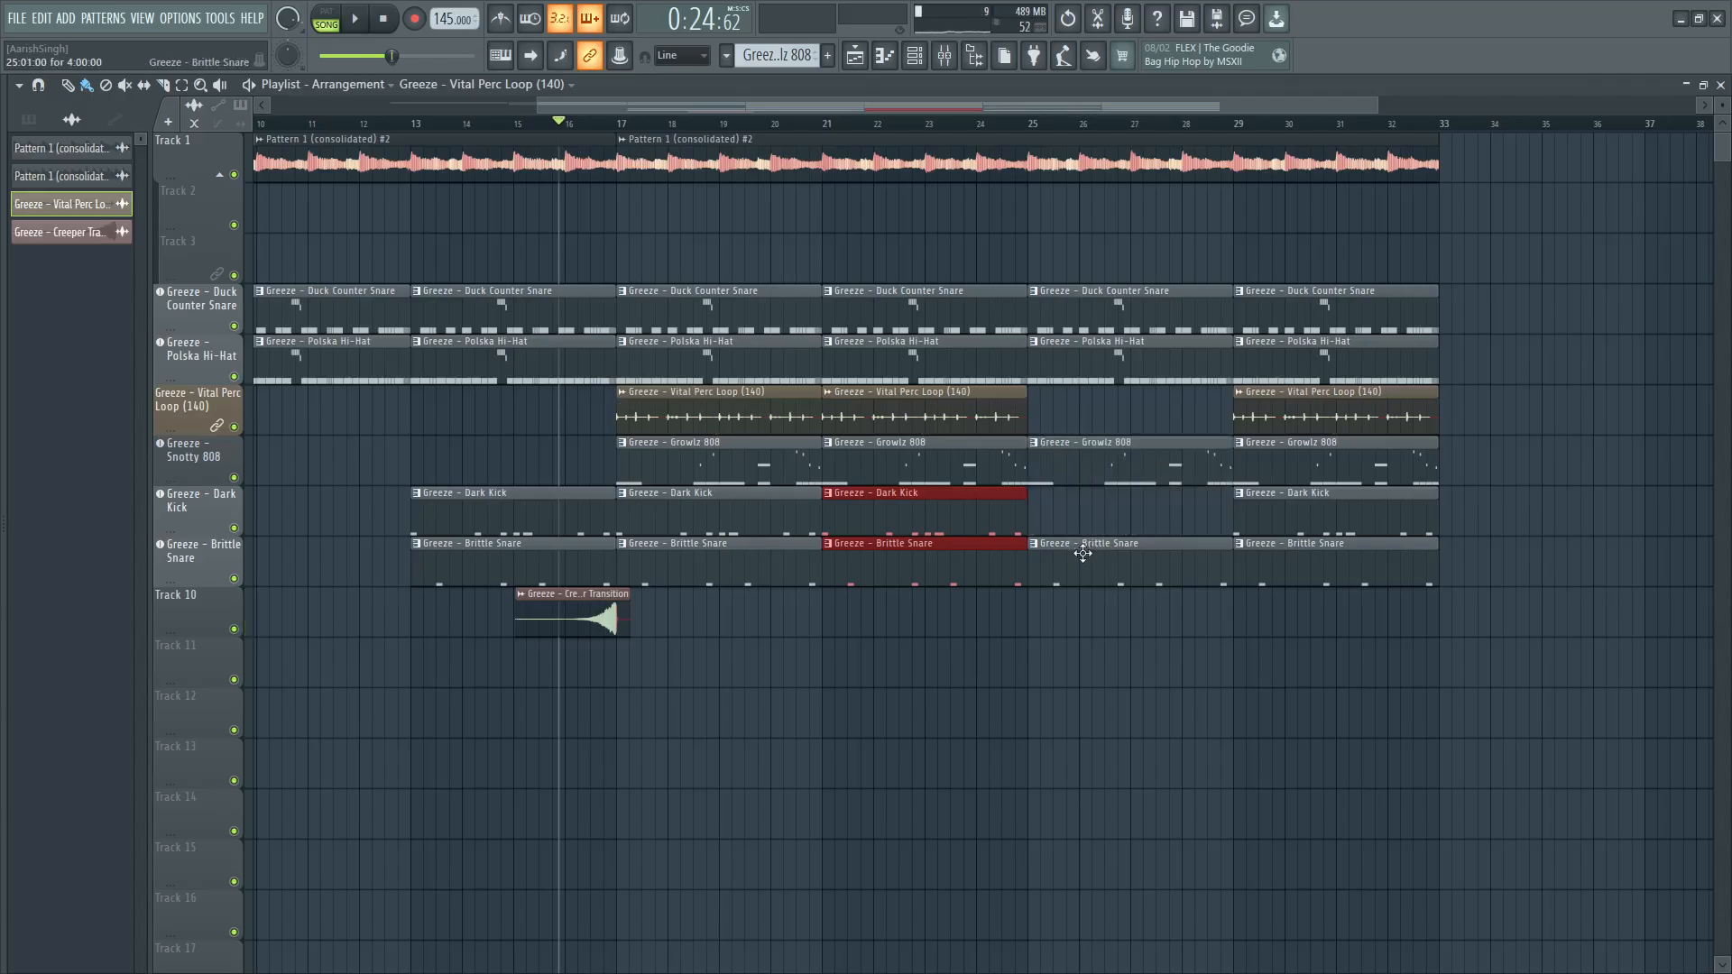
right_click(1277, 422)
right_click(1290, 510)
right_click(1304, 554)
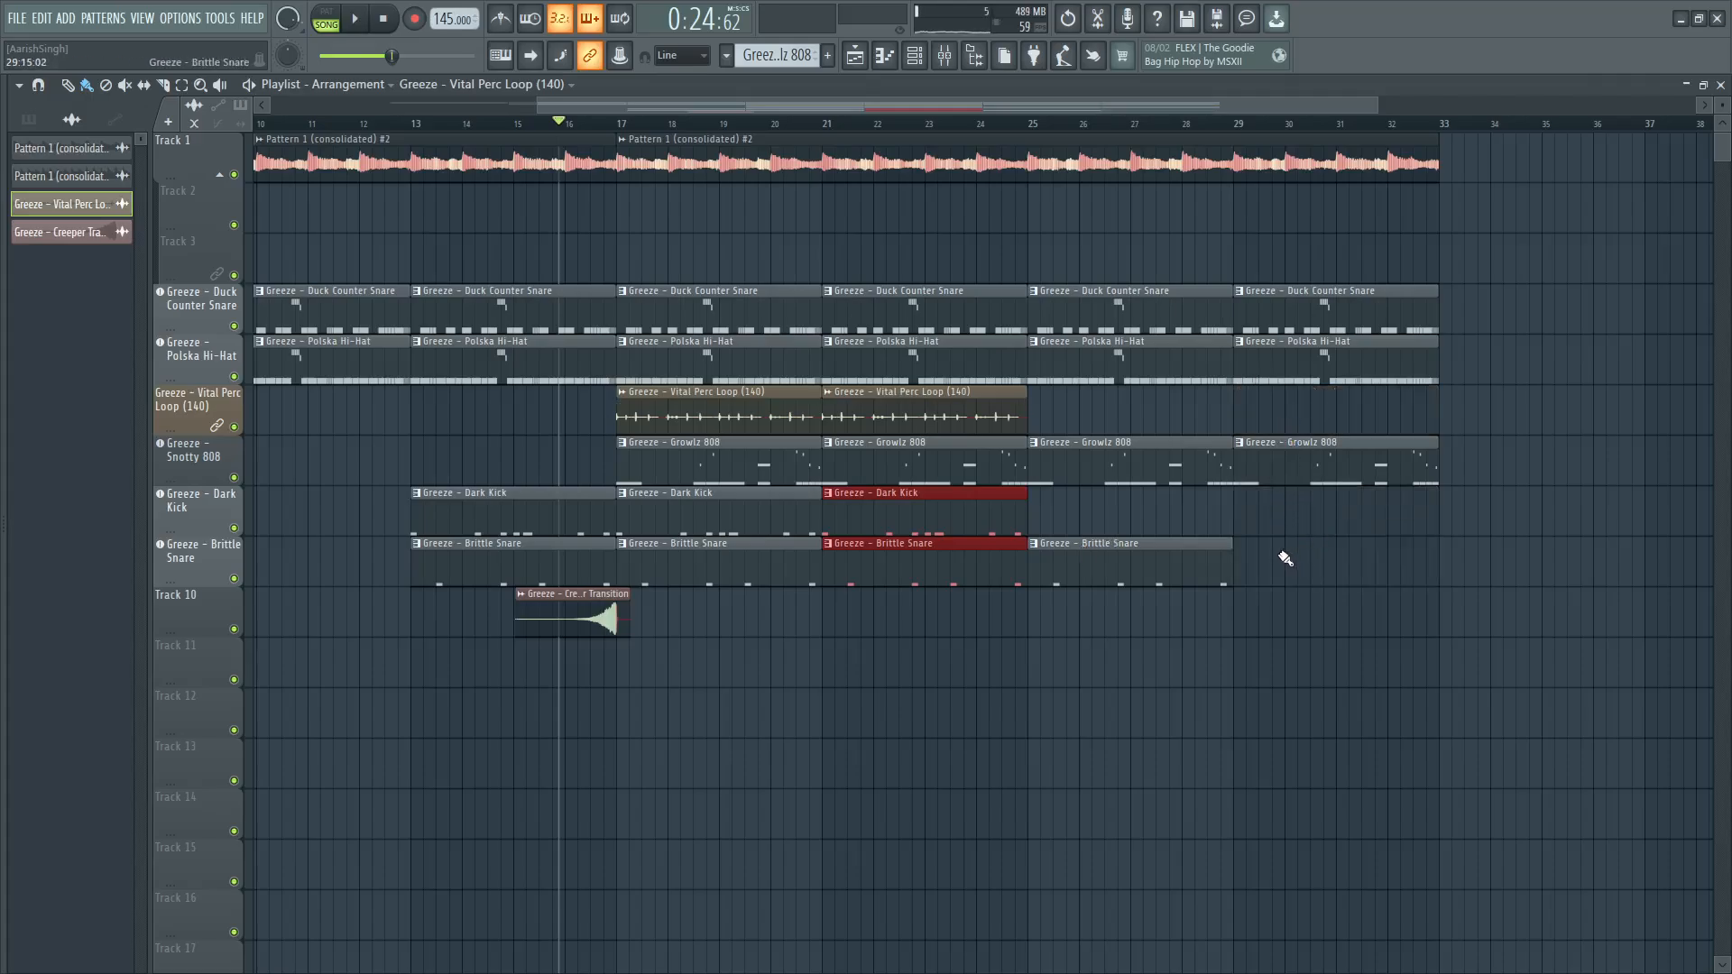
key("ctrl+z")
Duplicate all clips of bars 17 to 32, including the Creeper Transition, so the copy fills bars 33 to 48.
left_click_drag(1376, 104, 1533, 99)
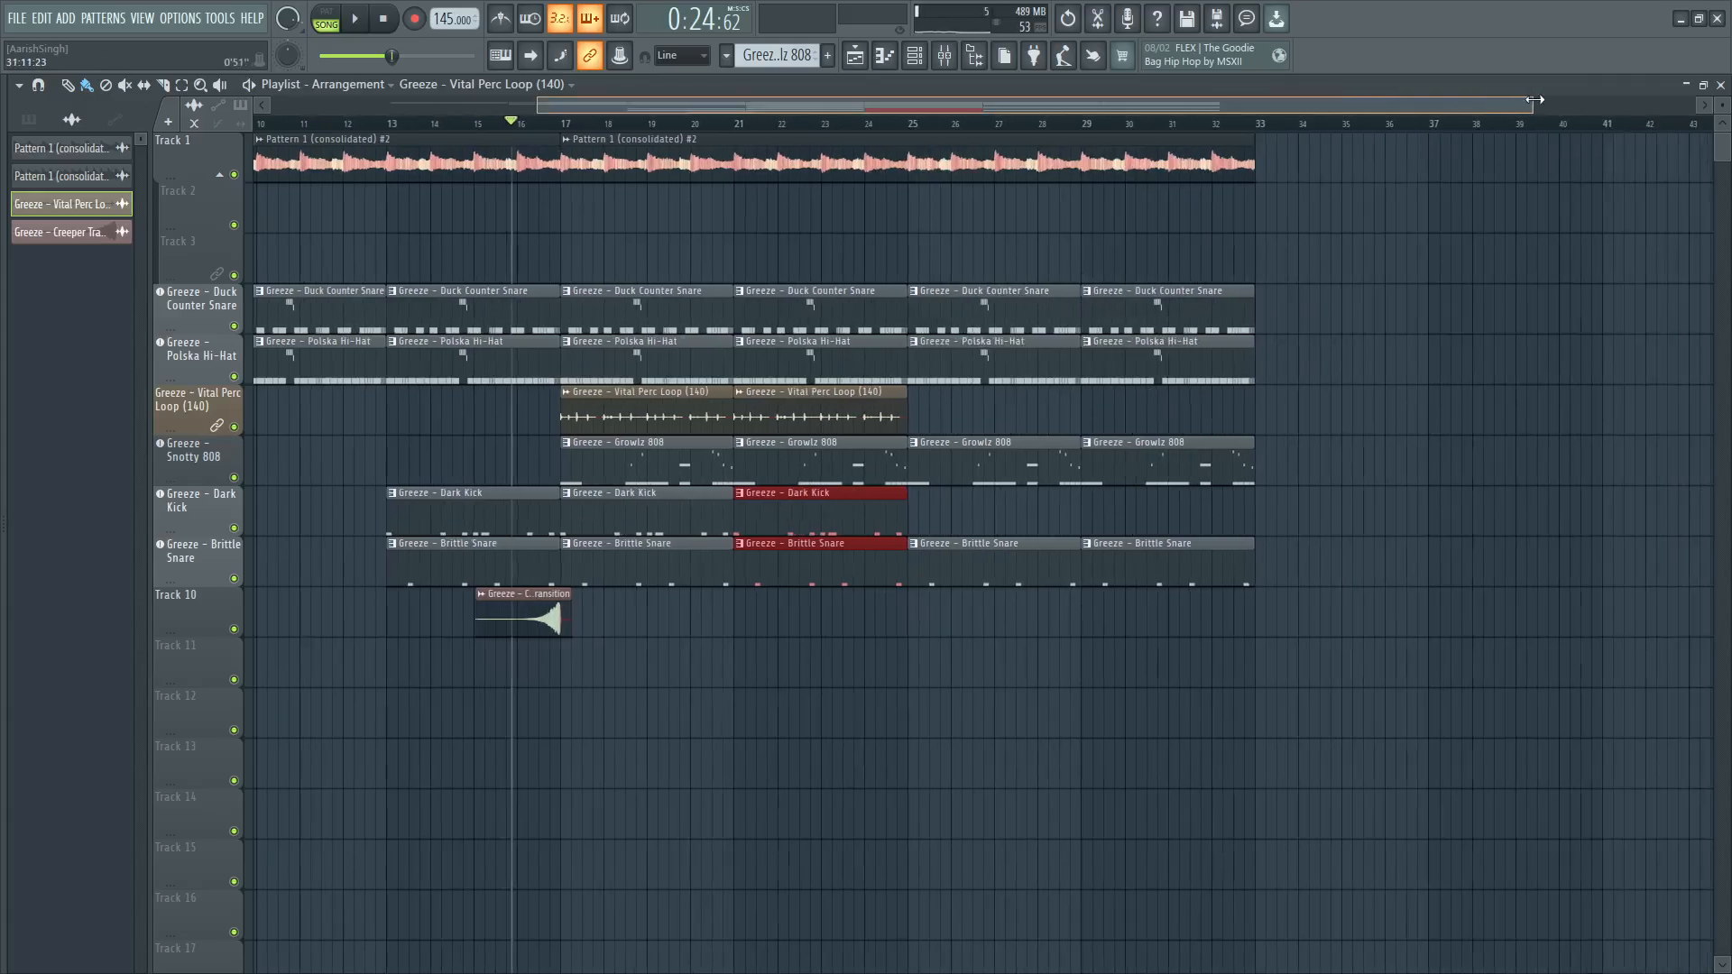
left_click_drag(1433, 145, 956, 742)
left_click_drag(1273, 109, 1436, 109)
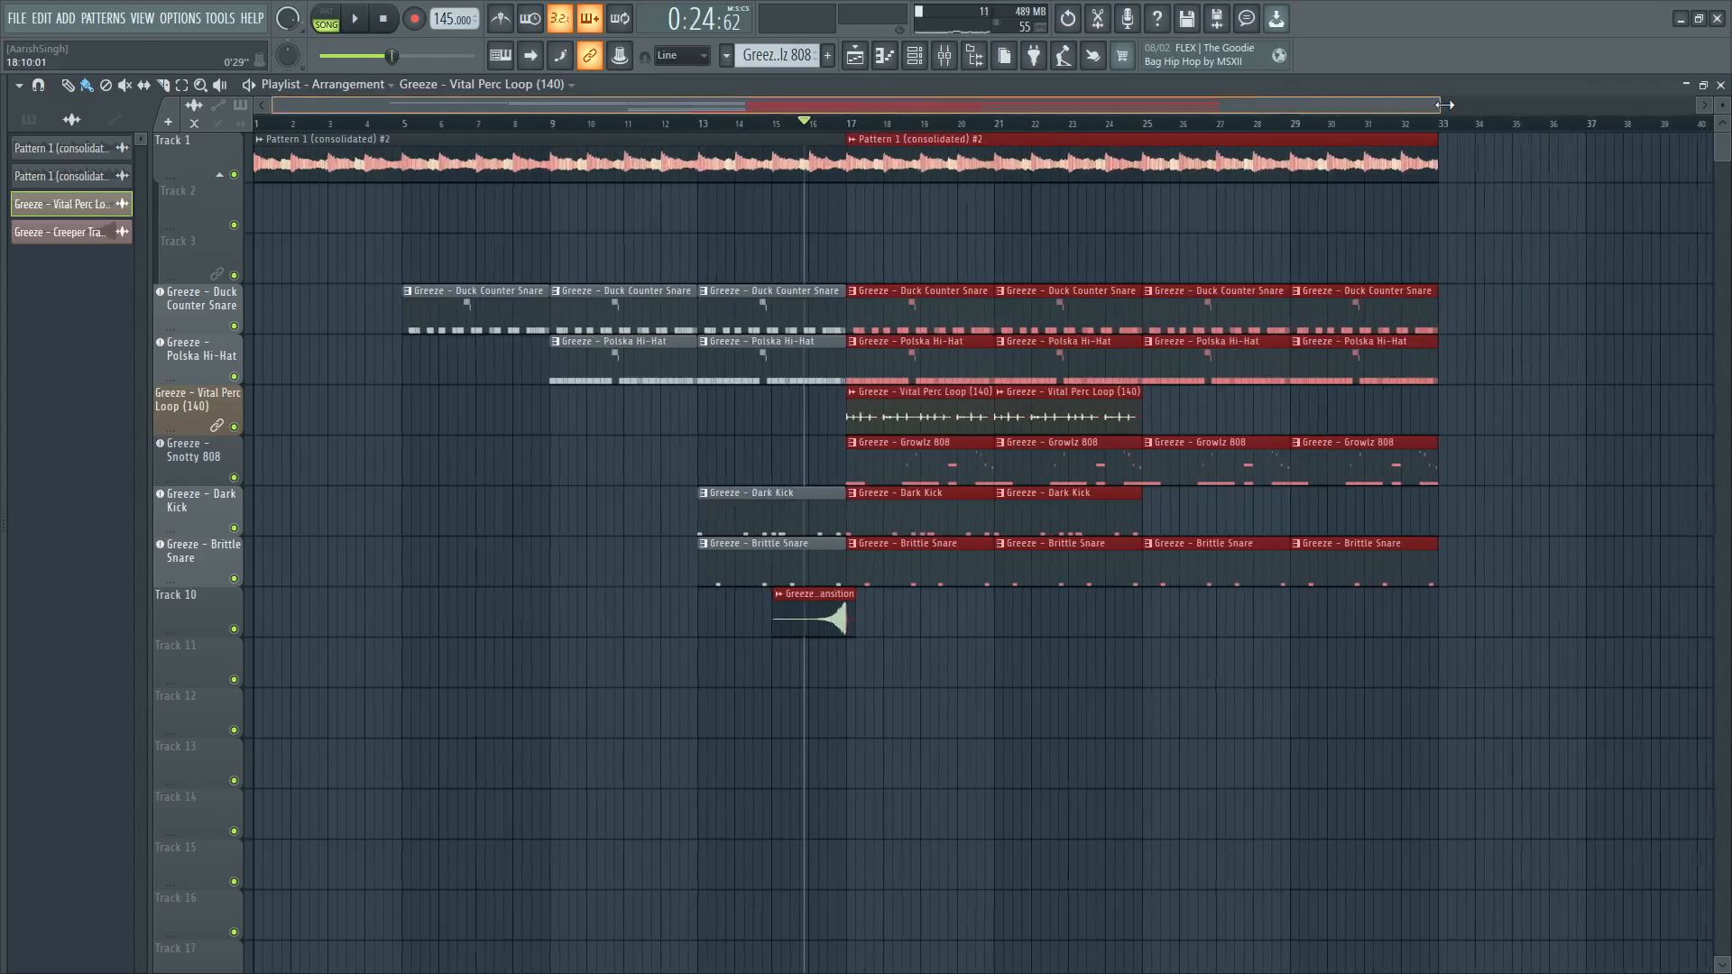
key("ctrl+b")
left_click_drag(1514, 163, 1504, 163)
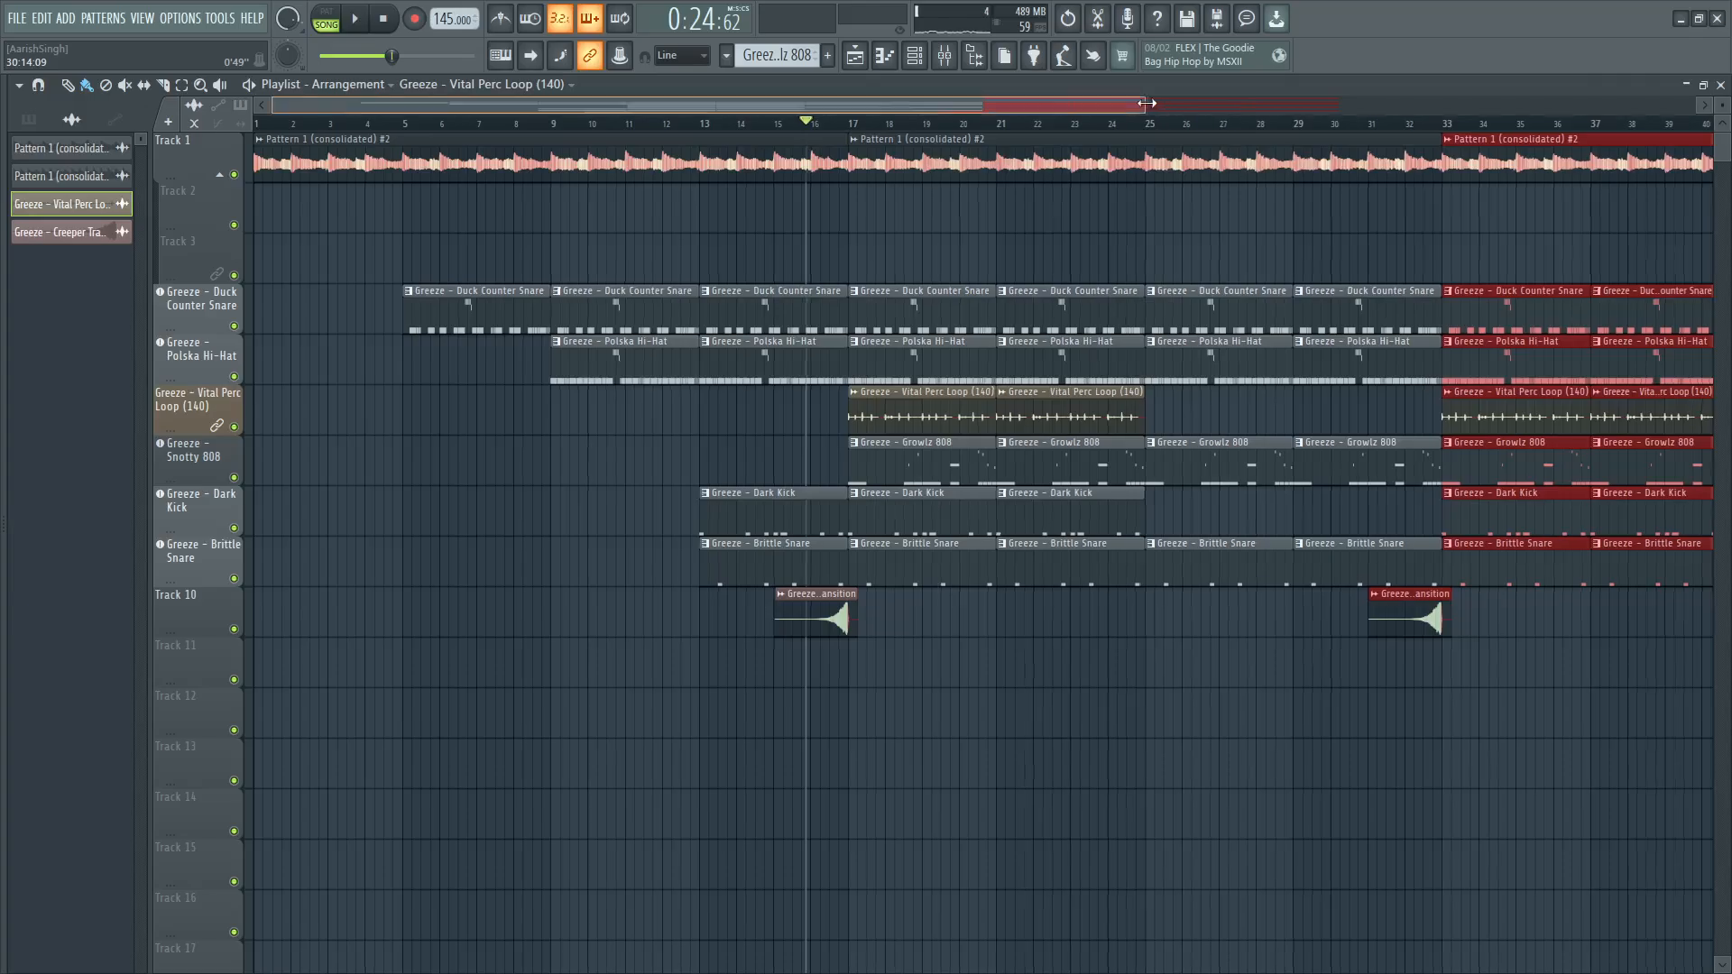
left_click_drag(1165, 106, 1661, 107)
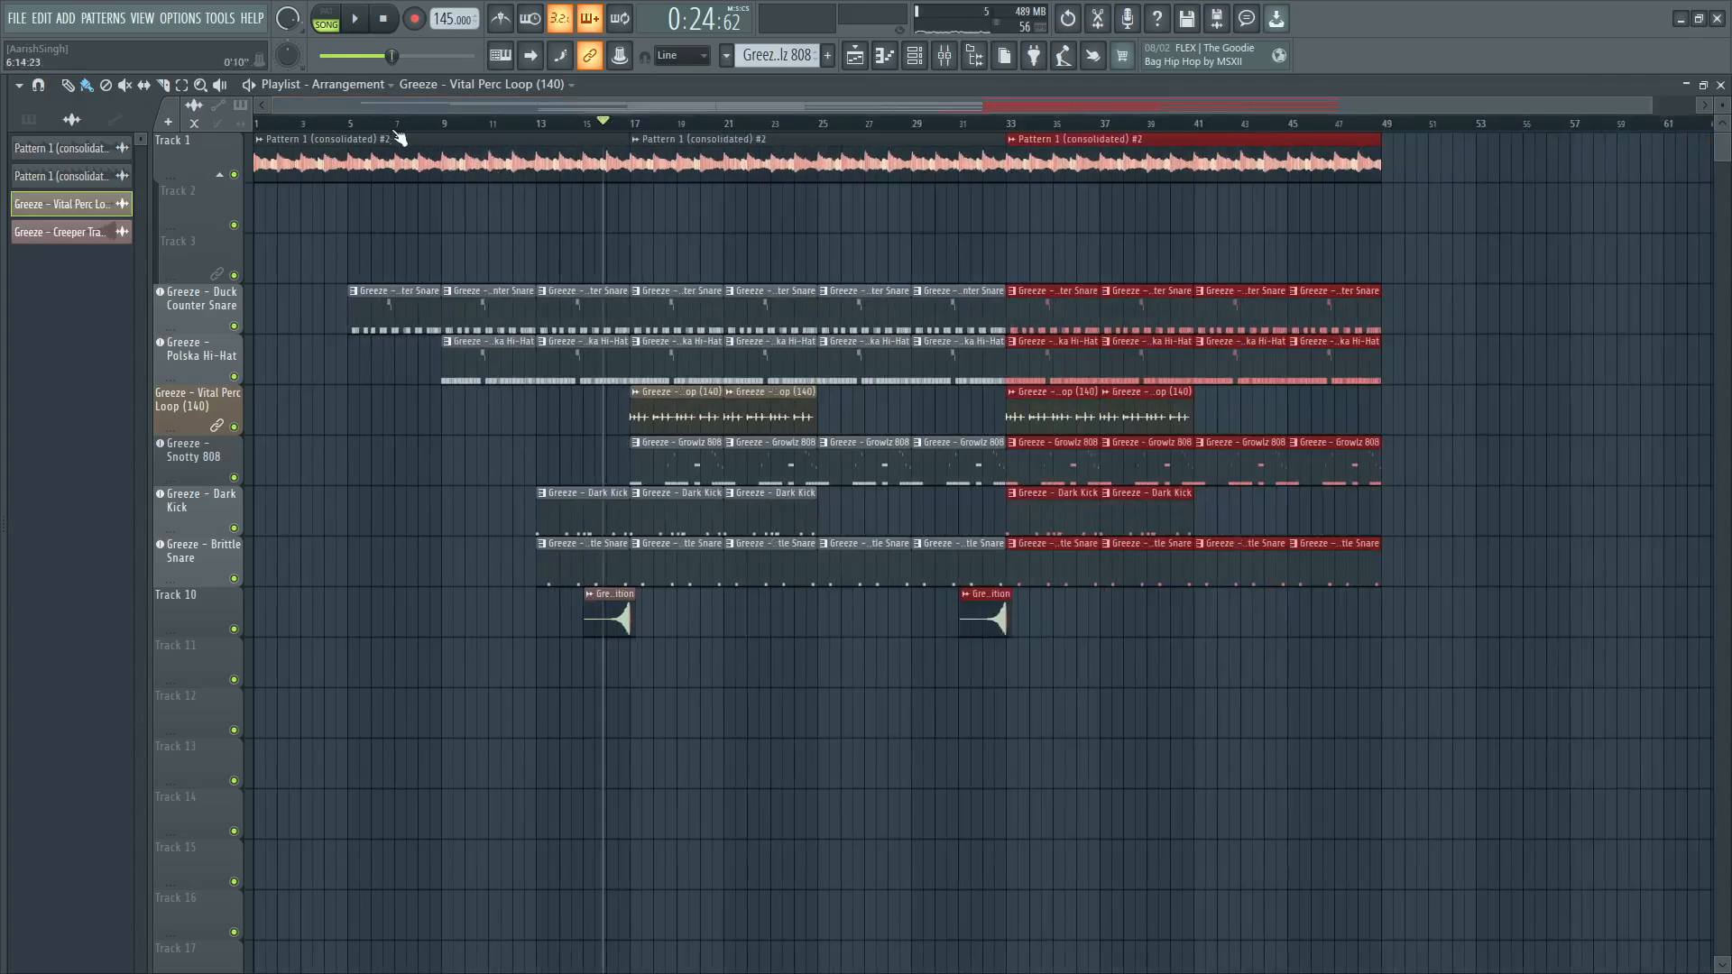
Place the Twister FX sample from the Transitions folder on Track 12 at bars 5, 17 and 33.
key("space")
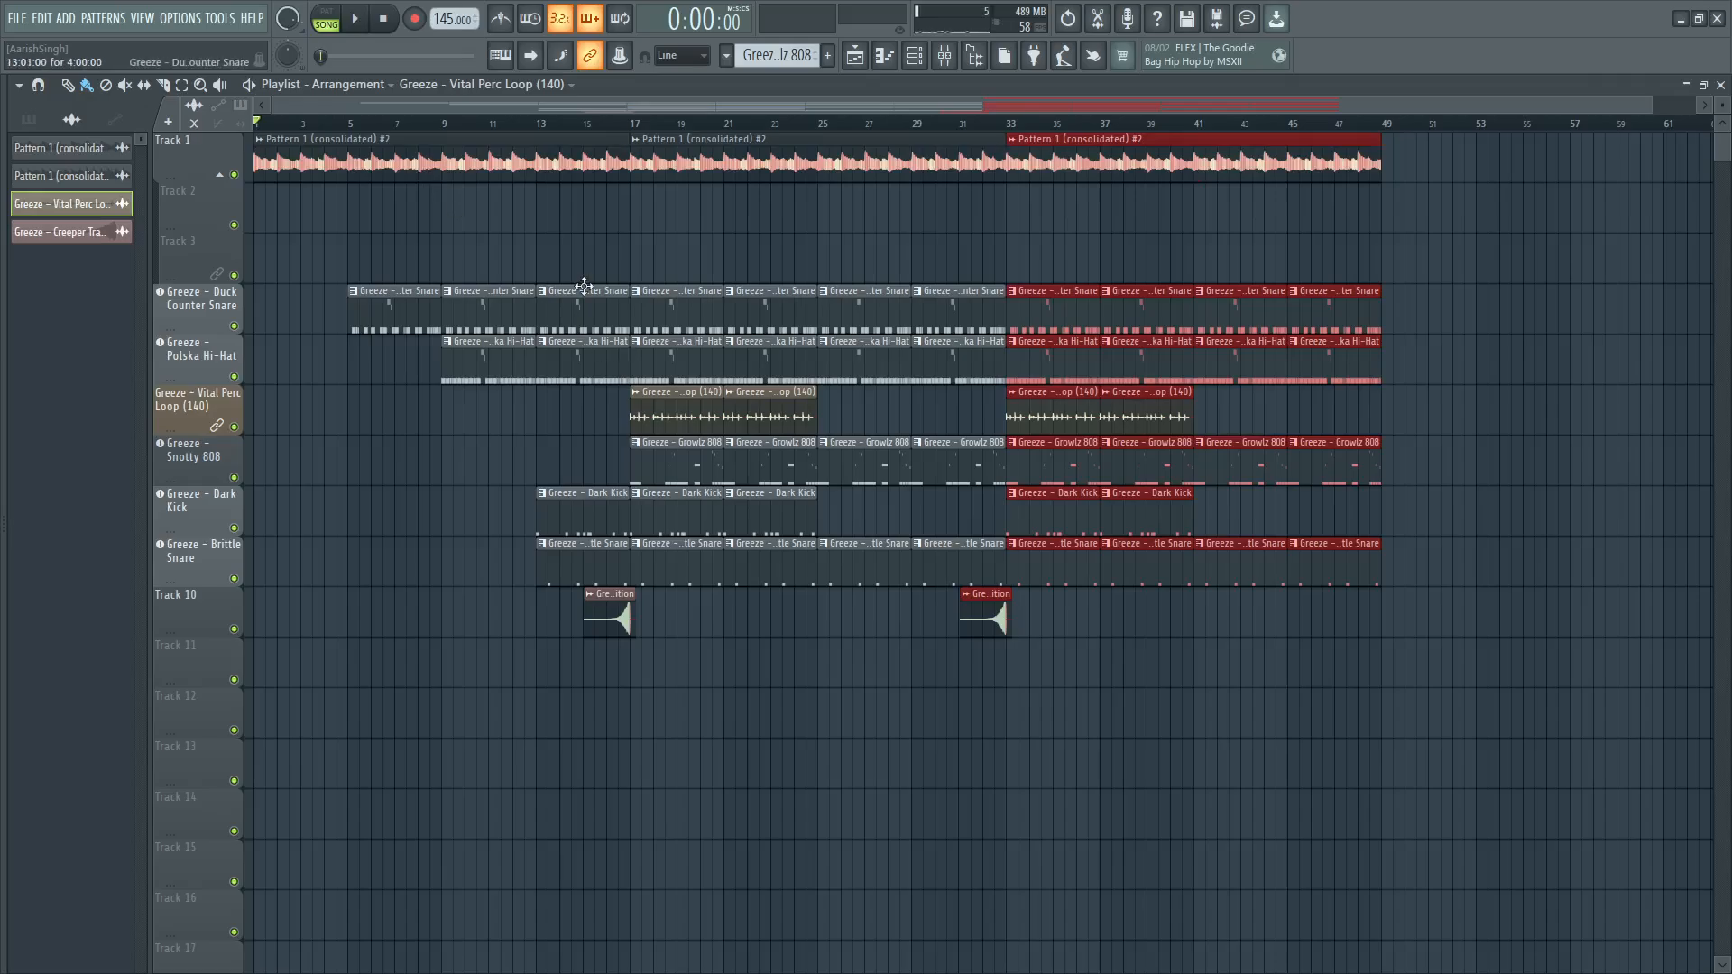
key("alt+F8")
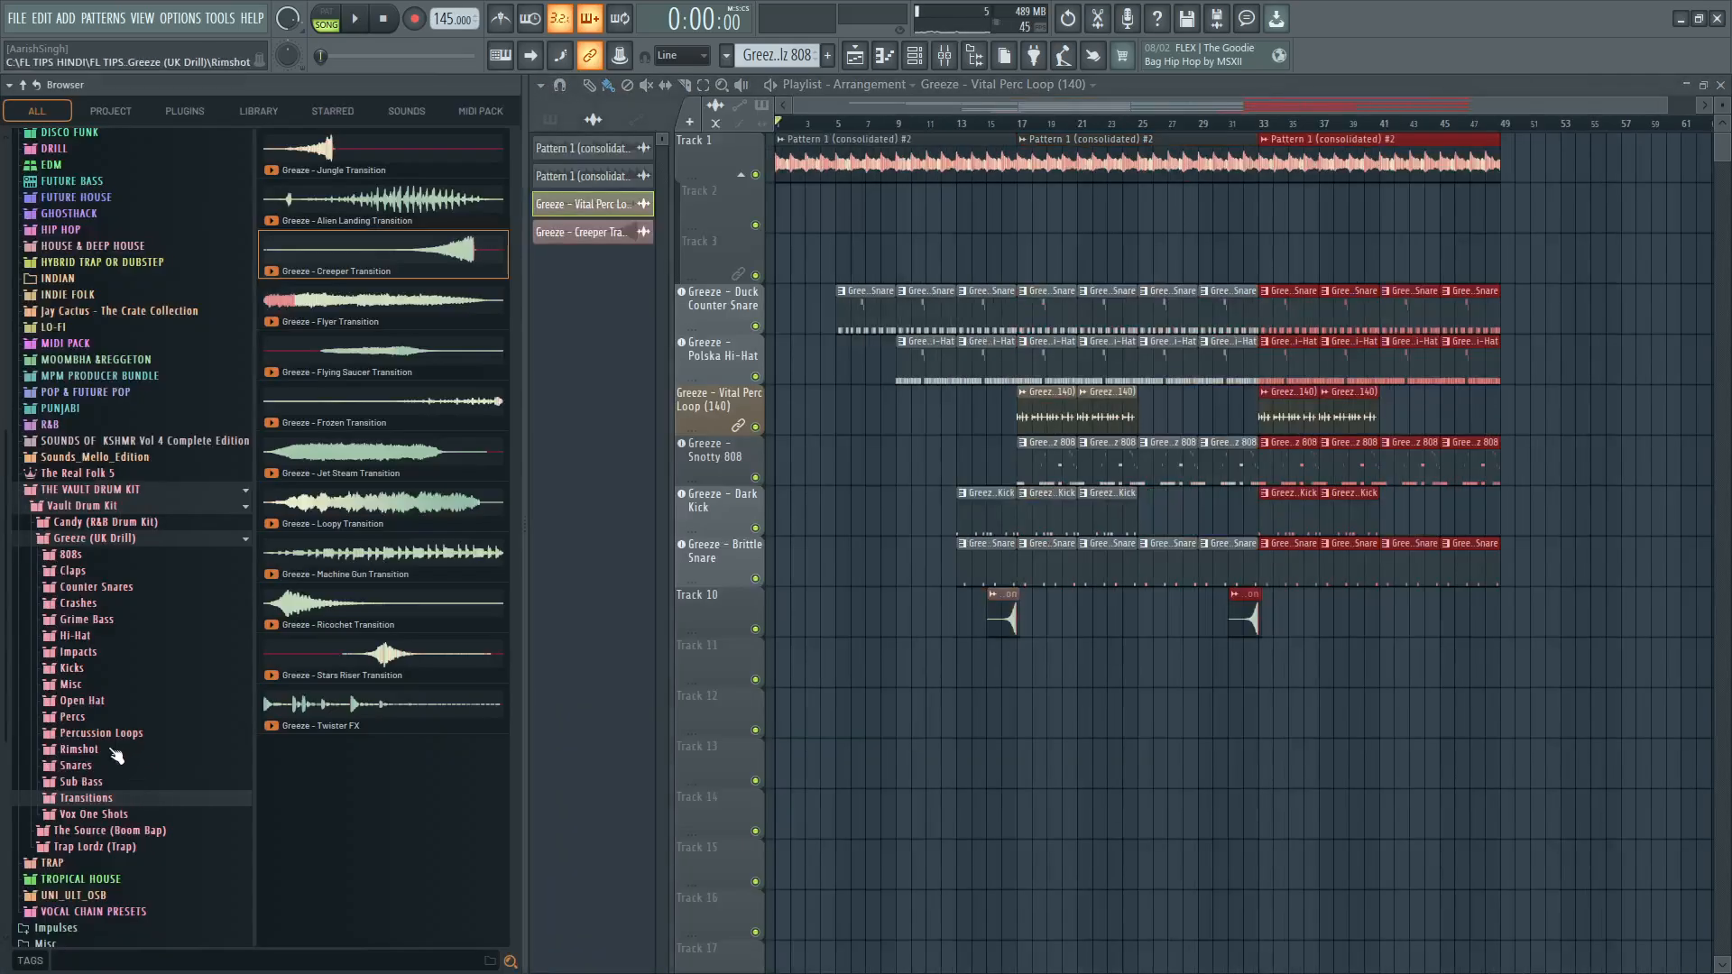
left_click(322, 724)
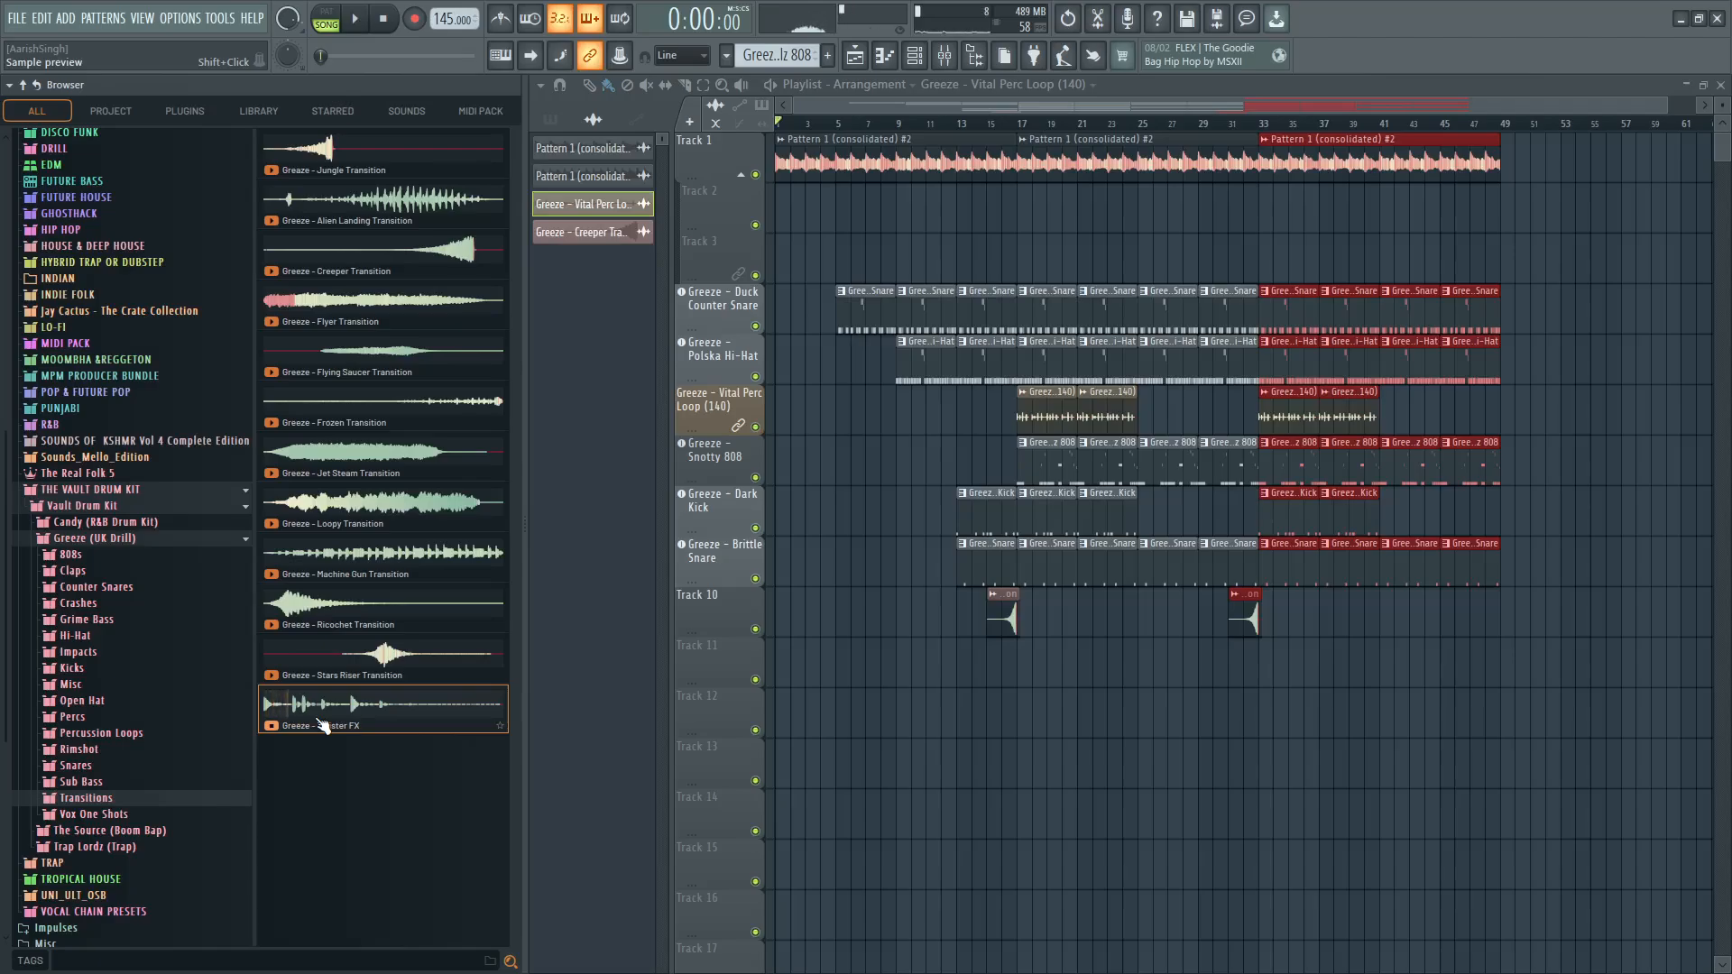
mouse_move(355, 717)
left_mouse_down()
mouse_move(577, 753)
mouse_move(631, 735)
mouse_move(346, 693)
mouse_move(361, 709)
left_mouse_up()
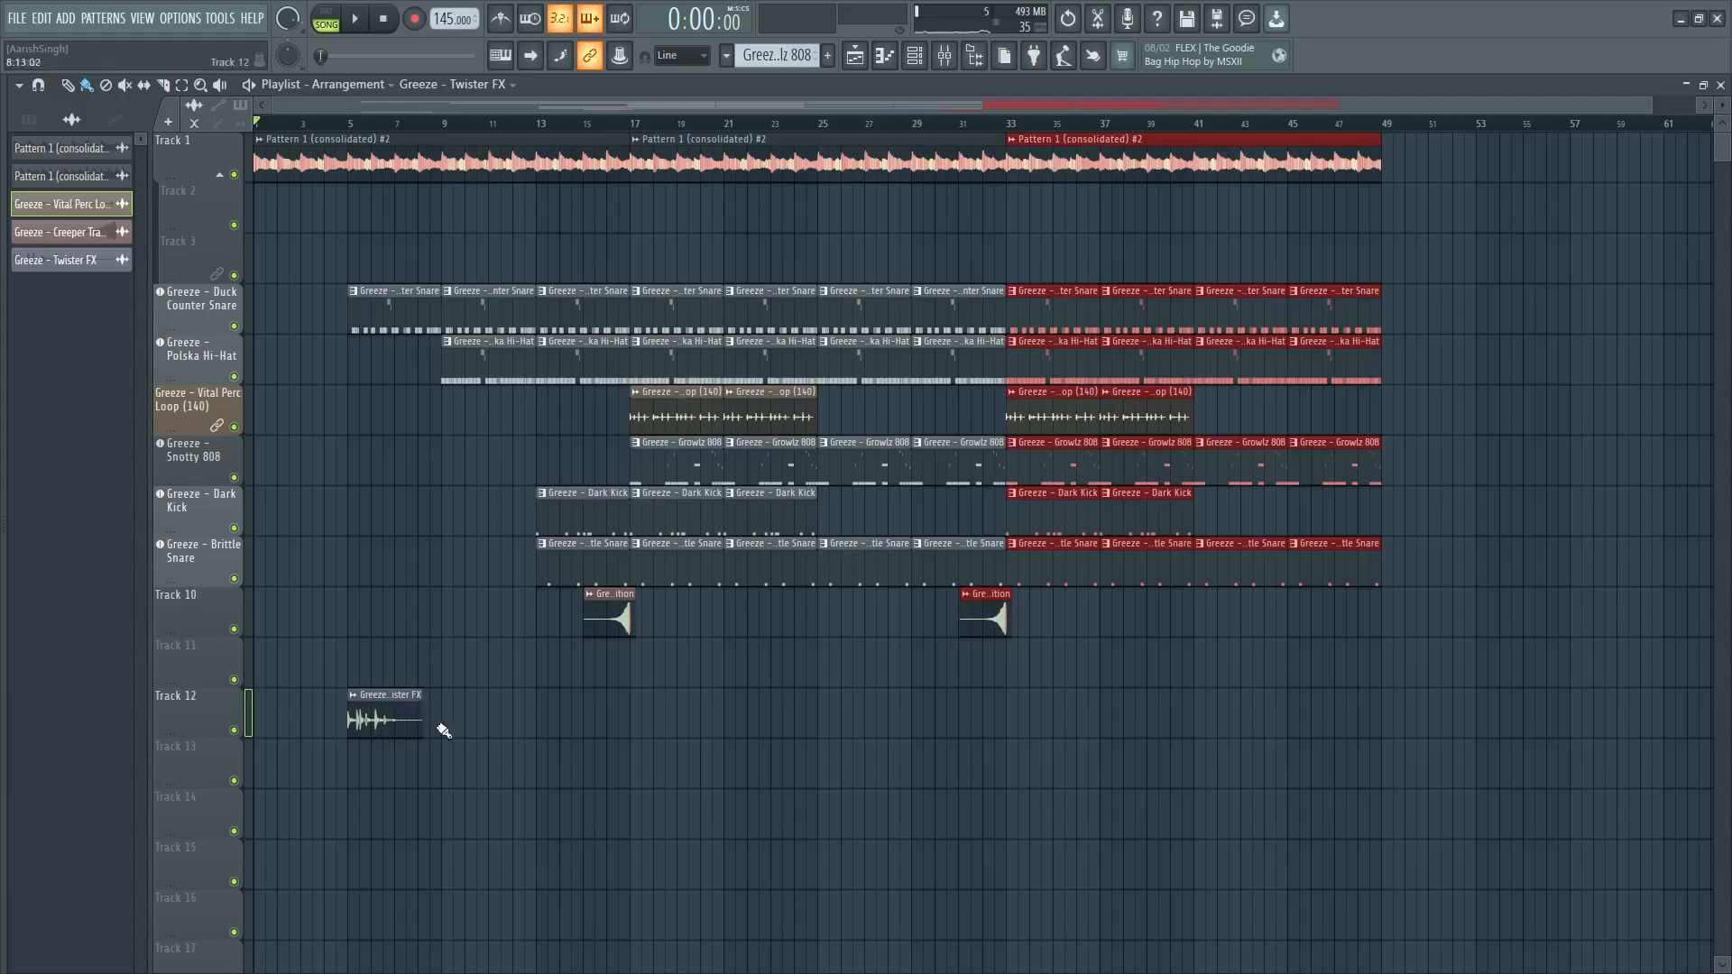
left_click(638, 738)
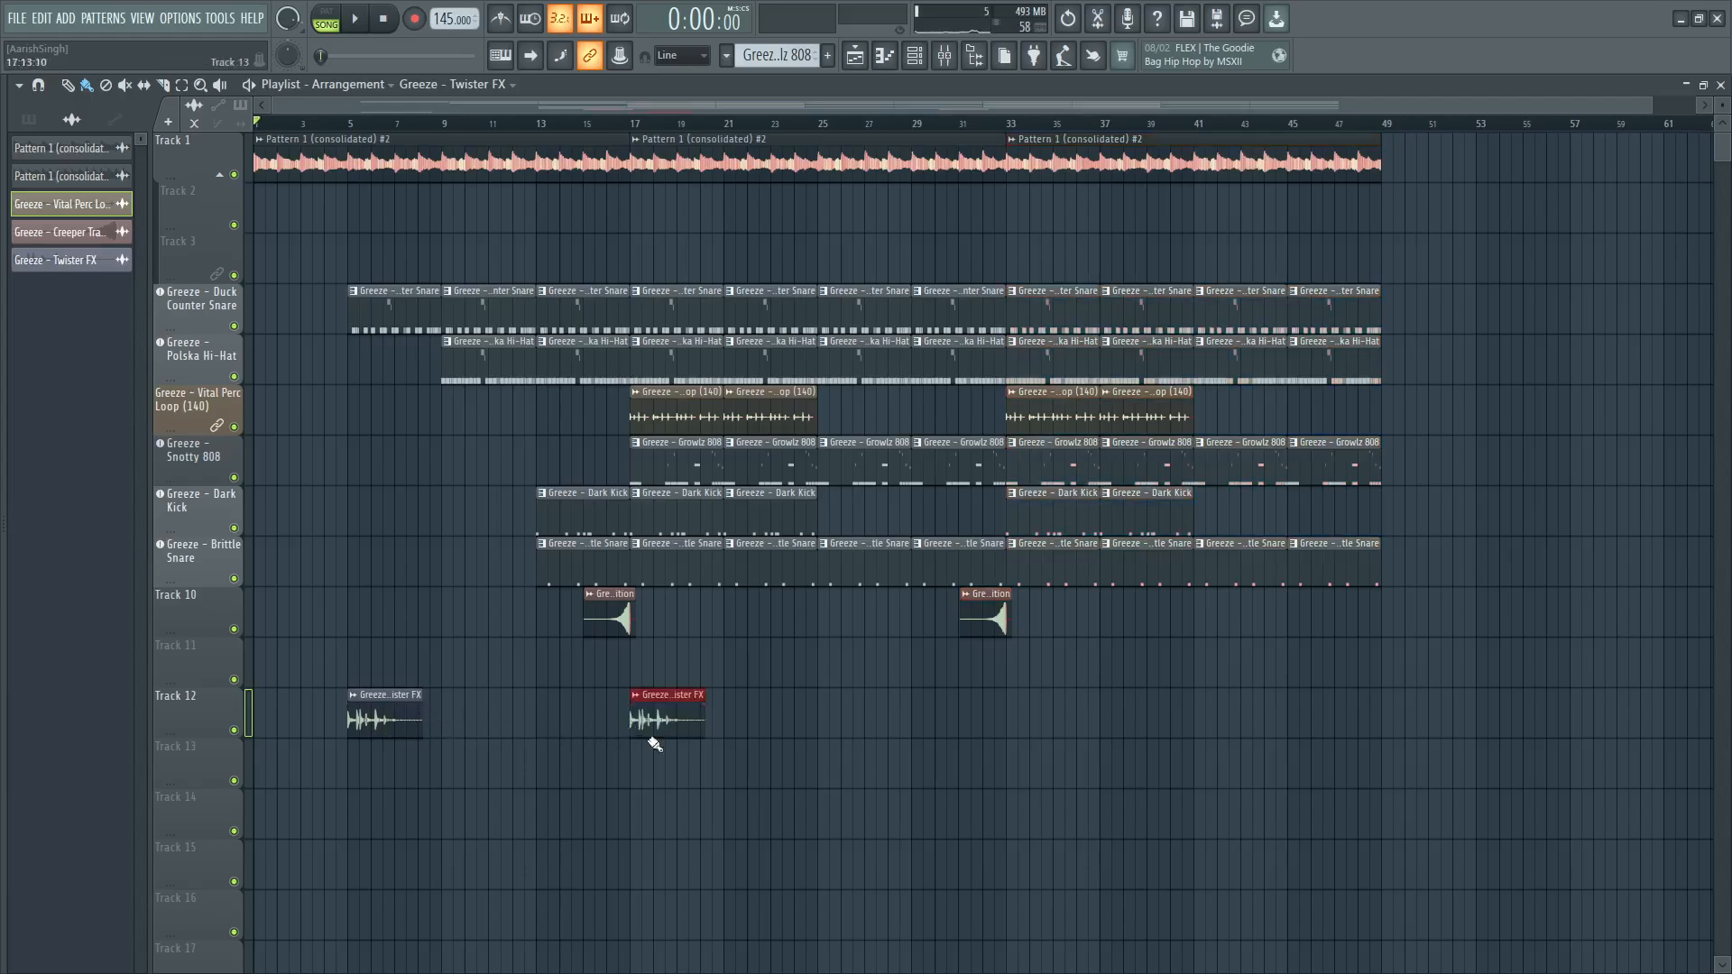
left_click(1019, 714)
Play the arrangement from the start to hear the Twister FX in context, briefly opening its channel settings.
key("space")
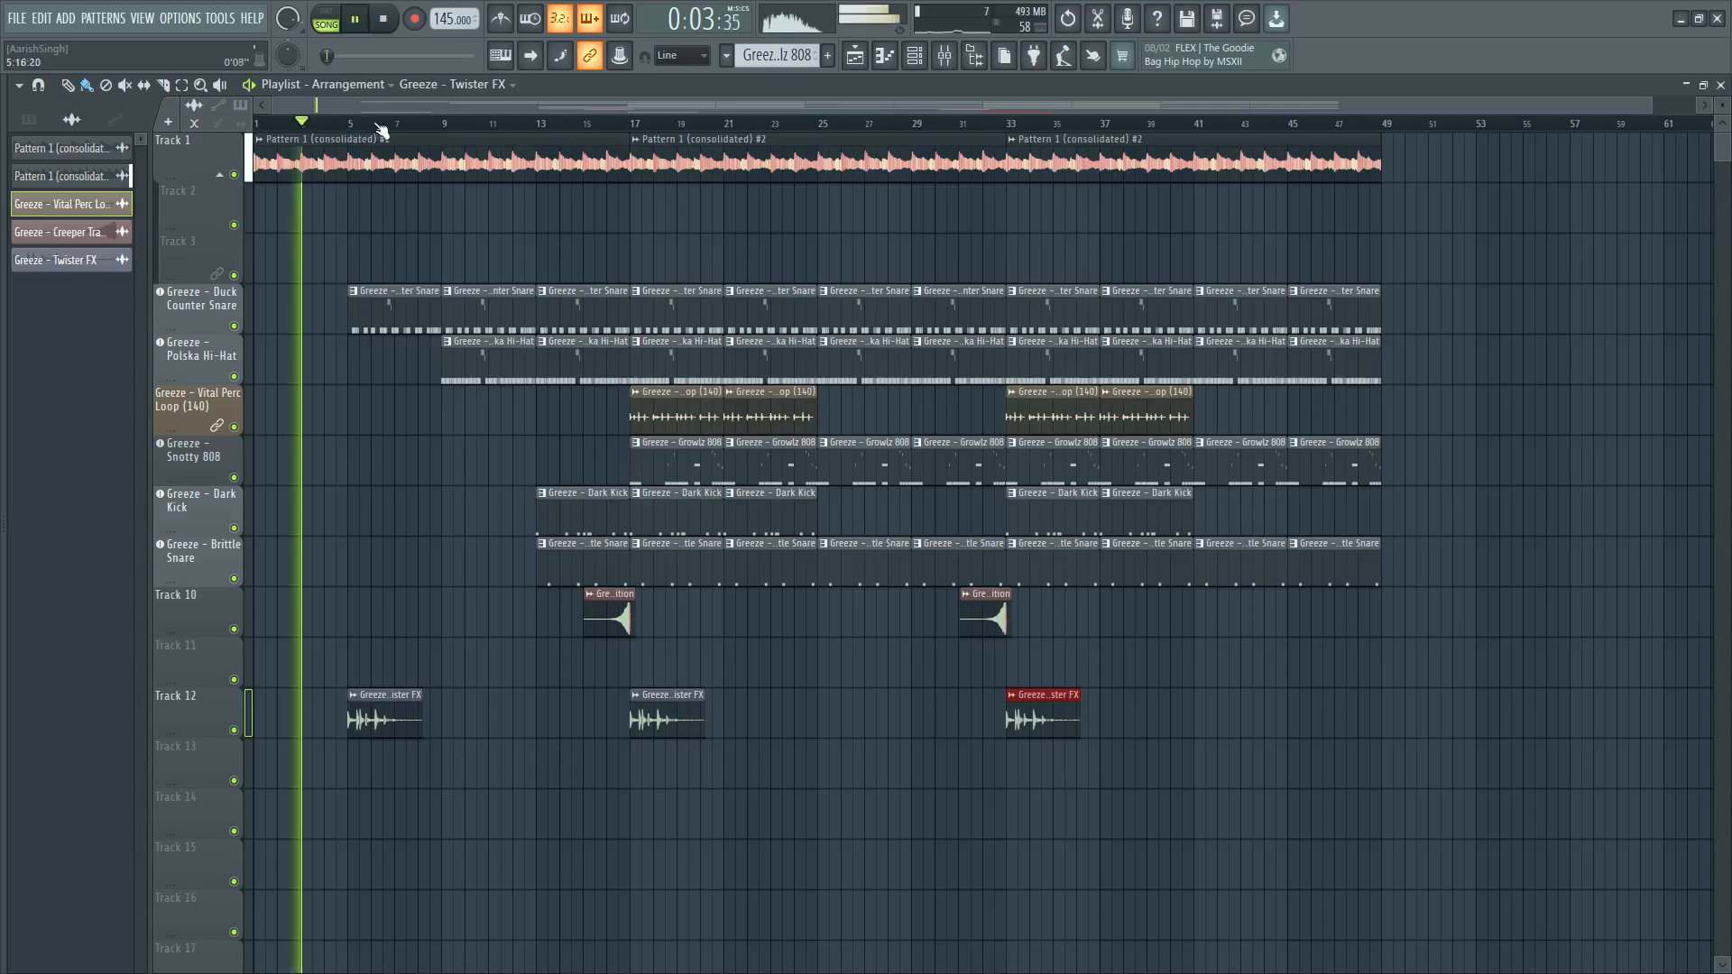
double_click(385, 720)
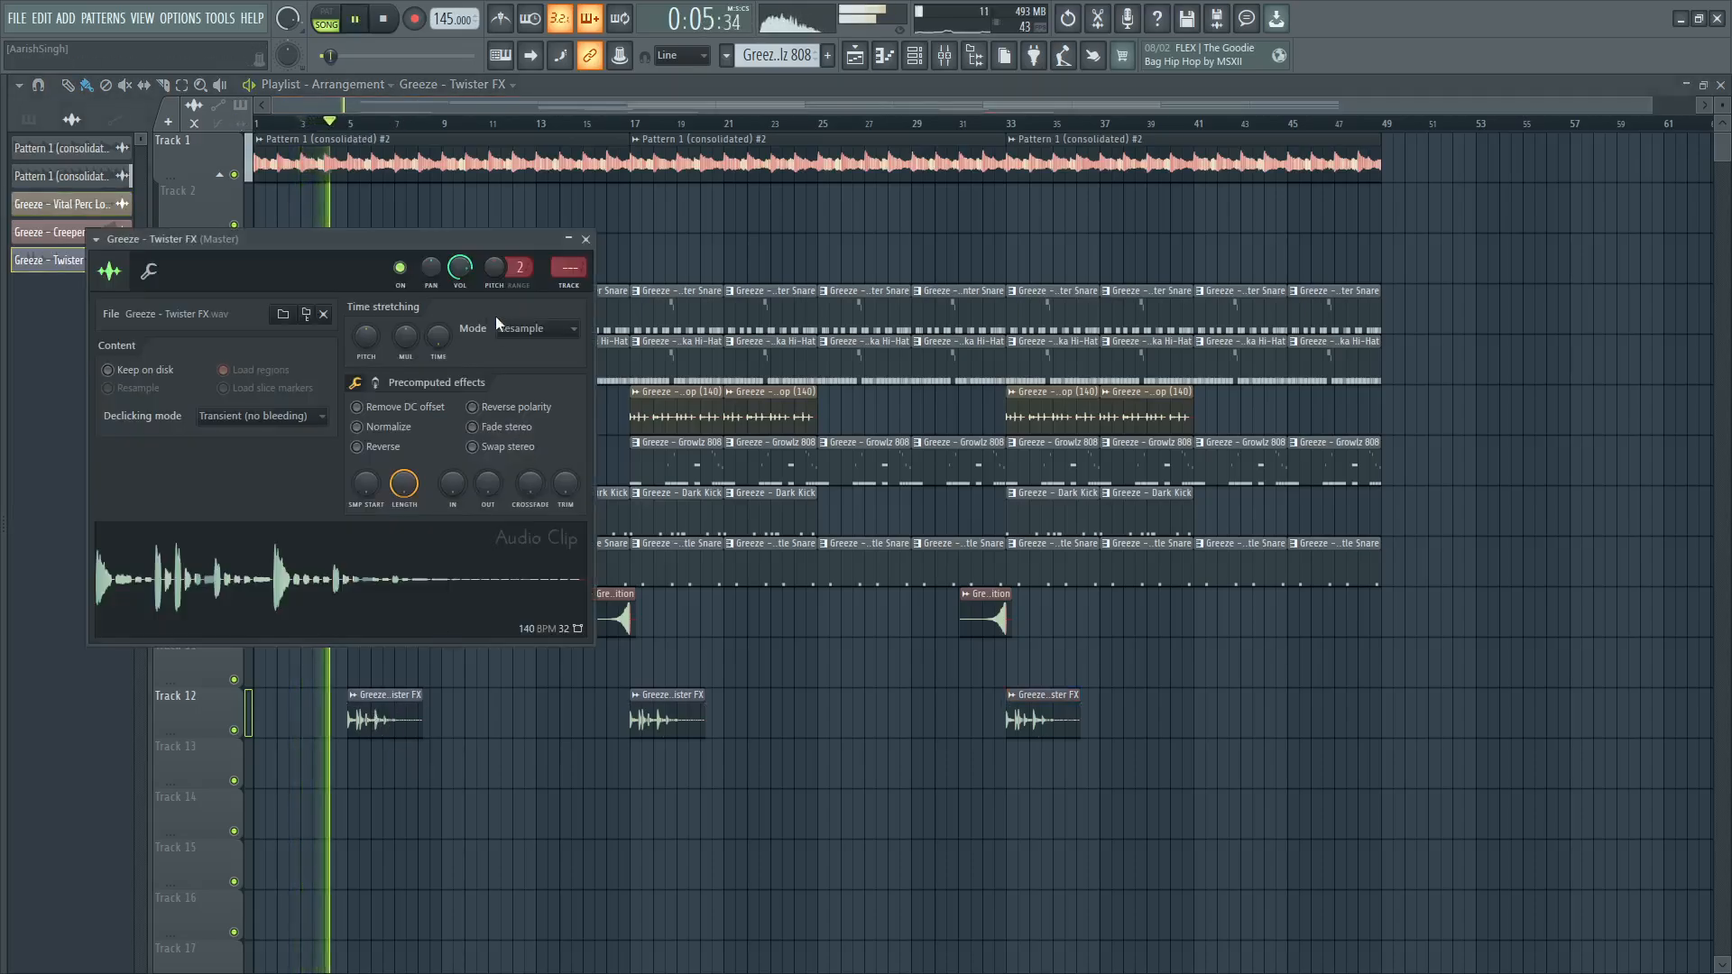
left_click(586, 239)
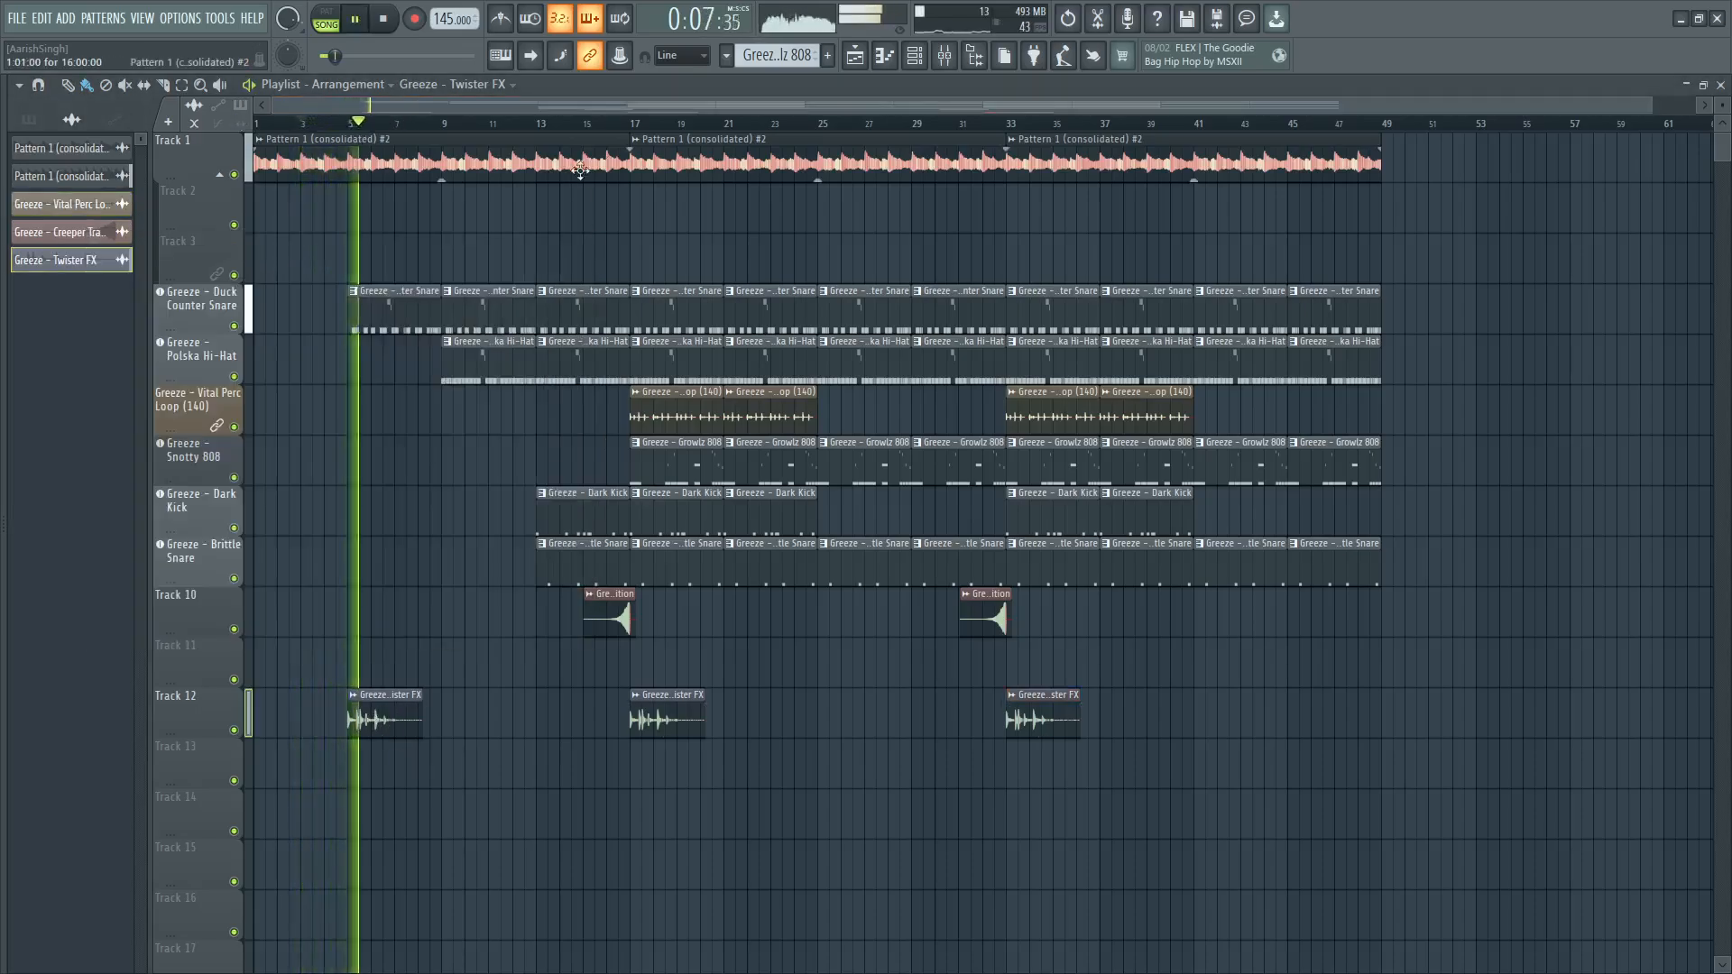
left_click_drag(1650, 108, 1653, 109)
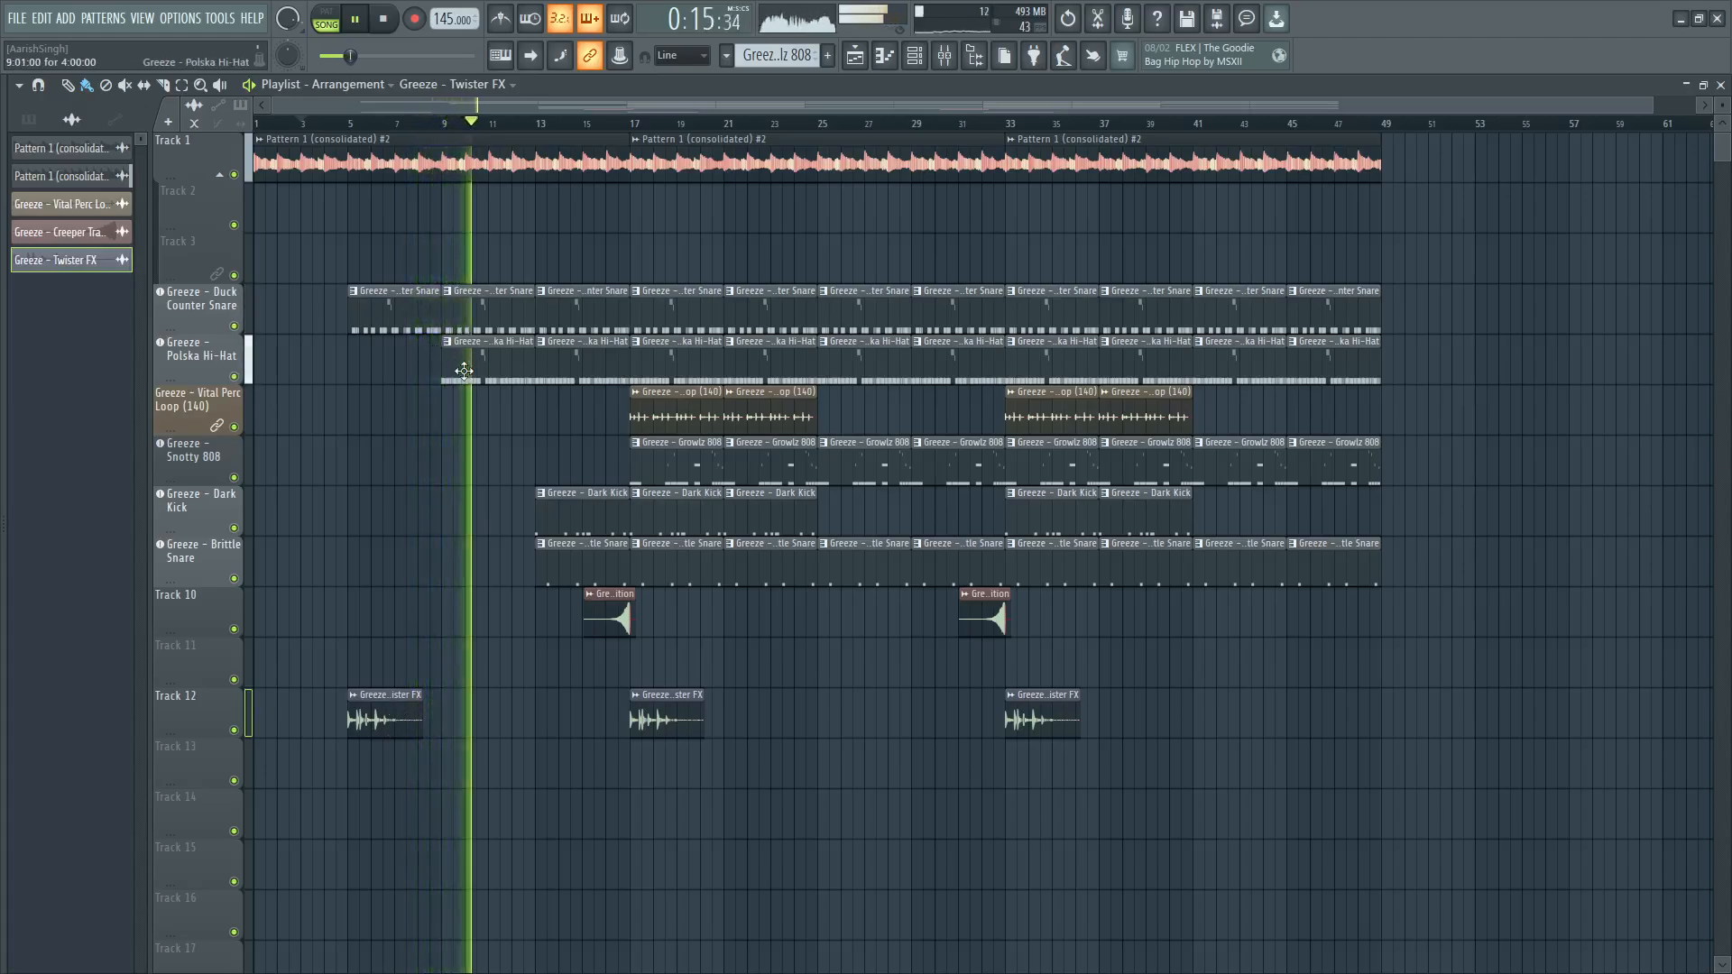
left_click_drag(1656, 106, 1702, 108)
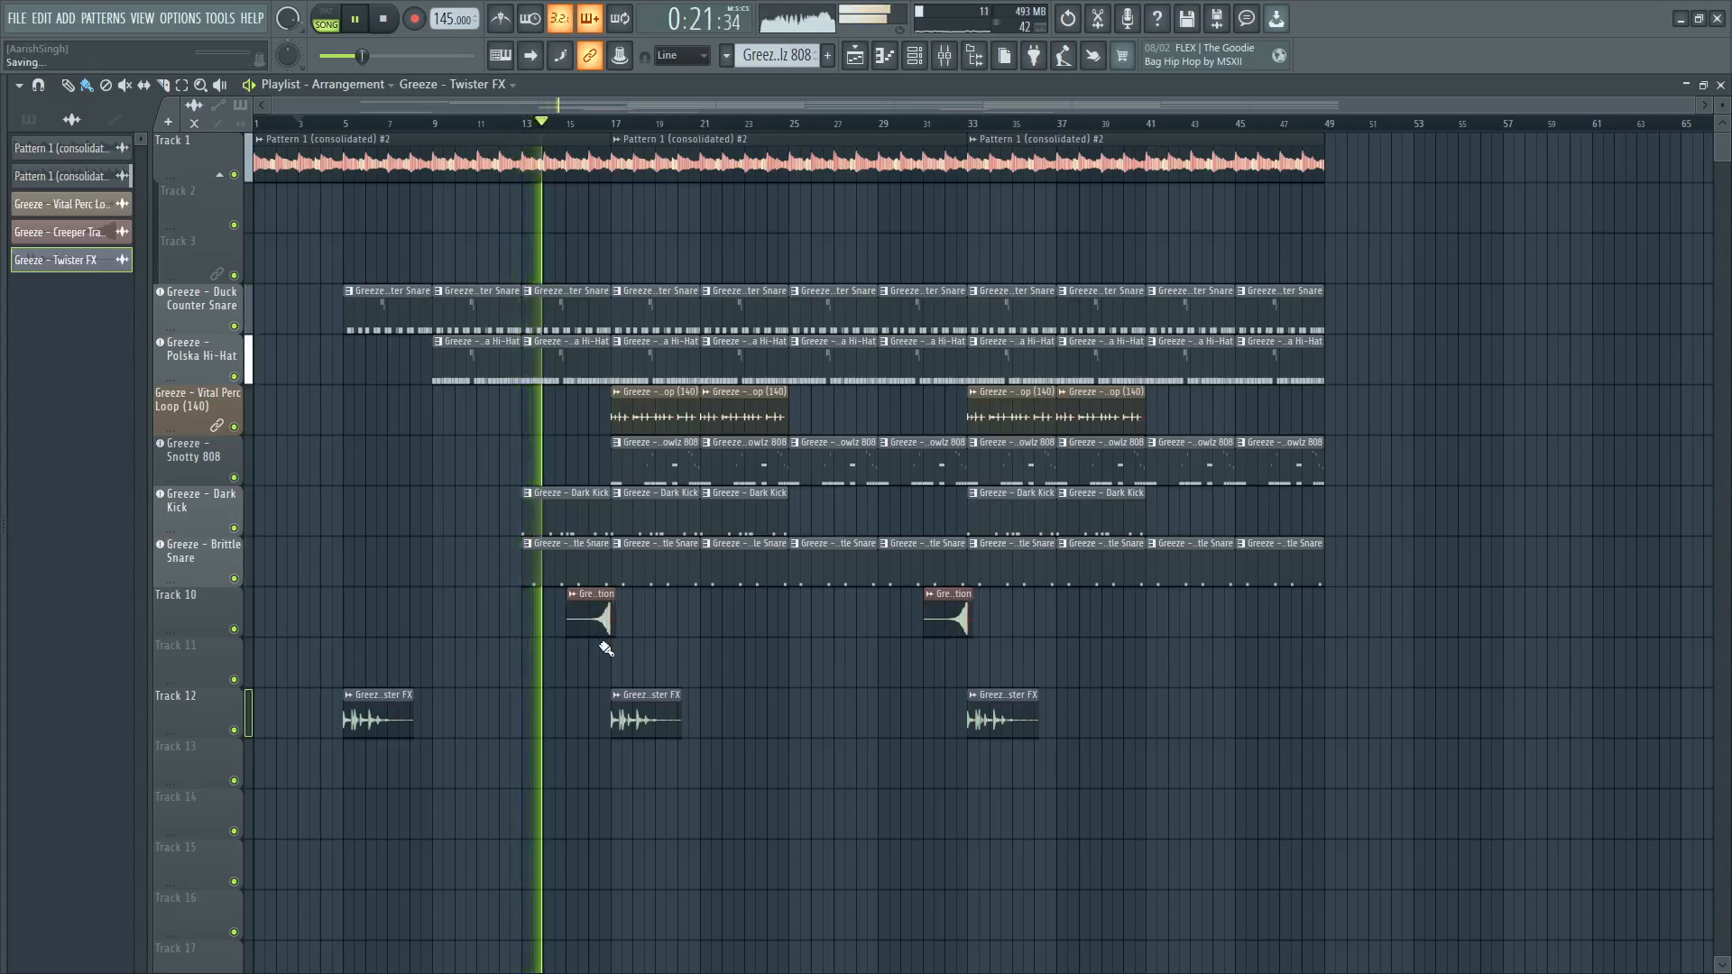
key("space")
Audition the Ricochet and Stars Riser transitions, and the Corrosive, Reflective, Copycat and Fresh samples in the Greeze Impacts folder.
key("alt+F8")
key("alt+F8")
key("alt+F8")
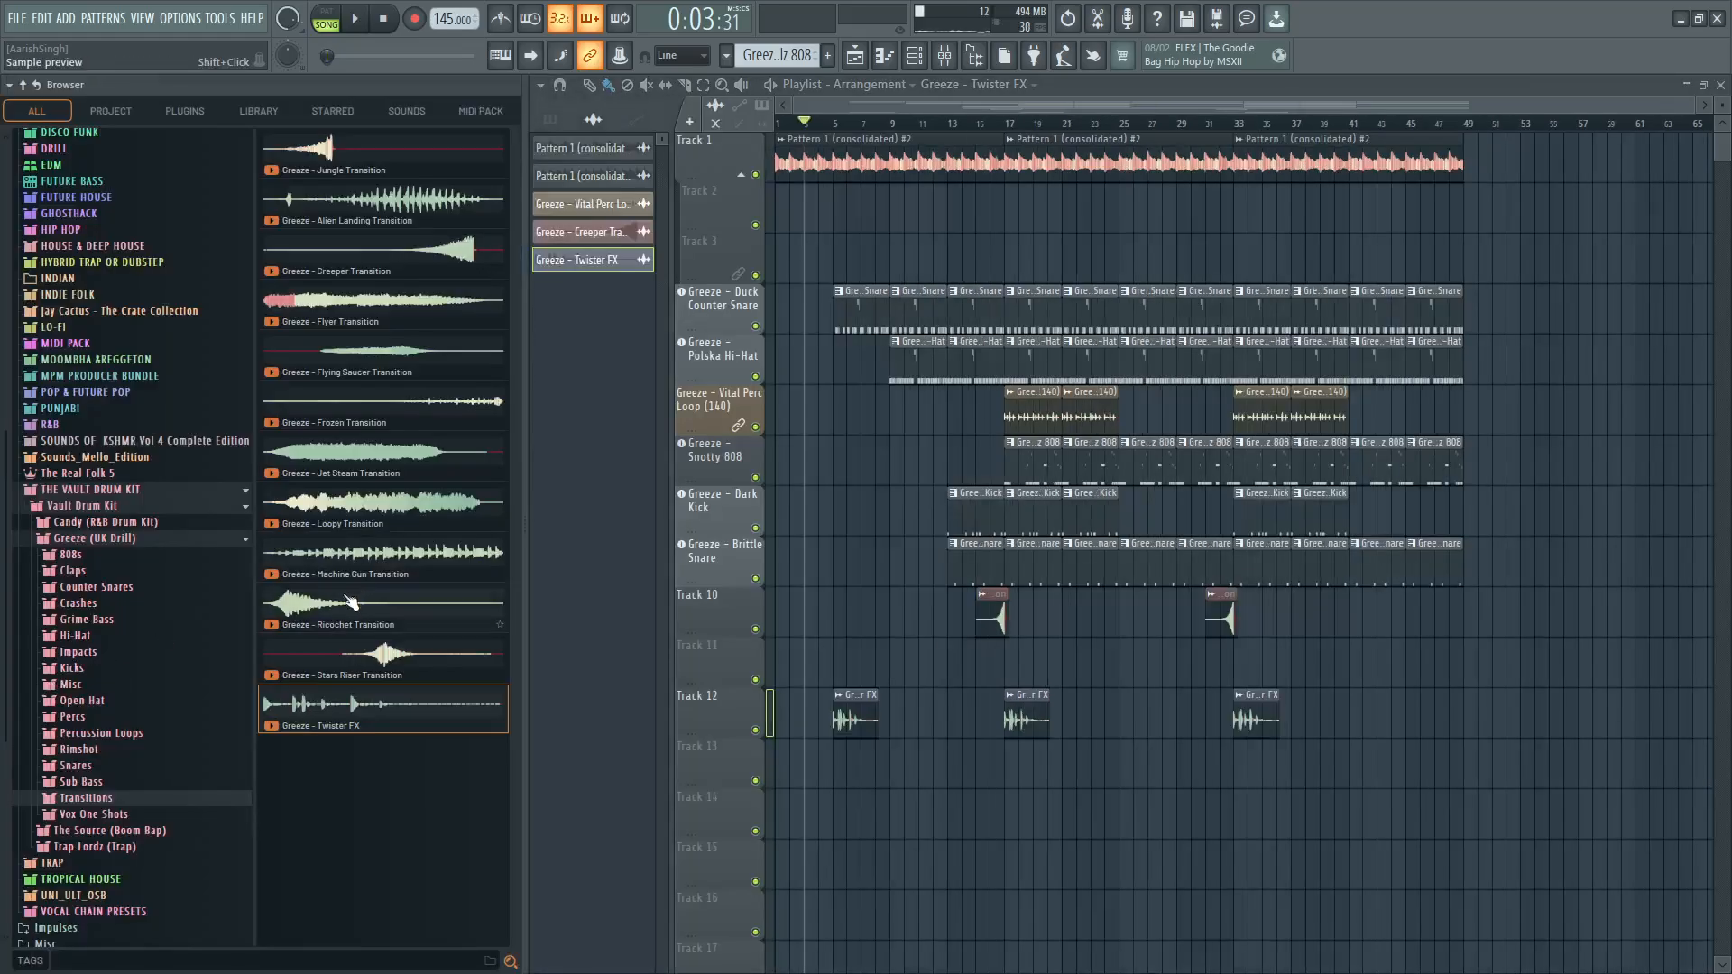
left_click(351, 602)
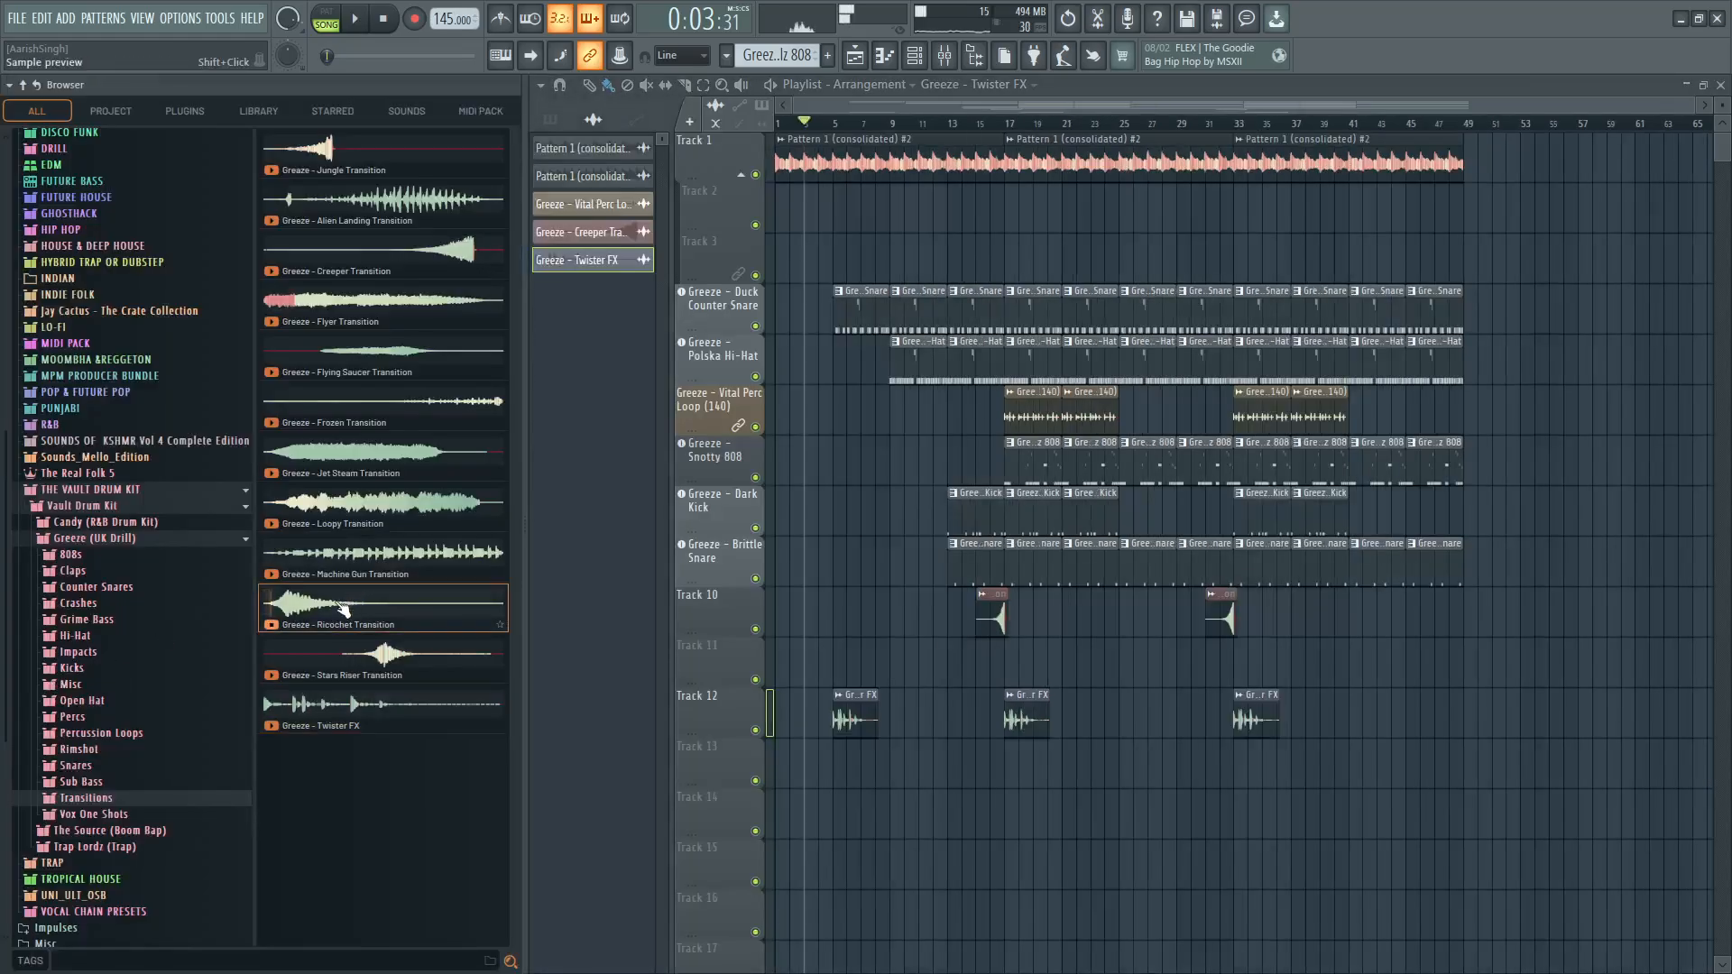
left_click(397, 658)
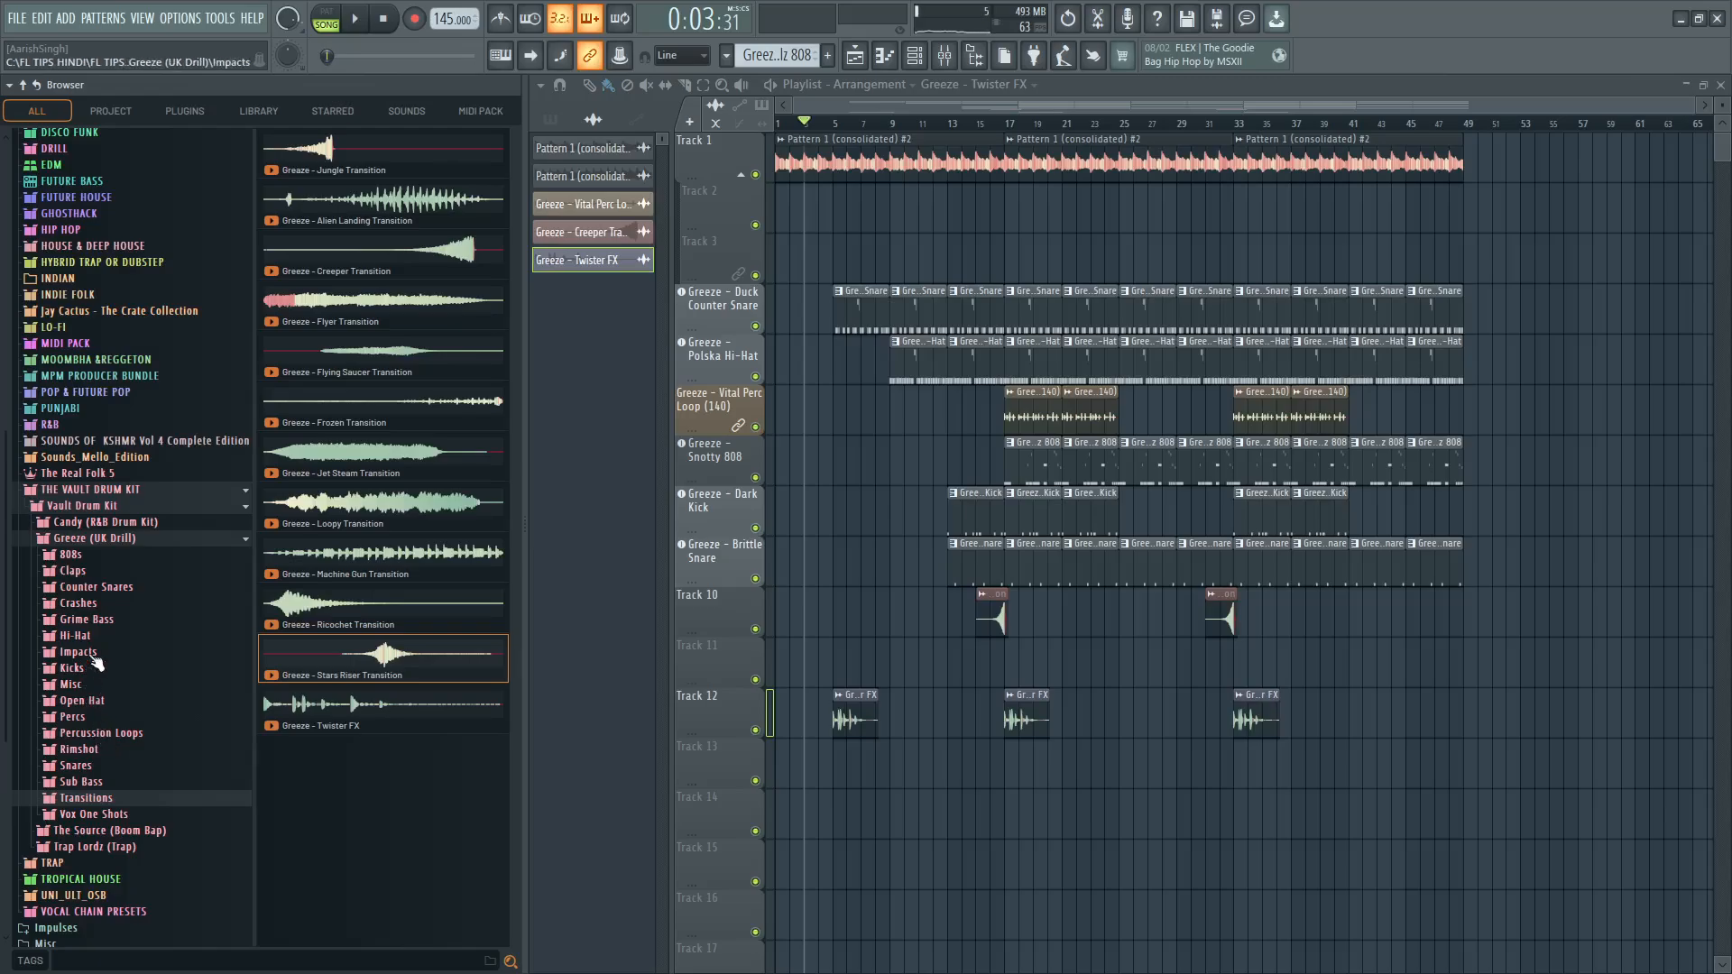
left_click(92, 657)
left_click(368, 303)
left_click(313, 359)
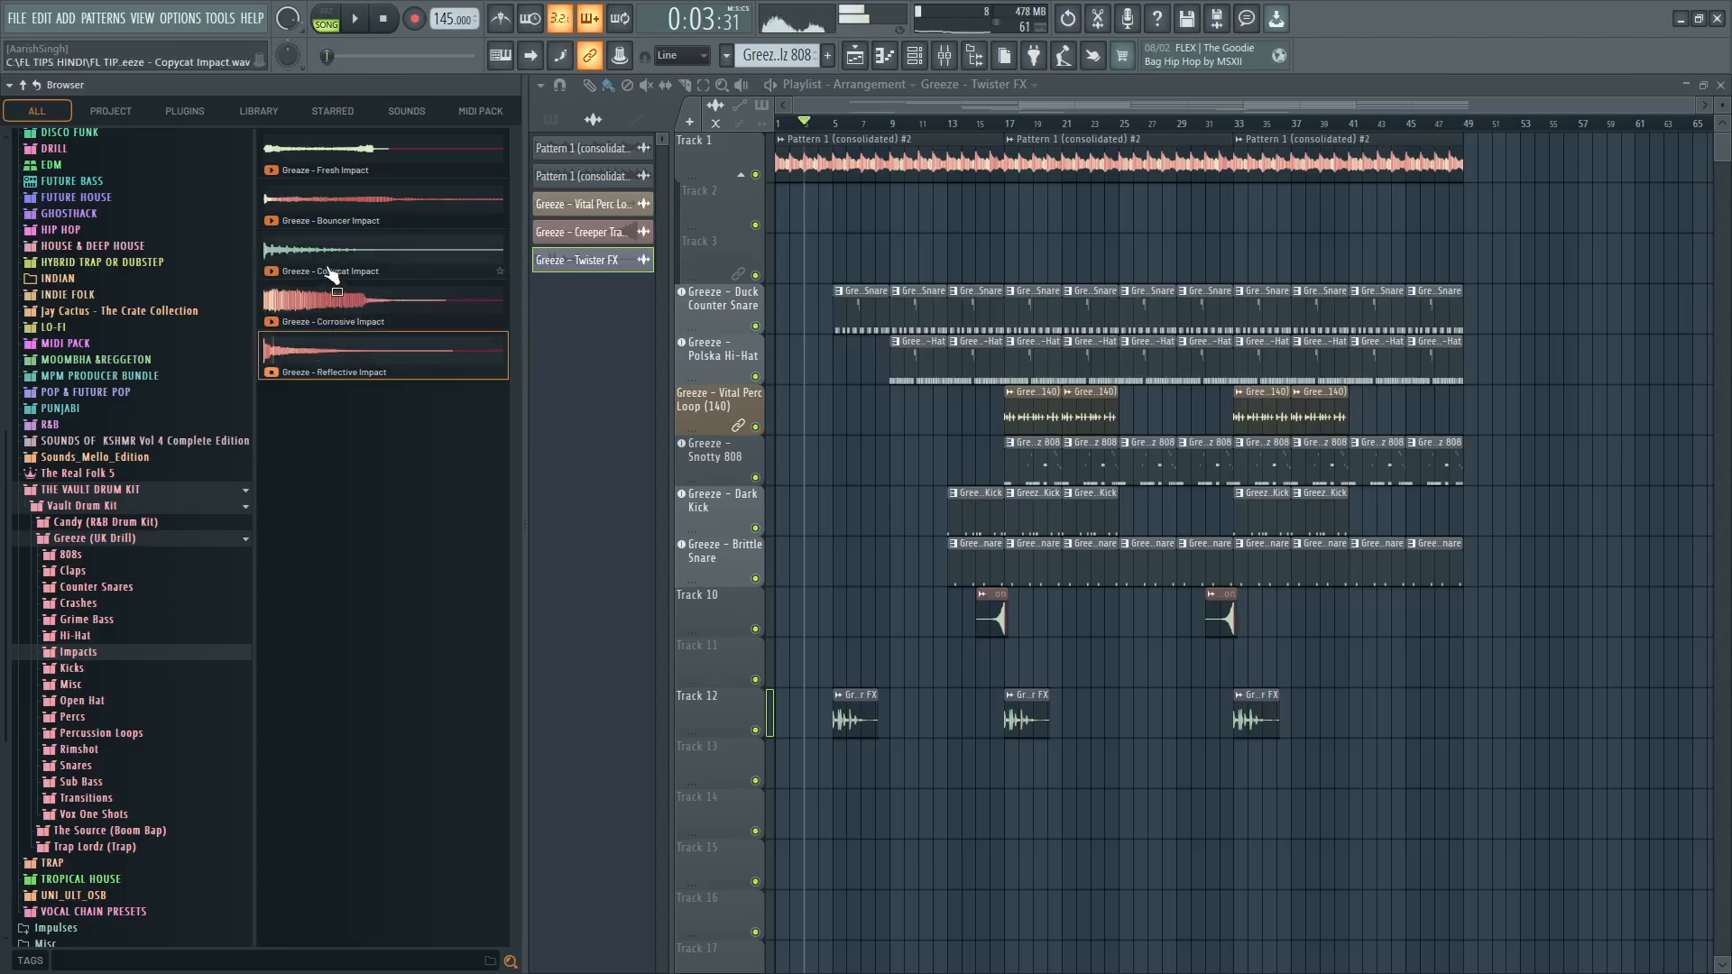
left_click(328, 268)
left_click(339, 168)
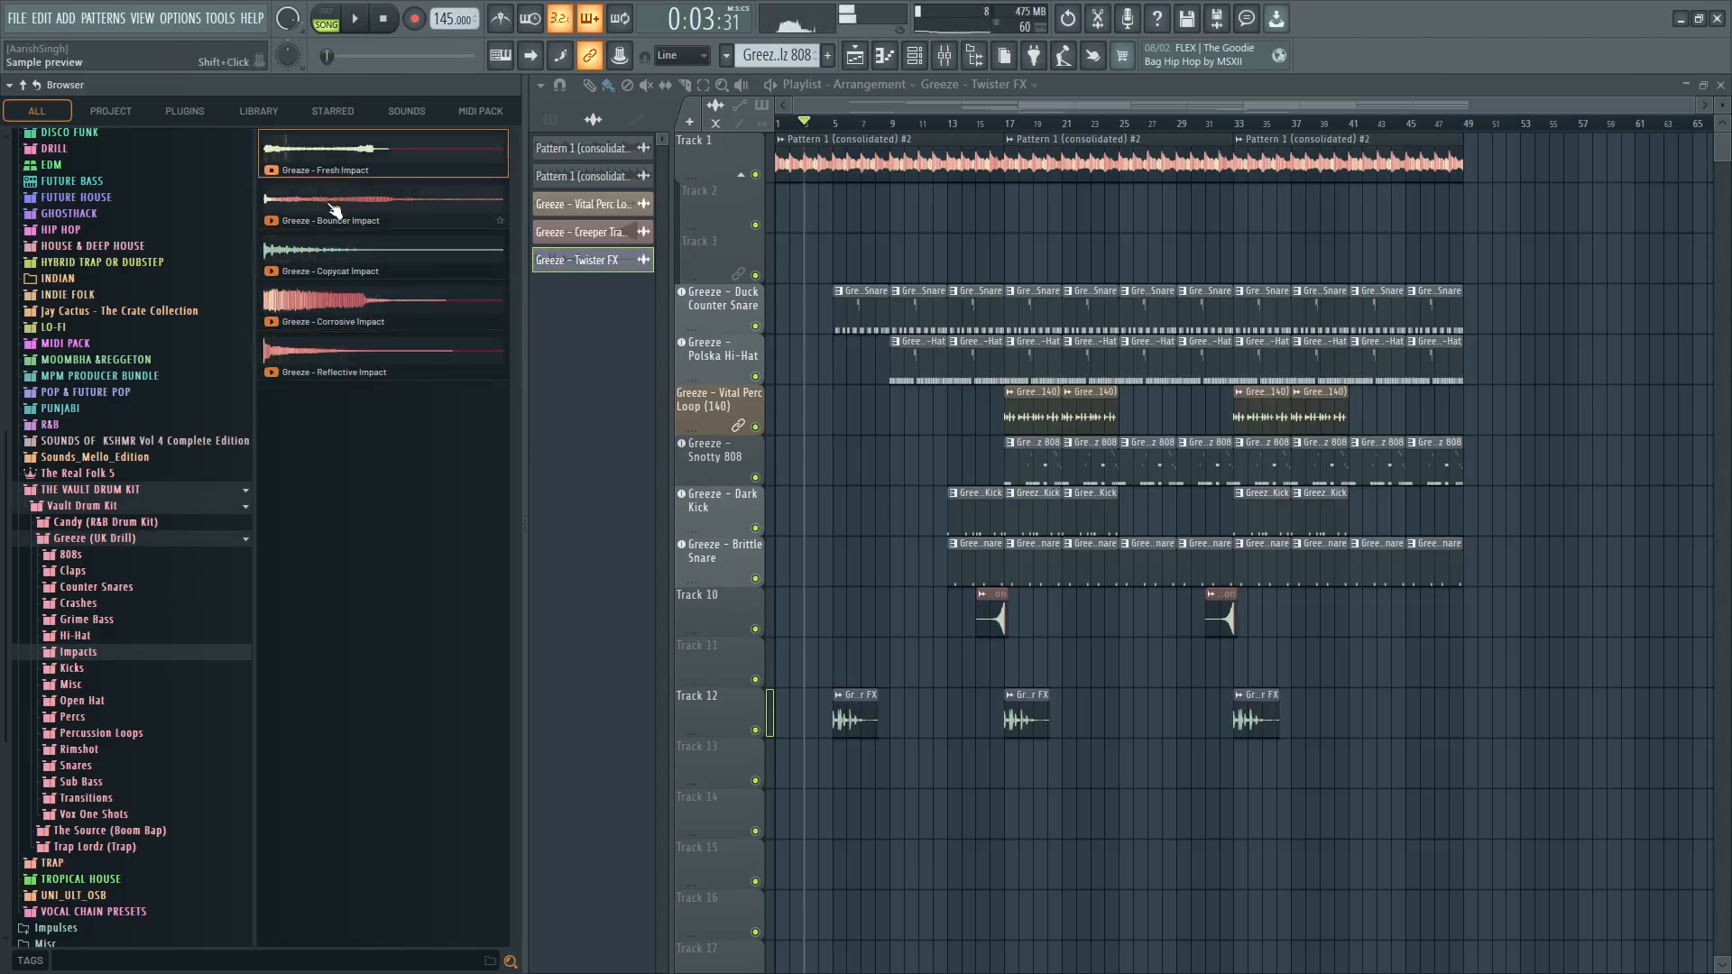
left_click(91, 539)
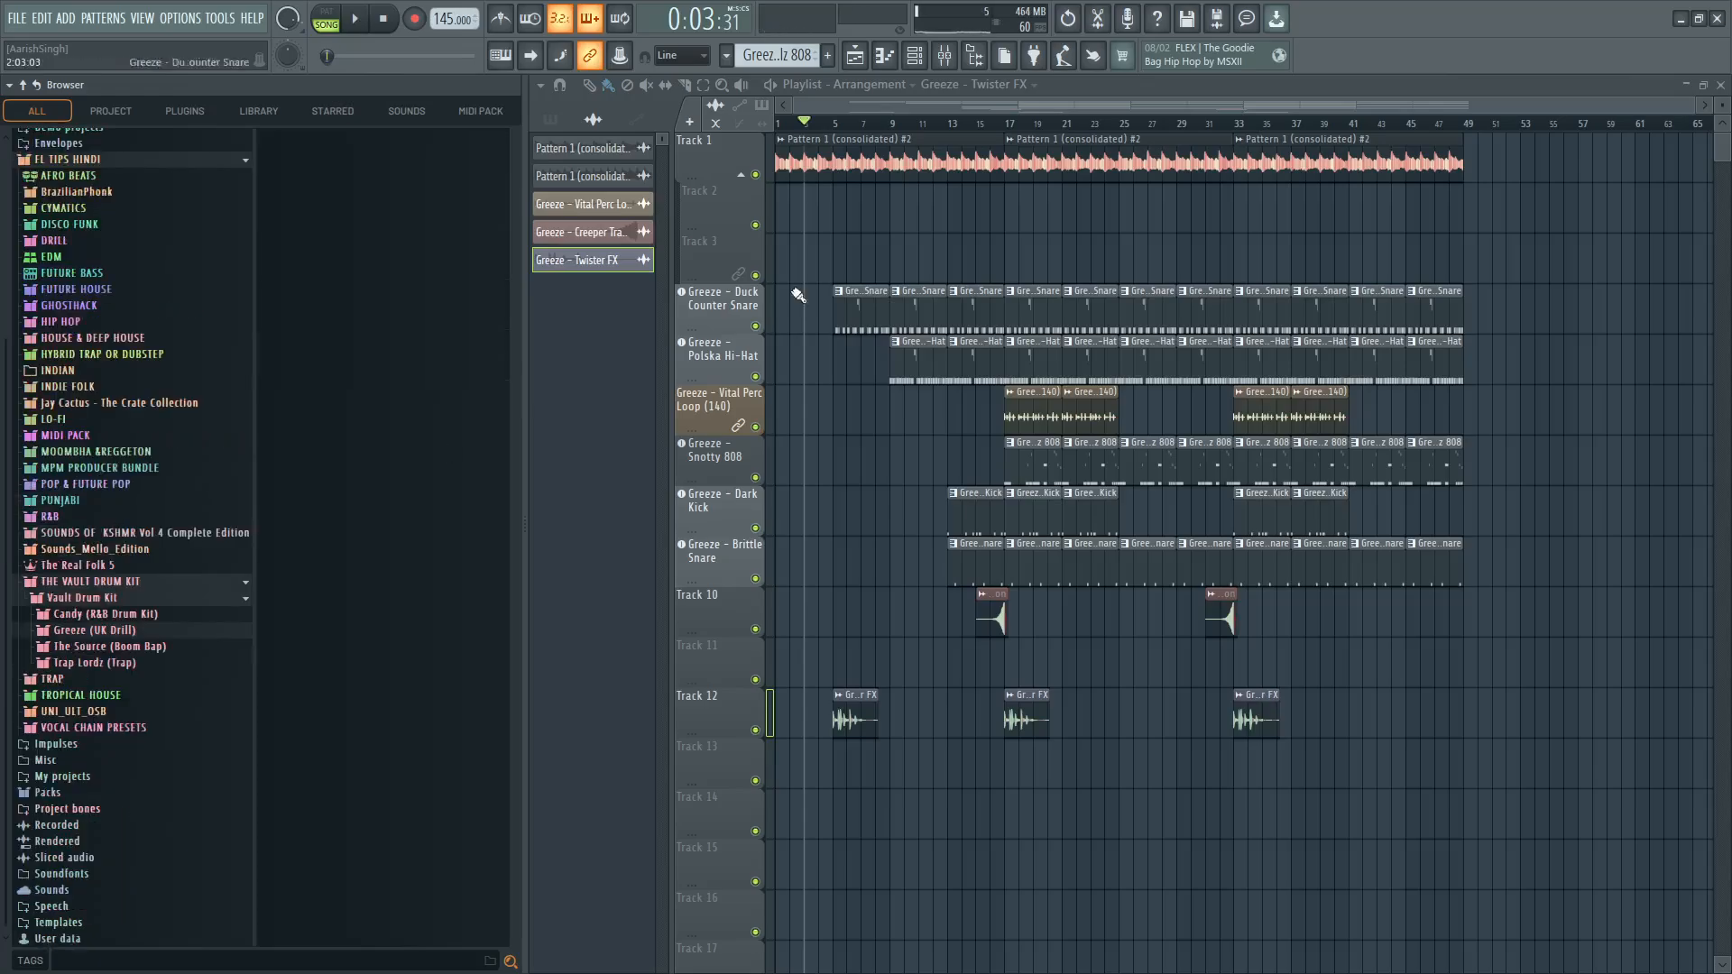
Return the playhead to the start and open the Cymatics POLAR Accent Collection Wav sample folder.
key("alt+F8")
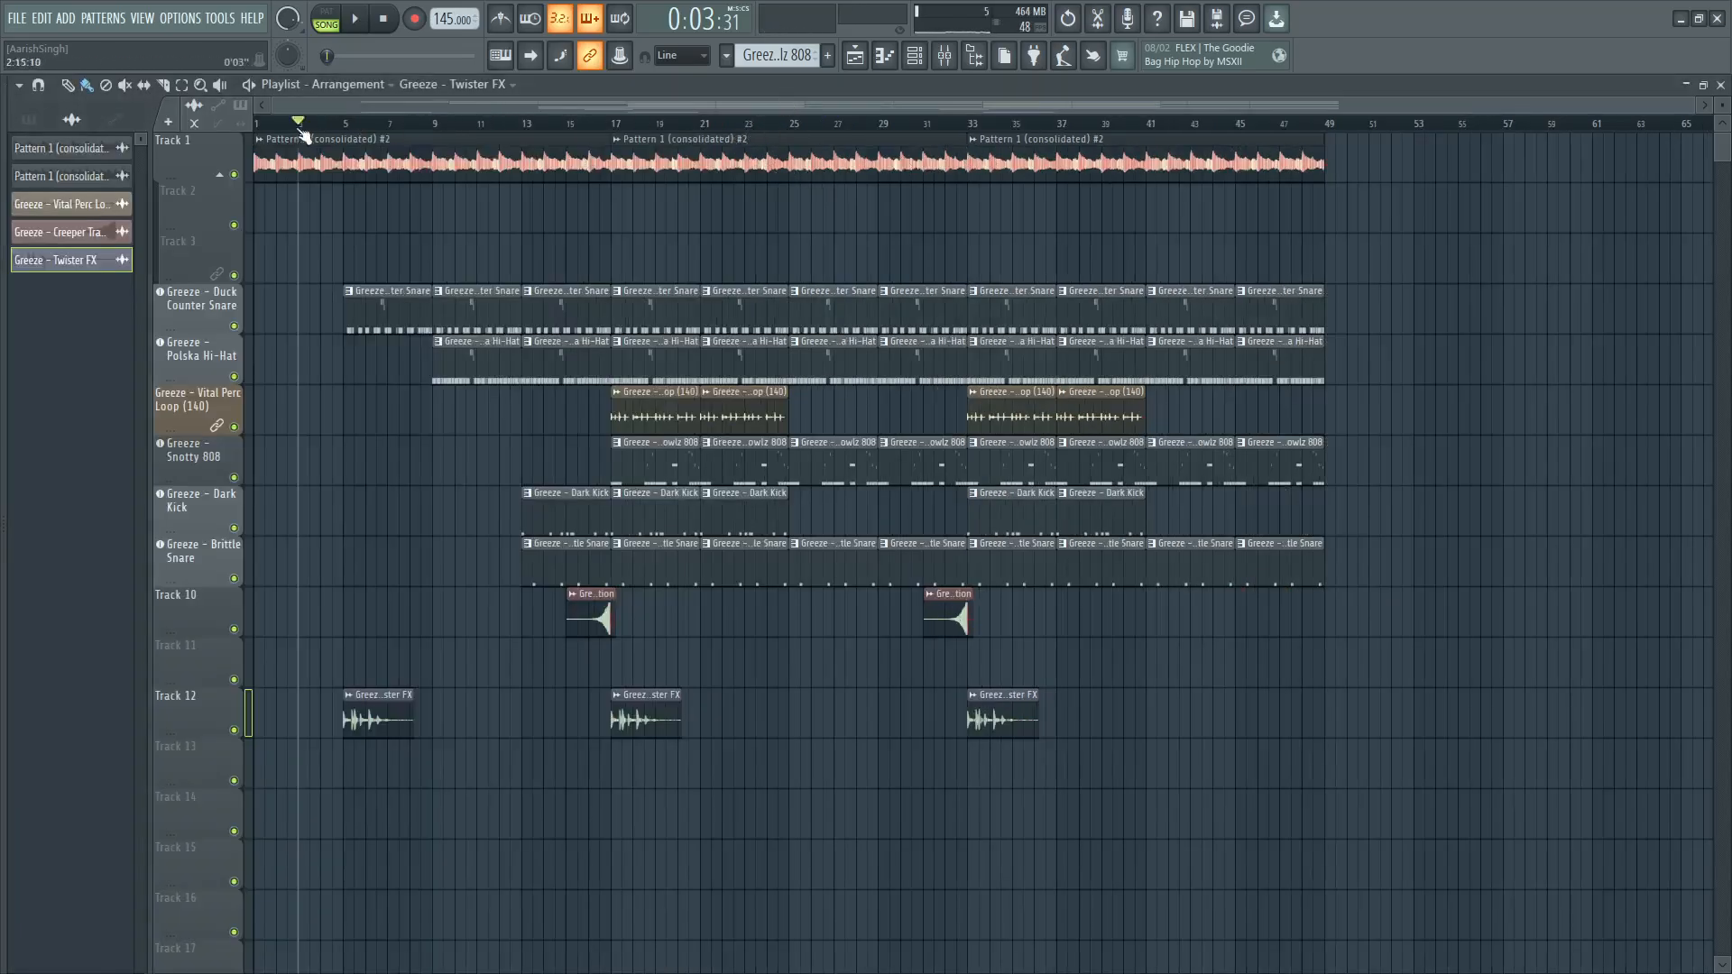
left_click_drag(299, 124, 266, 131)
key("alt+F8")
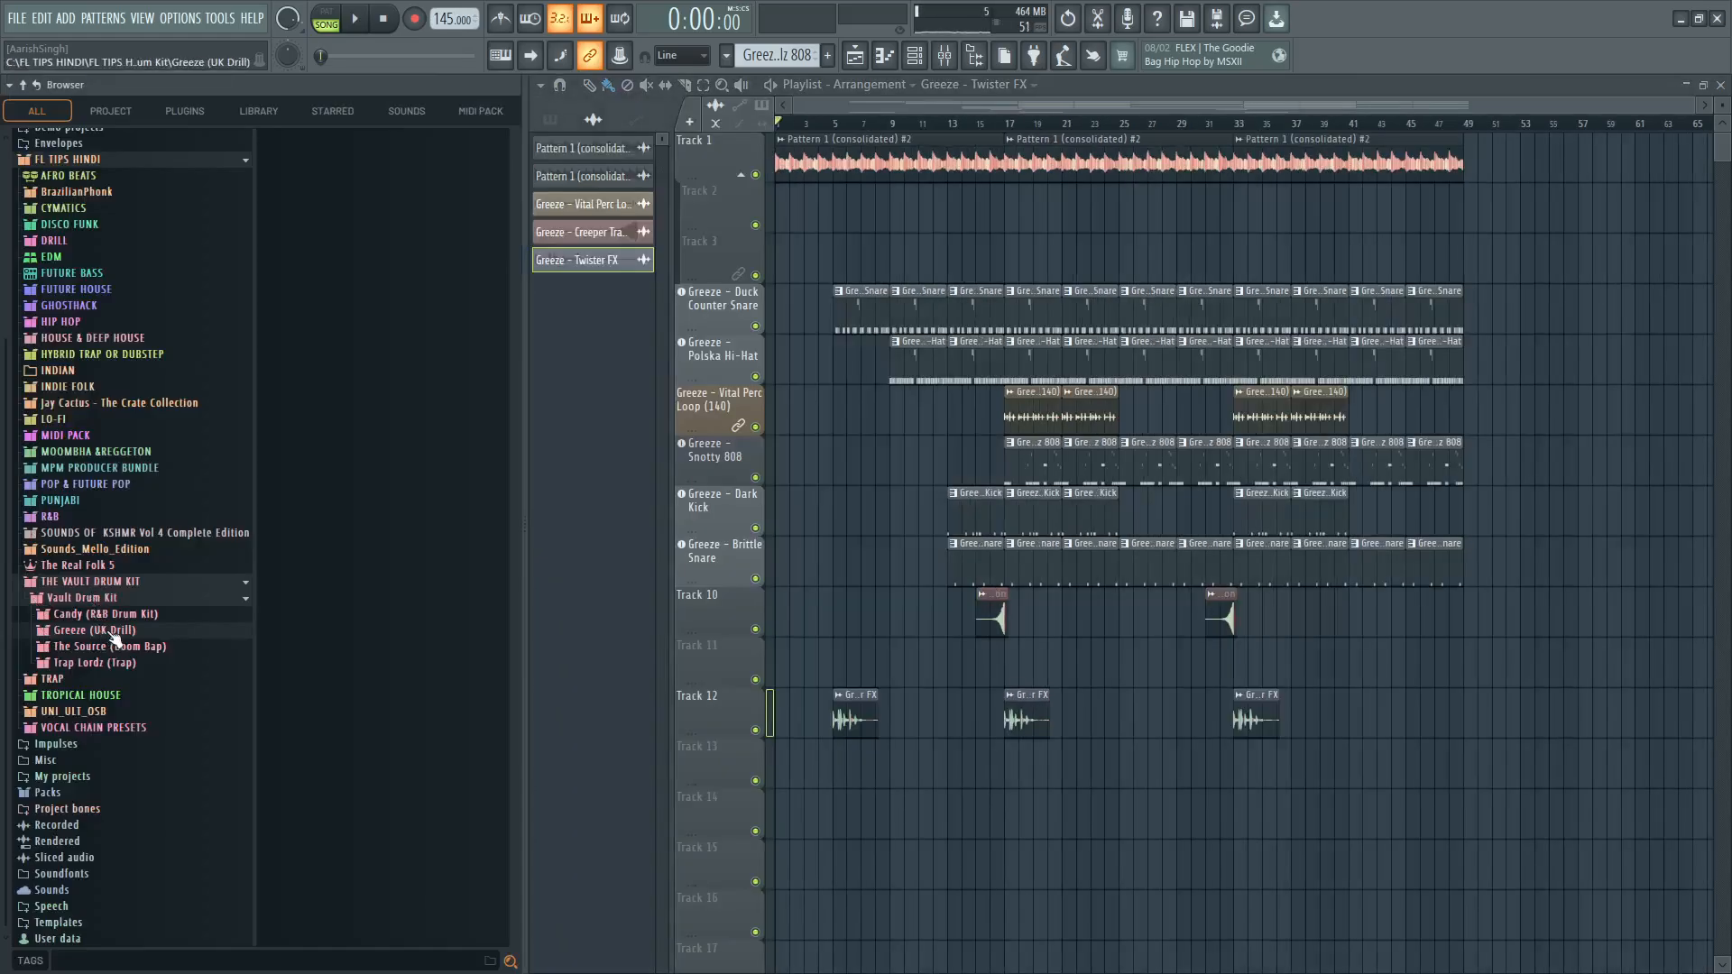
left_click(79, 599)
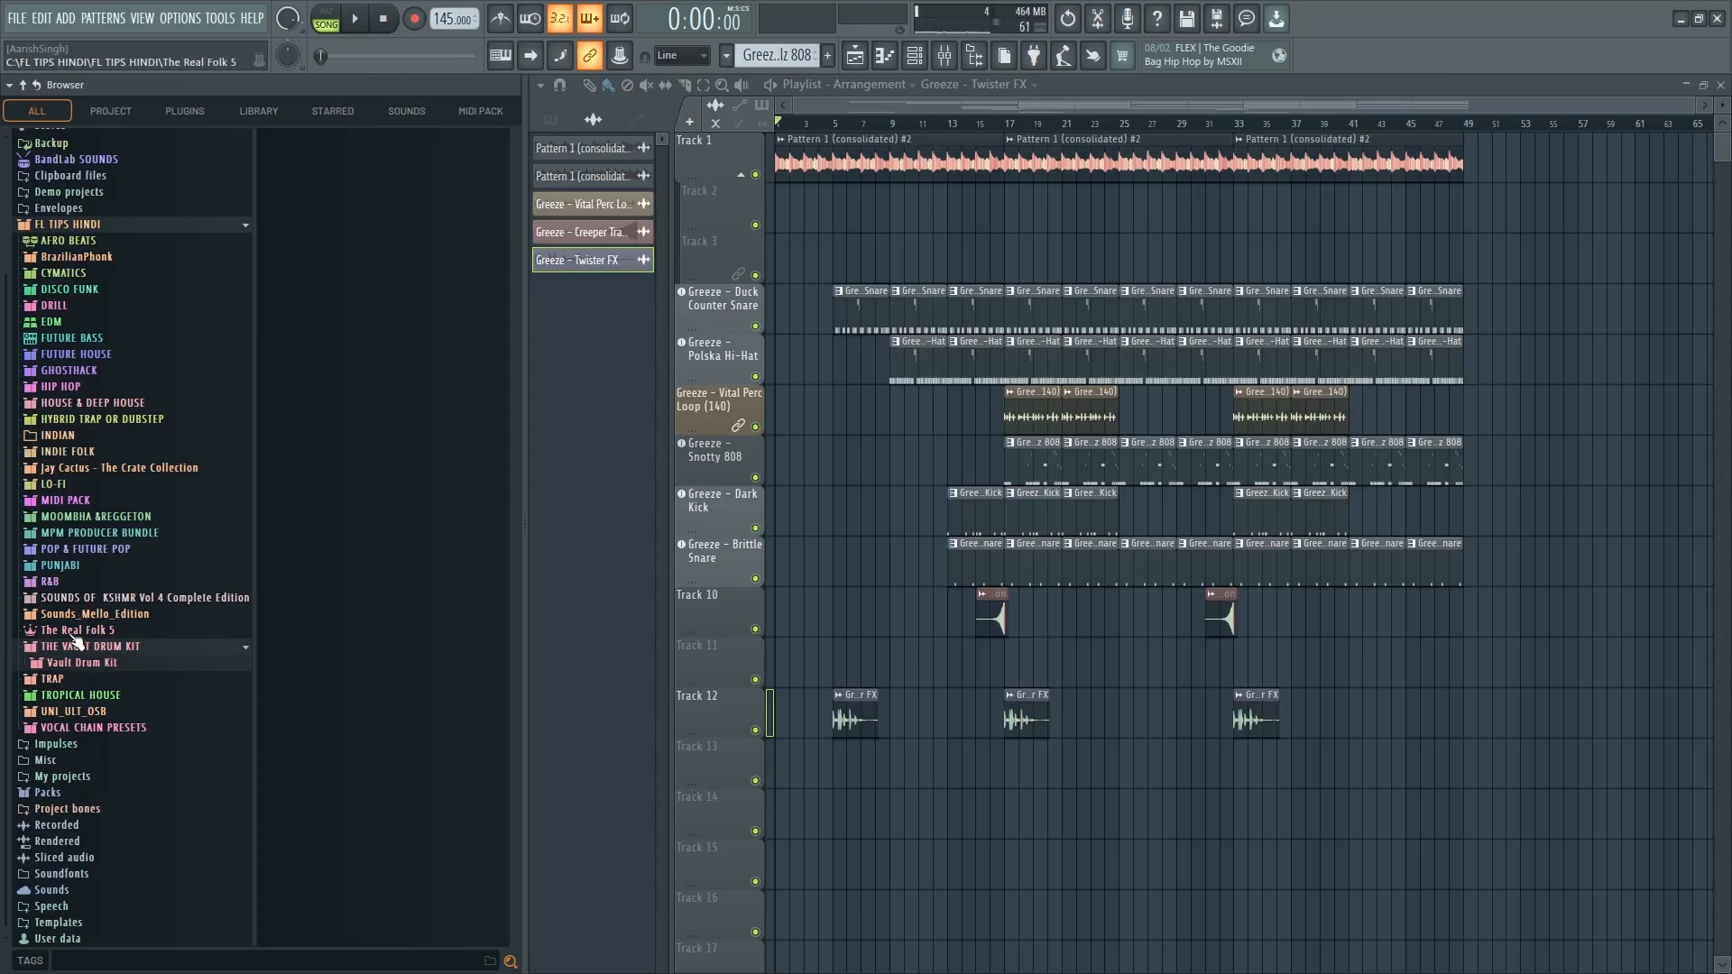
left_click(72, 631)
left_click(79, 647)
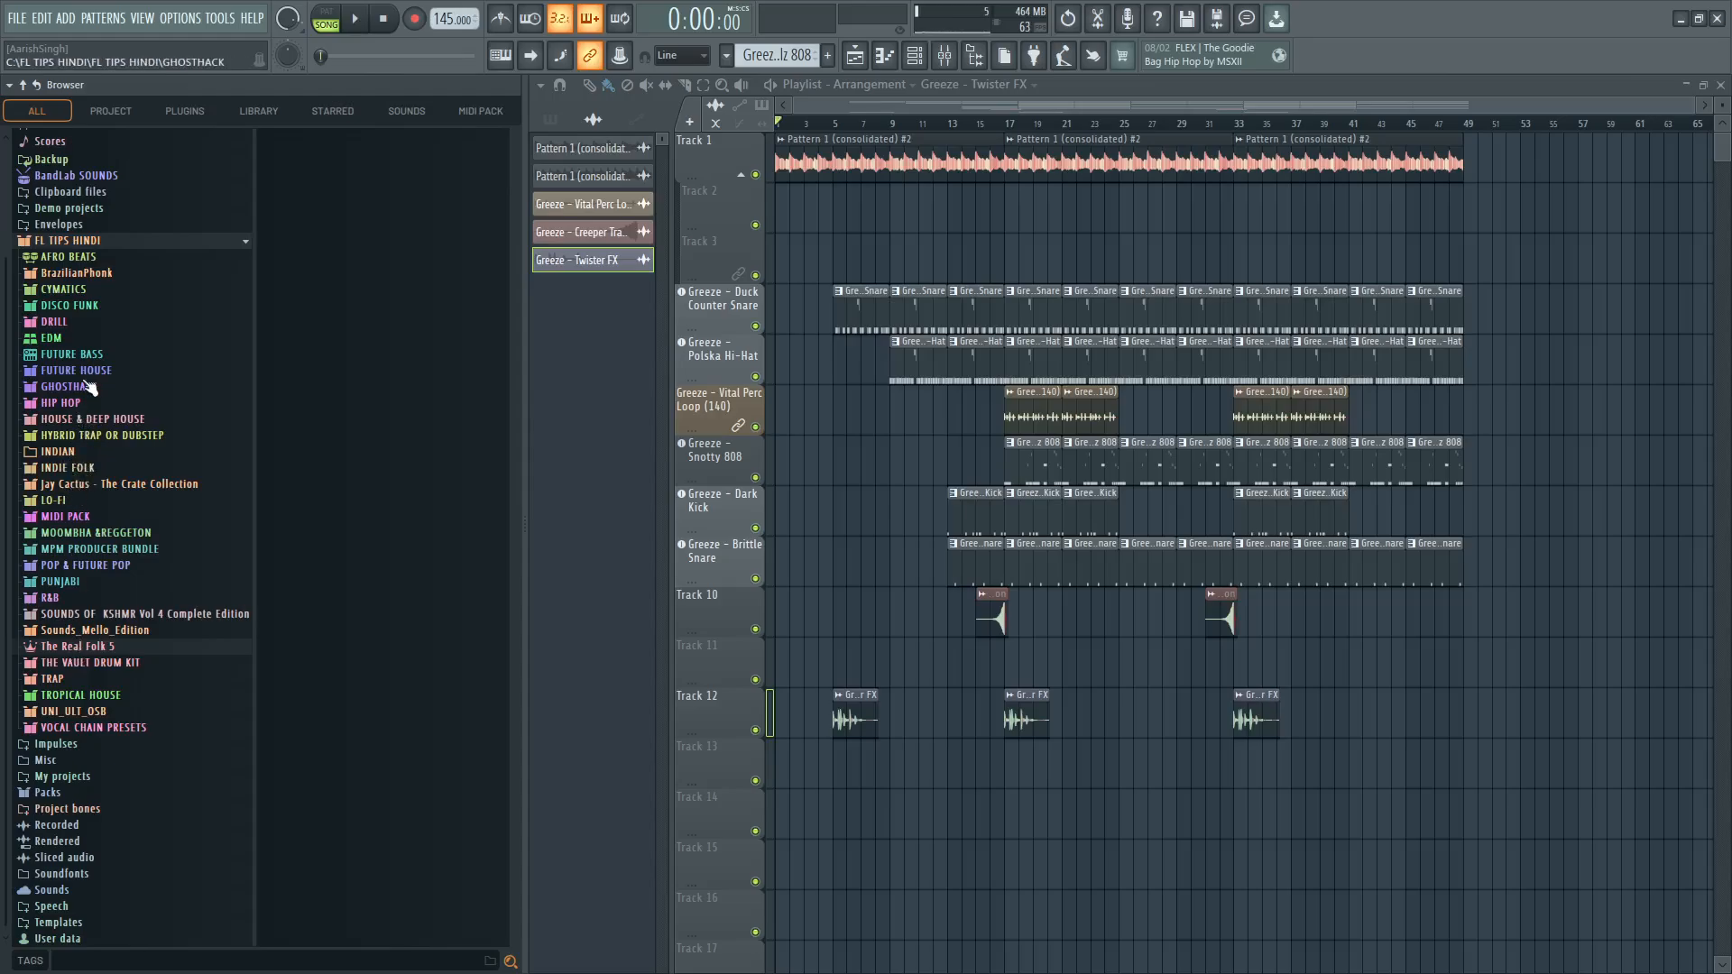
left_click(56, 292)
scroll(102, 437, "down", 4)
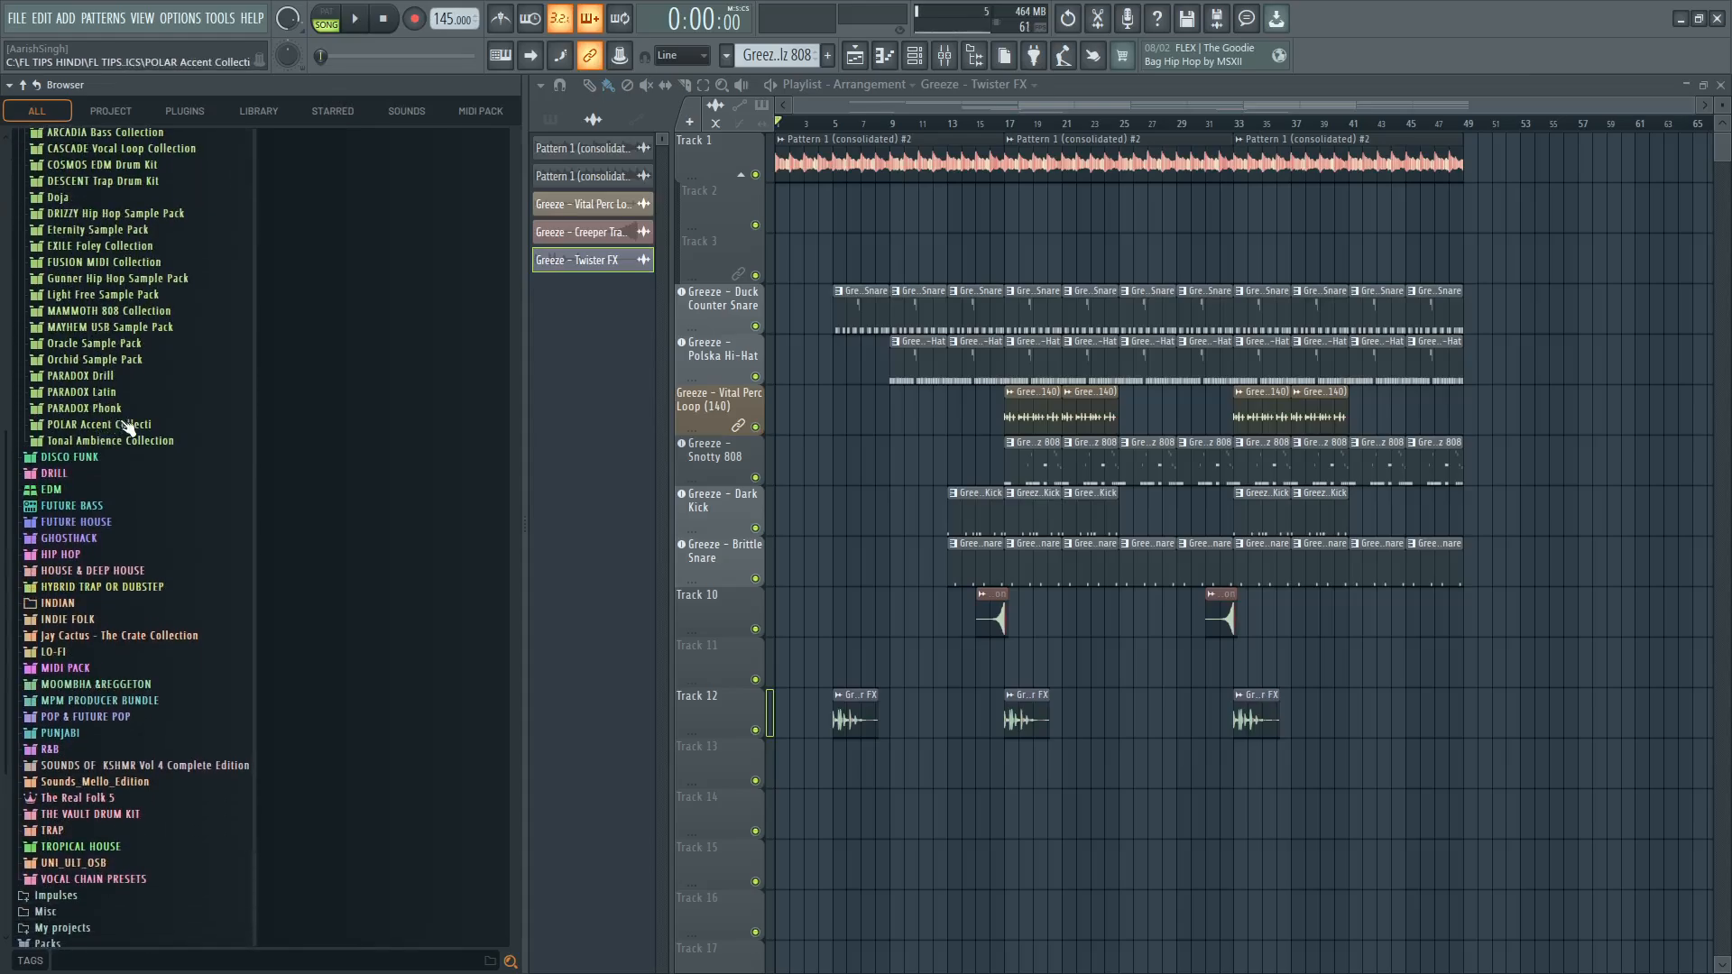
left_click(123, 426)
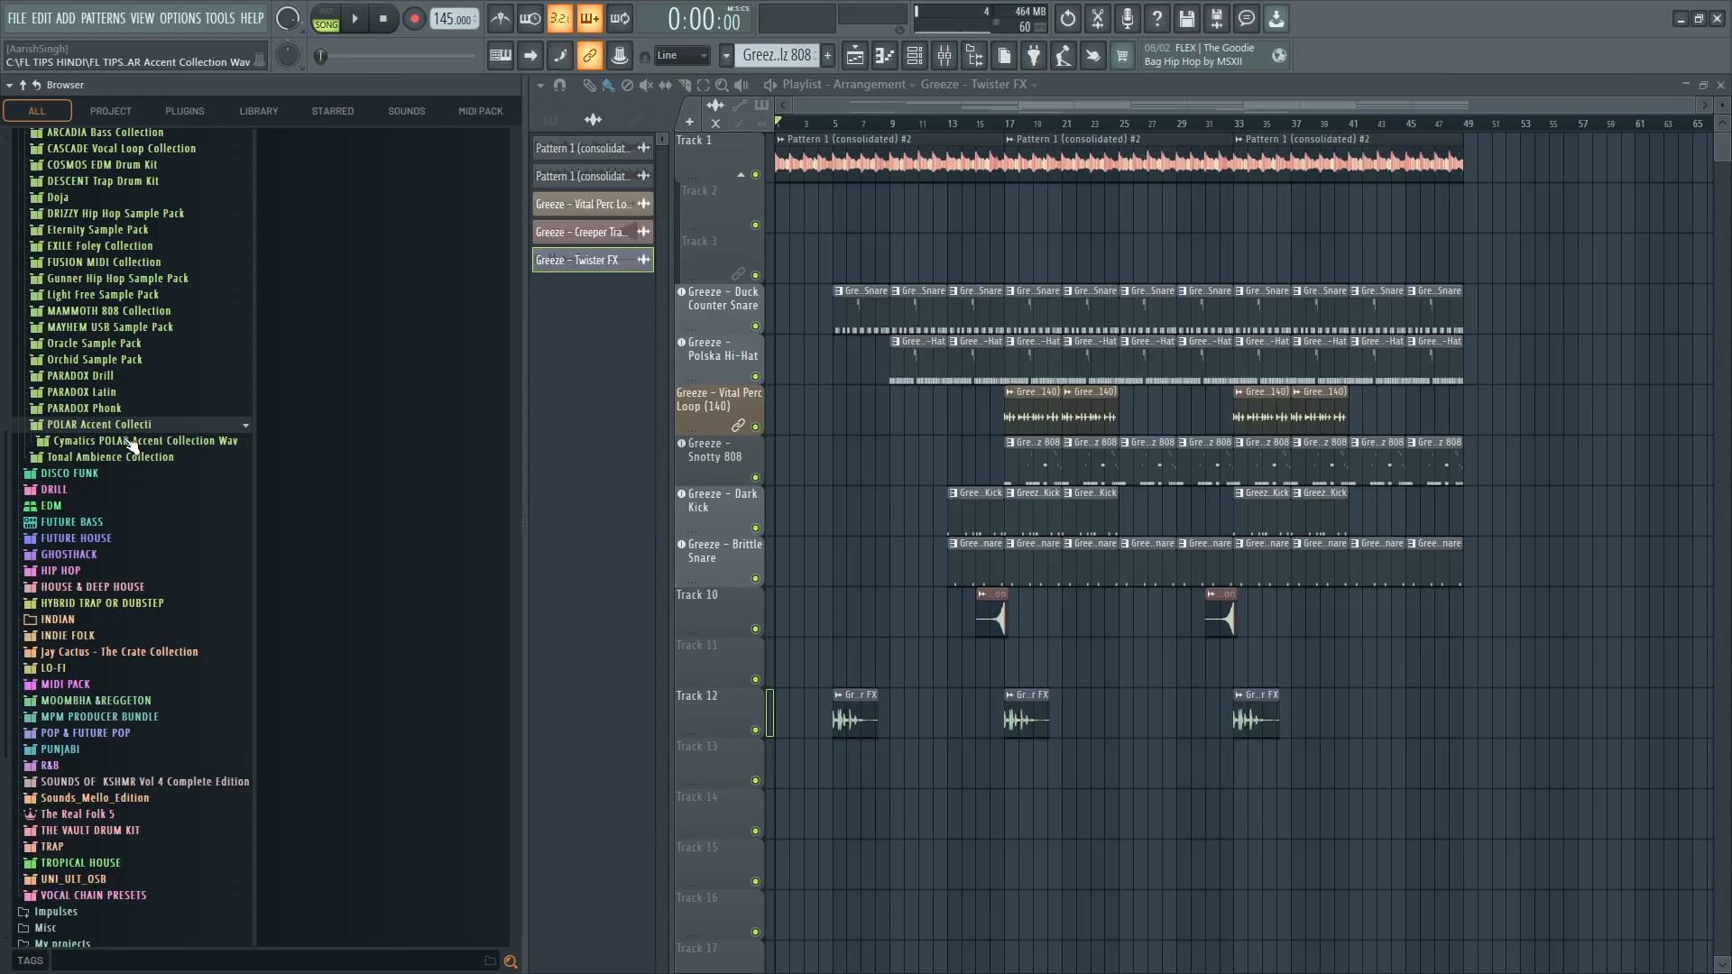
left_click(131, 443)
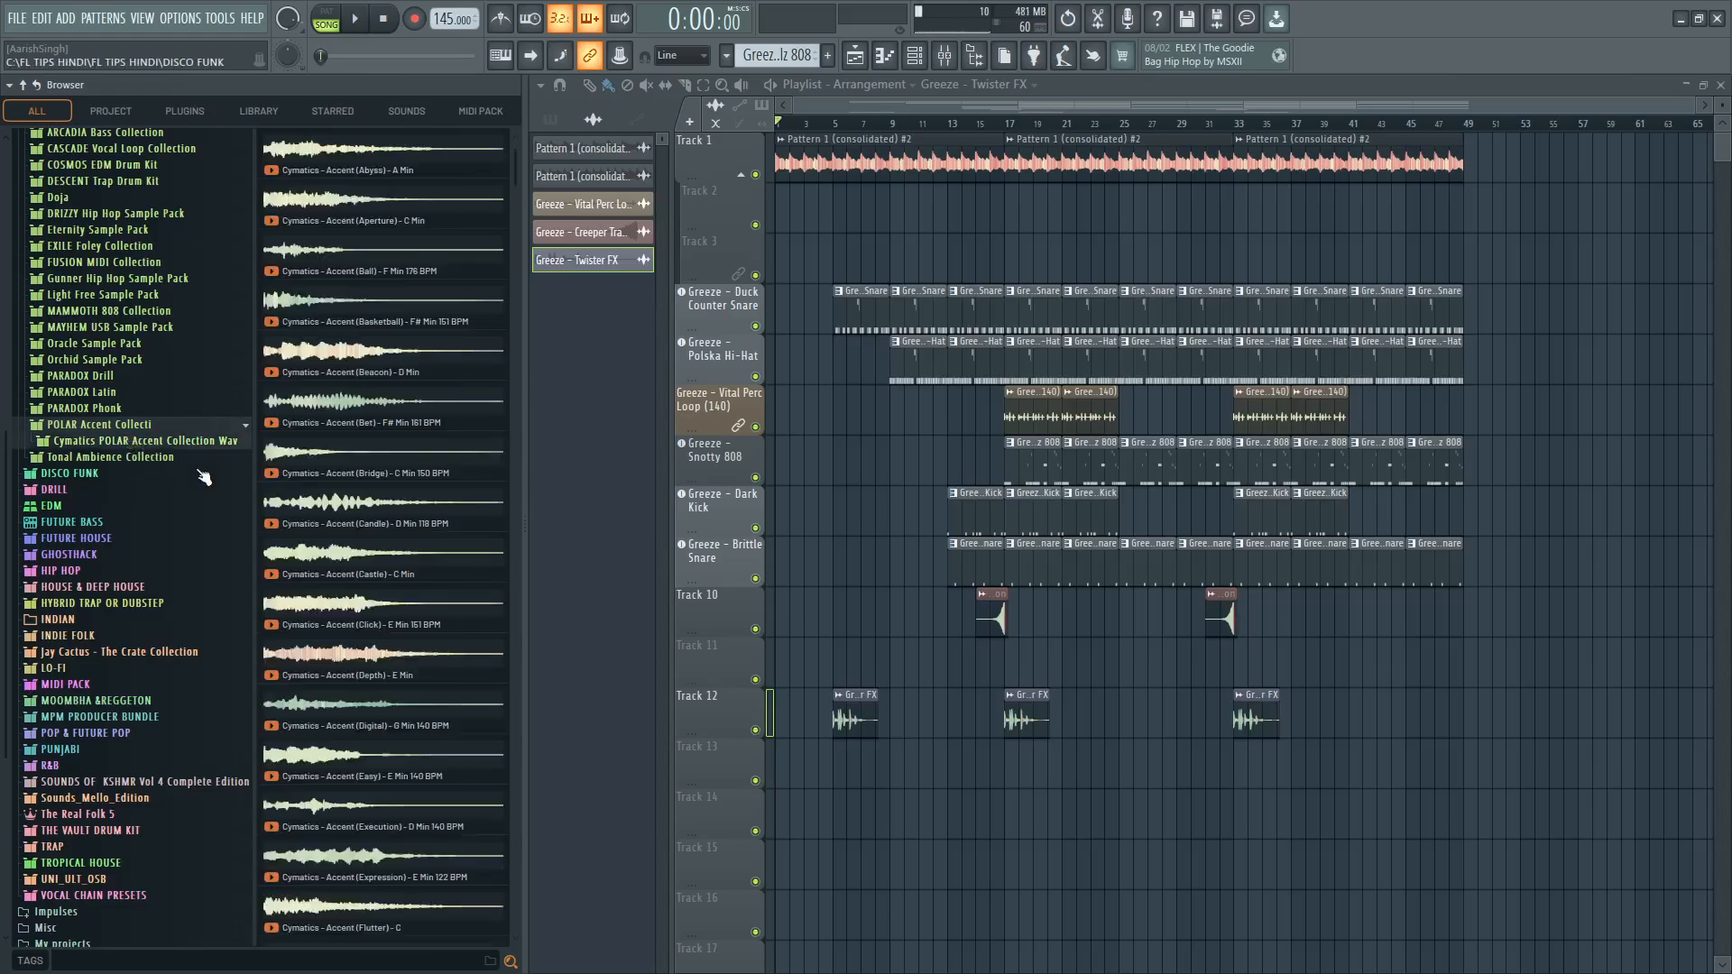
Preview the Beacon and Aperture accents and place Cymatics - Accent (Aperture) - C Min on Track 13 at bar 5.
left_click(388, 372)
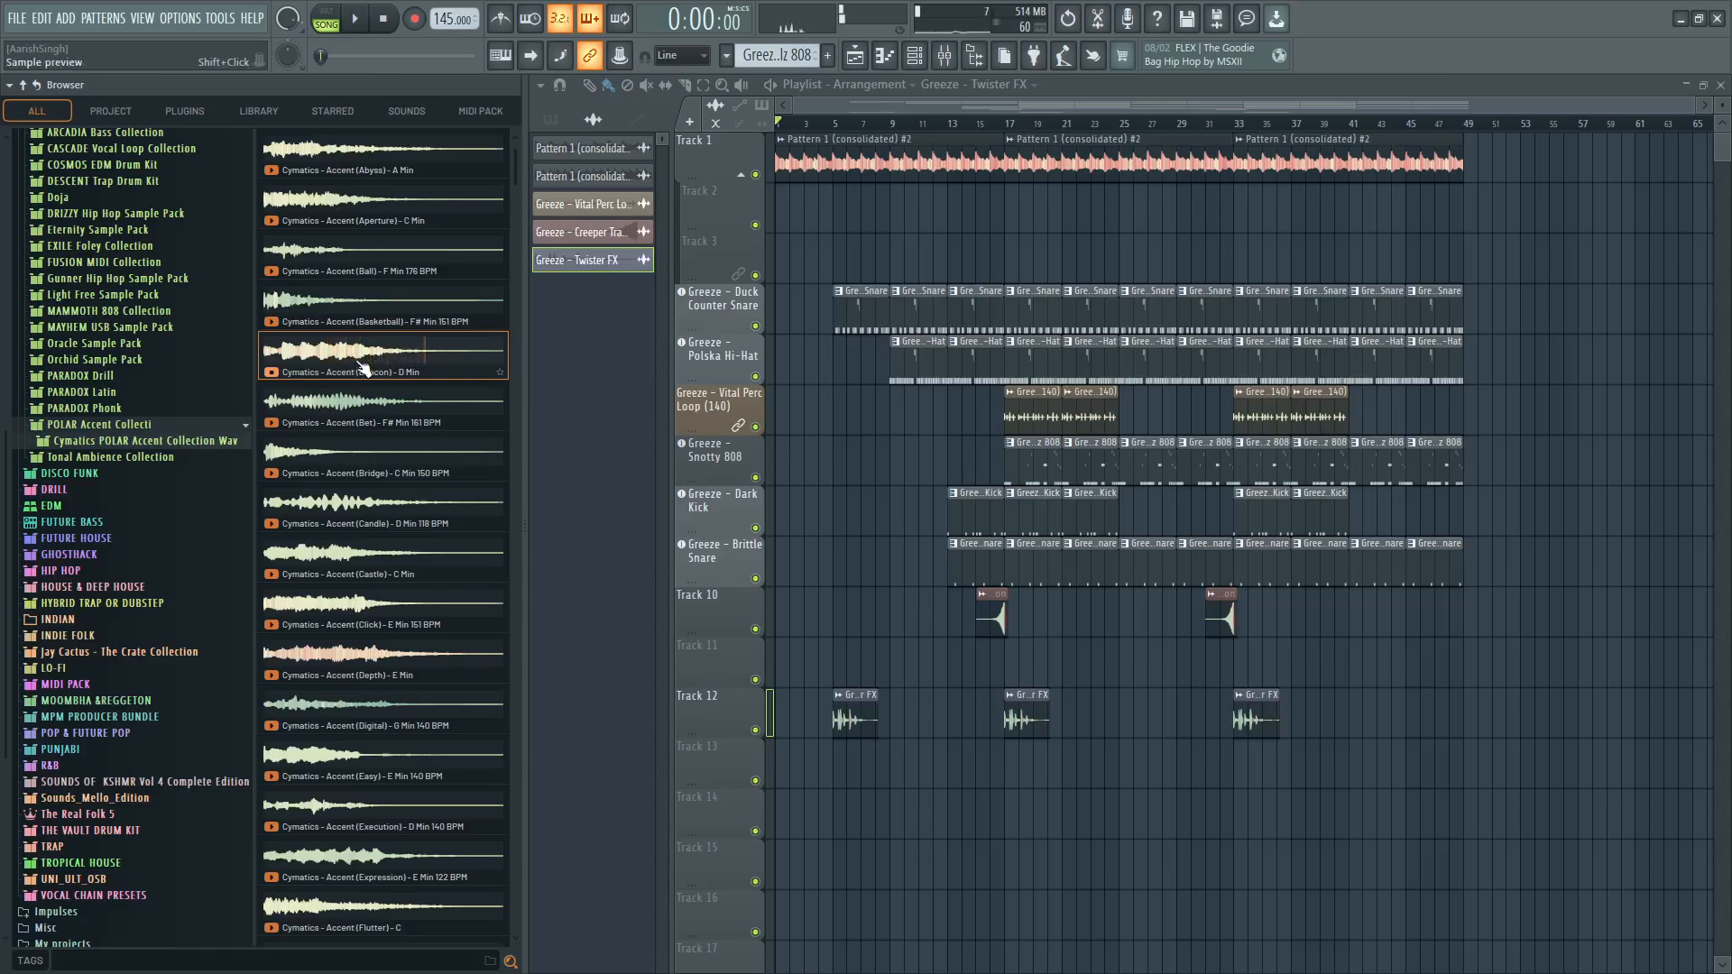
left_click(356, 215)
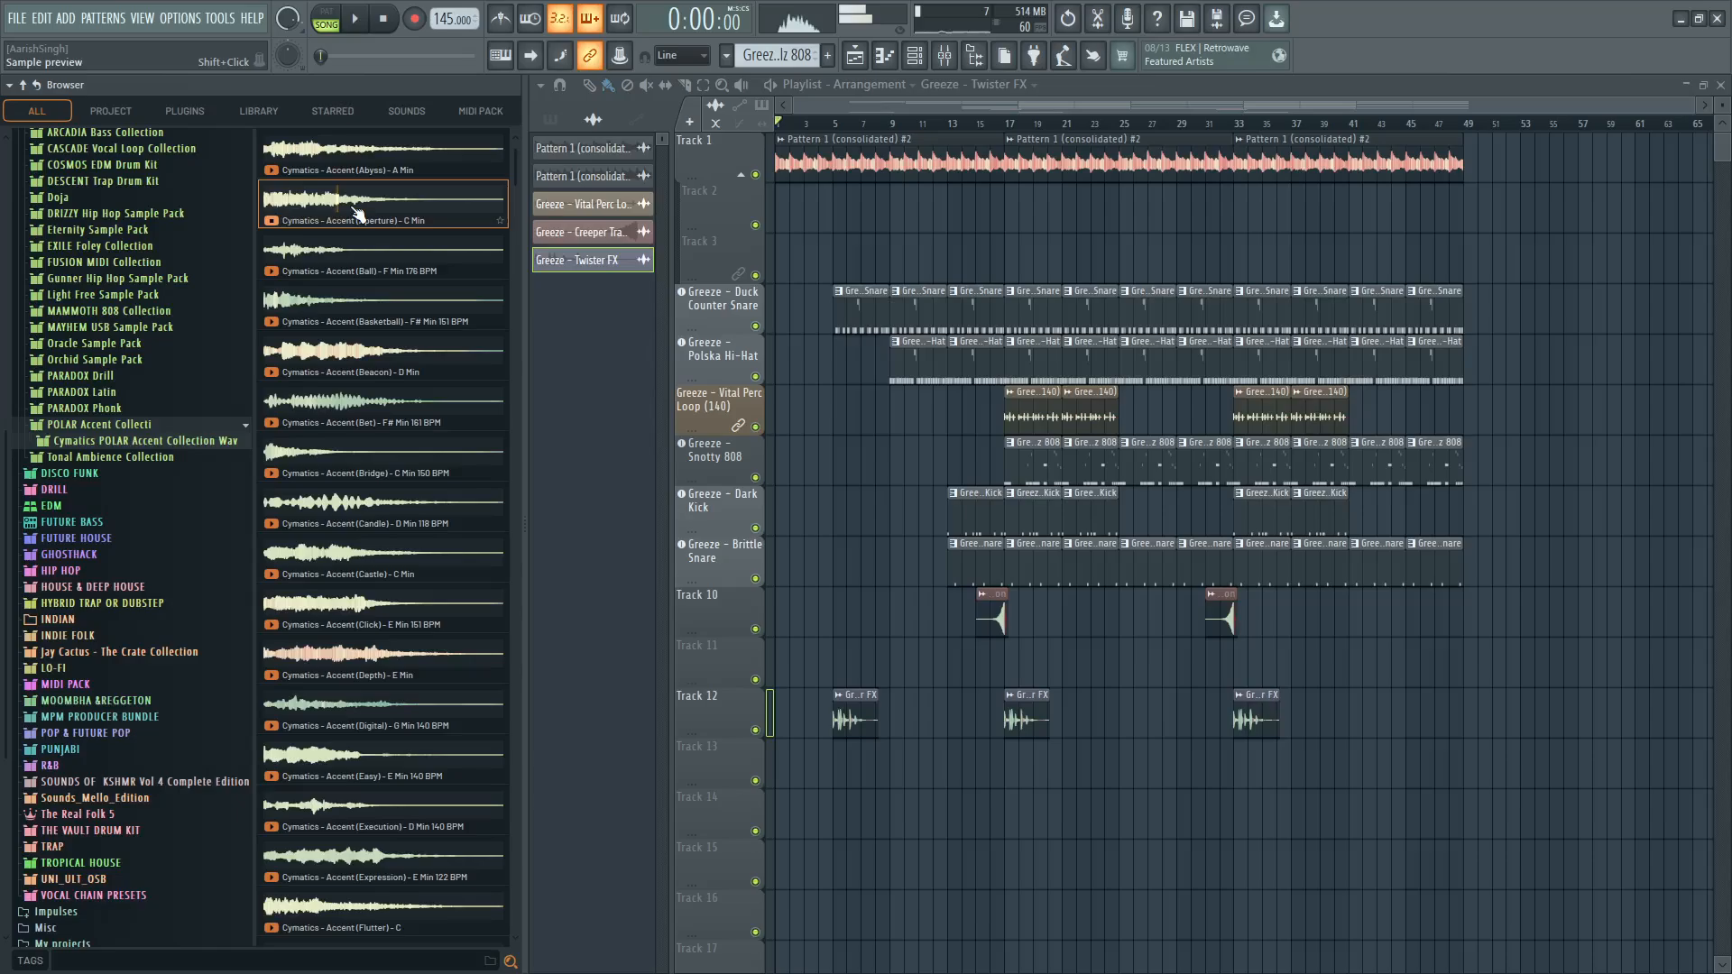
left_click_drag(356, 210, 360, 785)
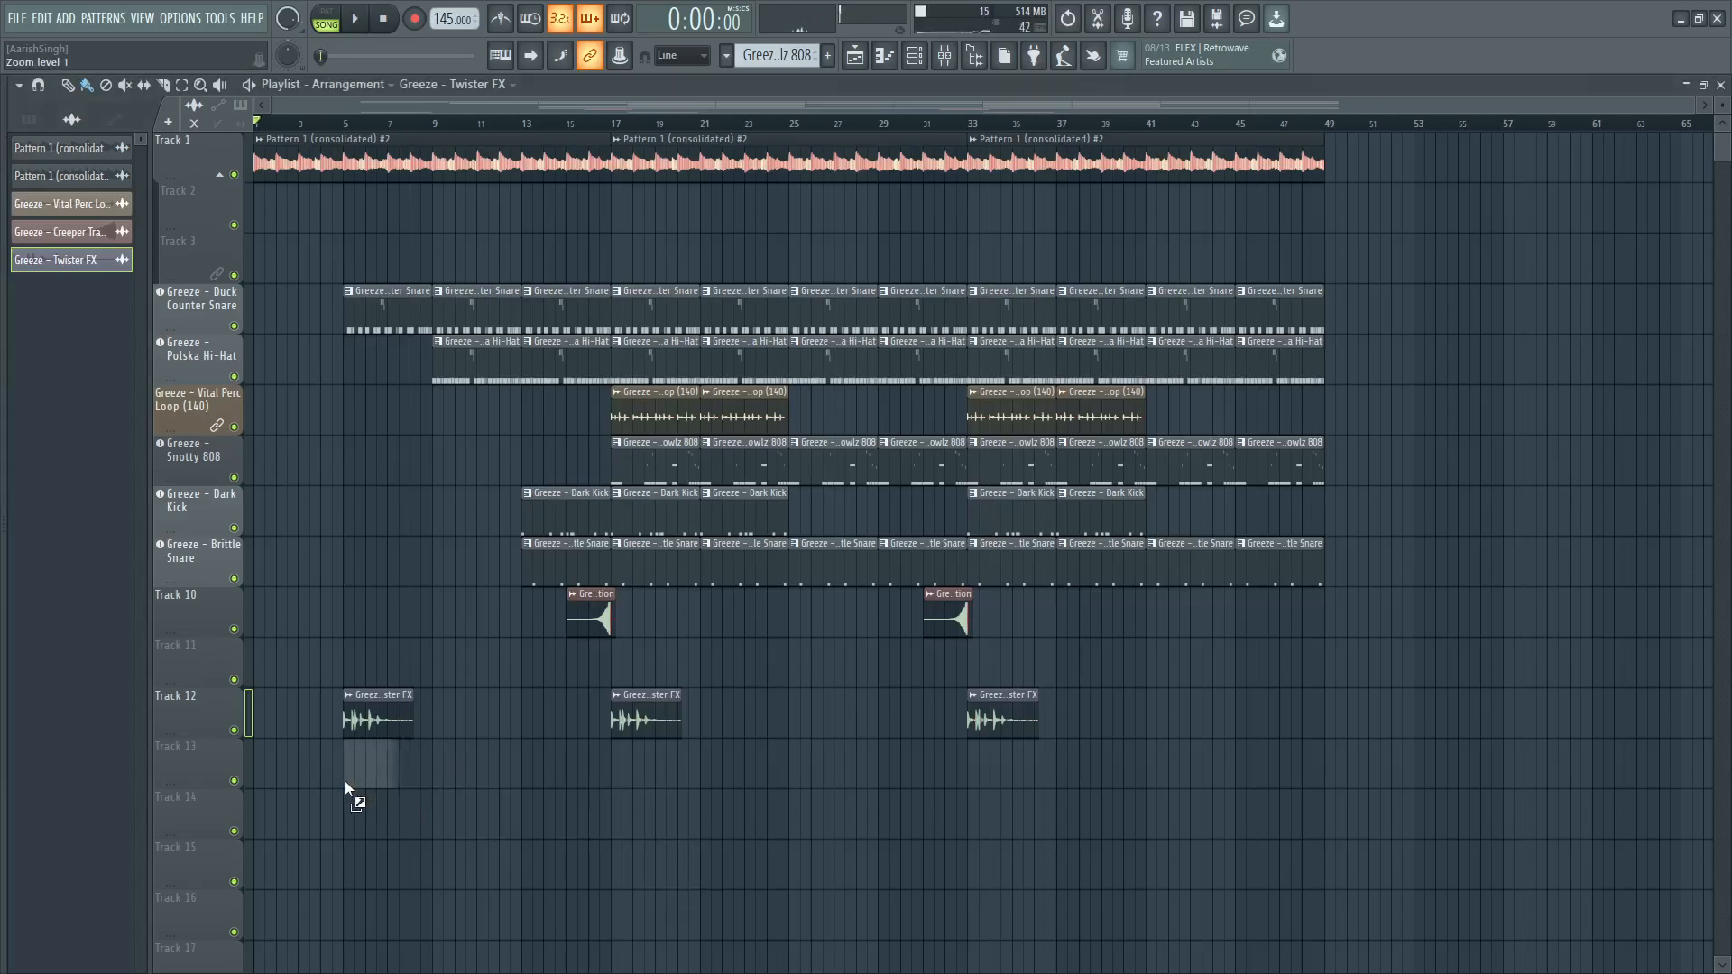